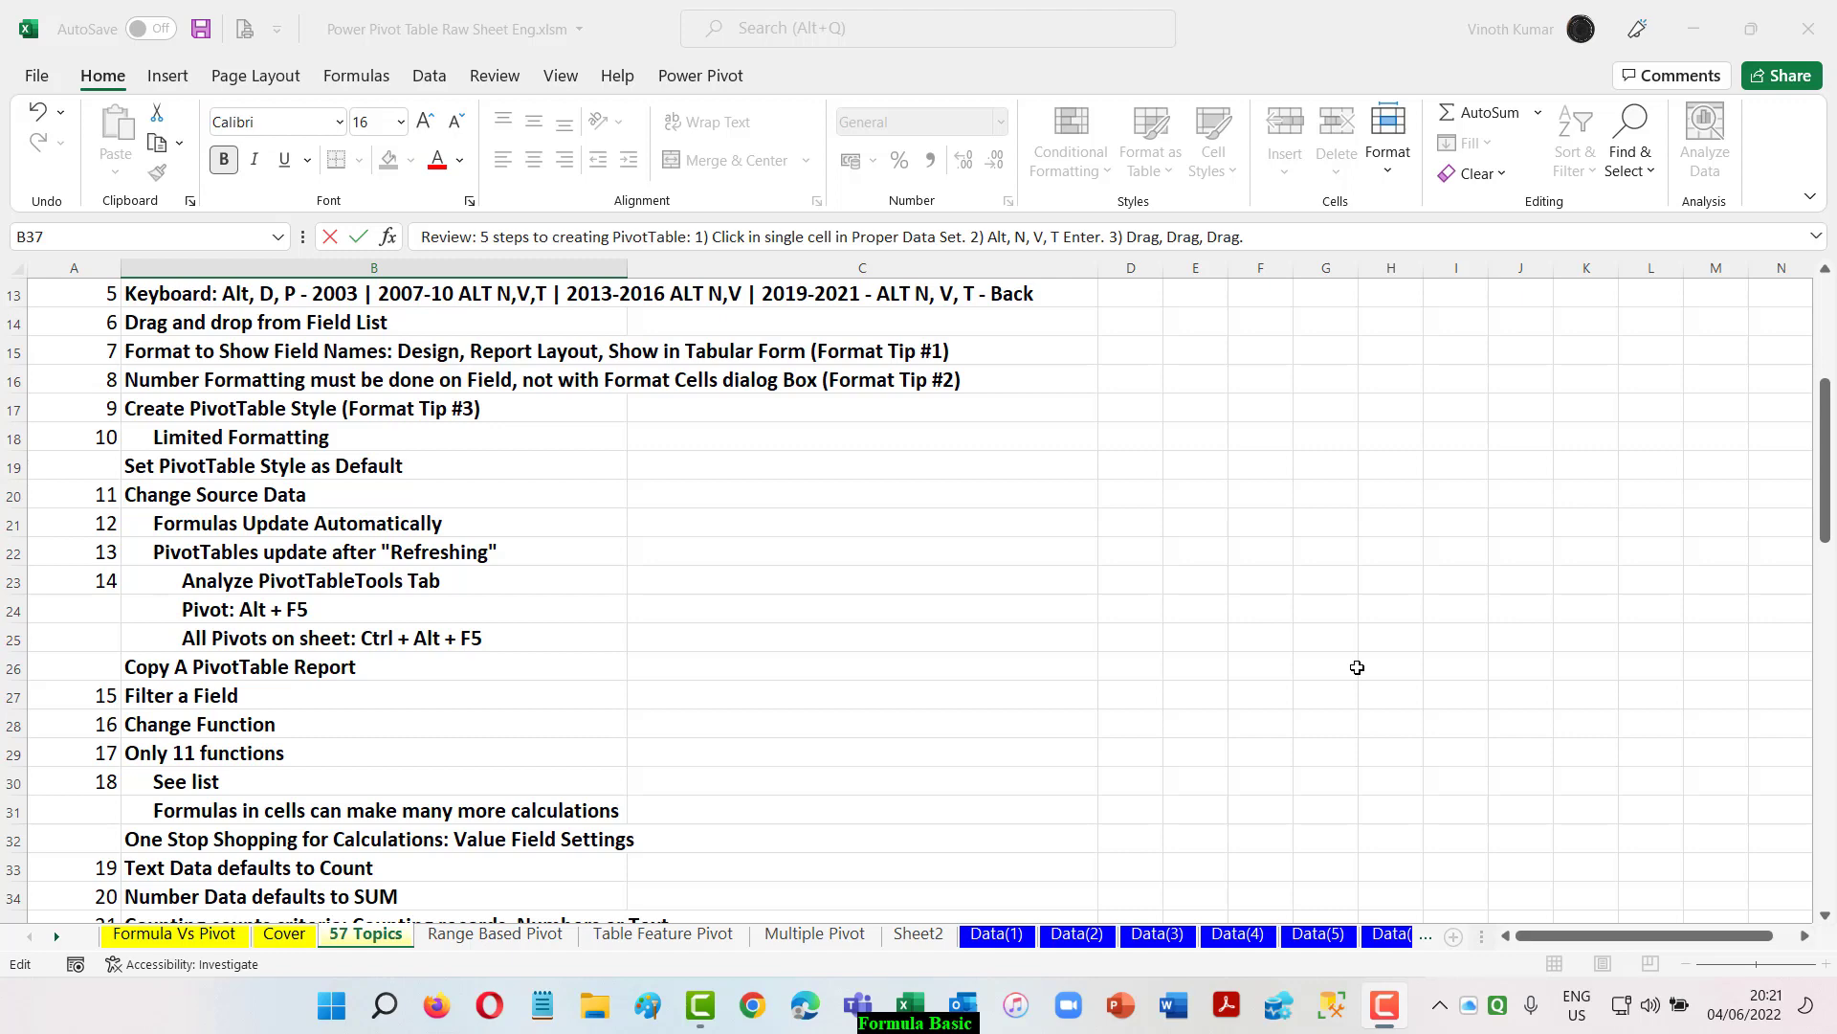
Step: Read down the topic list and highlight topics 19 to 29, from Text Data defaults to Count through slicers
{"action": "scroll", "coordinate": [1004, 716], "scroll_direction": "down", "scroll_amount": 2}
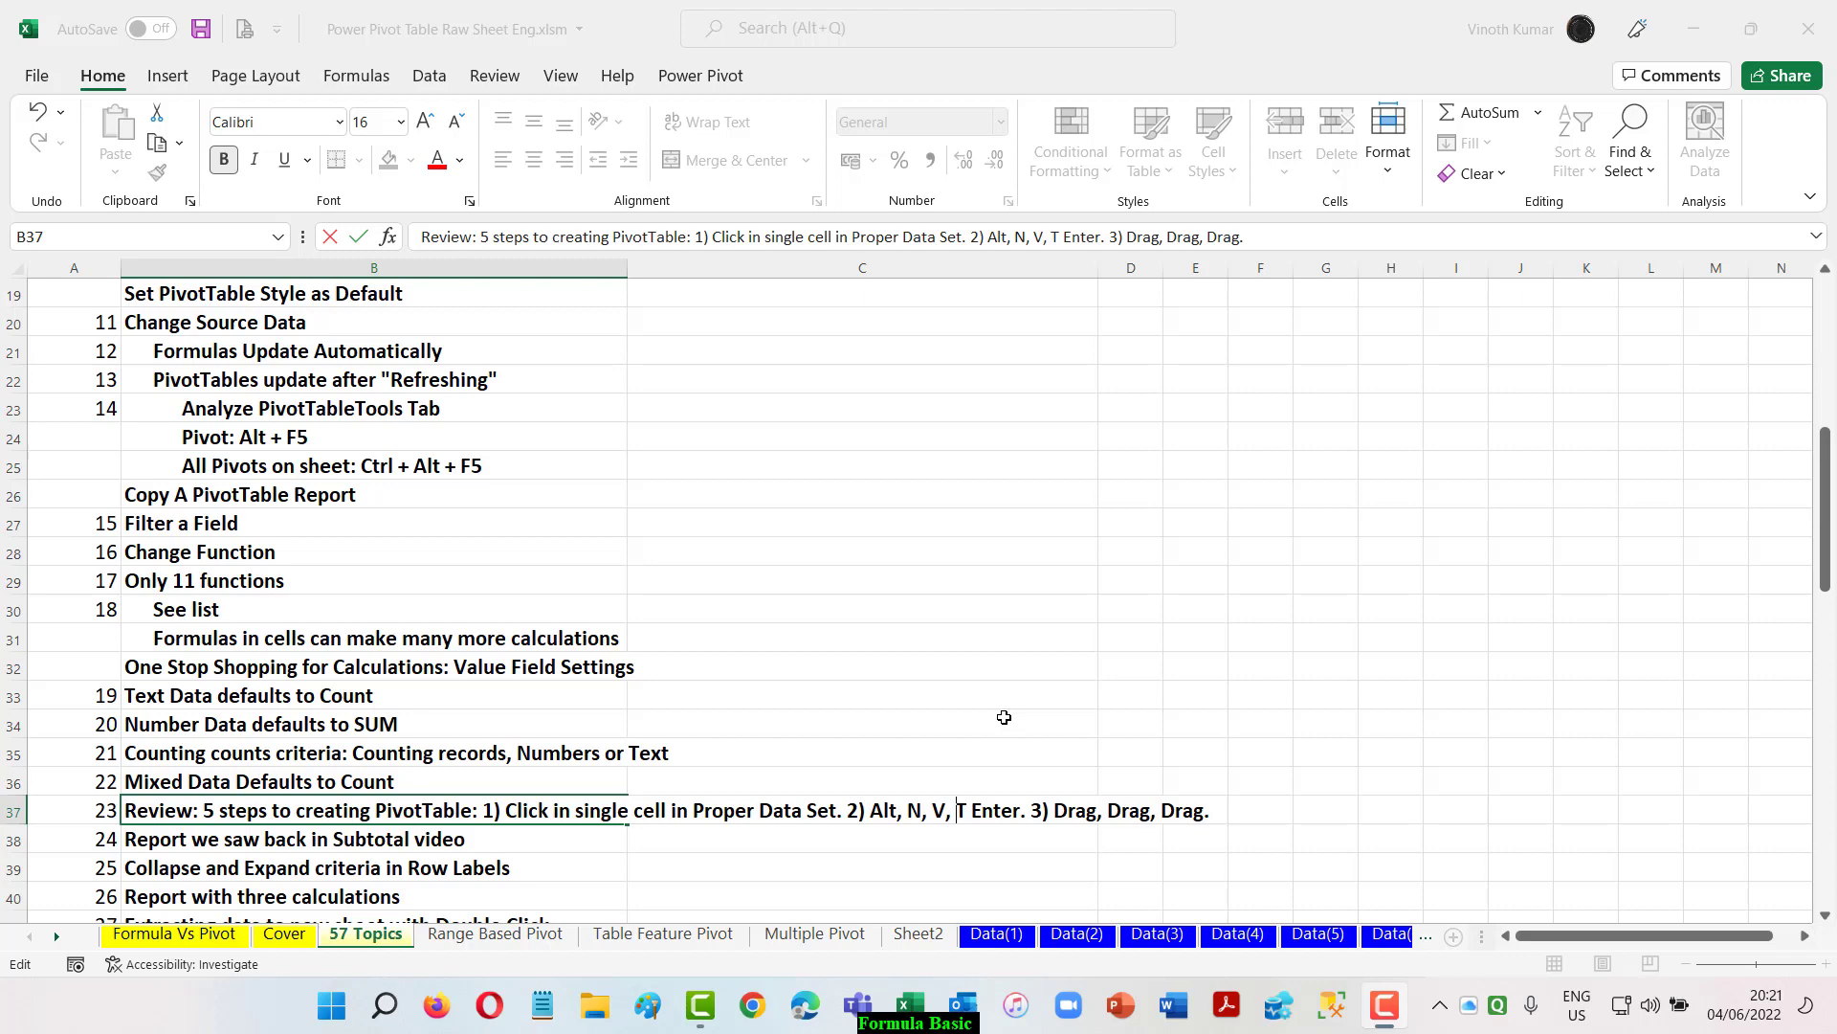
{"action": "scroll", "coordinate": [1140, 688], "scroll_direction": "down", "scroll_amount": 3}
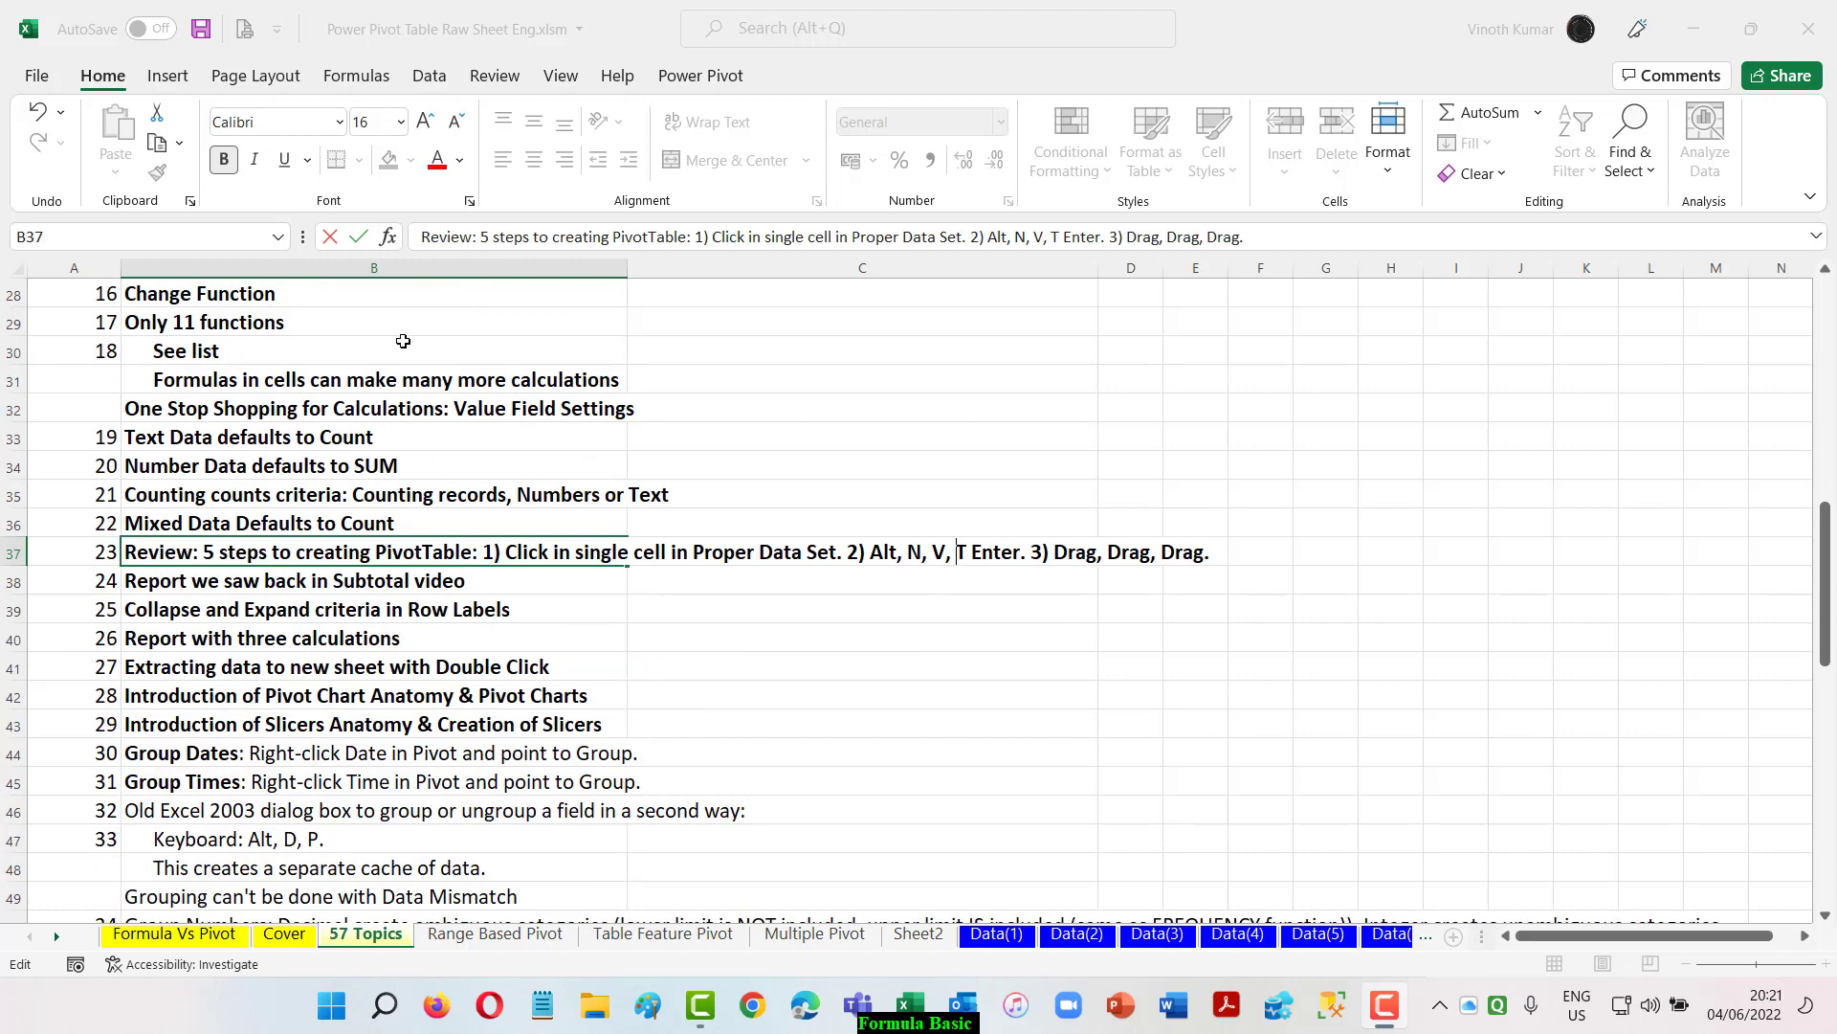
{"action": "left_click_drag", "start_coordinate": [210, 442], "coordinate": [234, 727]}
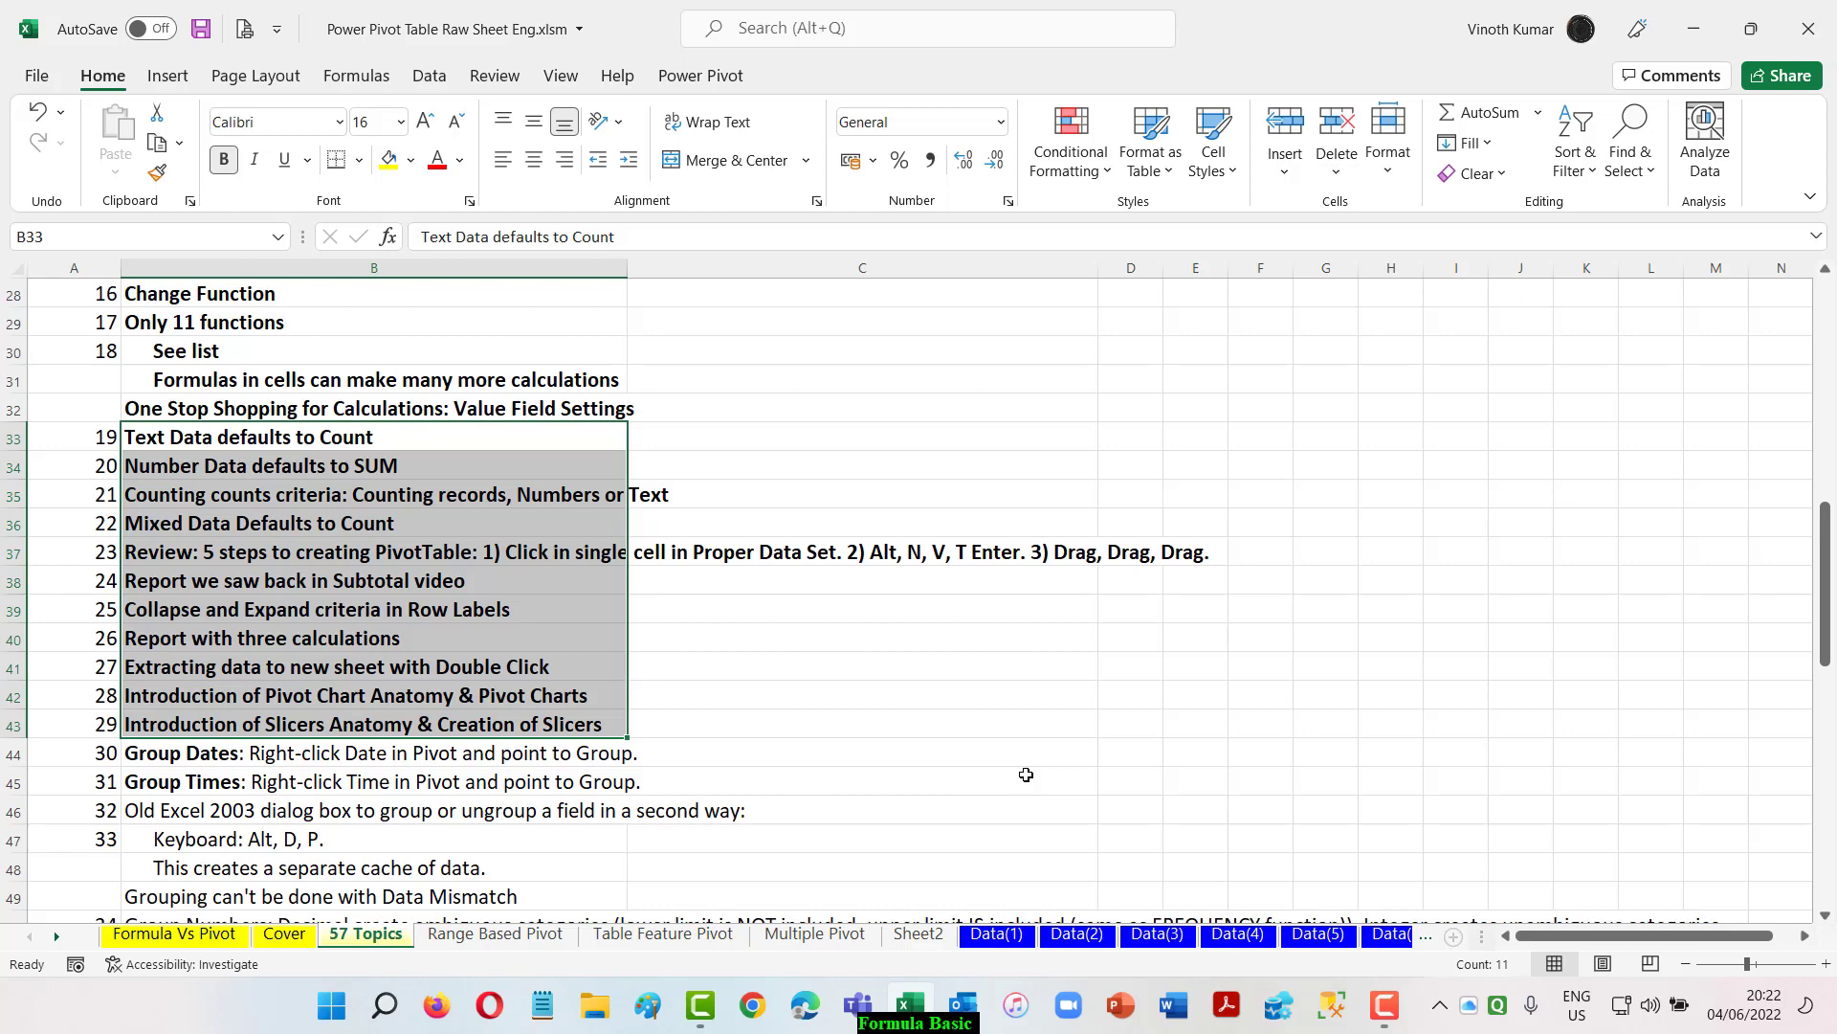
Step: Examine the sales records, summary tables and topic notes on the Data(1) sheet, and return to the 57 Topics sheet
{"action": "left_click", "coordinate": [996, 934]}
{"action": "scroll", "coordinate": [1378, 737], "scroll_direction": "up", "scroll_amount": 2}
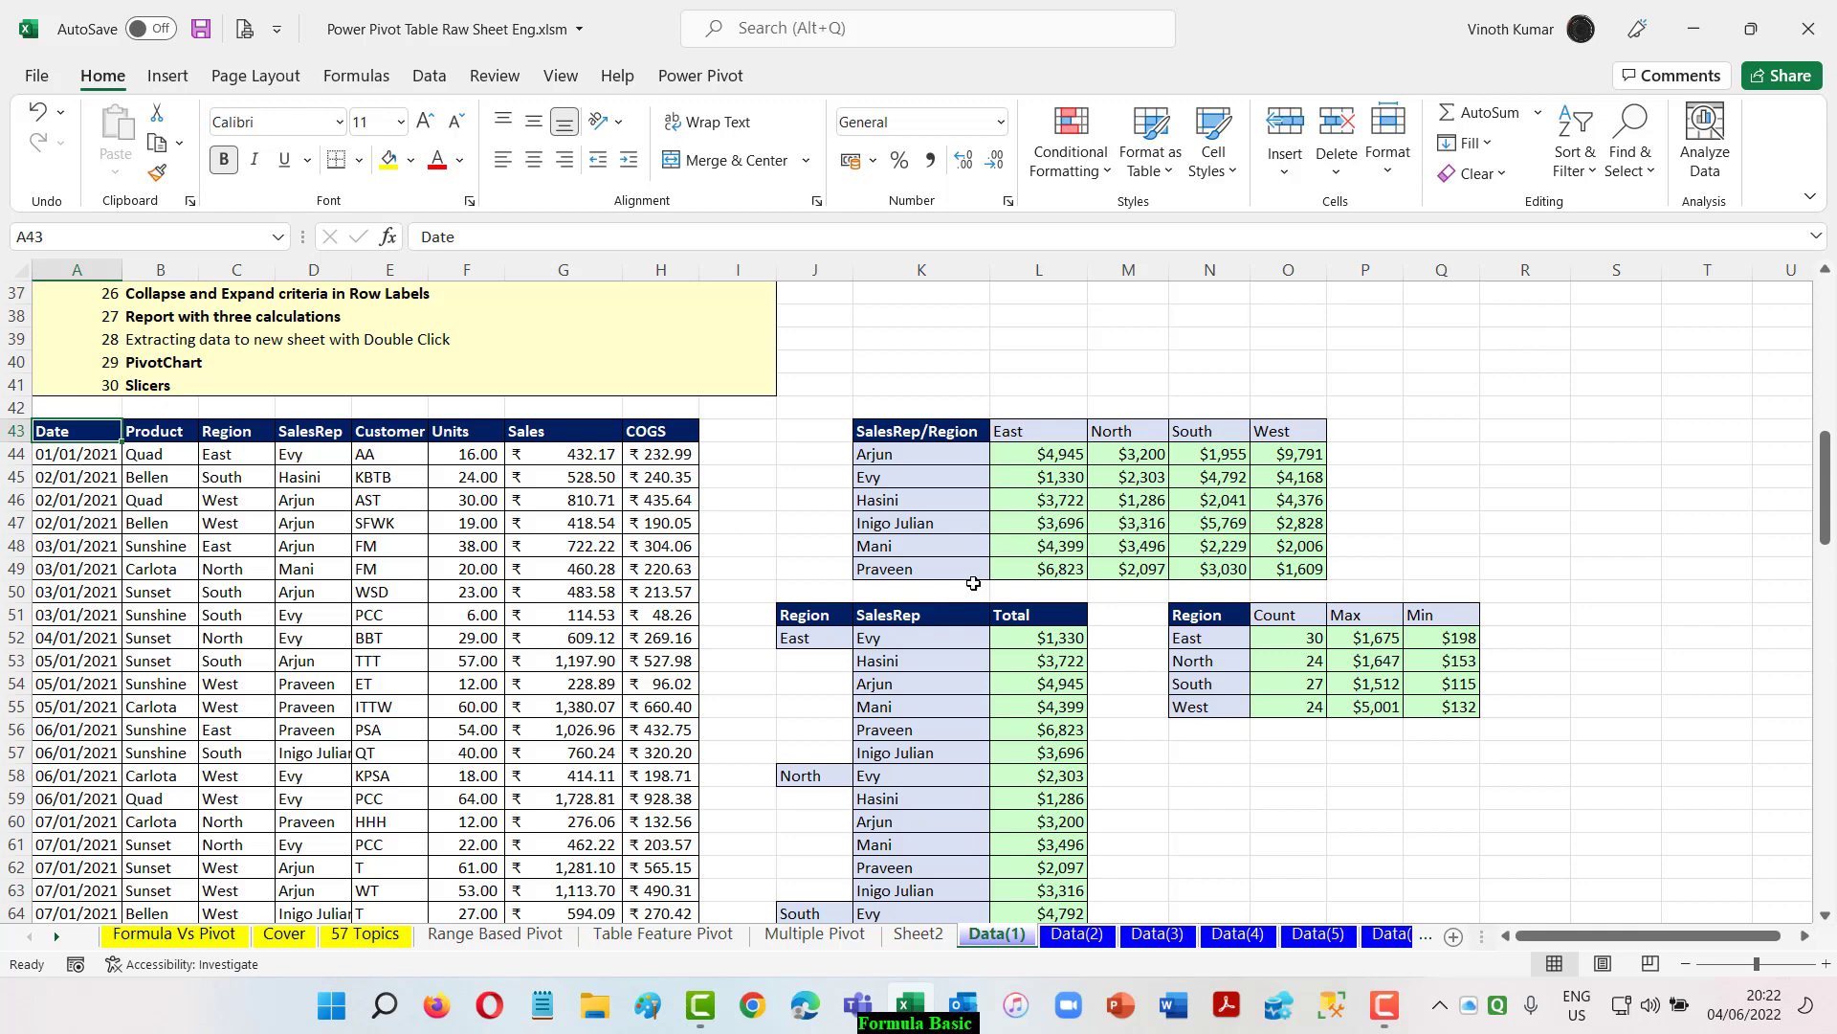
{"action": "scroll", "coordinate": [1522, 541], "scroll_direction": "down", "scroll_amount": 3}
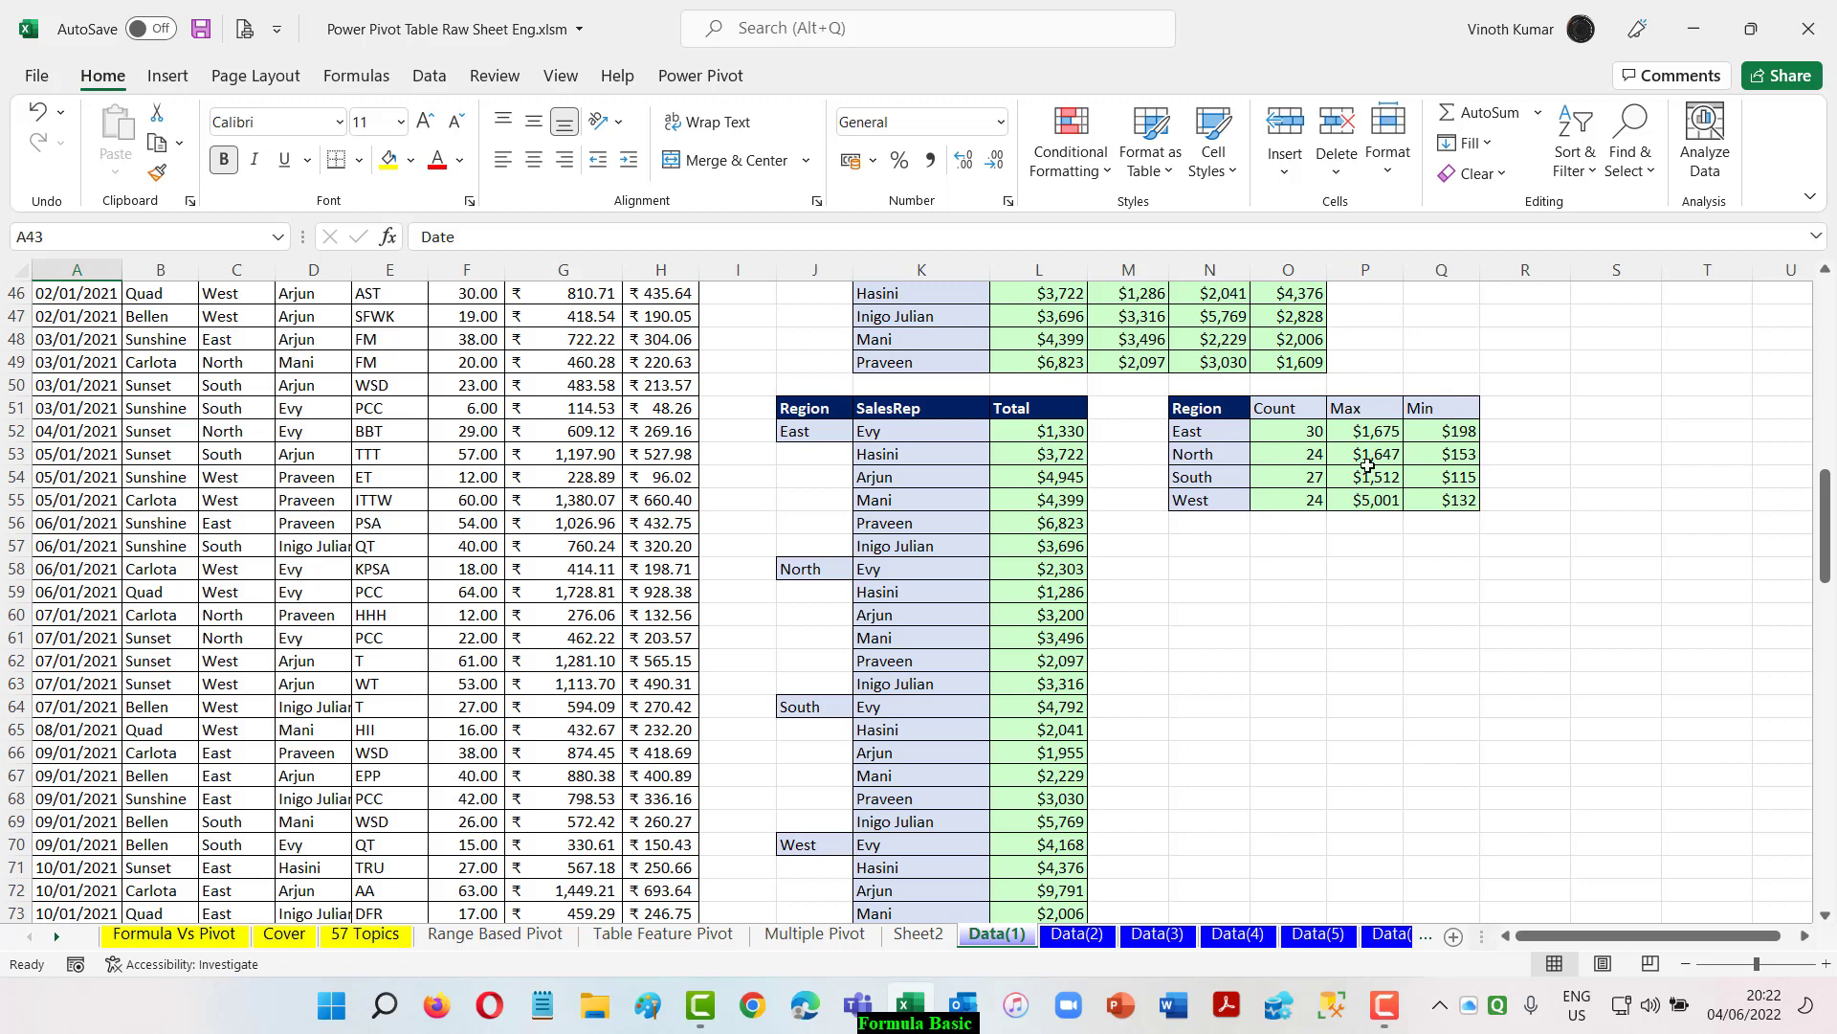
{"action": "left_click", "coordinate": [859, 932]}
{"action": "left_click", "coordinate": [992, 938]}
{"action": "scroll", "coordinate": [364, 766], "scroll_direction": "up", "scroll_amount": 8}
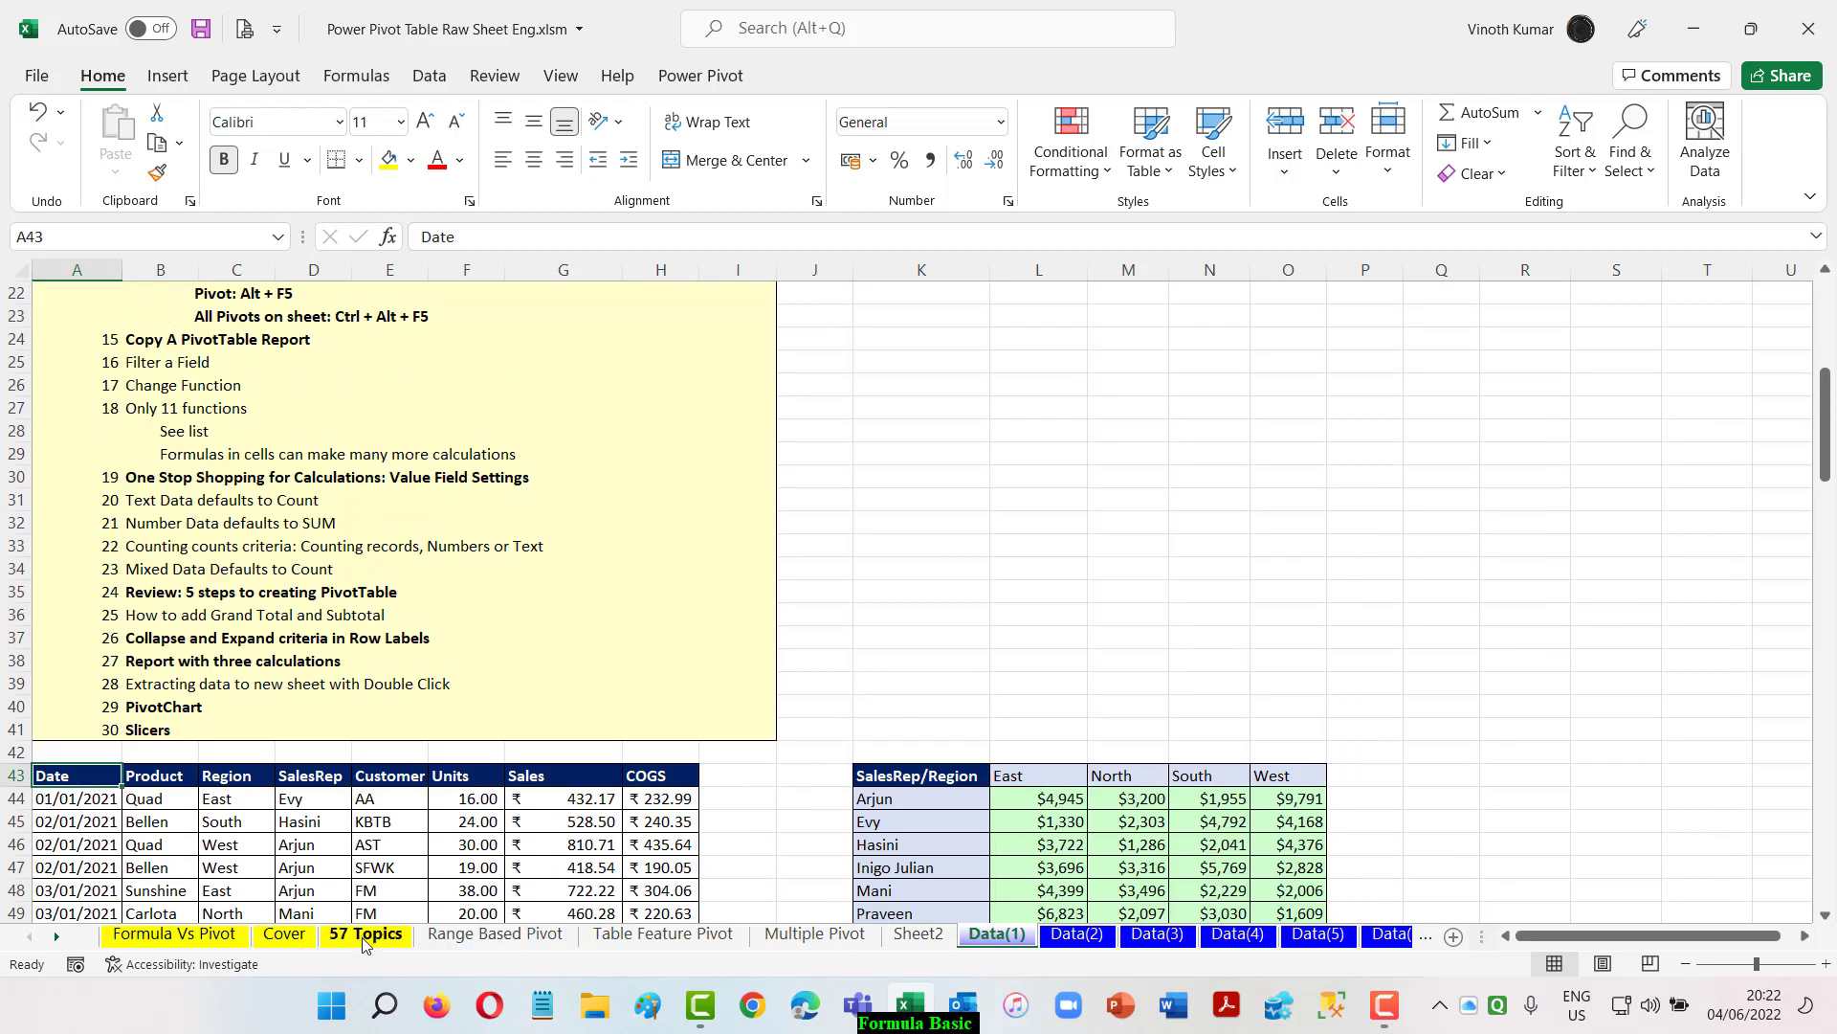
{"action": "left_click", "coordinate": [366, 935]}
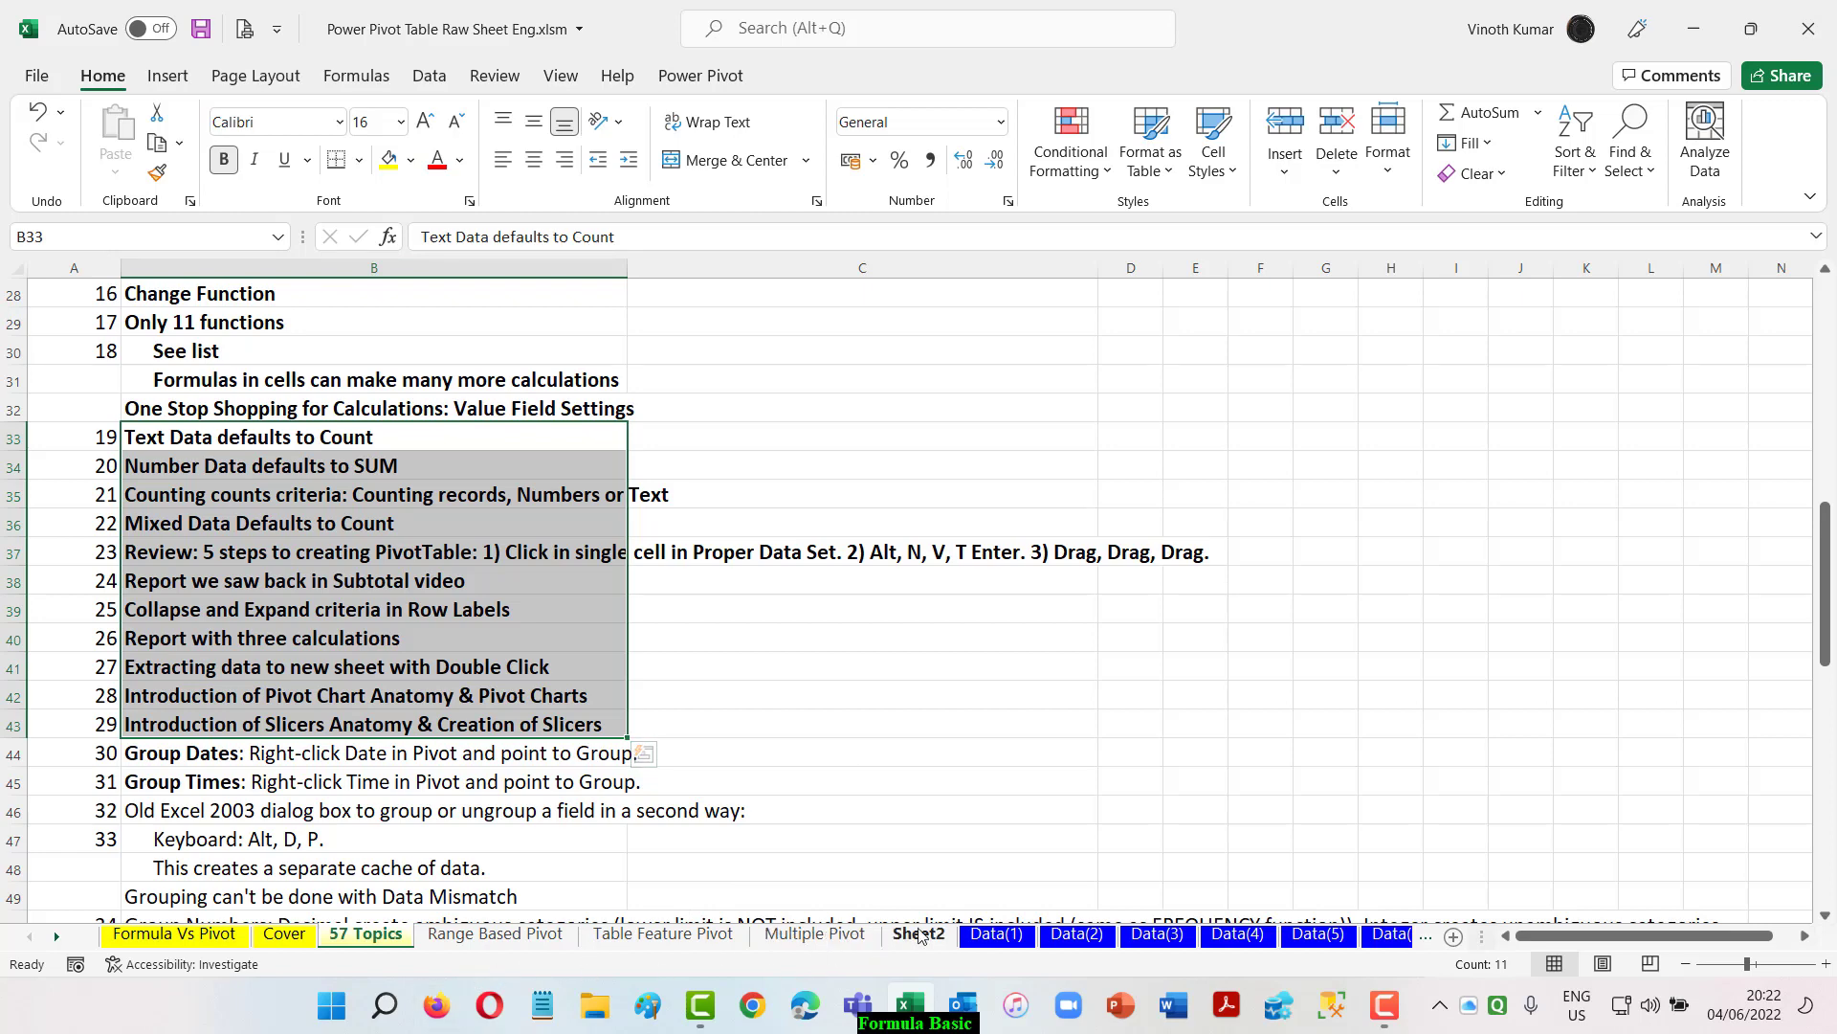
Step: Create a PivotTable on a new worksheet from the Data(1) sales records in range A43:H148
{"action": "left_click", "coordinate": [997, 935]}
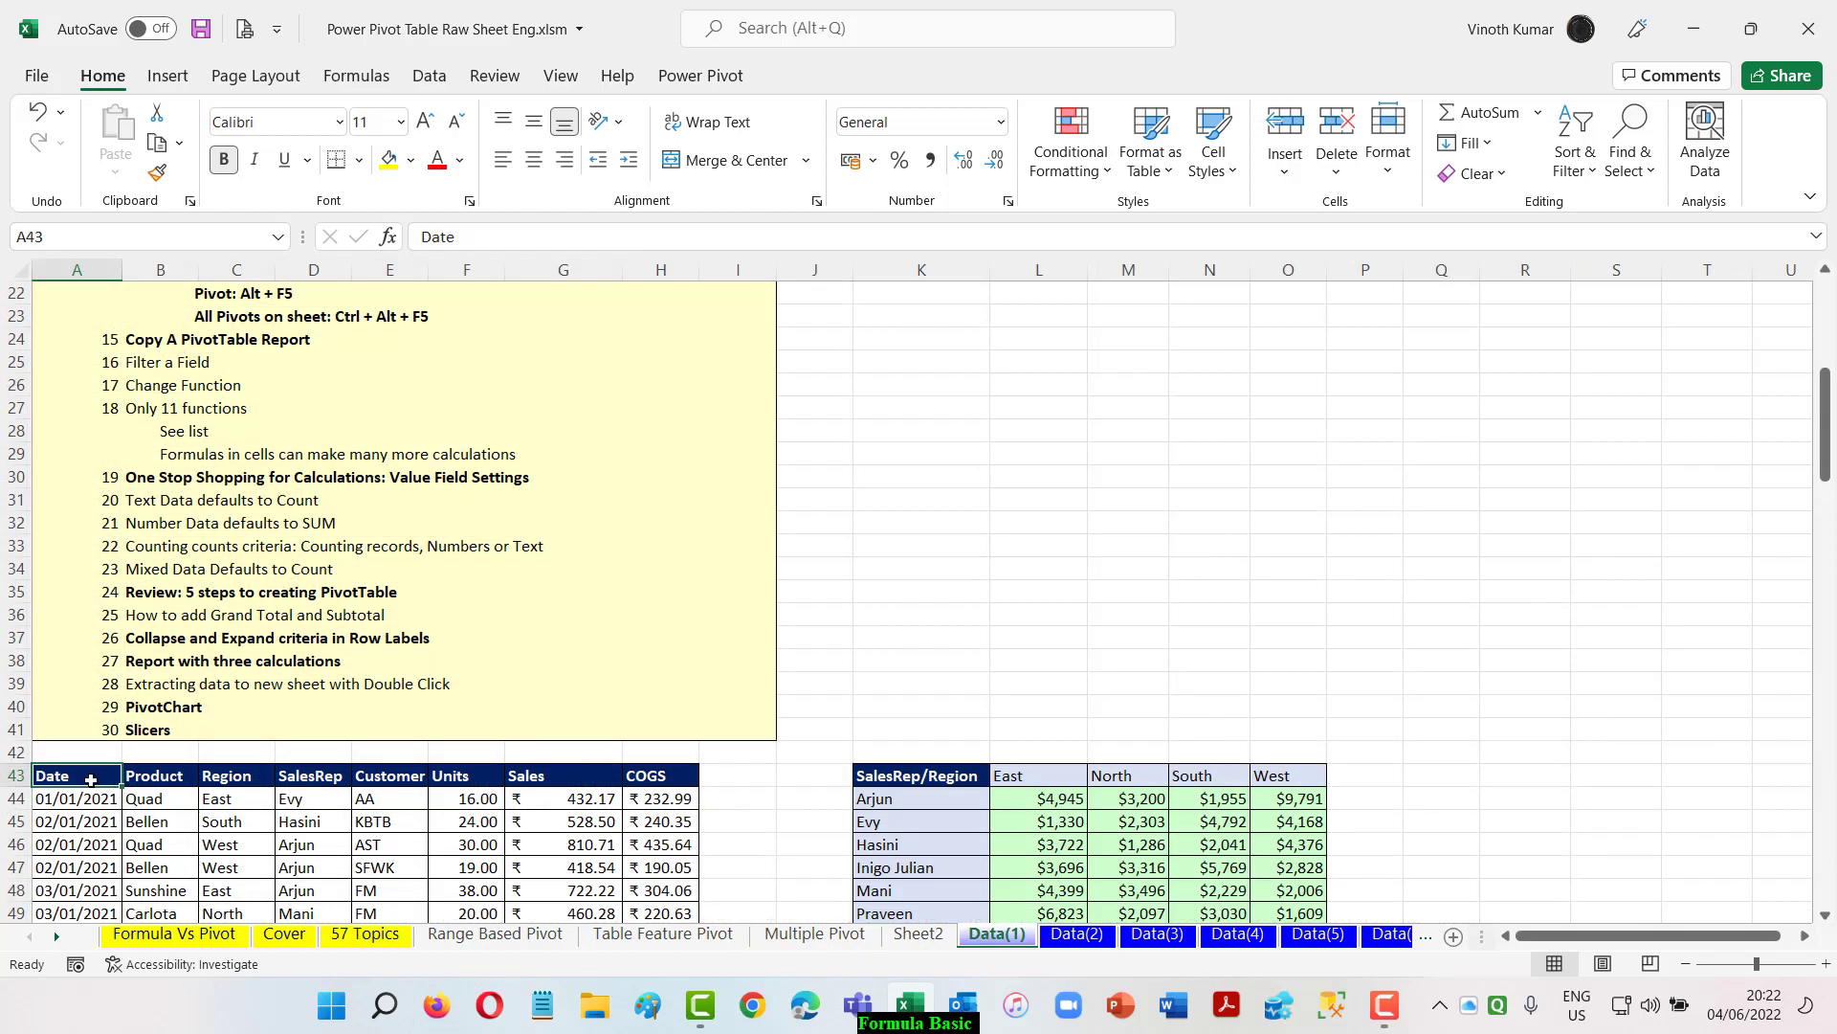
{"action": "left_click", "coordinate": [167, 79]}
{"action": "left_click", "coordinate": [54, 139]}
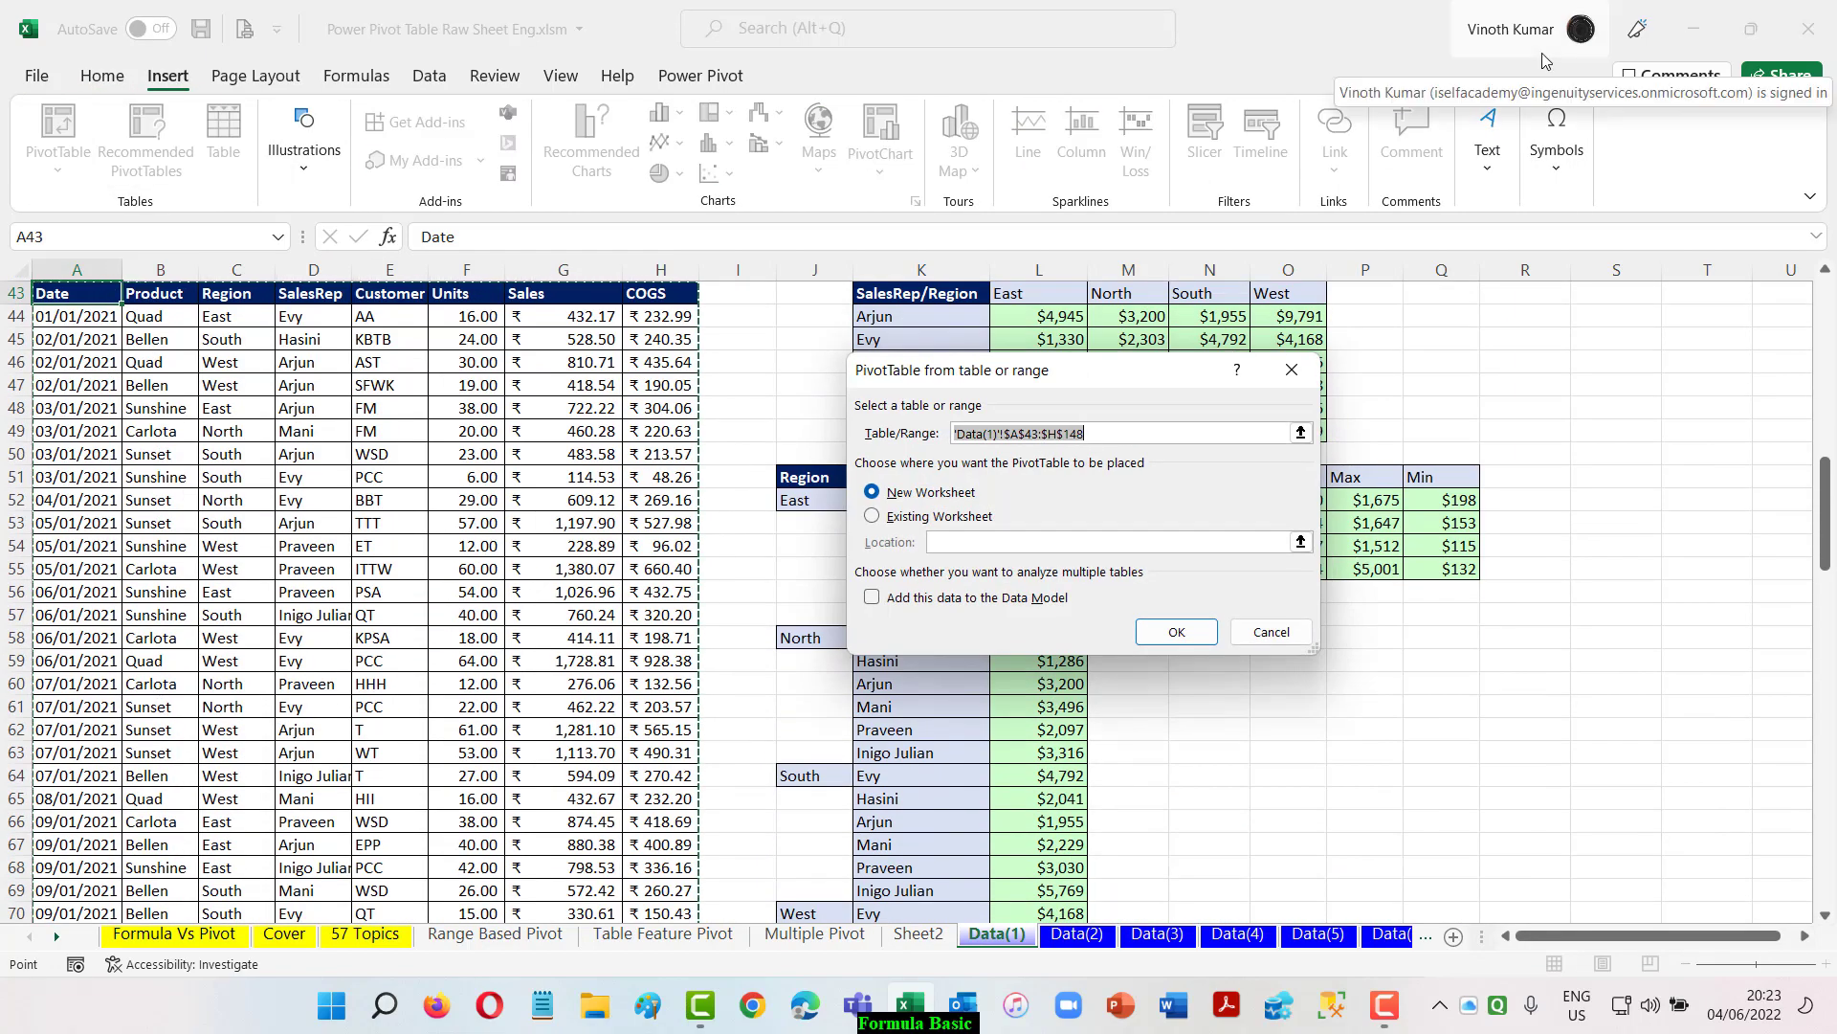
{"action": "left_click", "coordinate": [1176, 632]}
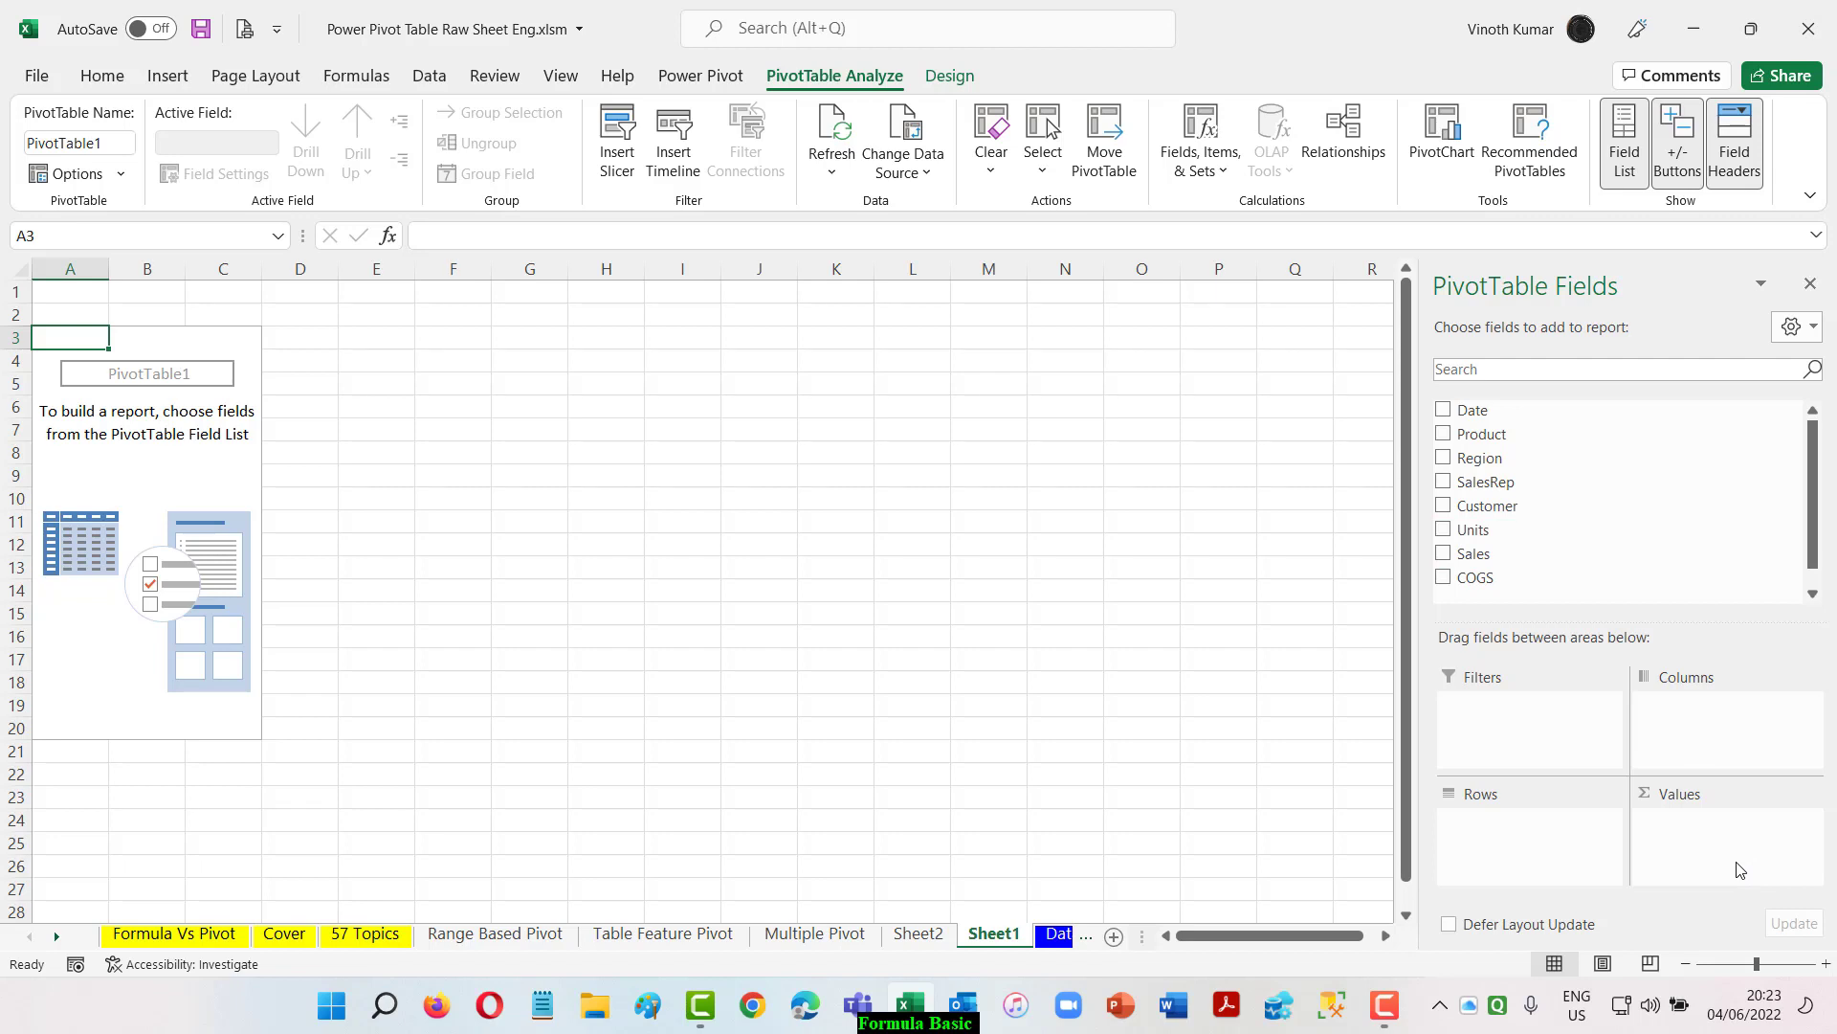
Step: Add the Sales field to the PivotTable's Values area and check its value field settings without changing them
{"action": "left_click_drag", "start_coordinate": [1489, 555], "coordinate": [1681, 847]}
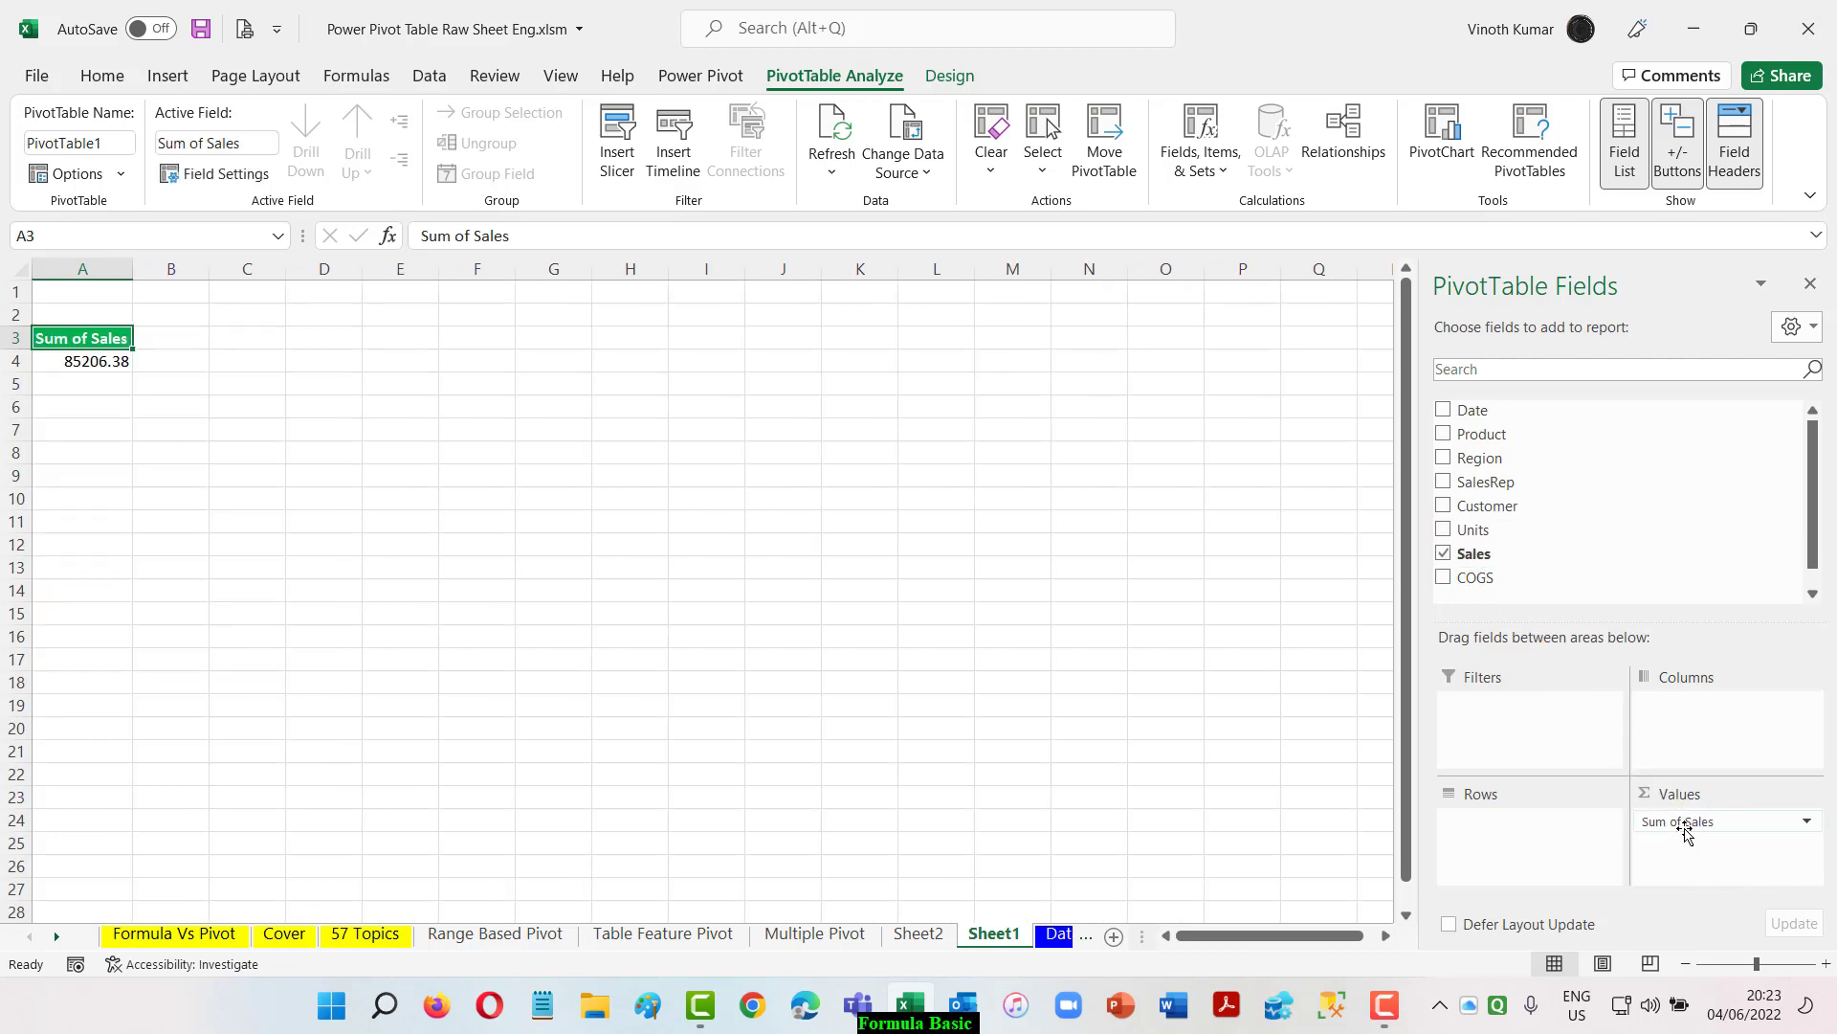
{"action": "left_click", "coordinate": [1682, 822]}
{"action": "left_click", "coordinate": [1686, 795]}
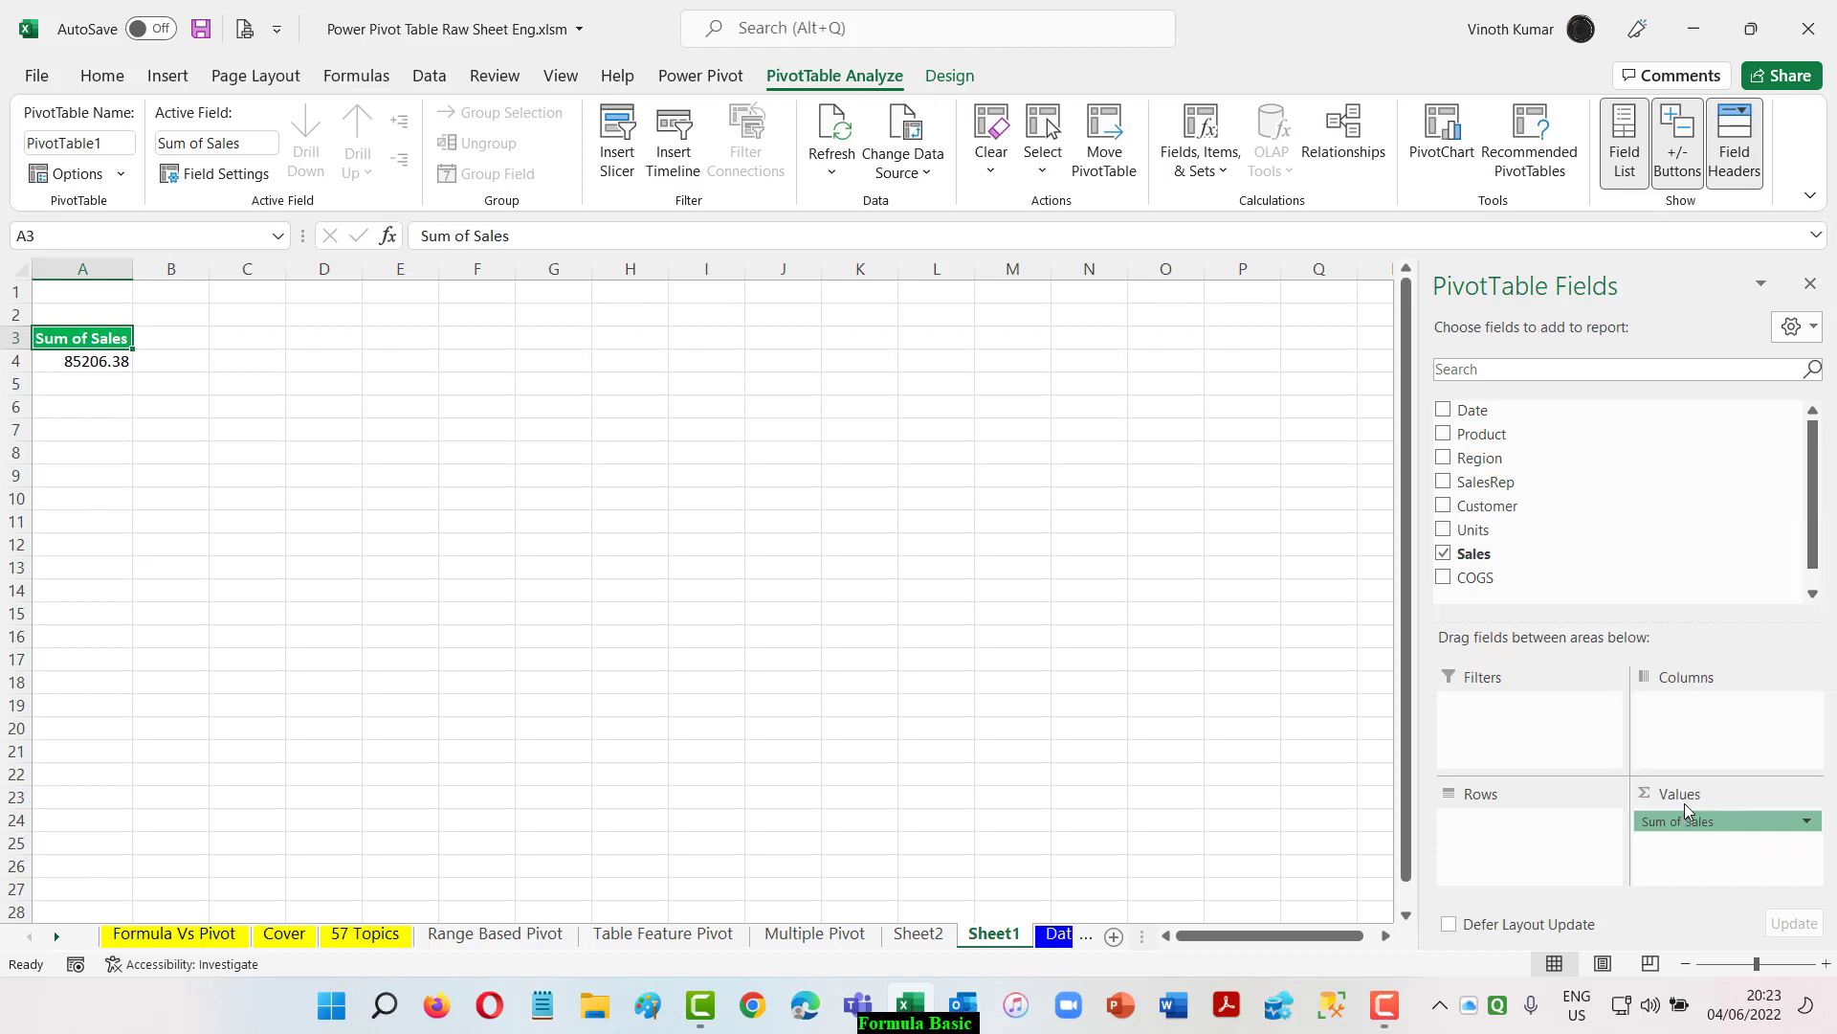
{"action": "left_click", "coordinate": [1257, 635]}
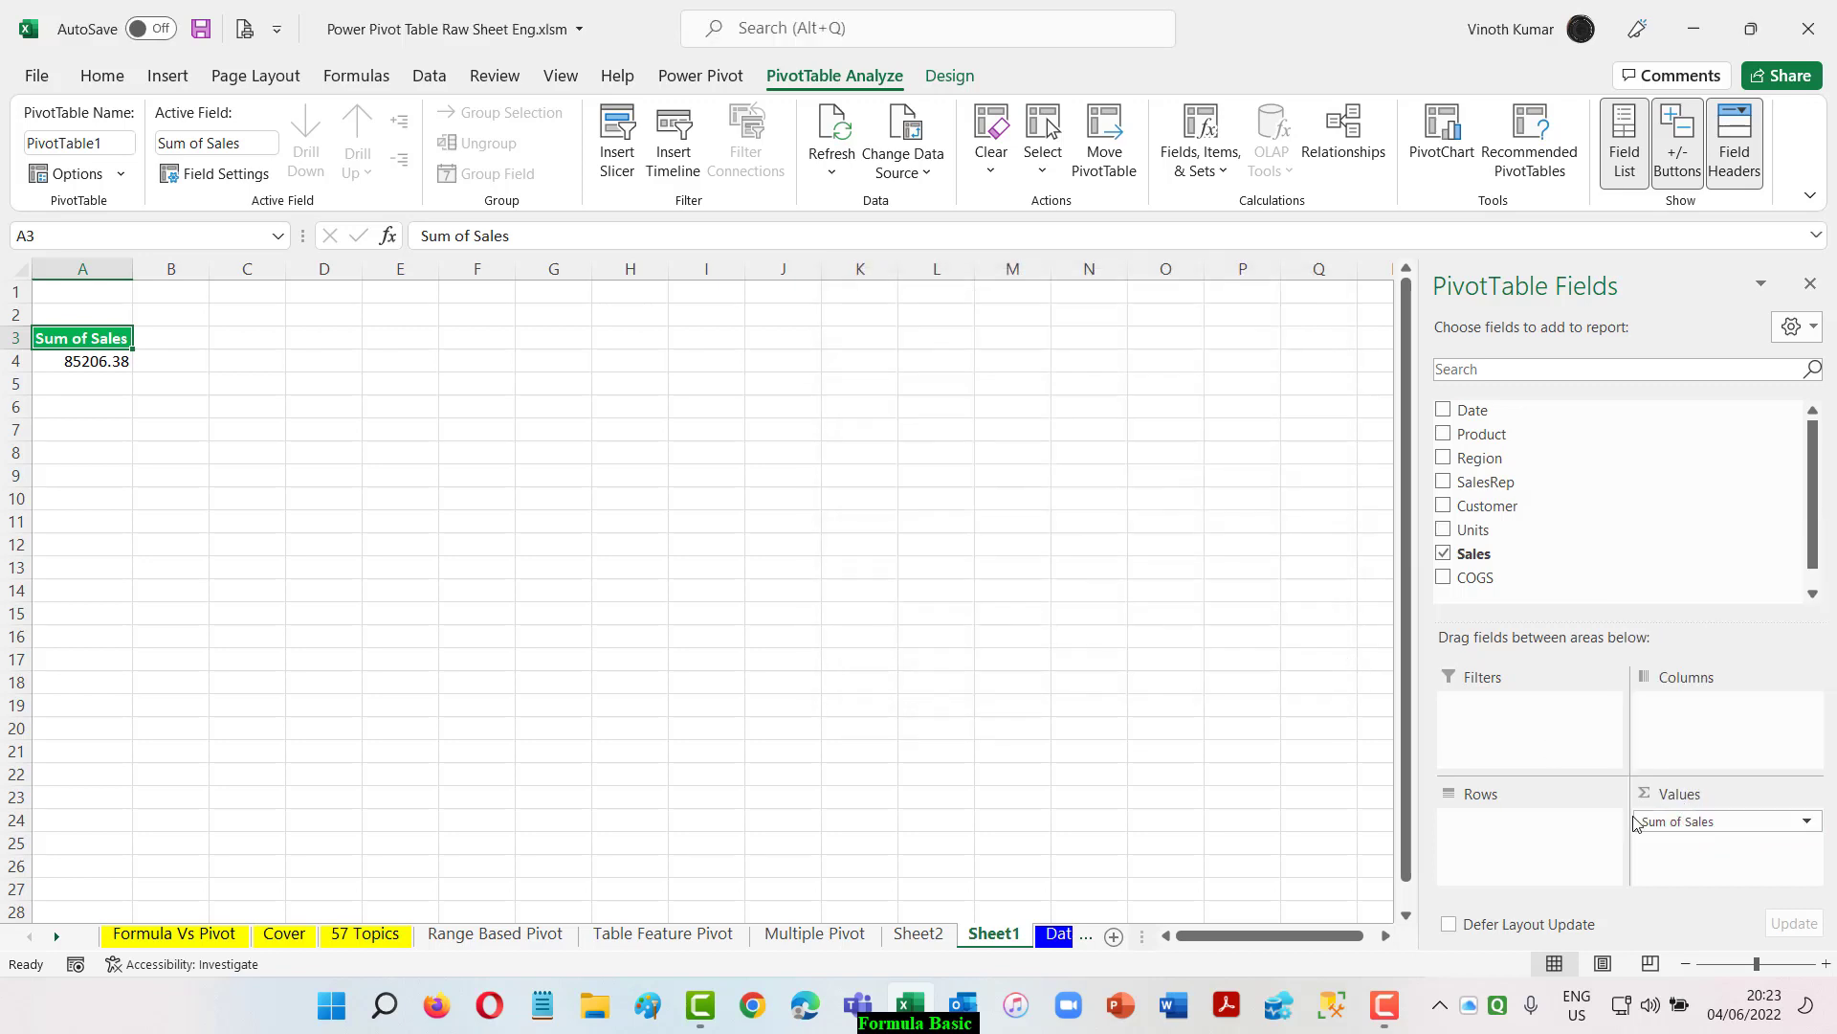
{"action": "left_click", "coordinate": [1675, 828]}
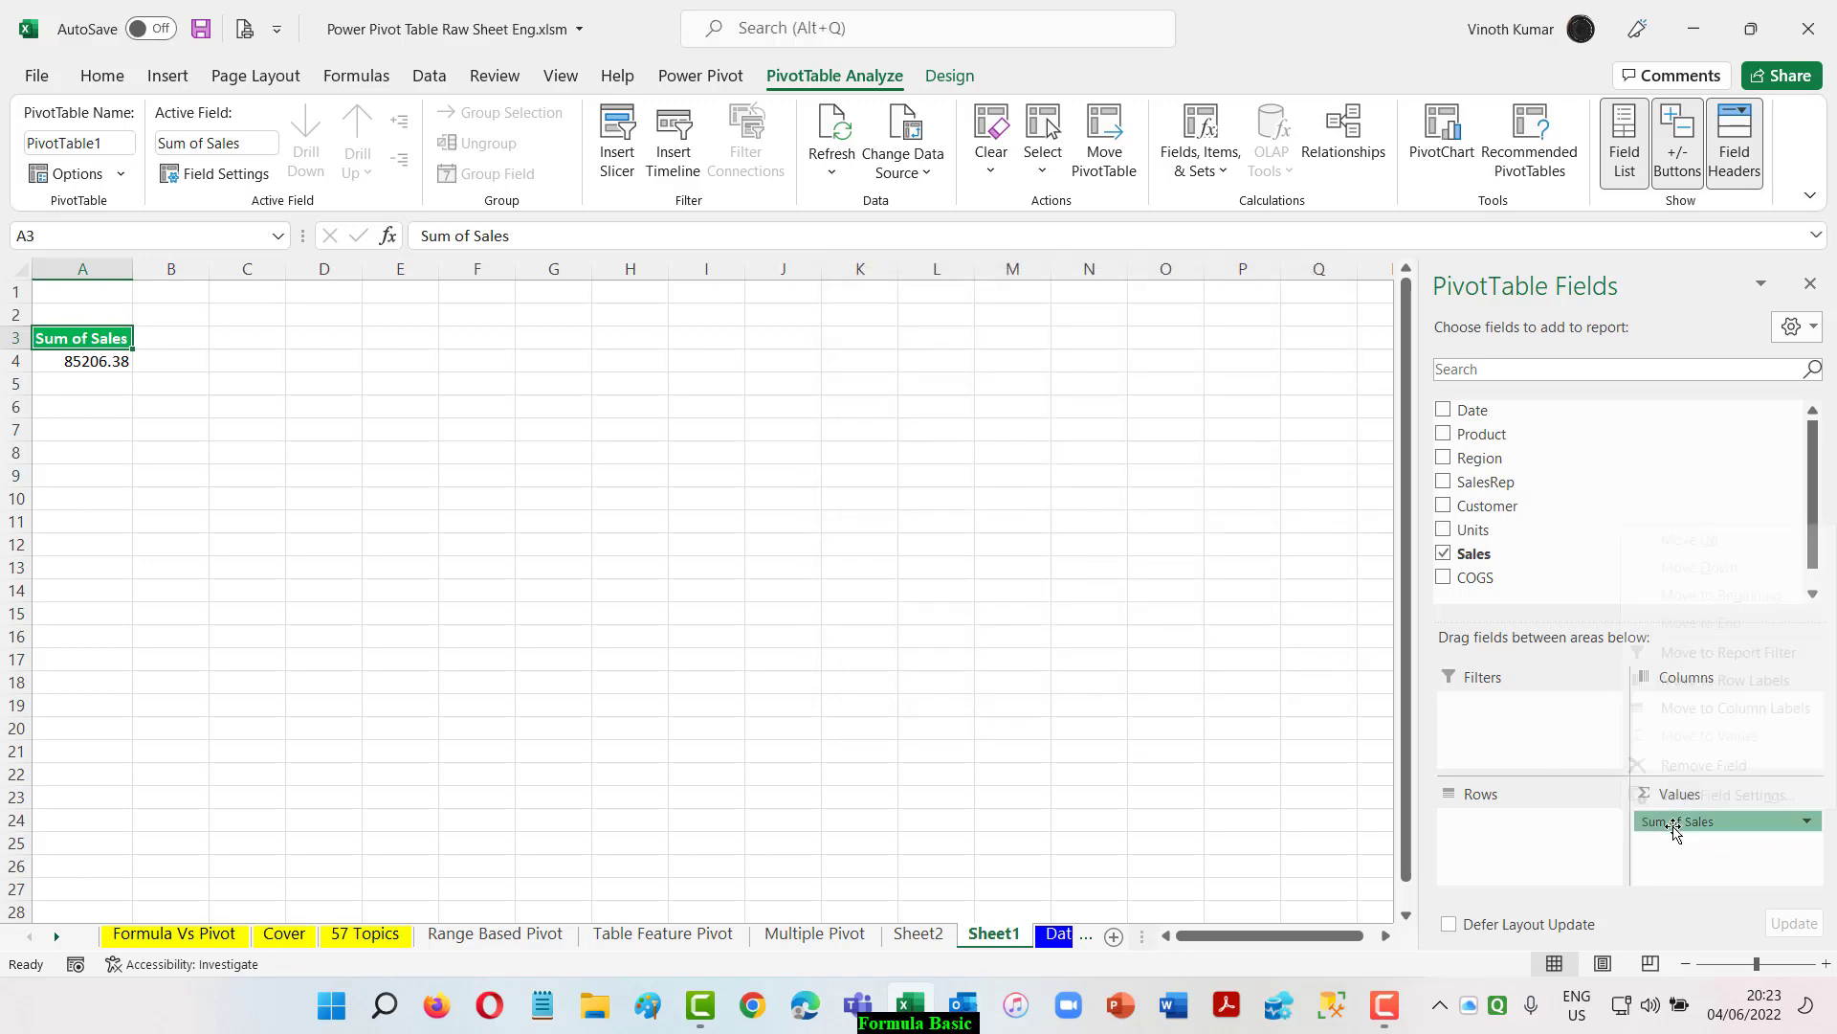
Step: Review the functions available for summarizing the Sales value, including the full list in its value field settings
{"action": "left_click", "coordinate": [77, 365]}
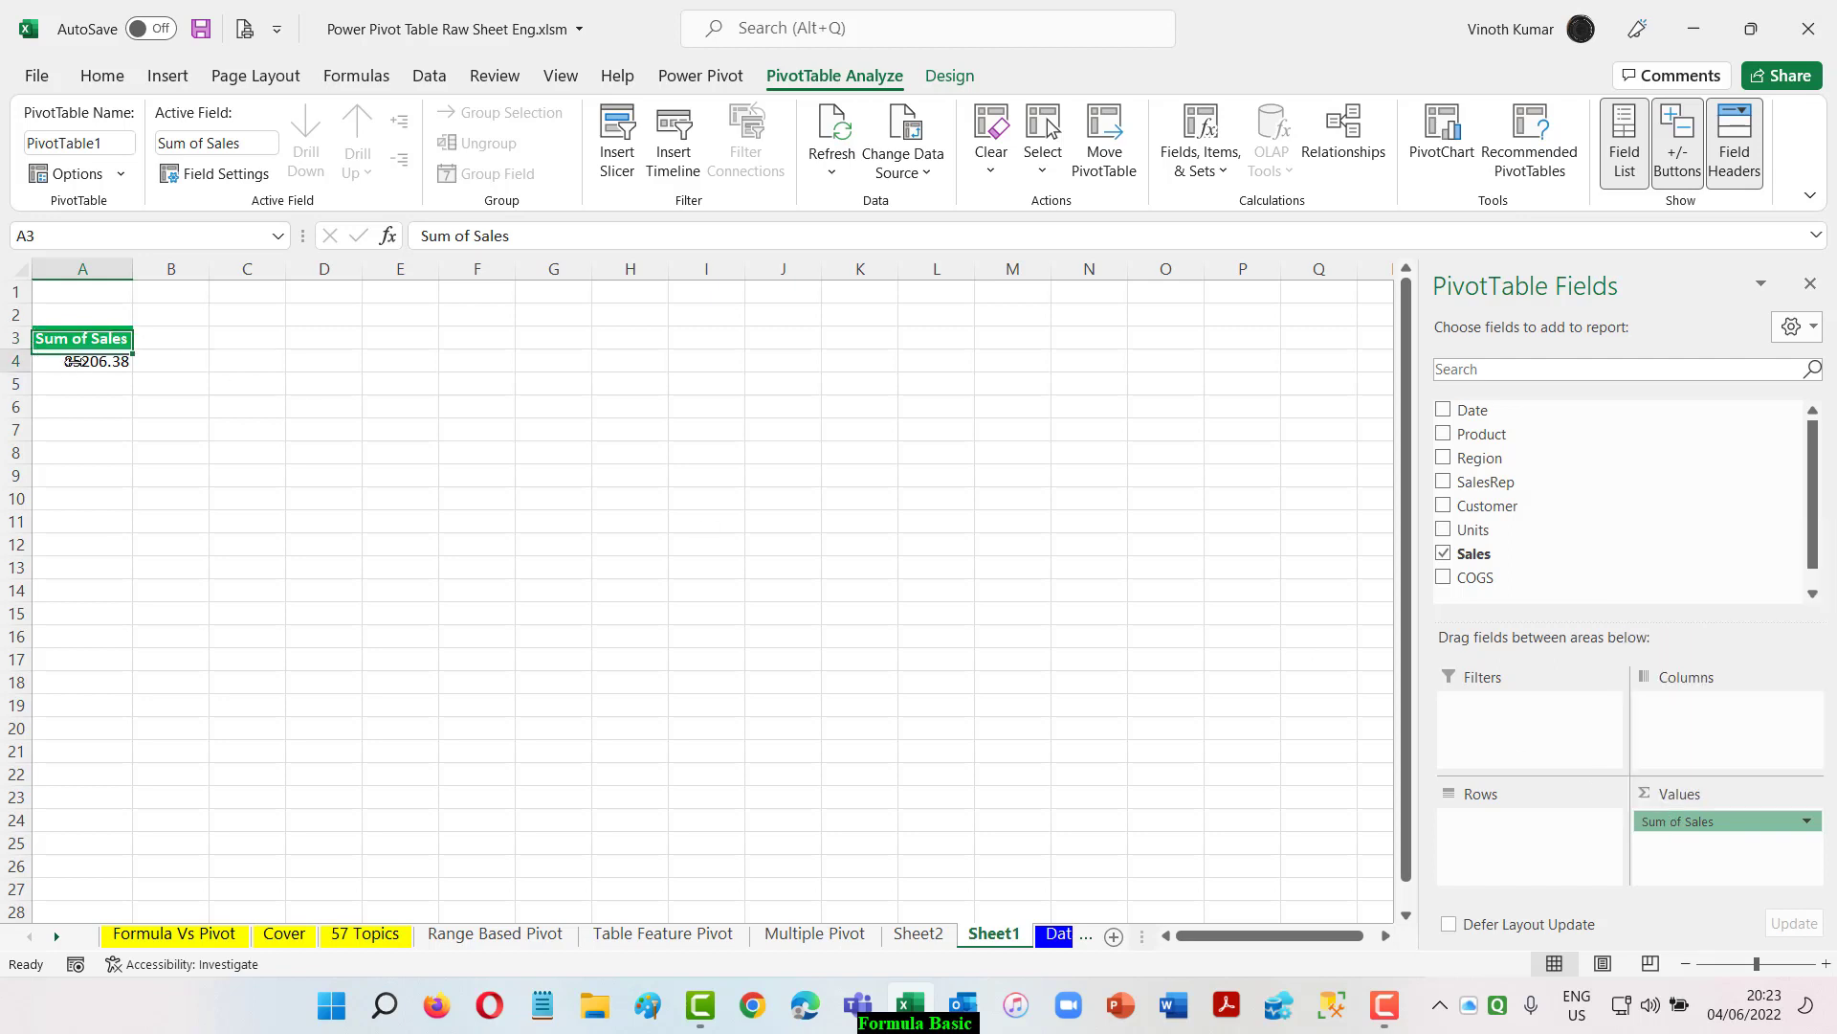
{"action": "right_click", "coordinate": [77, 364]}
{"action": "mouse_move", "coordinate": [213, 604]}
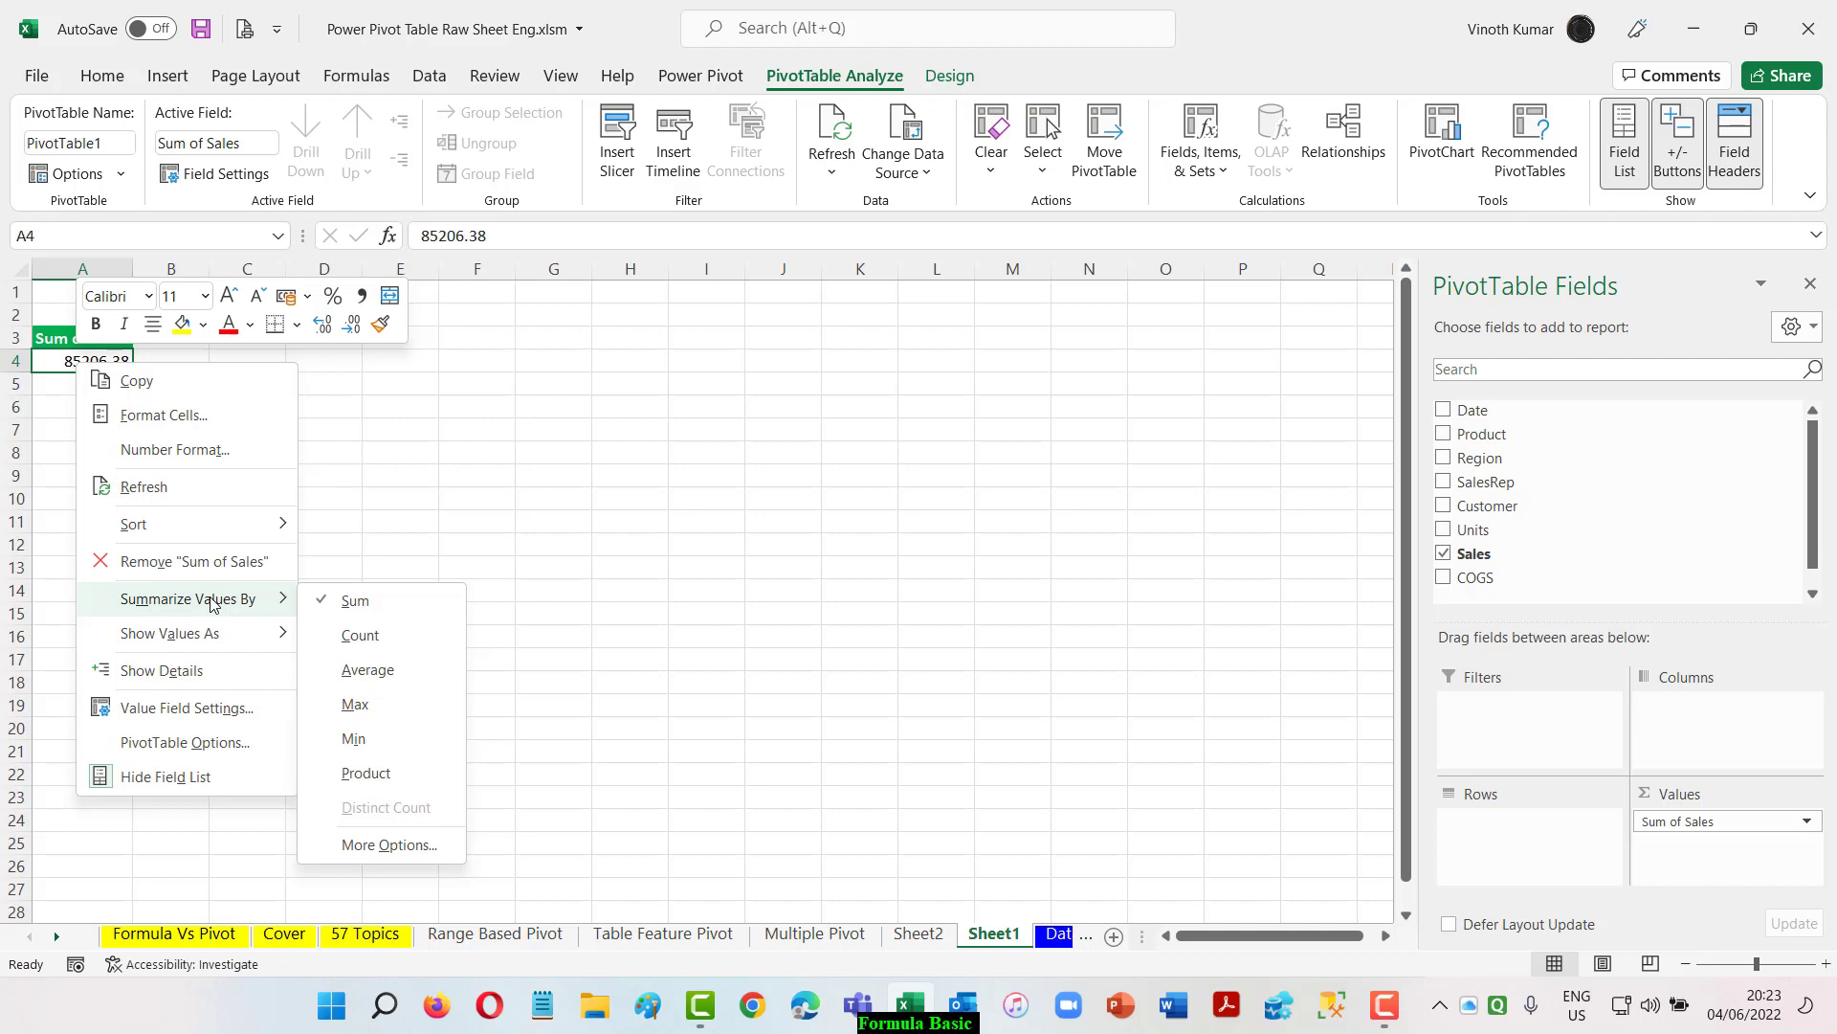
{"action": "left_click", "coordinate": [400, 850]}
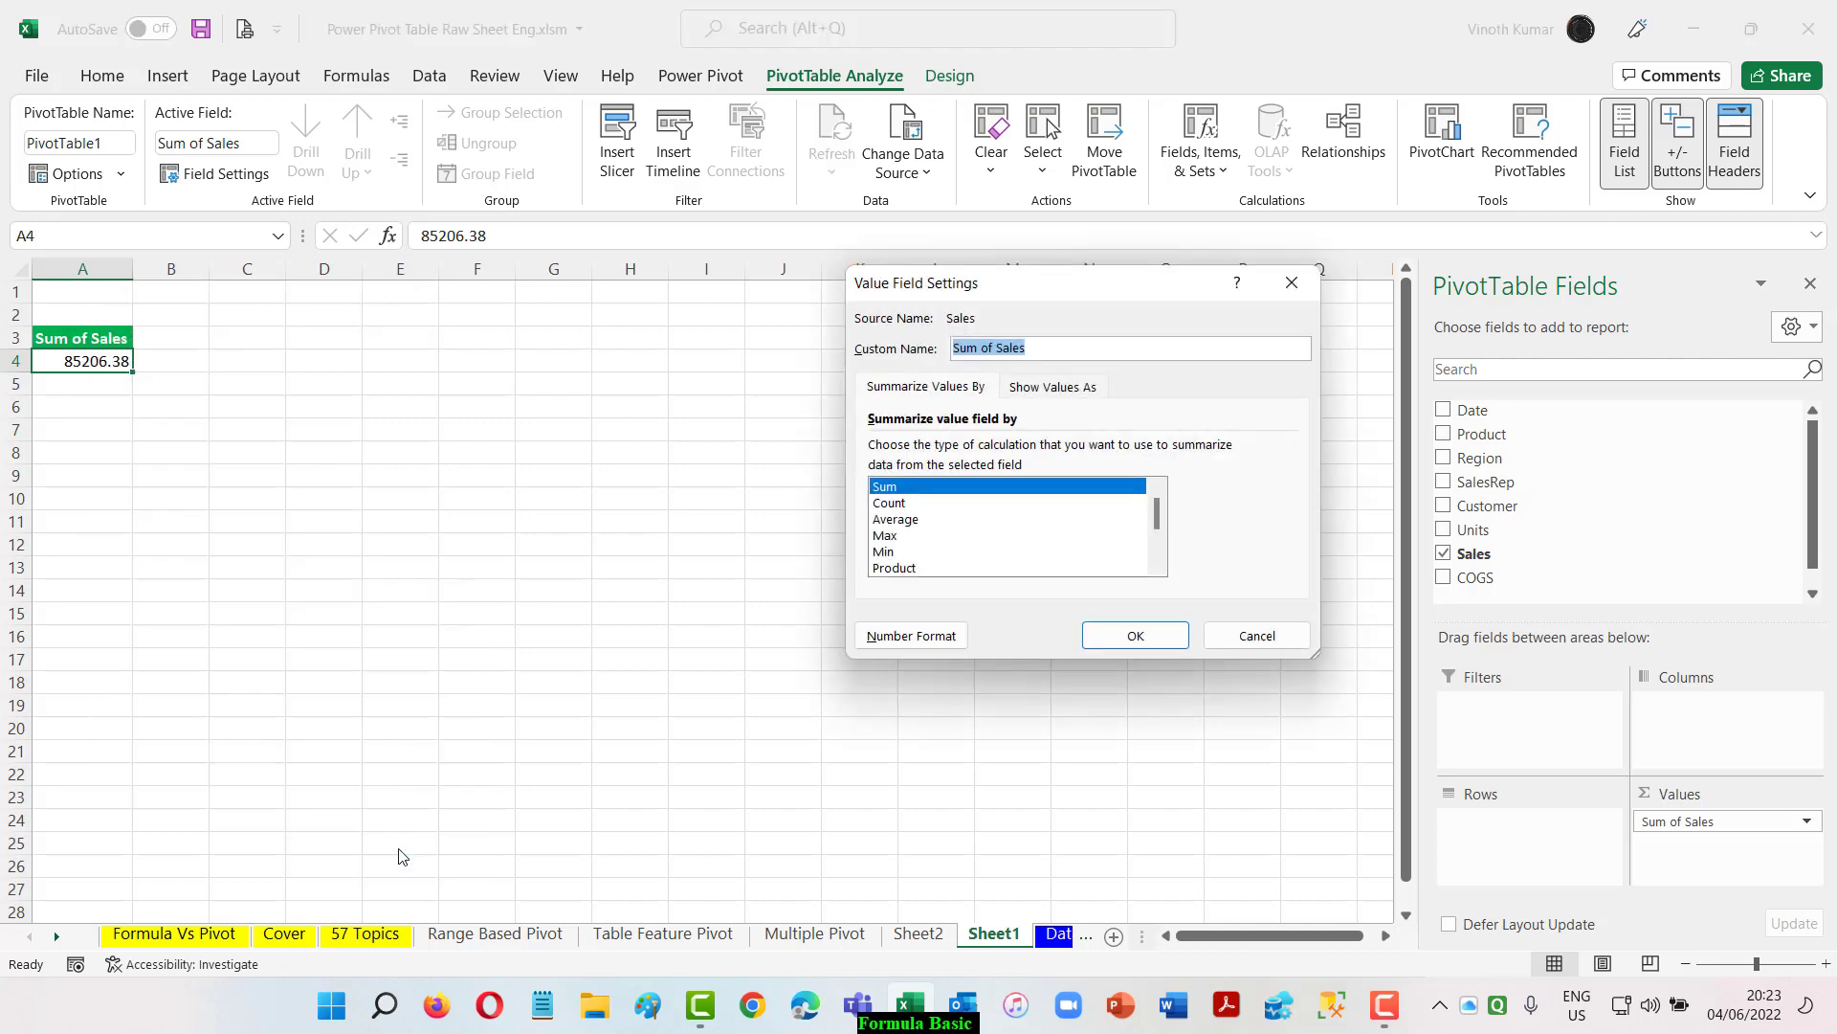
{"action": "left_click", "coordinate": [1217, 643]}
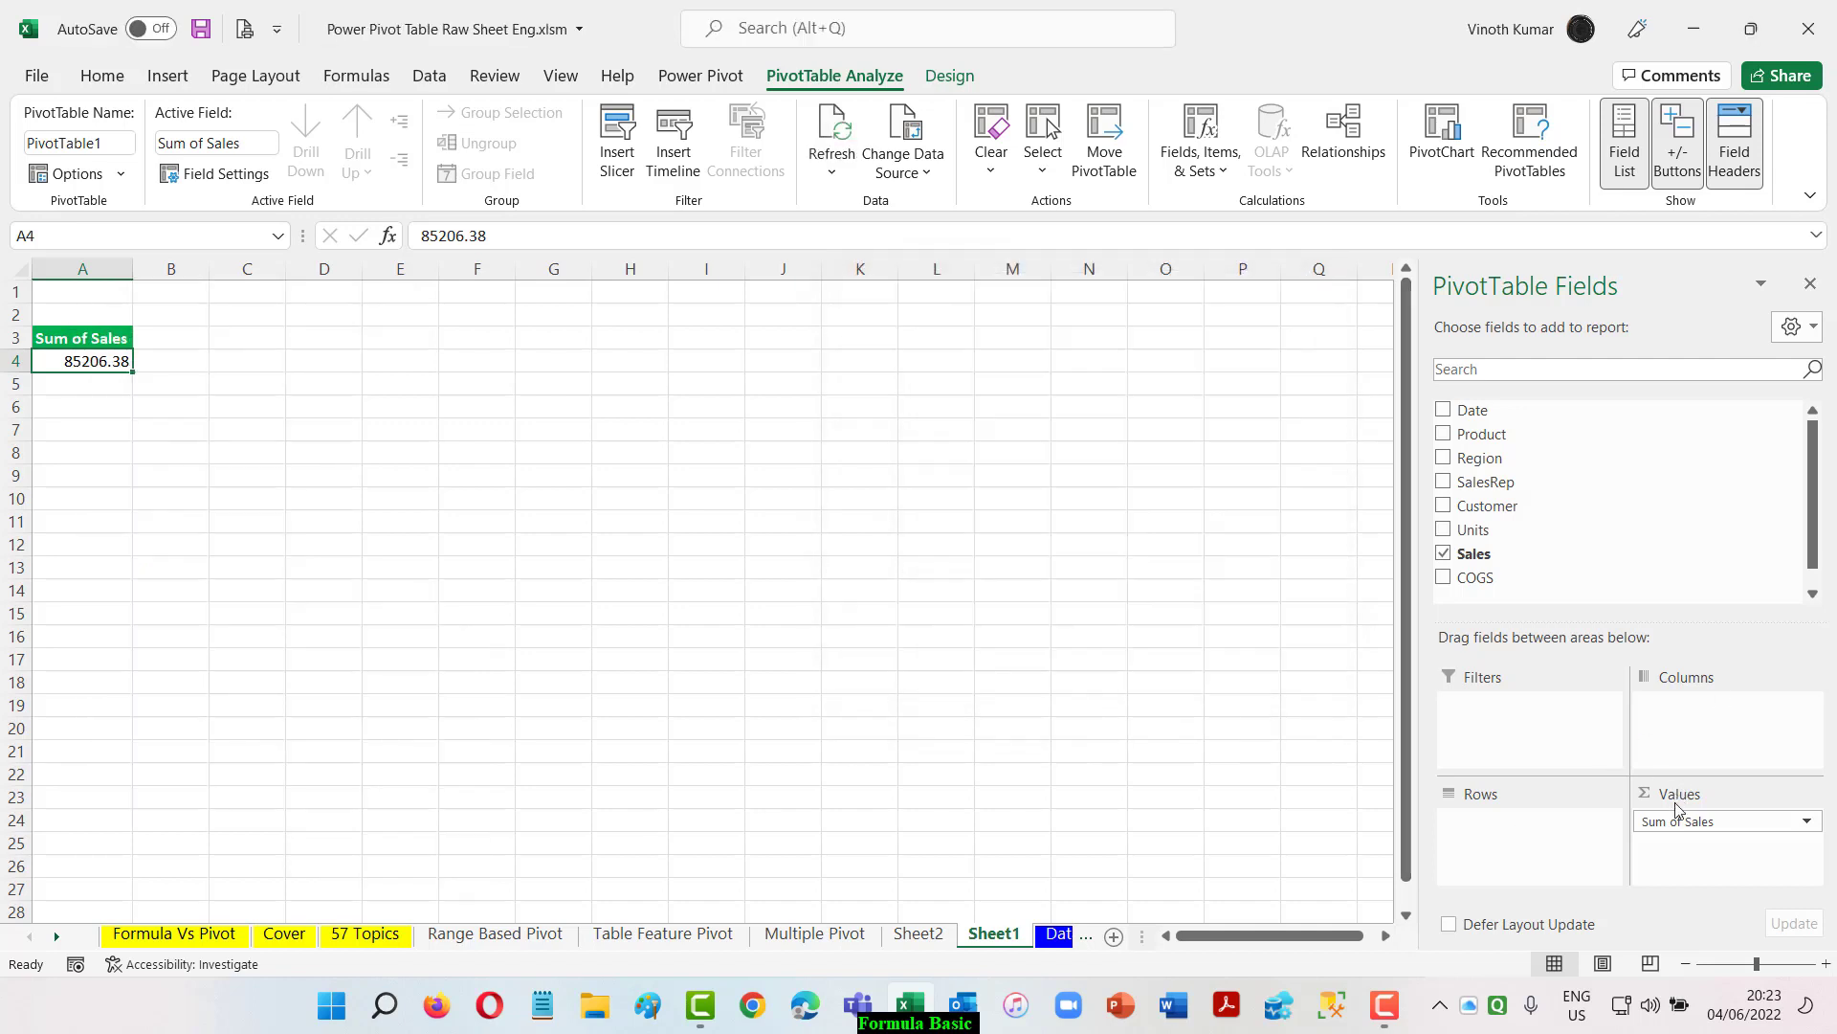
Step: Replace Sales with the SalesRep field in the PivotTable's Values area
{"action": "left_click_drag", "start_coordinate": [1685, 829], "coordinate": [1238, 665]}
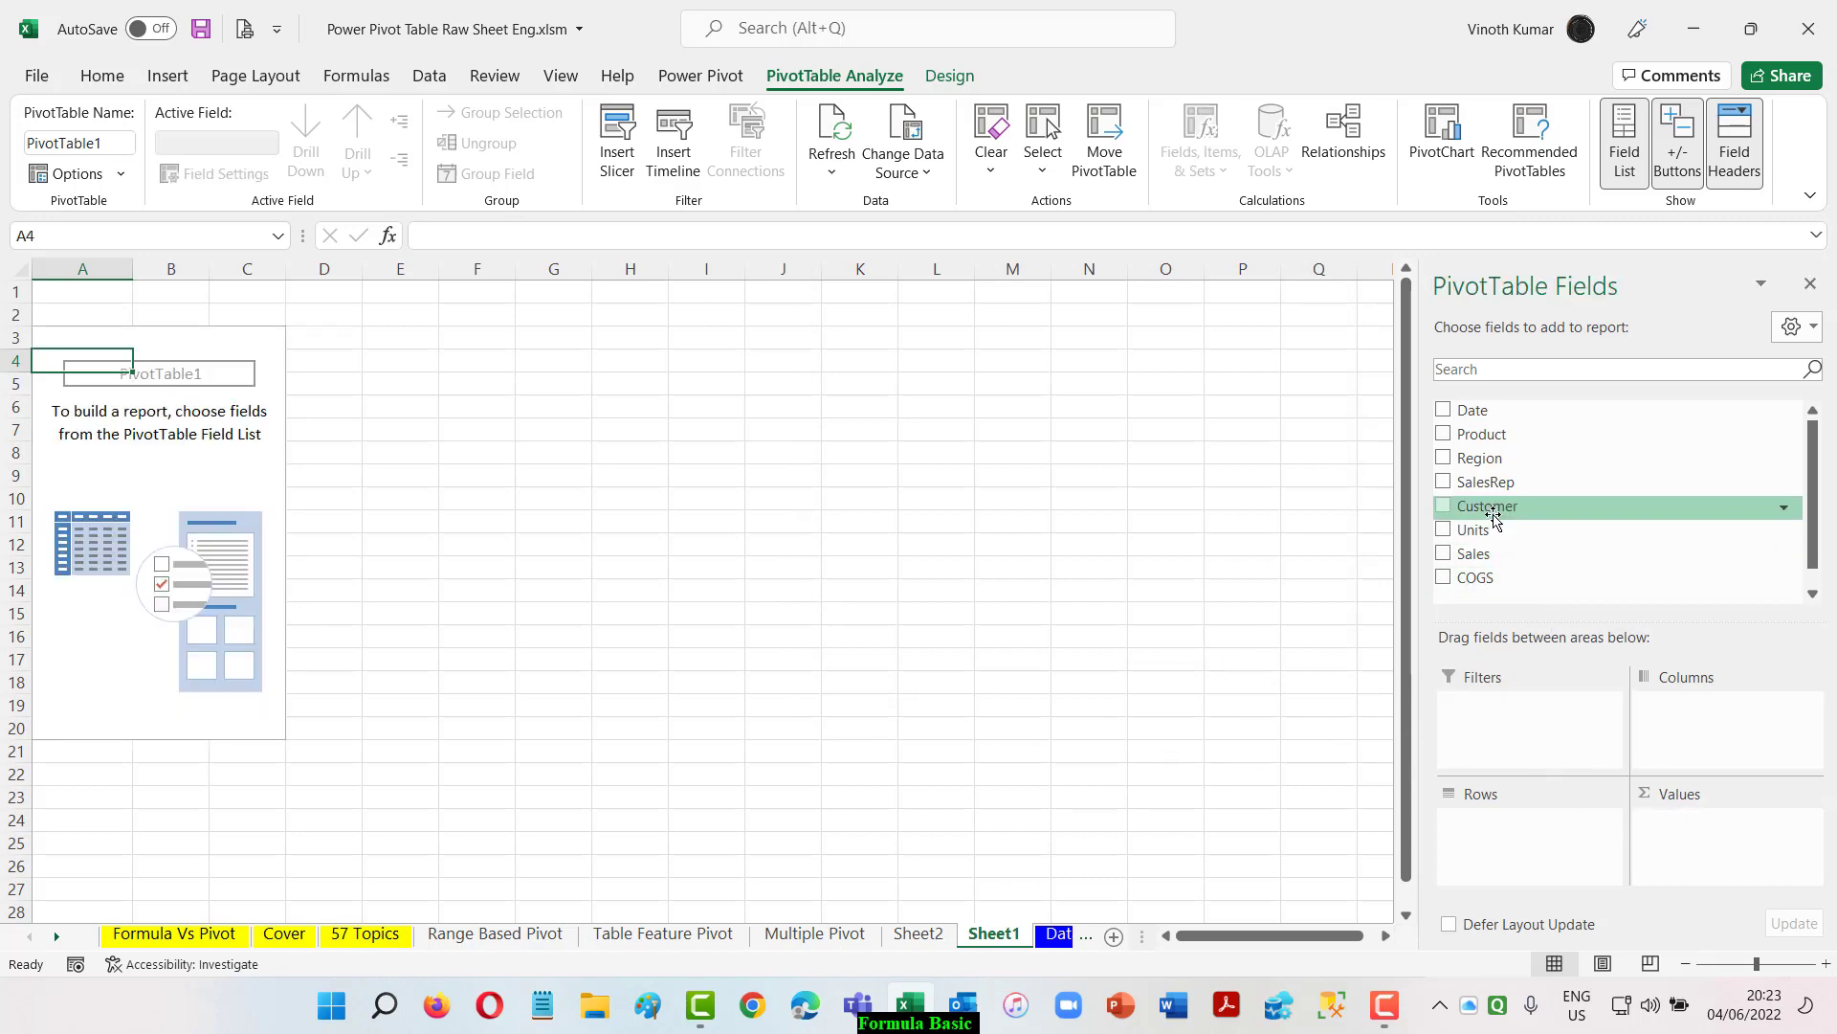
{"action": "left_click_drag", "start_coordinate": [1493, 482], "coordinate": [1711, 860]}
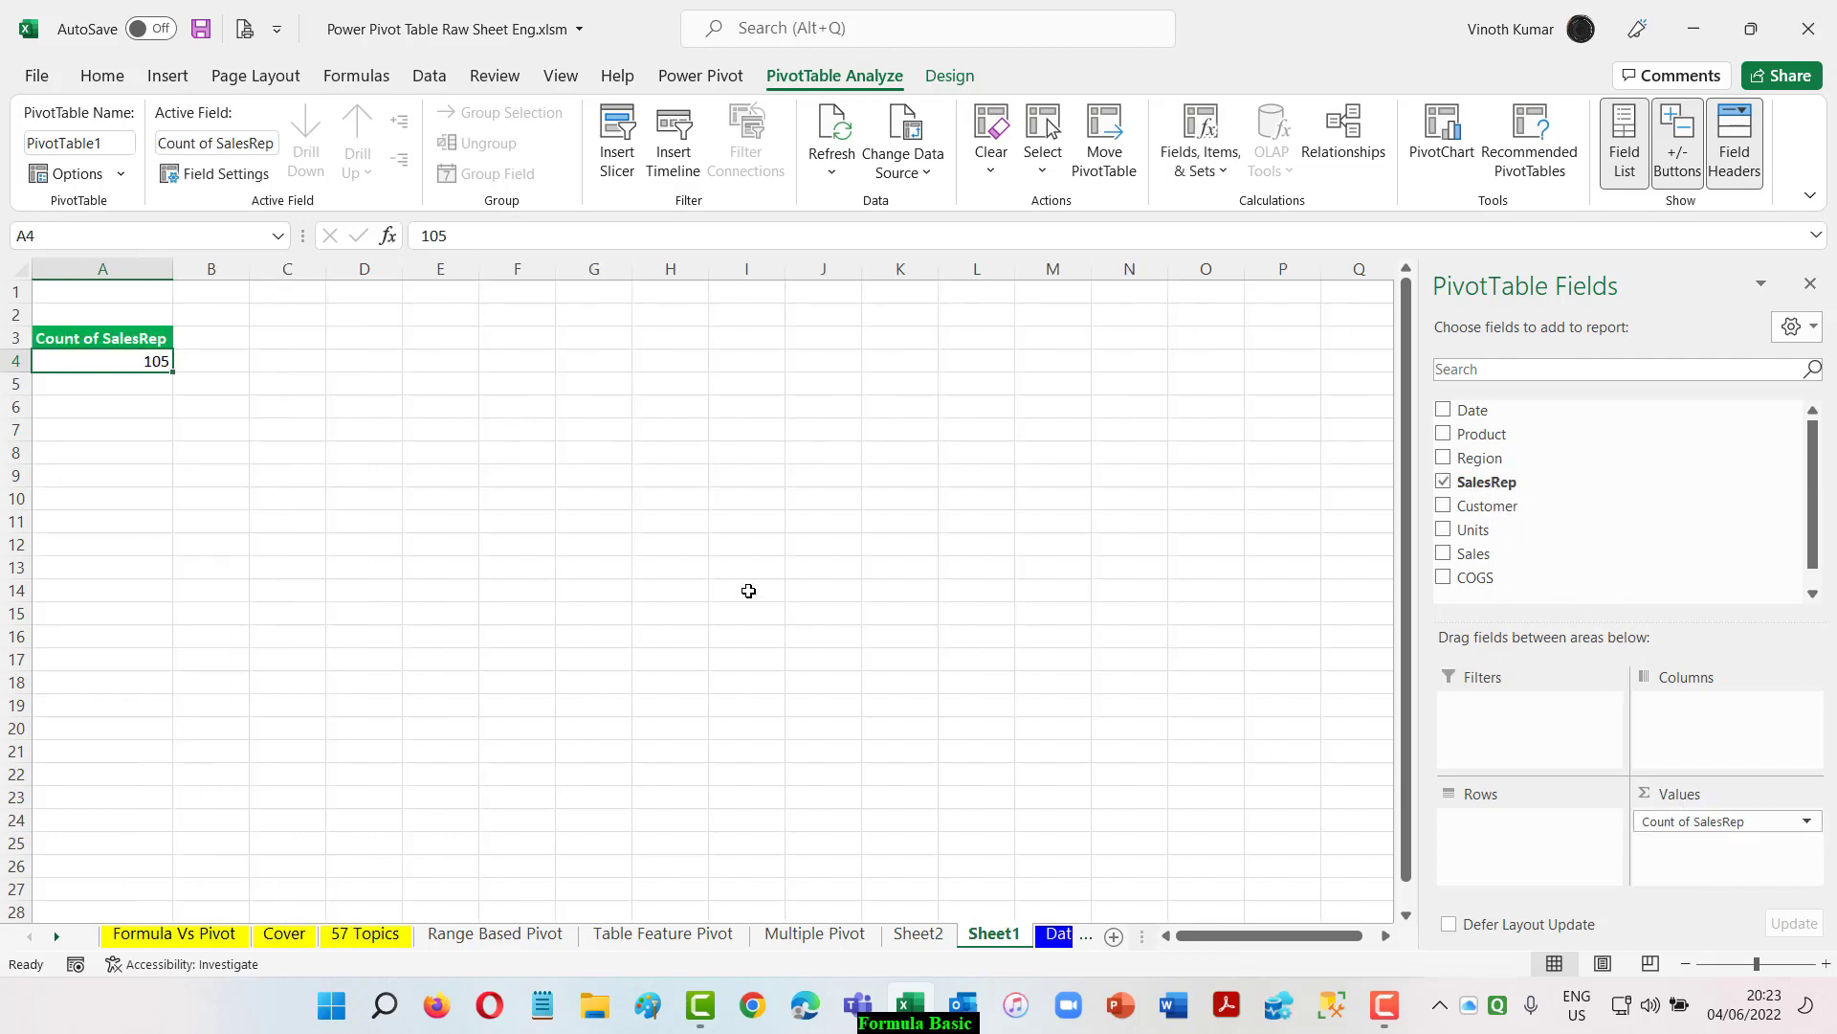
Step: Try summarizing the SalesRep value by Sum, Average and Max in turn
{"action": "right_click", "coordinate": [115, 361]}
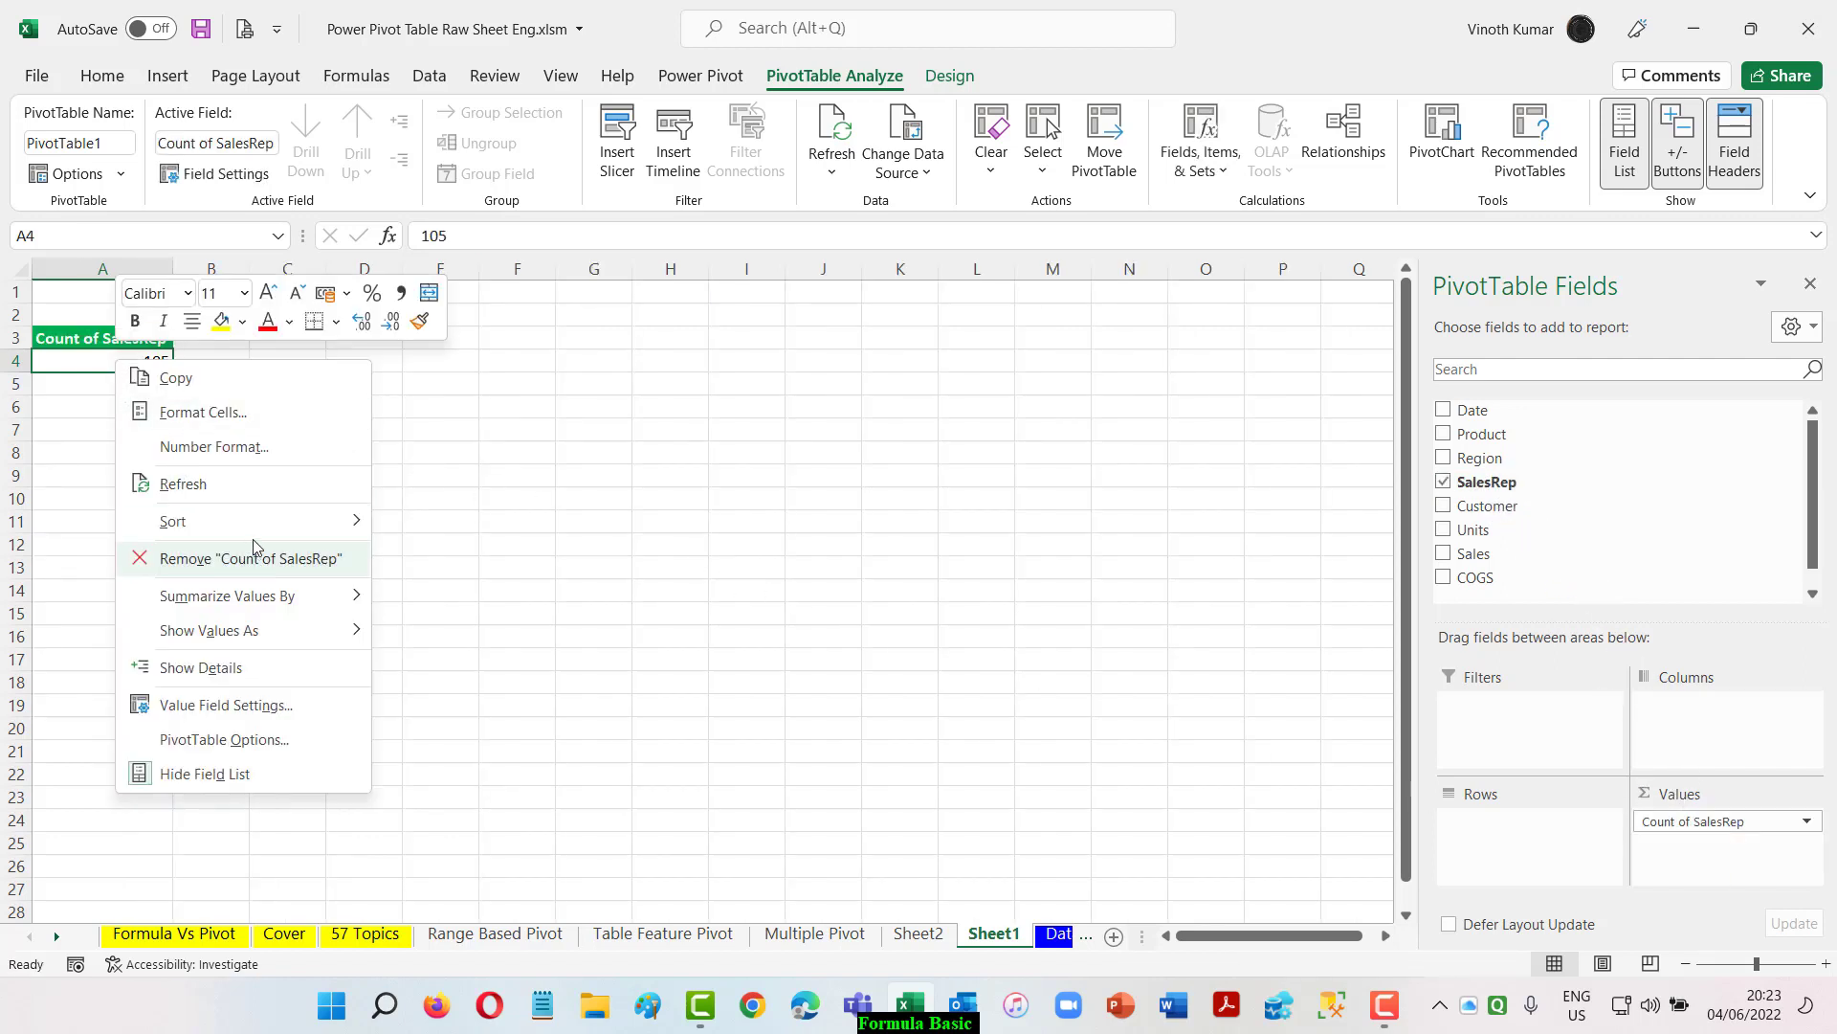
{"action": "mouse_move", "coordinate": [270, 603]}
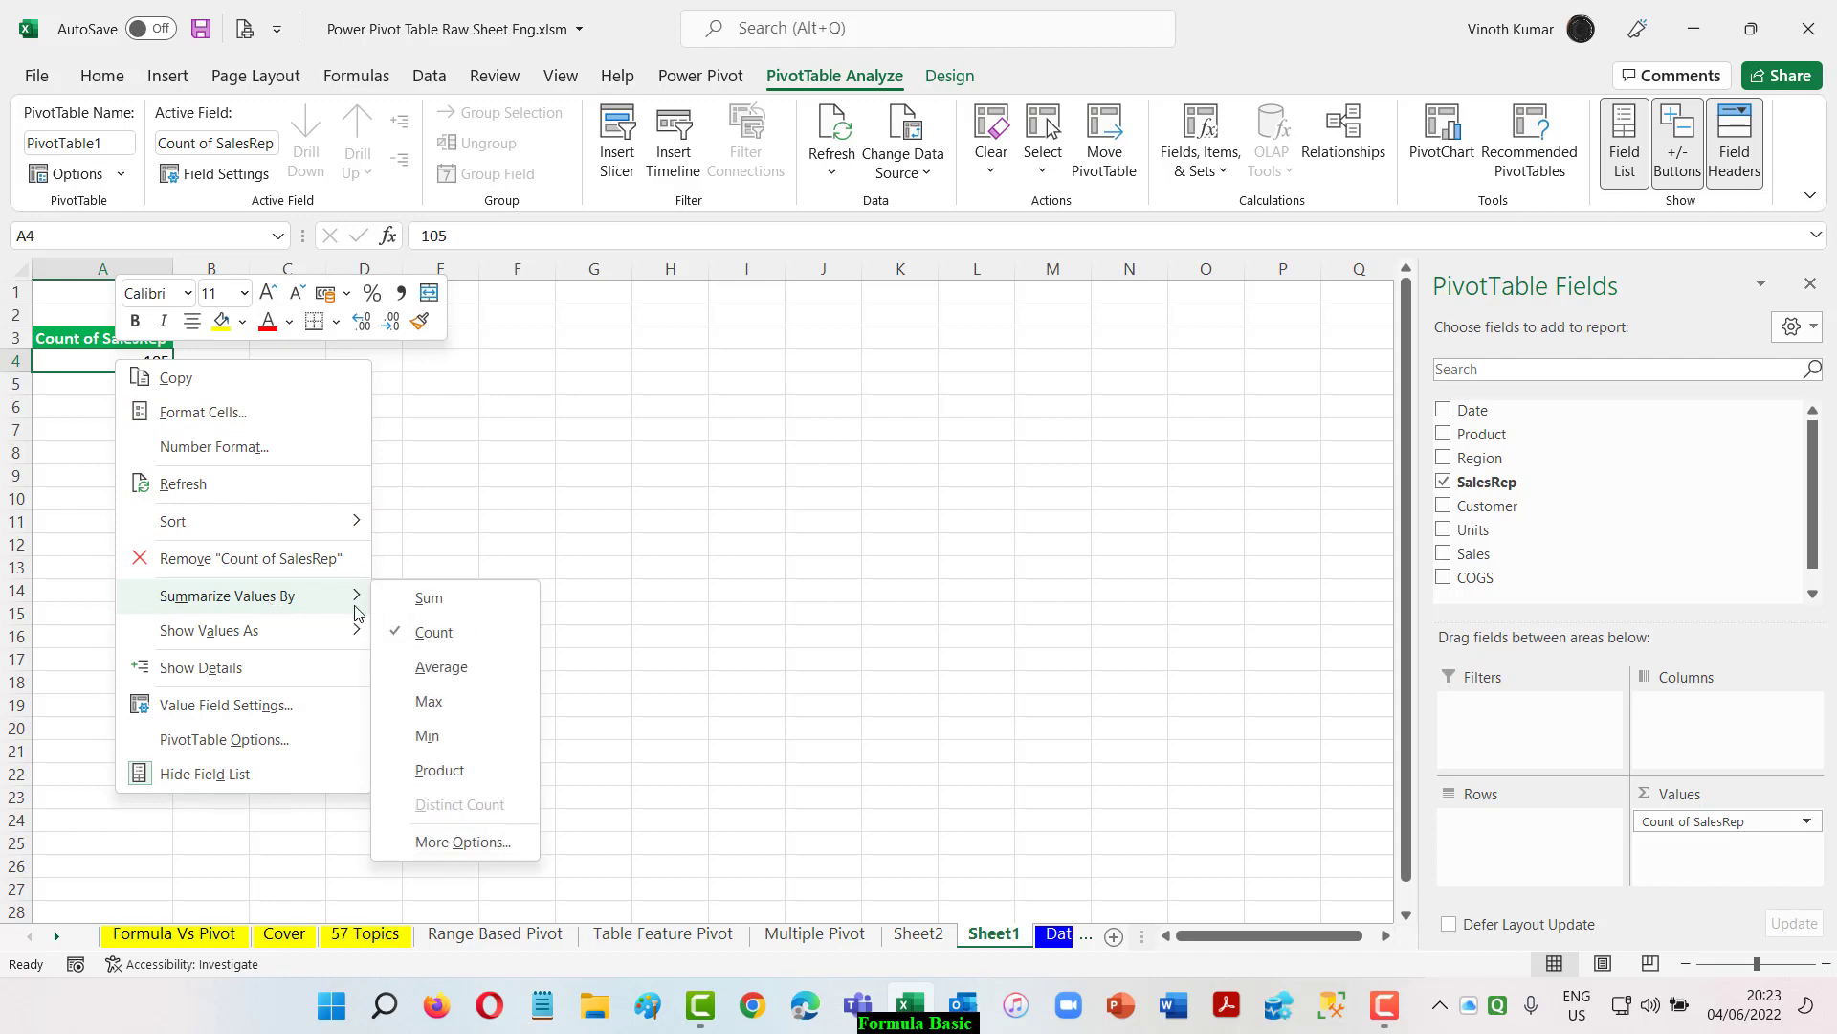
{"action": "left_click", "coordinate": [414, 617]}
{"action": "right_click", "coordinate": [116, 361]}
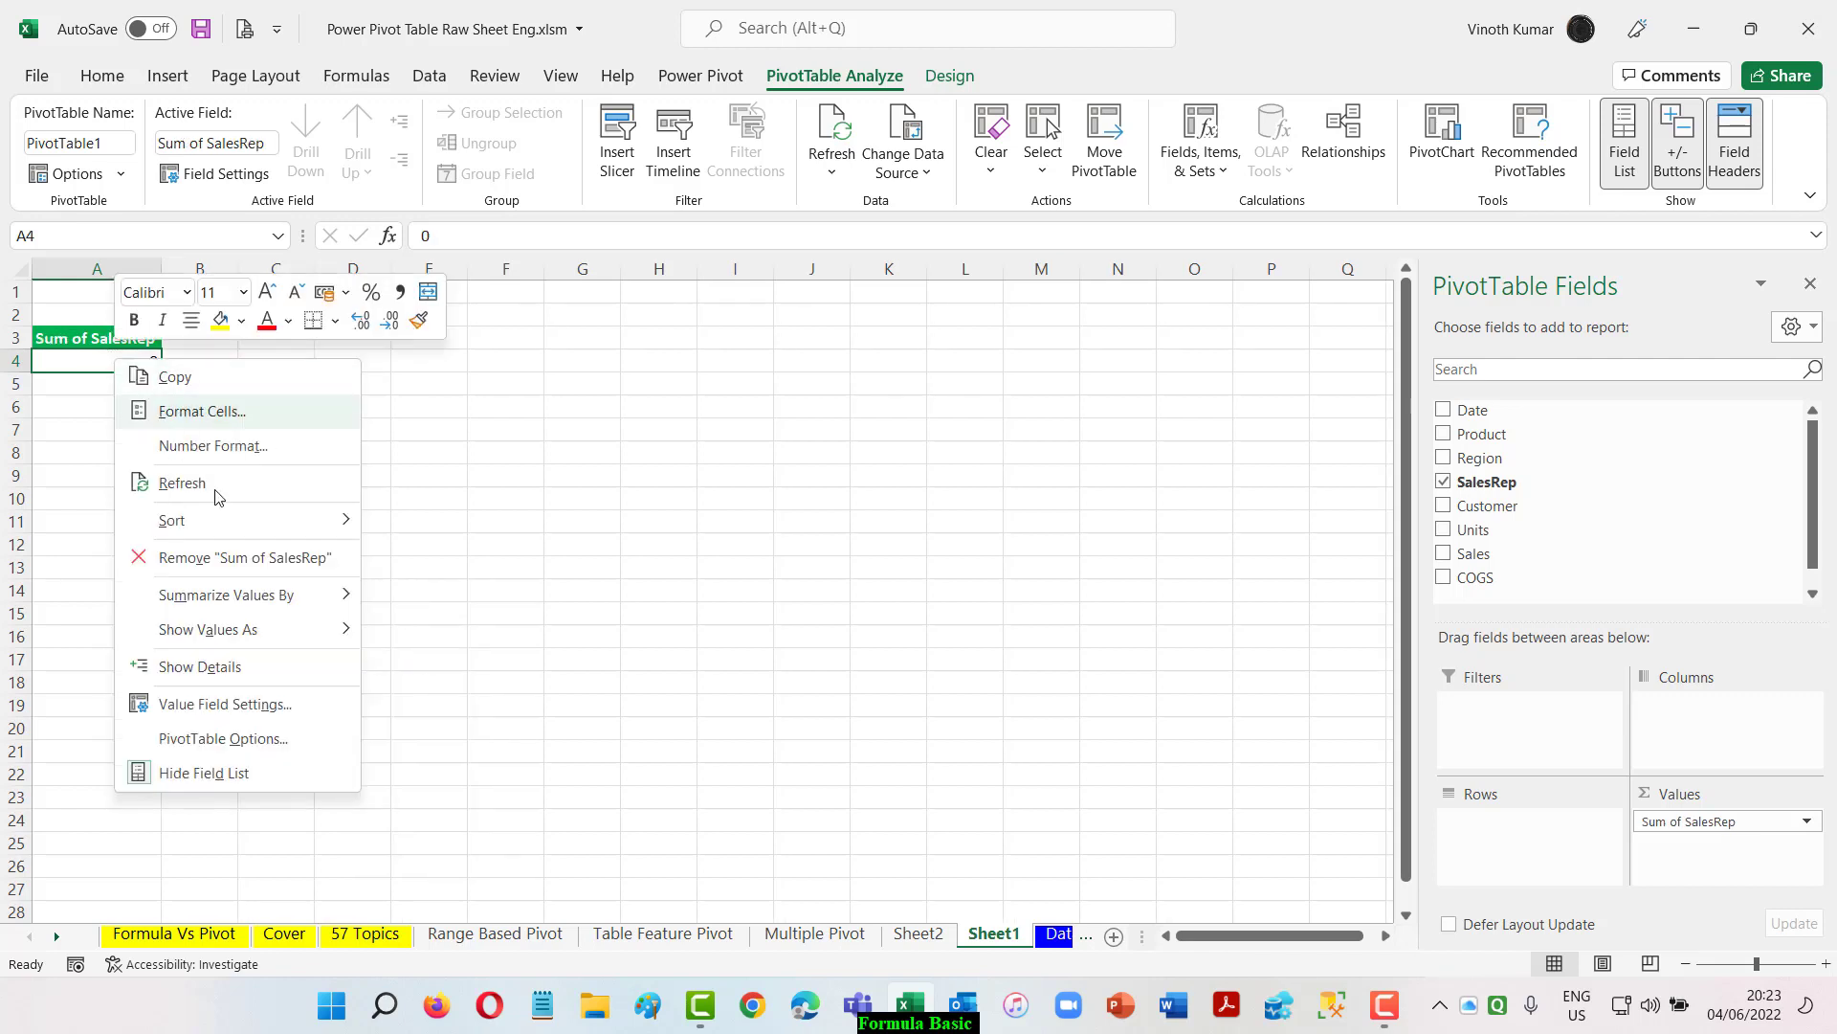
{"action": "mouse_move", "coordinate": [277, 612]}
{"action": "left_click", "coordinate": [414, 669]}
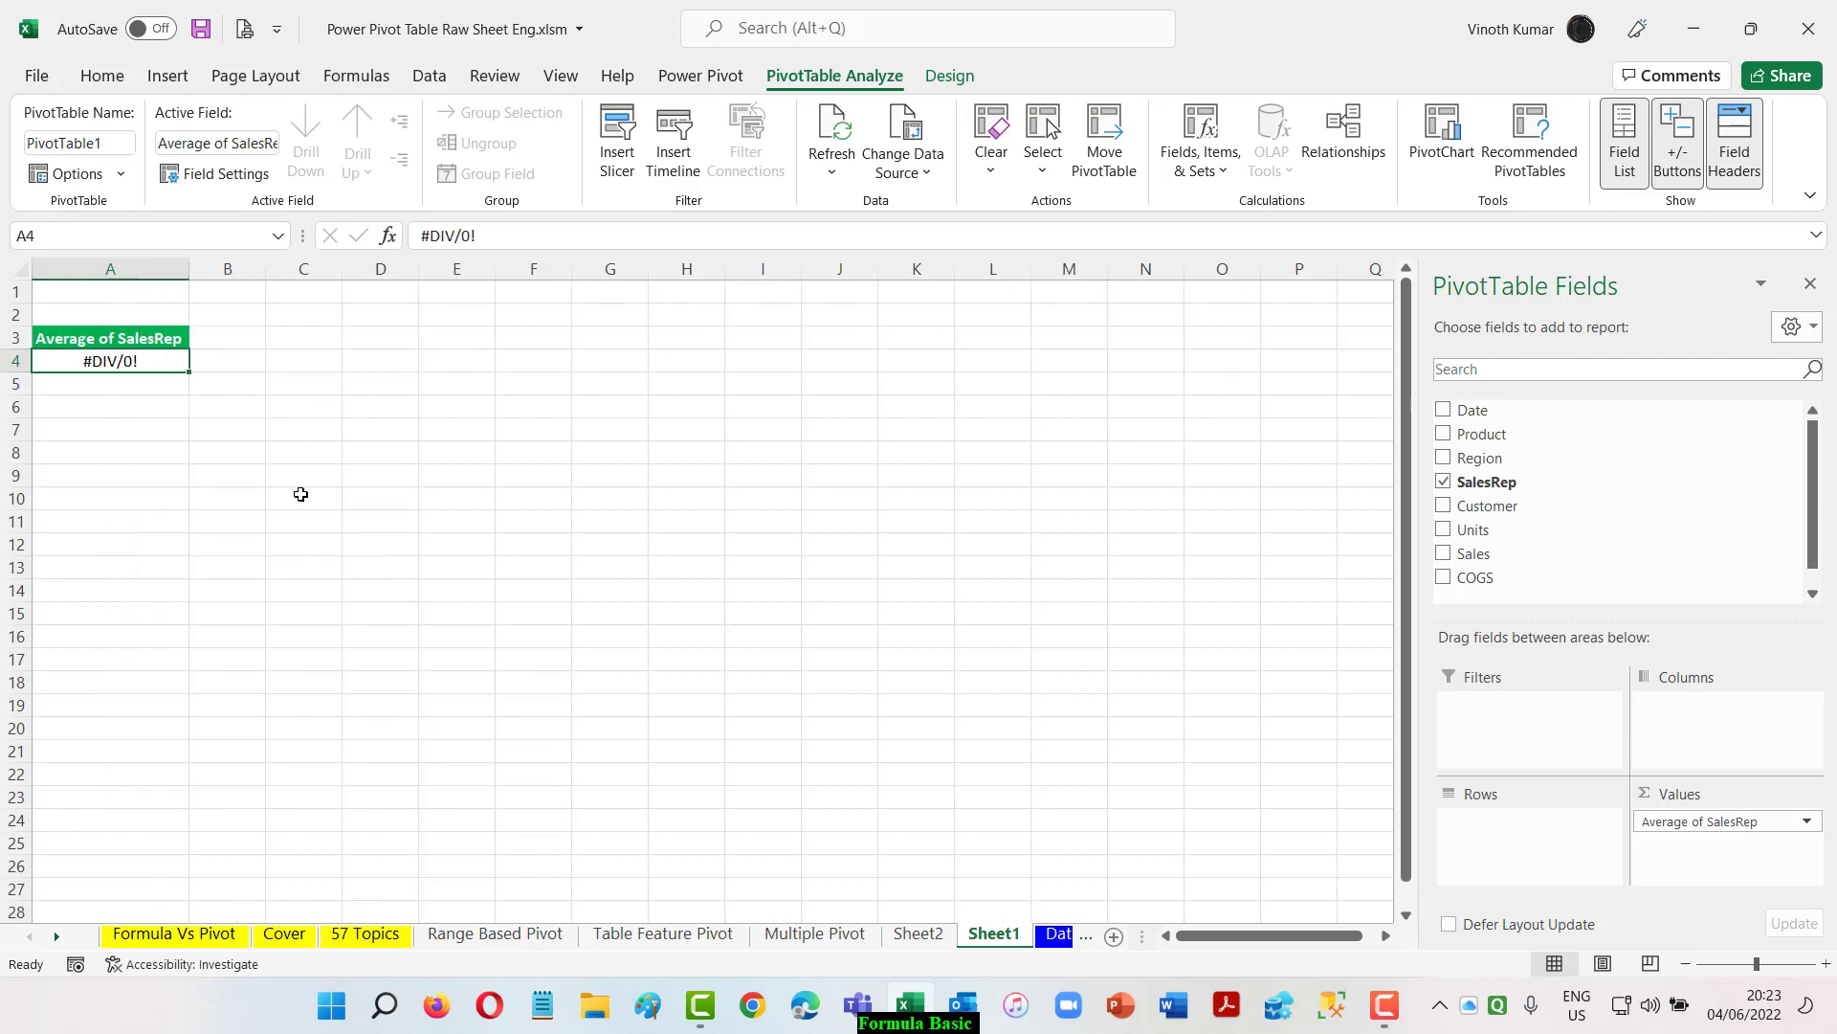
{"action": "right_click", "coordinate": [136, 360]}
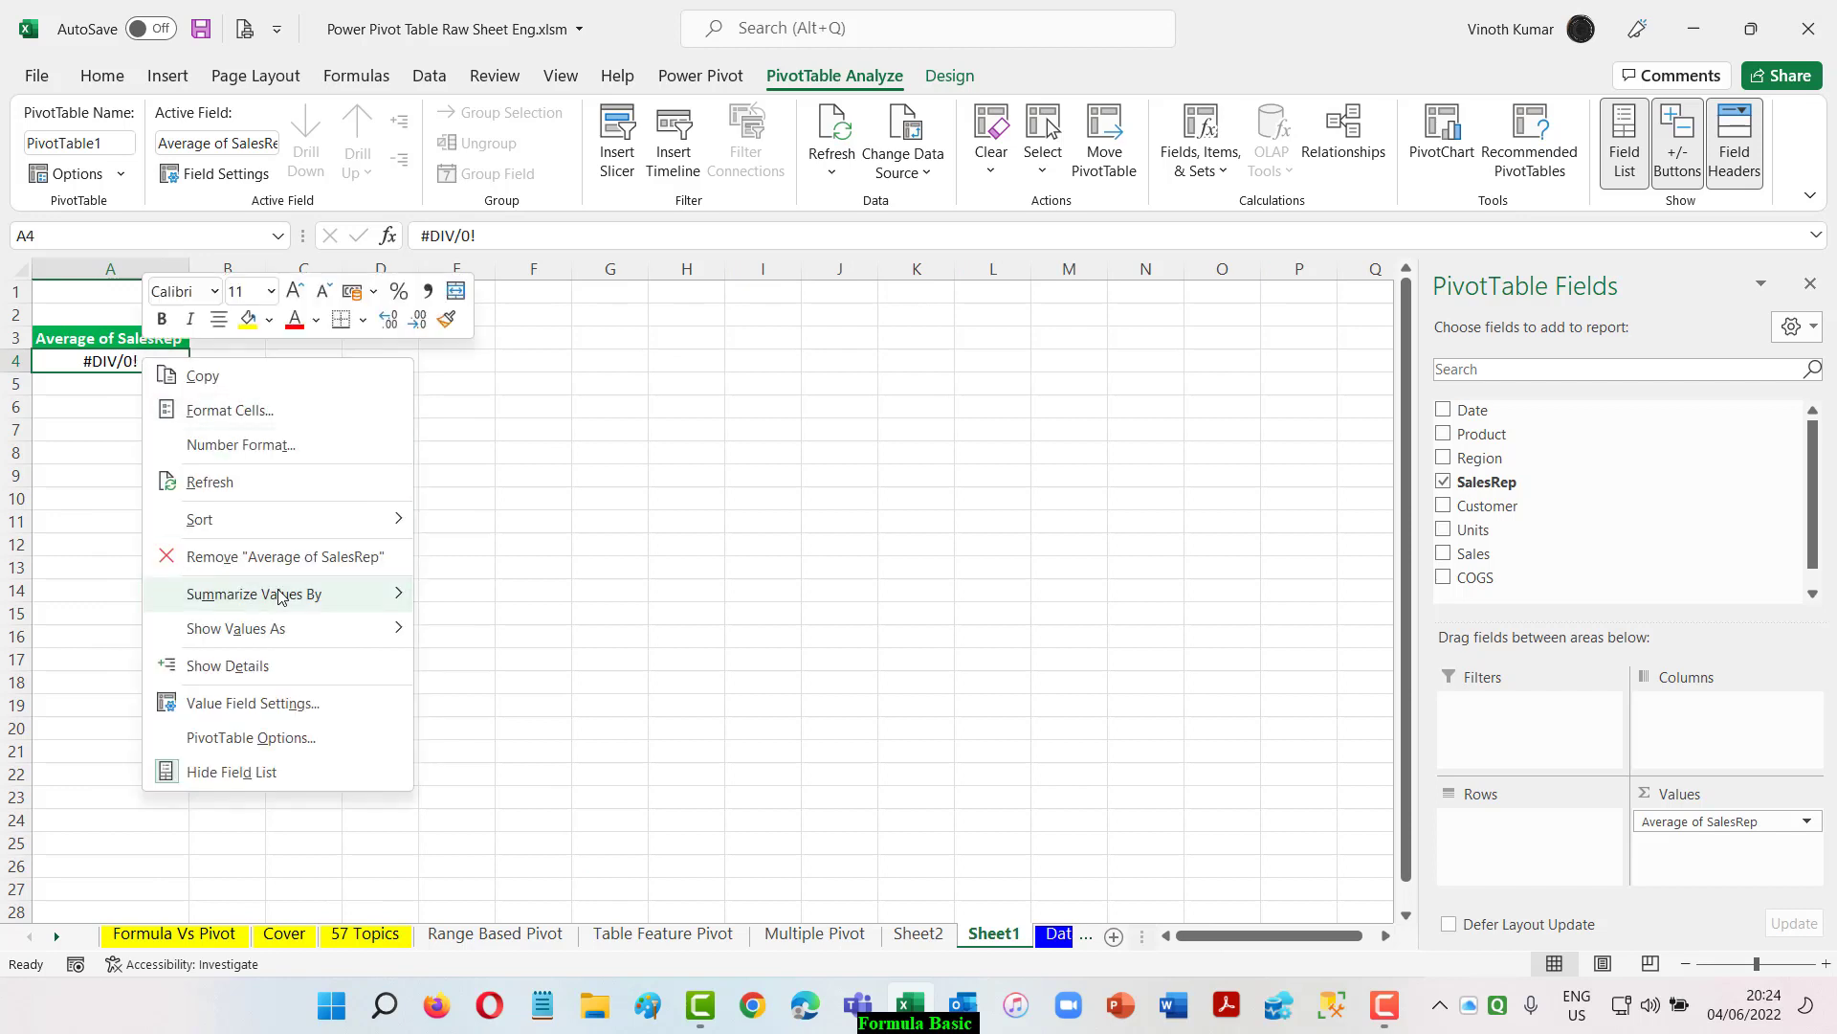
{"action": "mouse_move", "coordinate": [277, 594]}
{"action": "left_click", "coordinate": [471, 702]}
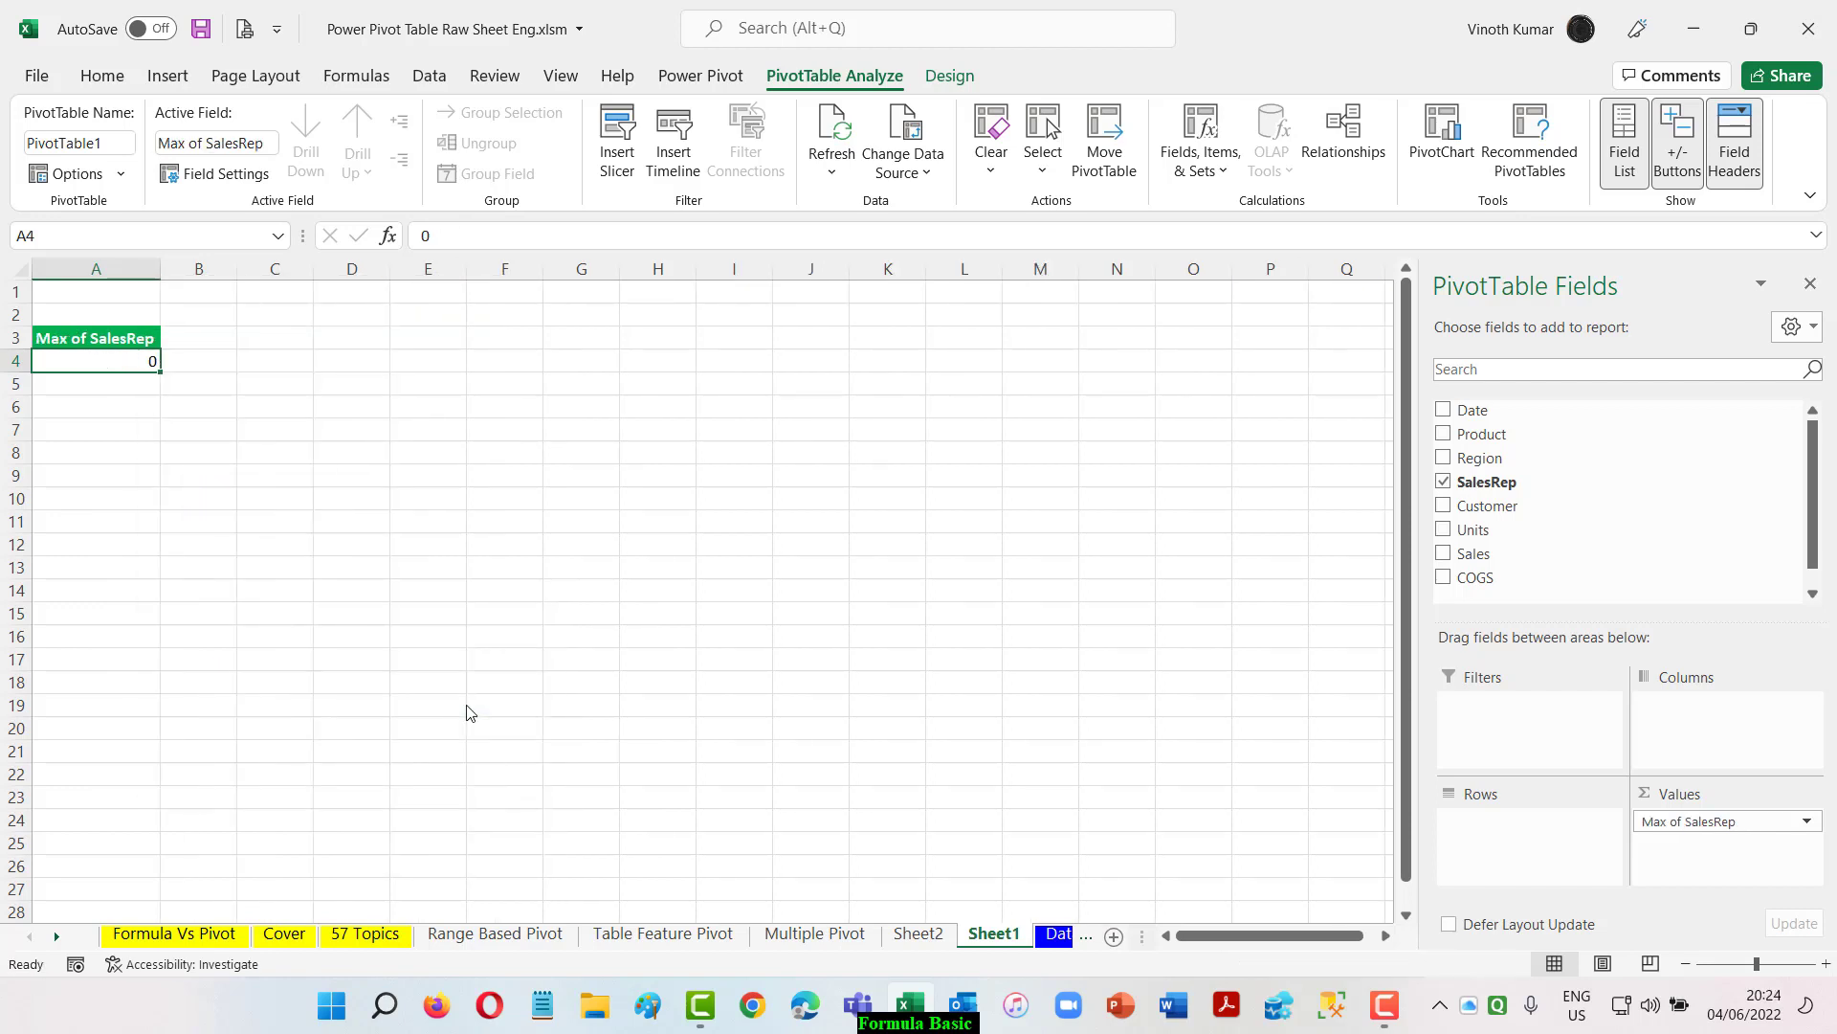
Step: Set the SalesRep value to be summarized by Count
{"action": "right_click", "coordinate": [130, 362]}
{"action": "mouse_move", "coordinate": [330, 603]}
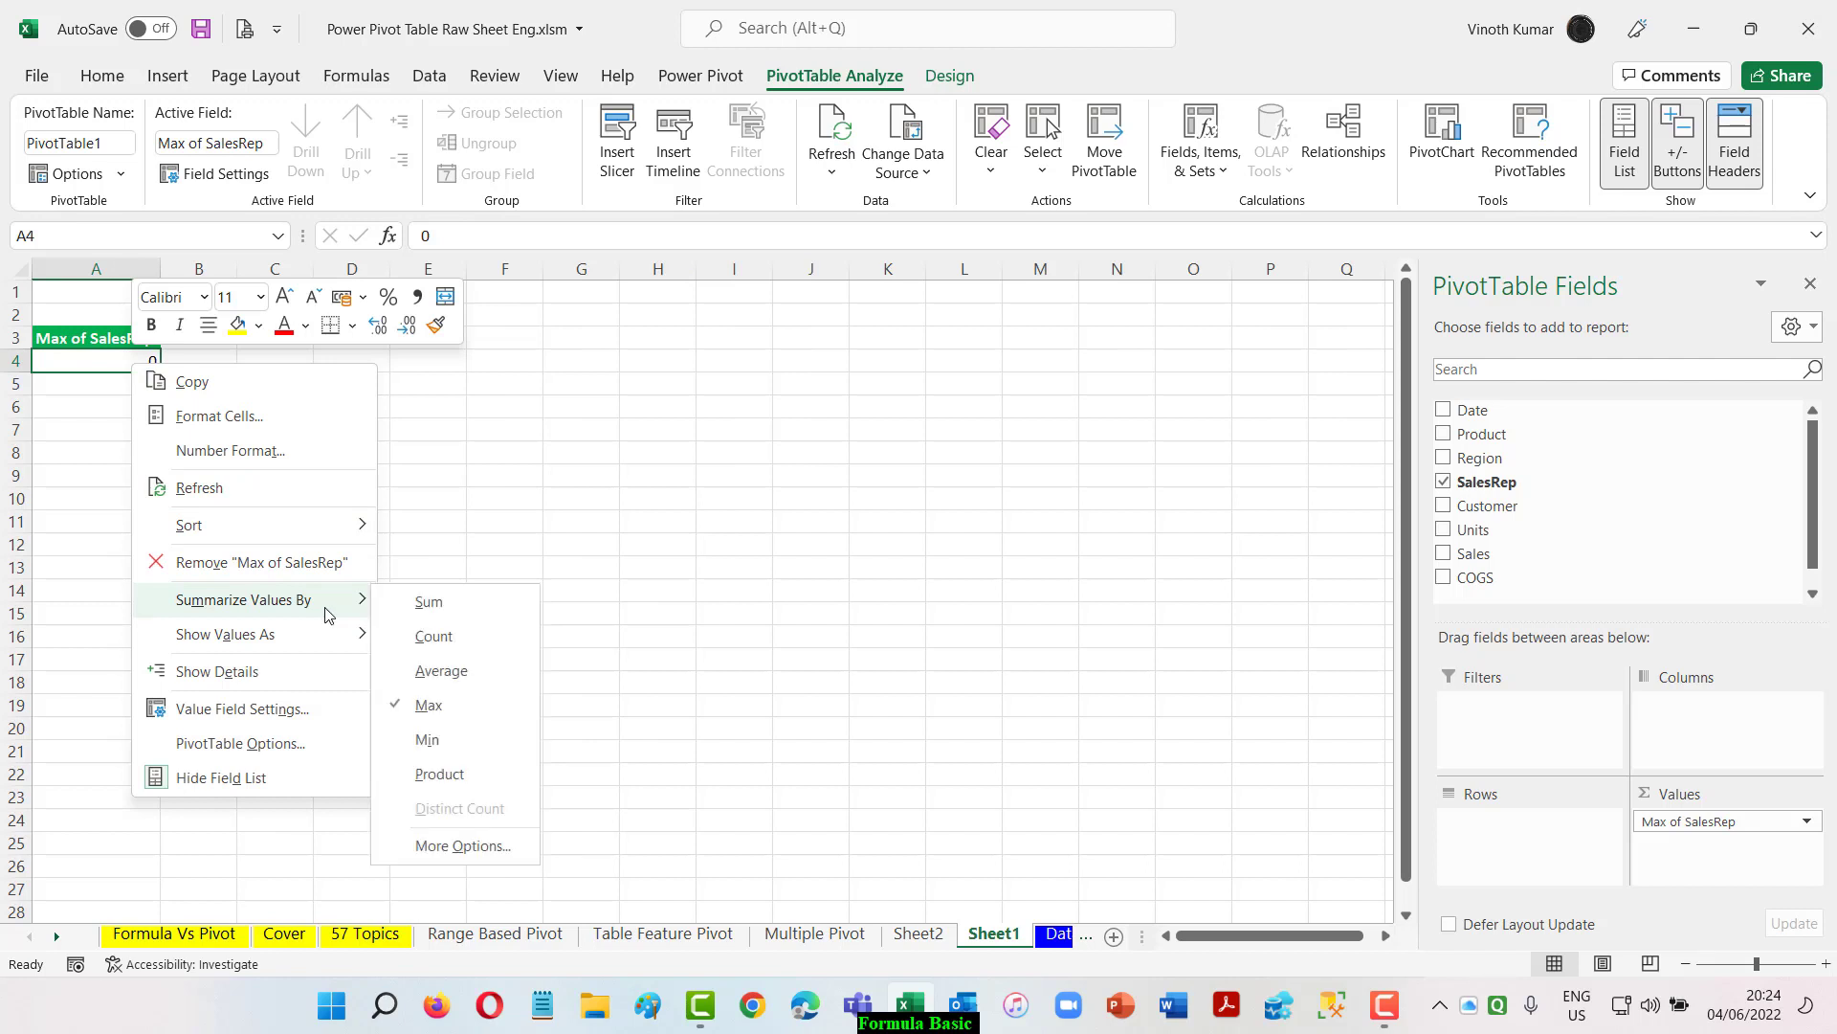
{"action": "left_click", "coordinate": [440, 636]}
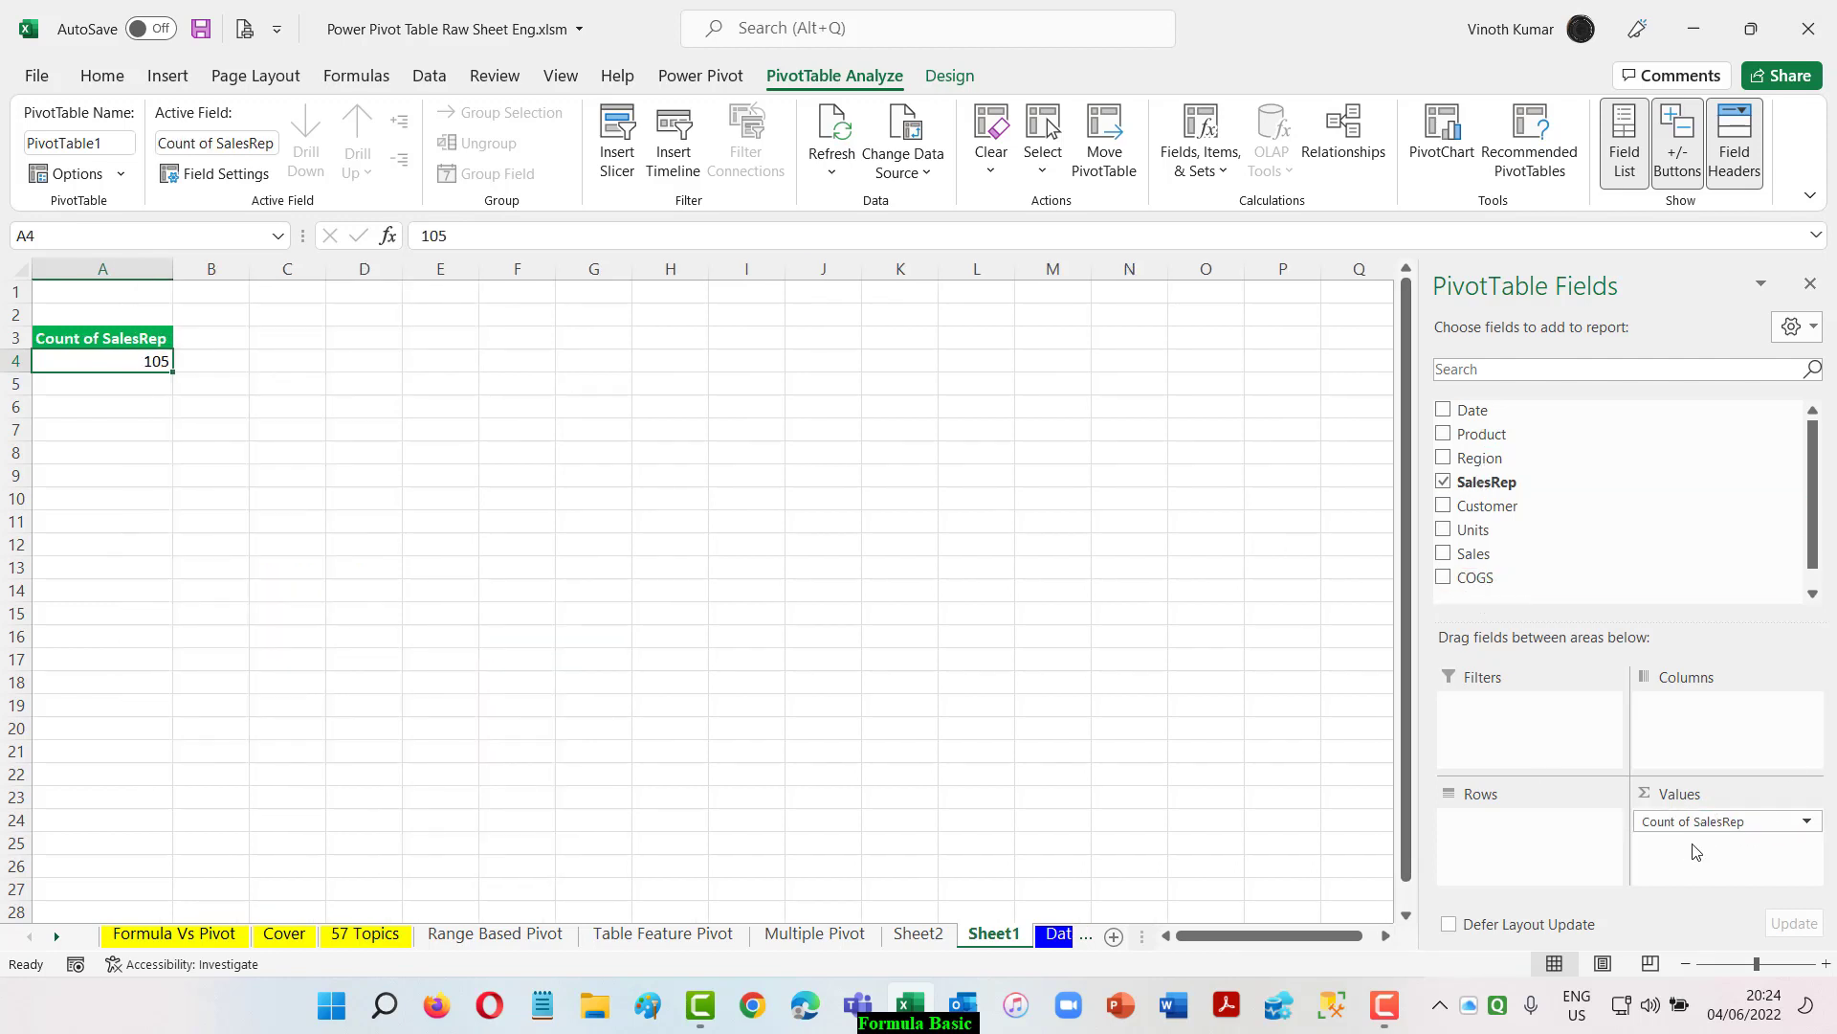
Step: Copy the SalesRep PivotTable to cell D3 and fit column D to its contents
{"action": "left_click", "coordinate": [588, 433]}
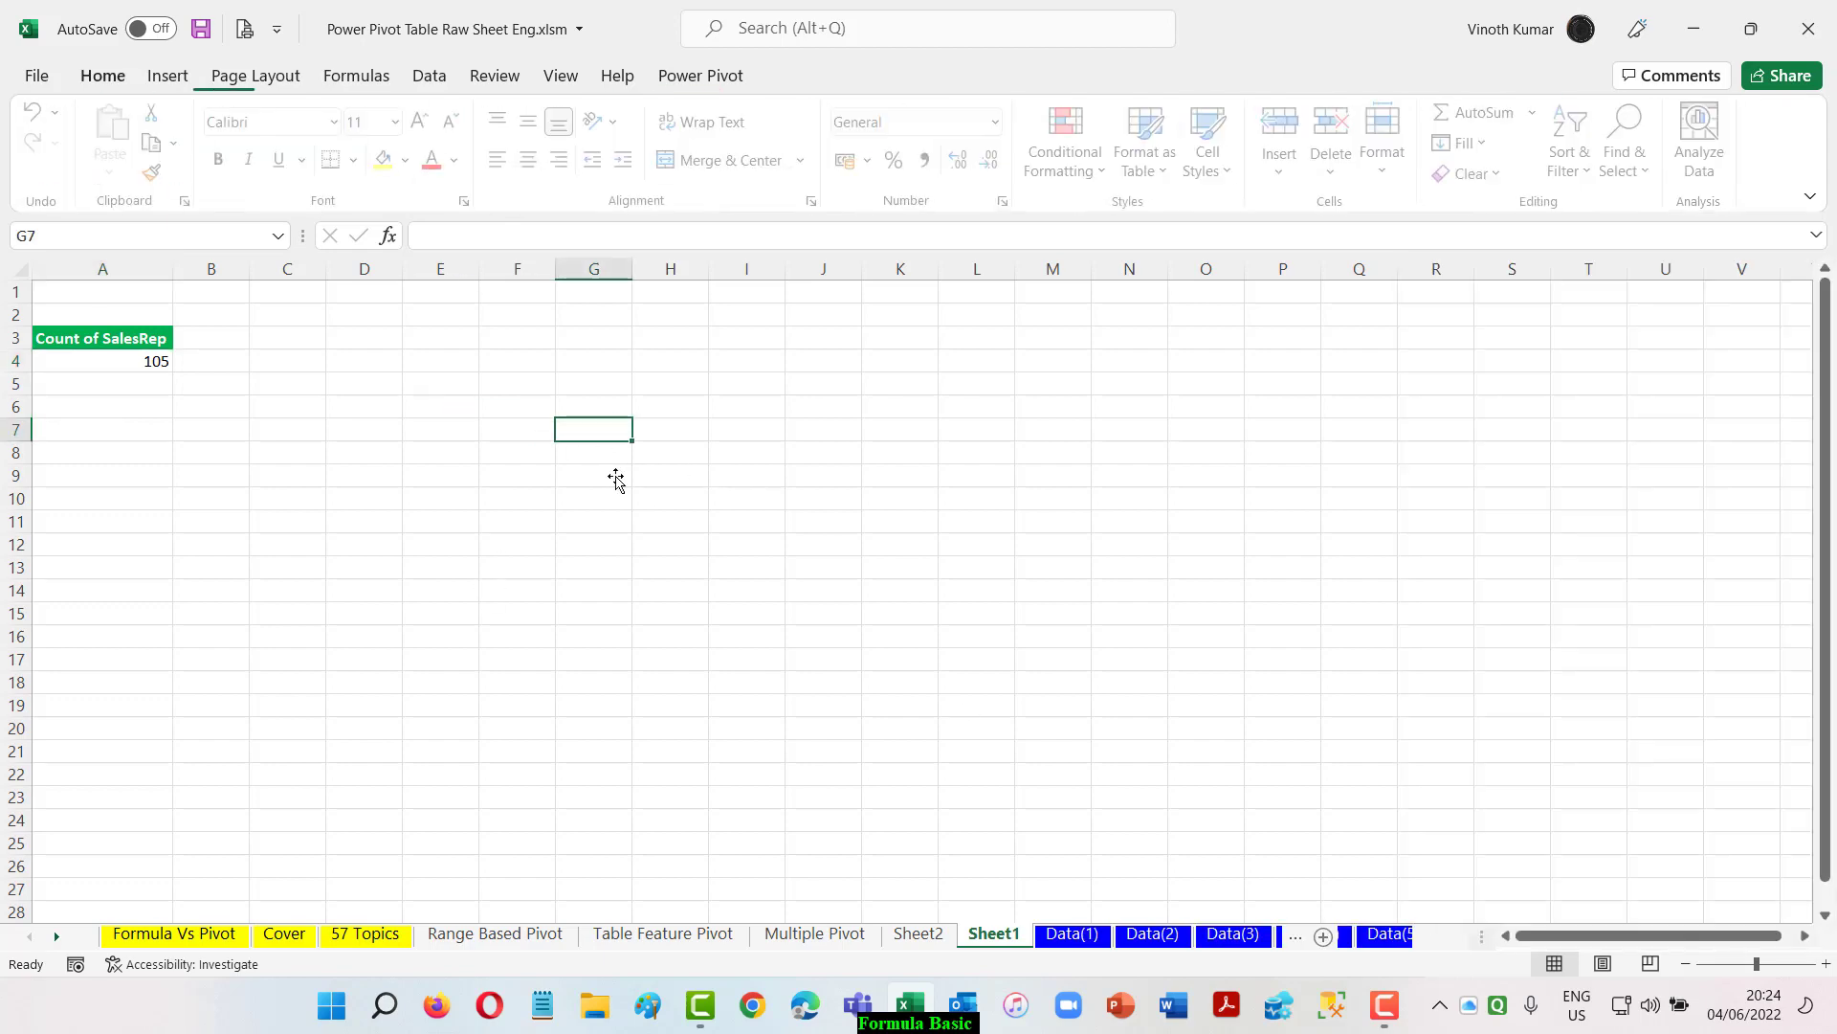
{"action": "left_click_drag", "start_coordinate": [157, 341], "coordinate": [144, 338]}
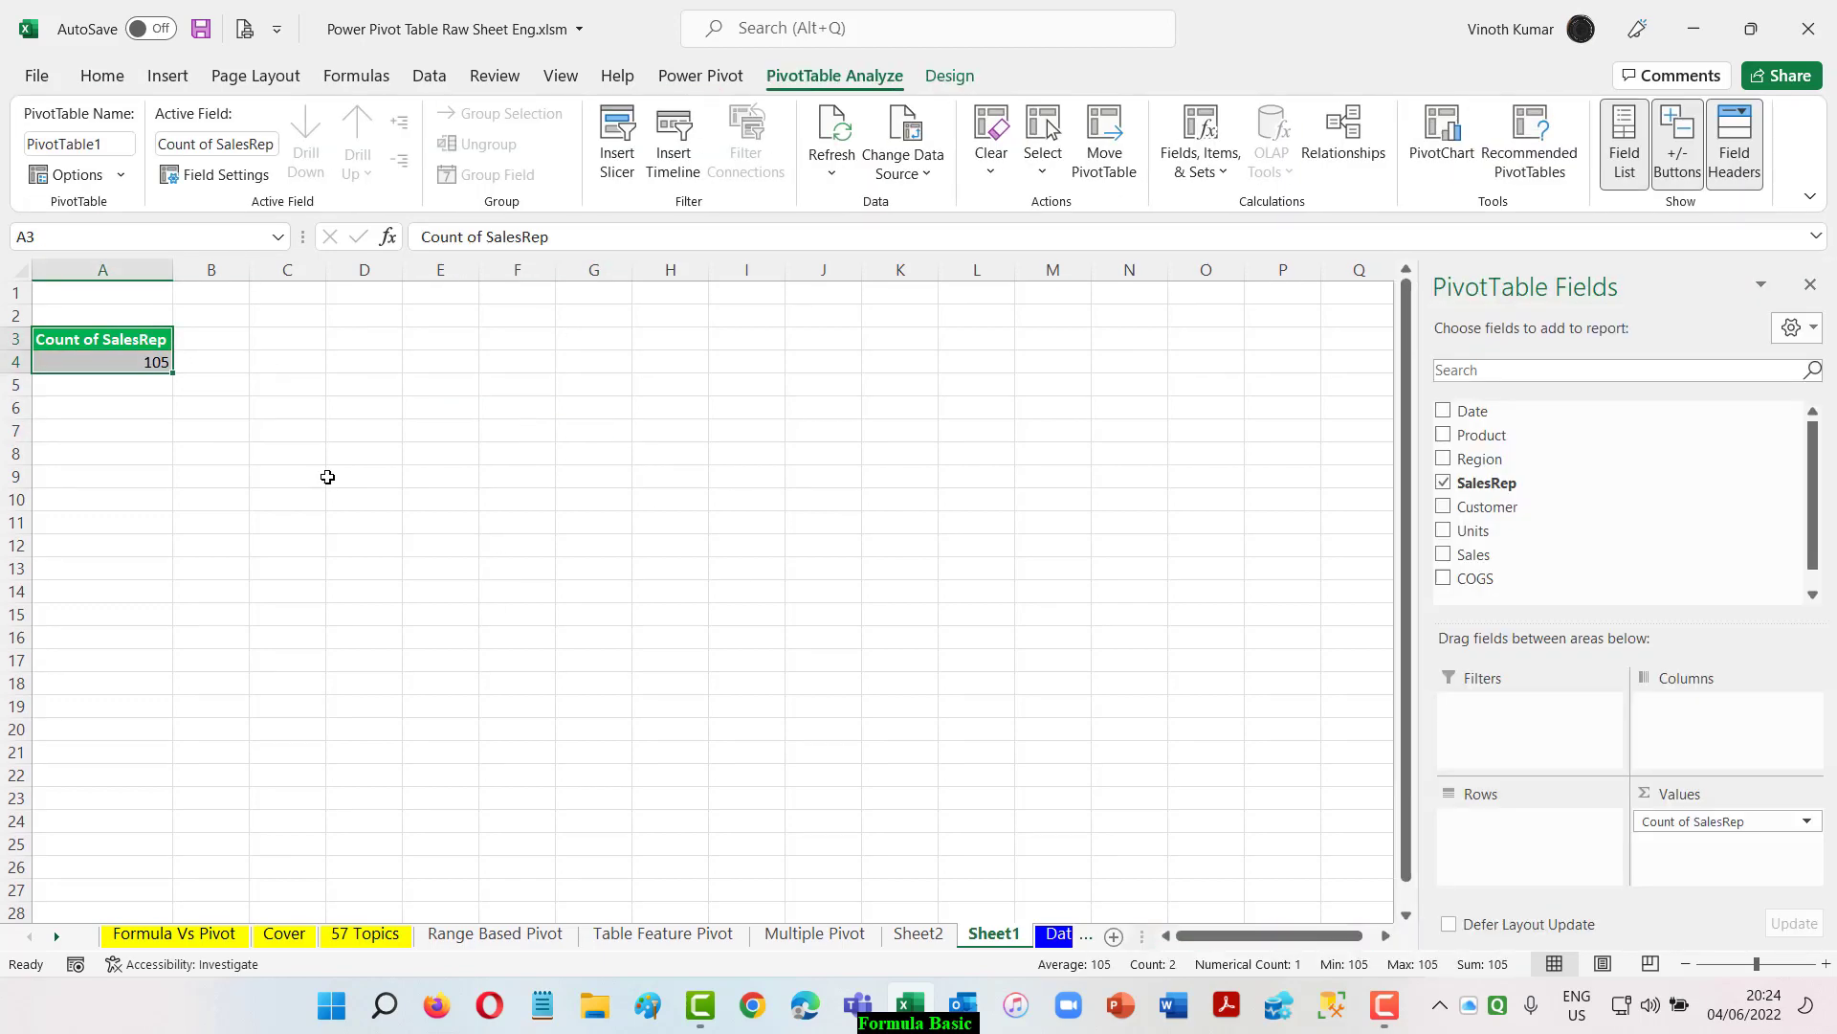
{"action": "key", "text": "ctrl+c"}
{"action": "left_click", "coordinate": [353, 335]}
{"action": "key", "text": "ctrl+v"}
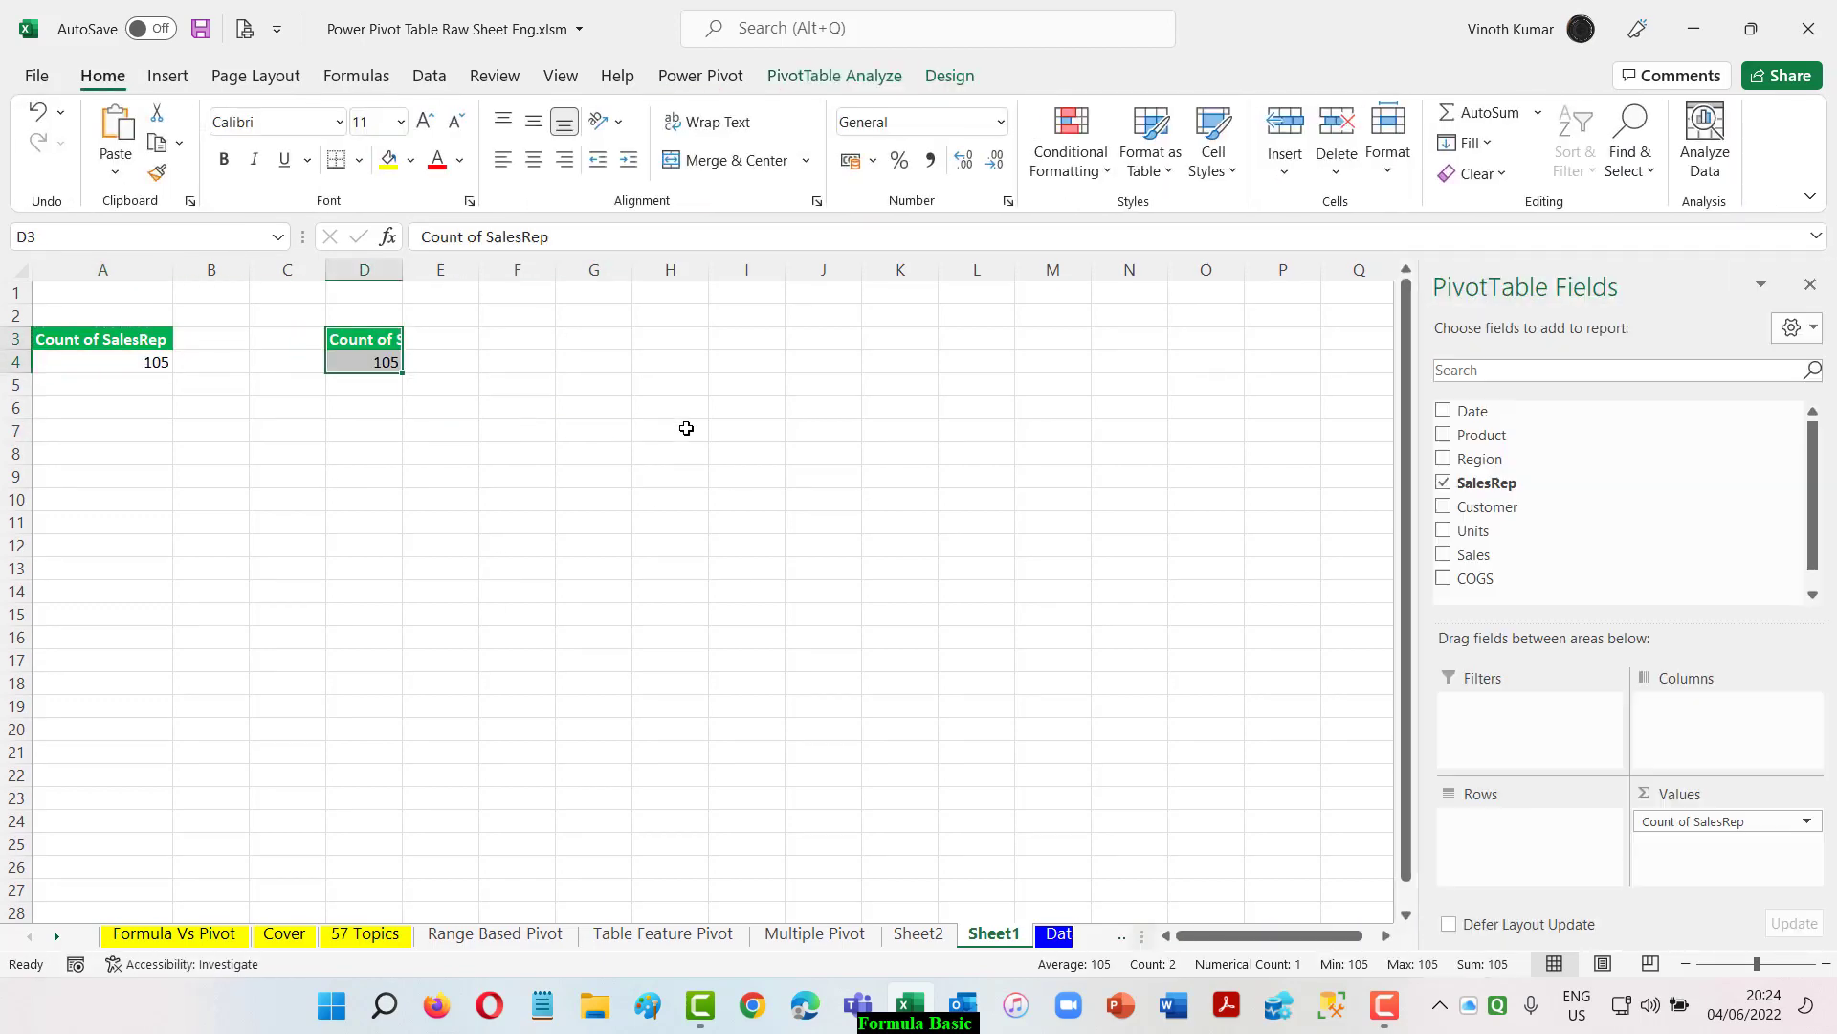
{"action": "double_click", "coordinate": [403, 269]}
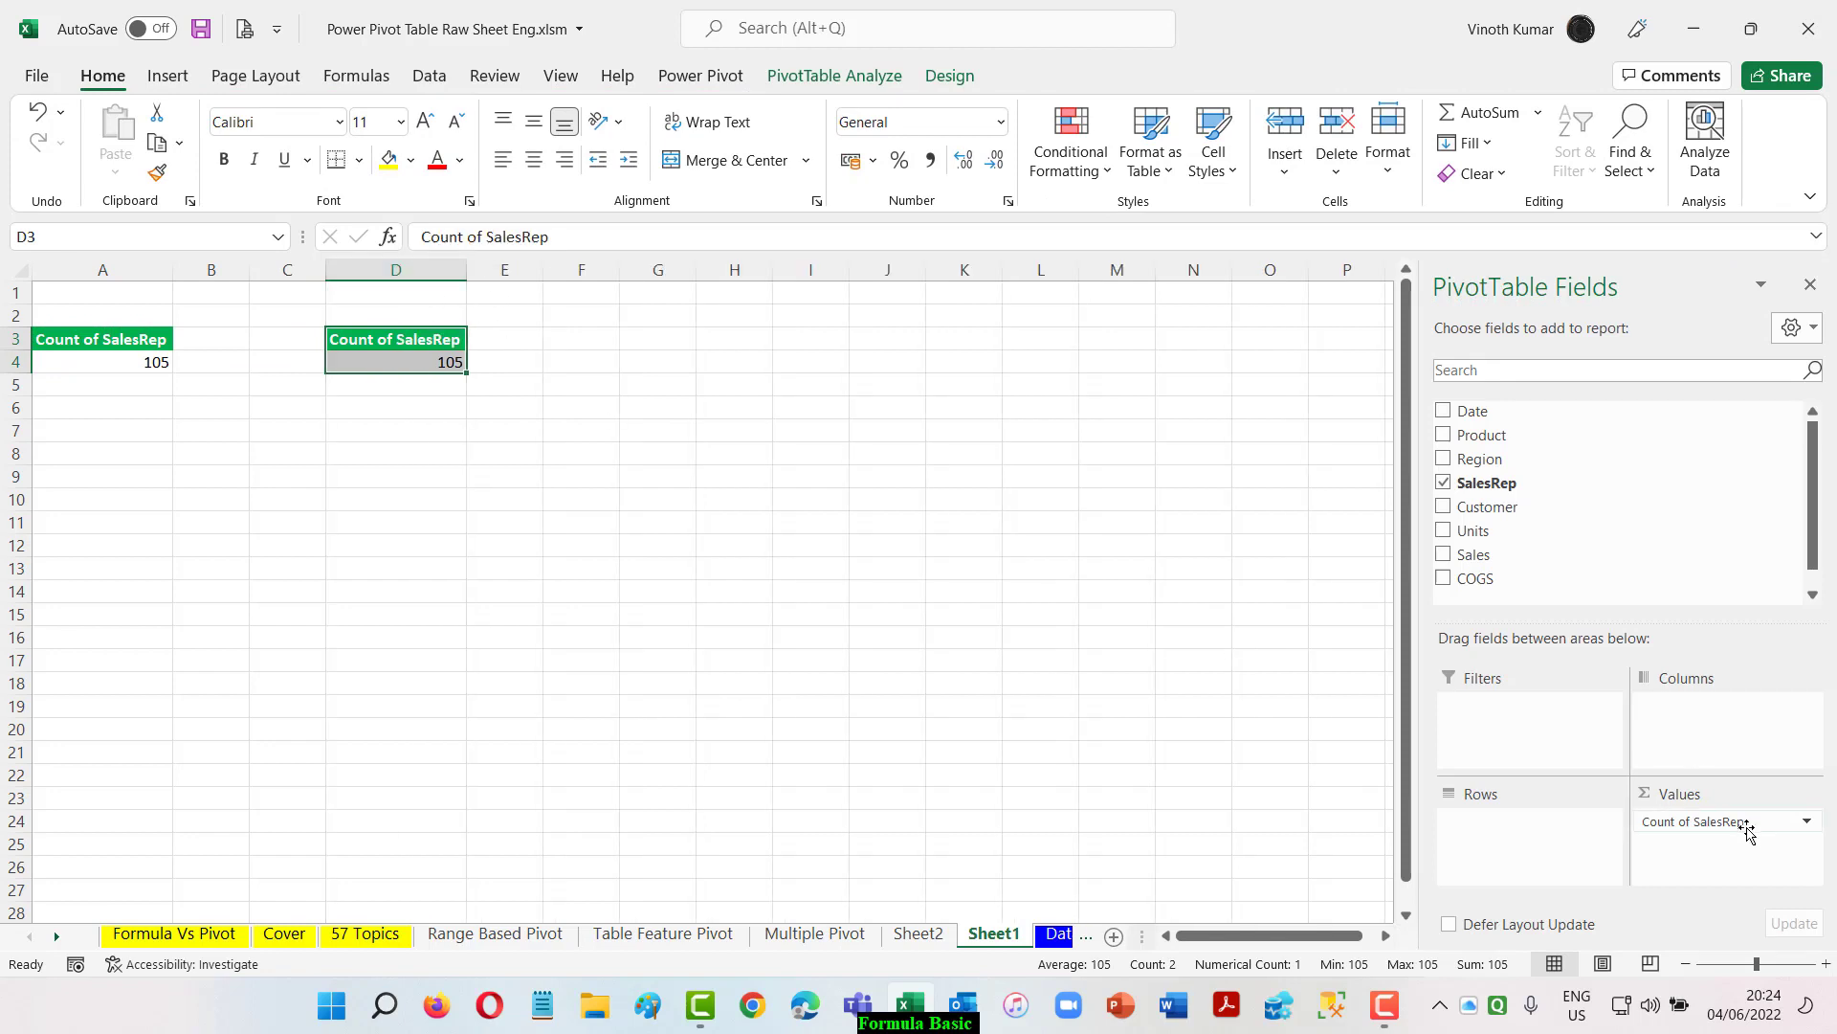
Step: Replace SalesRep with the Units field in the copied PivotTable's Values area and summarize it by Count
{"action": "left_click_drag", "start_coordinate": [1718, 825], "coordinate": [1244, 718]}
{"action": "left_click_drag", "start_coordinate": [1478, 530], "coordinate": [1708, 857]}
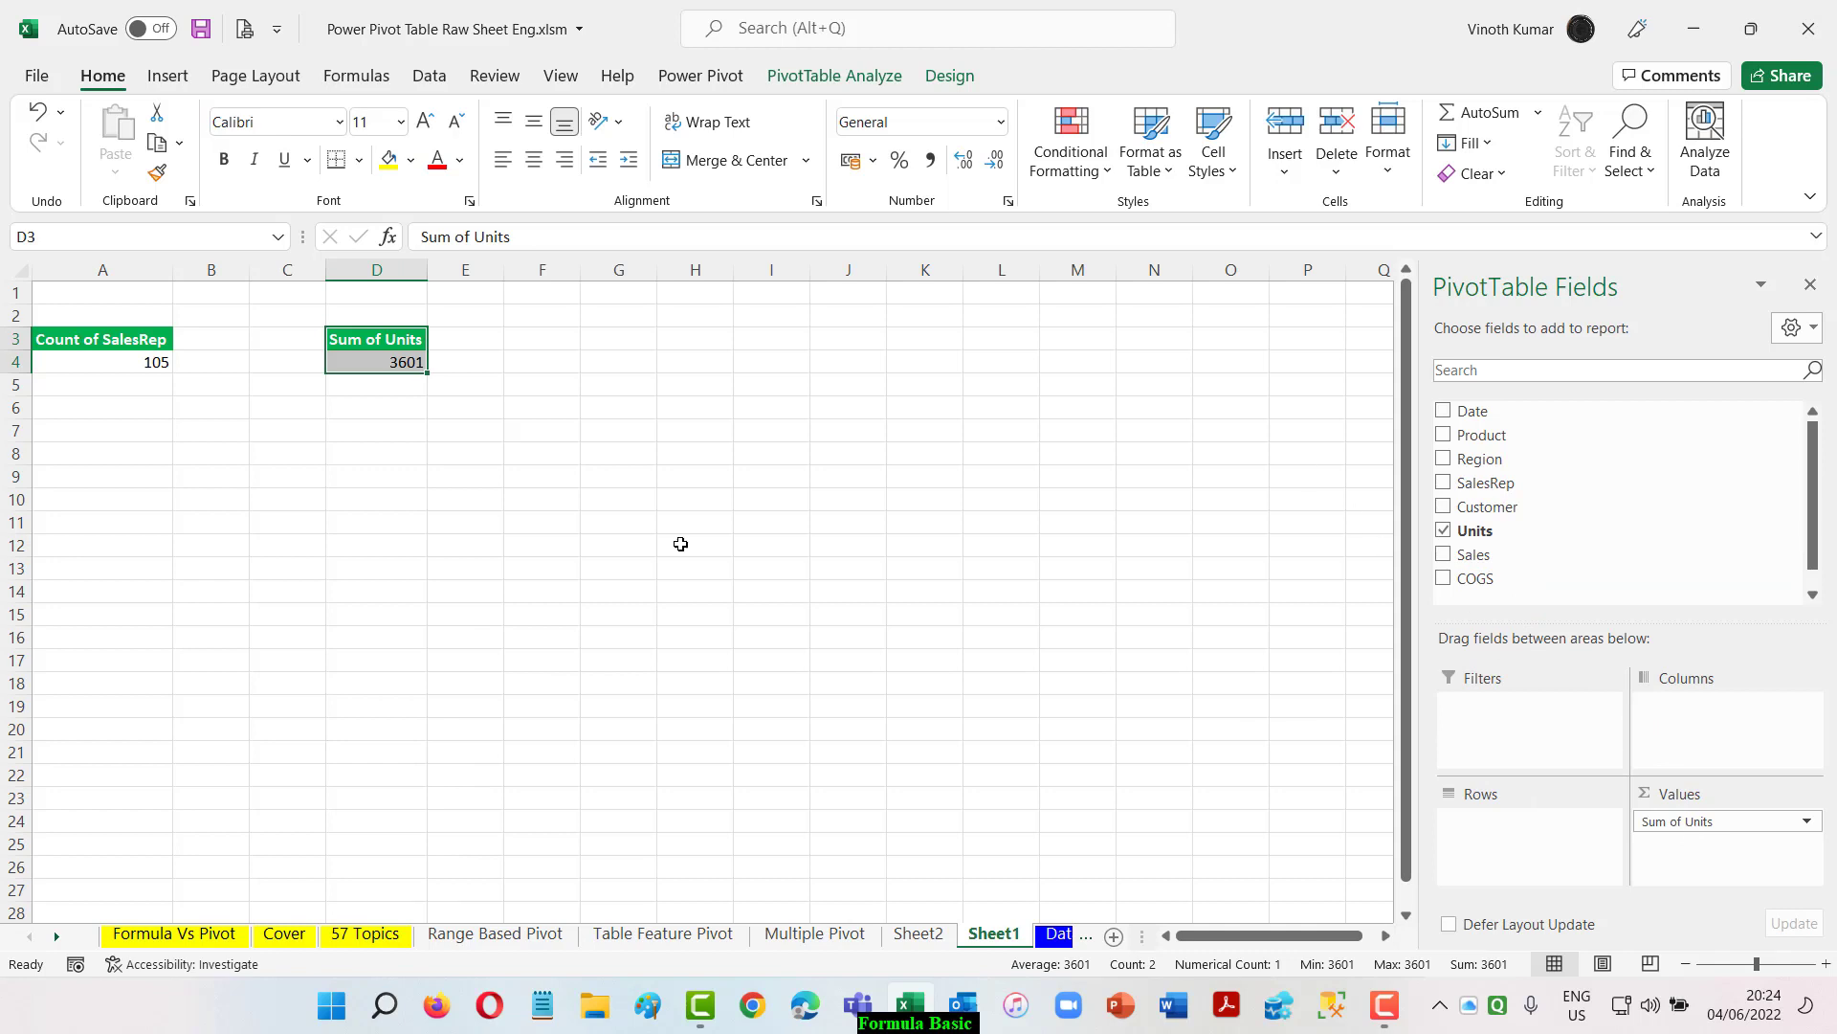
{"action": "right_click", "coordinate": [383, 363]}
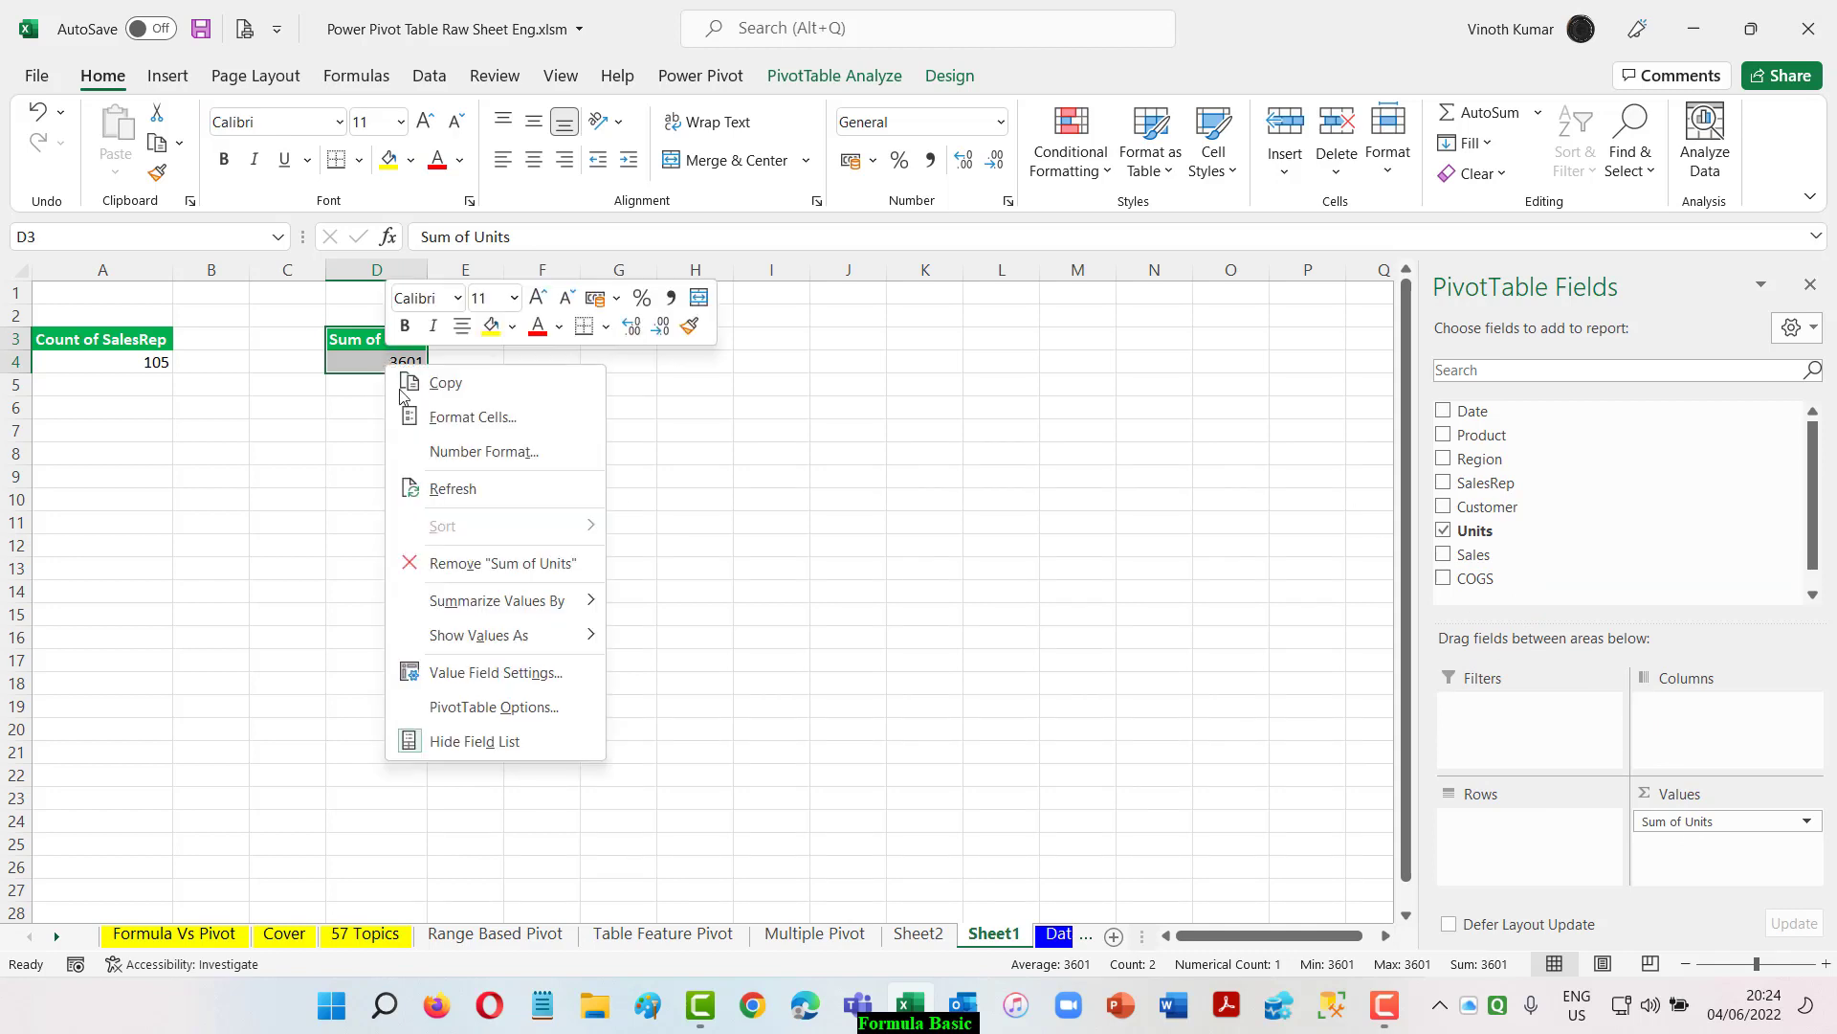
{"action": "mouse_move", "coordinate": [526, 586]}
{"action": "left_click", "coordinate": [662, 637]}
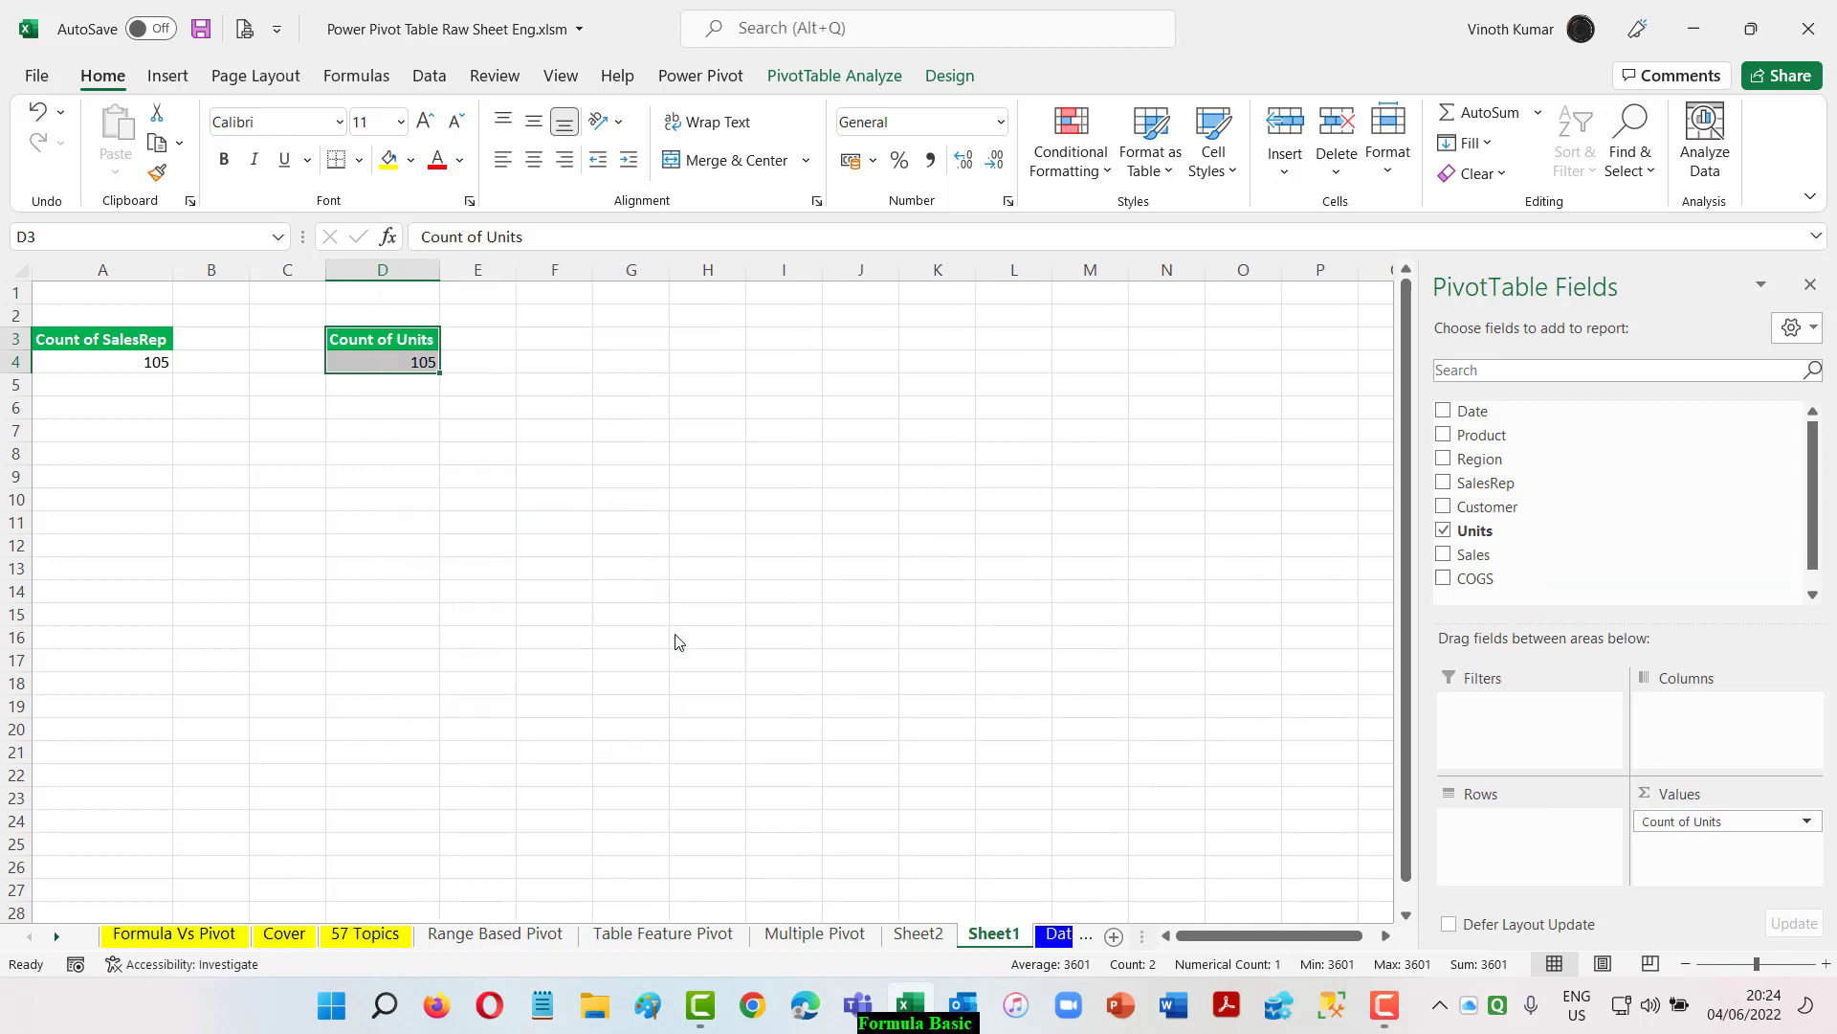
Step: Try summarizing the Units value in the PivotTable at D3 by Average, Max and Min in turn
{"action": "right_click", "coordinate": [384, 364]}
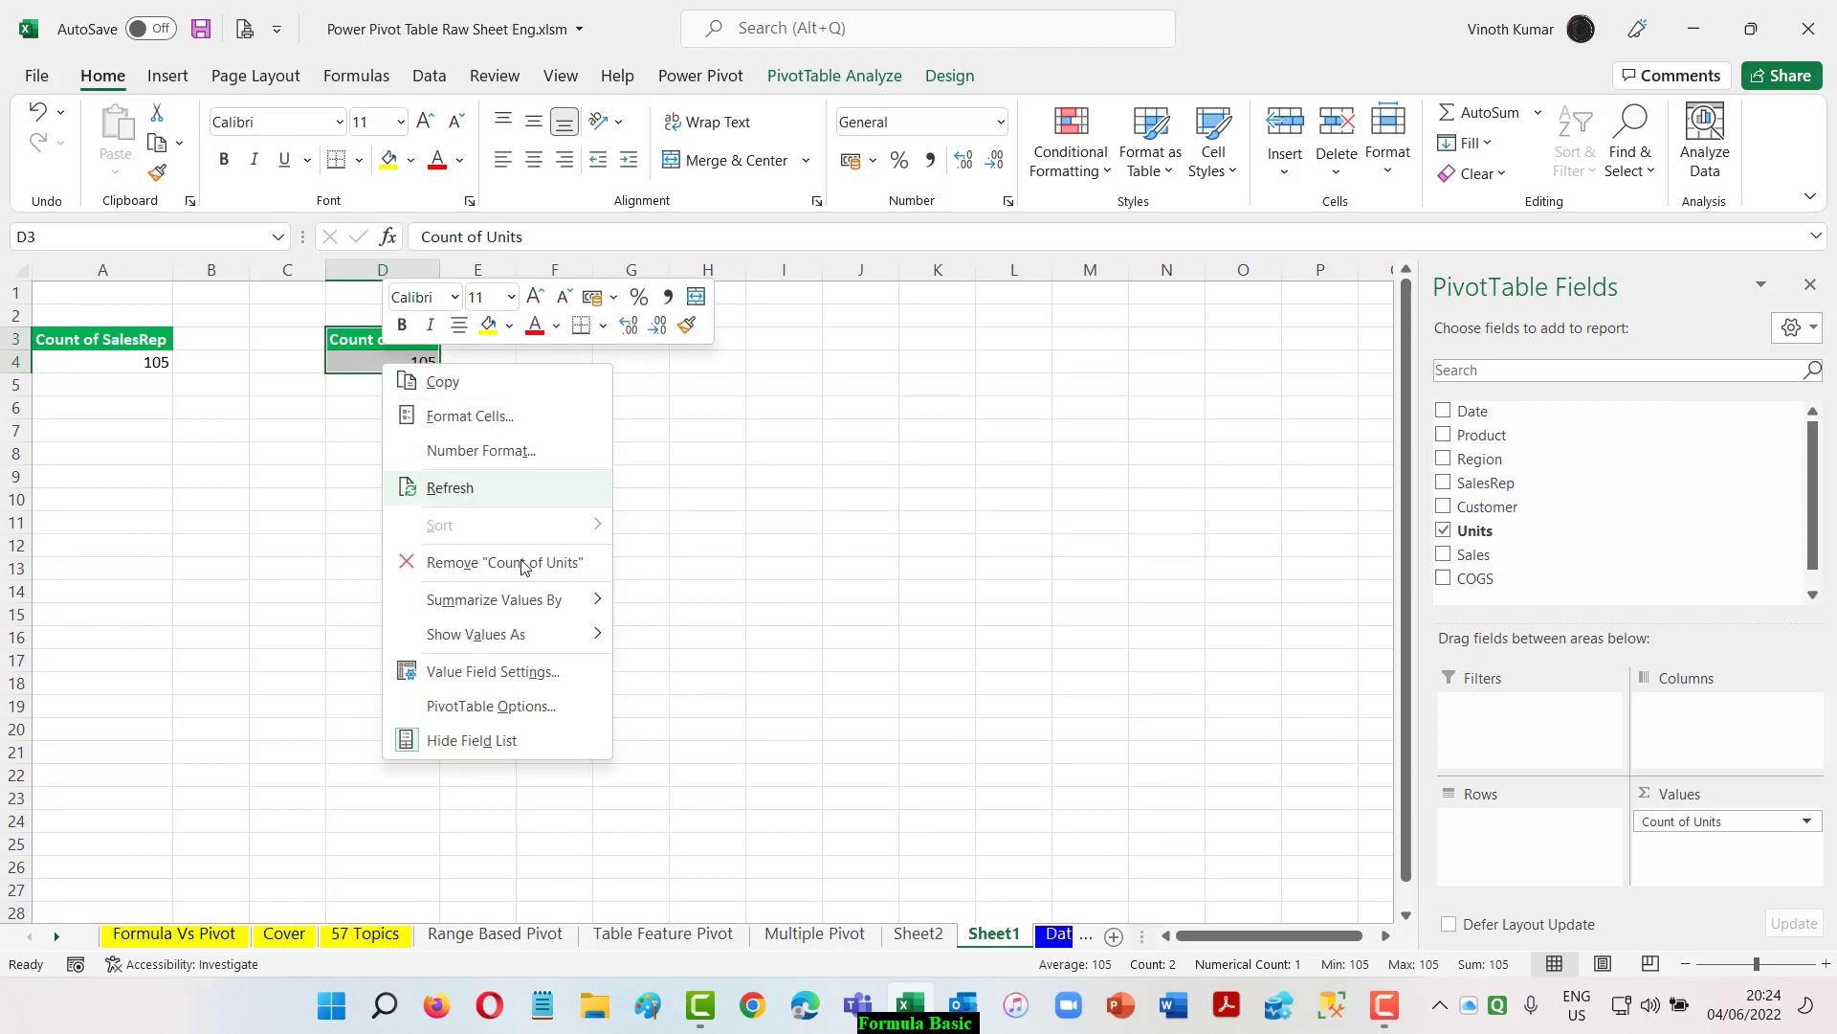
{"action": "mouse_move", "coordinate": [532, 599]}
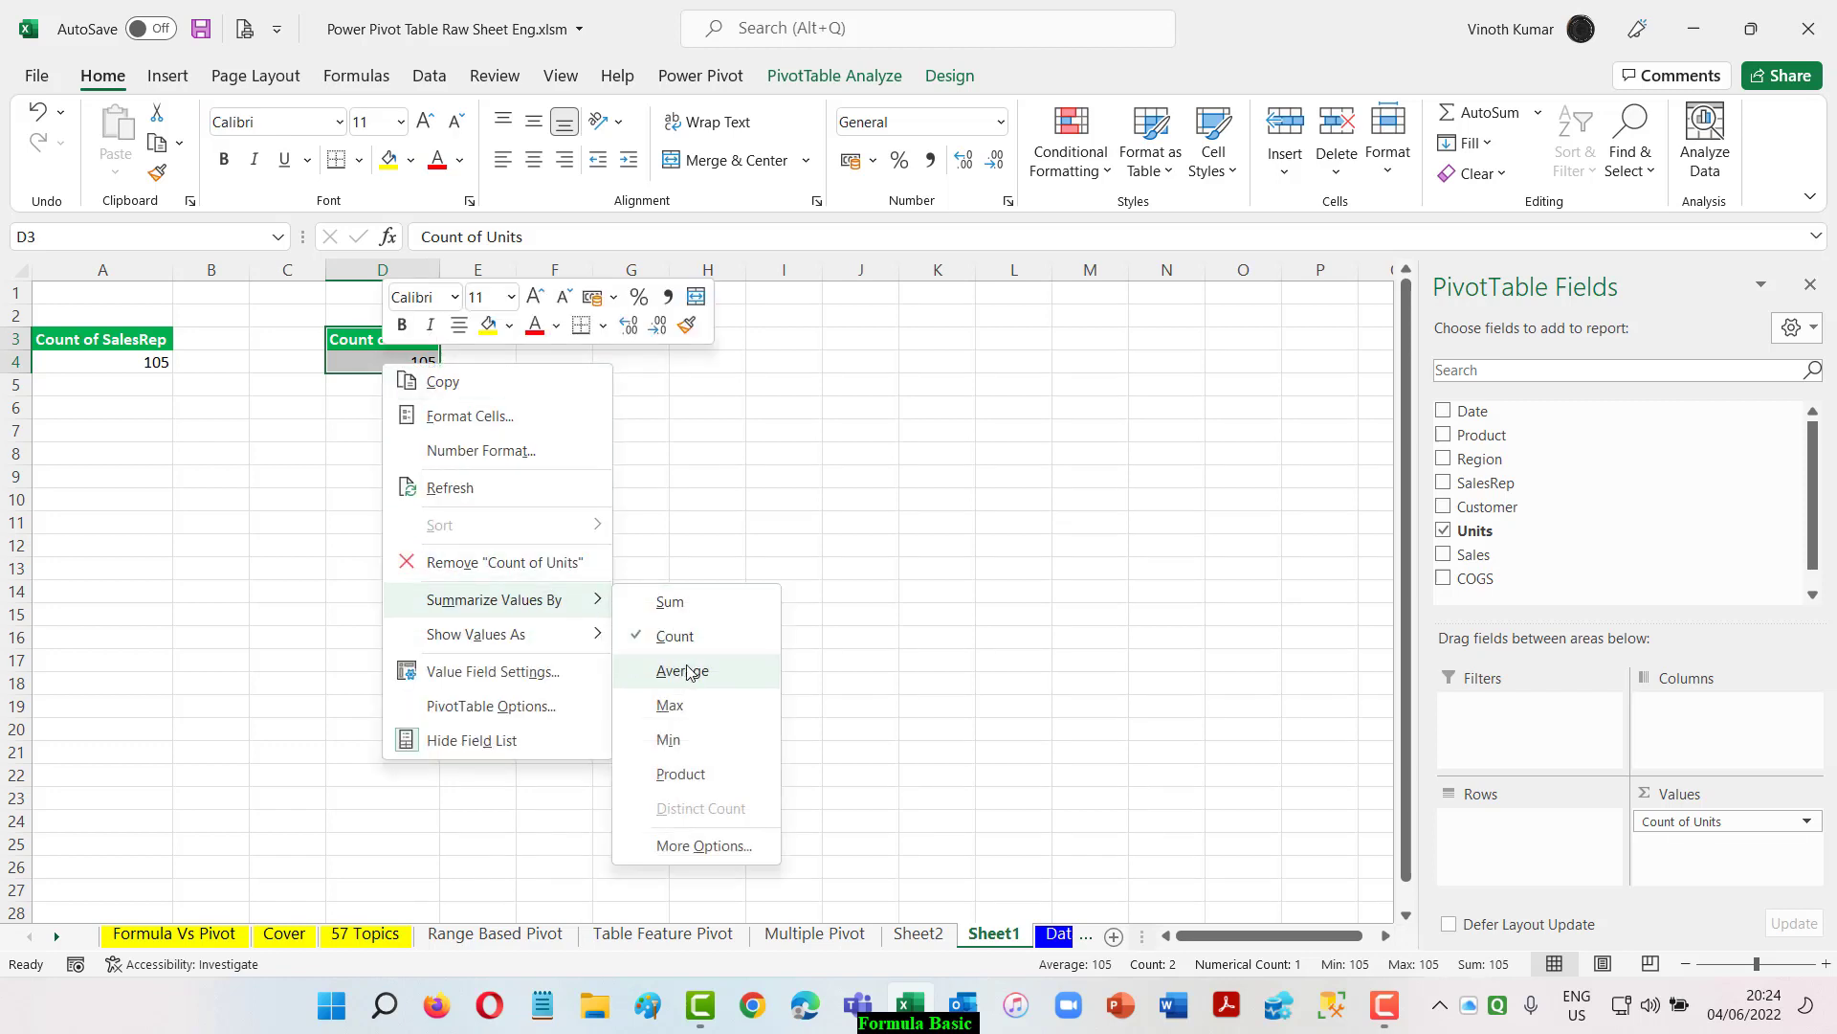
{"action": "left_click", "coordinate": [674, 670]}
{"action": "right_click", "coordinate": [418, 363]}
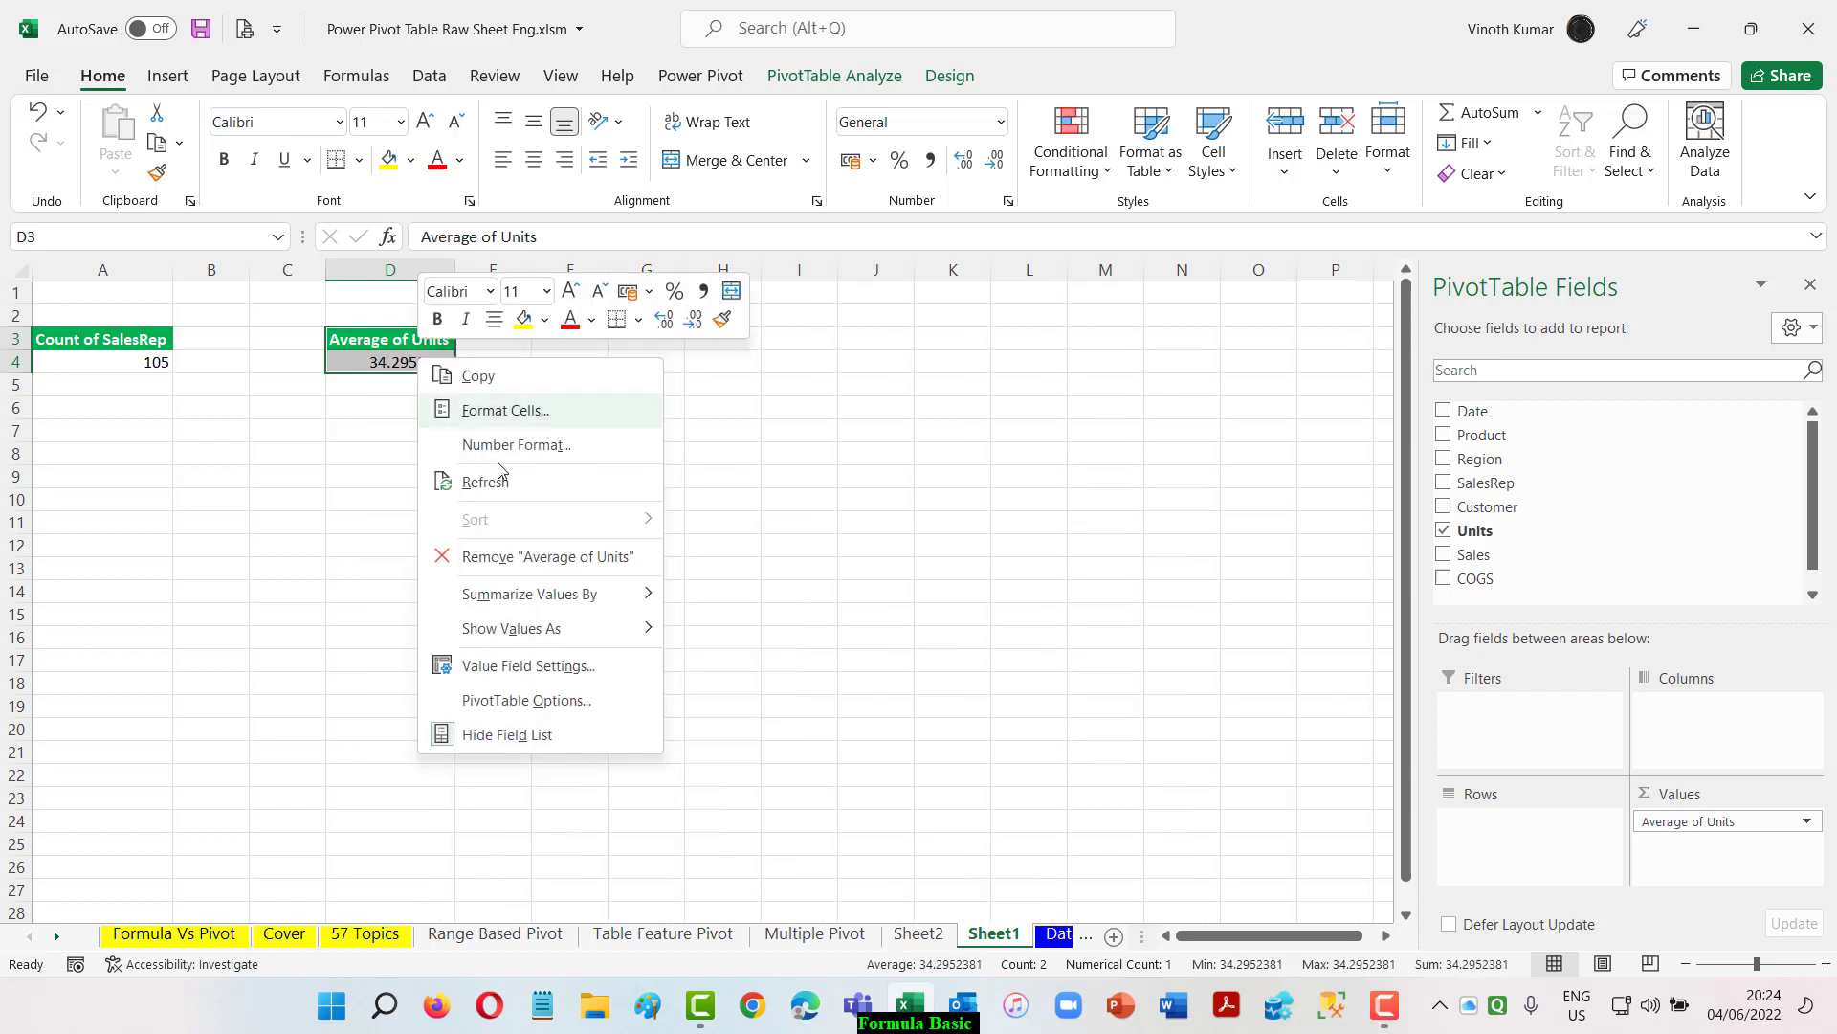
{"action": "mouse_move", "coordinate": [563, 614]}
{"action": "left_click", "coordinate": [768, 705]}
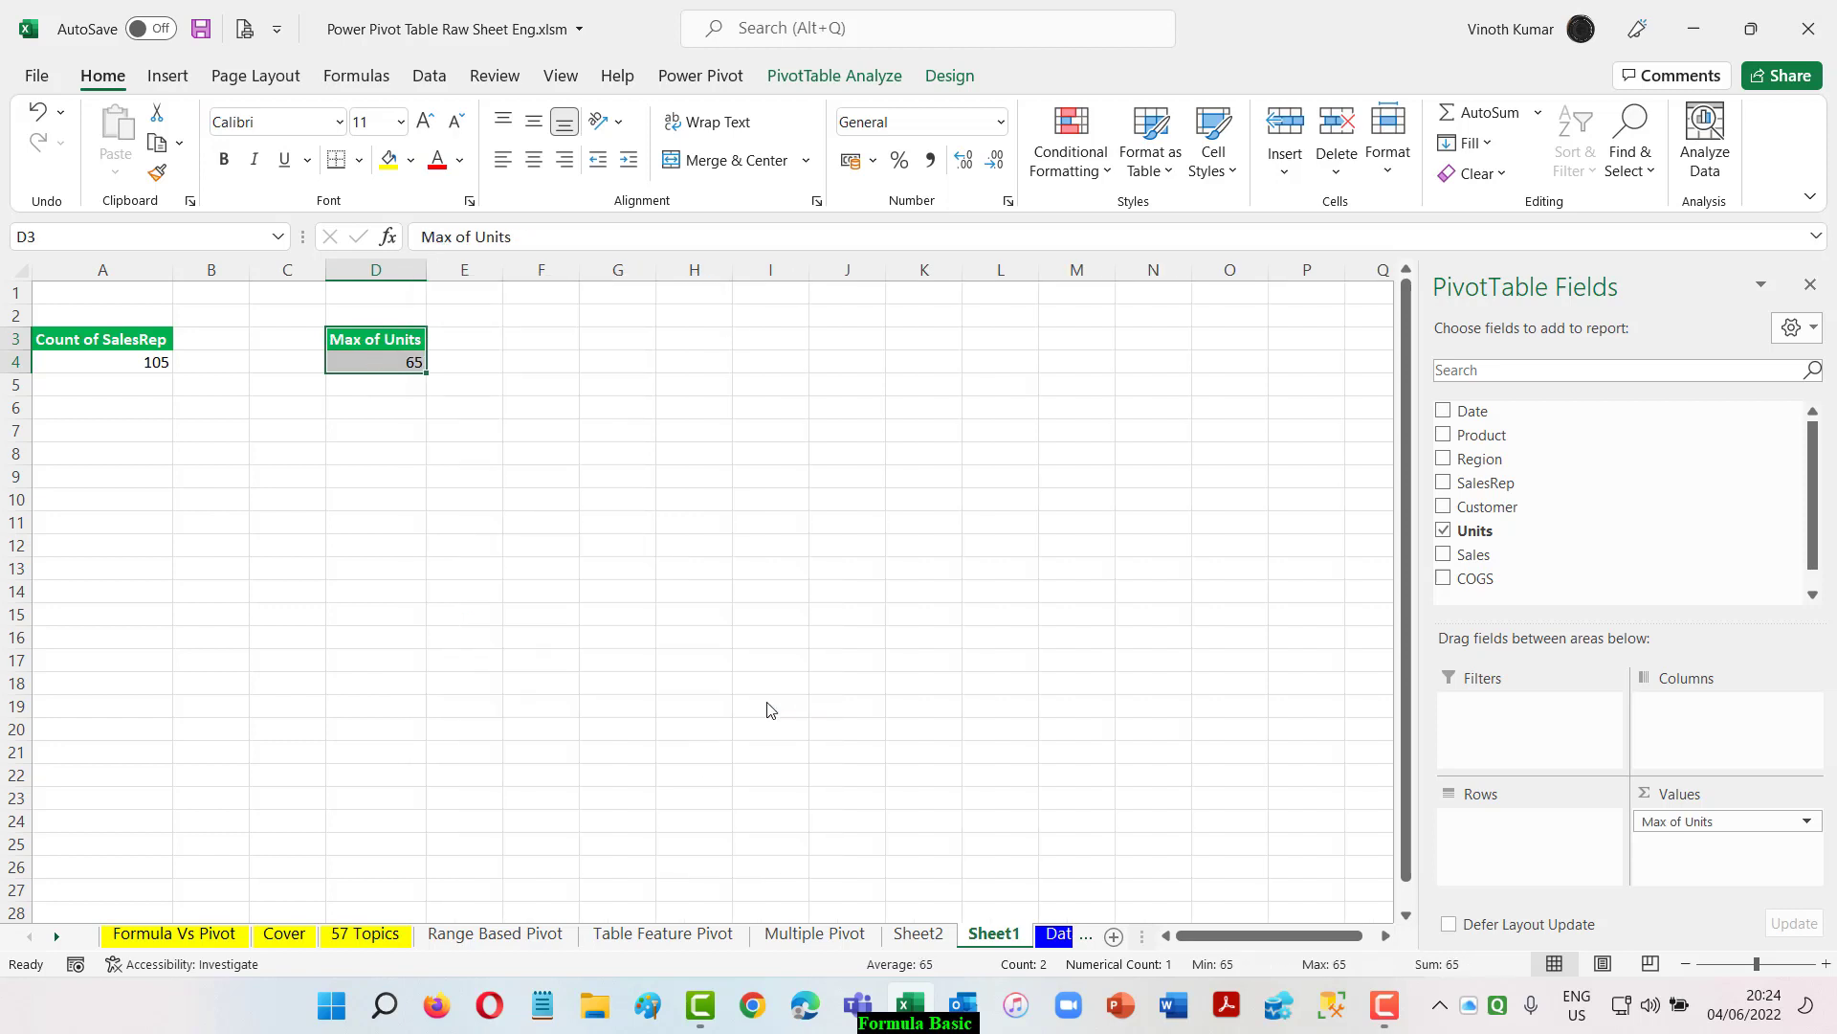
{"action": "right_click", "coordinate": [393, 362]}
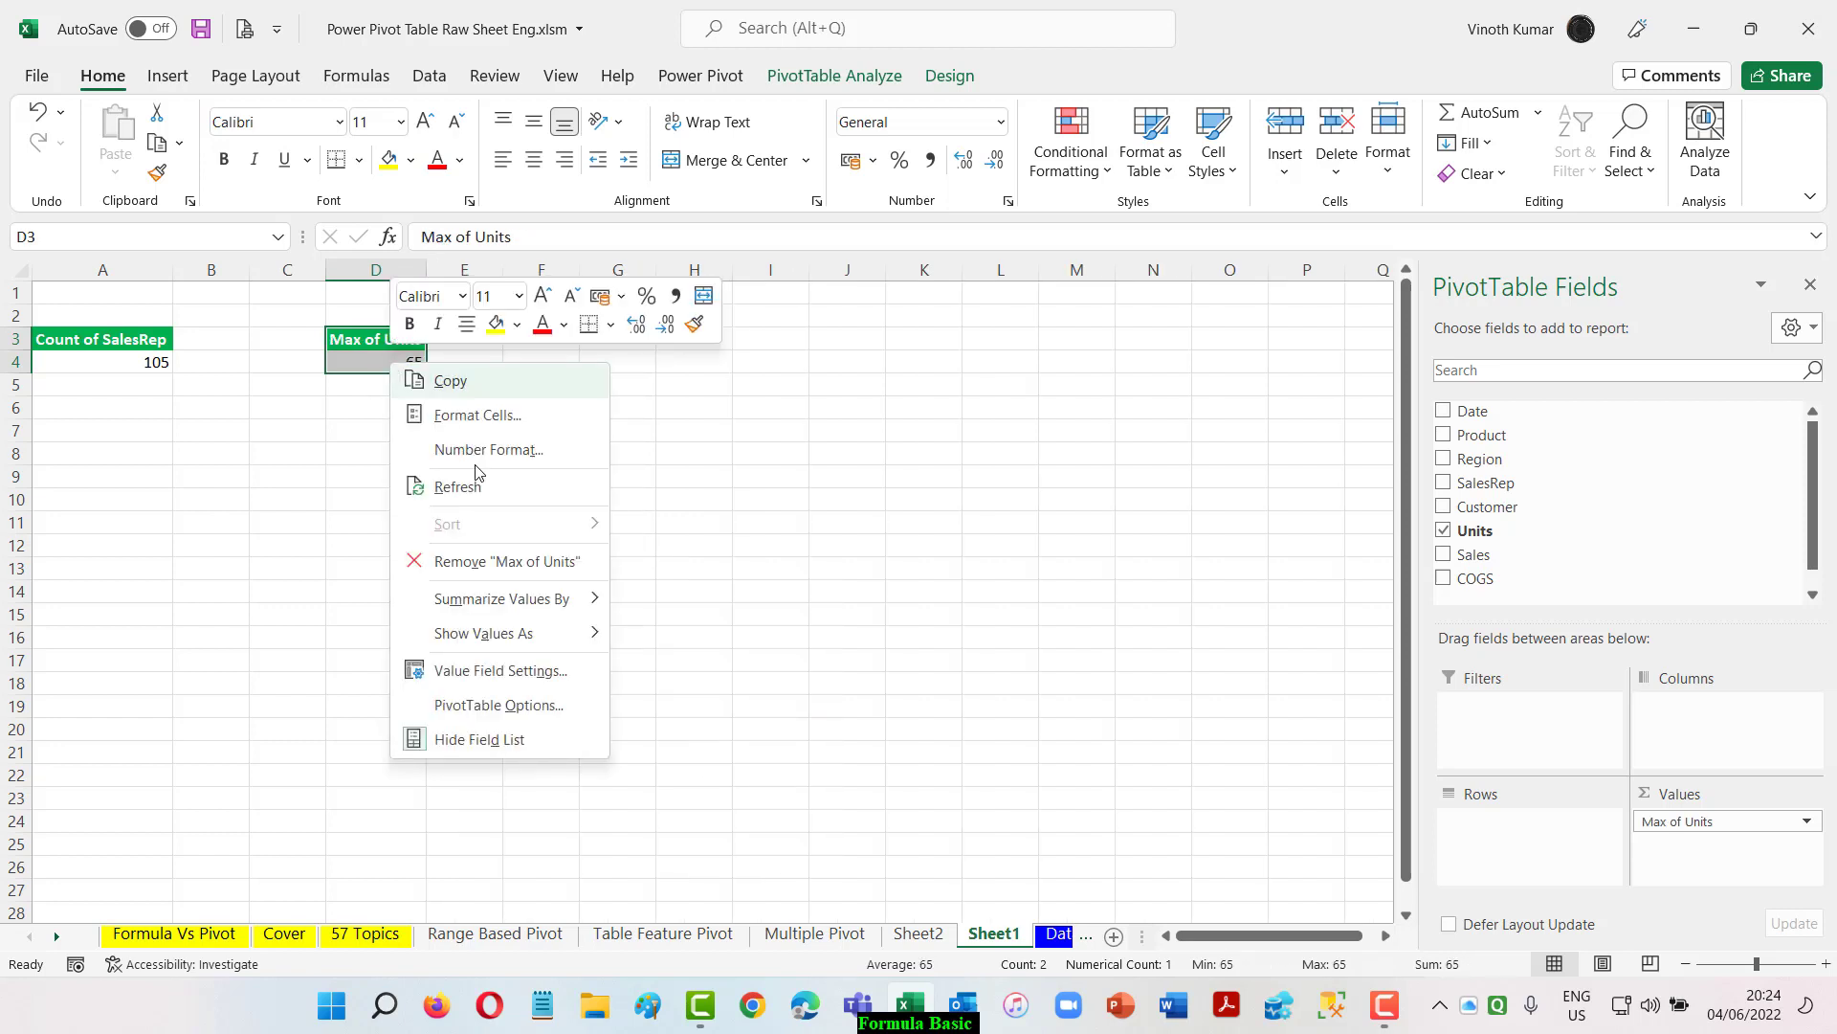
{"action": "mouse_move", "coordinate": [598, 613]}
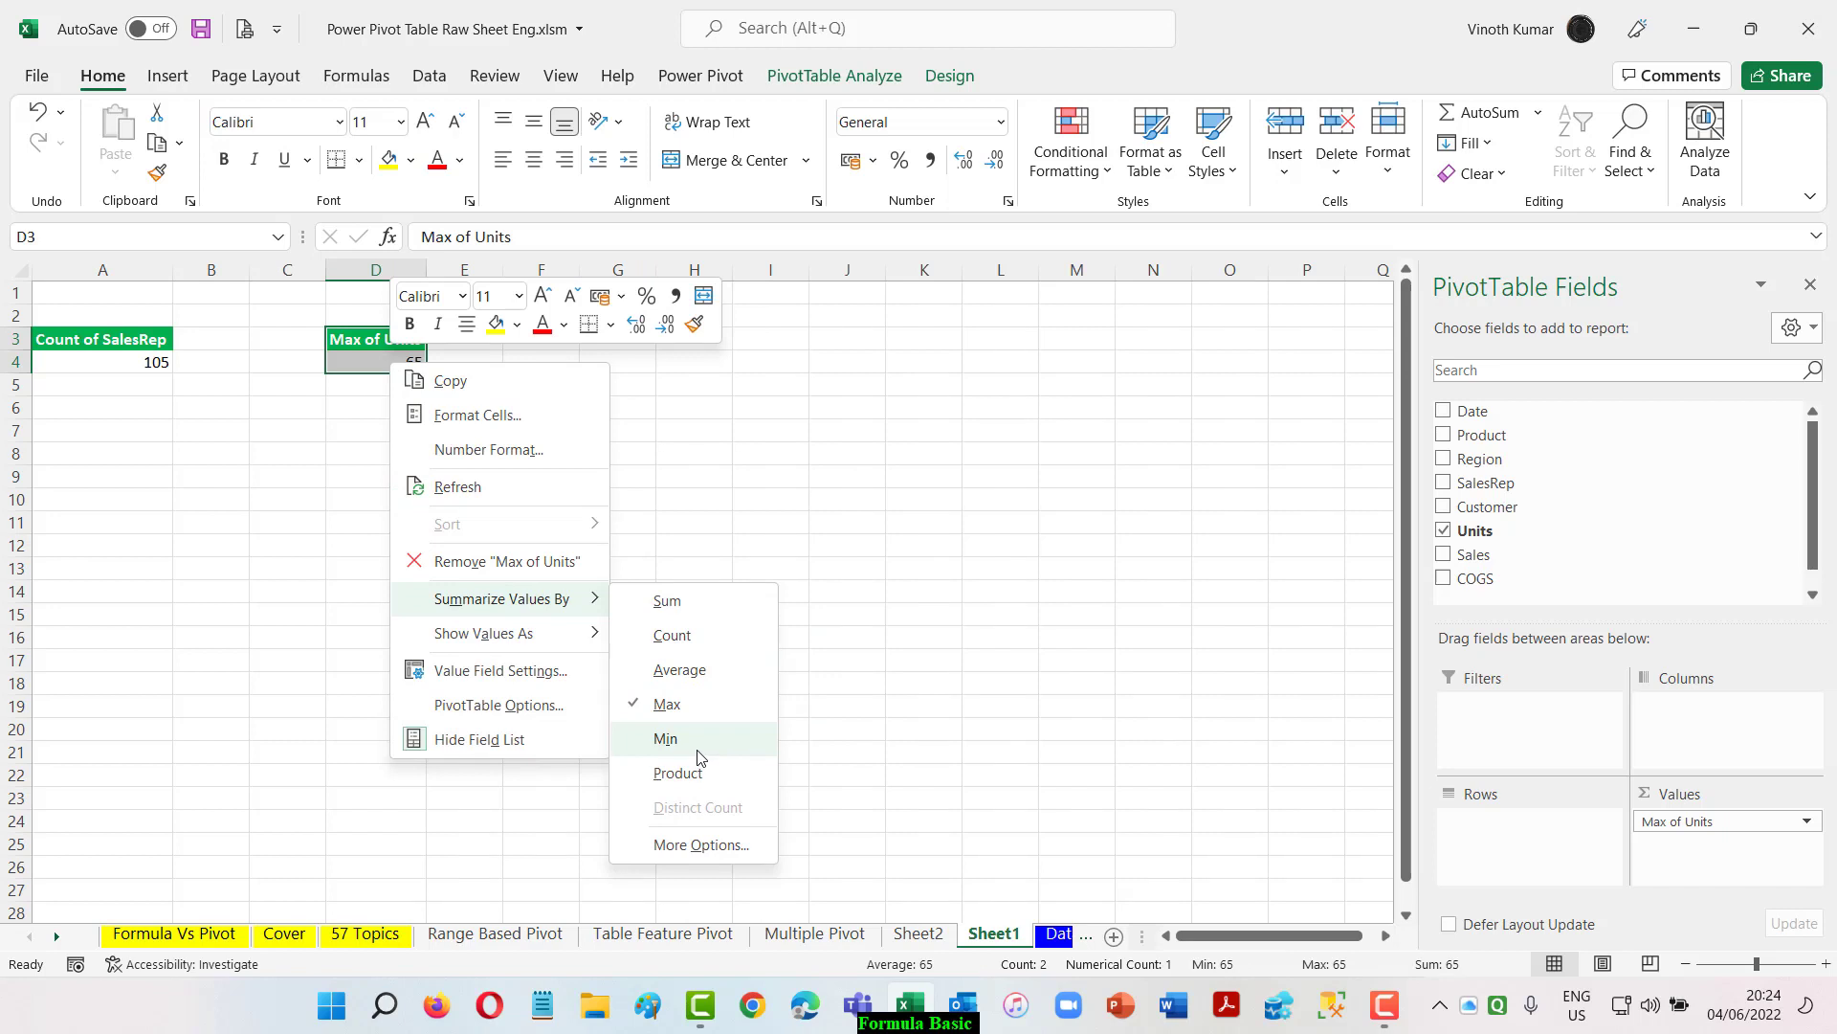
{"action": "left_click", "coordinate": [666, 740]}
{"action": "left_click", "coordinate": [808, 701]}
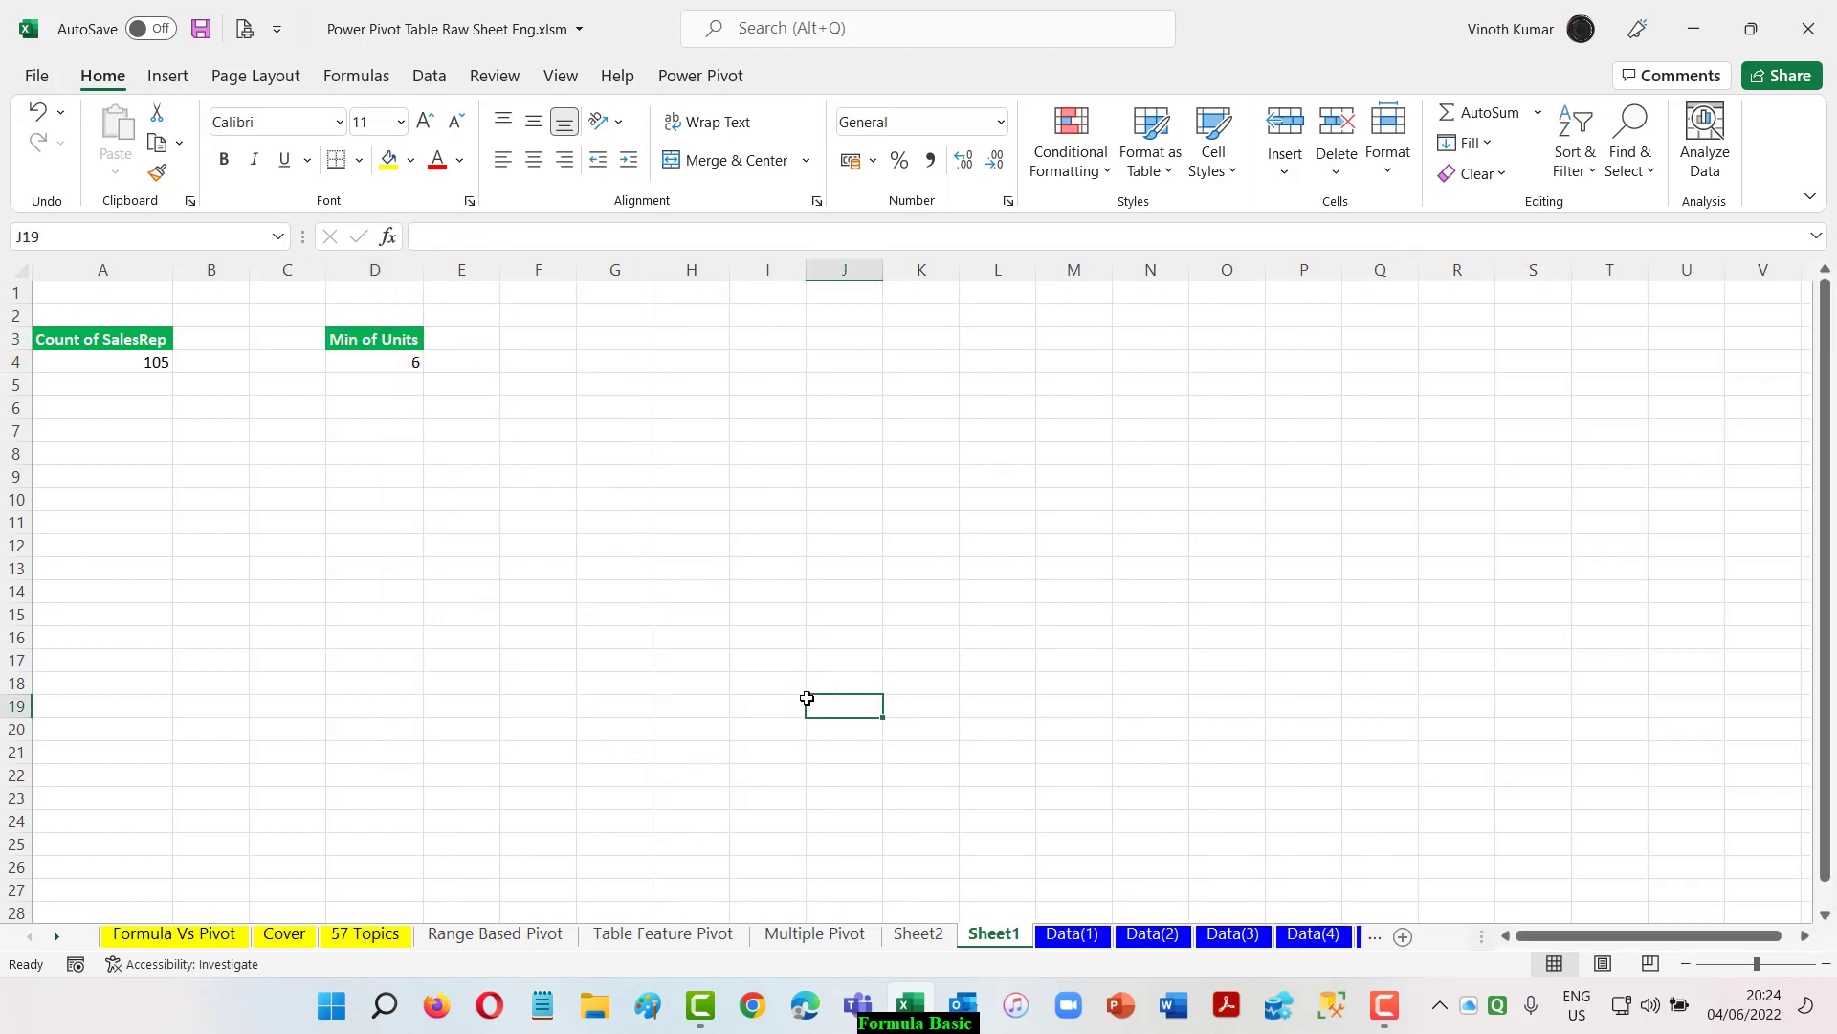
Step: Set the Units value in the PivotTable at D3 to be summarized by Sum
{"action": "left_click", "coordinate": [398, 356]}
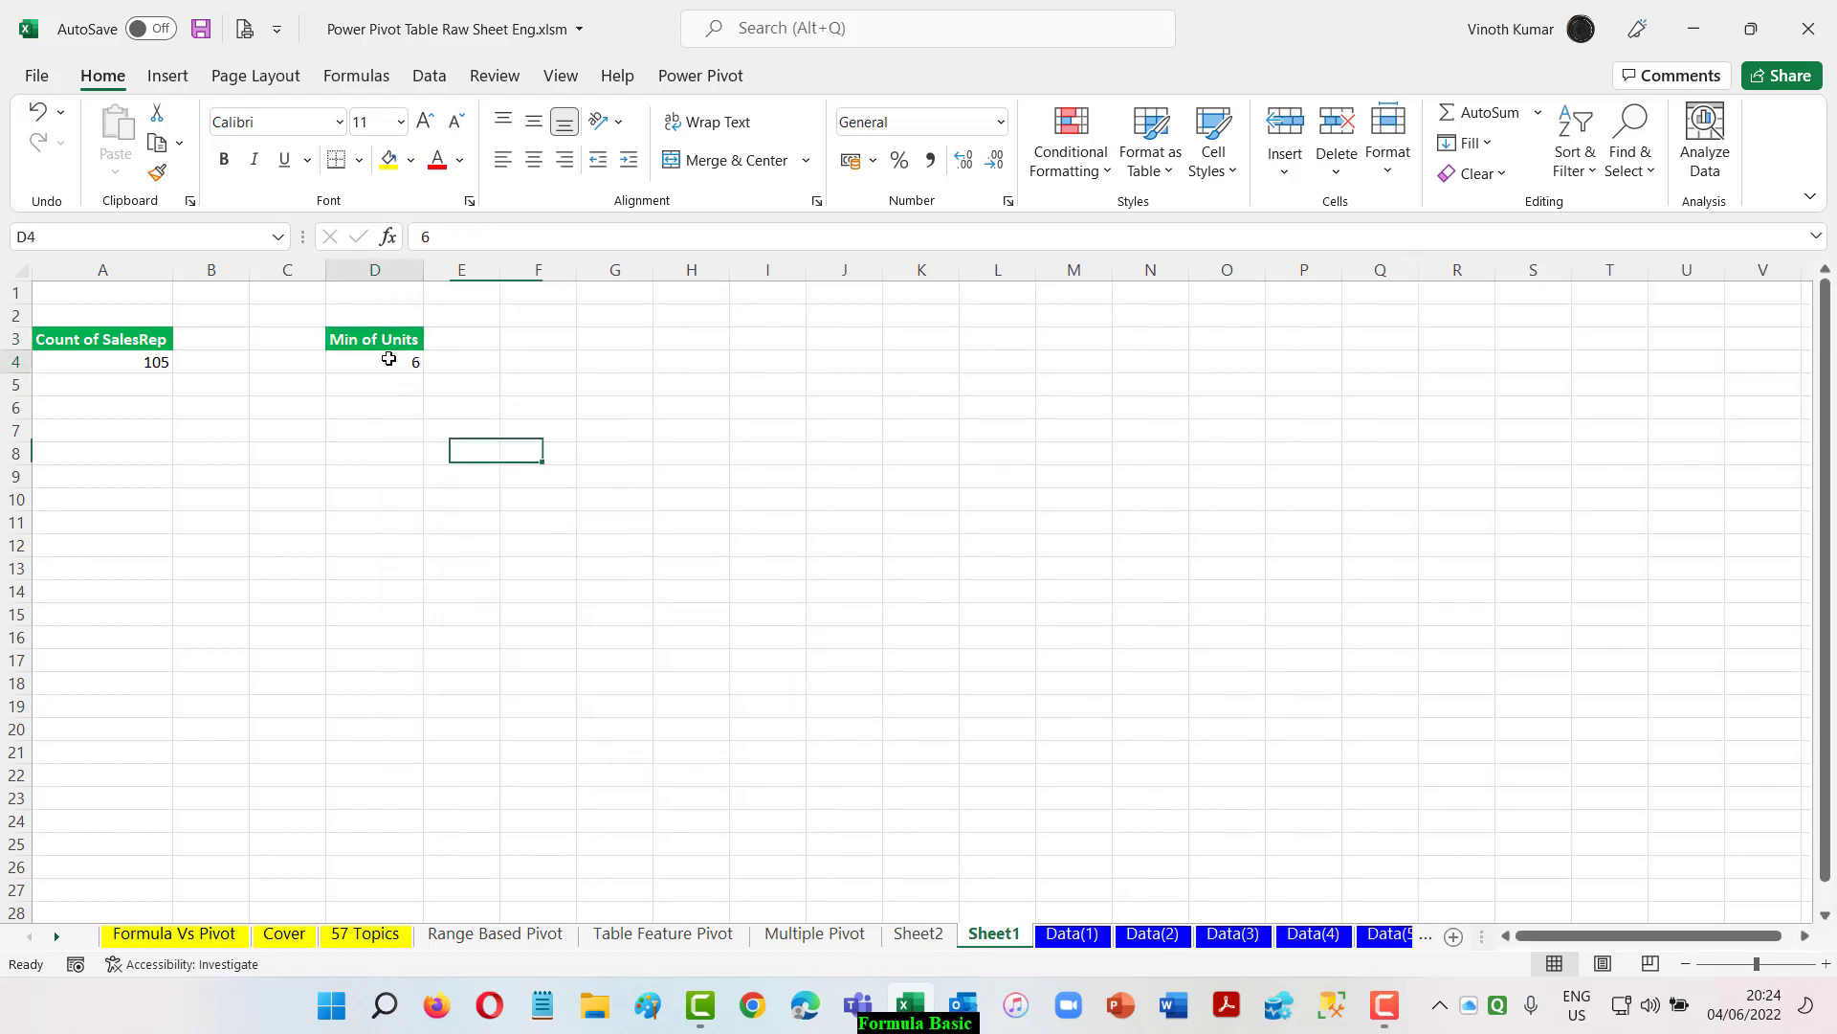
{"action": "right_click", "coordinate": [388, 358]}
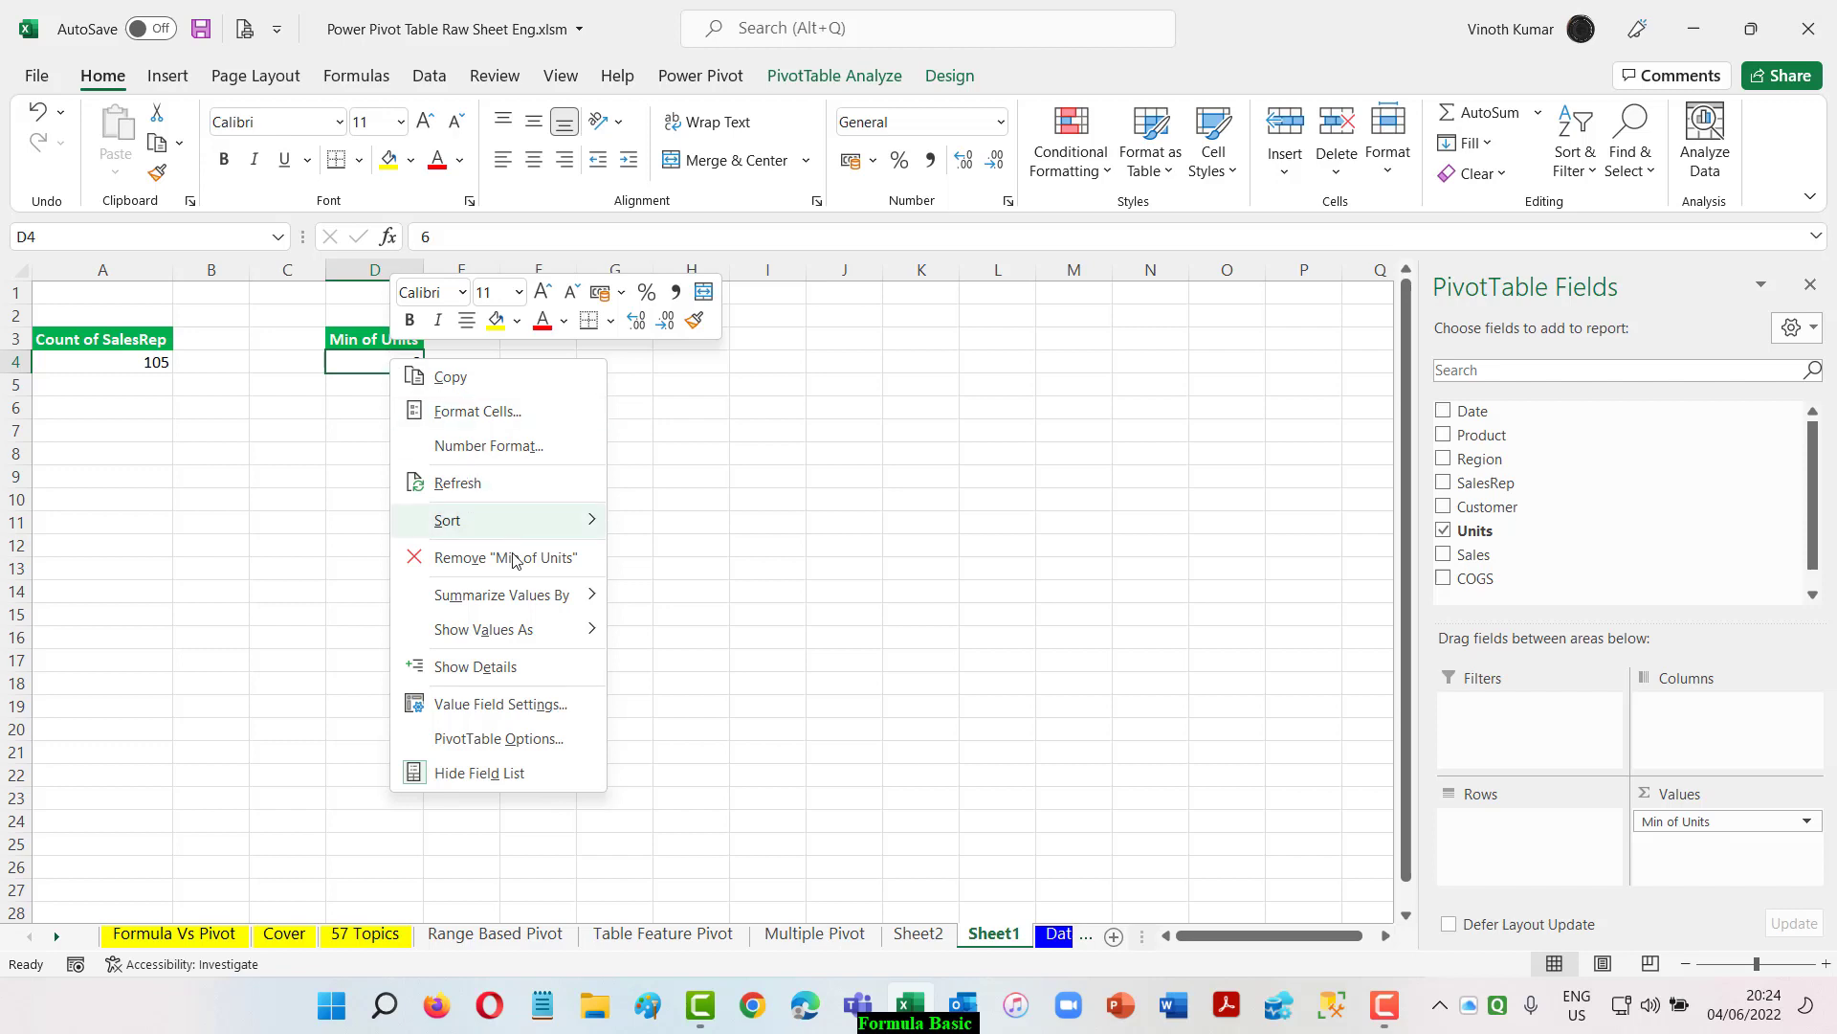
{"action": "mouse_move", "coordinate": [525, 595]}
{"action": "left_click", "coordinate": [696, 609]}
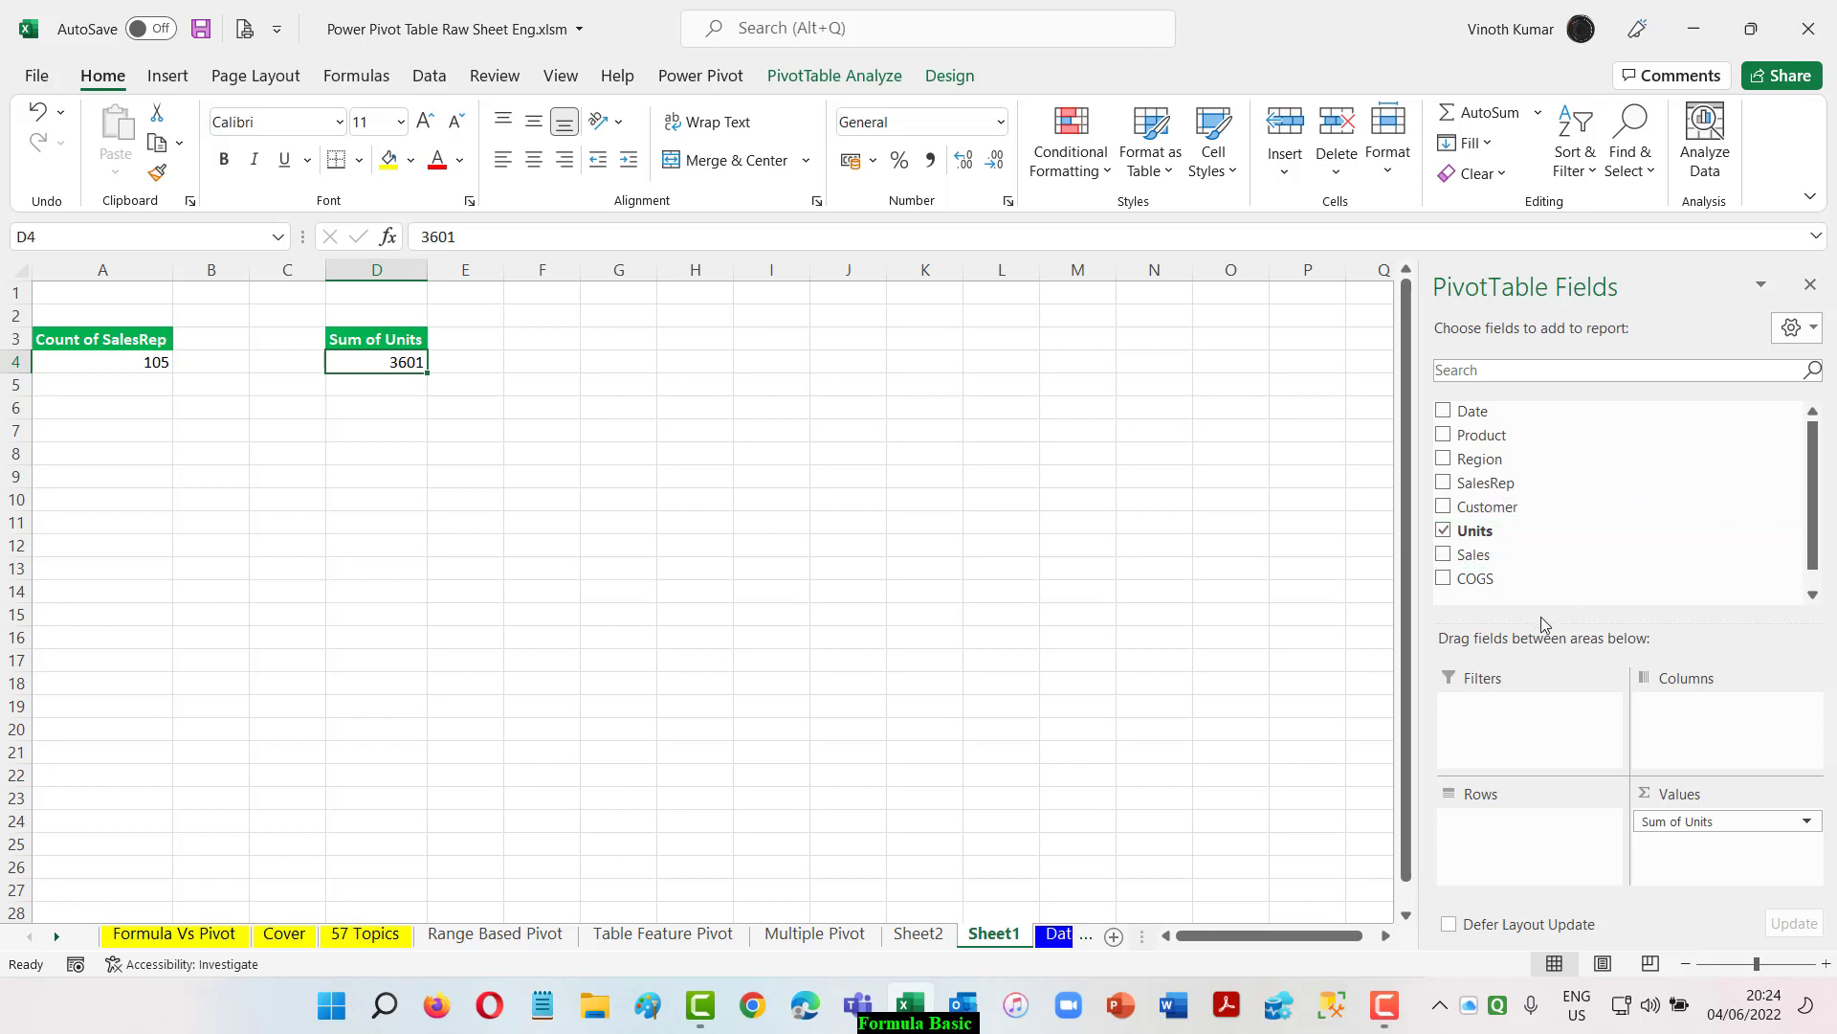
Step: Review the topics on text, number and counting defaults in the 57 Topics sheet and return to Sheet1
{"action": "left_click", "coordinate": [364, 934]}
{"action": "left_click", "coordinate": [239, 468]}
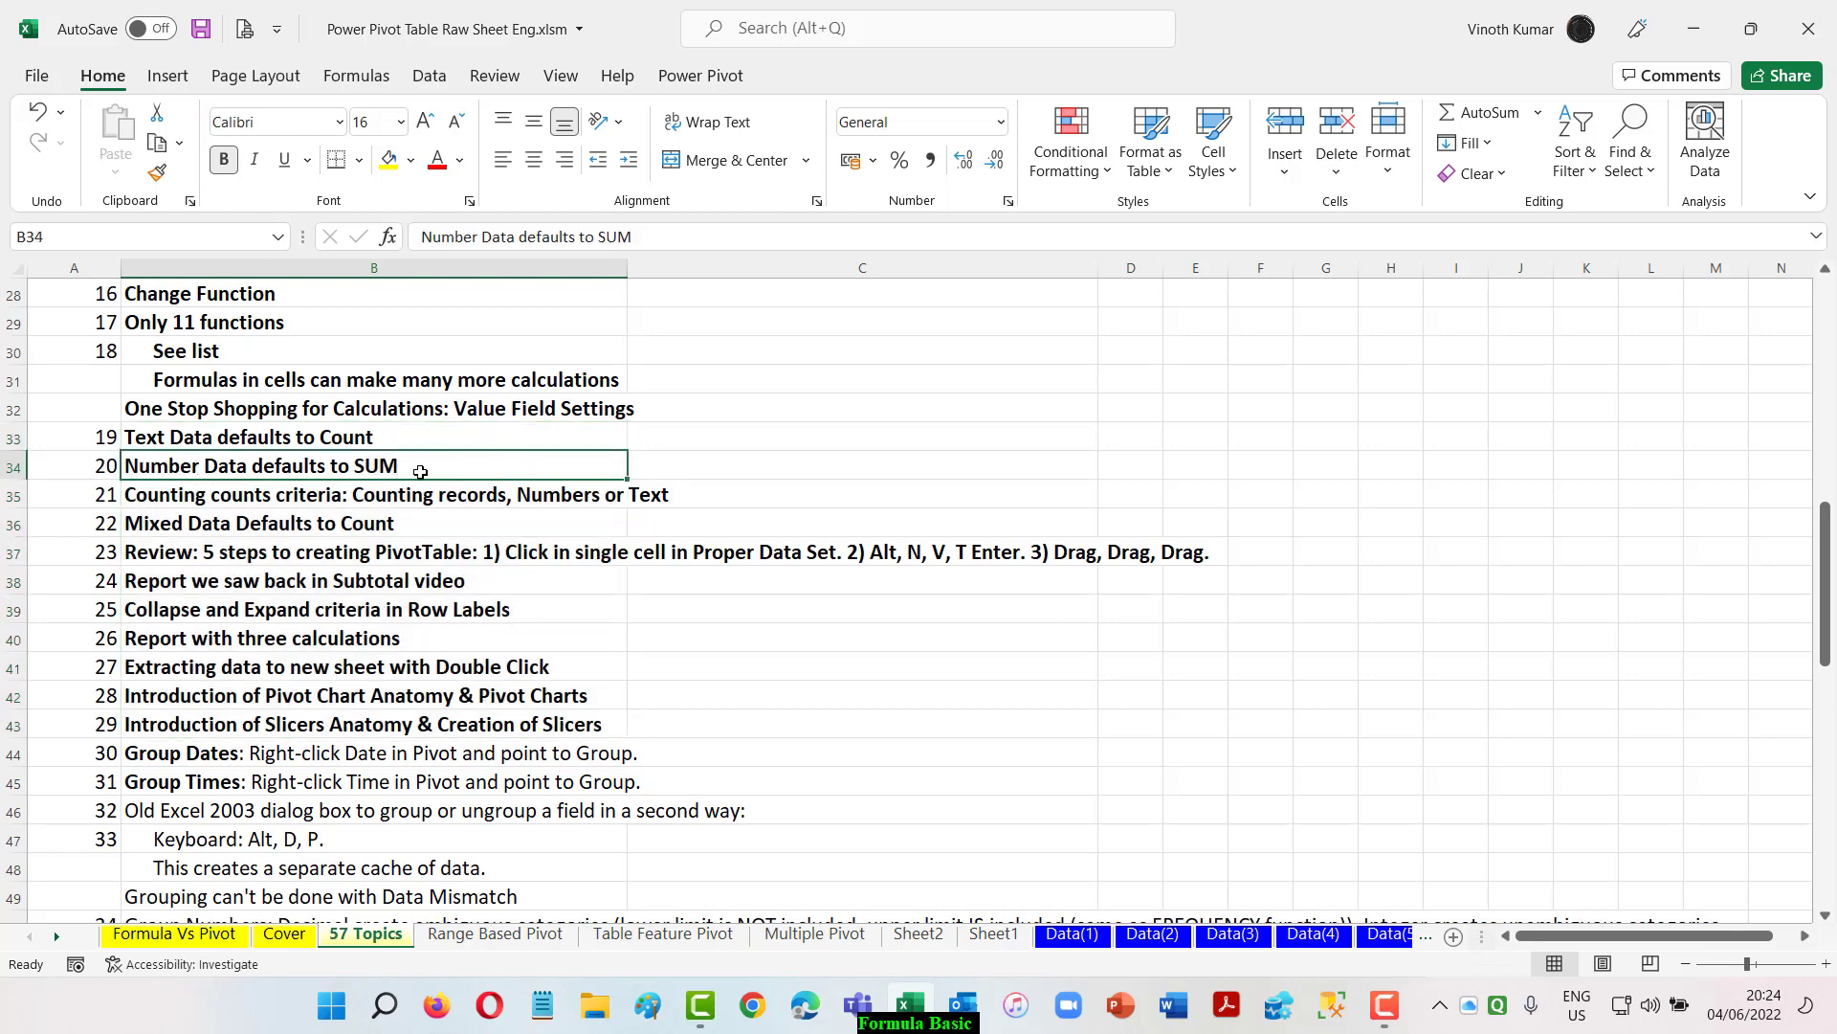
{"action": "left_click", "coordinate": [283, 433]}
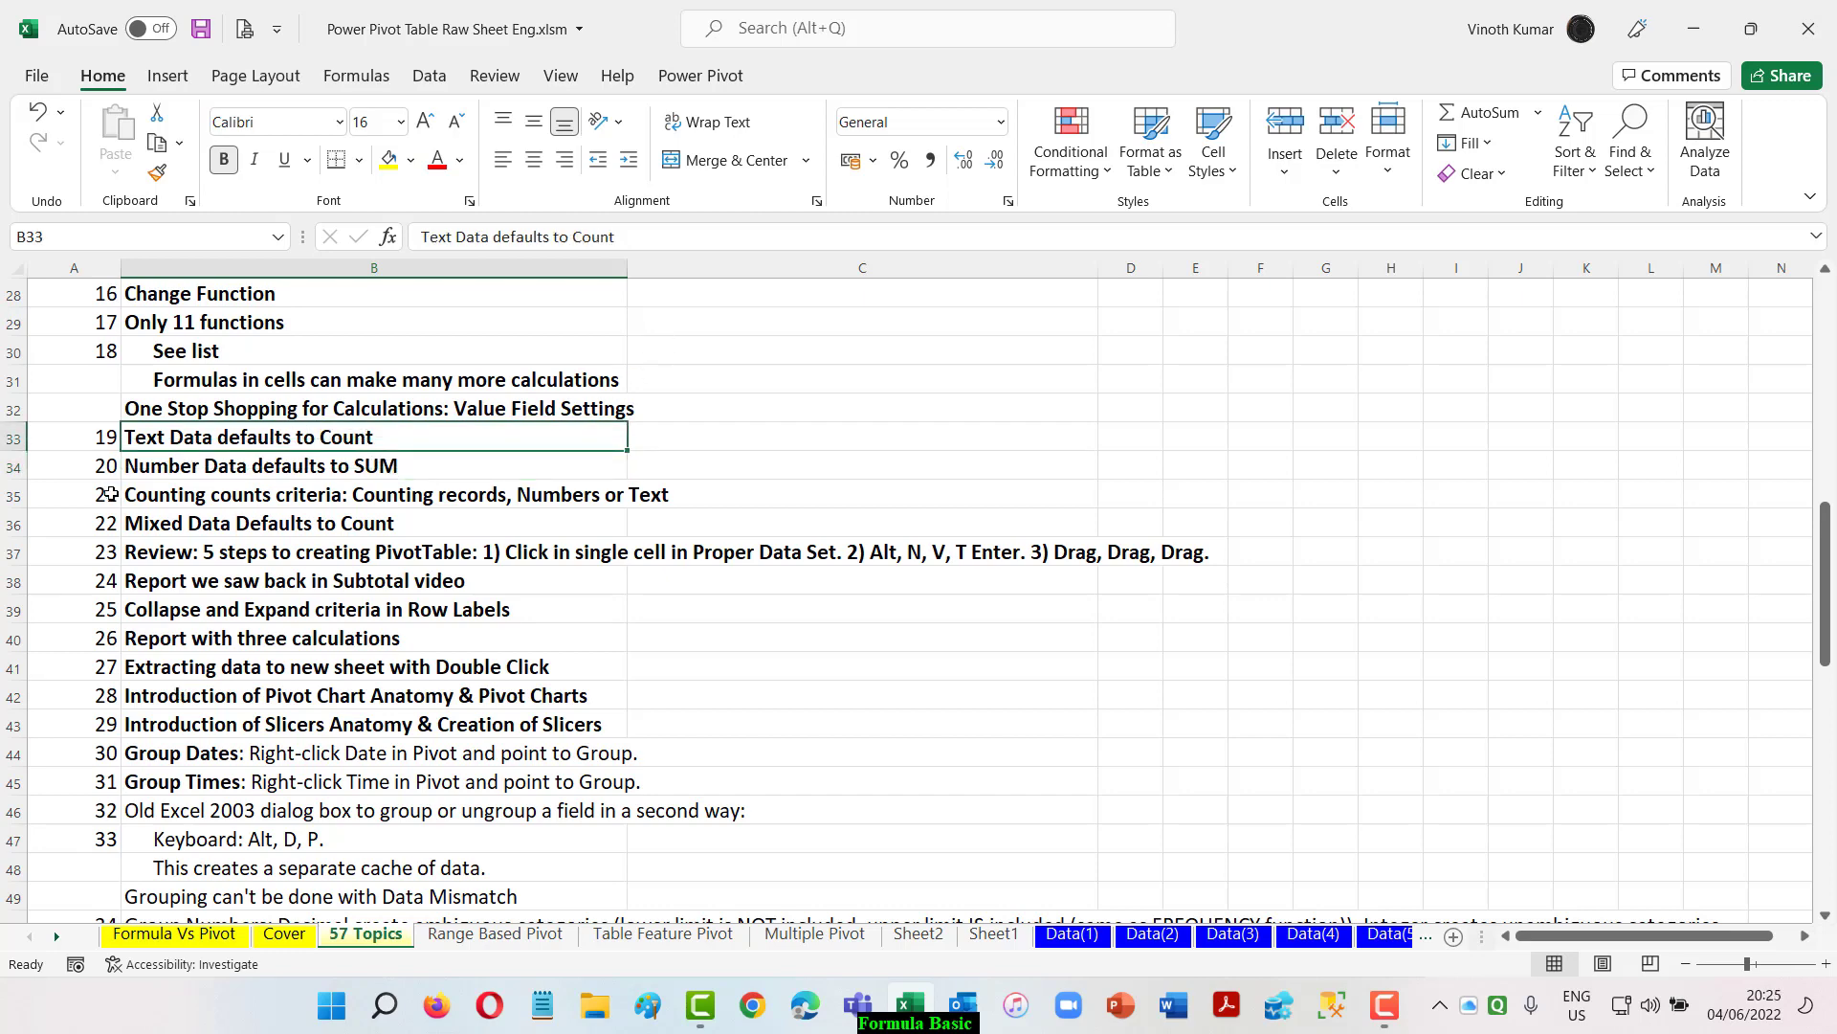
{"action": "left_click", "coordinate": [149, 494]}
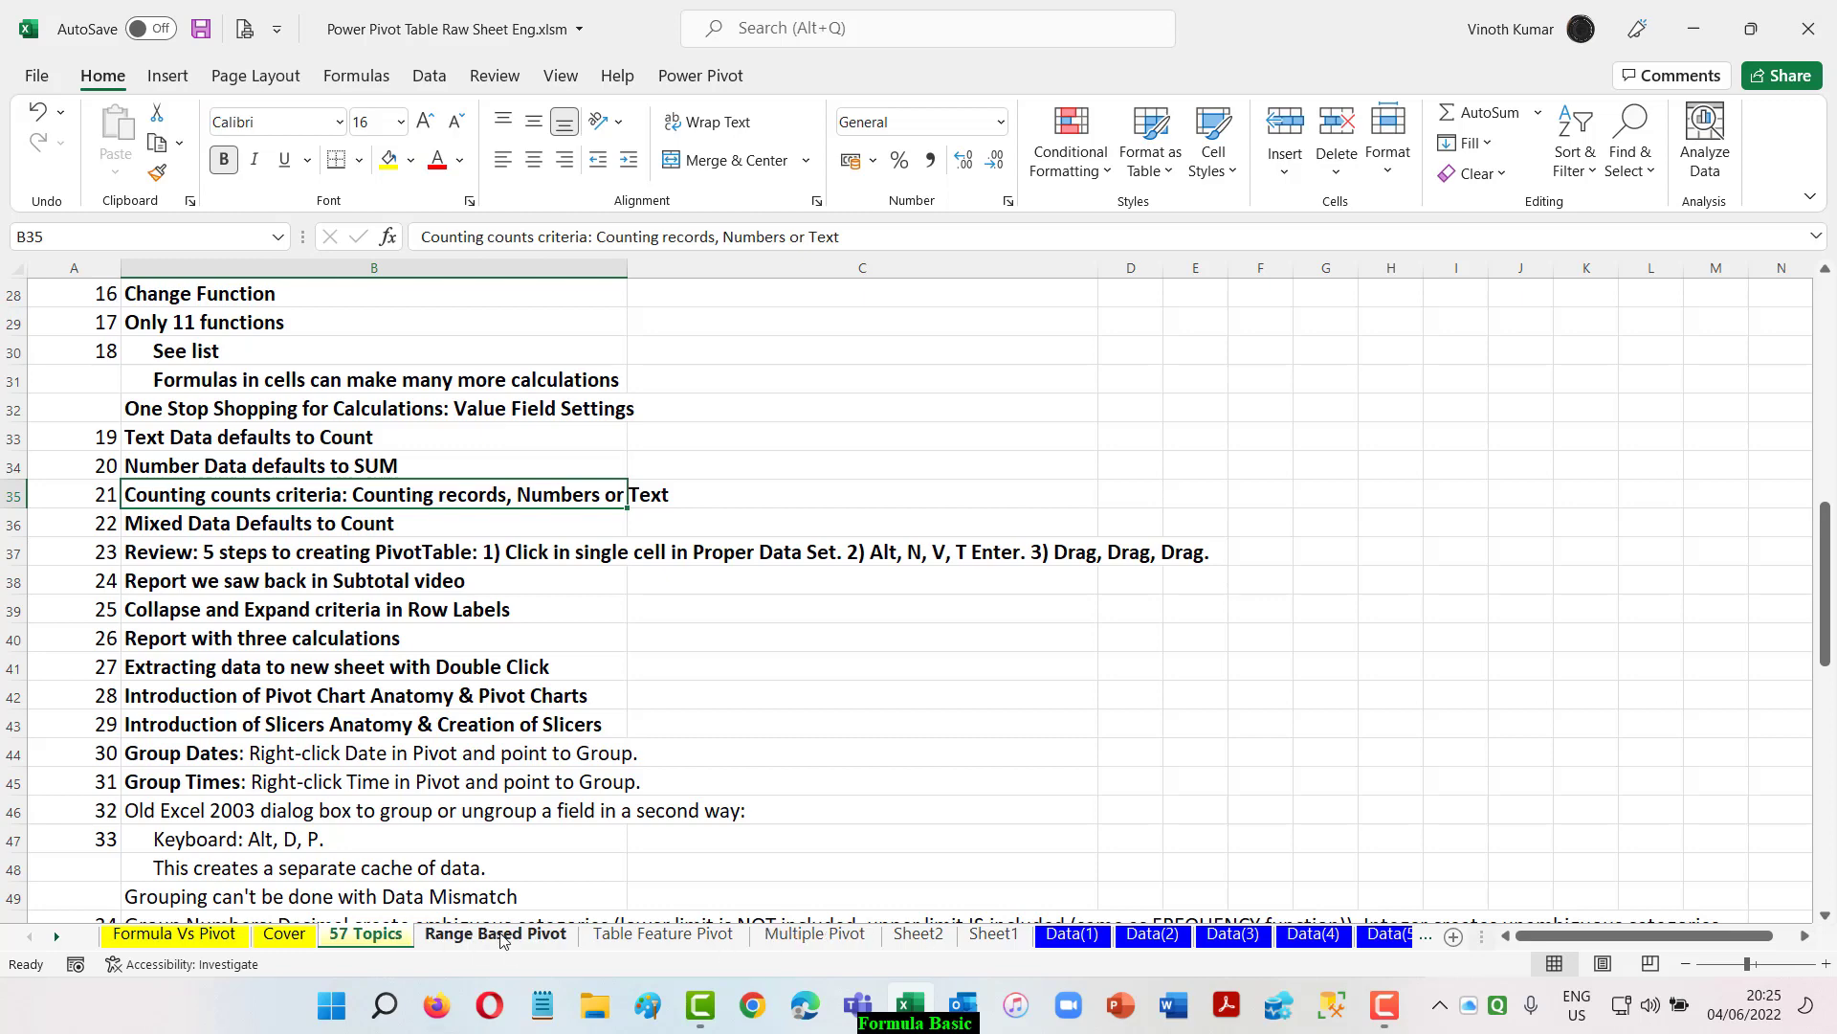
{"action": "left_click", "coordinate": [949, 938]}
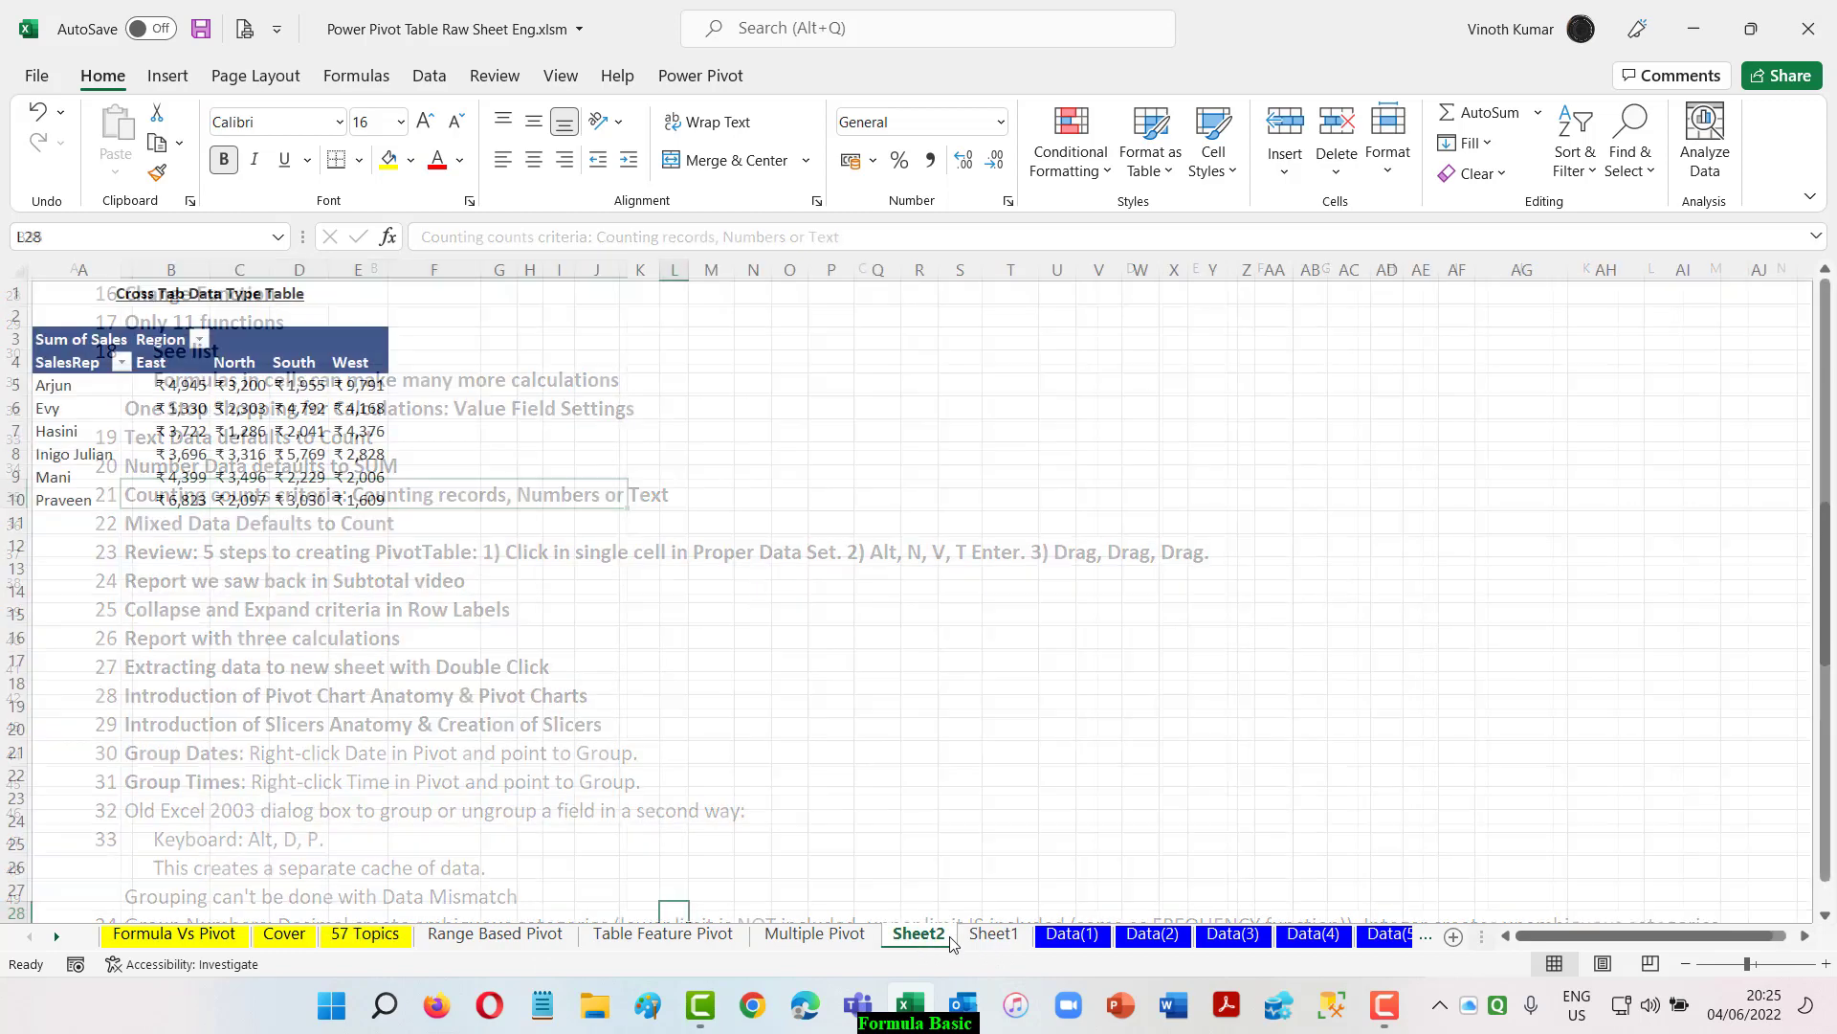
{"action": "left_click", "coordinate": [992, 936]}
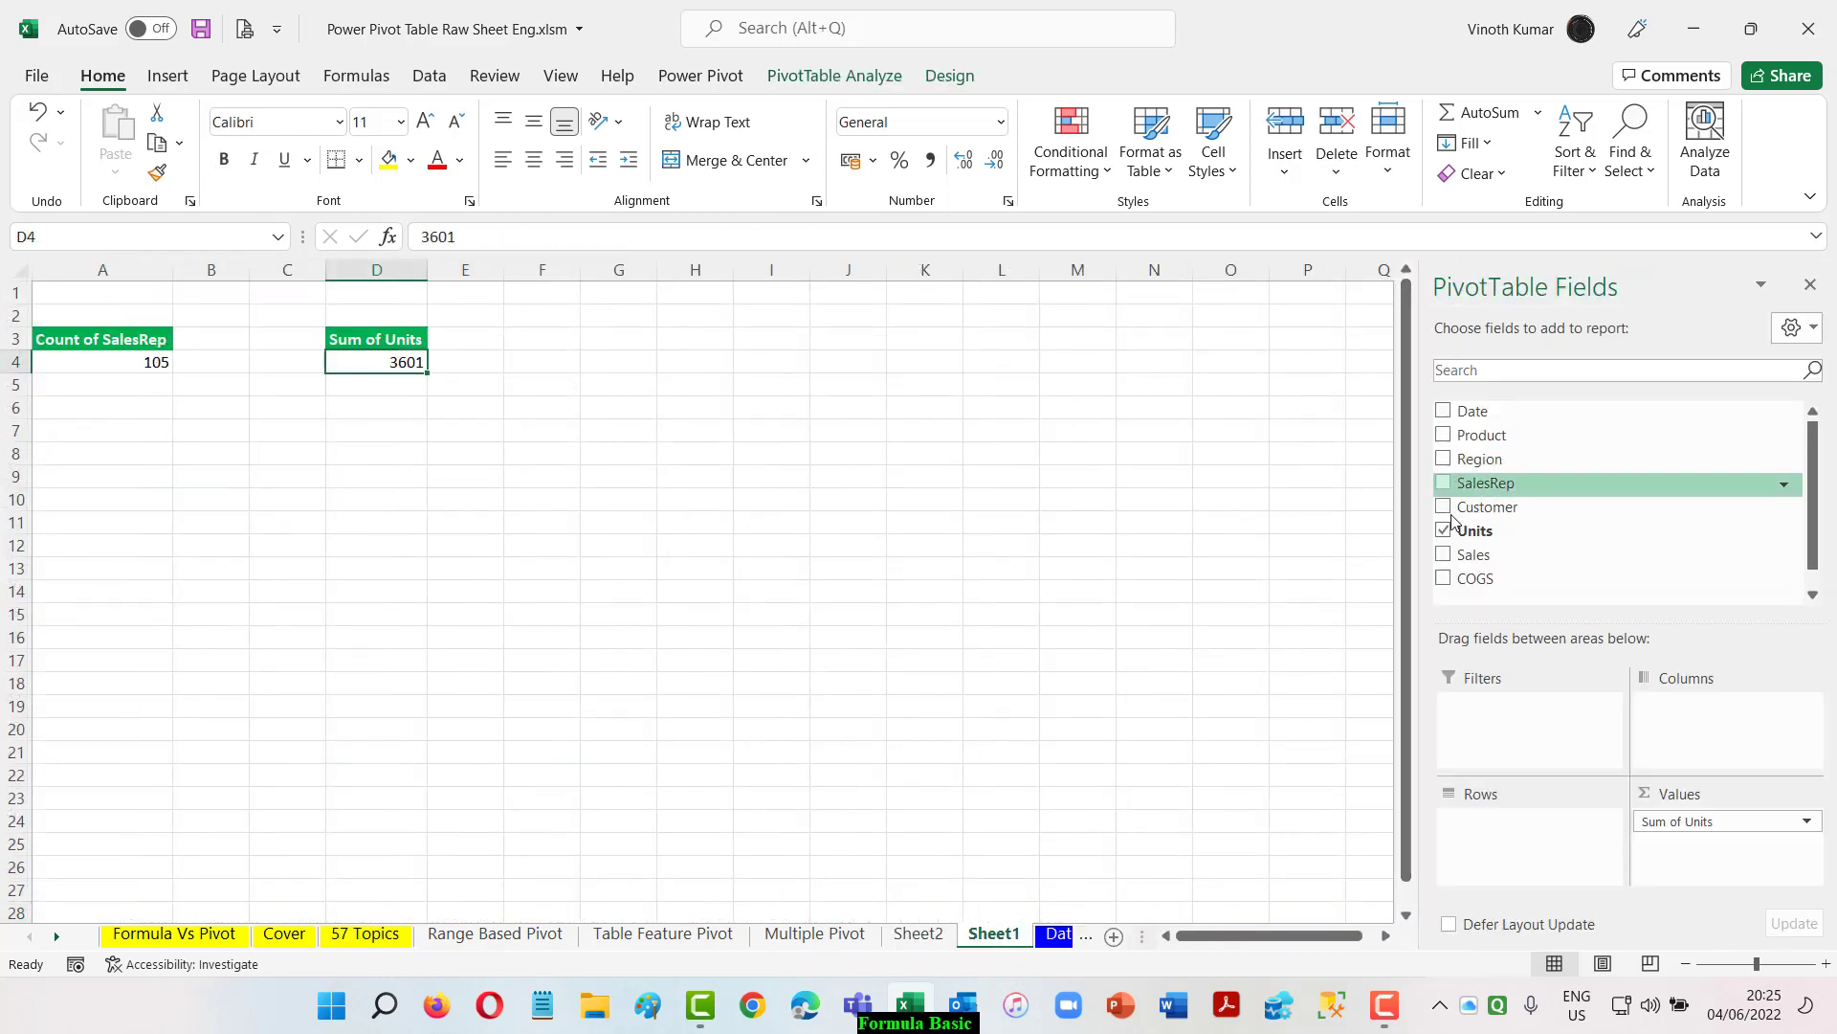
Step: Check the available summary functions in the Units field's Value Field Settings and summarize the field by Count
{"action": "left_click", "coordinate": [1682, 820]}
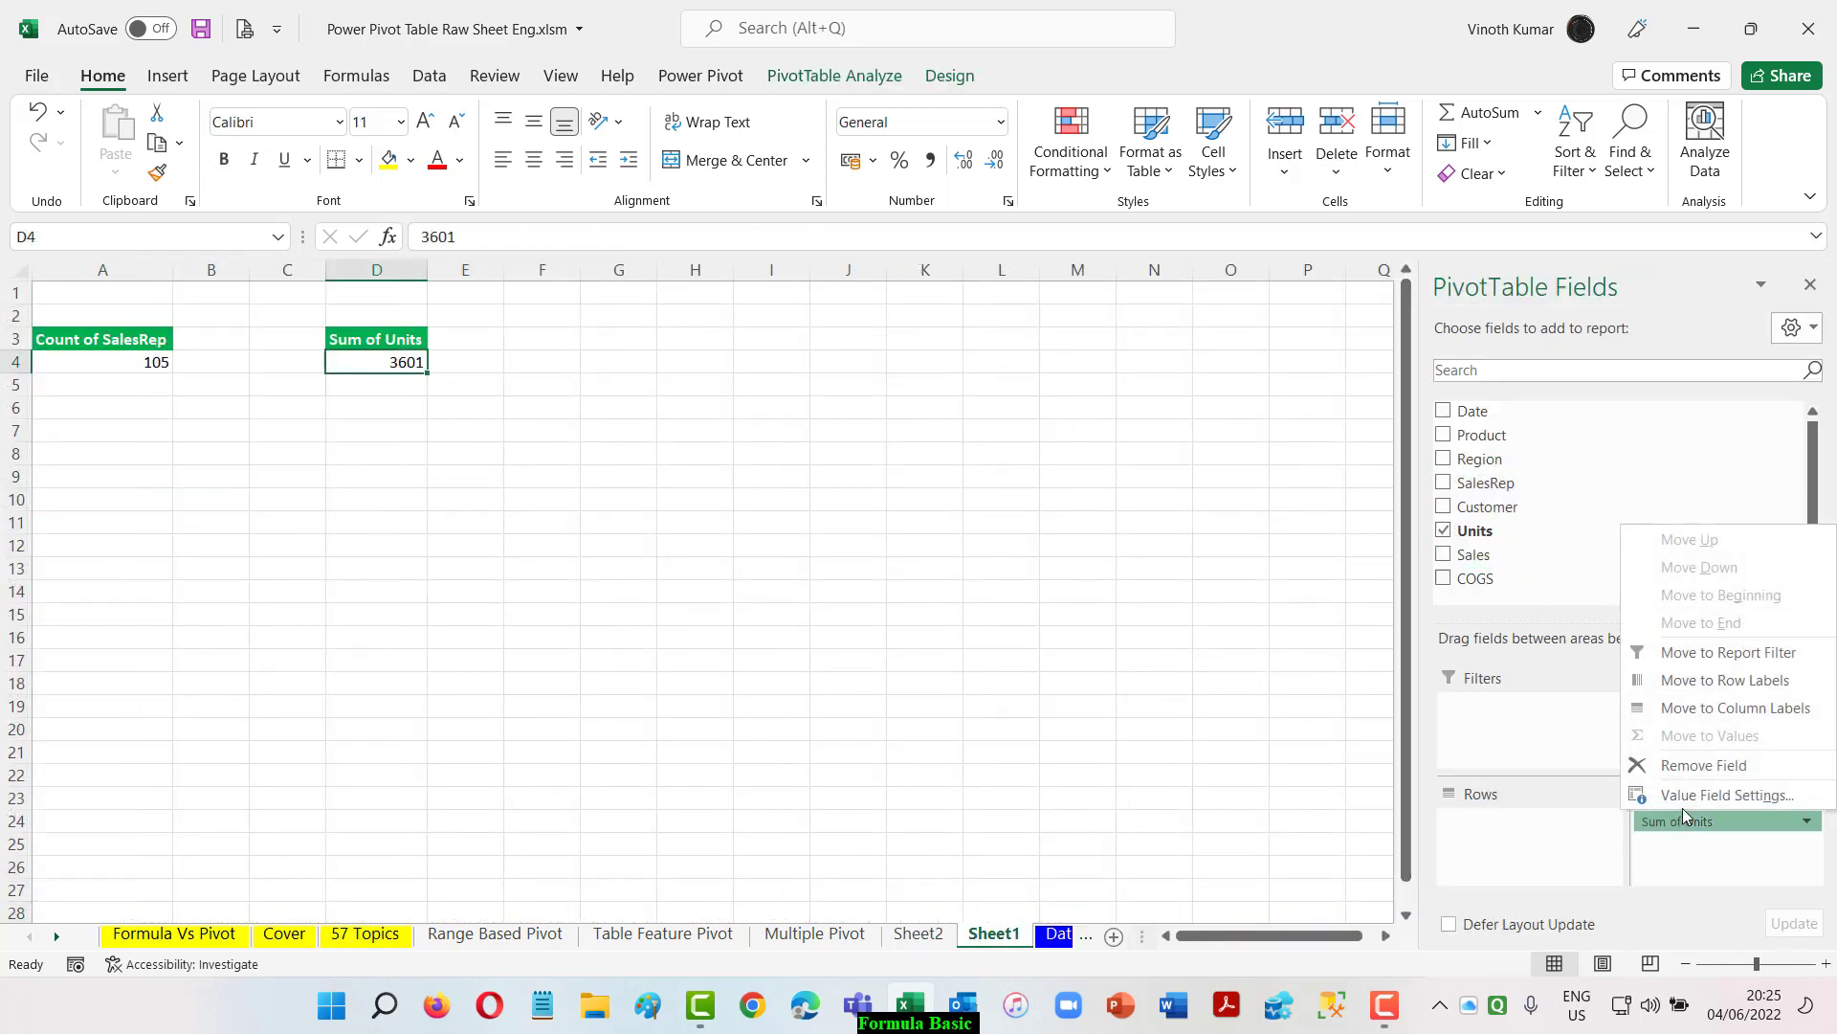
{"action": "left_click", "coordinate": [1684, 798]}
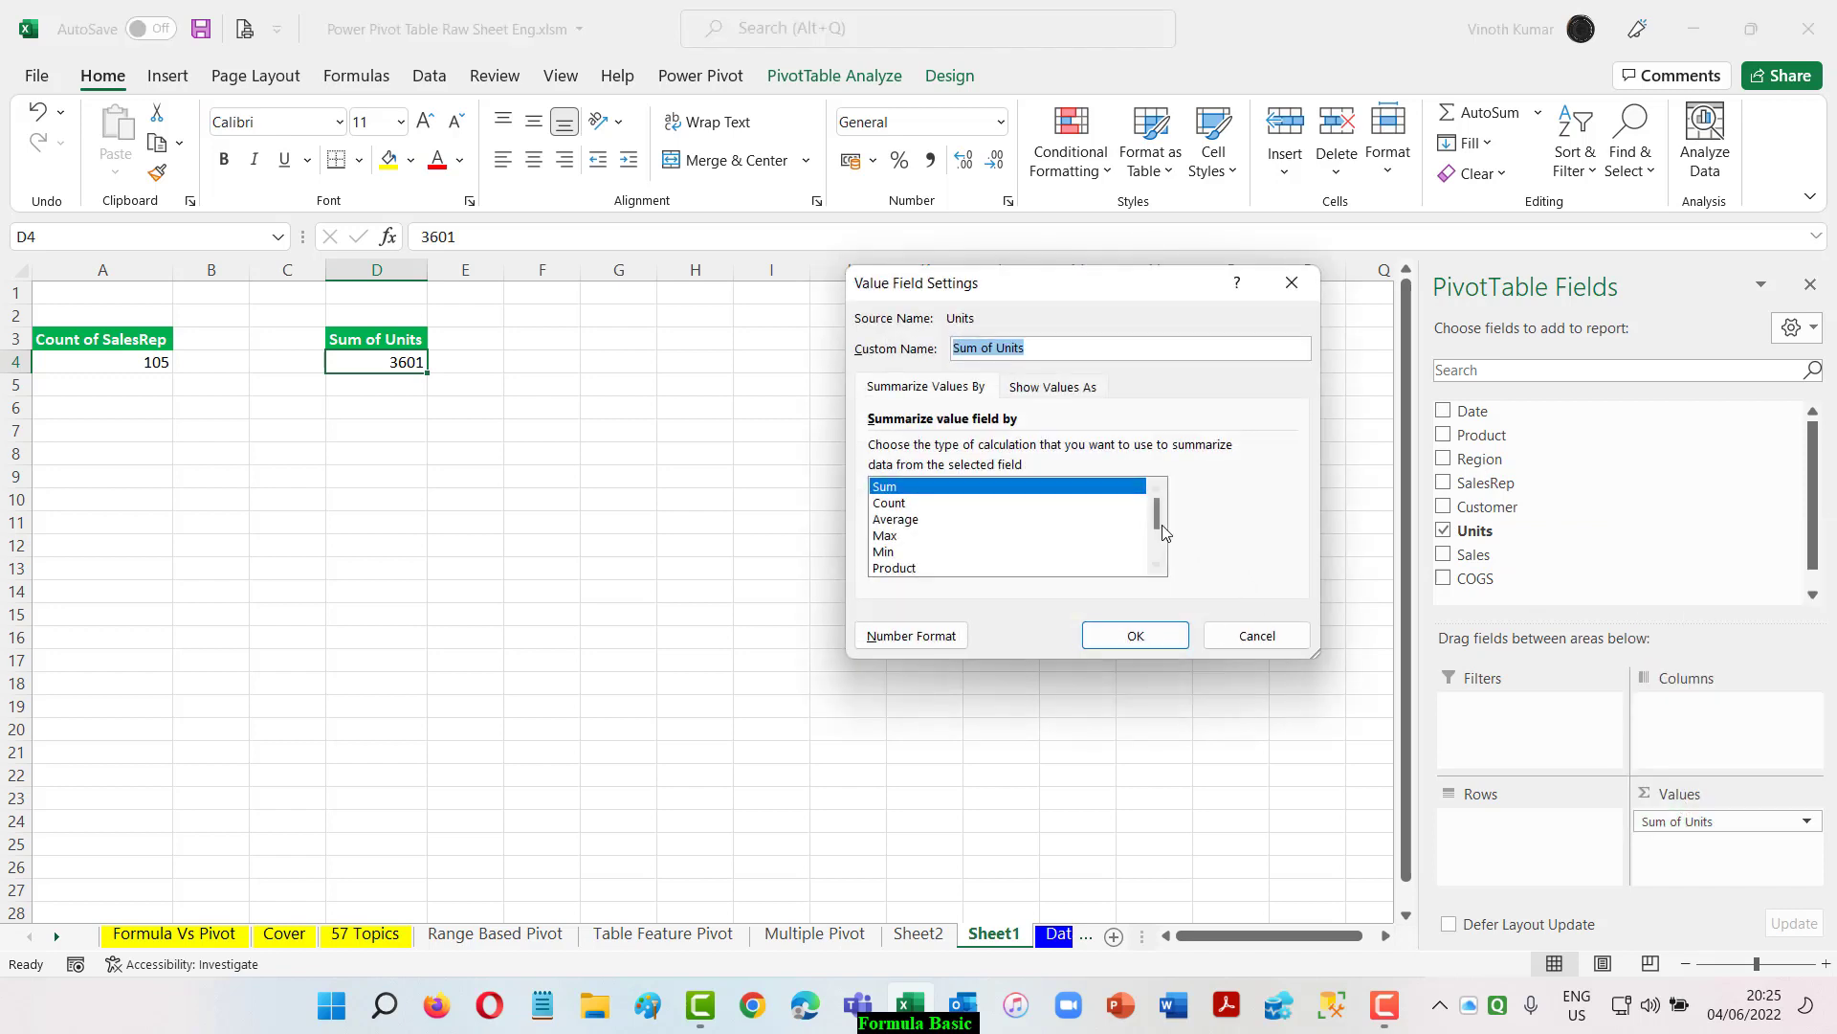
{"action": "scroll", "coordinate": [1161, 532], "scroll_direction": "down", "scroll_amount": 2}
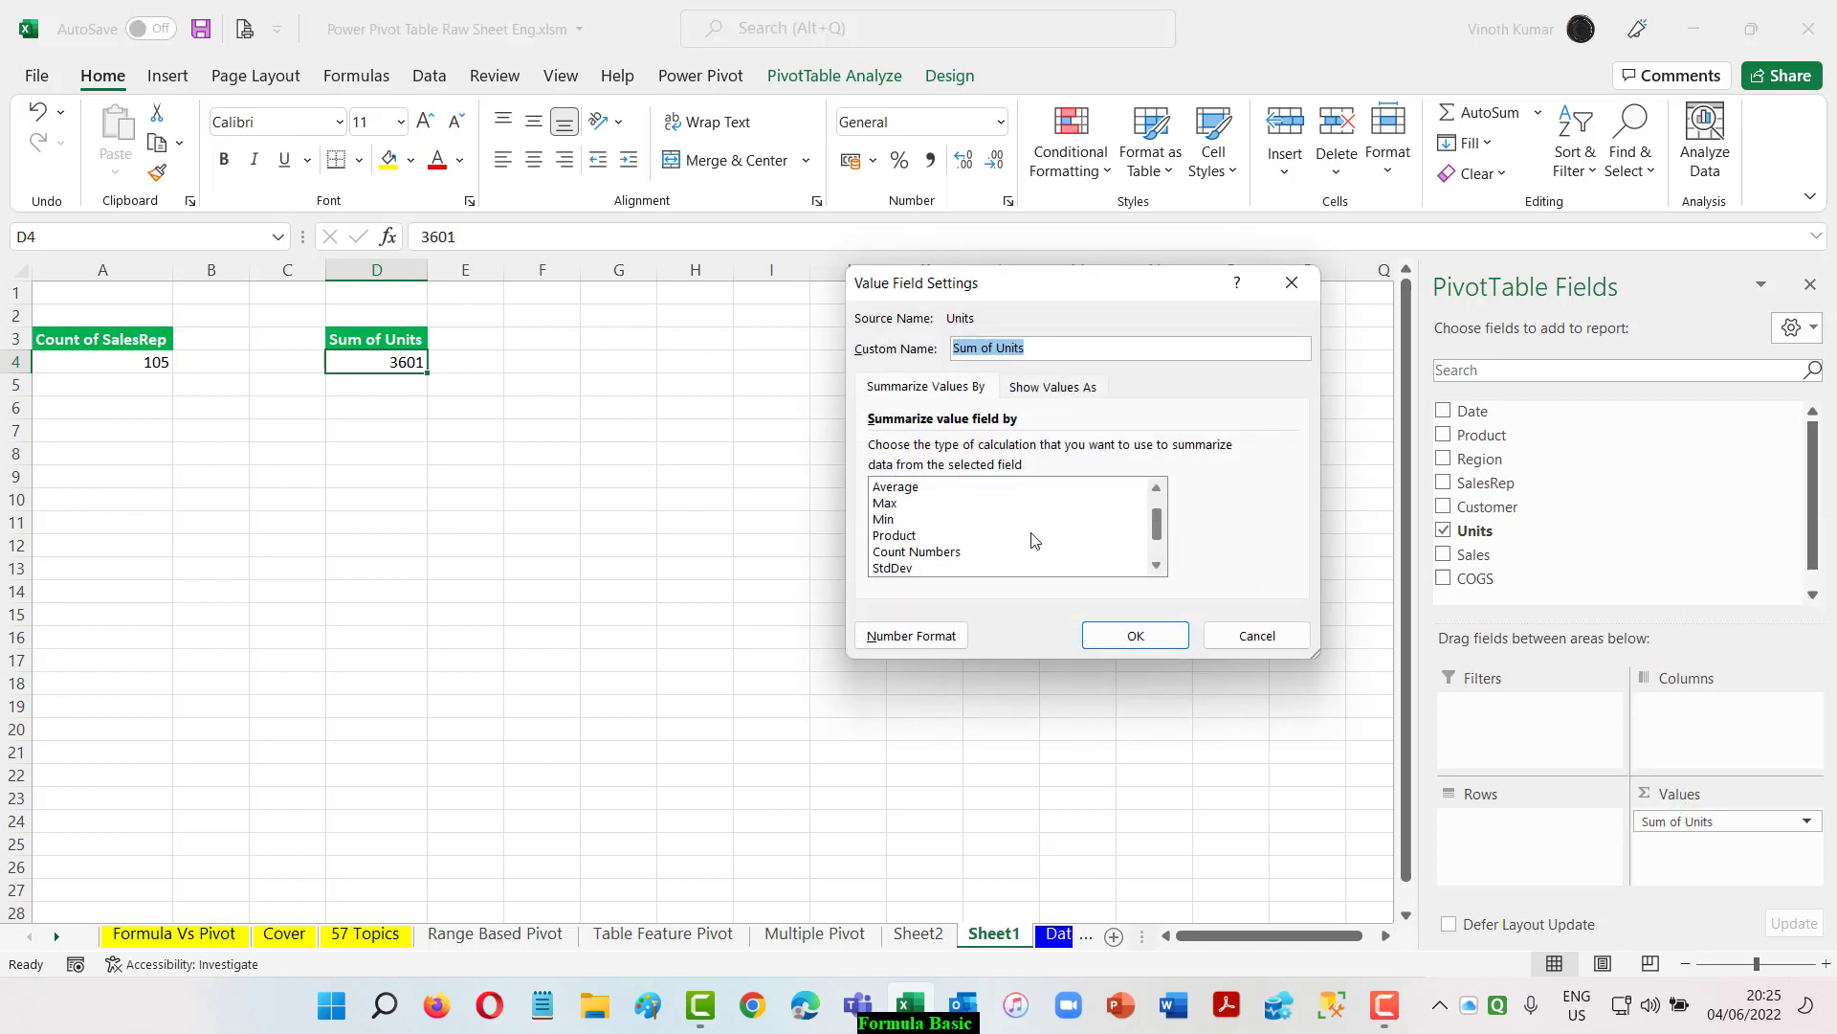
{"action": "scroll", "coordinate": [1161, 527], "scroll_direction": "up", "scroll_amount": 2}
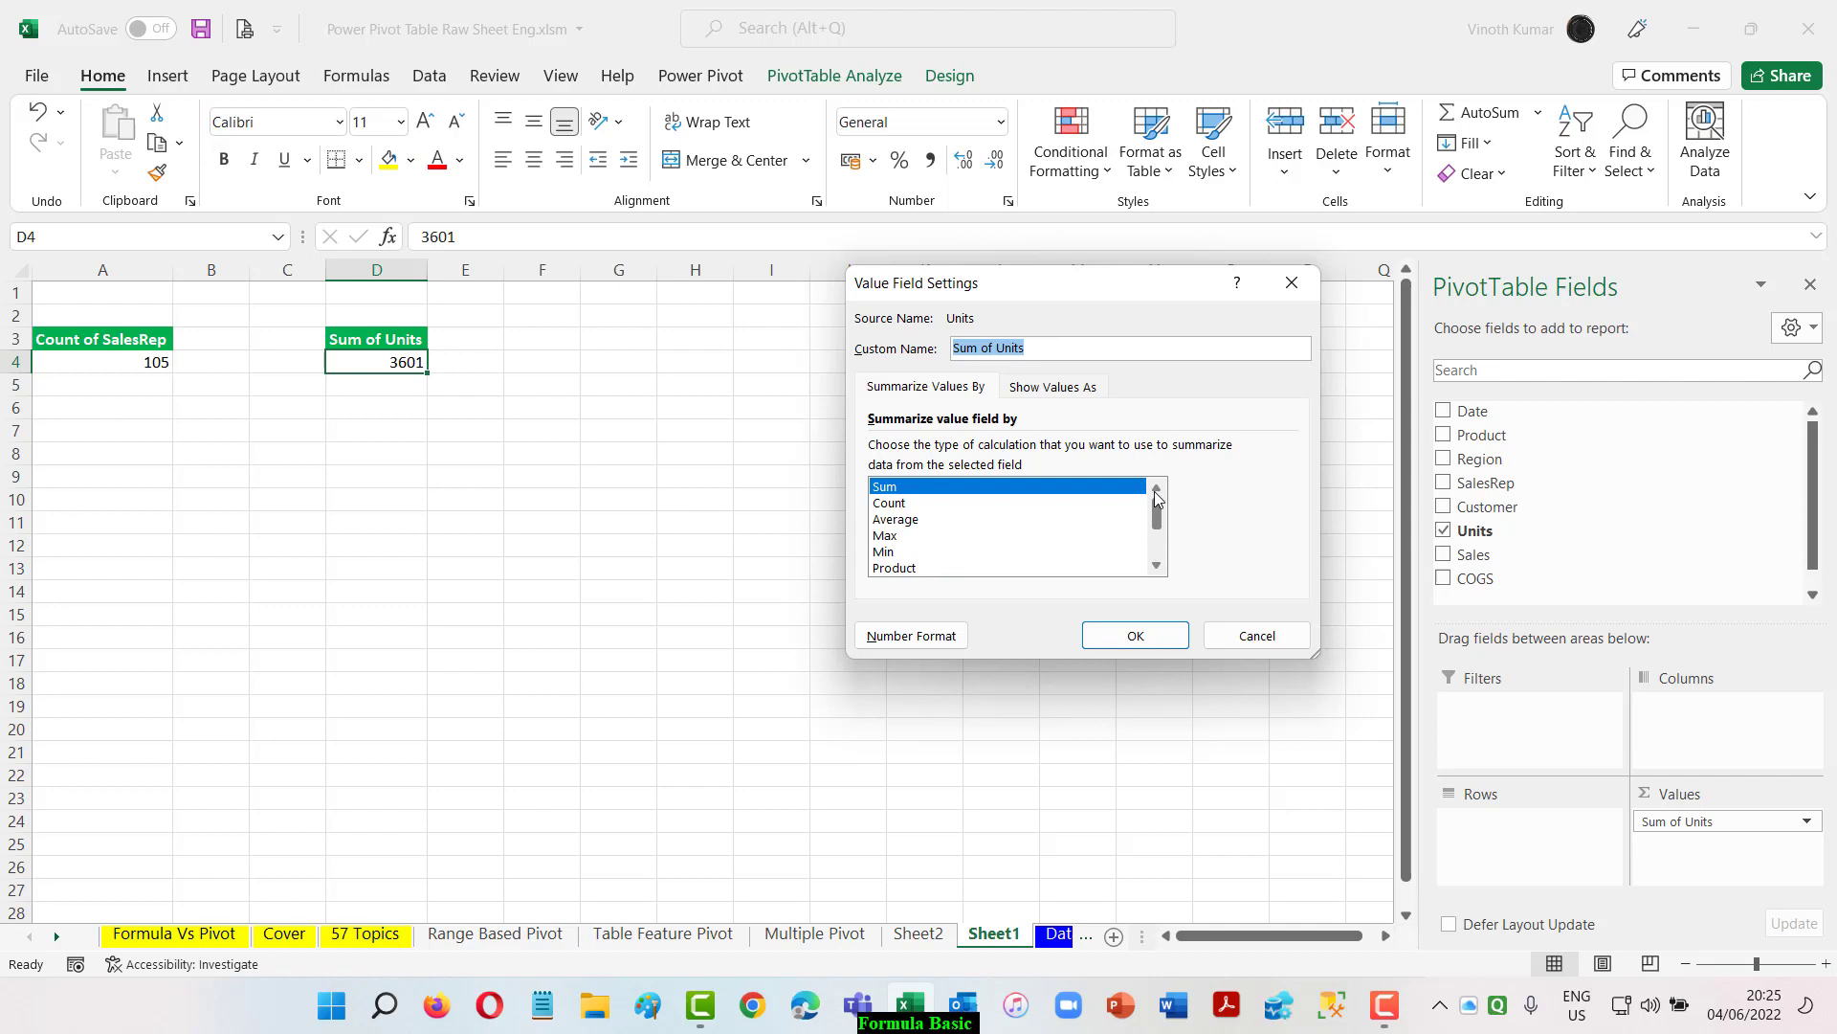
{"action": "left_click", "coordinate": [917, 505]}
{"action": "left_click", "coordinate": [1108, 635]}
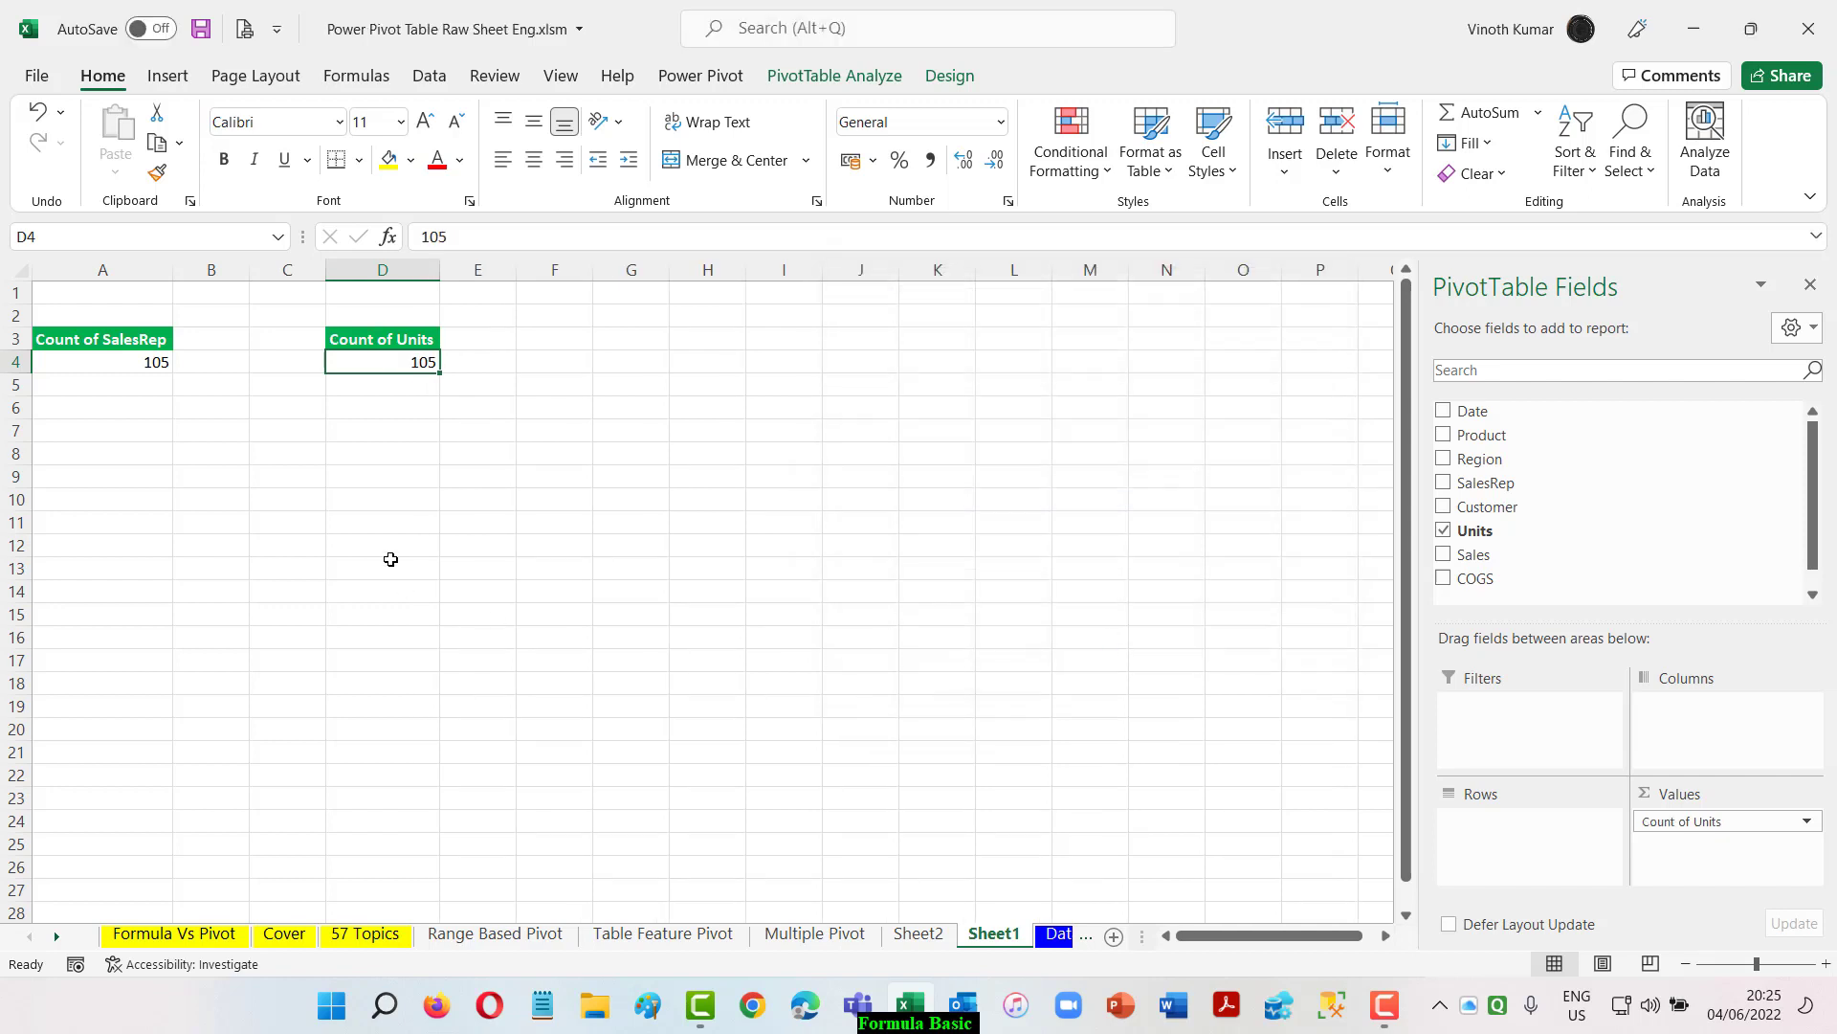
Step: Copy the Units PivotTable in D3:D4 to cell F3
{"action": "left_click", "coordinate": [396, 337]}
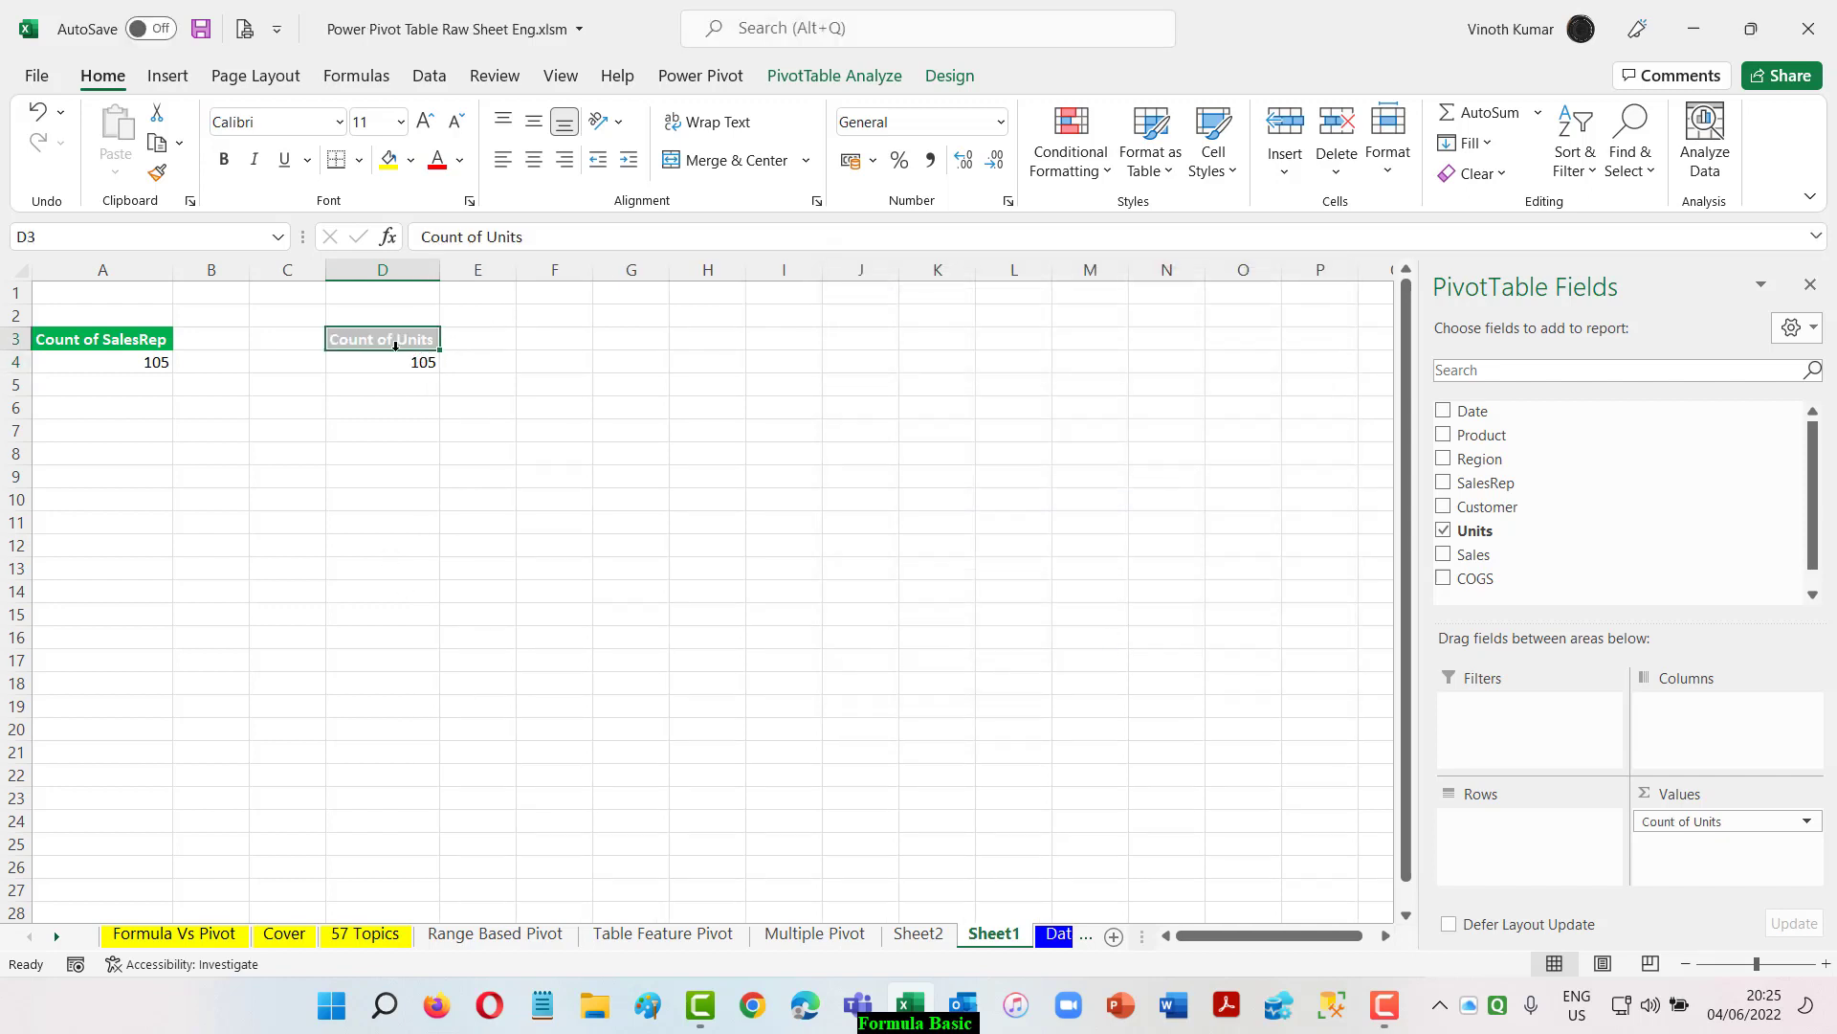
{"action": "left_click", "coordinate": [637, 456]}
{"action": "left_click_drag", "start_coordinate": [382, 340], "coordinate": [383, 363]}
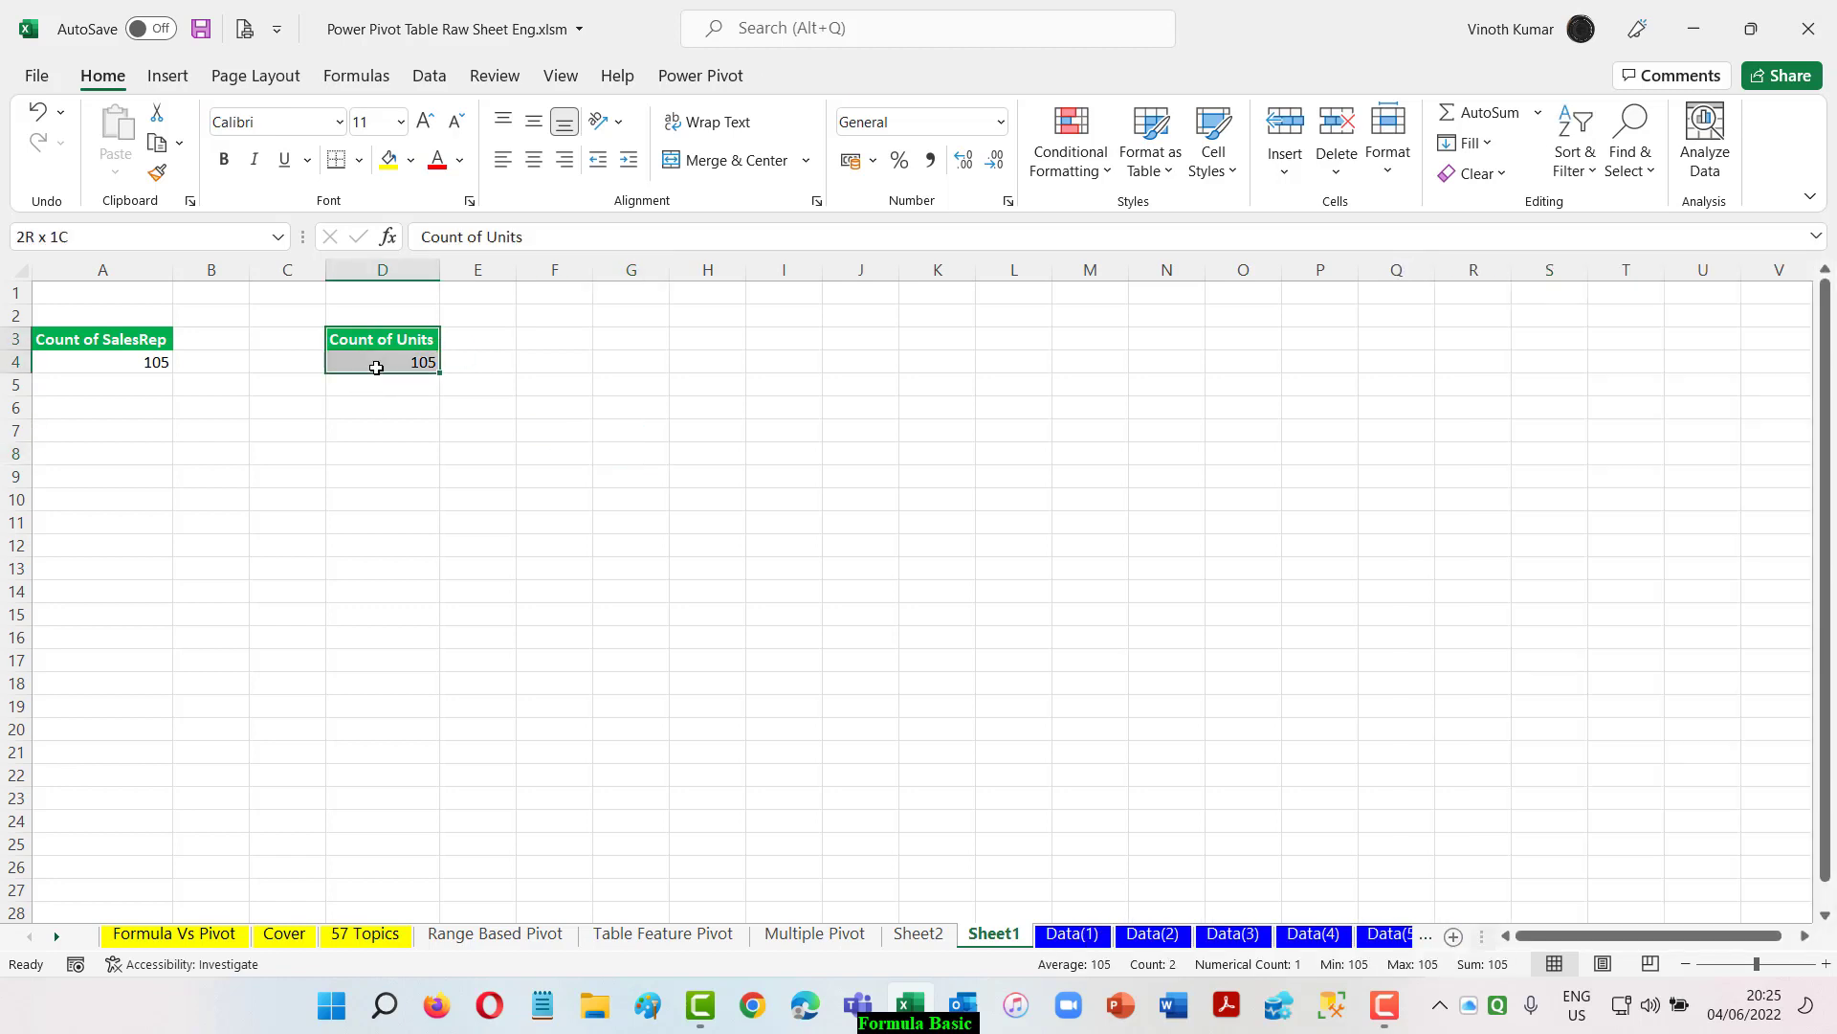
{"action": "key", "text": "ctrl+c"}
{"action": "left_click", "coordinate": [555, 339]}
{"action": "key", "text": "ctrl+v"}
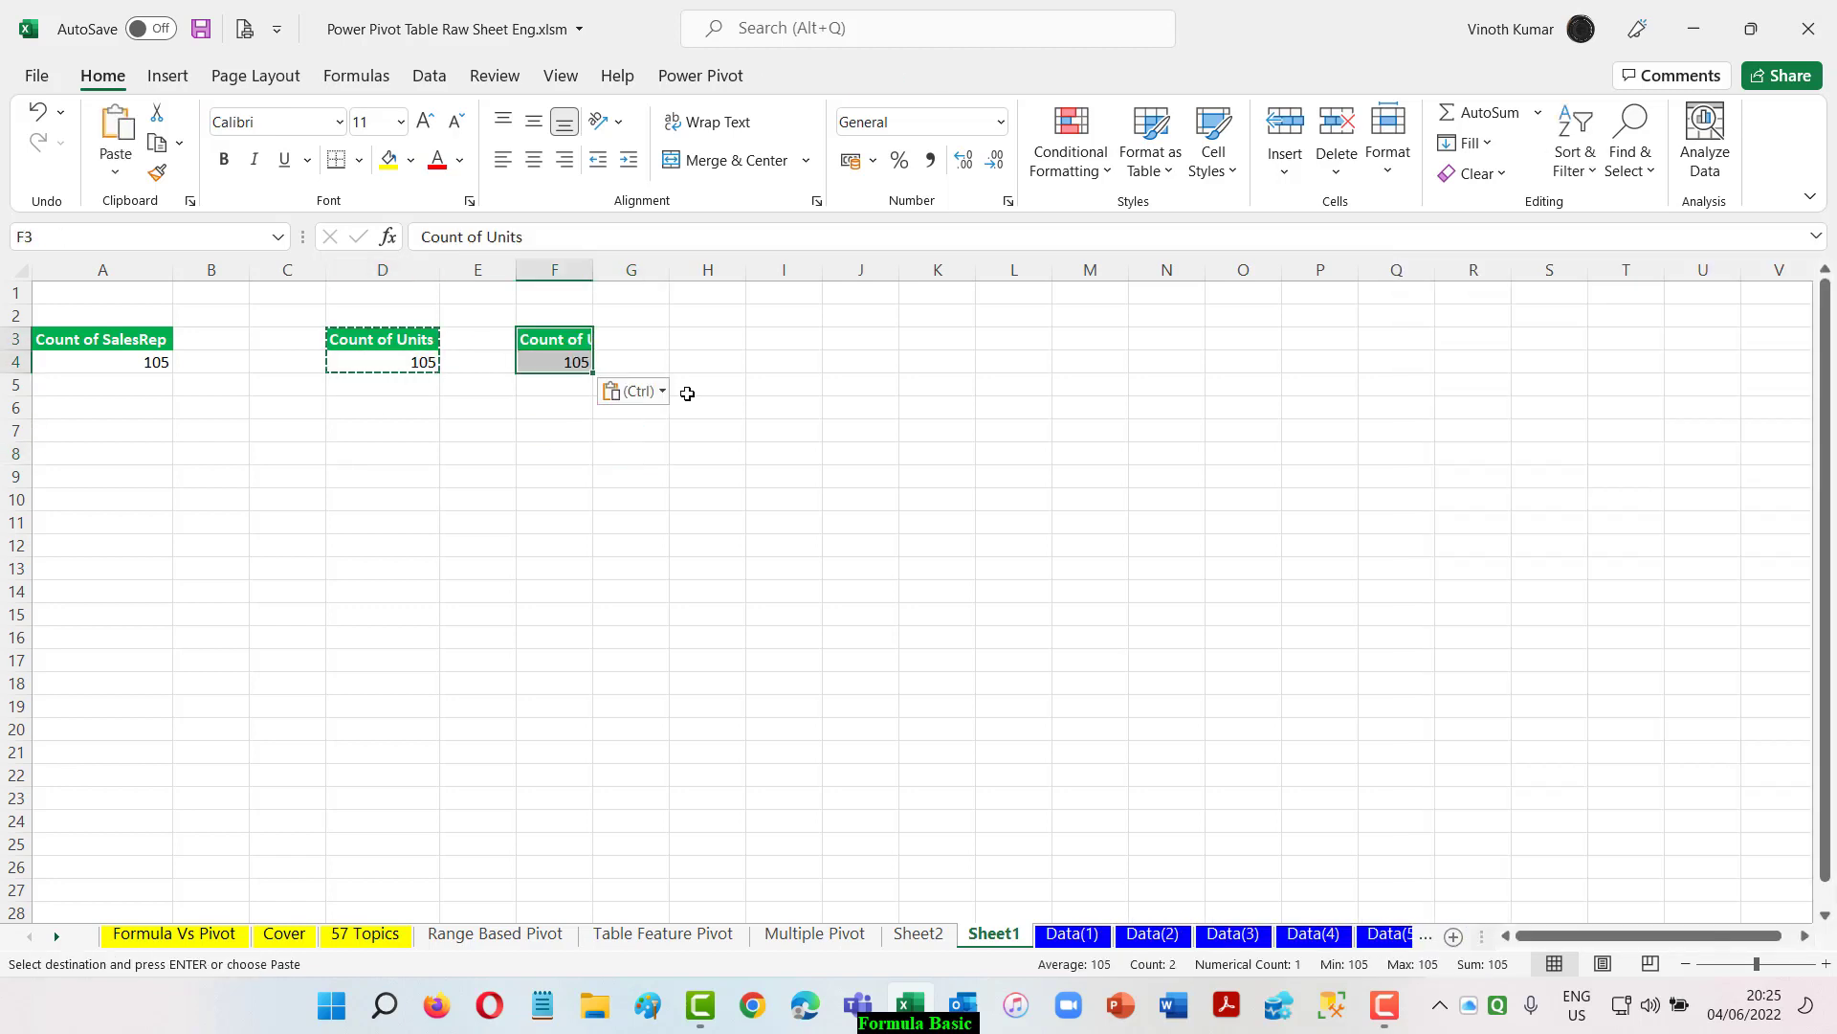
Step: Summarize the Units value in the PivotTable at F3 by Count Numbers and compare it with the one at D3
{"action": "right_click", "coordinate": [559, 340]}
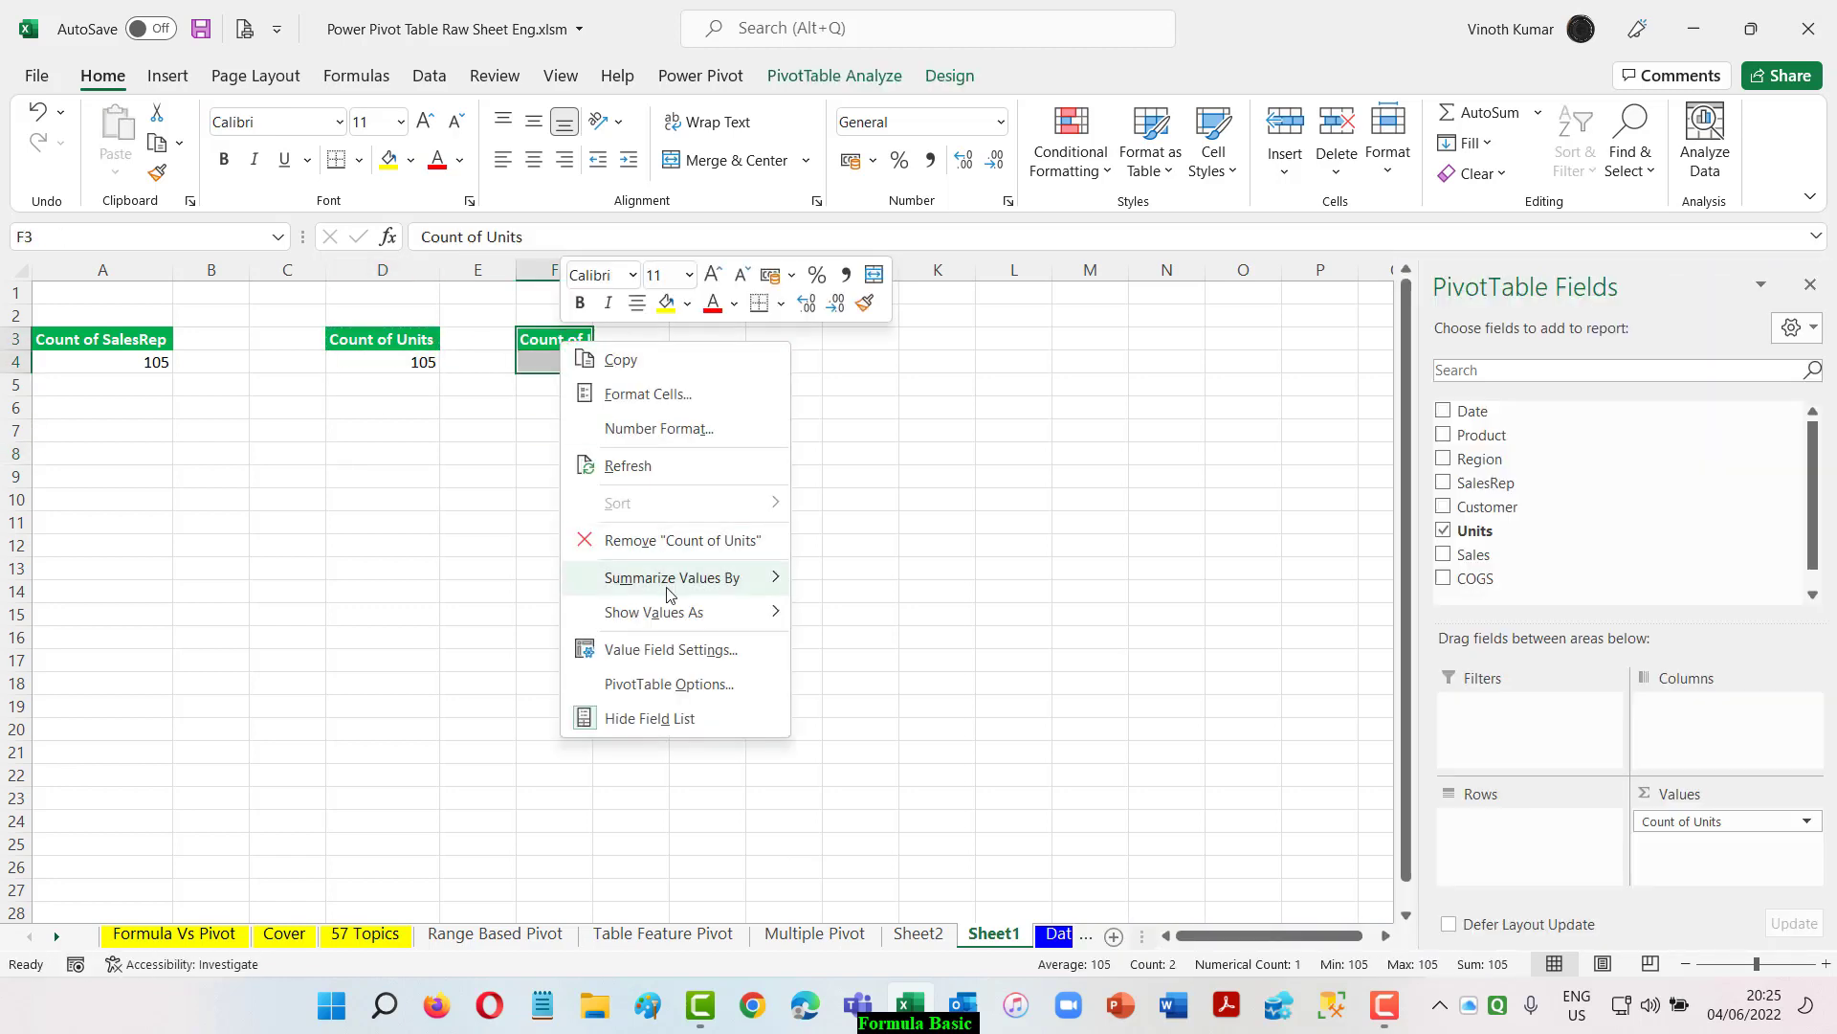
{"action": "mouse_move", "coordinate": [670, 579]}
{"action": "left_click", "coordinate": [867, 824]}
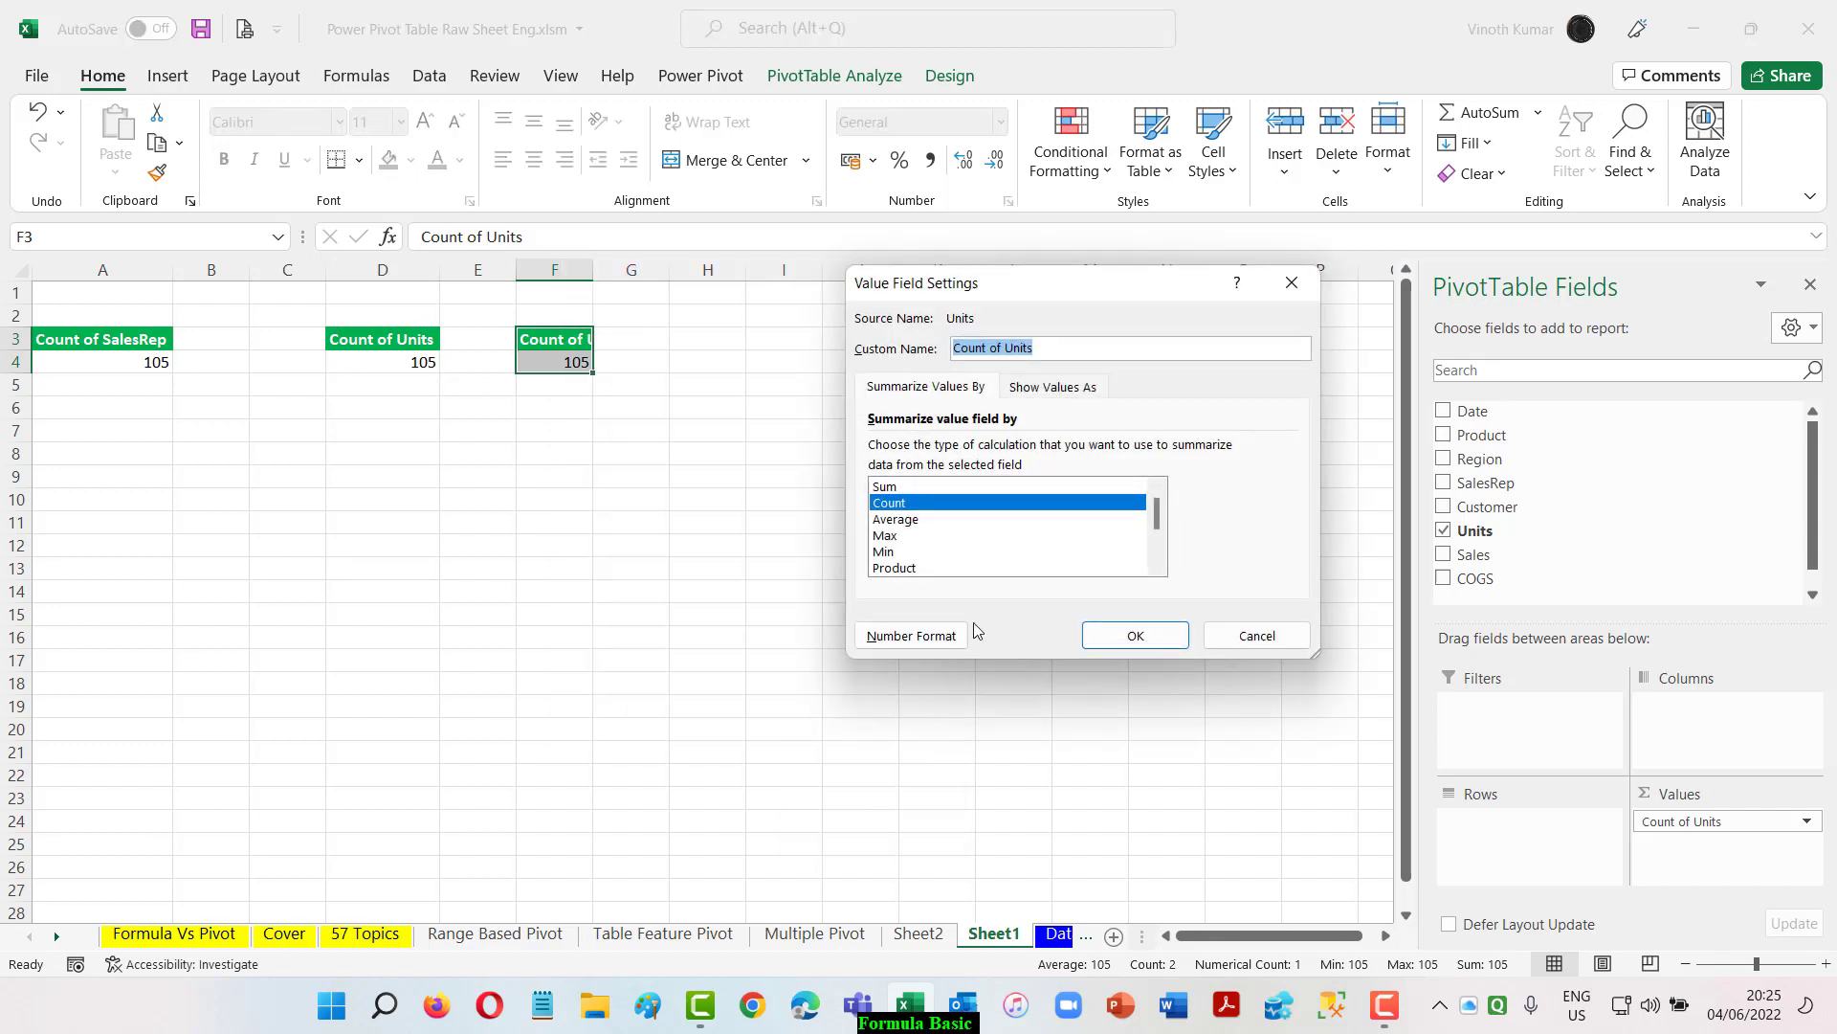
{"action": "scroll", "coordinate": [1146, 521], "scroll_direction": "down", "scroll_amount": 1}
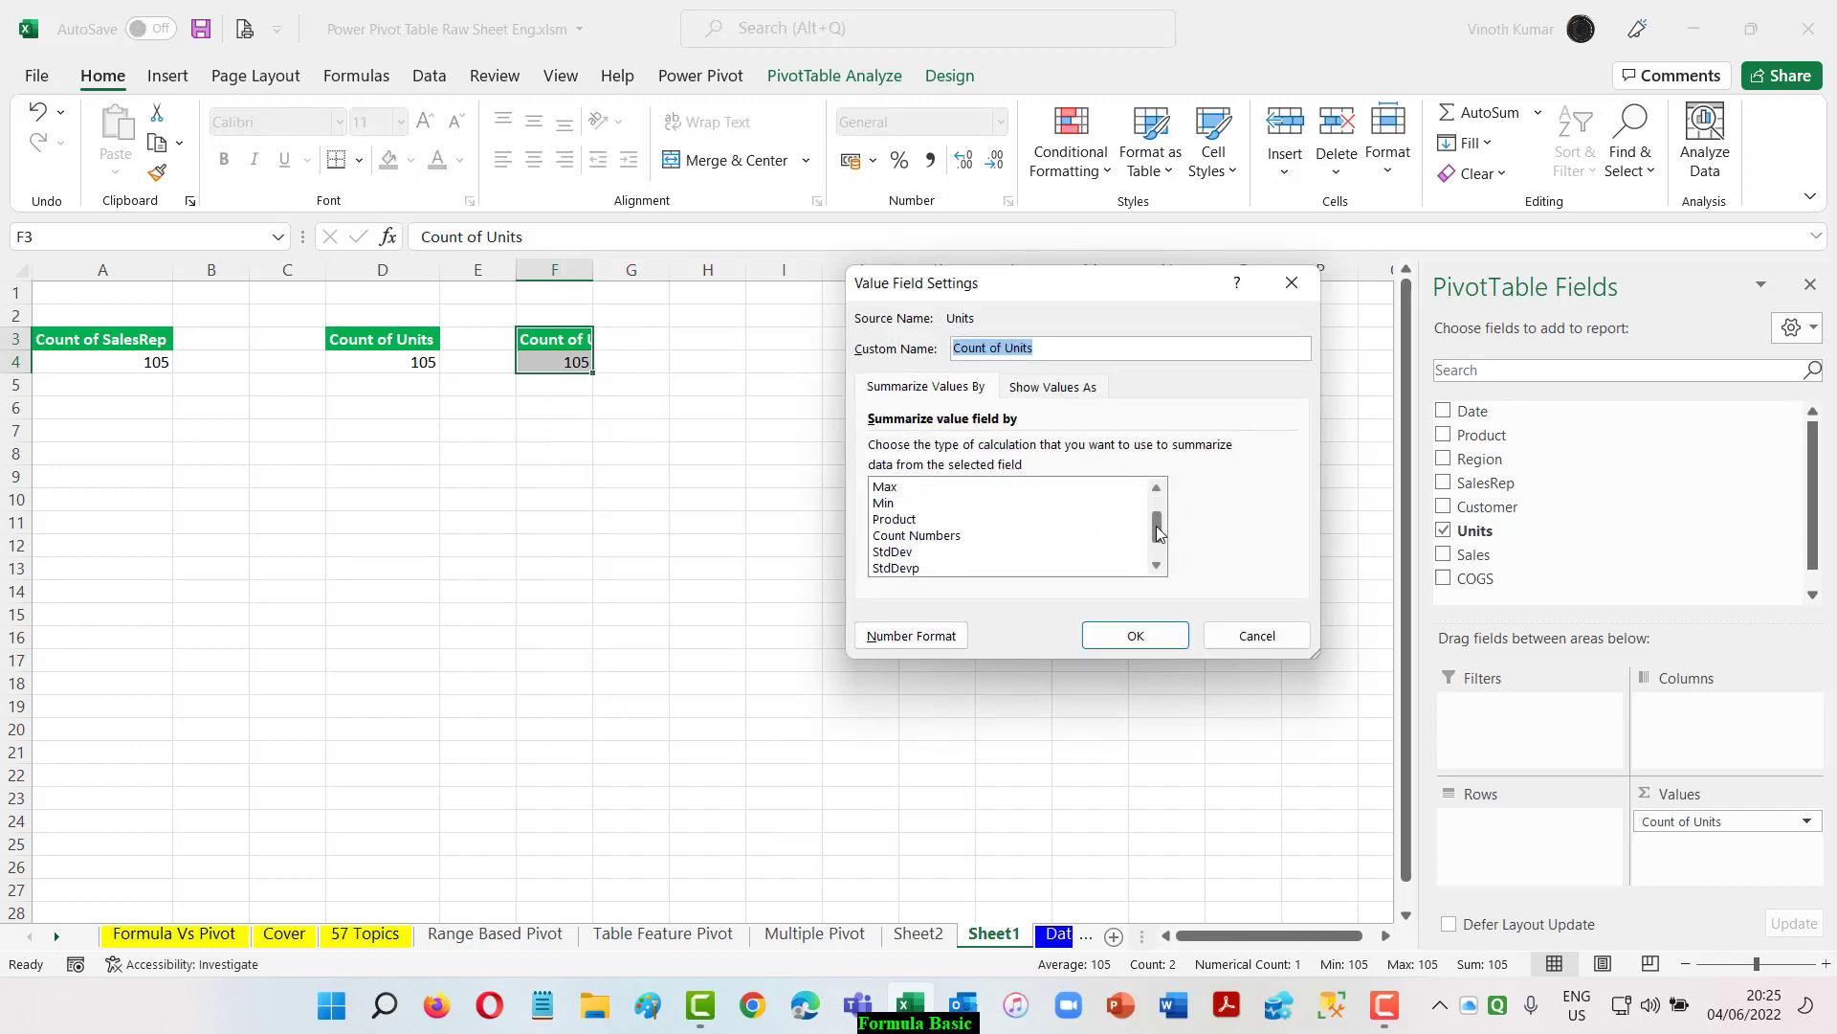
{"action": "left_click", "coordinate": [962, 536]}
{"action": "left_click", "coordinate": [1136, 635]}
{"action": "left_click", "coordinate": [957, 613]}
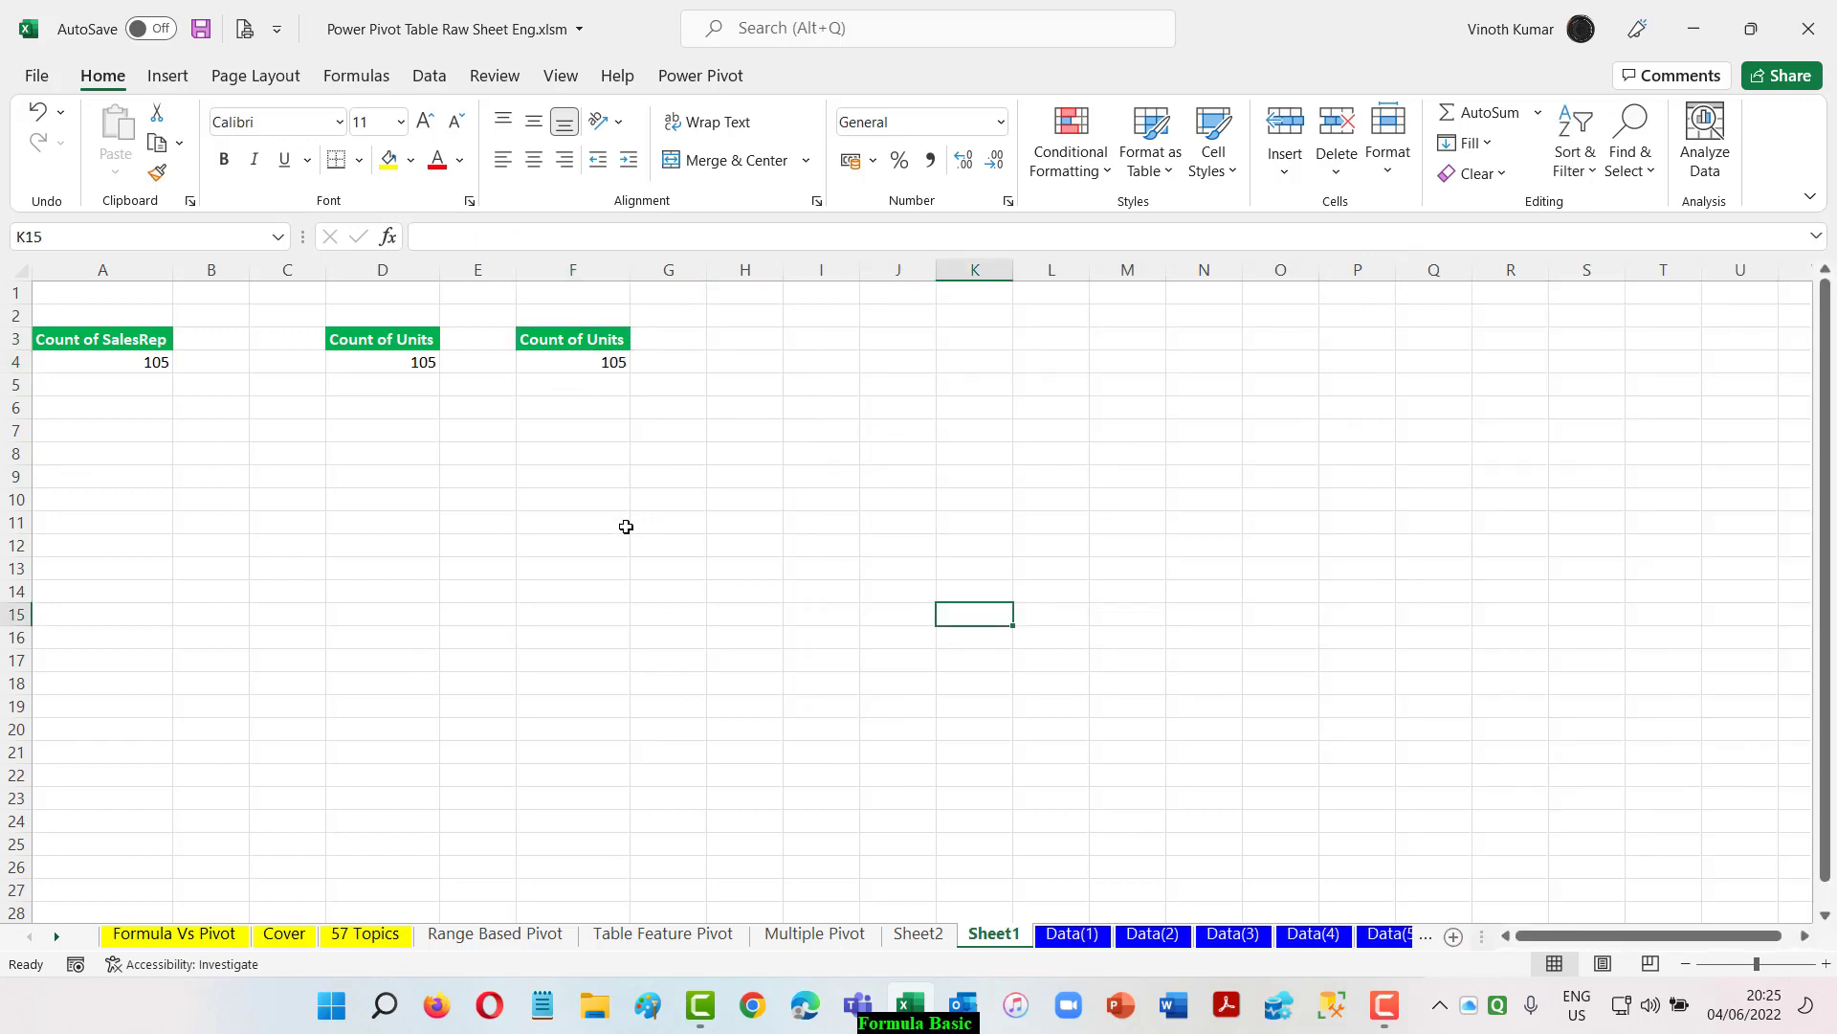
{"action": "left_click", "coordinate": [557, 356]}
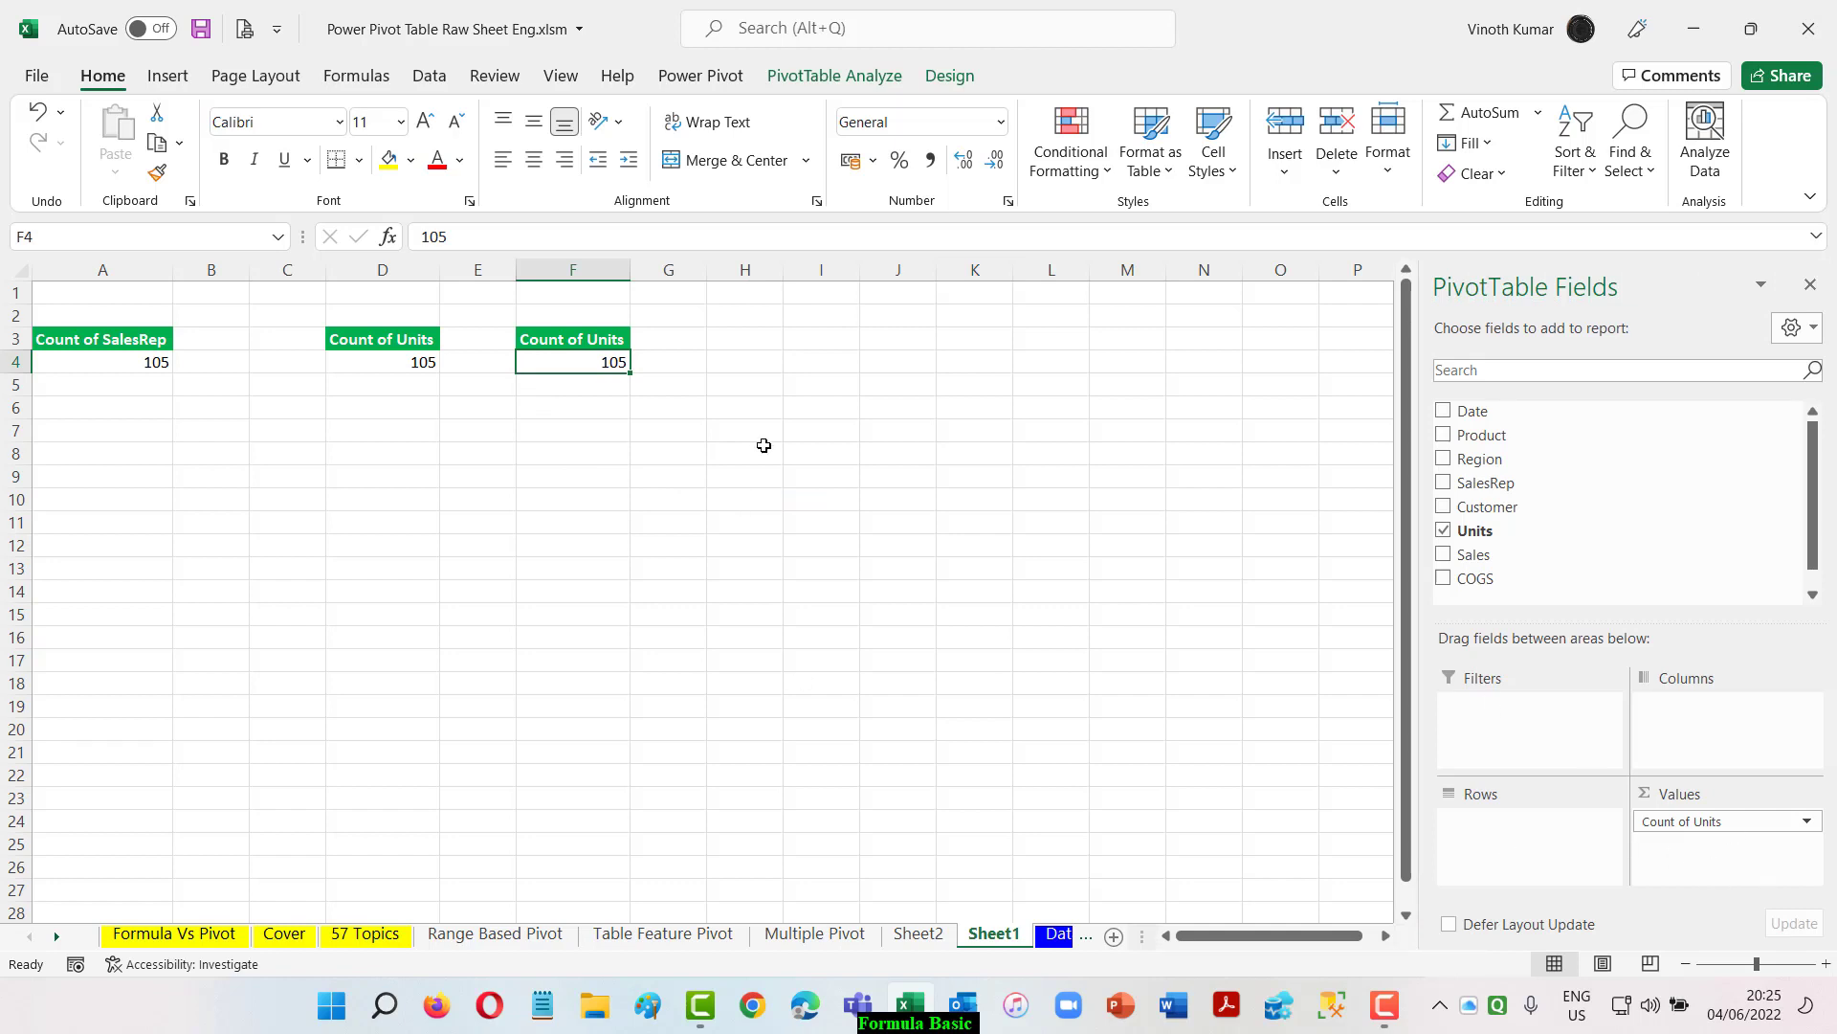
{"action": "left_click", "coordinate": [420, 345]}
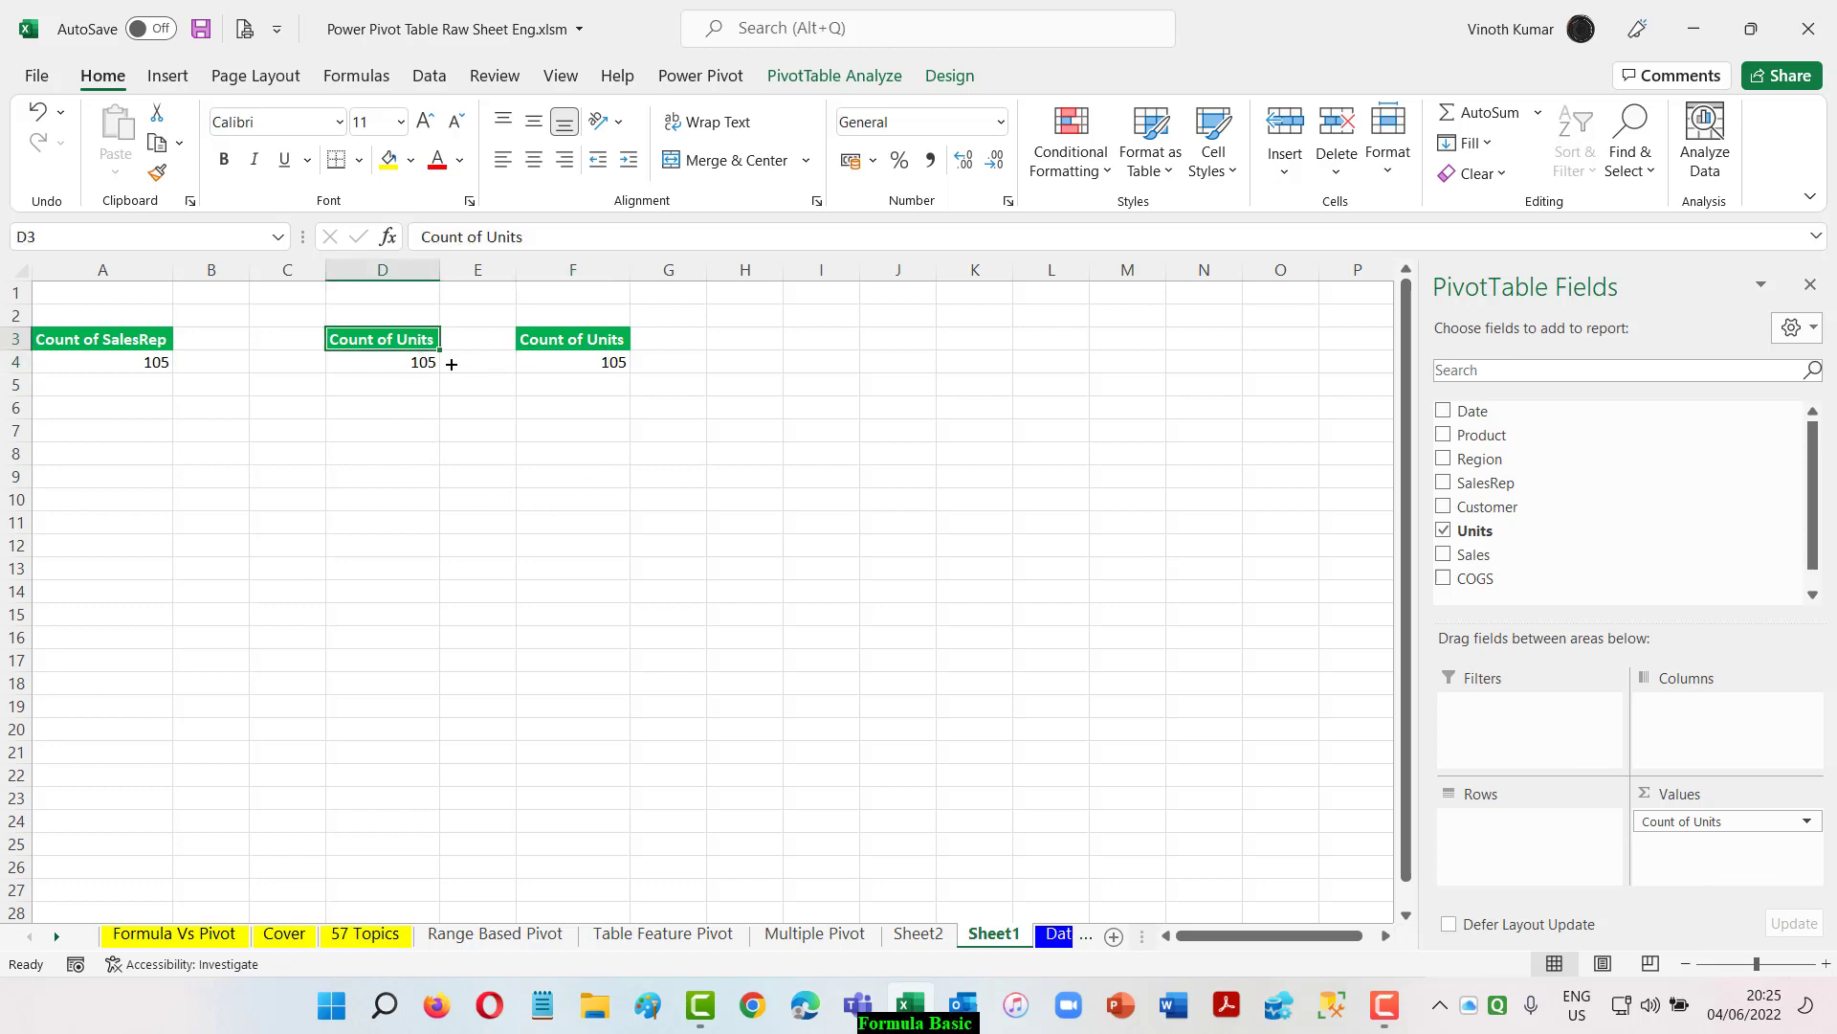
Step: Enter the labels Count in cell I3 and Counta in cell I4
{"action": "left_click", "coordinate": [572, 338]}
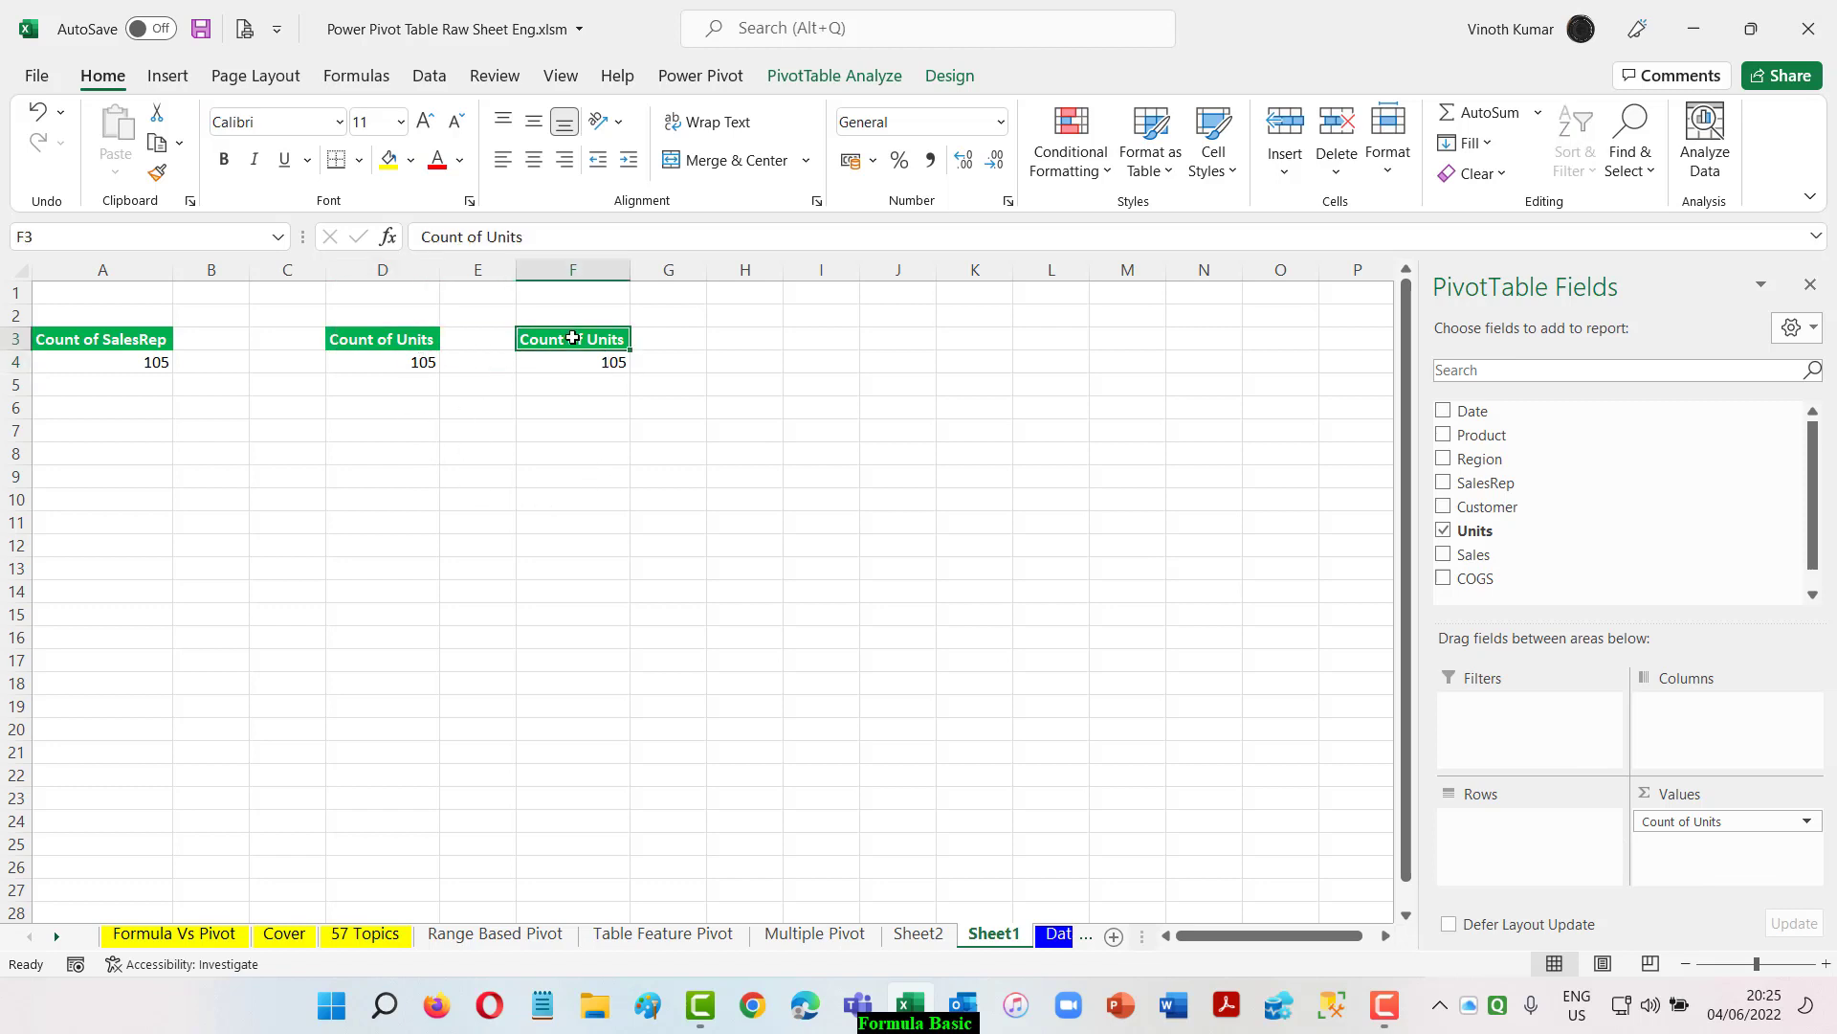
{"action": "key", "text": "Right"}
{"action": "key", "text": "Right"}
{"action": "key", "text": "Right"}
{"action": "type", "text": "C"}
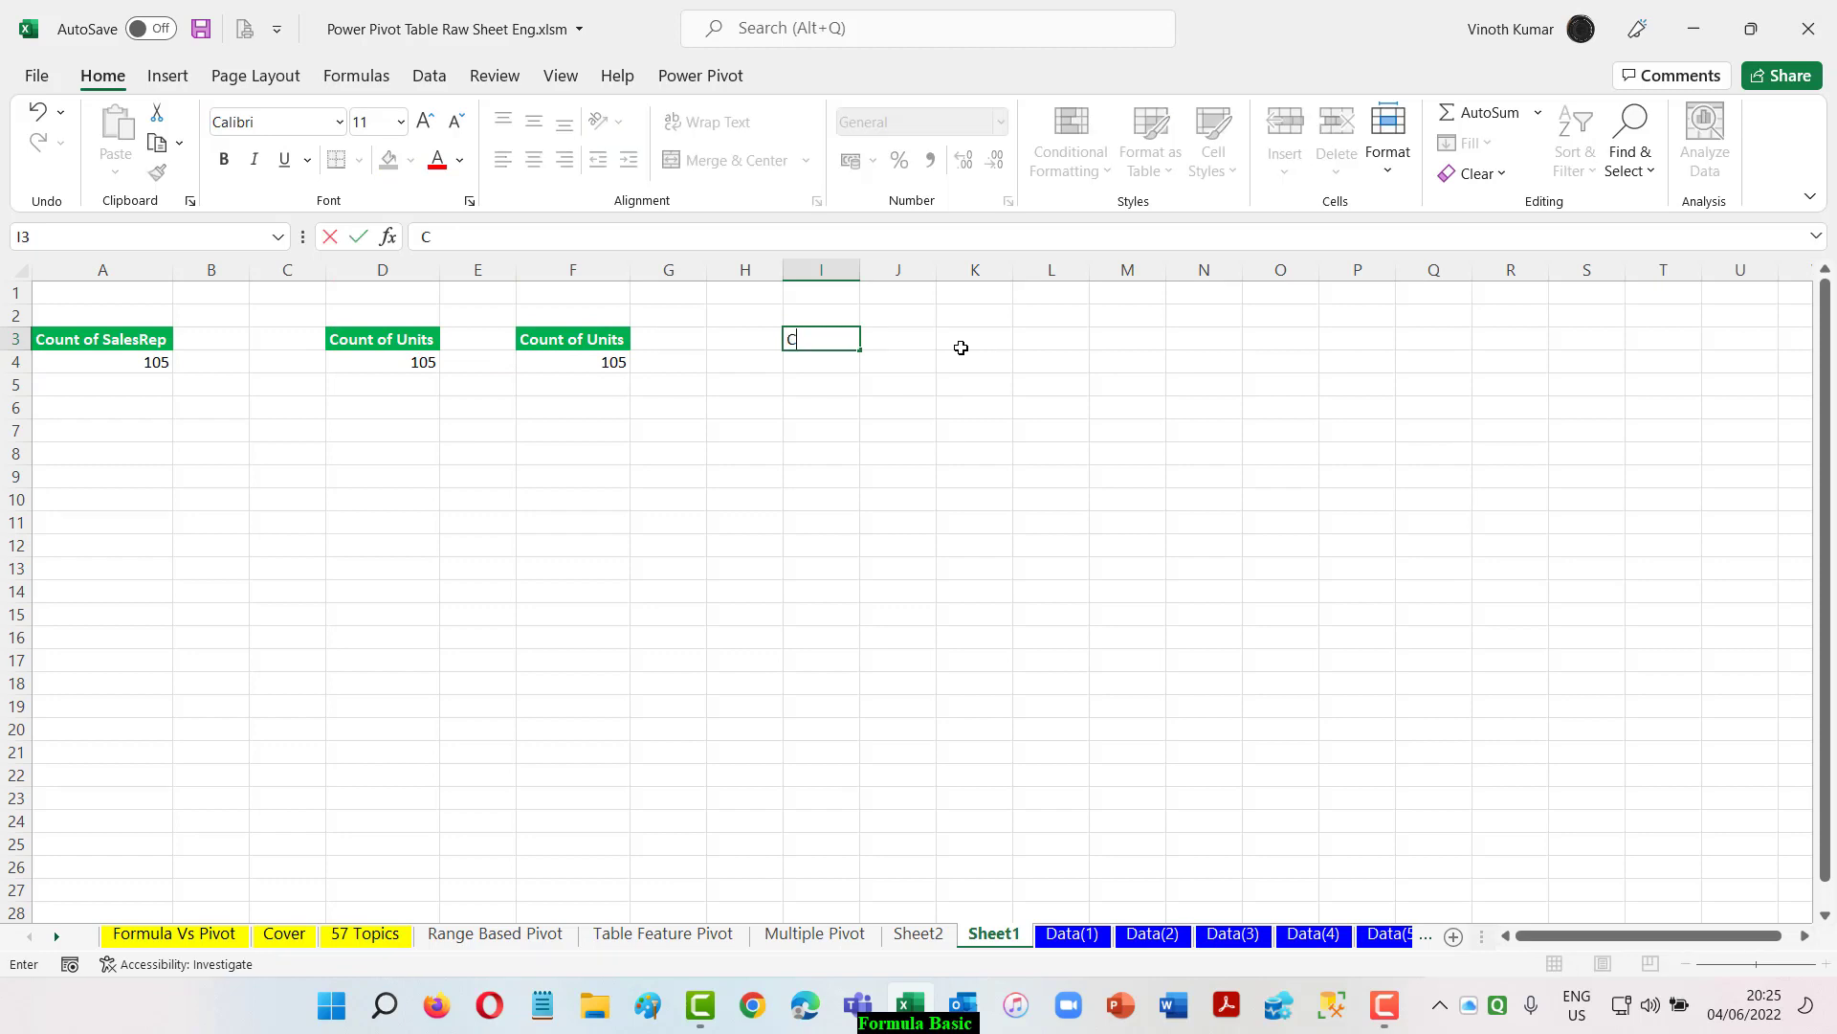
{"action": "type", "text": "ount"}
{"action": "key", "text": "Return"}
{"action": "type", "text": "Cou"}
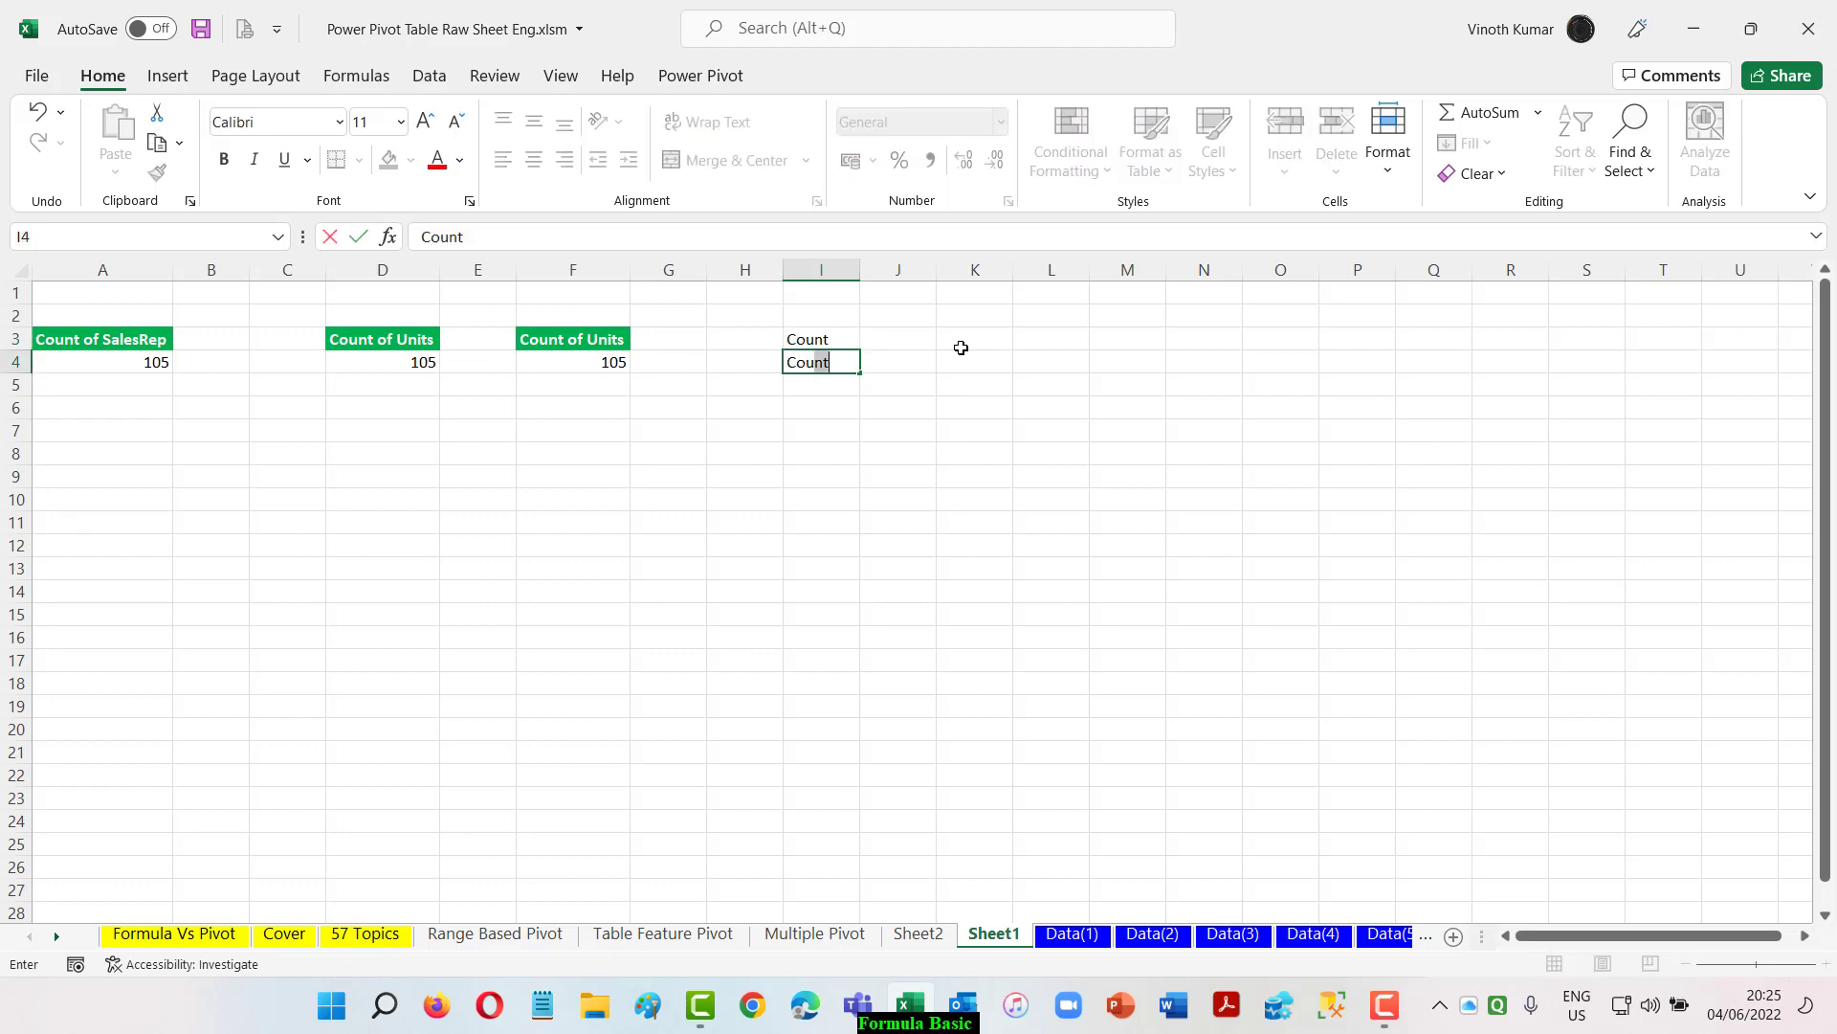
{"action": "type", "text": "nta"}
{"action": "key", "text": "Up"}
Step: Enter the sample numbers 1, 23 and 2 in cells K3 to K5
{"action": "key", "text": "Right"}
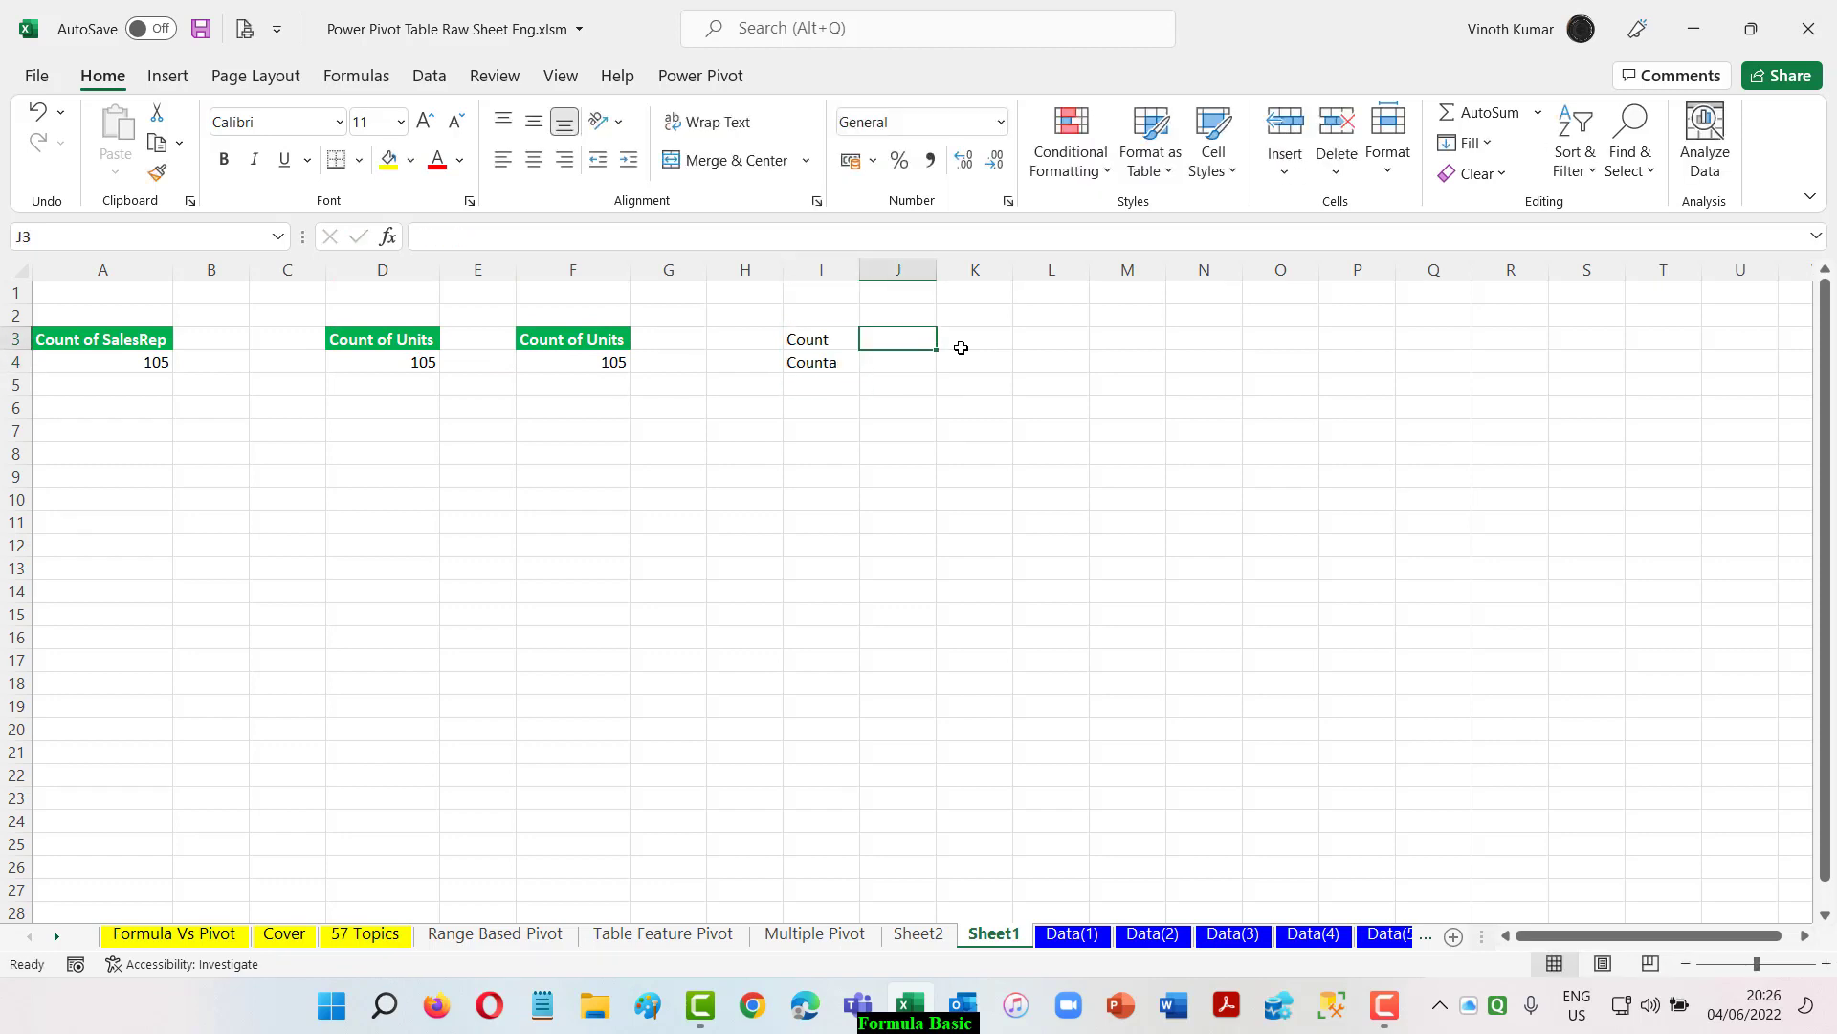
{"action": "key", "text": "Right"}
{"action": "type", "text": "1"}
{"action": "key", "text": "Return"}
{"action": "type", "text": "23"}
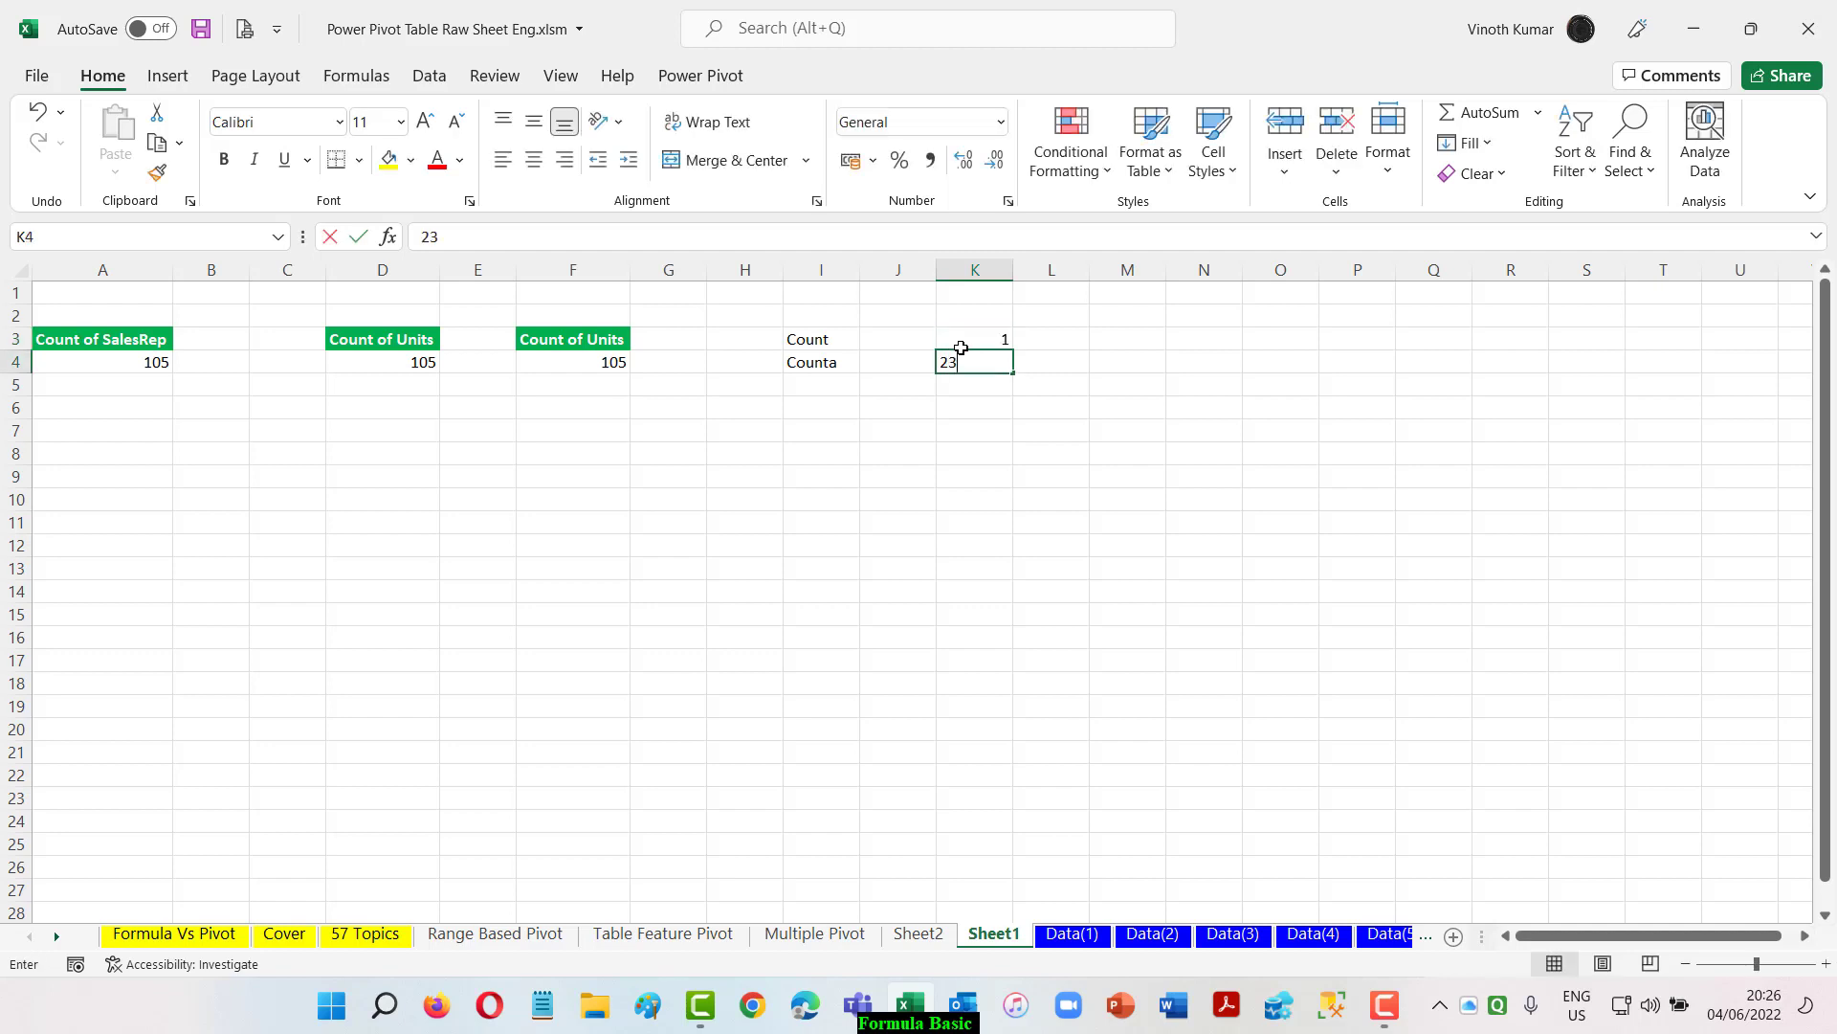
{"action": "key", "text": "Return"}
{"action": "type", "text": "2"}
{"action": "key", "text": "Return"}
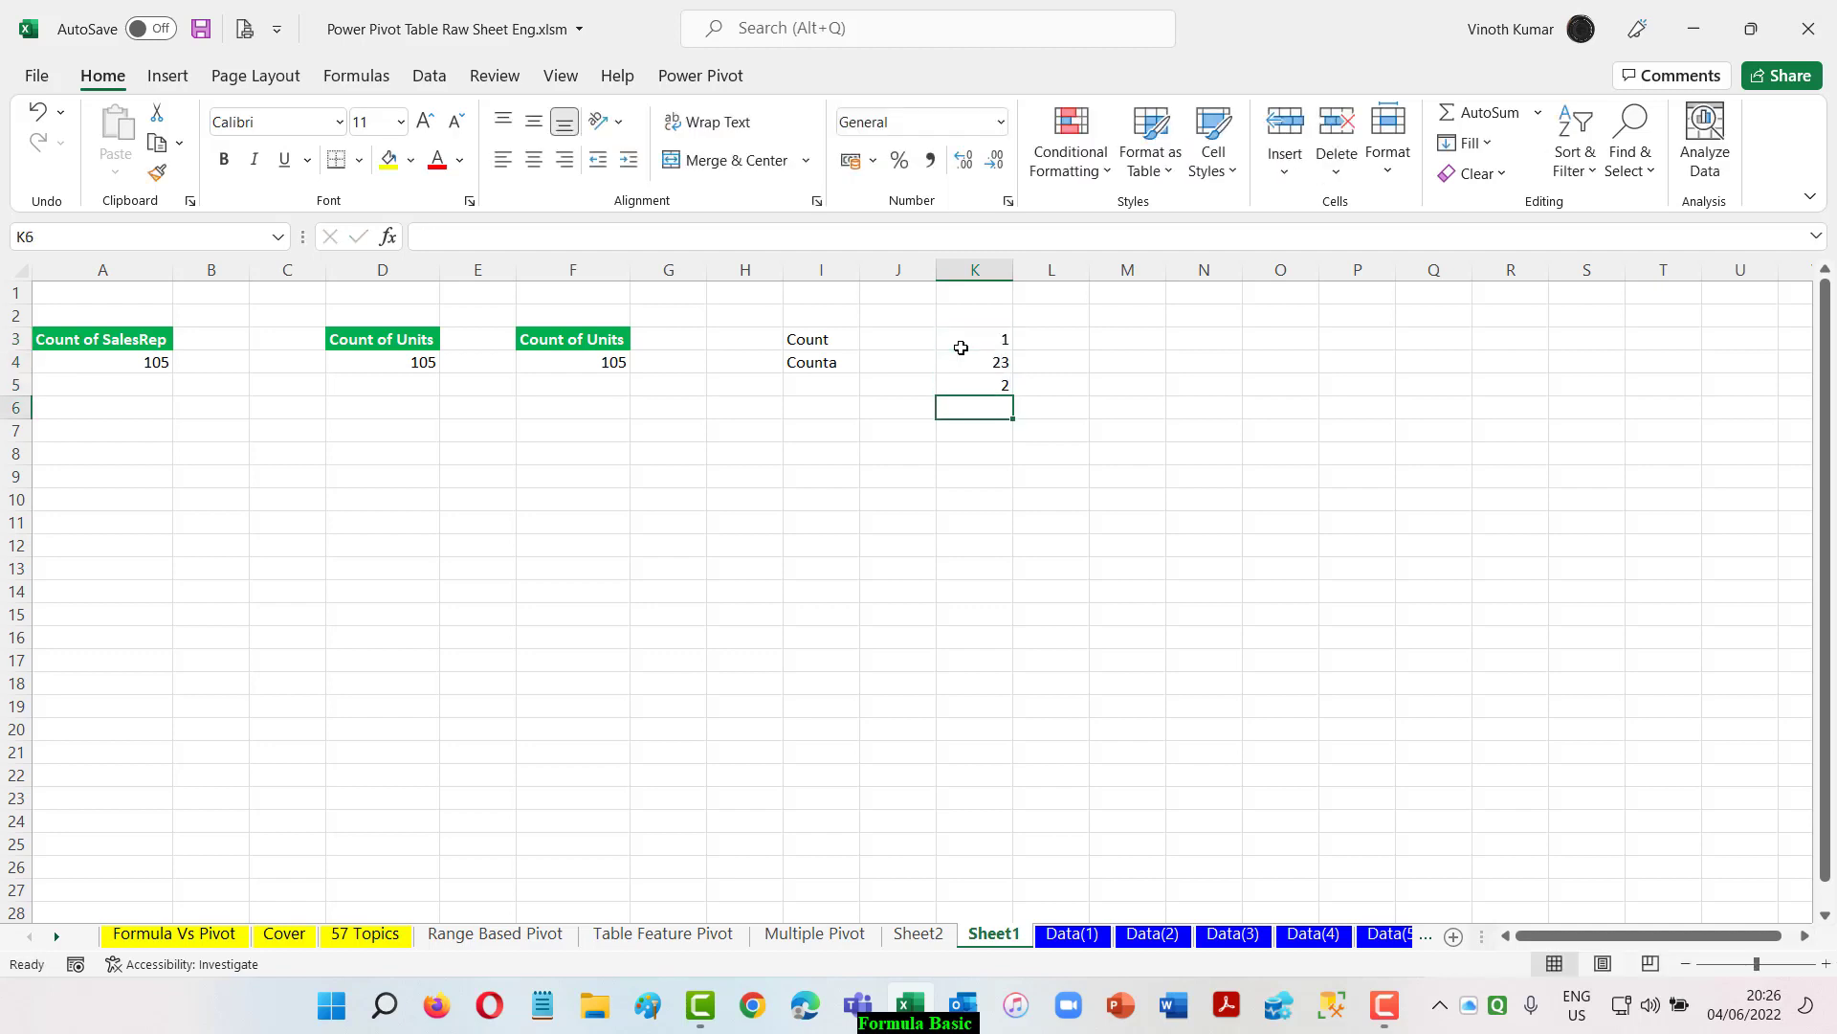
Step: Enter the numbers 3 and 4 in cells K6 and K7 and the text AA in cell K8
{"action": "type", "text": "3"}
{"action": "key", "text": "Return"}
{"action": "type", "text": "4"}
{"action": "key", "text": "ctrl+Return"}
{"action": "key", "text": "Return"}
{"action": "type", "text": "AA"}
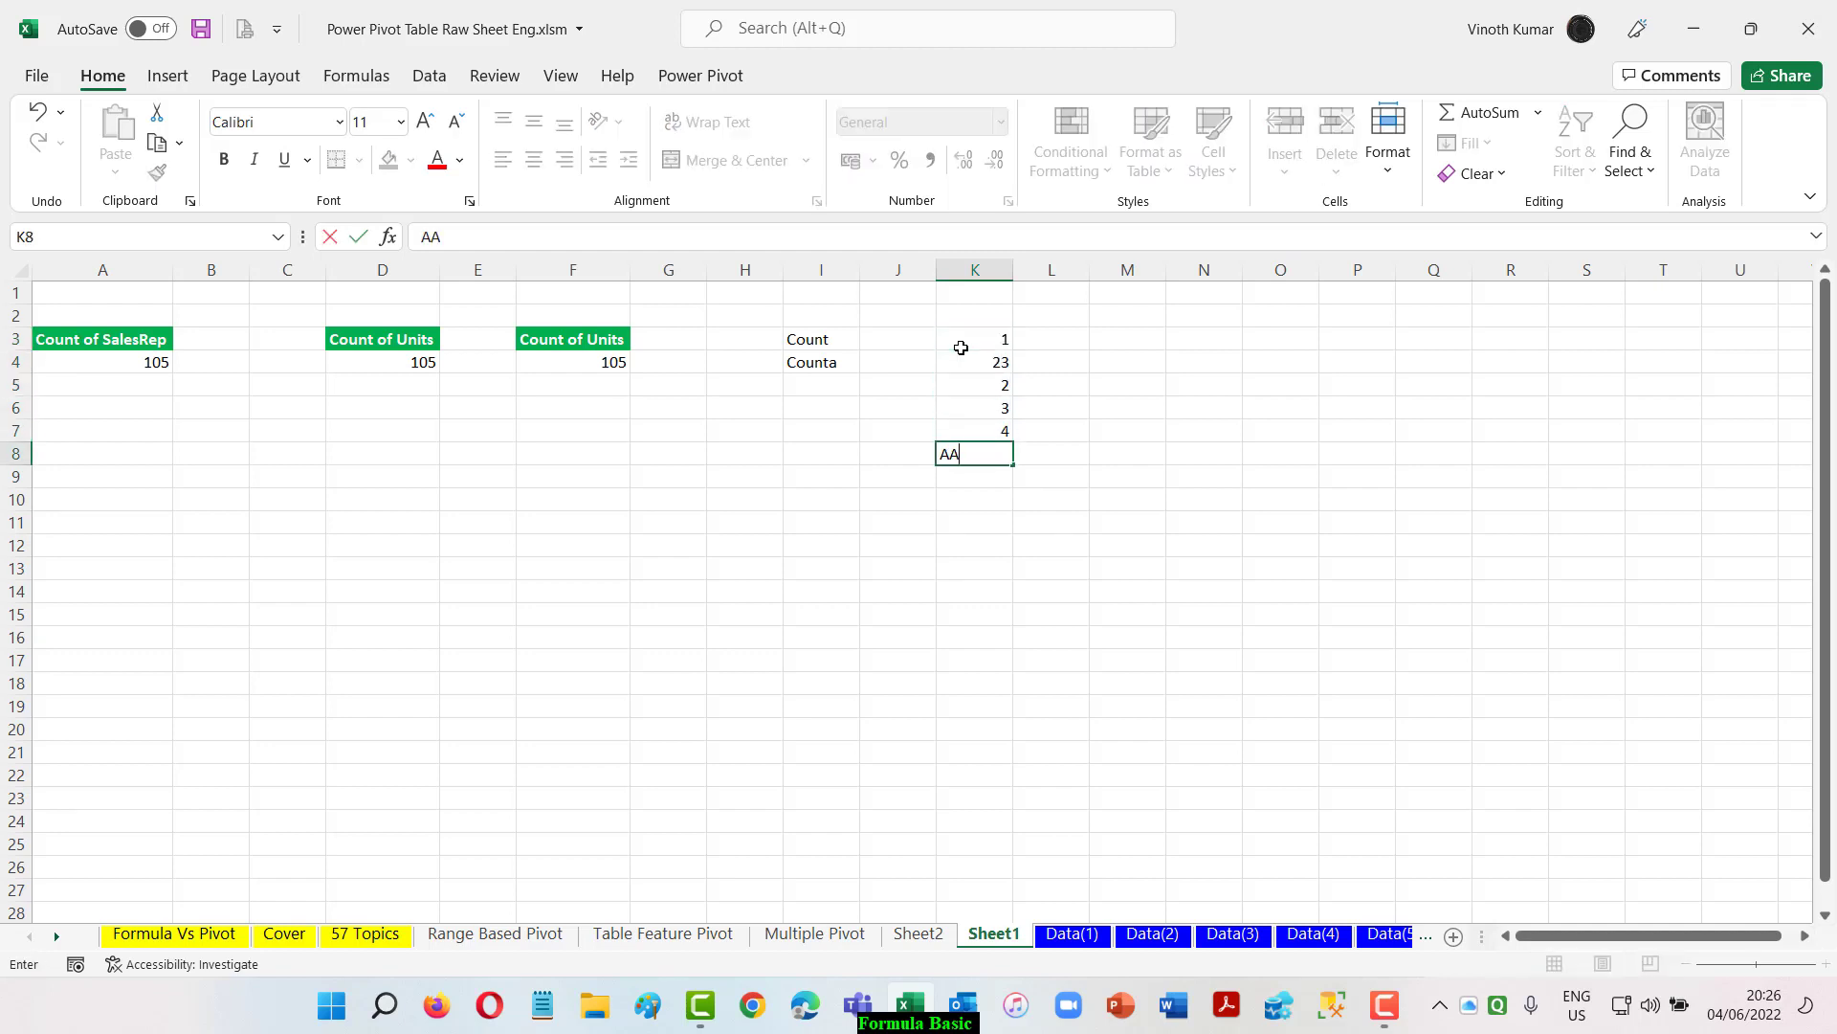
{"action": "key", "text": "Return"}
Step: Enter a COUNT formula in cell M3 that counts the numbers in K3:K8
{"action": "key", "text": "Up"}
{"action": "key", "text": "Up"}
{"action": "key", "text": "Up"}
{"action": "key", "text": "Up"}
{"action": "key", "text": "Up"}
{"action": "key", "text": "Up"}
{"action": "key", "text": "Right"}
{"action": "key", "text": "Right"}
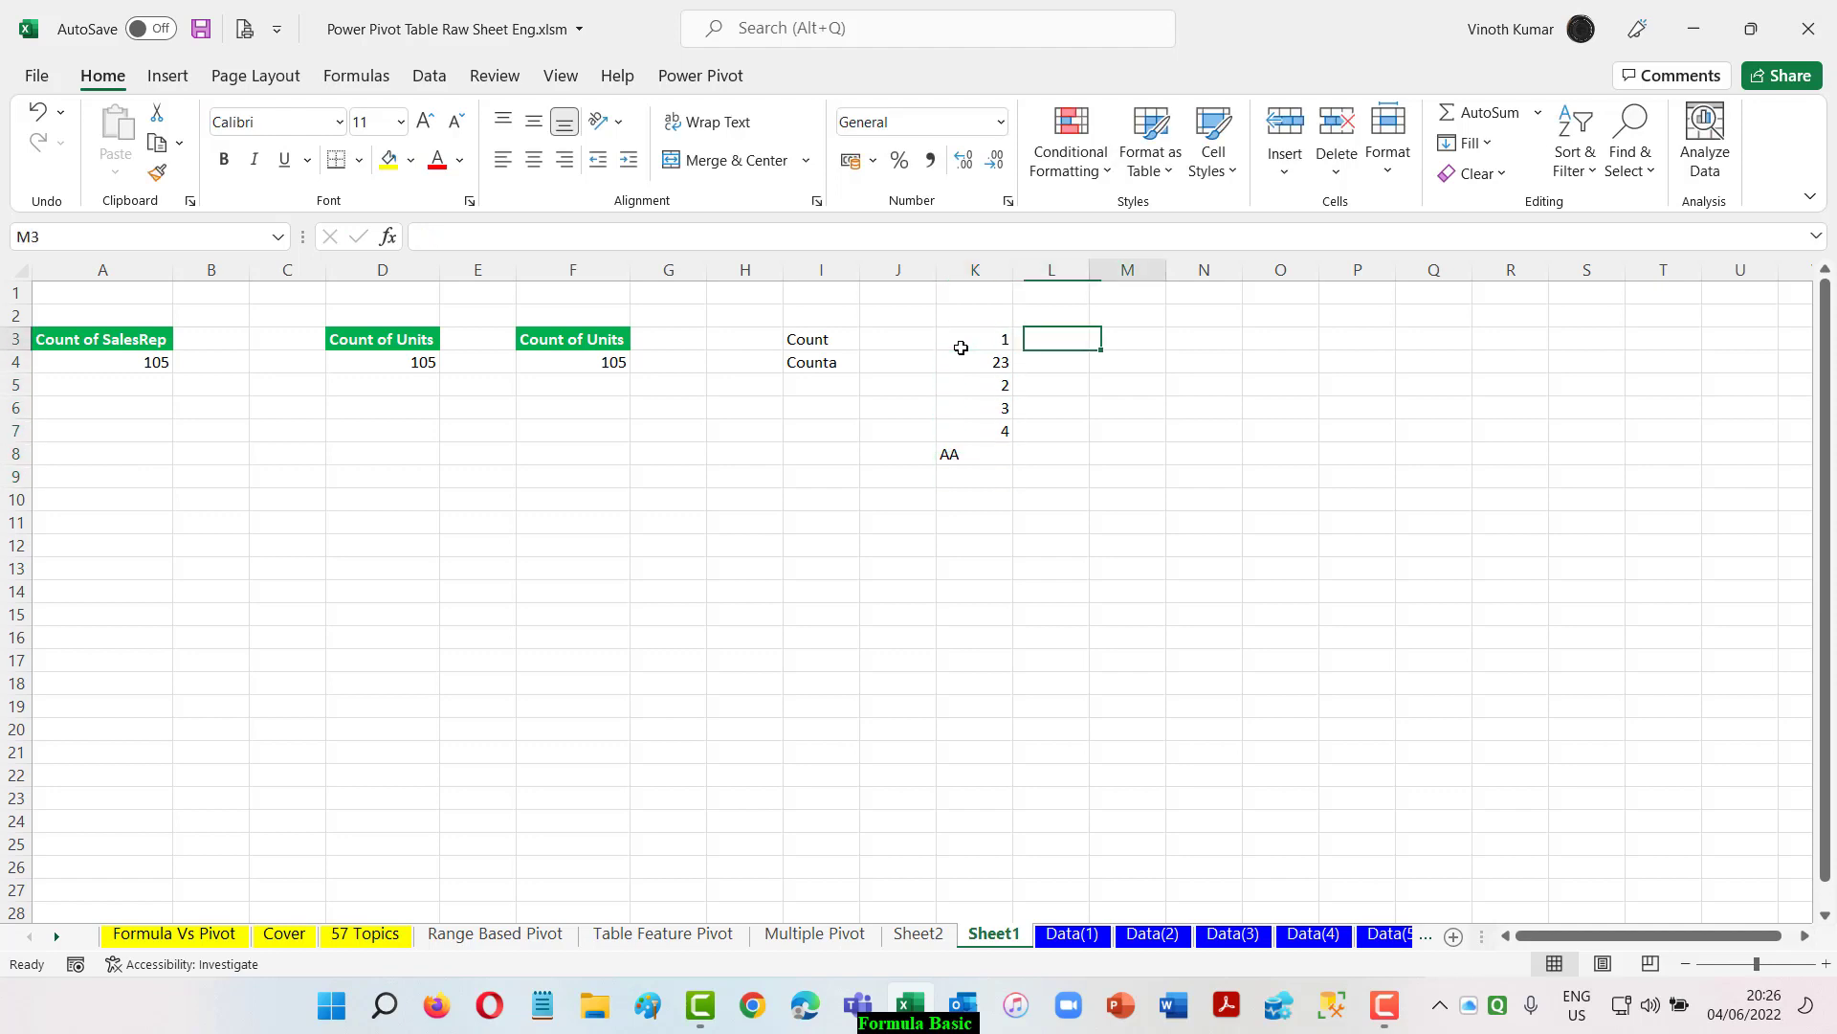
{"action": "type", "text": "=count("}
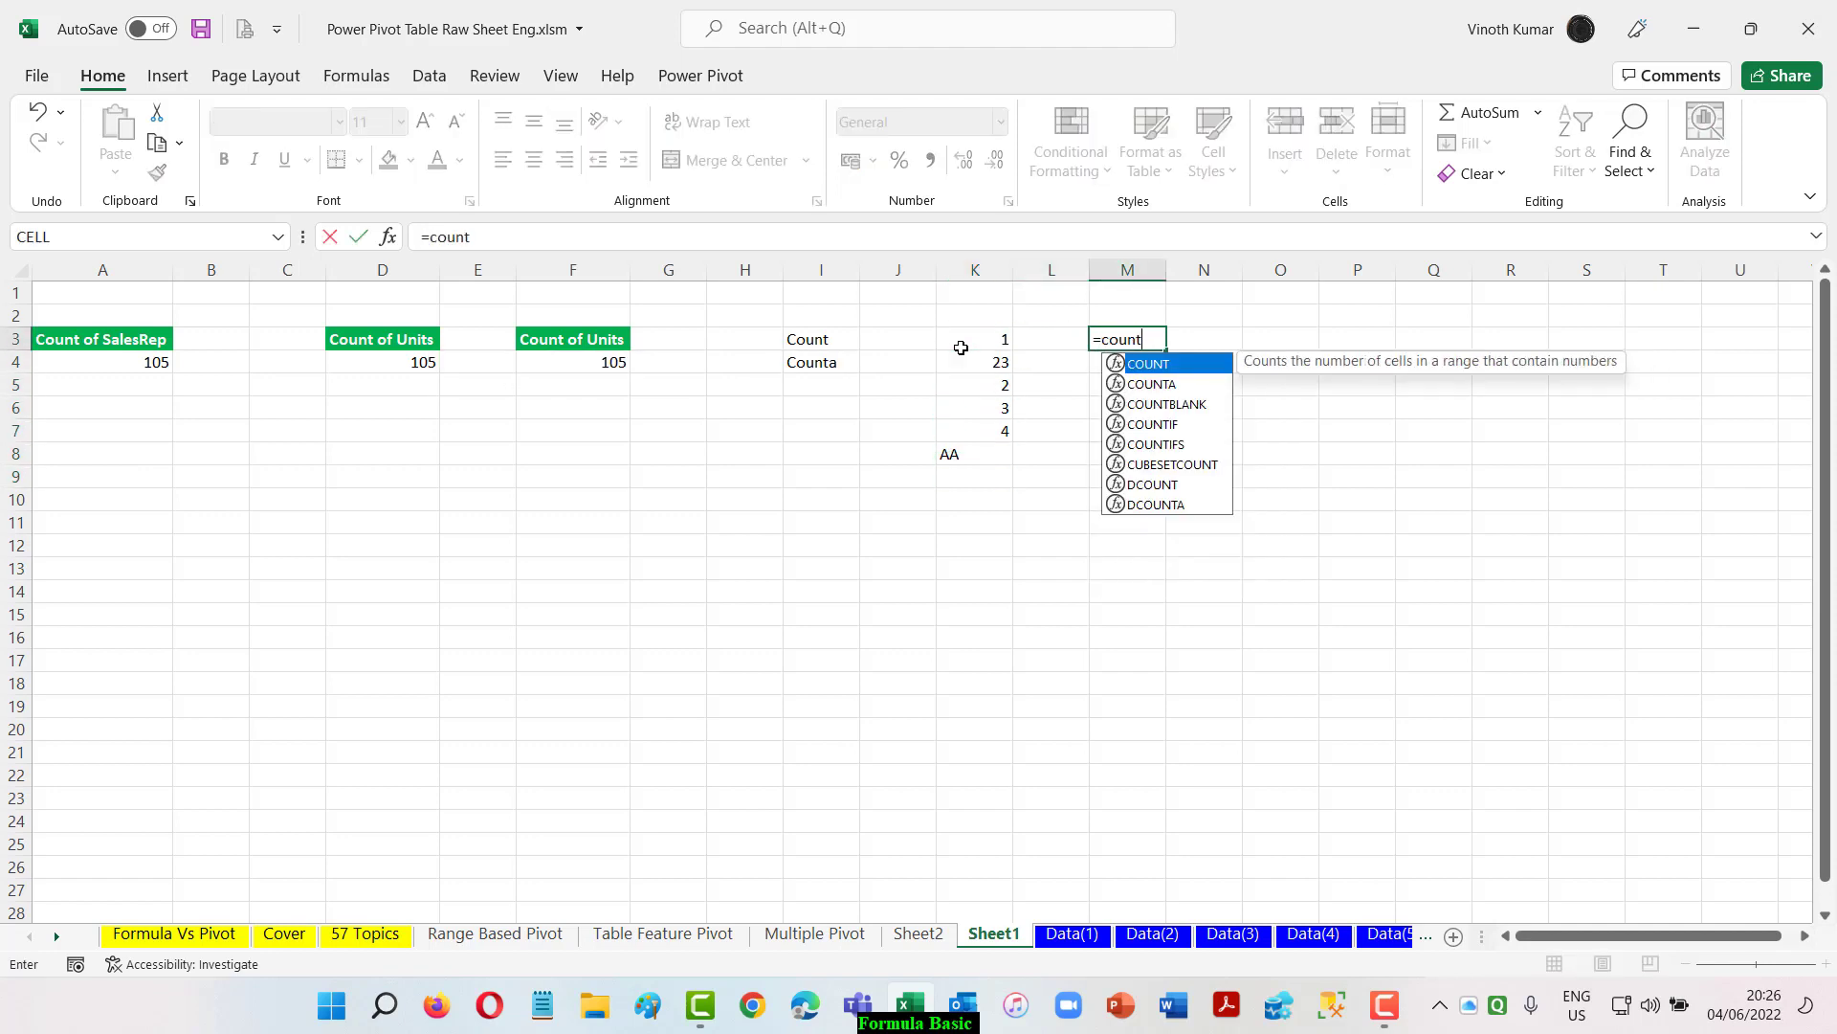
{"action": "key", "text": "Left"}
{"action": "key", "text": "Left"}
{"action": "key", "text": "shift+Down"}
{"action": "key", "text": "shift+Down"}
{"action": "key", "text": "shift+Down"}
{"action": "key", "text": "shift+Down"}
{"action": "key", "text": "shift+Down"}
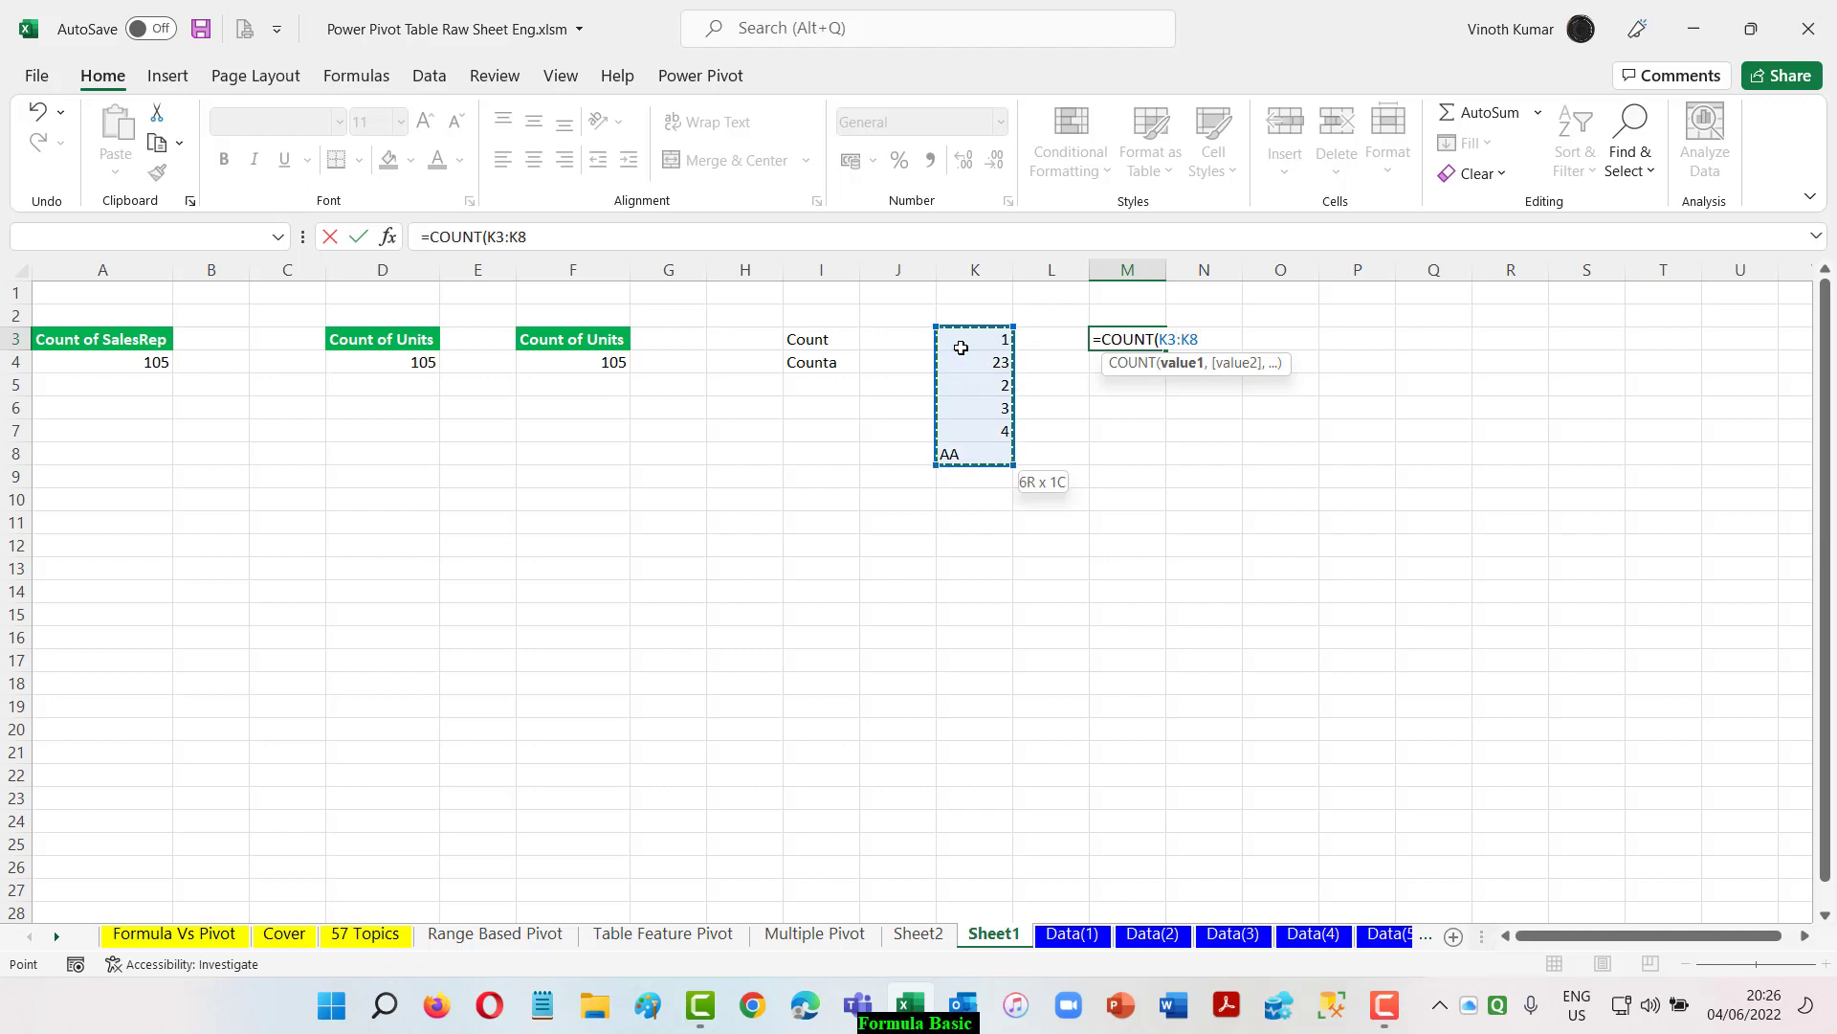
{"action": "key", "text": "Return"}
{"action": "key", "text": "Up"}
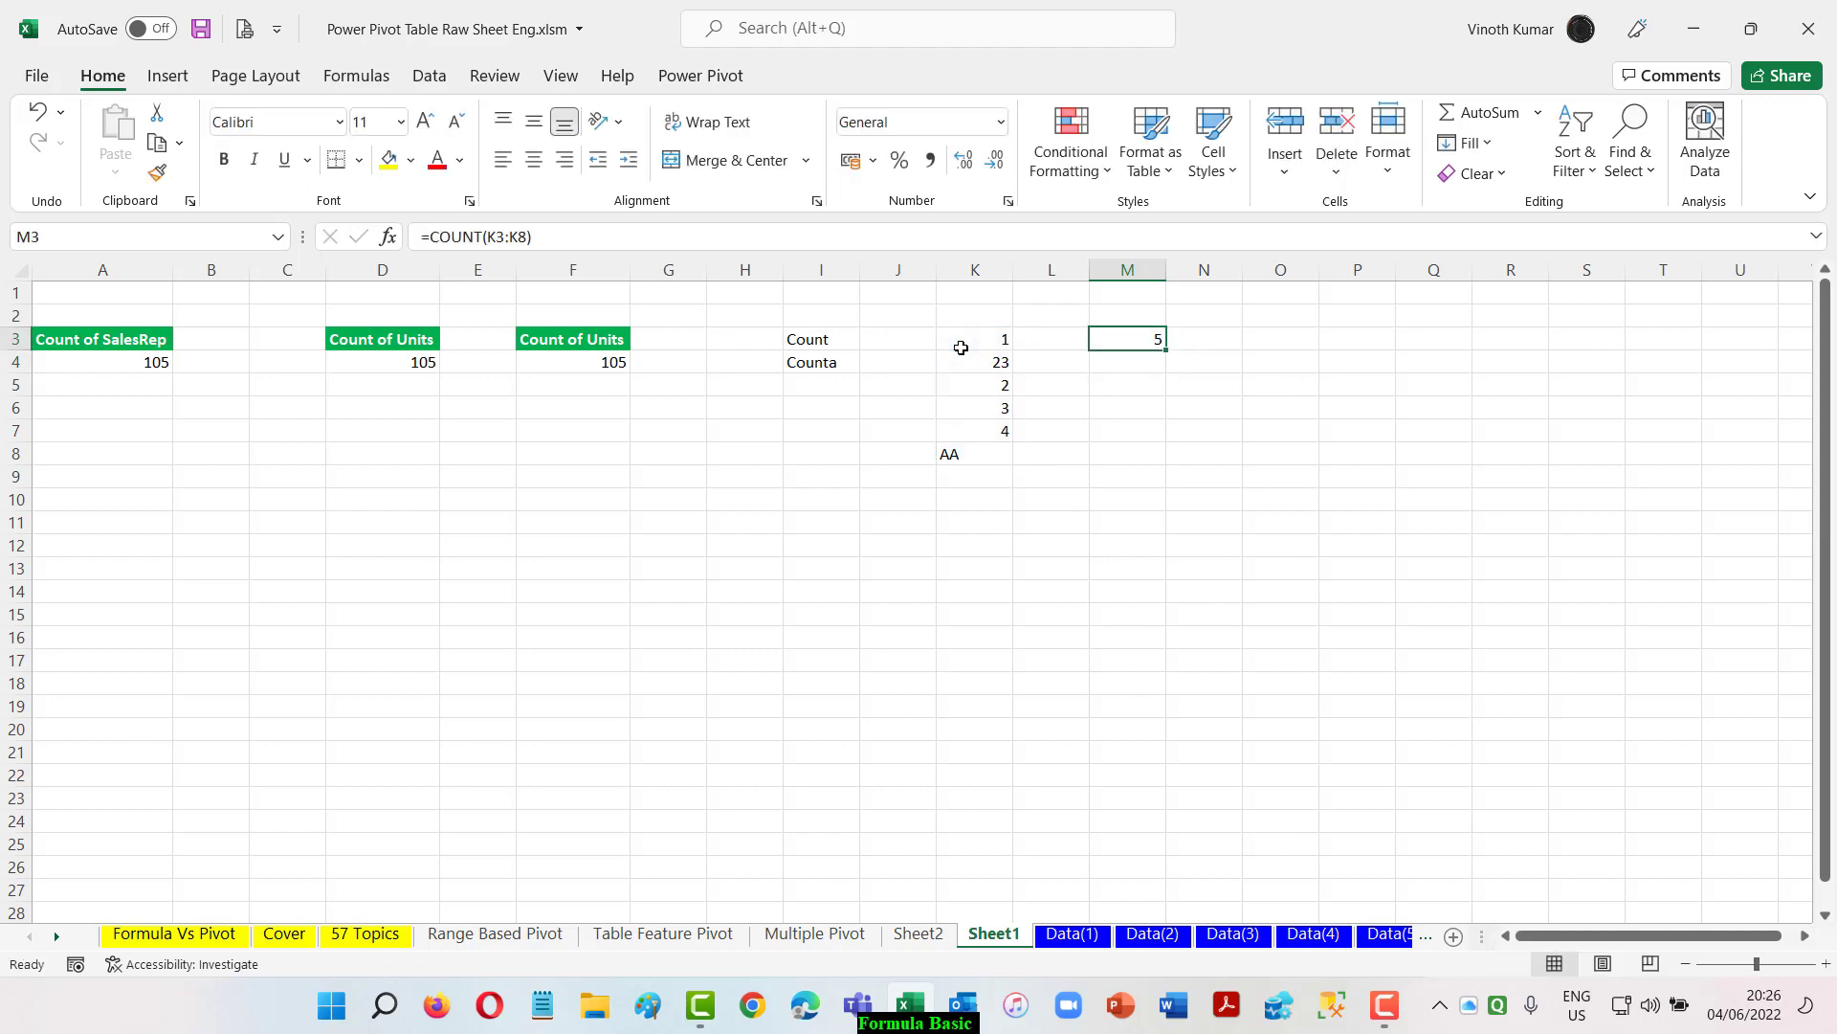
Step: Replace the sample numbers in cells K4 to K7 with 2, 3, 4 and 5
{"action": "key", "text": "Left"}
{"action": "key", "text": "Left"}
{"action": "key", "text": "Down"}
{"action": "type", "text": "2"}
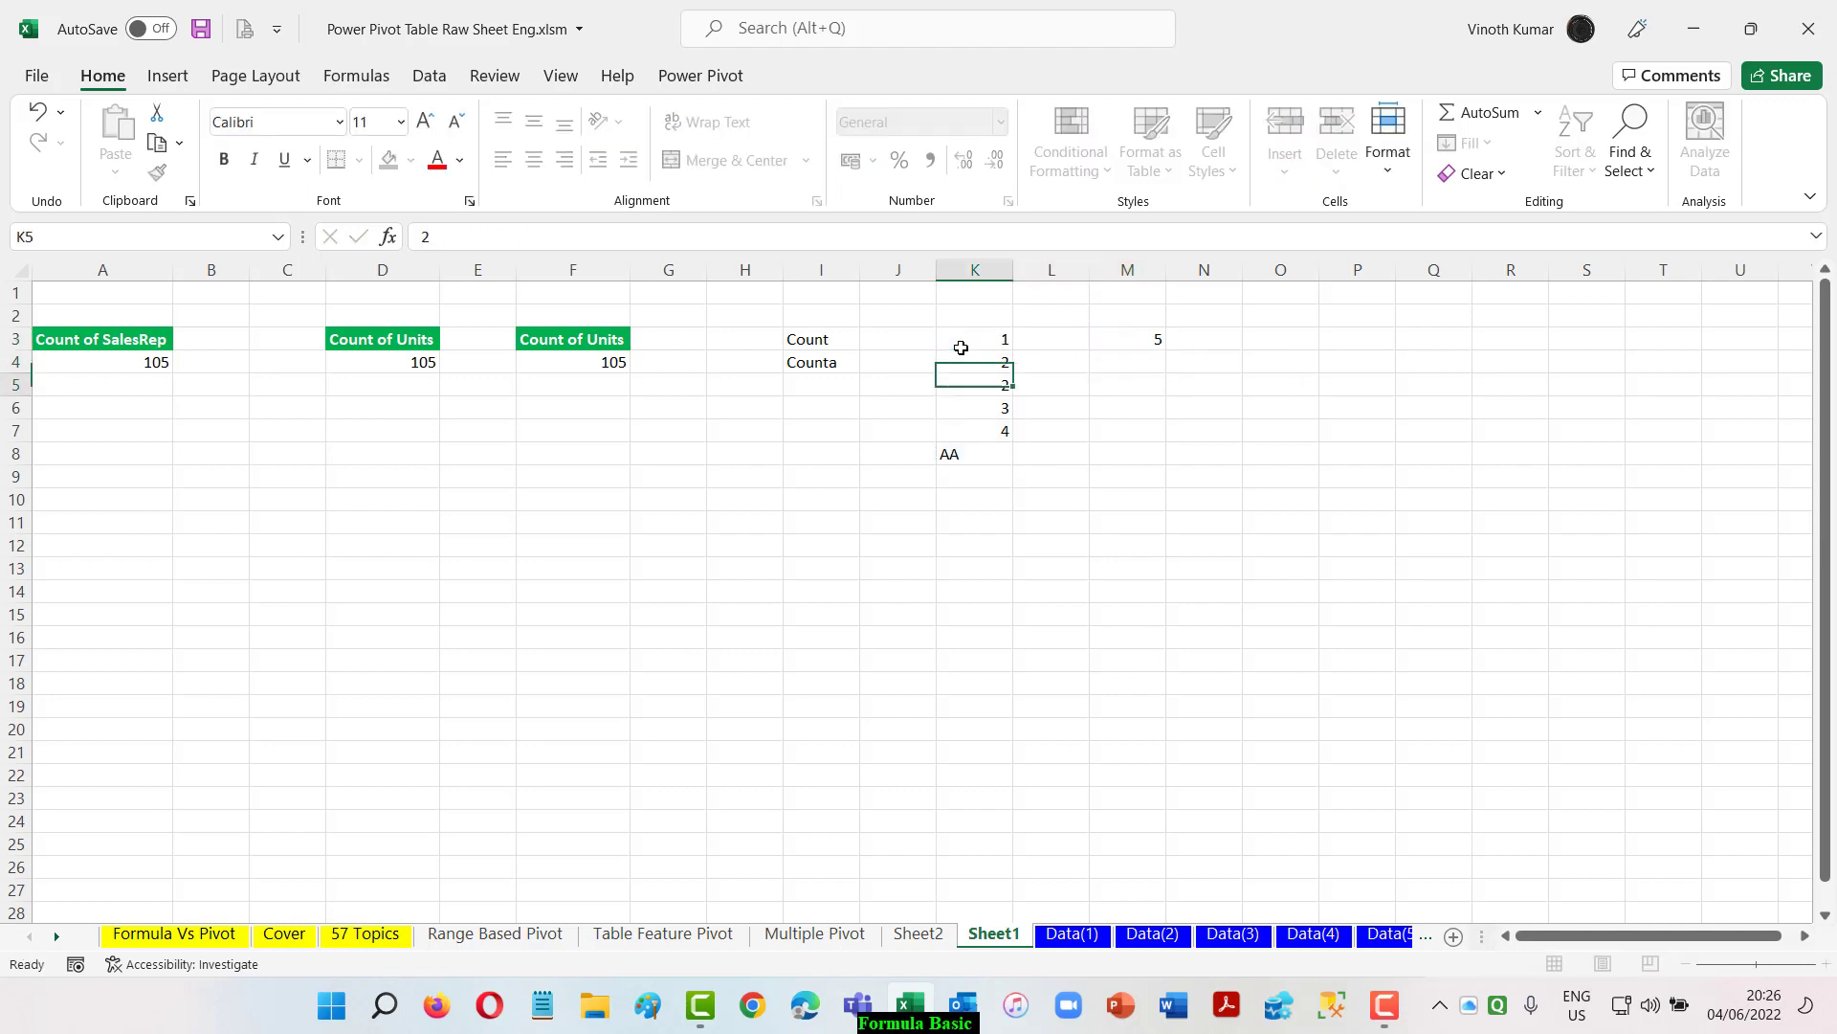
{"action": "key", "text": "Return"}
{"action": "type", "text": "3"}
{"action": "key", "text": "Return"}
{"action": "type", "text": "4"}
{"action": "key", "text": "Return"}
{"action": "type", "text": "5"}
{"action": "key", "text": "Return"}
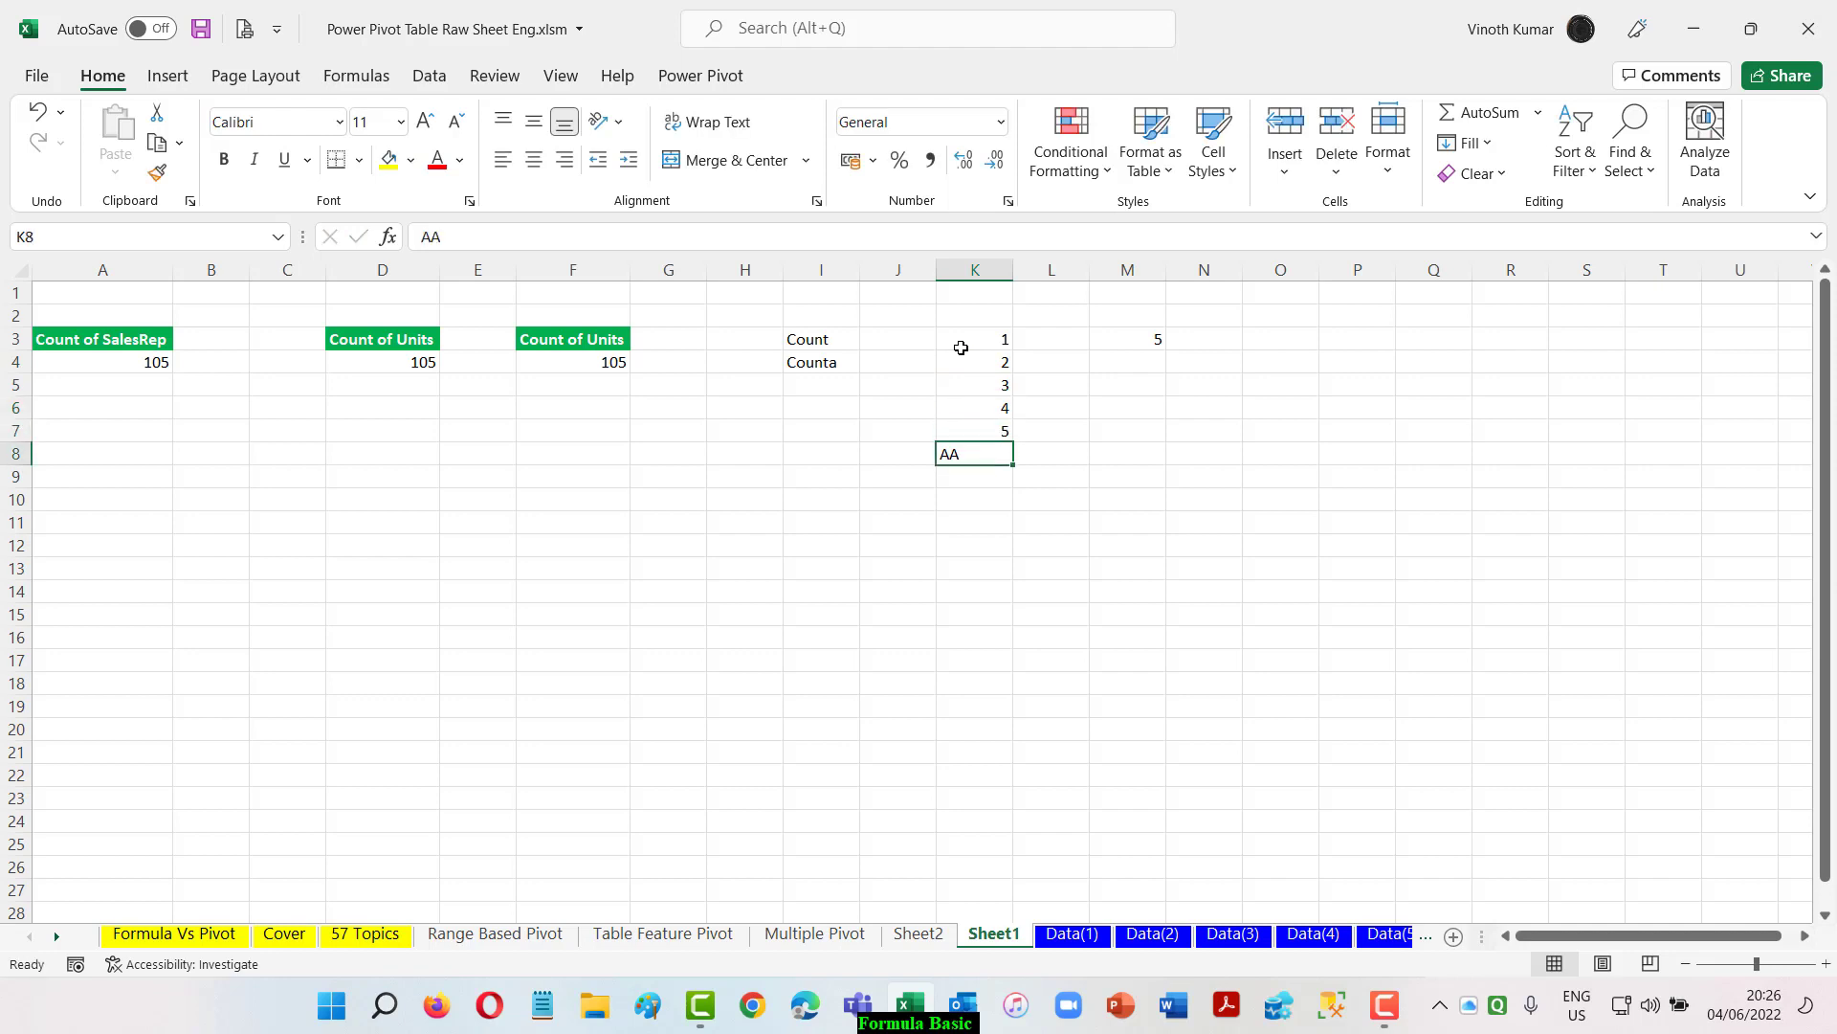
{"action": "key", "text": "Up"}
{"action": "key", "text": "Up"}
{"action": "key", "text": "Up"}
{"action": "key", "text": "Up"}
{"action": "key", "text": "Up"}
{"action": "key", "text": "Right"}
{"action": "key", "text": "Right"}
{"action": "key", "text": "Right"}
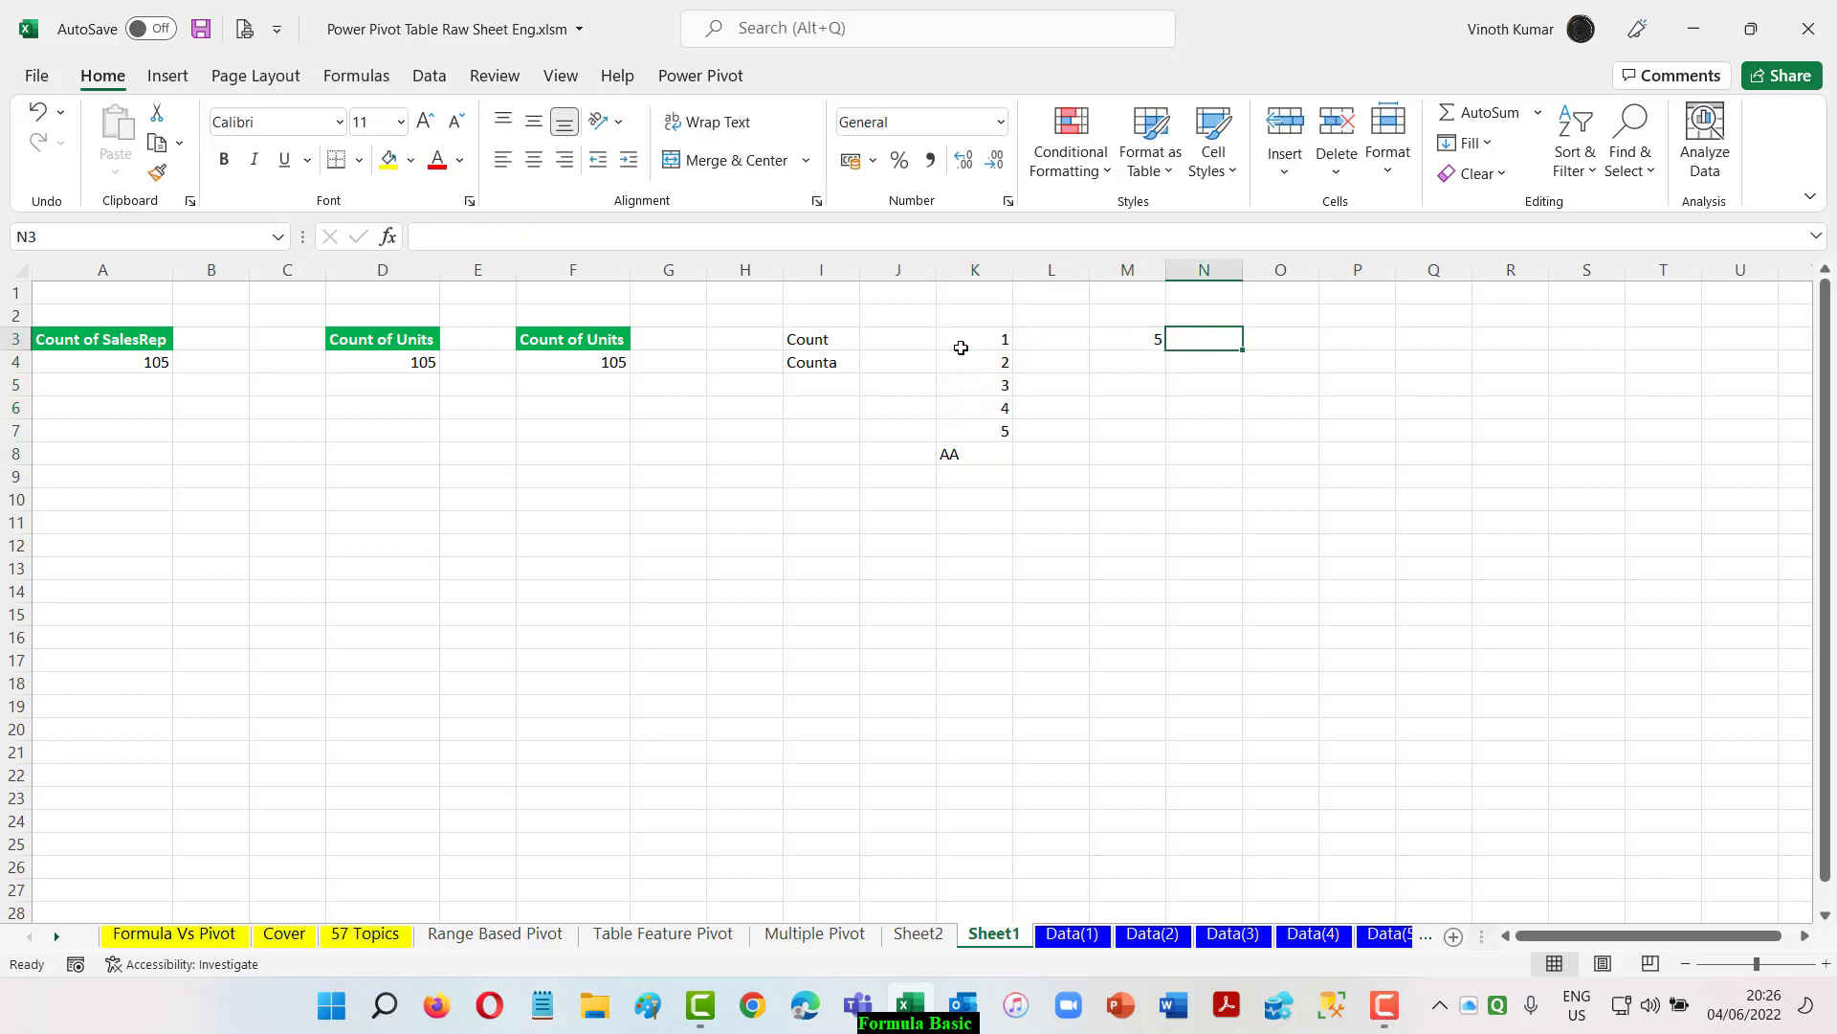
{"action": "key", "text": "Right"}
{"action": "type", "text": "=count"}
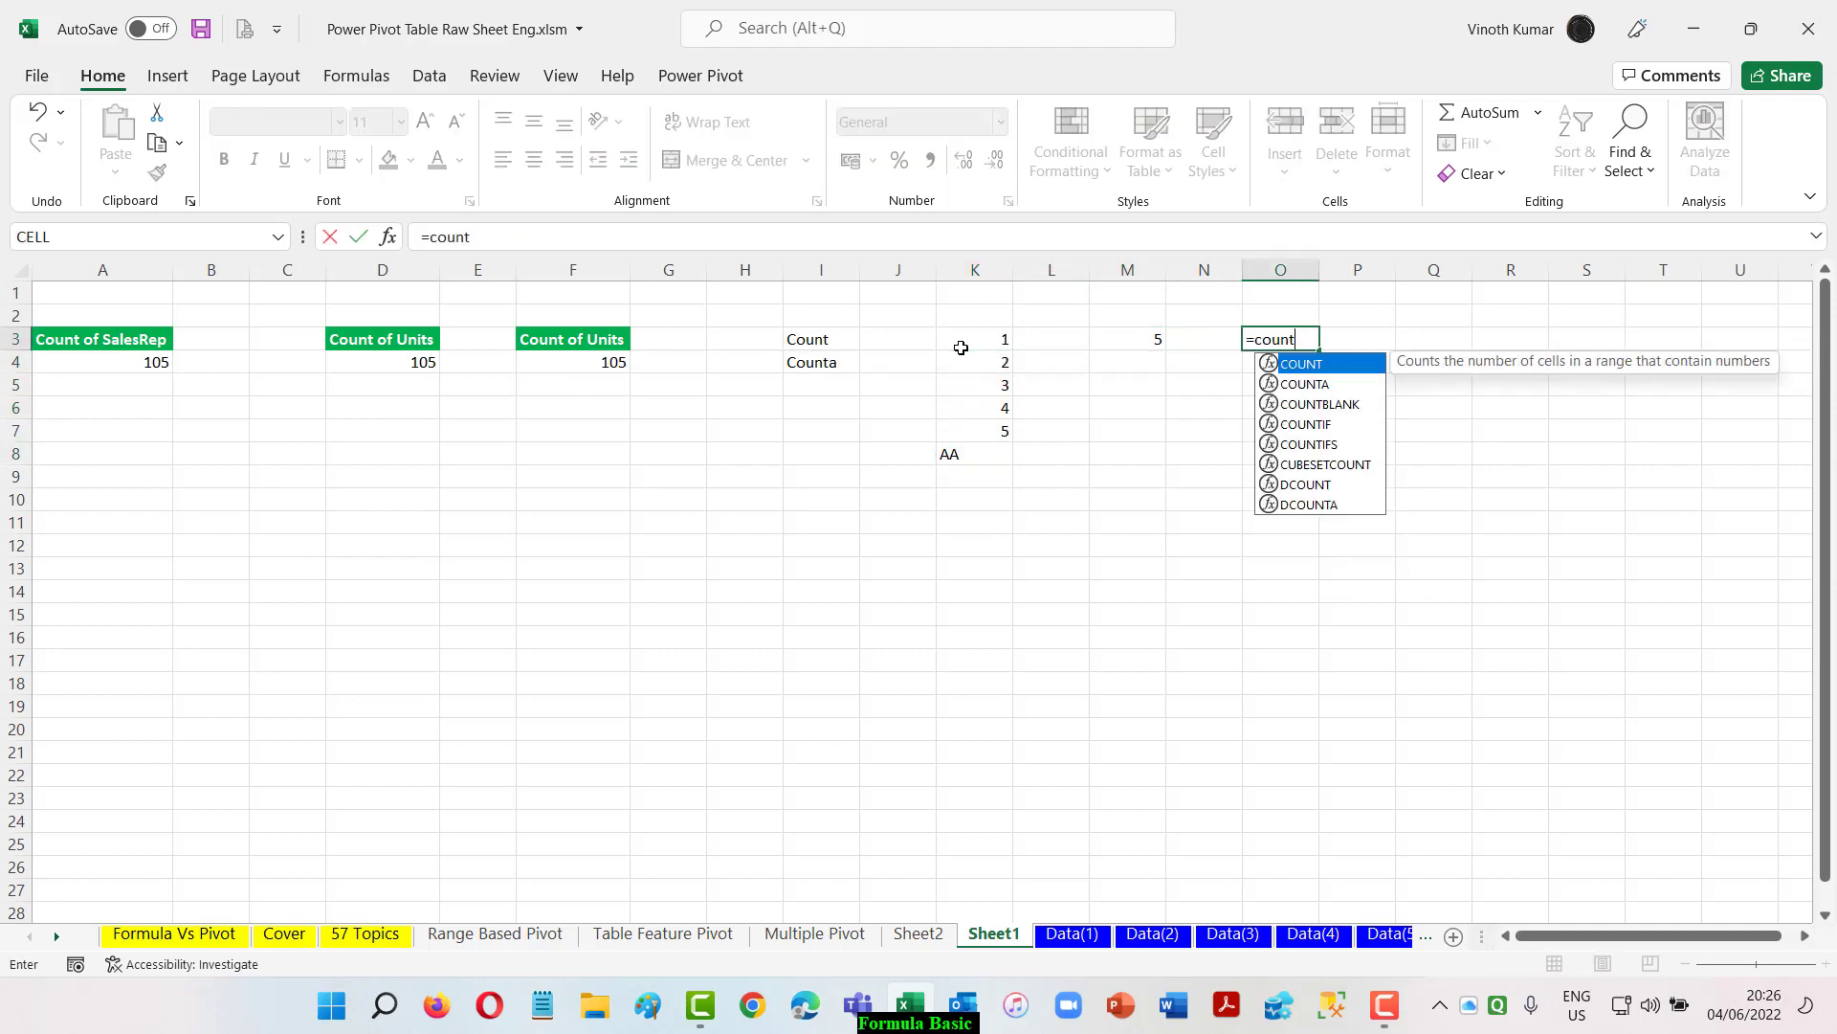
{"action": "key", "text": "Tab"}
{"action": "key", "text": "Left"}
{"action": "key", "text": "Left"}
{"action": "key", "text": "Return"}
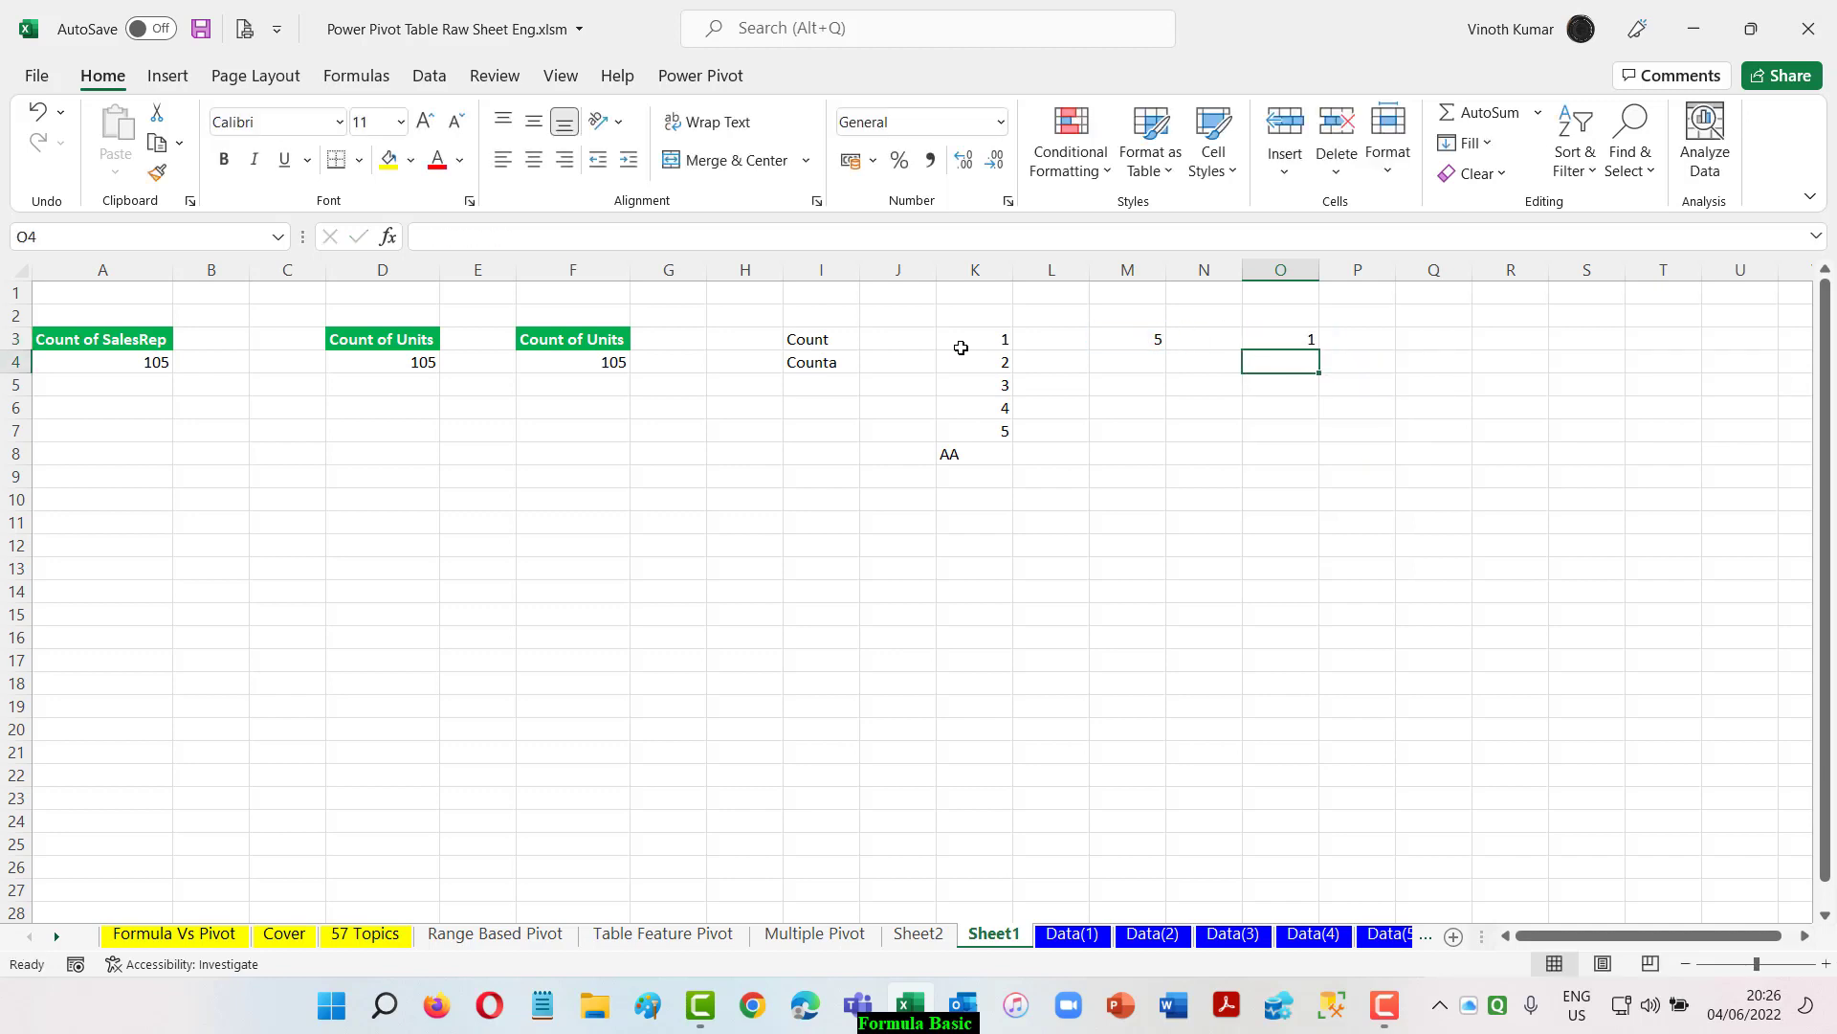
{"action": "key", "text": "Up"}
{"action": "key", "text": "F2"}
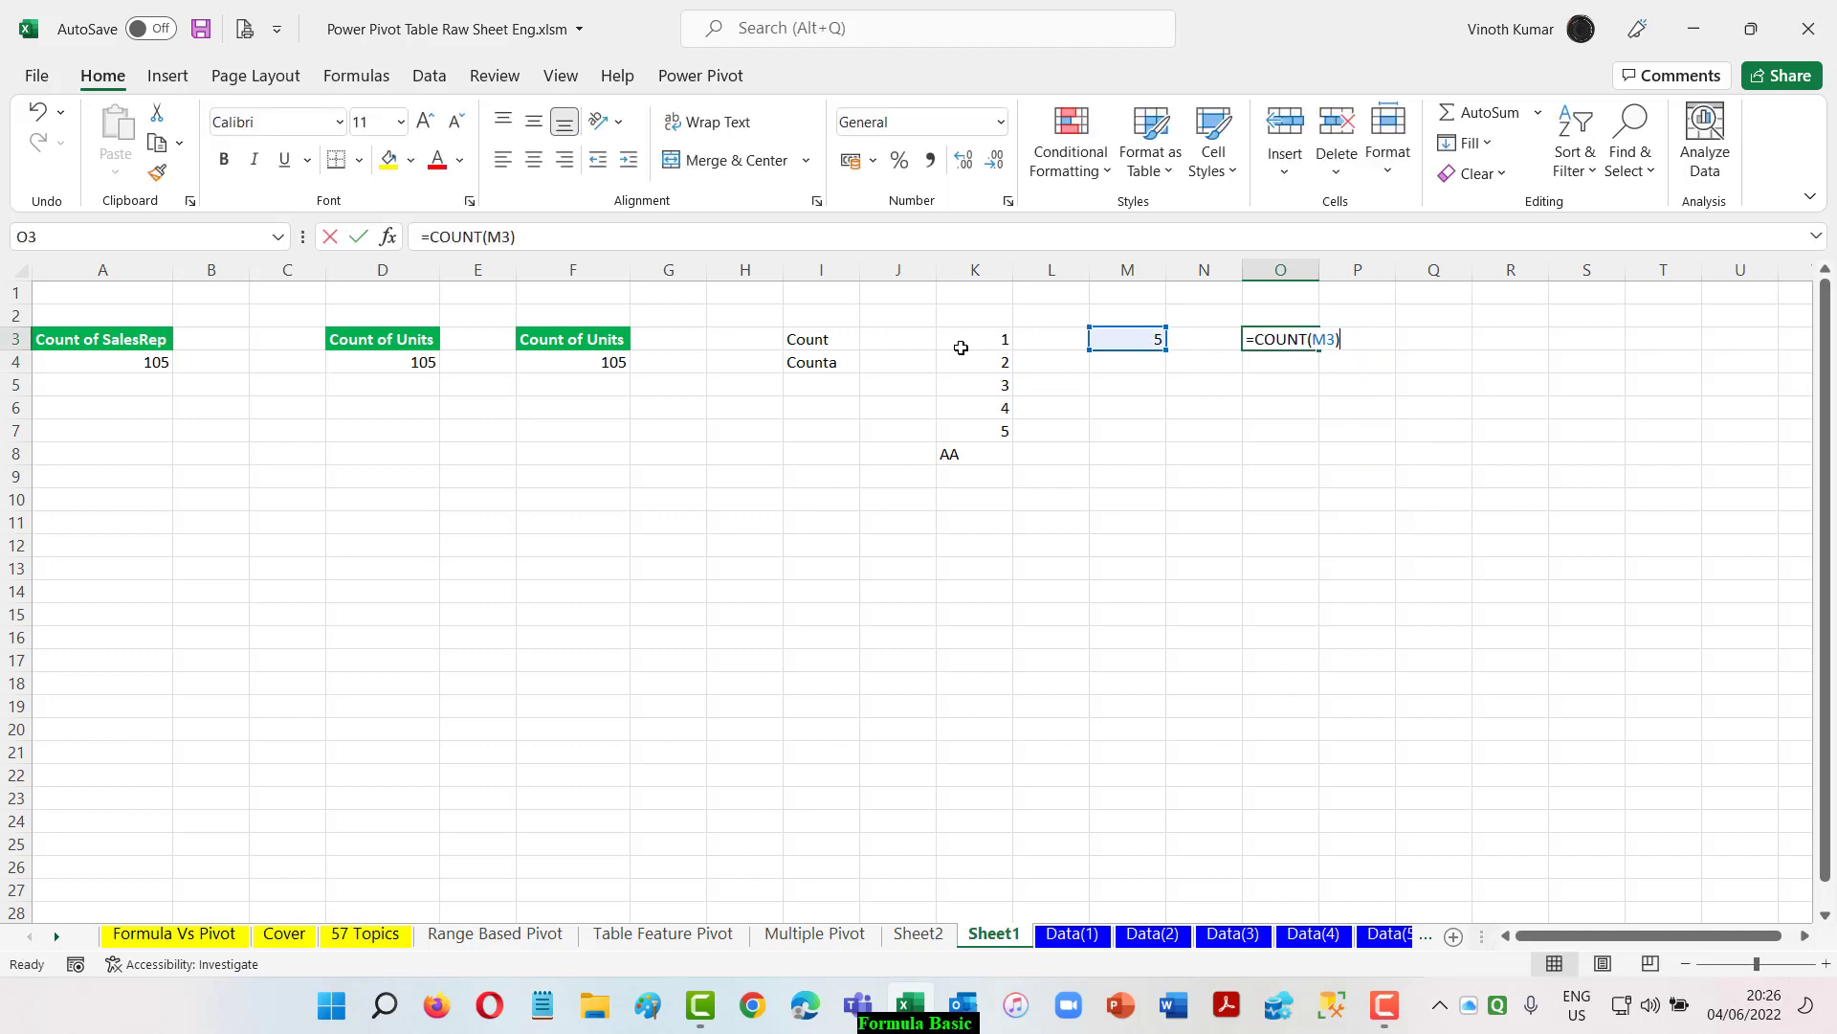
{"action": "key", "text": "Escape"}
{"action": "key", "text": "Delete"}
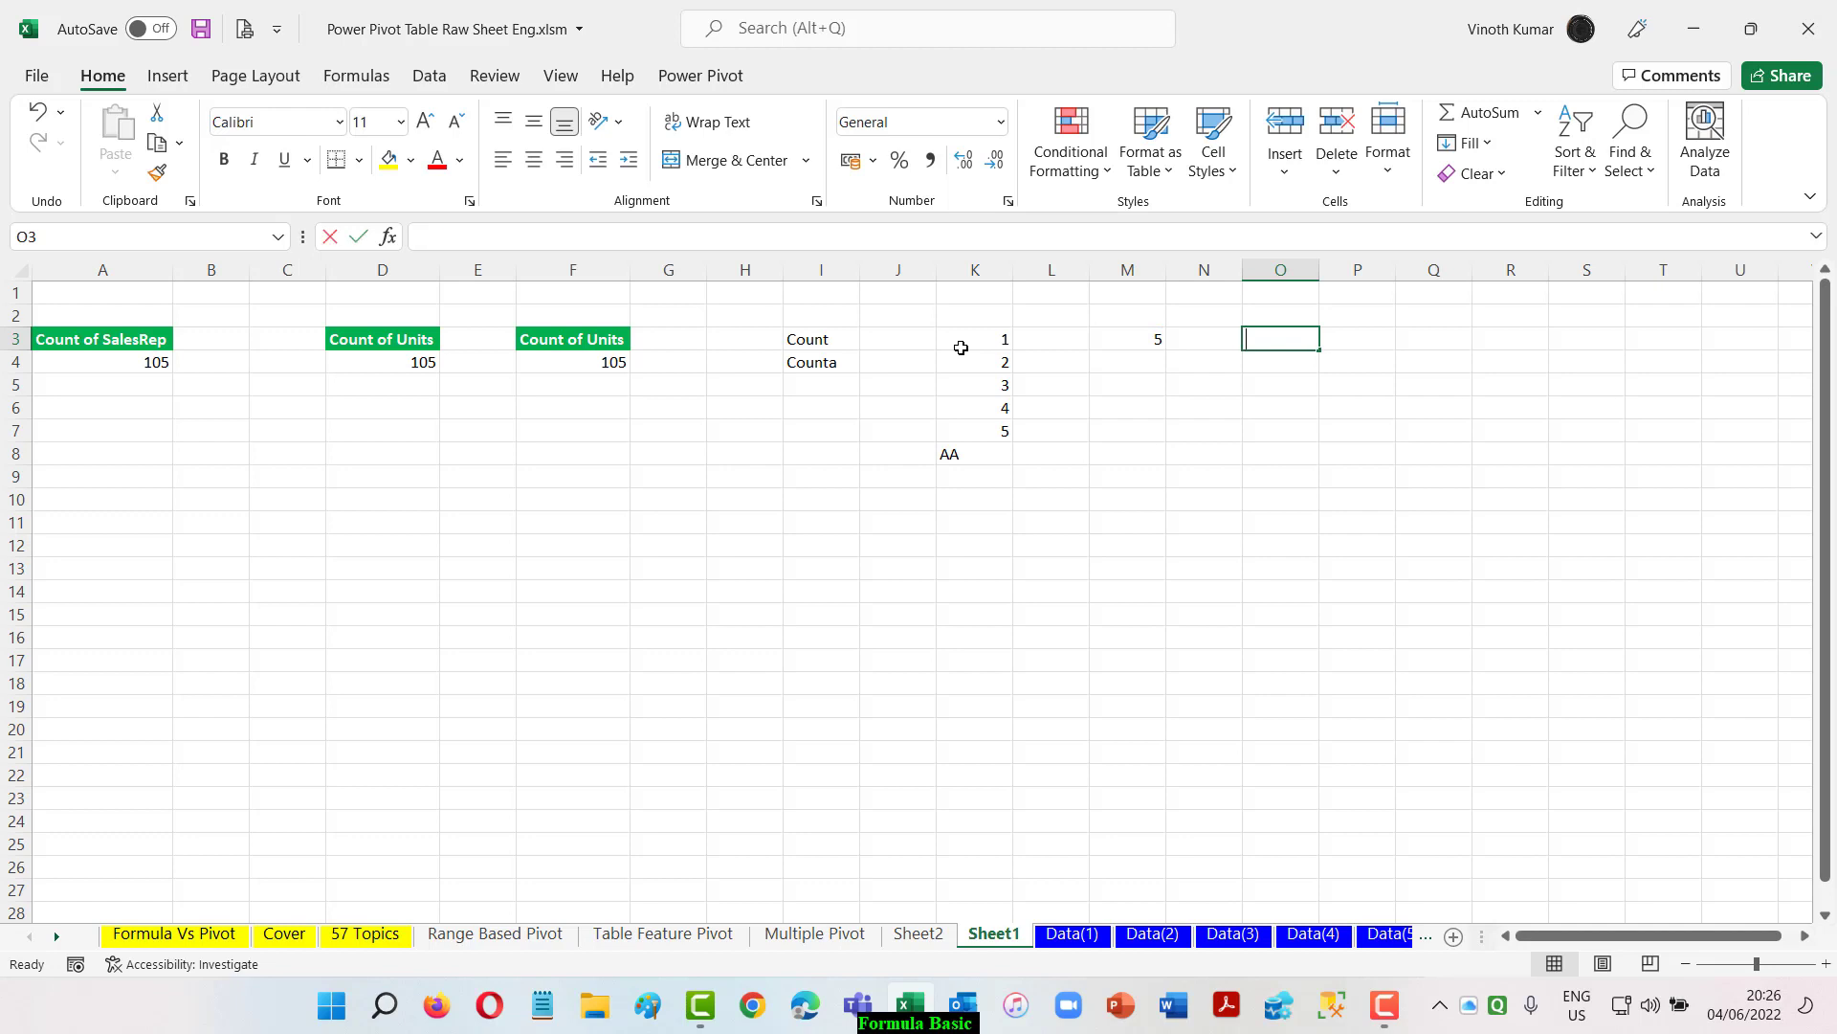
Step: Display the formula of cell M3 as text in cell O3 with FORMULATEXT
{"action": "type", "text": "=FORMULATEXT("}
{"action": "key", "text": "Tab"}
{"action": "key", "text": "Left"}
{"action": "key", "text": "Left"}
{"action": "key", "text": "Return"}
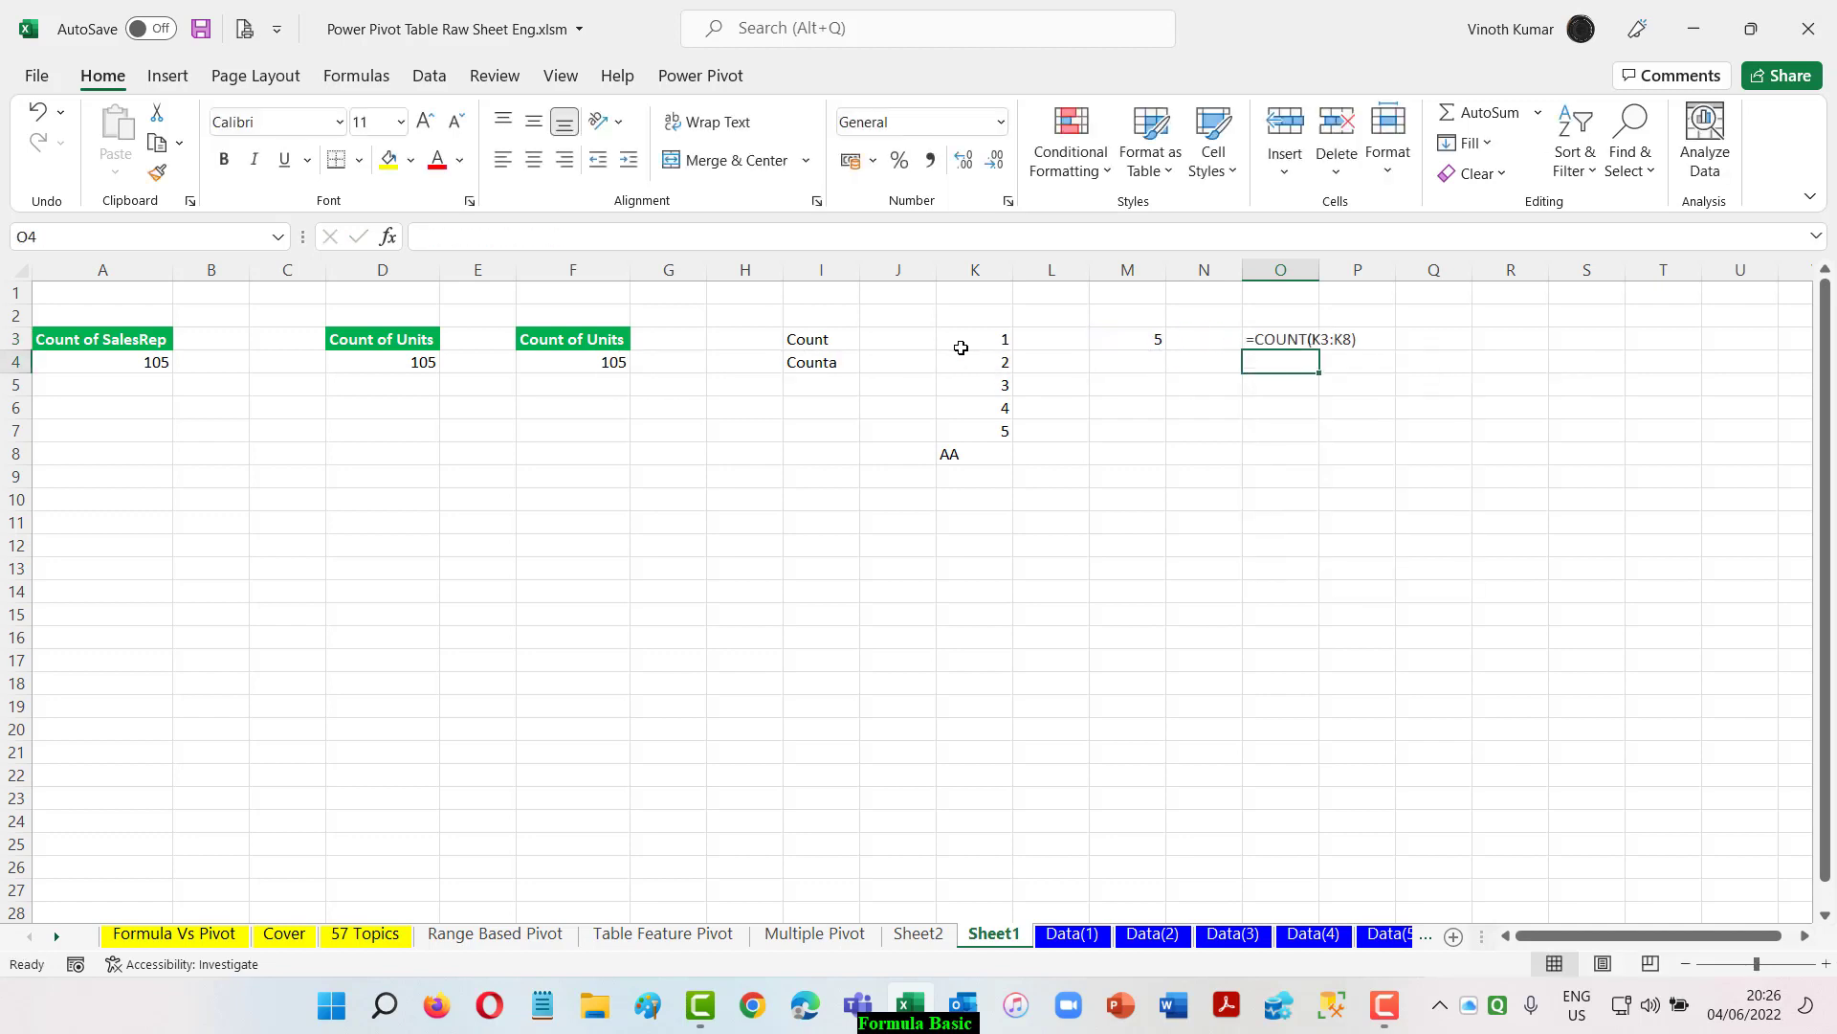
Step: Enter a COUNTA formula in cell M4 that counts the non-empty cells in K3:K8
{"action": "key", "text": "Left"}
{"action": "key", "text": "Left"}
{"action": "type", "text": "=cout"}
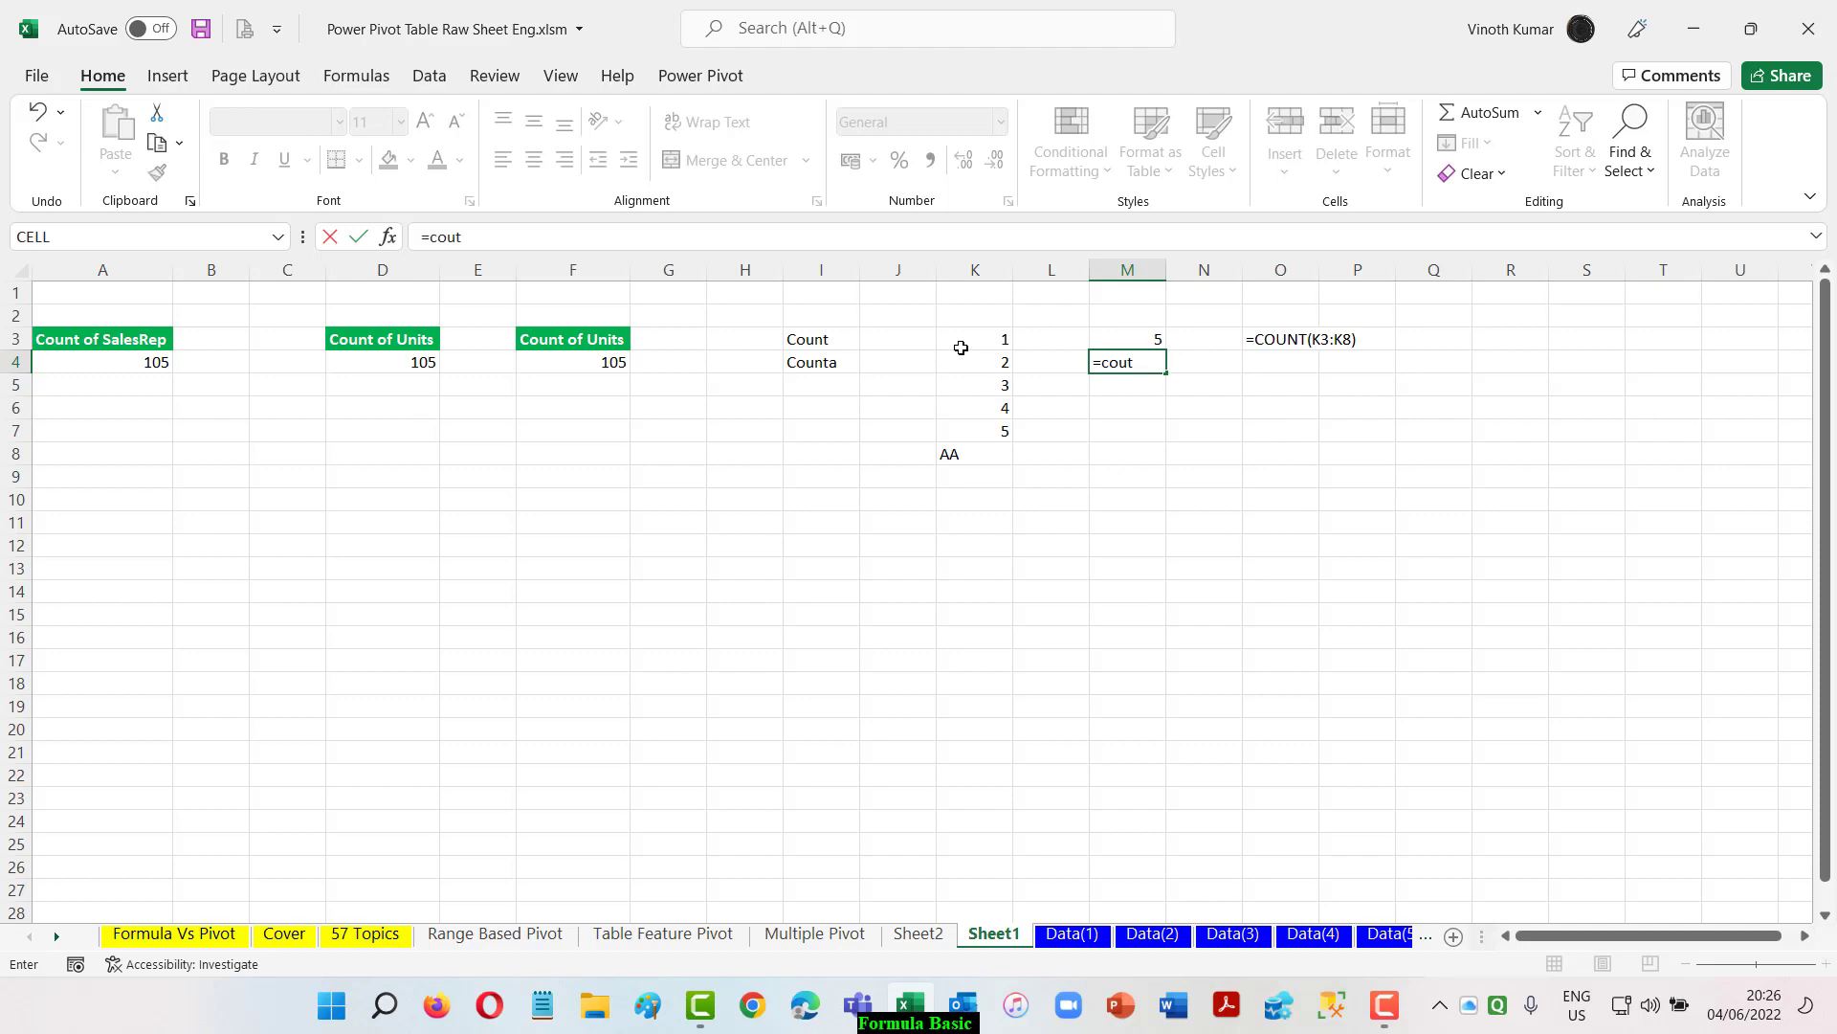
{"action": "key", "text": "BackSpace"}
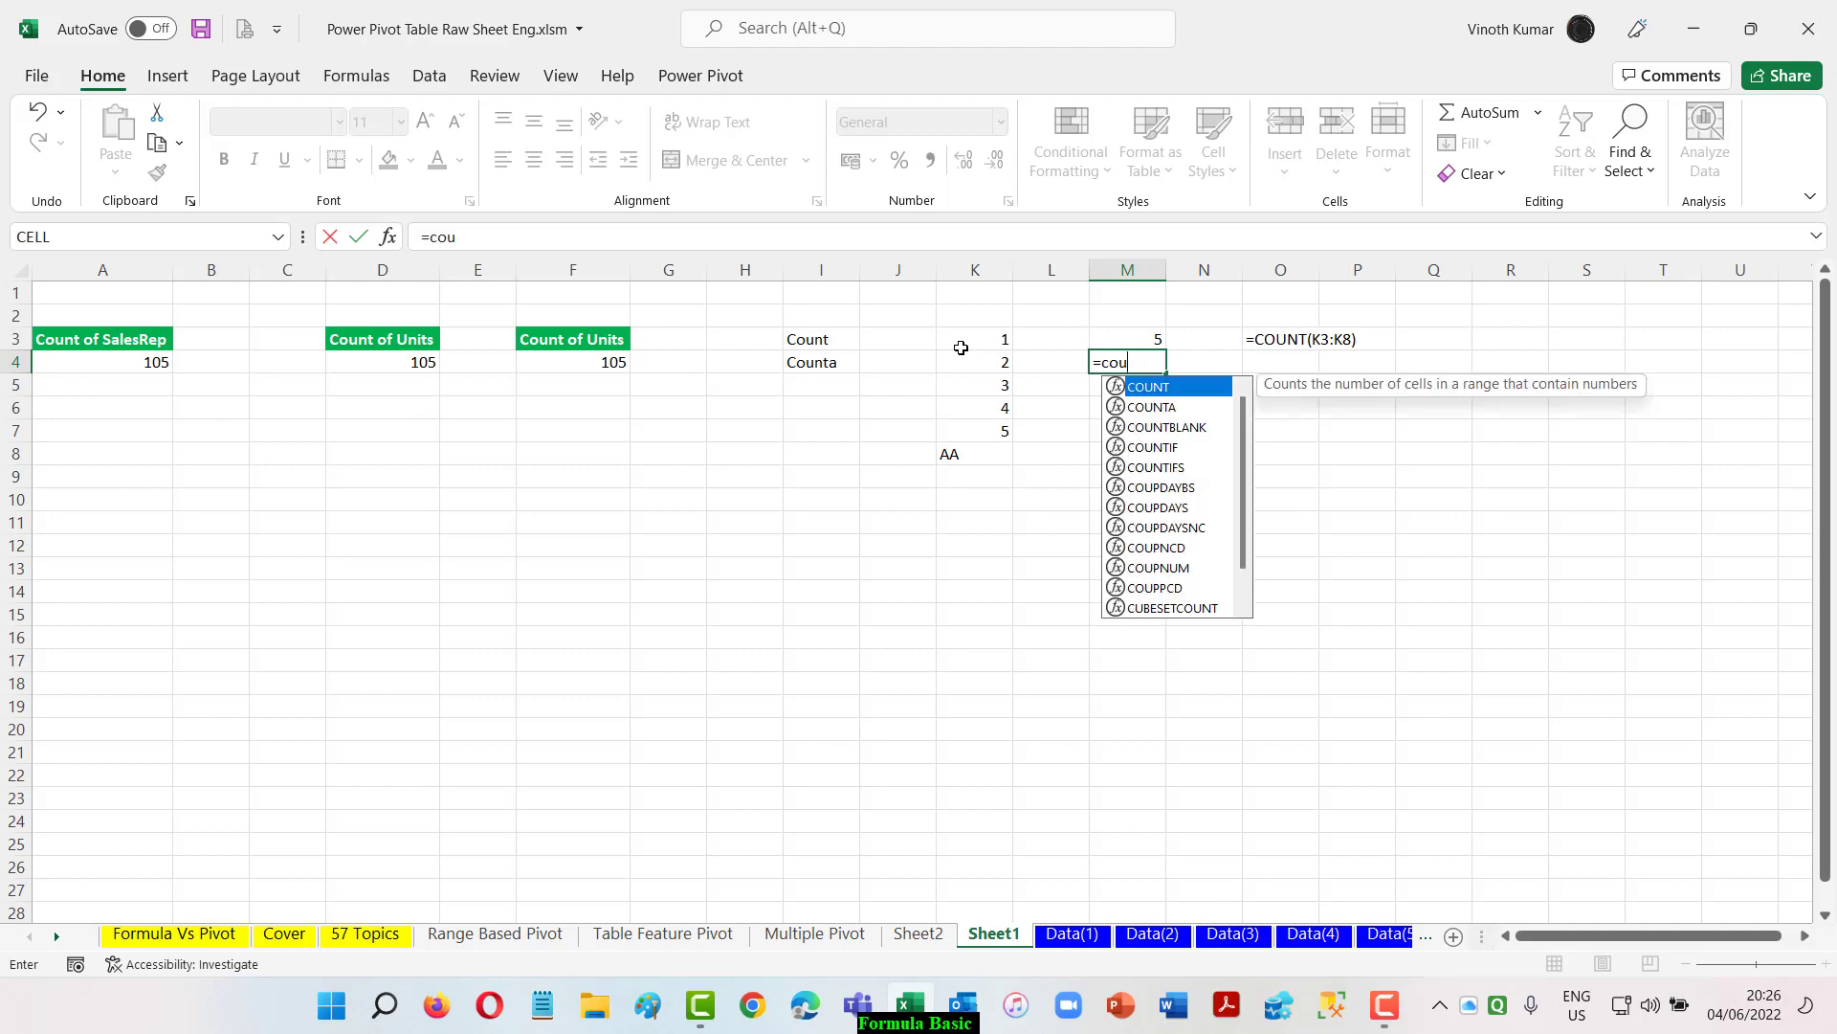
{"action": "type", "text": "nt"}
{"action": "key", "text": "Down"}
{"action": "key", "text": "Tab"}
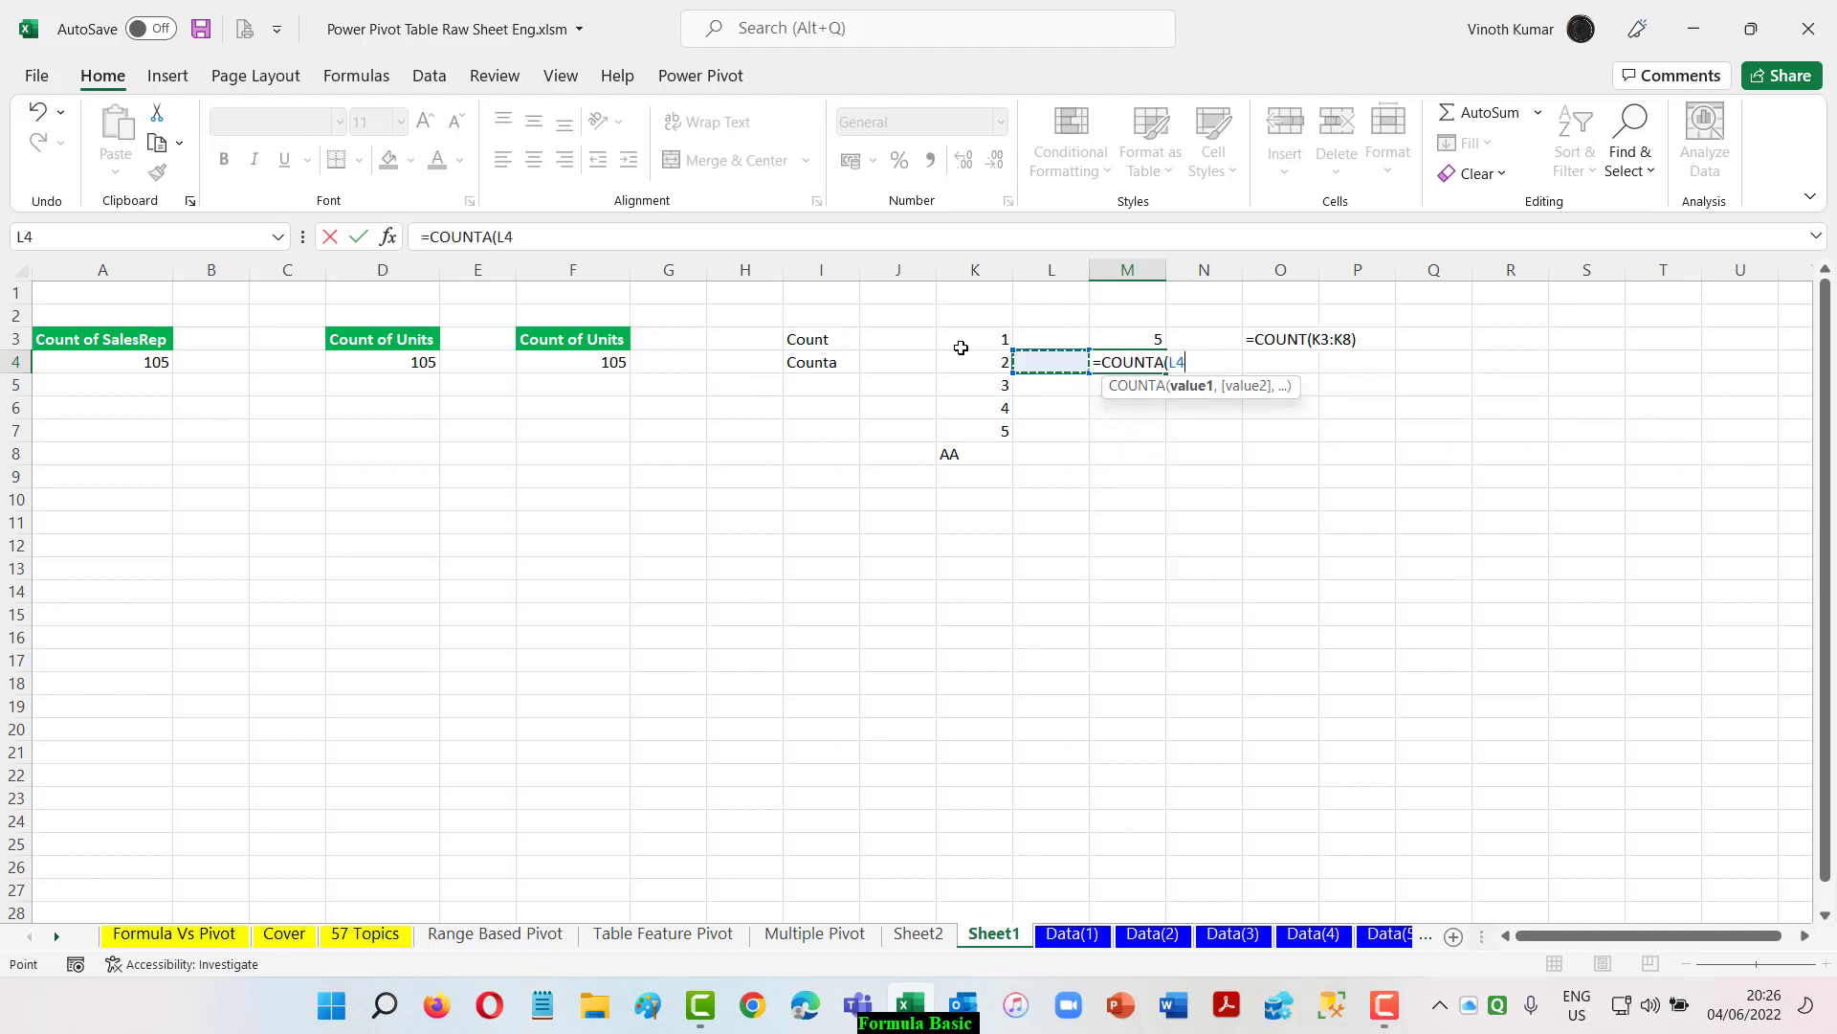
{"action": "left_click", "coordinate": [961, 348]}
{"action": "key", "text": "ctrl+shift+Down"}
{"action": "key", "text": "Return"}
{"action": "key", "text": "Up"}
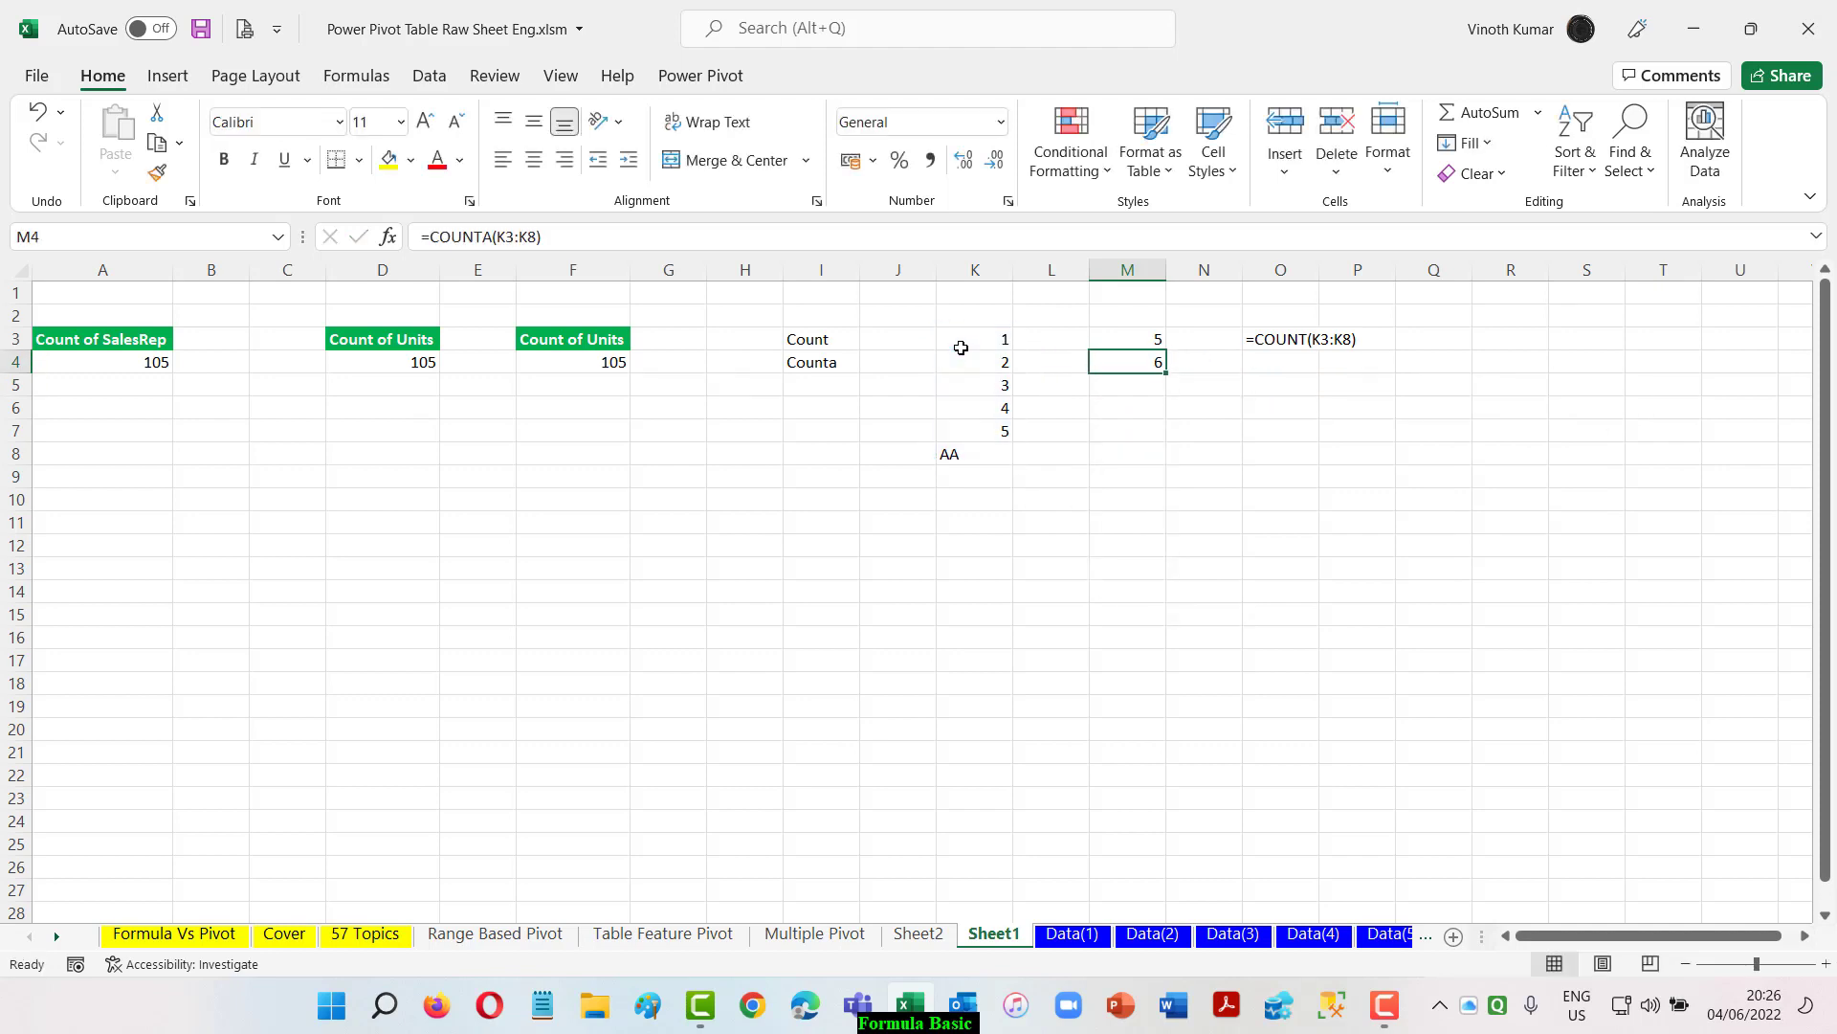
Step: Fill the FORMULATEXT formula from cell O3 down to O4
{"action": "key", "text": "Right"}
{"action": "key", "text": "Right"}
{"action": "key", "text": "Up"}
{"action": "key", "text": "shift+Down"}
{"action": "key", "text": "ctrl+d"}
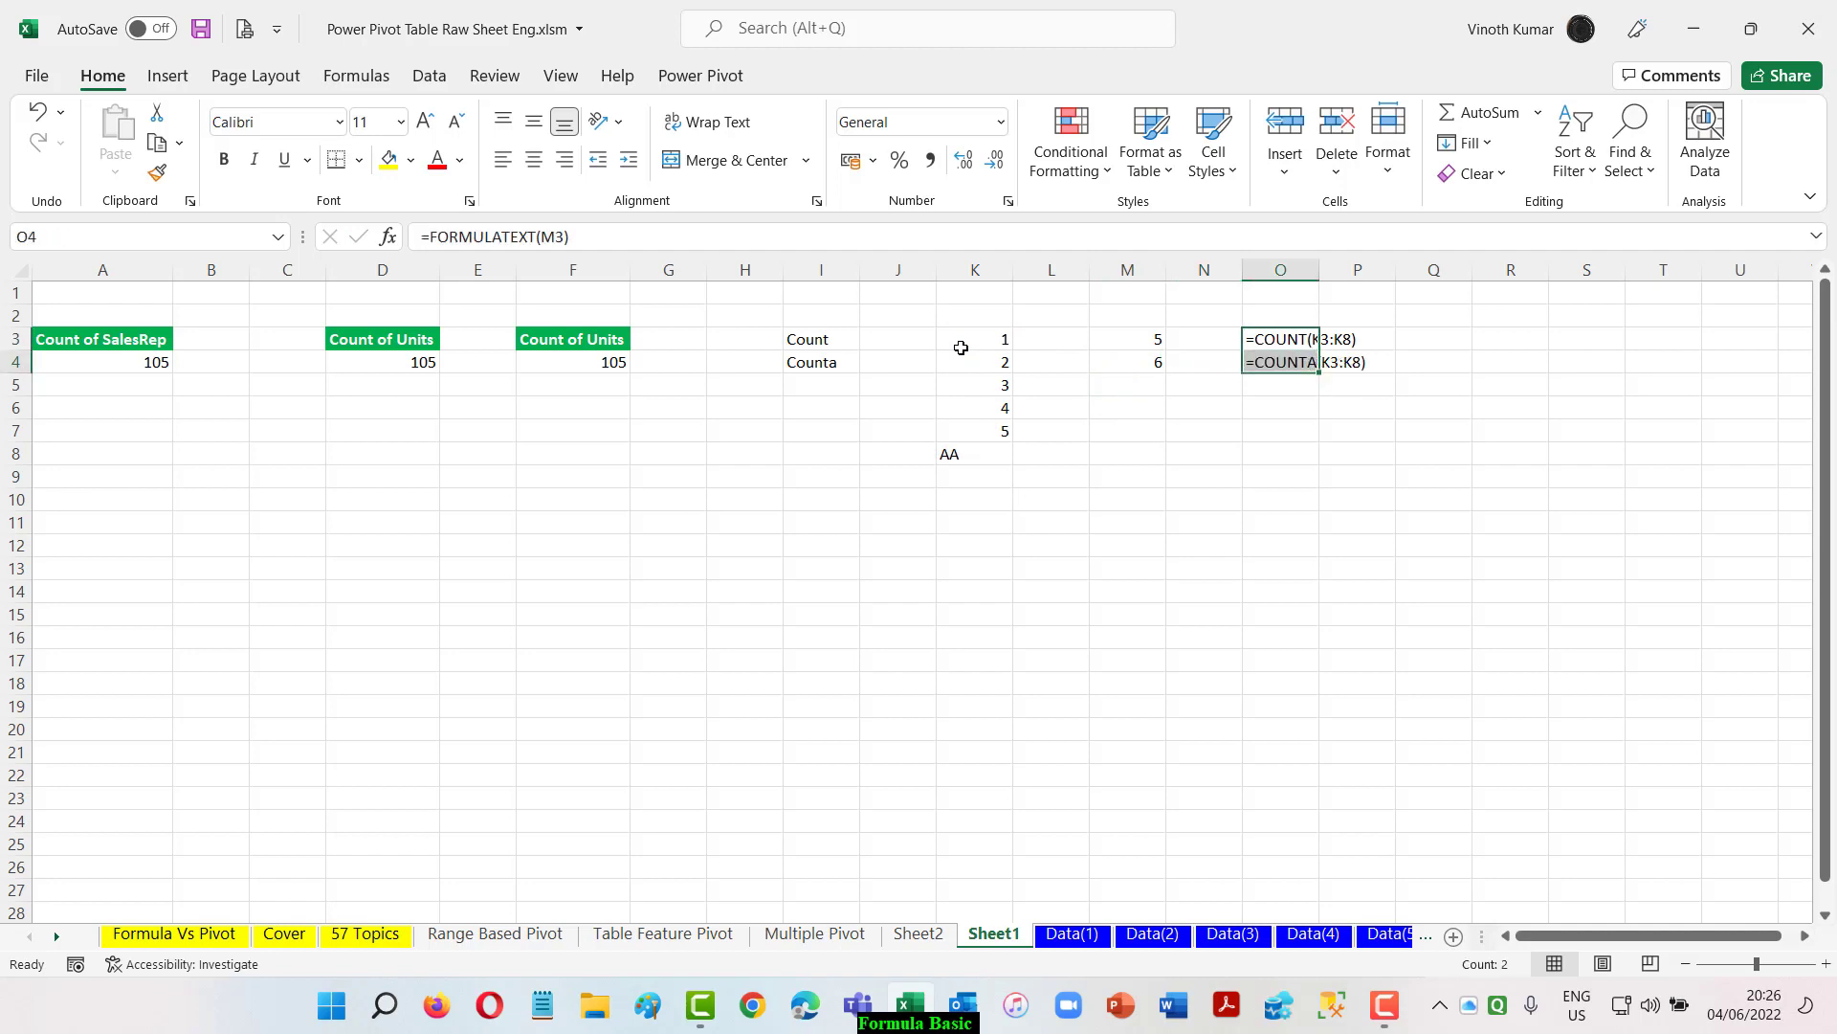
Step: AutoFit the width of column O to the formula texts in O3:O4
{"action": "key", "text": "shift+Up"}
{"action": "key", "text": "shift+Down"}
{"action": "key", "text": "alt+o"}
{"action": "key", "text": "c"}
{"action": "key", "text": "a"}
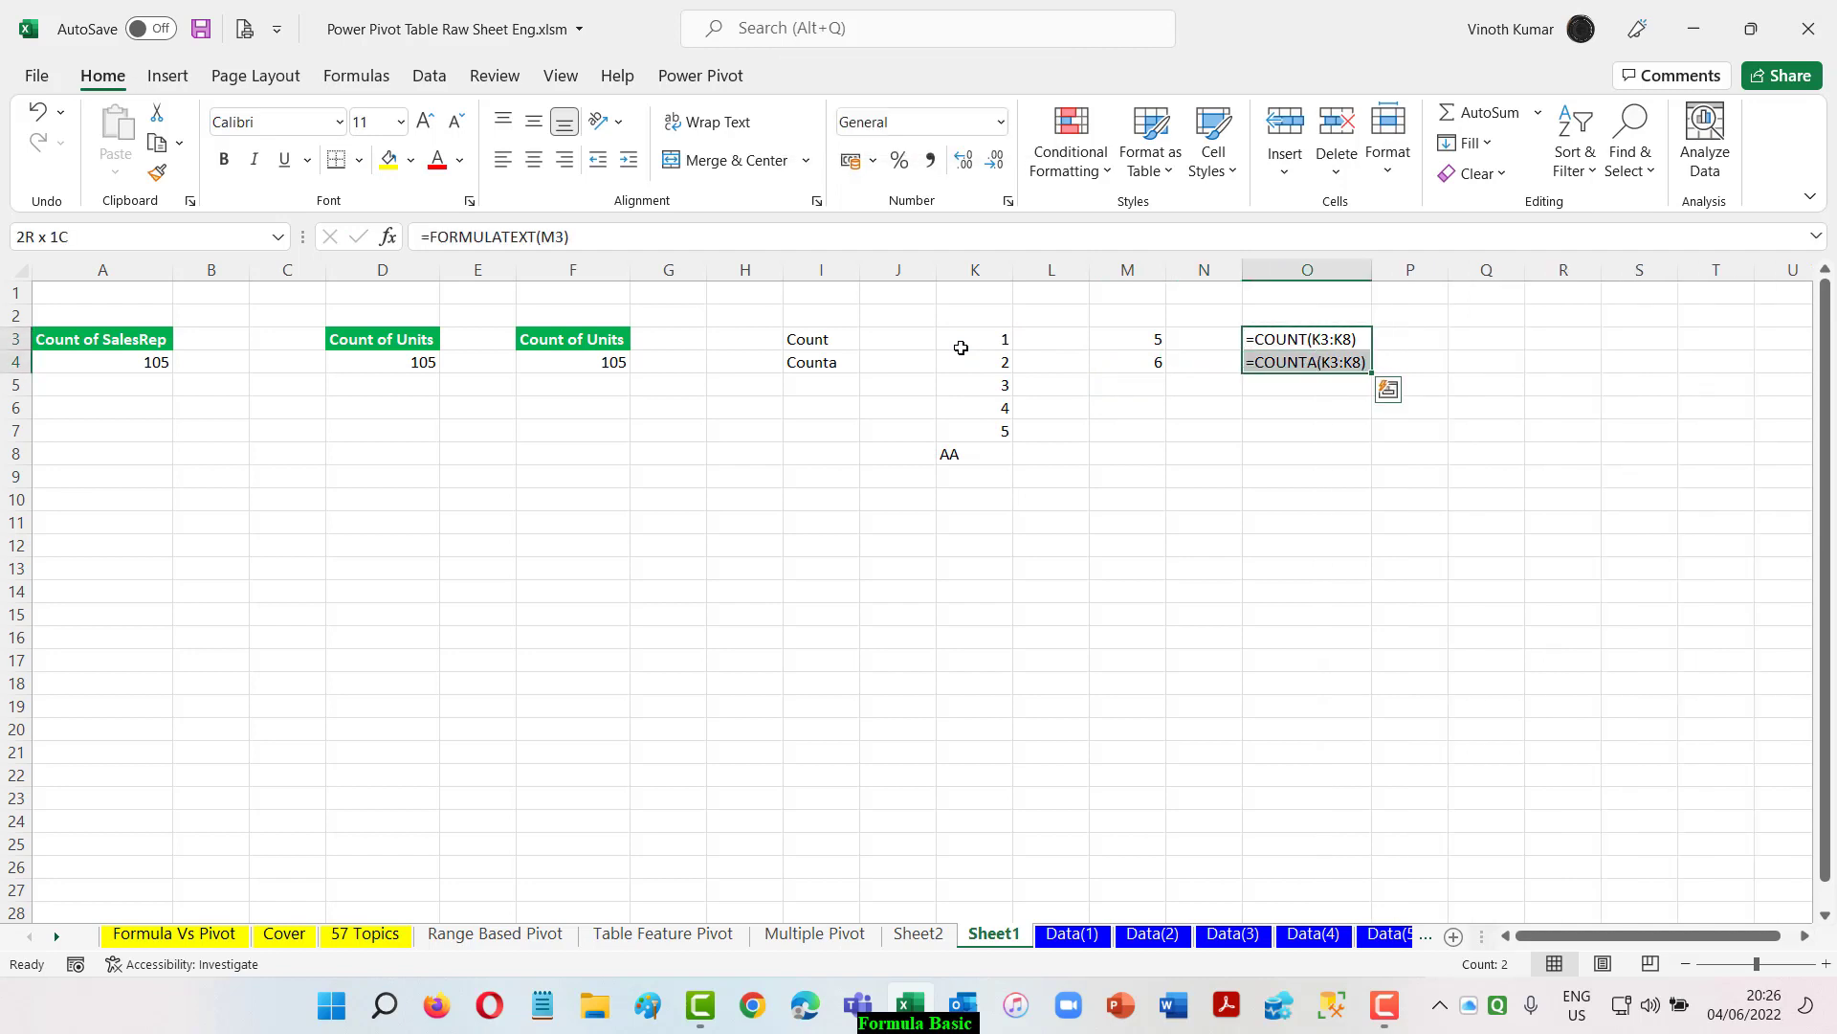
{"action": "left_click", "coordinate": [1355, 545]}
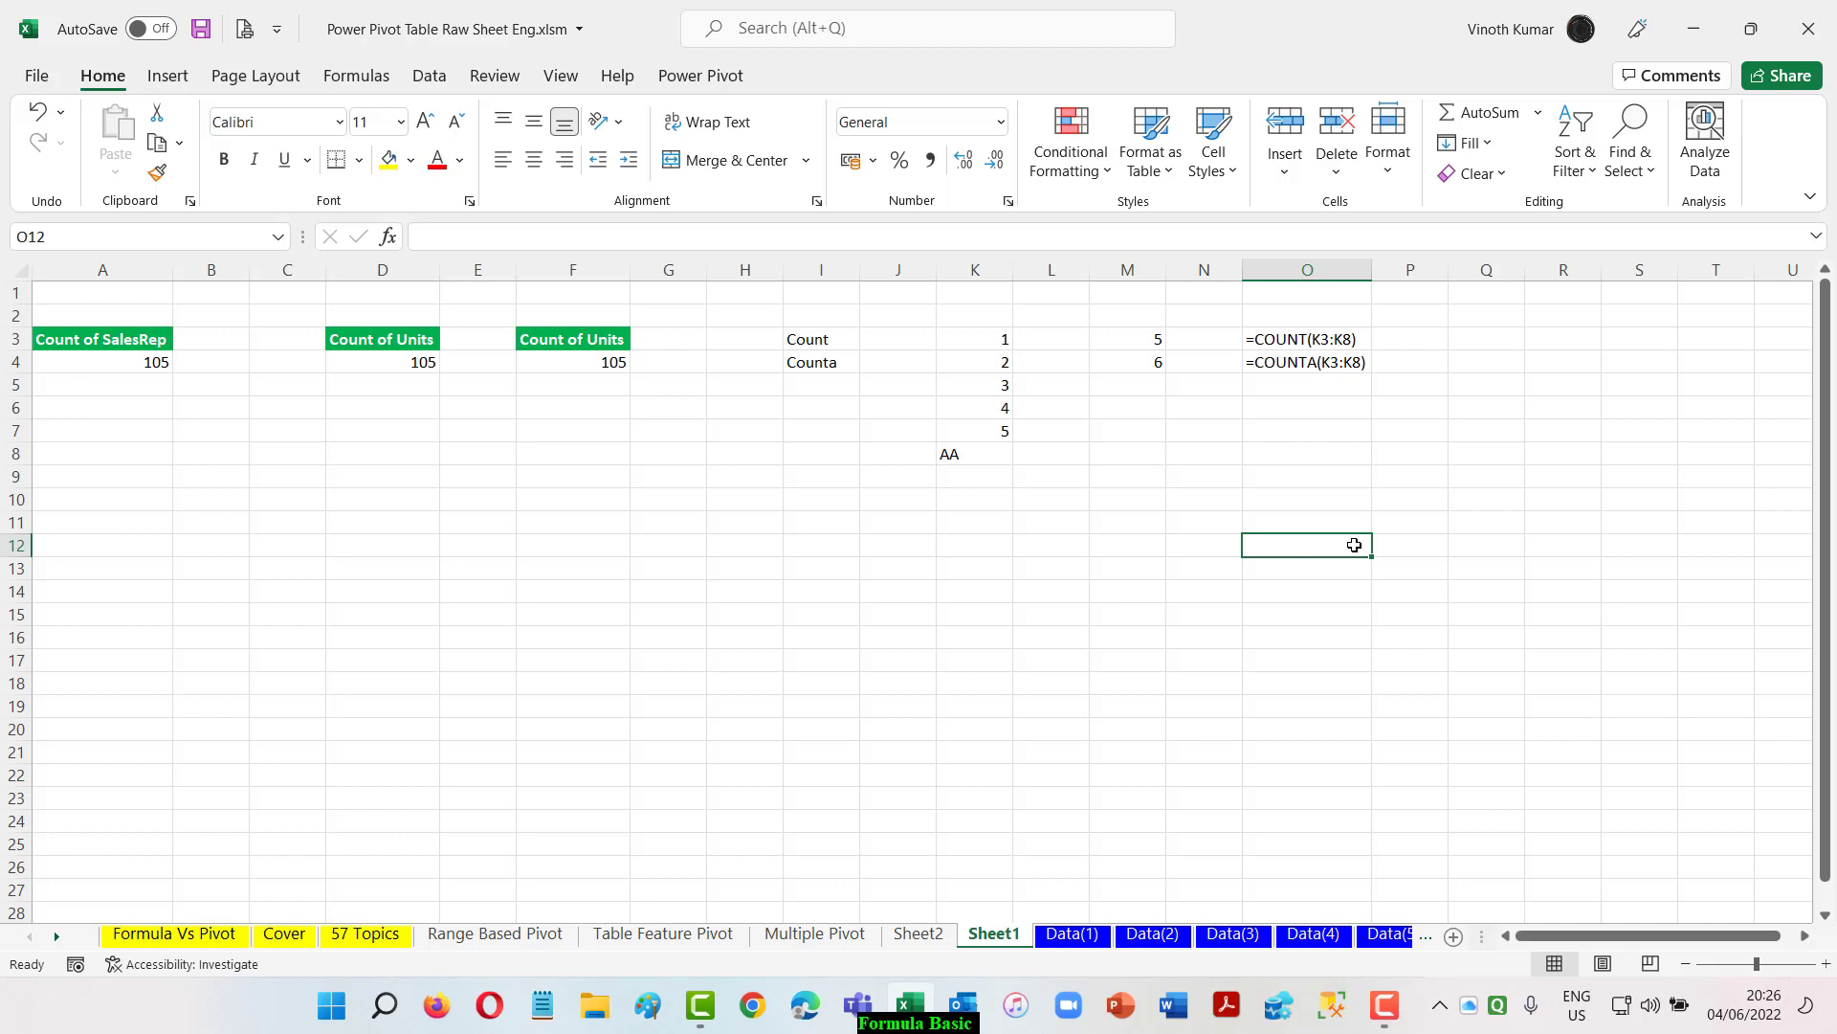
Step: Open the 57 Topics sheet and go to the topic Mixed Data Defaults to Count
{"action": "left_click", "coordinate": [154, 347]}
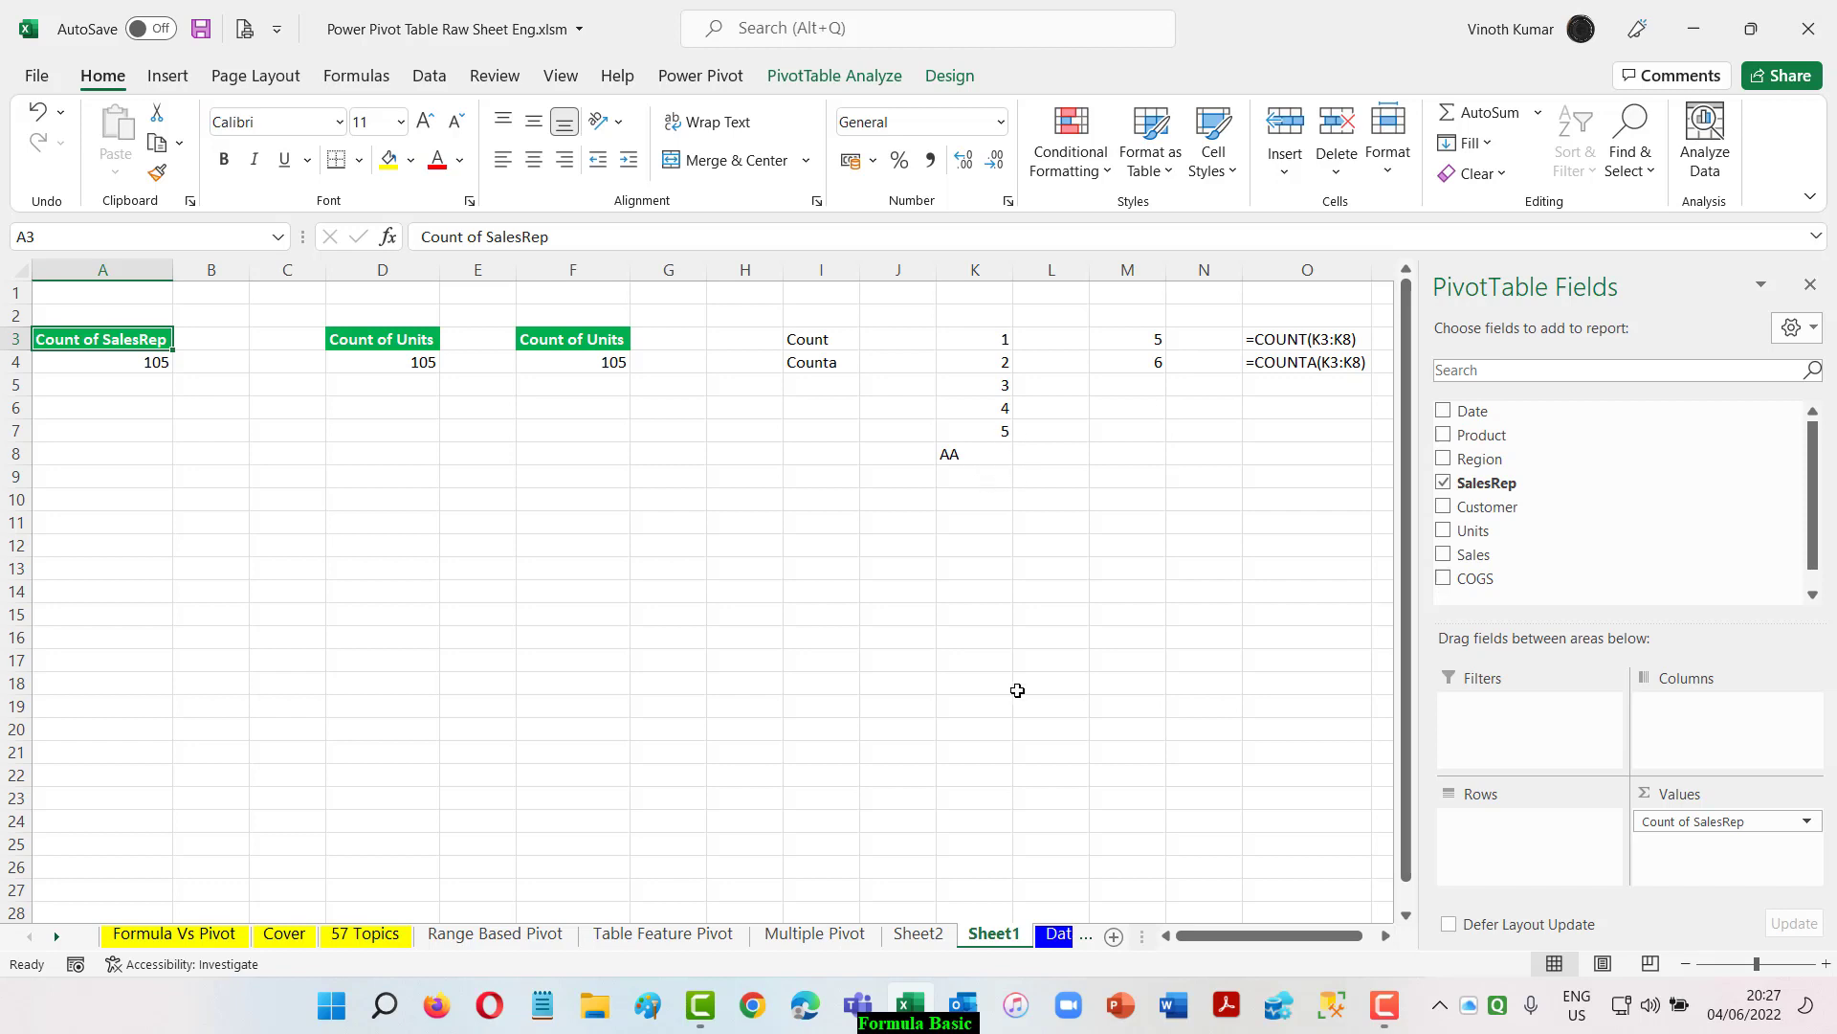
{"action": "left_click", "coordinate": [1271, 504]}
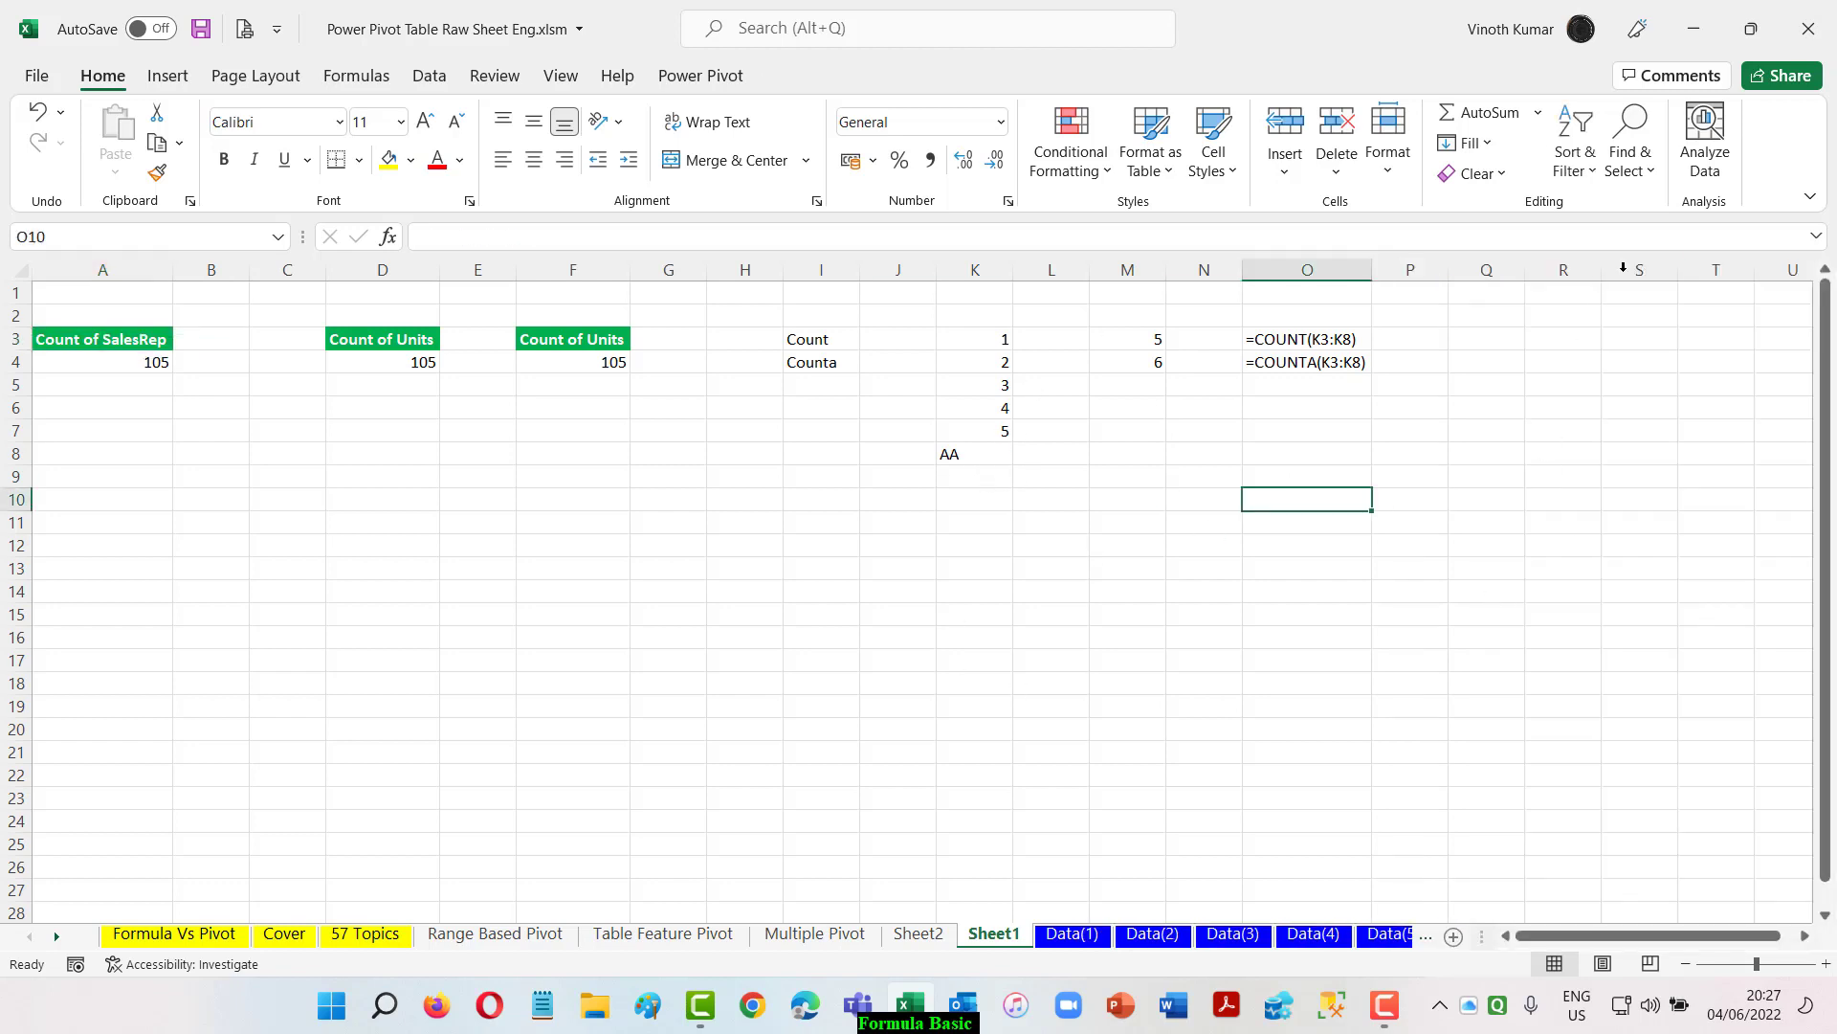
{"action": "left_click", "coordinate": [366, 934]}
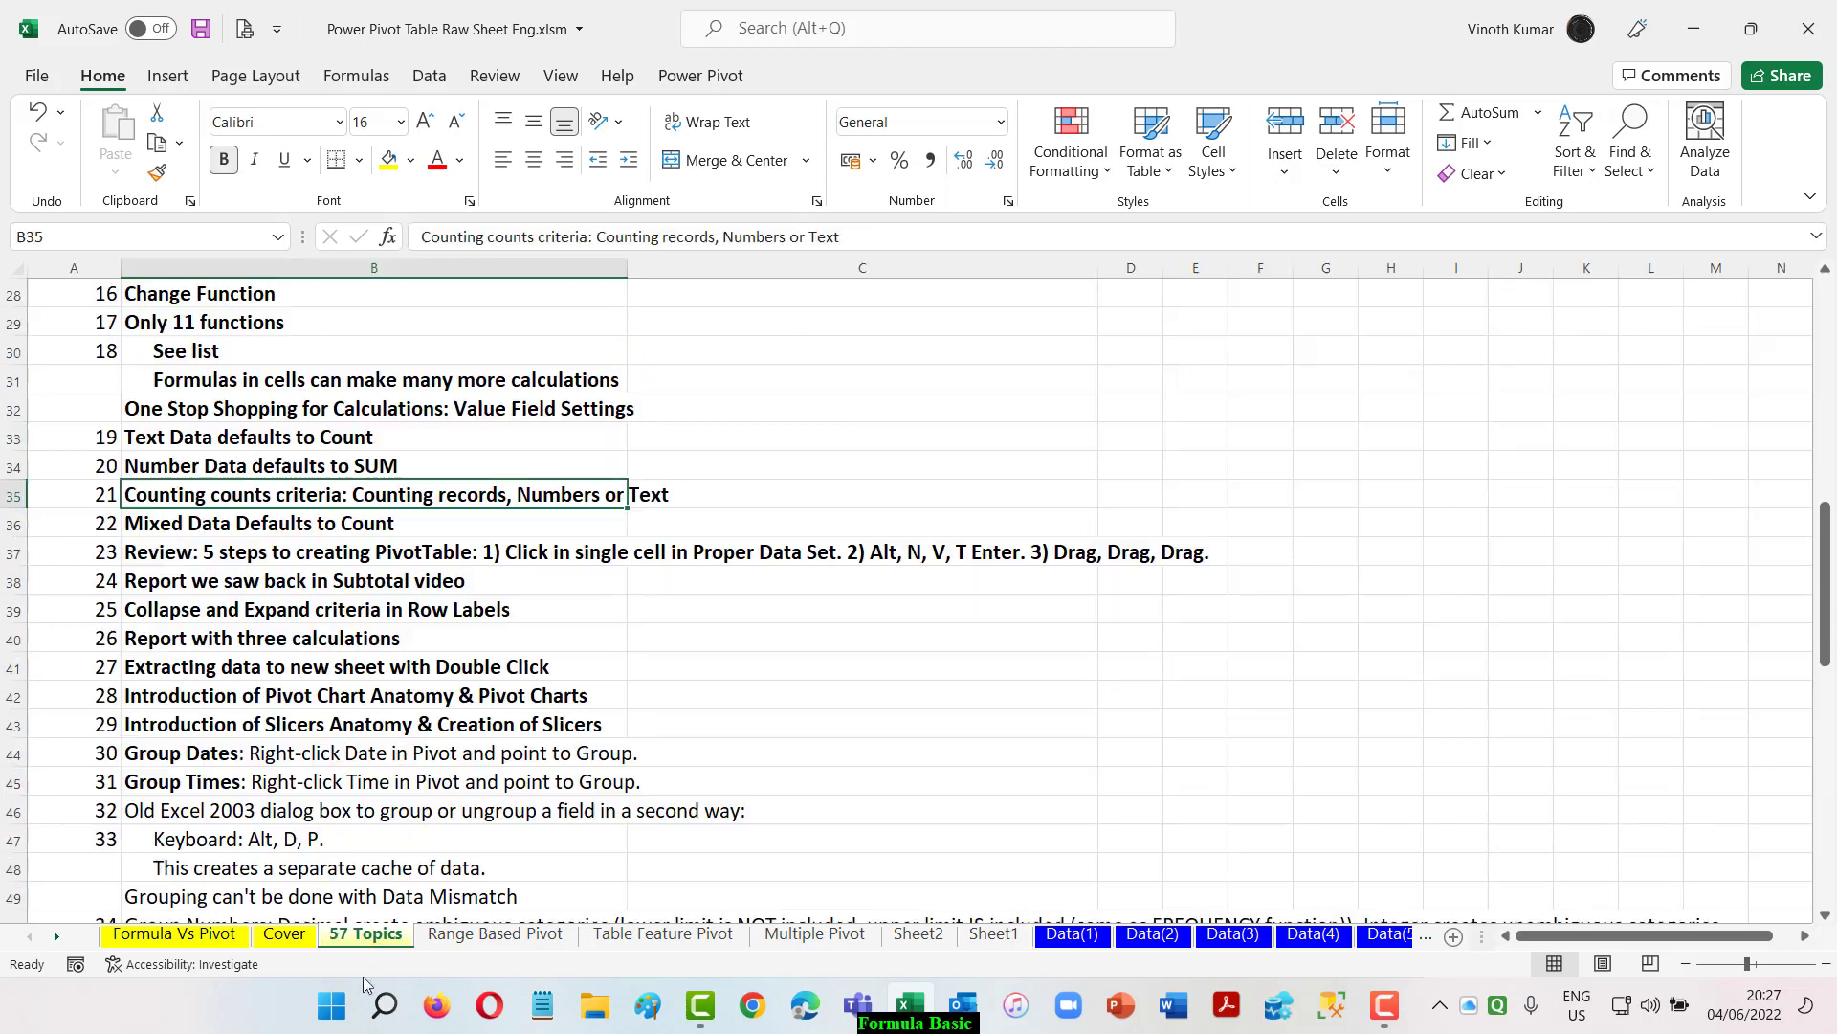
{"action": "key", "text": "Down"}
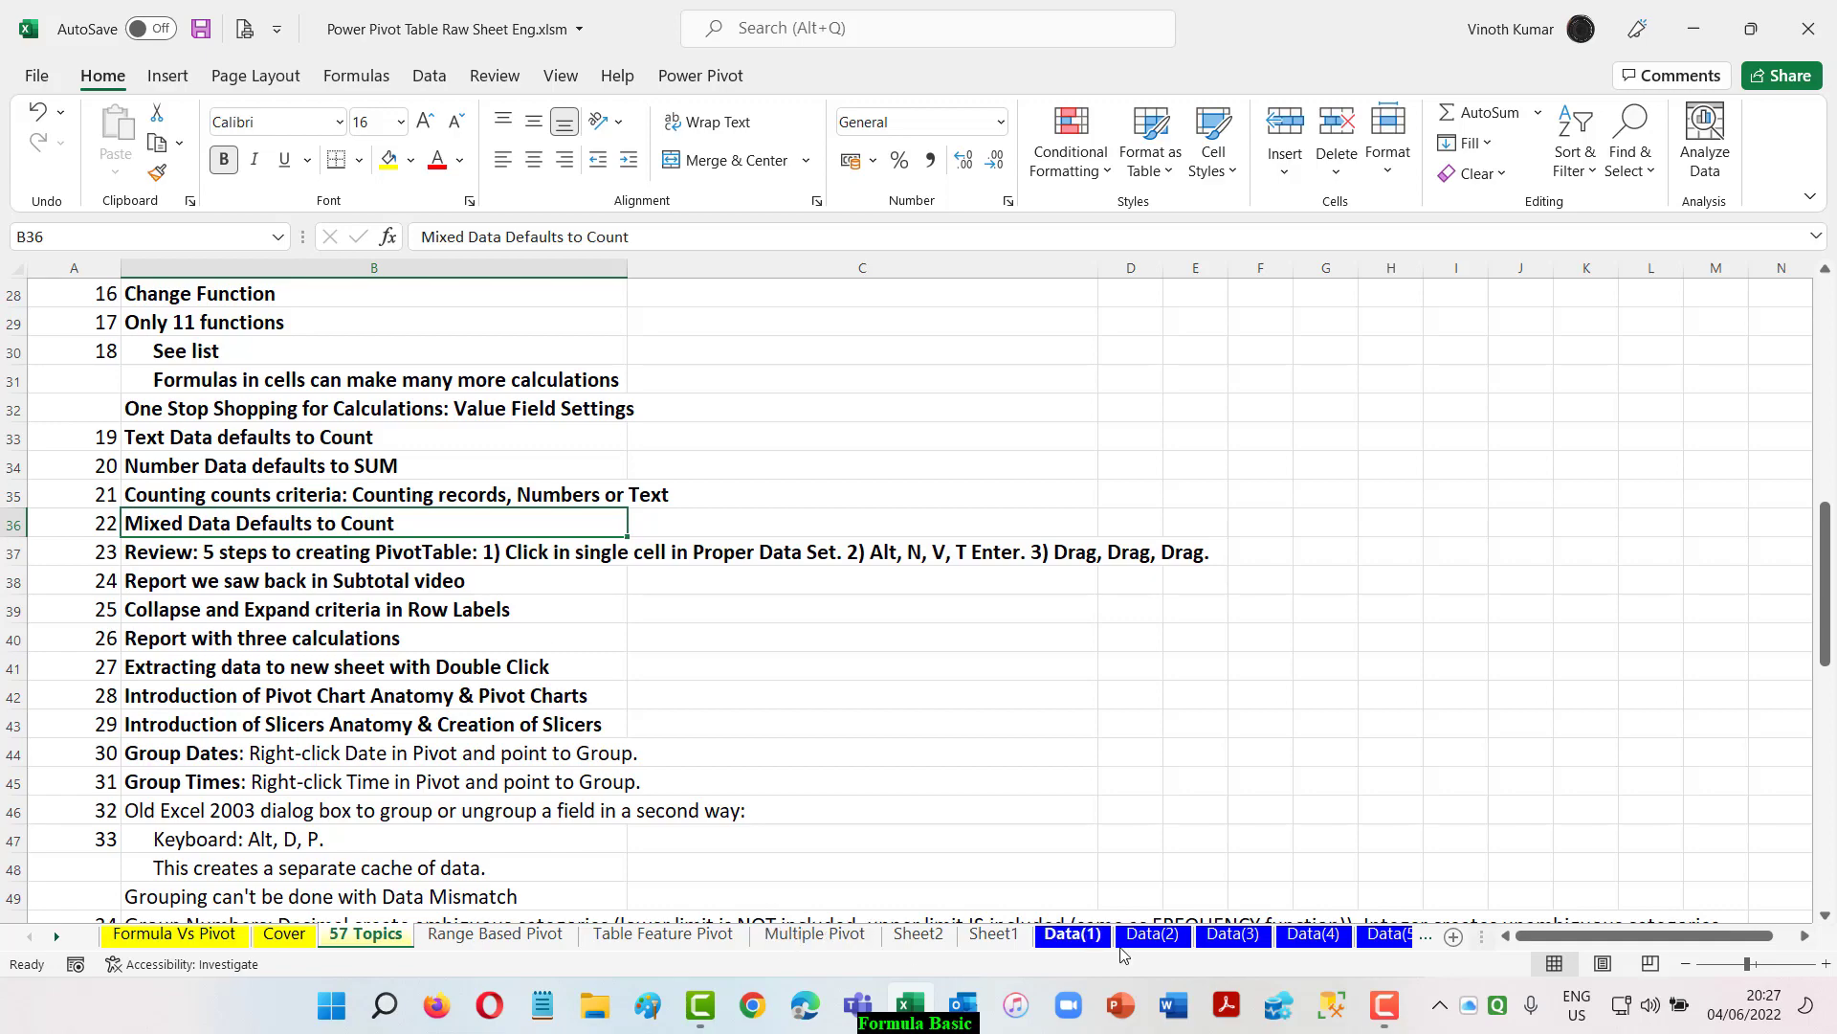
Step: Create a PivotTable on a new worksheet from the table T11:AA23 on the Data(2) sheet and add the Date field to its rows
{"action": "left_click", "coordinate": [1148, 935]}
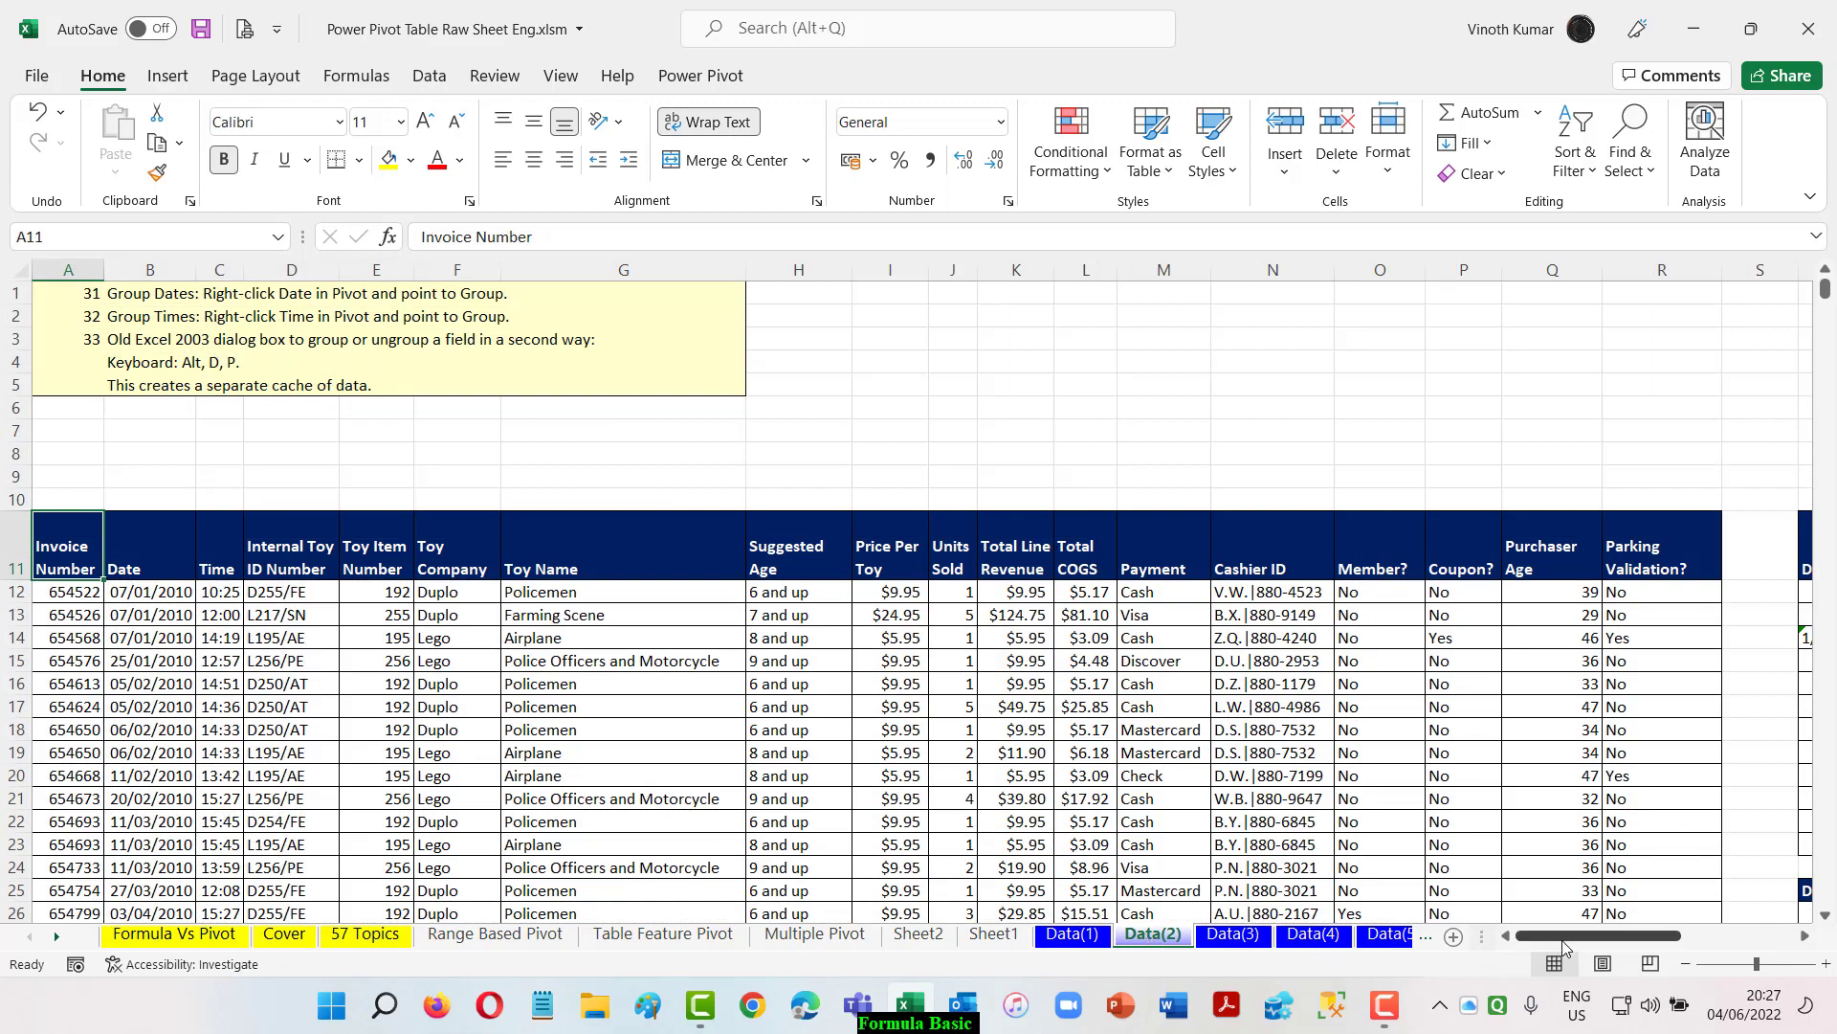
{"action": "left_click_drag", "start_coordinate": [1569, 937], "coordinate": [1665, 938]}
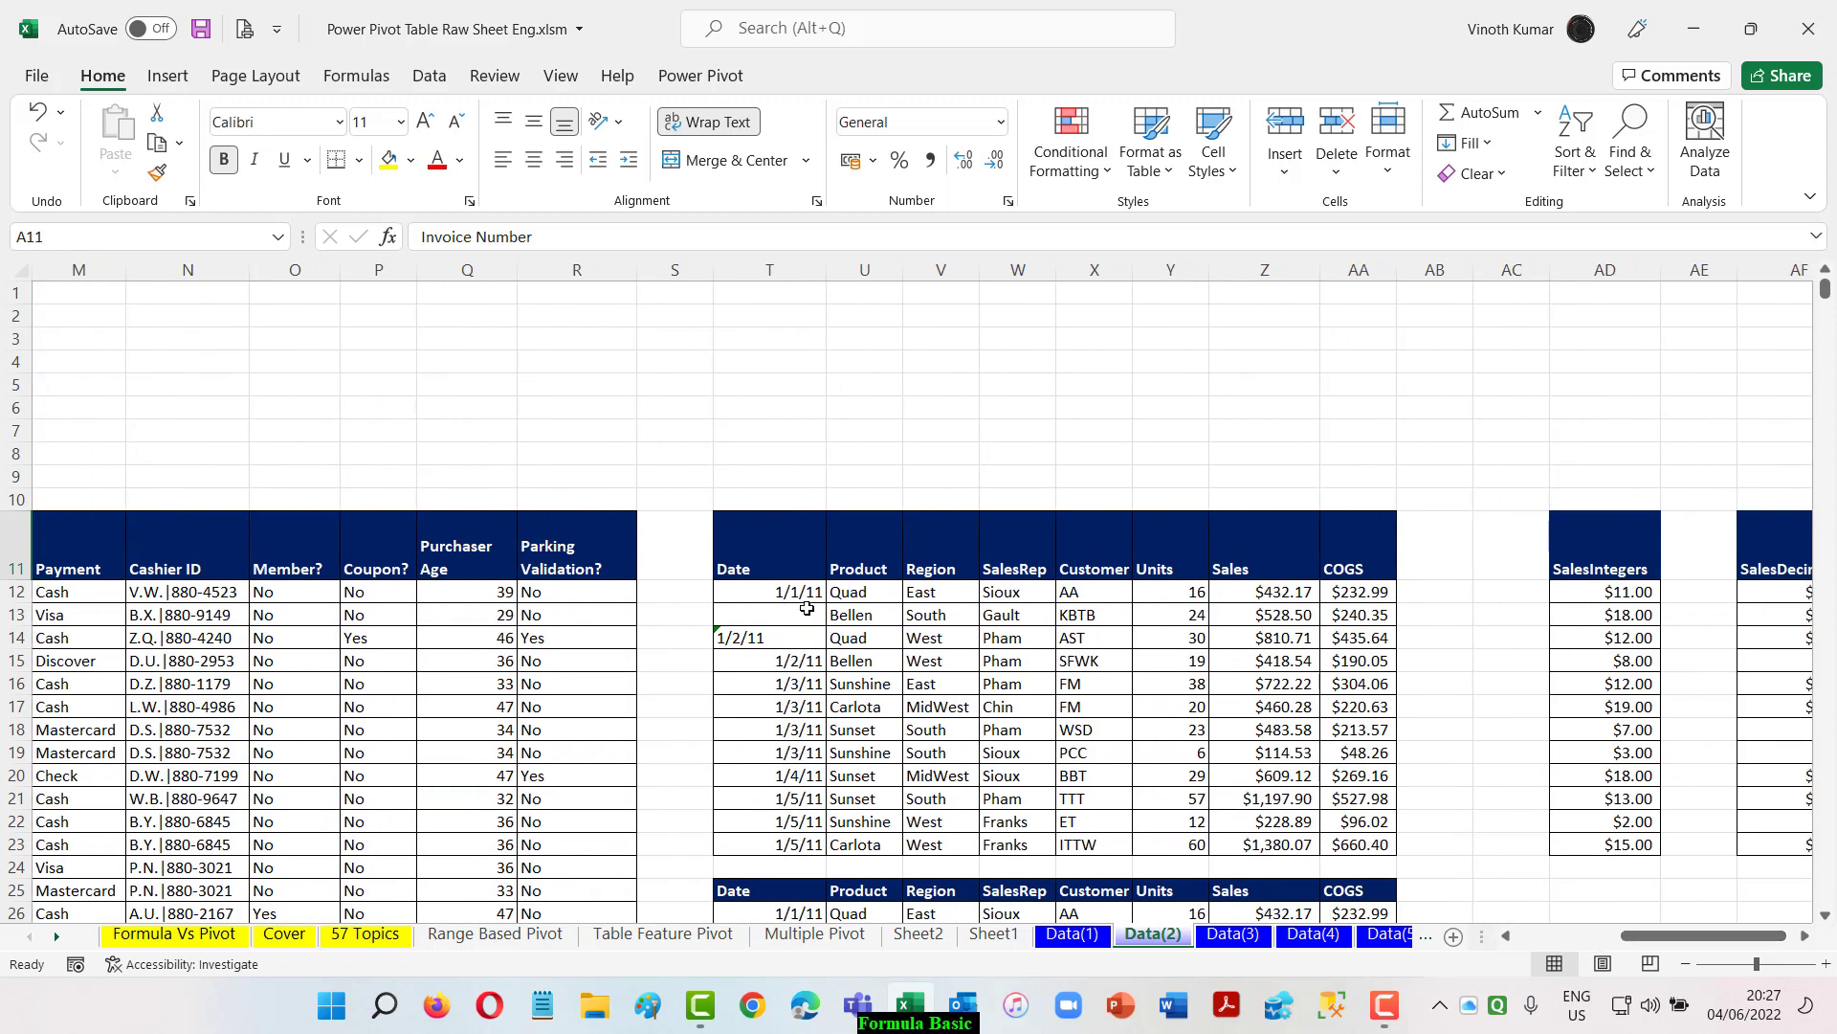
{"action": "left_click_drag", "start_coordinate": [792, 589], "coordinate": [792, 825]}
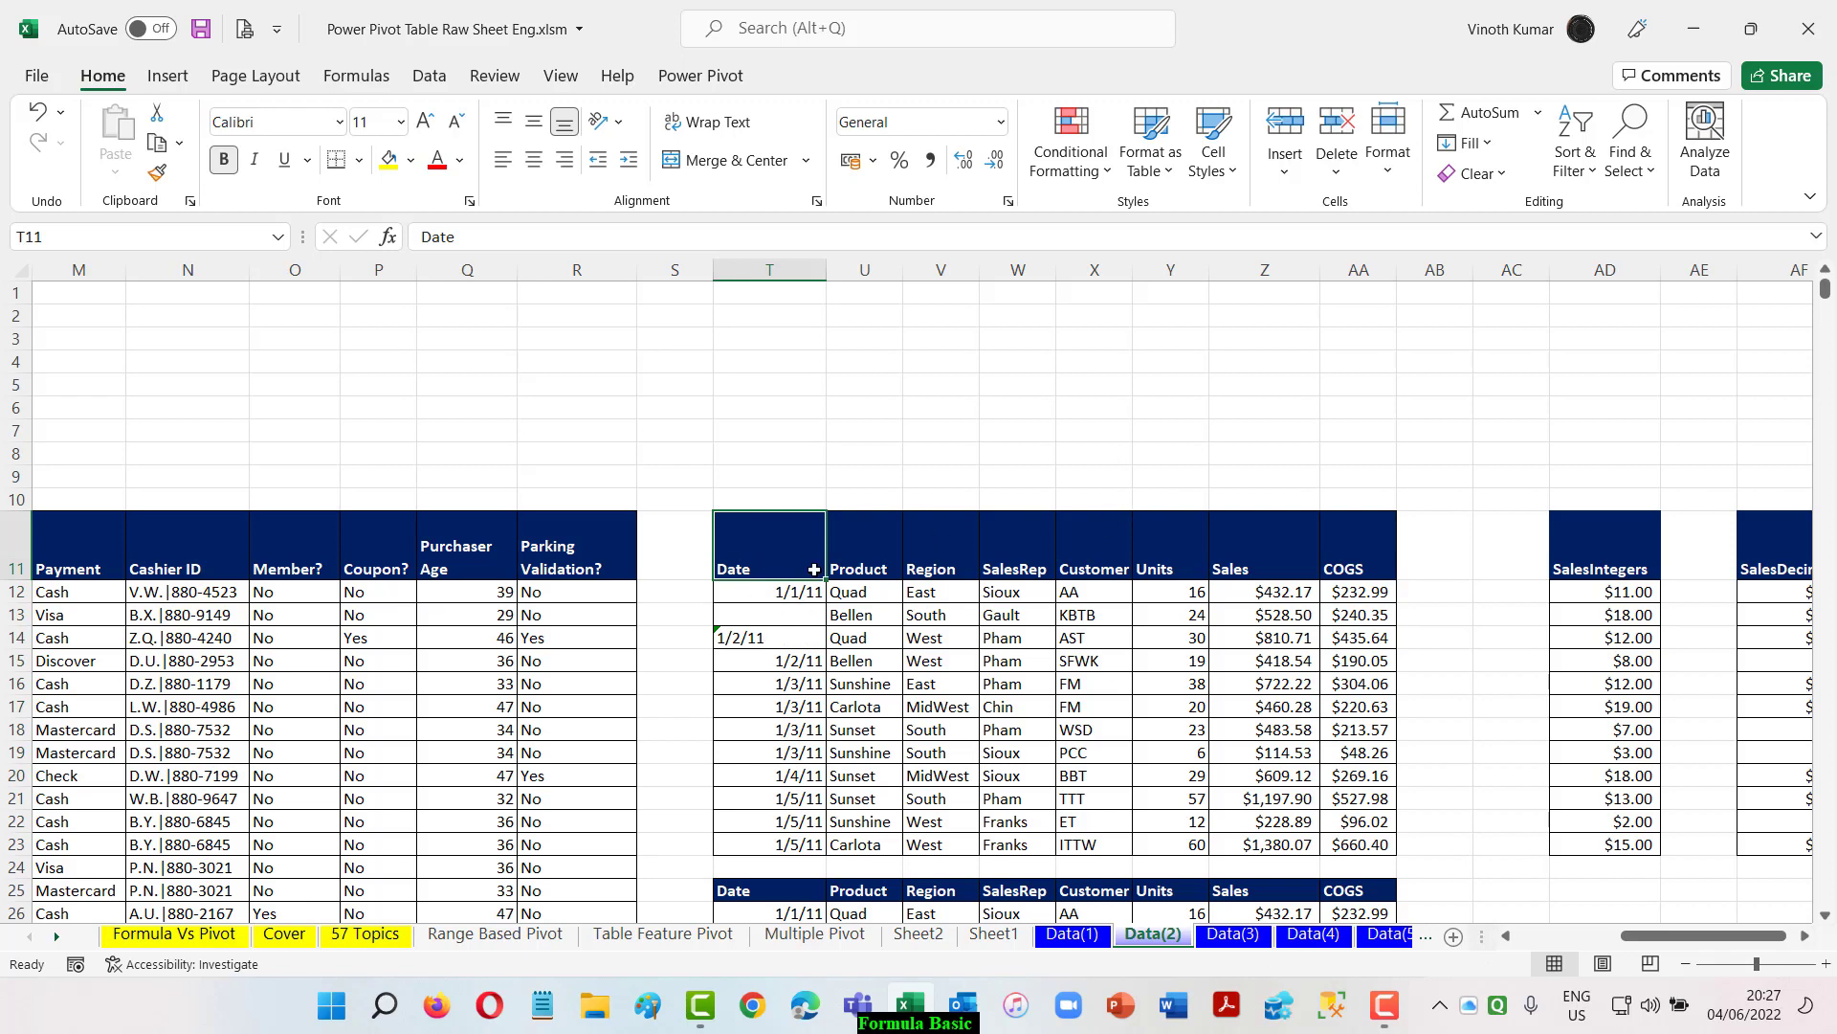
{"action": "left_click", "coordinate": [168, 75]}
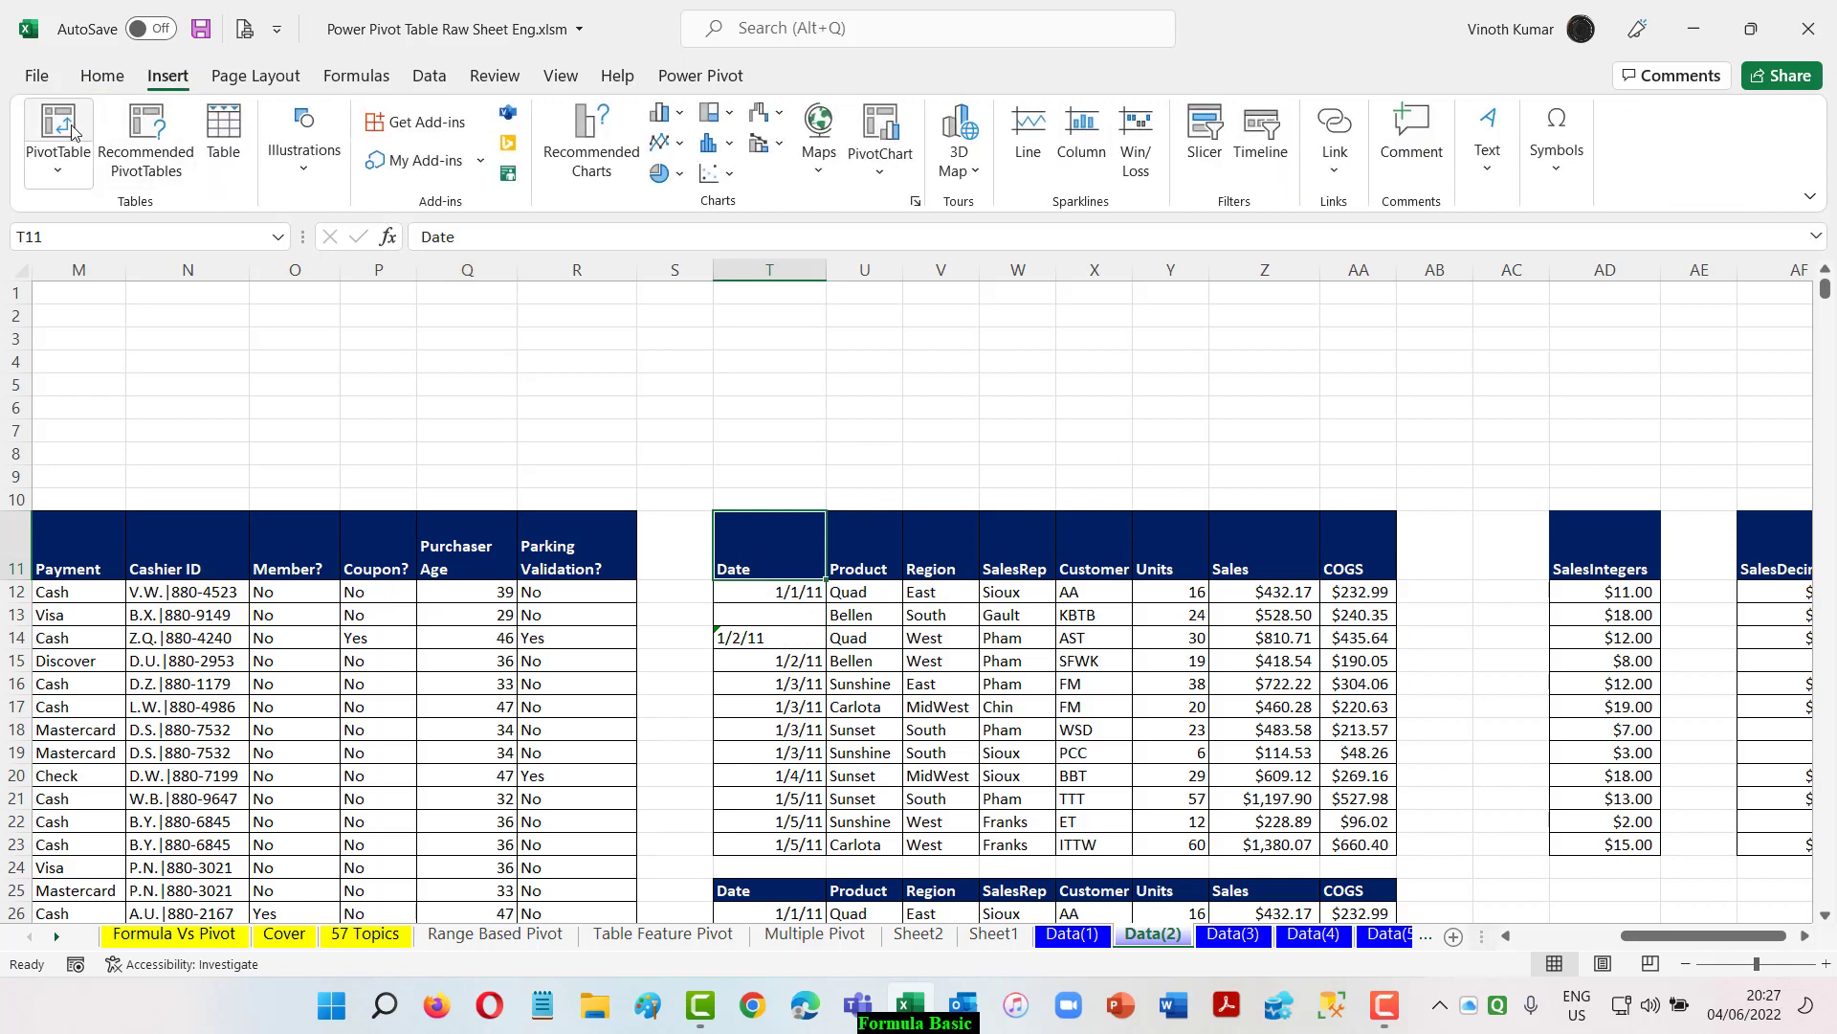
{"action": "left_click", "coordinate": [72, 131]}
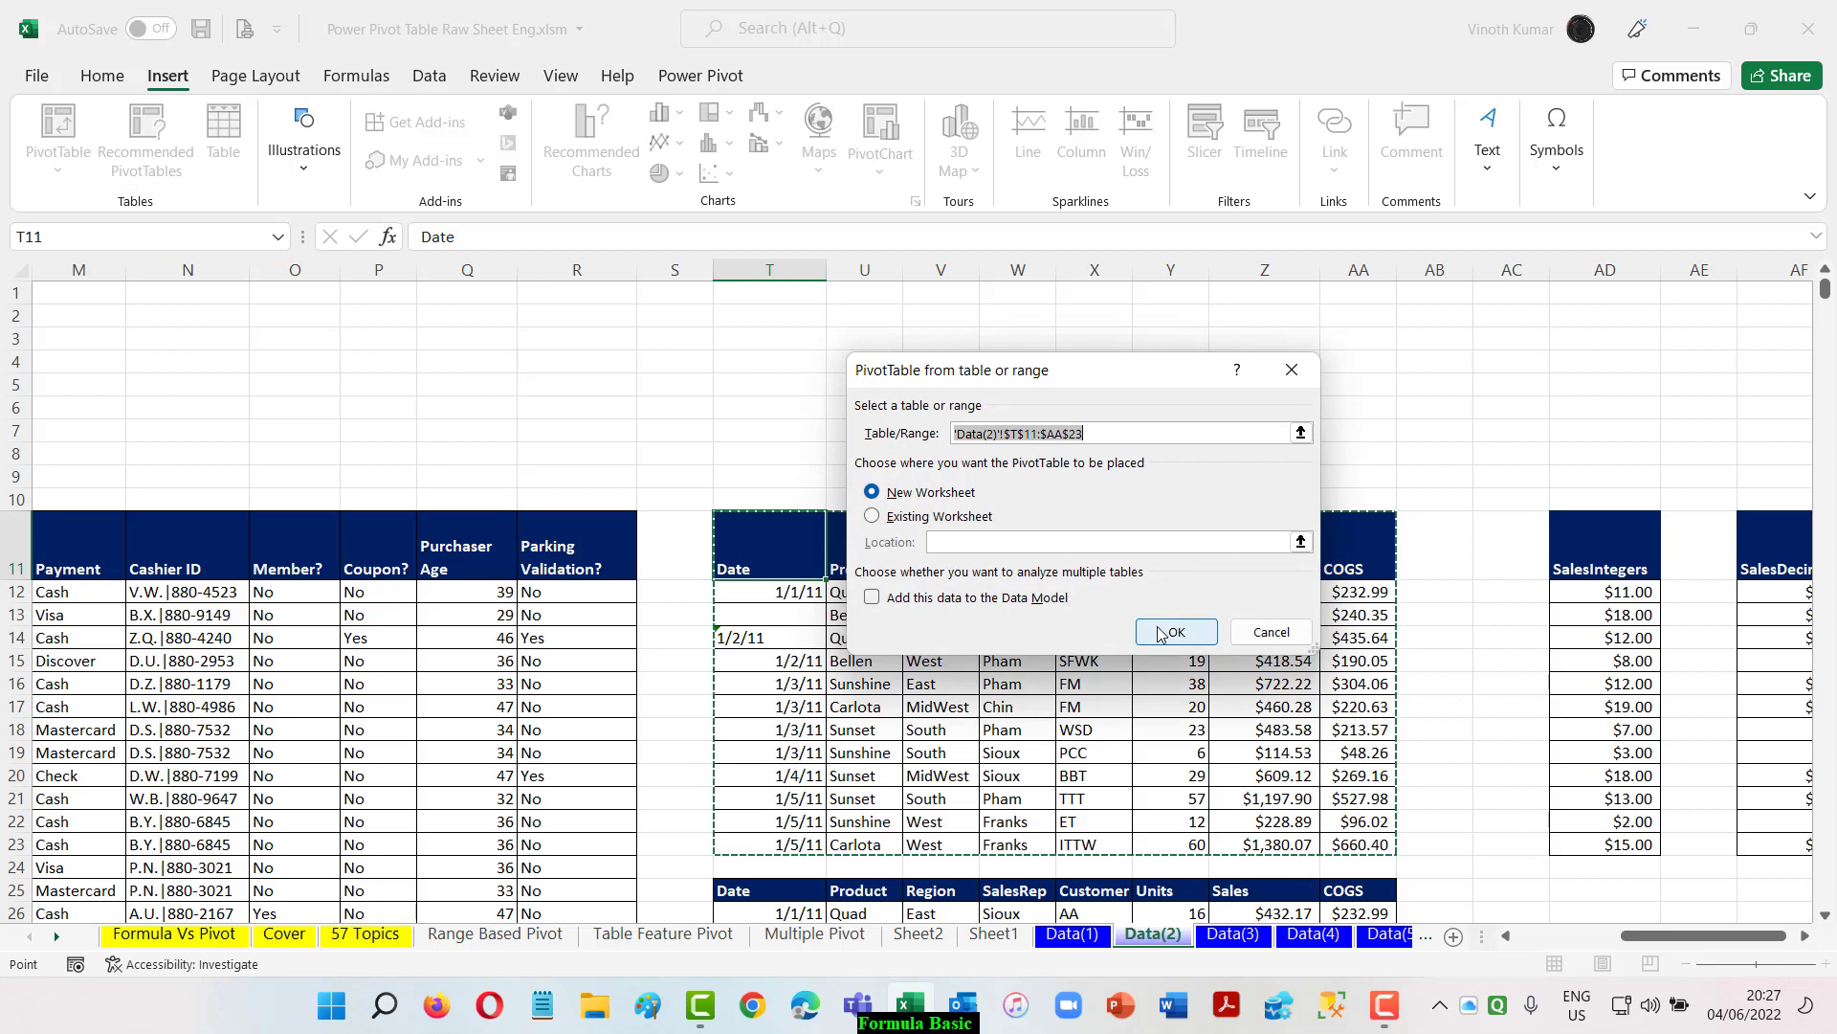
{"action": "left_click", "coordinate": [1160, 633]}
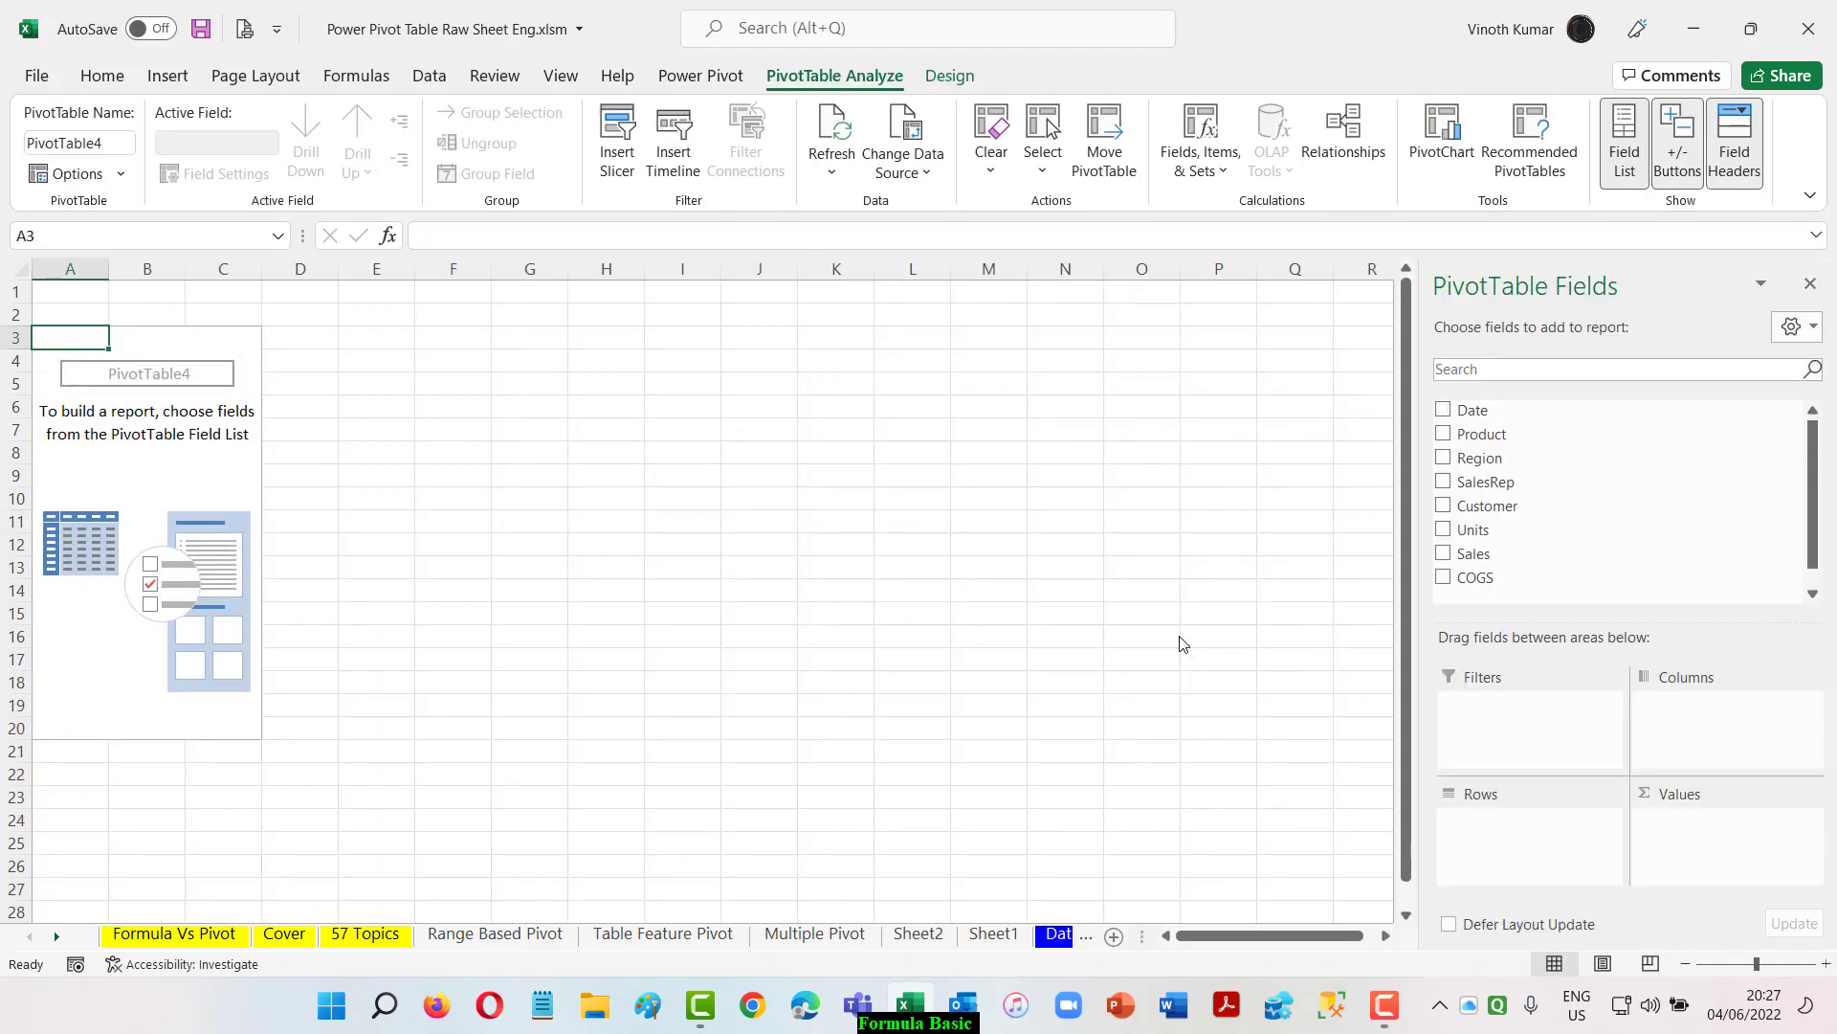
{"action": "left_click", "coordinate": [1443, 411]}
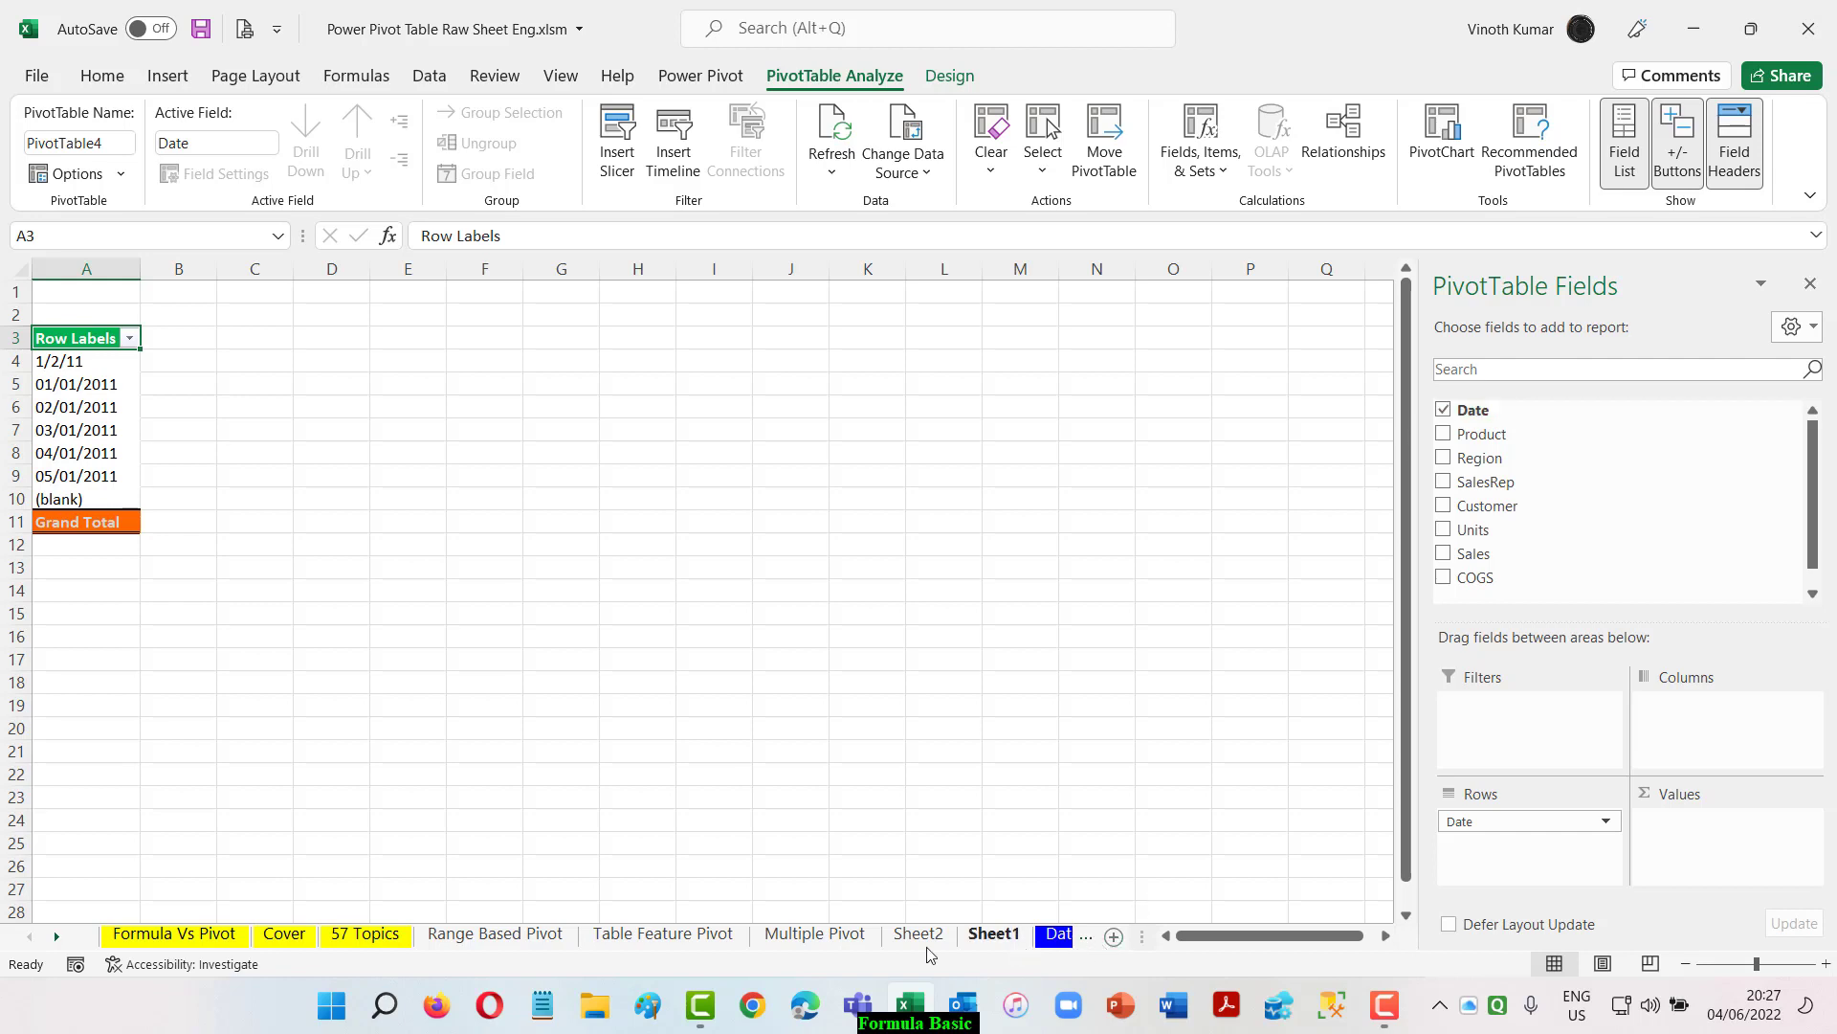
Step: Return to the Data(2) sheet and inspect cells T13 and T14 in the Date column, opening the error options for T14
{"action": "left_click_drag", "start_coordinate": [1143, 940], "coordinate": [1378, 941]}
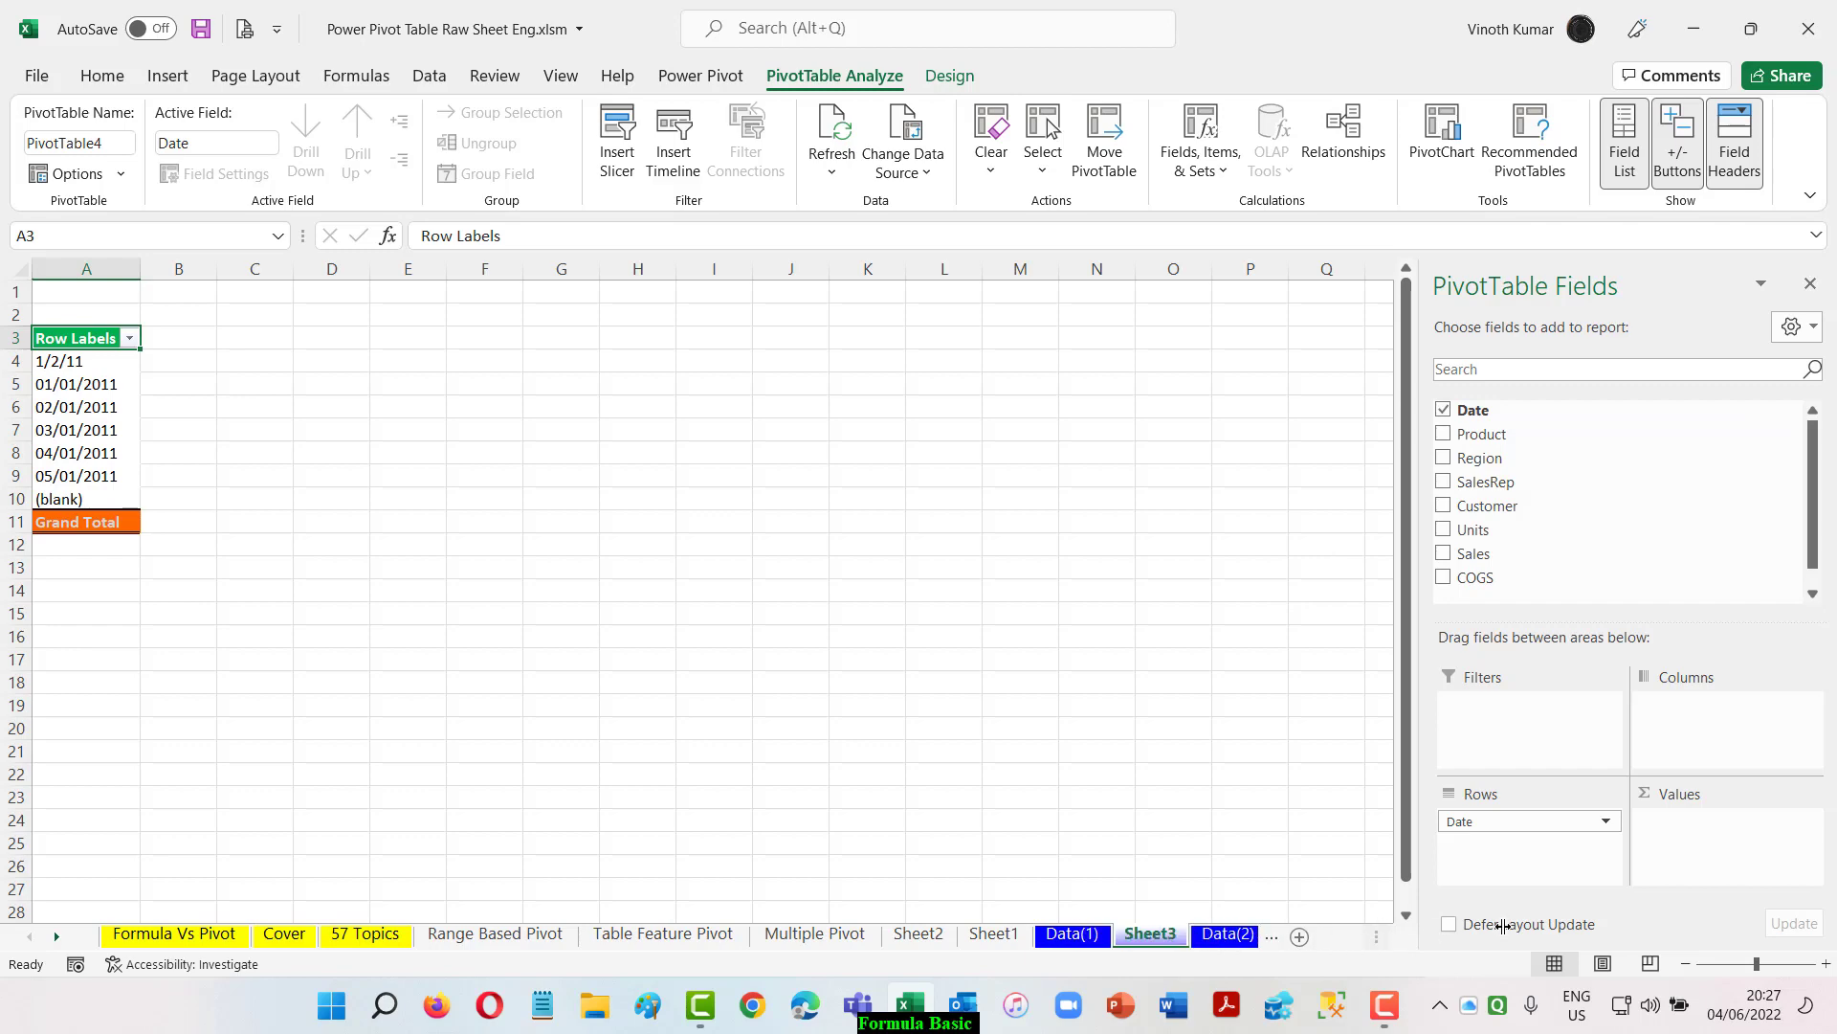
{"action": "left_click", "coordinate": [1268, 942]}
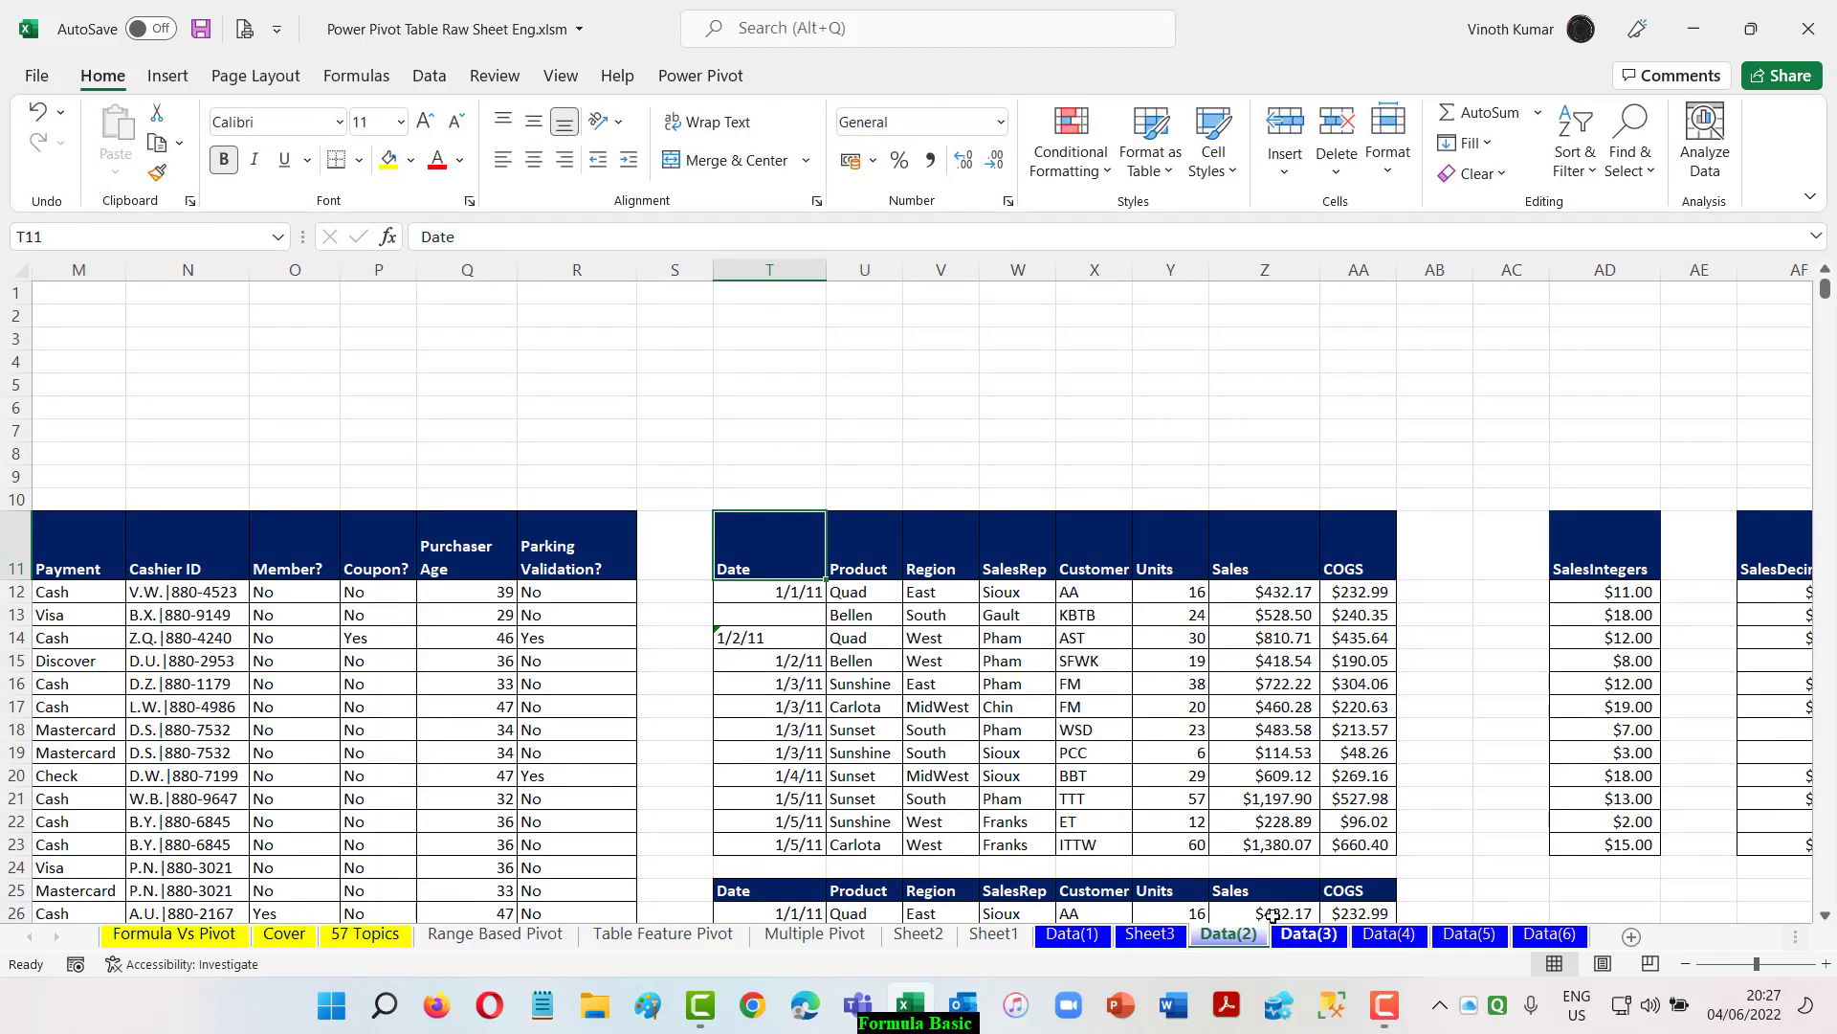
{"action": "left_click", "coordinate": [785, 618]}
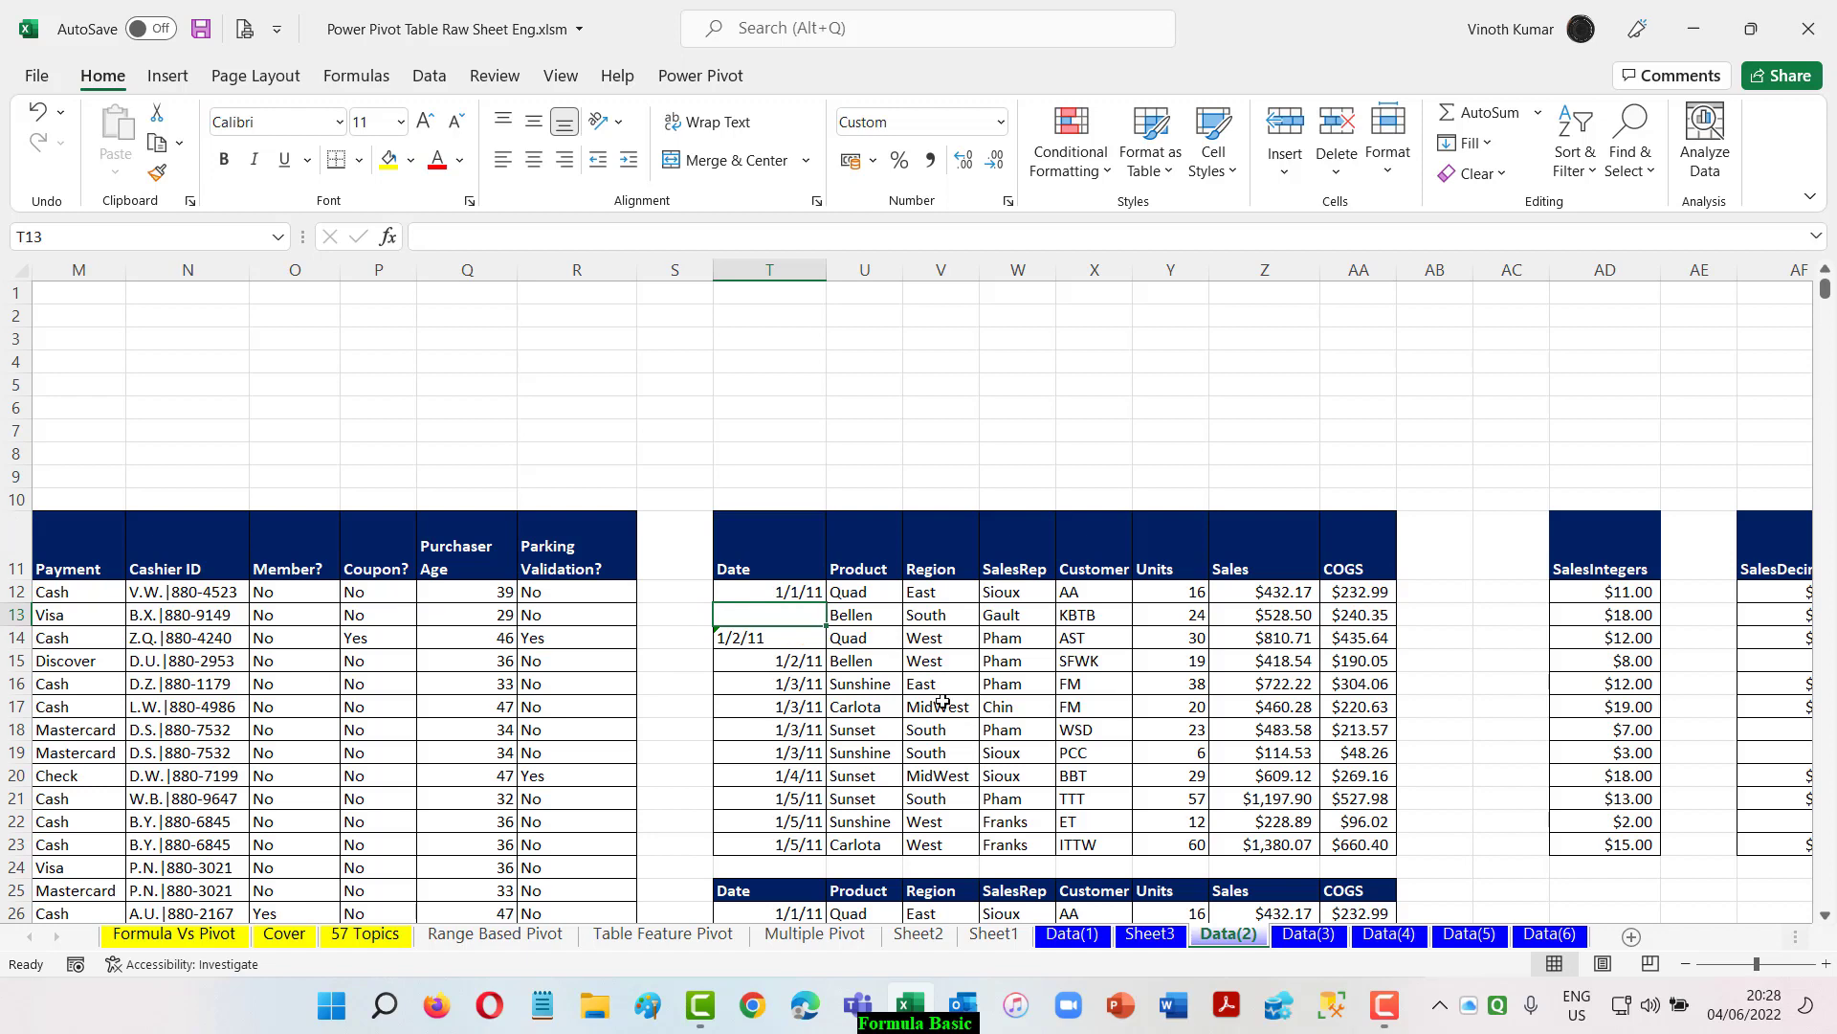
{"action": "left_click", "coordinate": [765, 644]}
{"action": "left_click", "coordinate": [686, 639]}
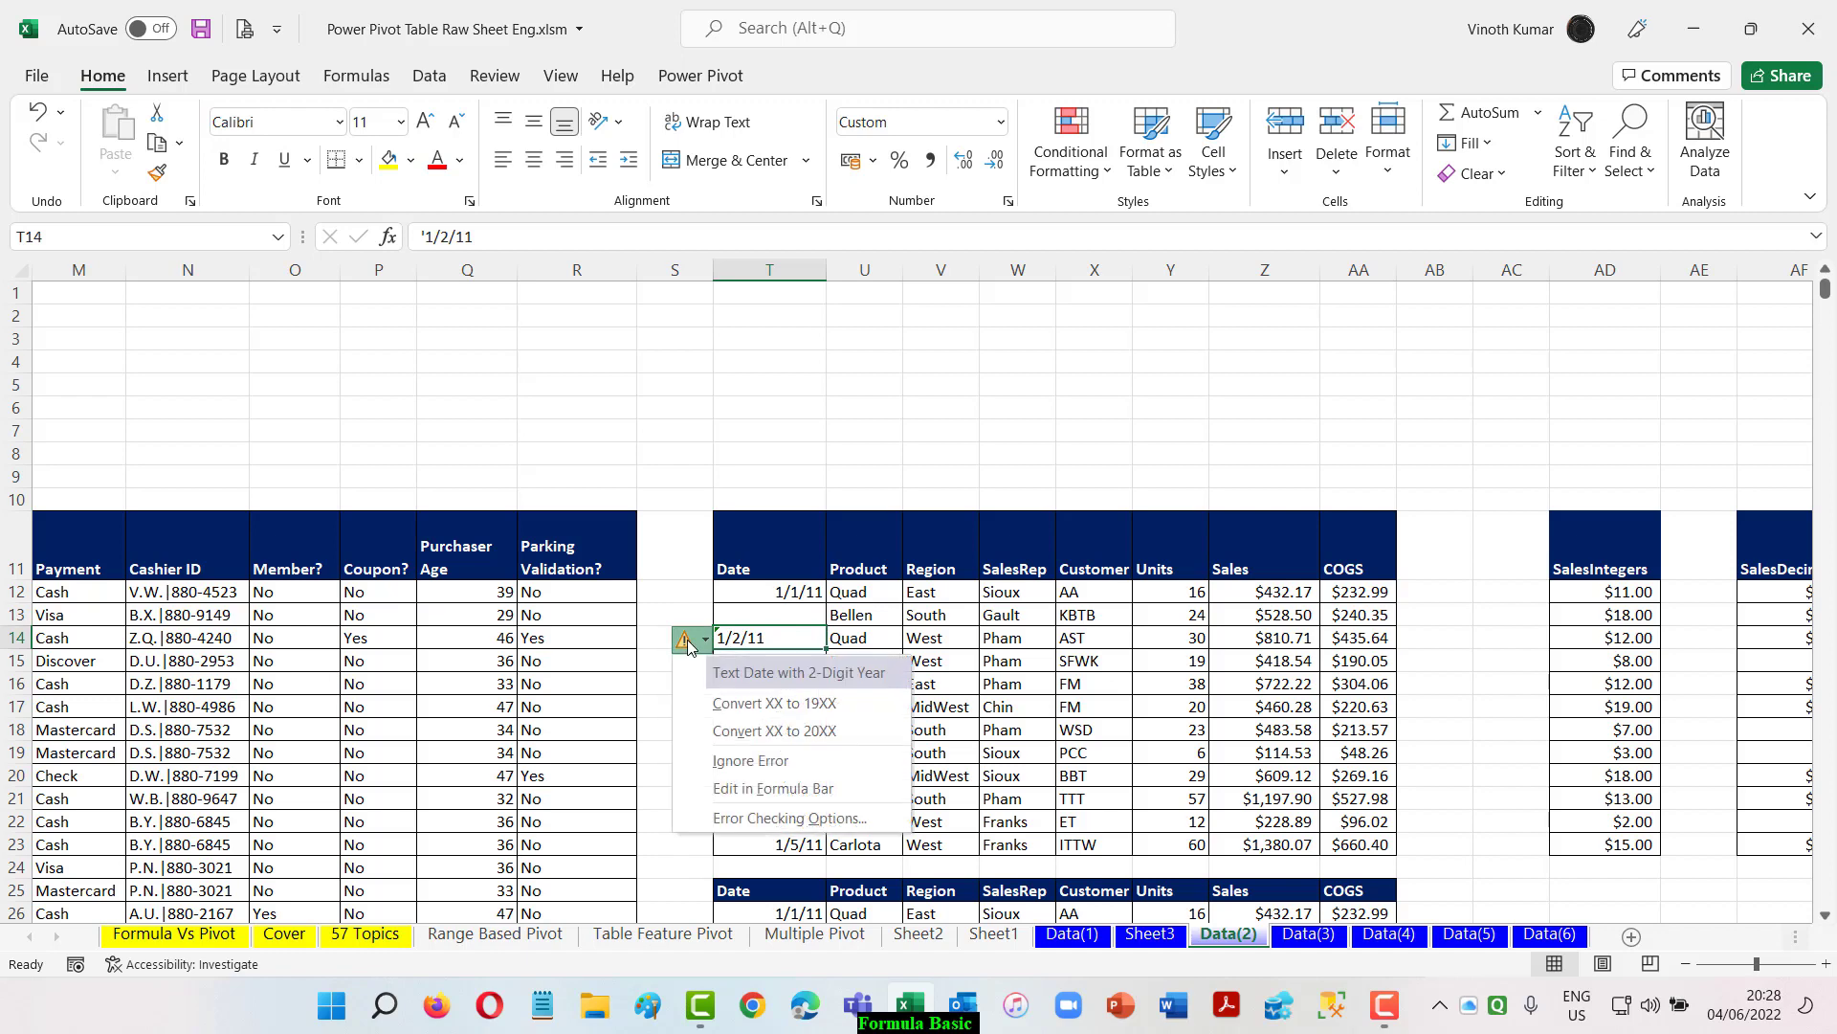
Step: Try converting the text date in T14 to a 20XX year and to a 19XX year, undoing each conversion
{"action": "left_click", "coordinate": [739, 732]}
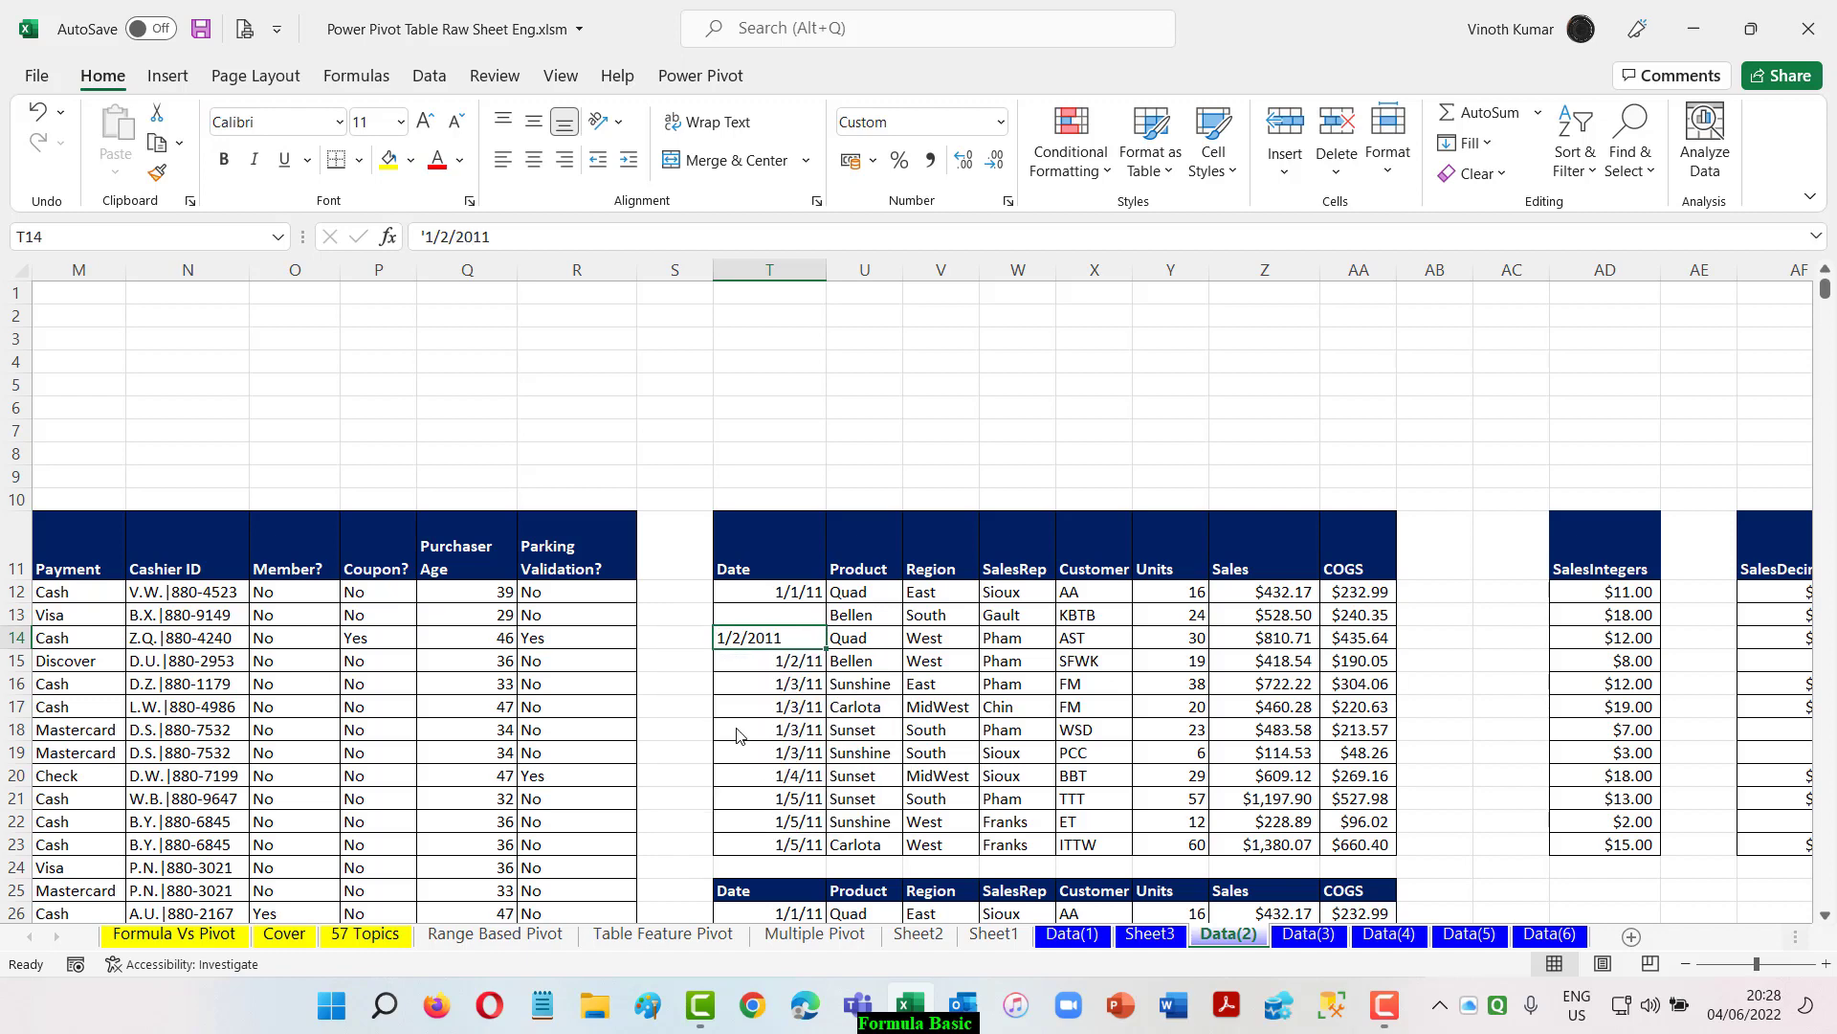
{"action": "key", "text": "ctrl+z"}
{"action": "left_click", "coordinate": [687, 640]}
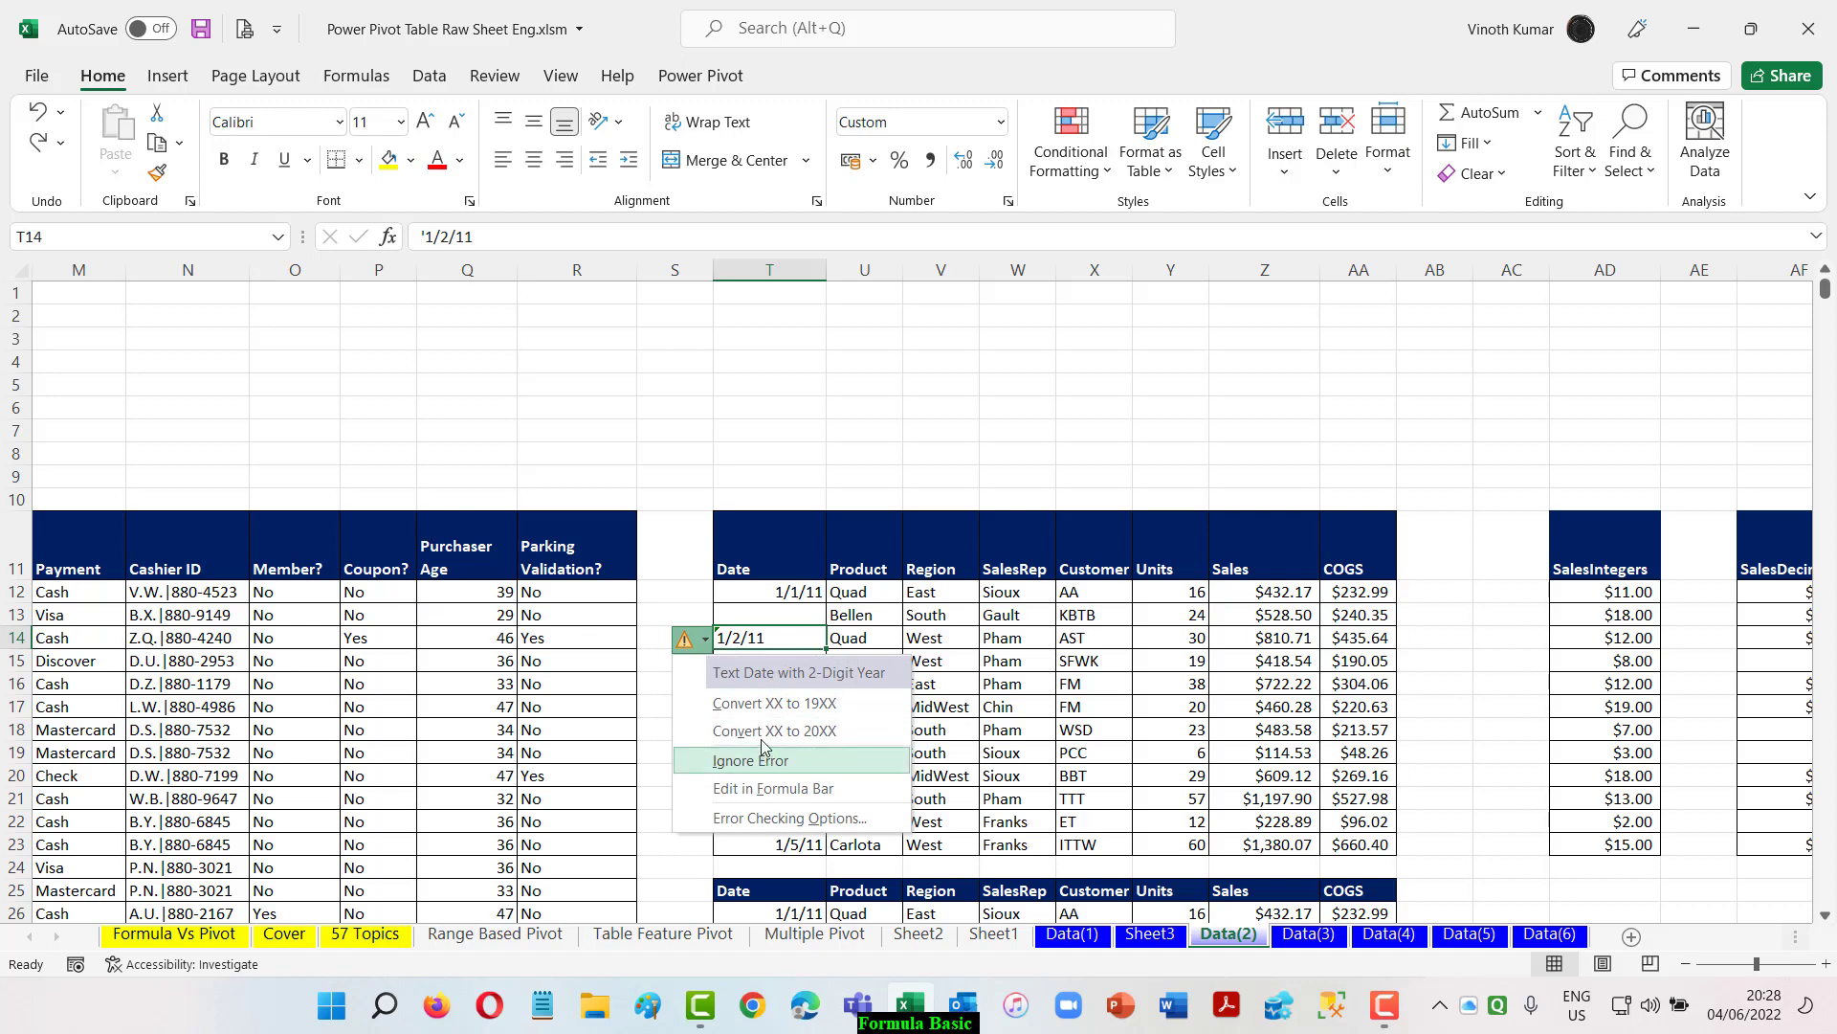
{"action": "left_click", "coordinate": [772, 708]}
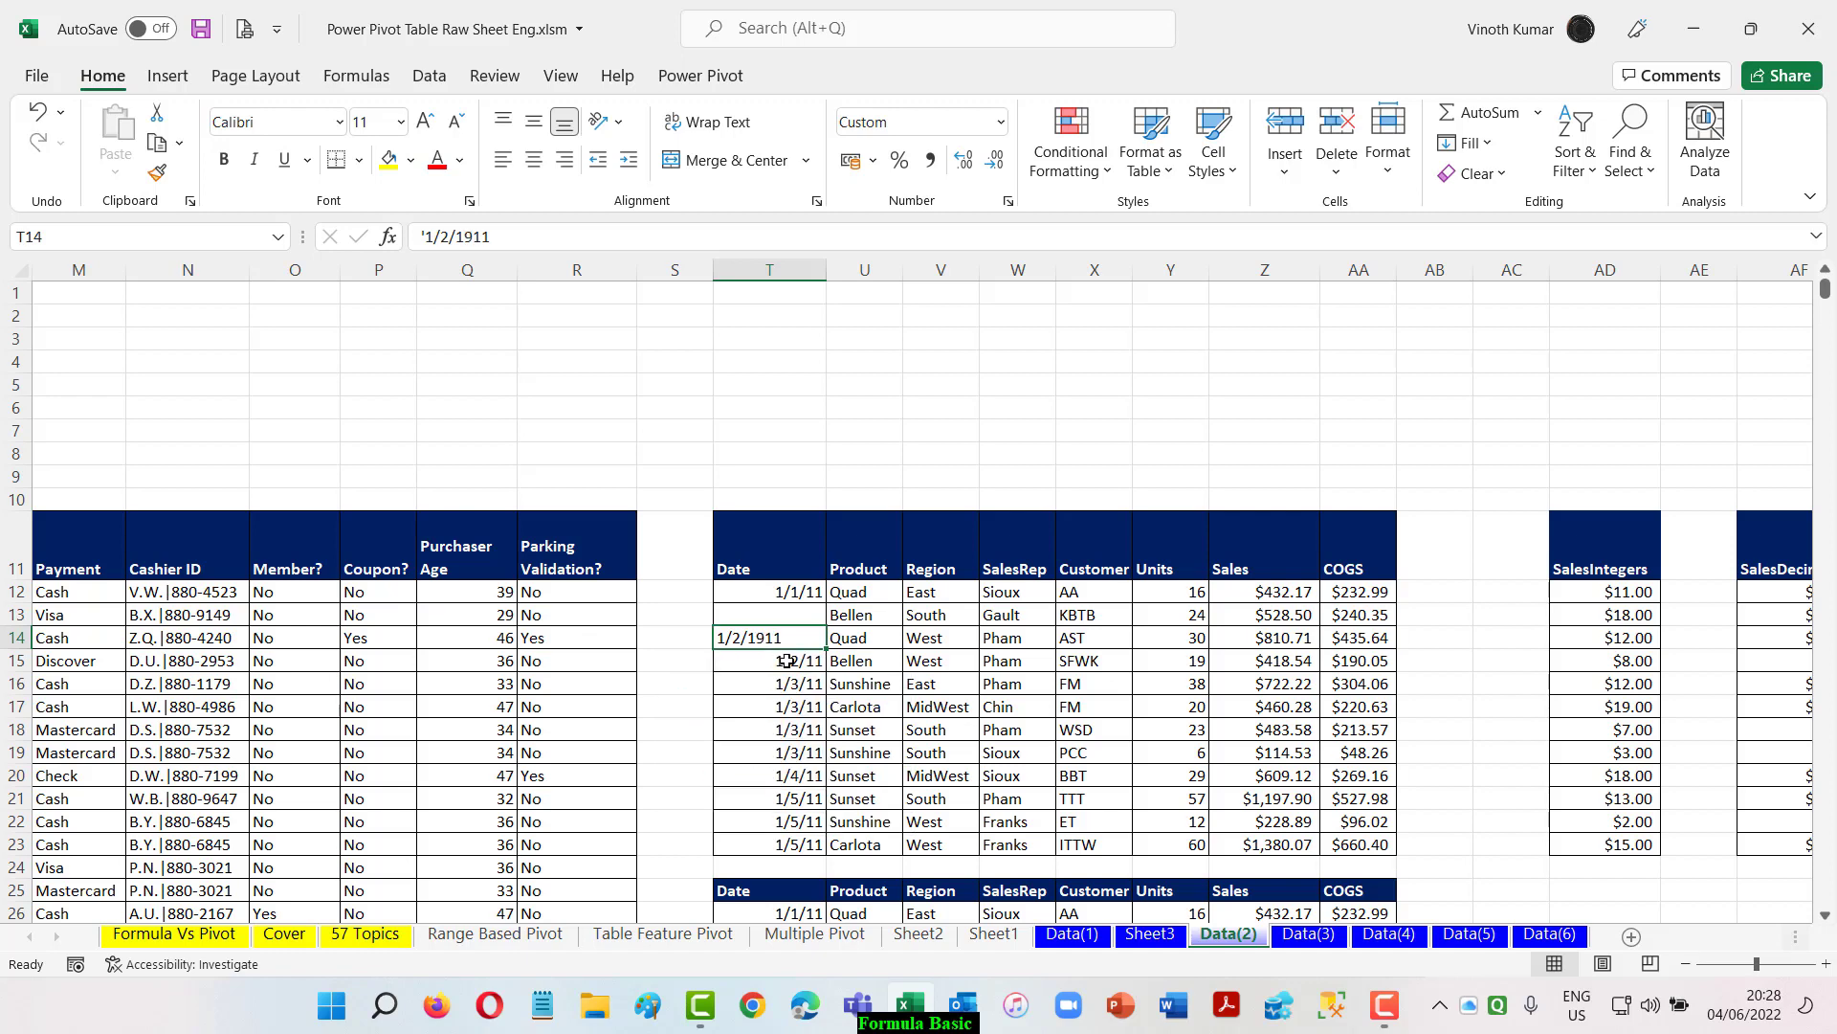
{"action": "key", "text": "ctrl+z"}
Step: Replace the text date in T14 with the date 01/02/2011 and fill the date from T12 down into the blank cell T13
{"action": "key", "text": "Delete"}
{"action": "type", "text": "1-1"}
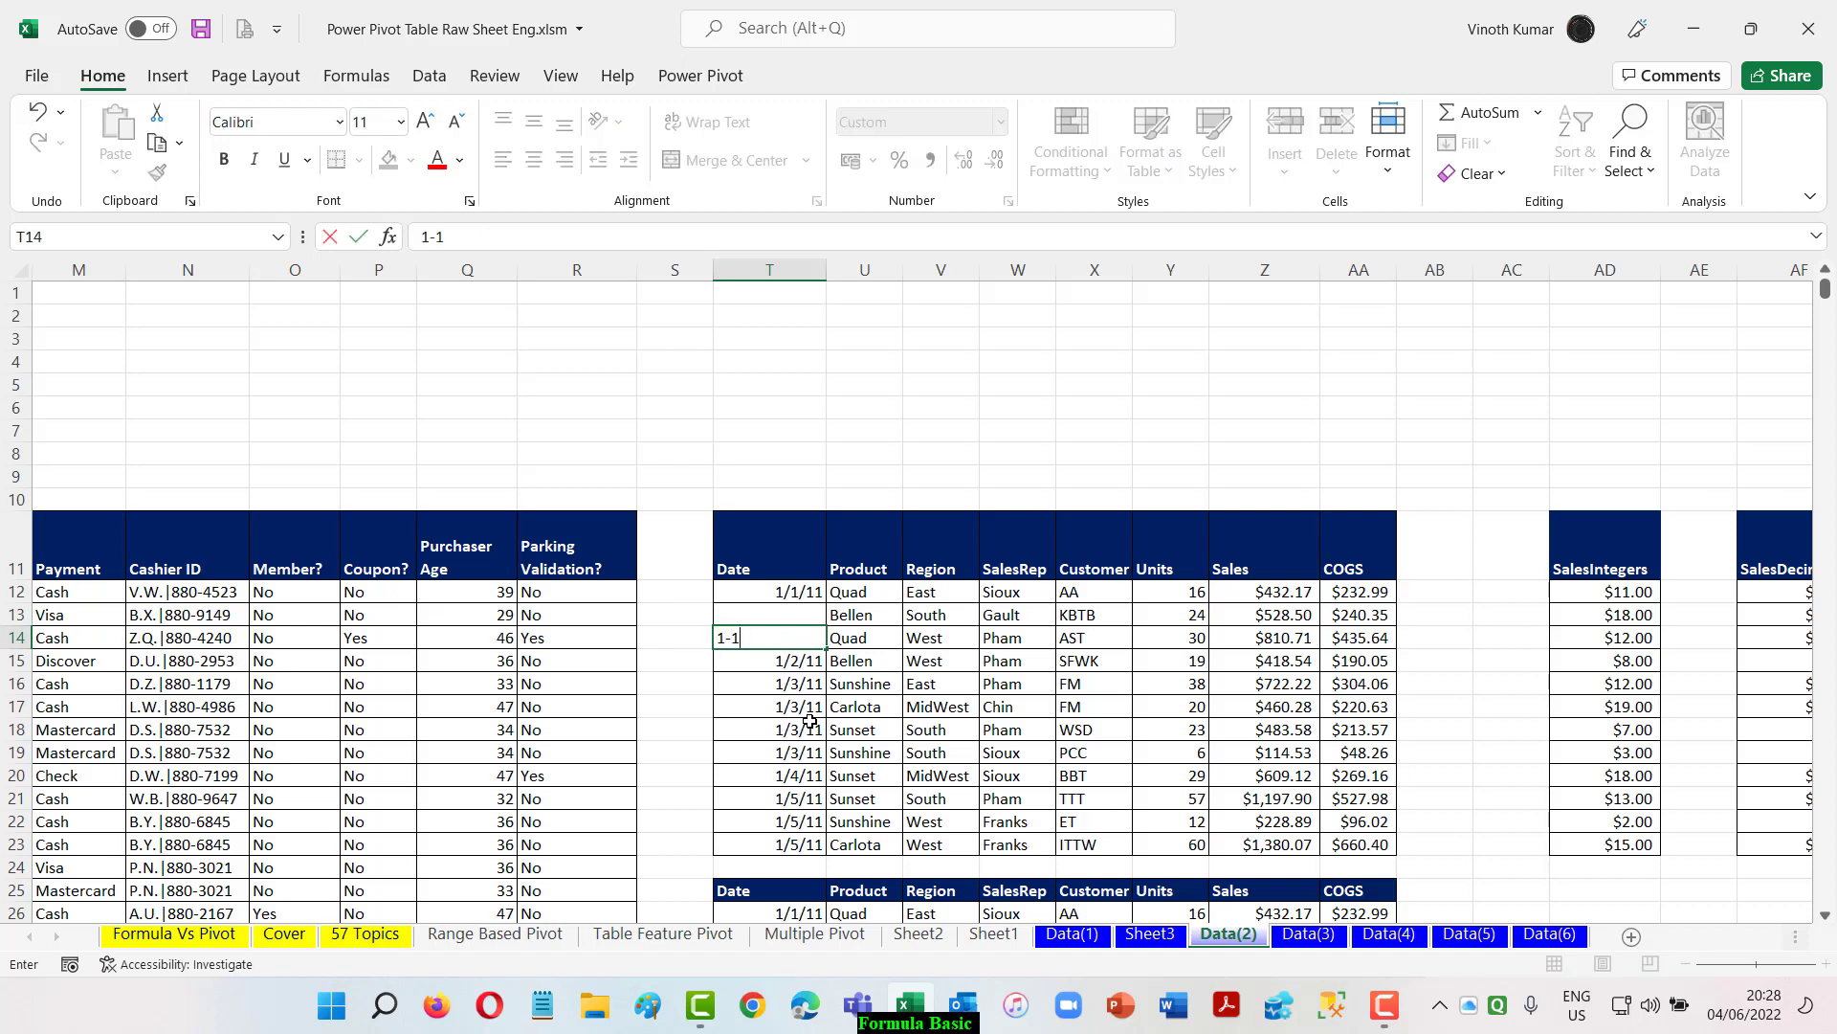
{"action": "type", "text": "11"}
{"action": "key", "text": "Return"}
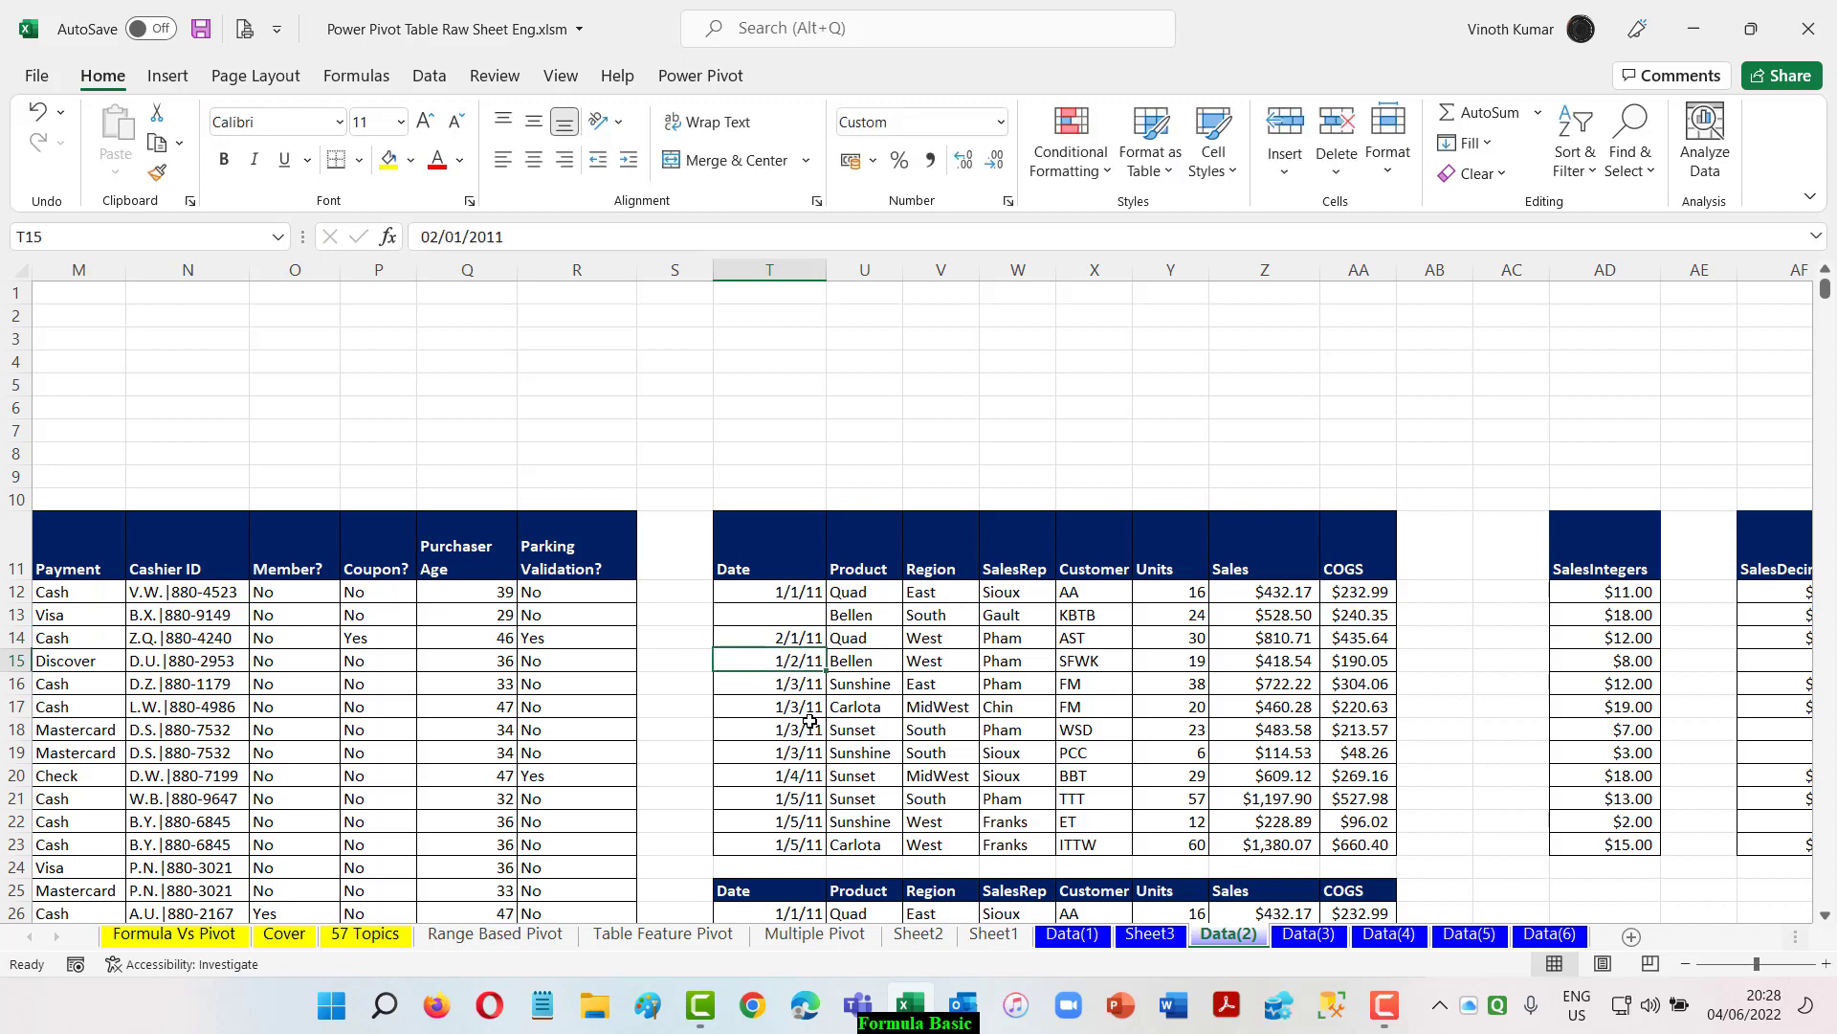
{"action": "key", "text": "Up"}
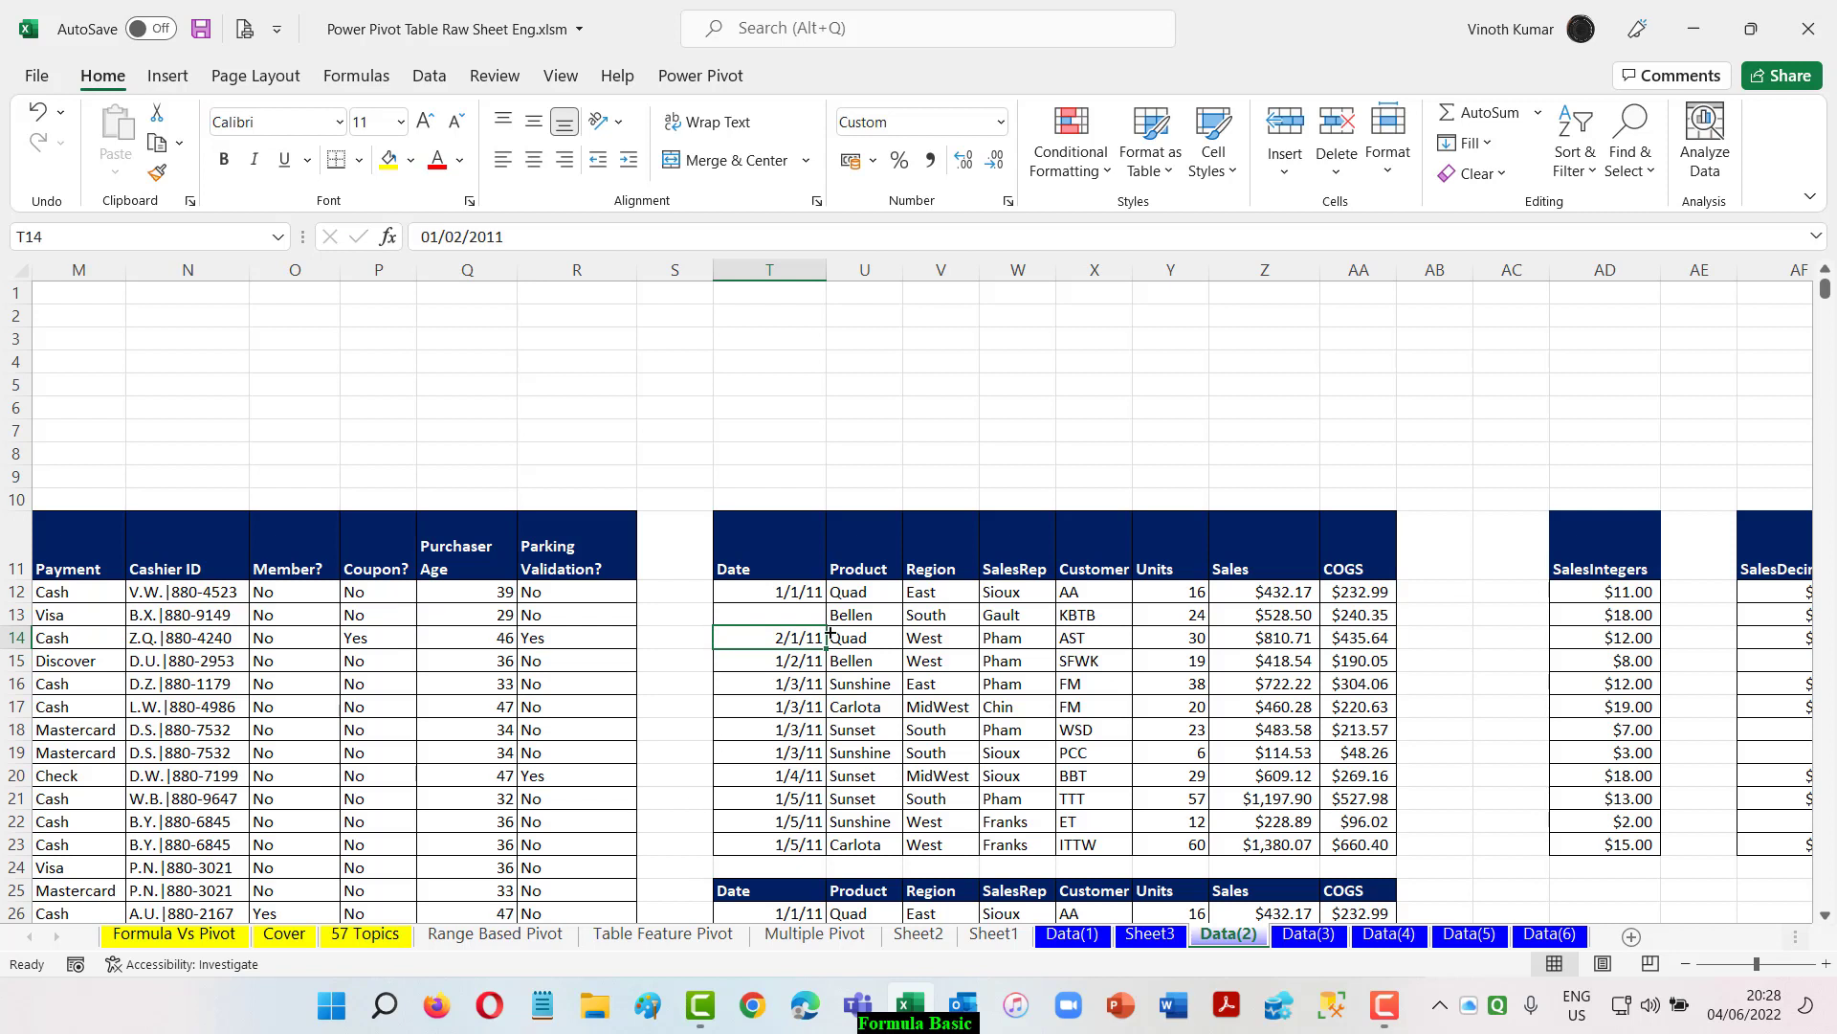
{"action": "left_click_drag", "start_coordinate": [785, 591], "coordinate": [787, 615]}
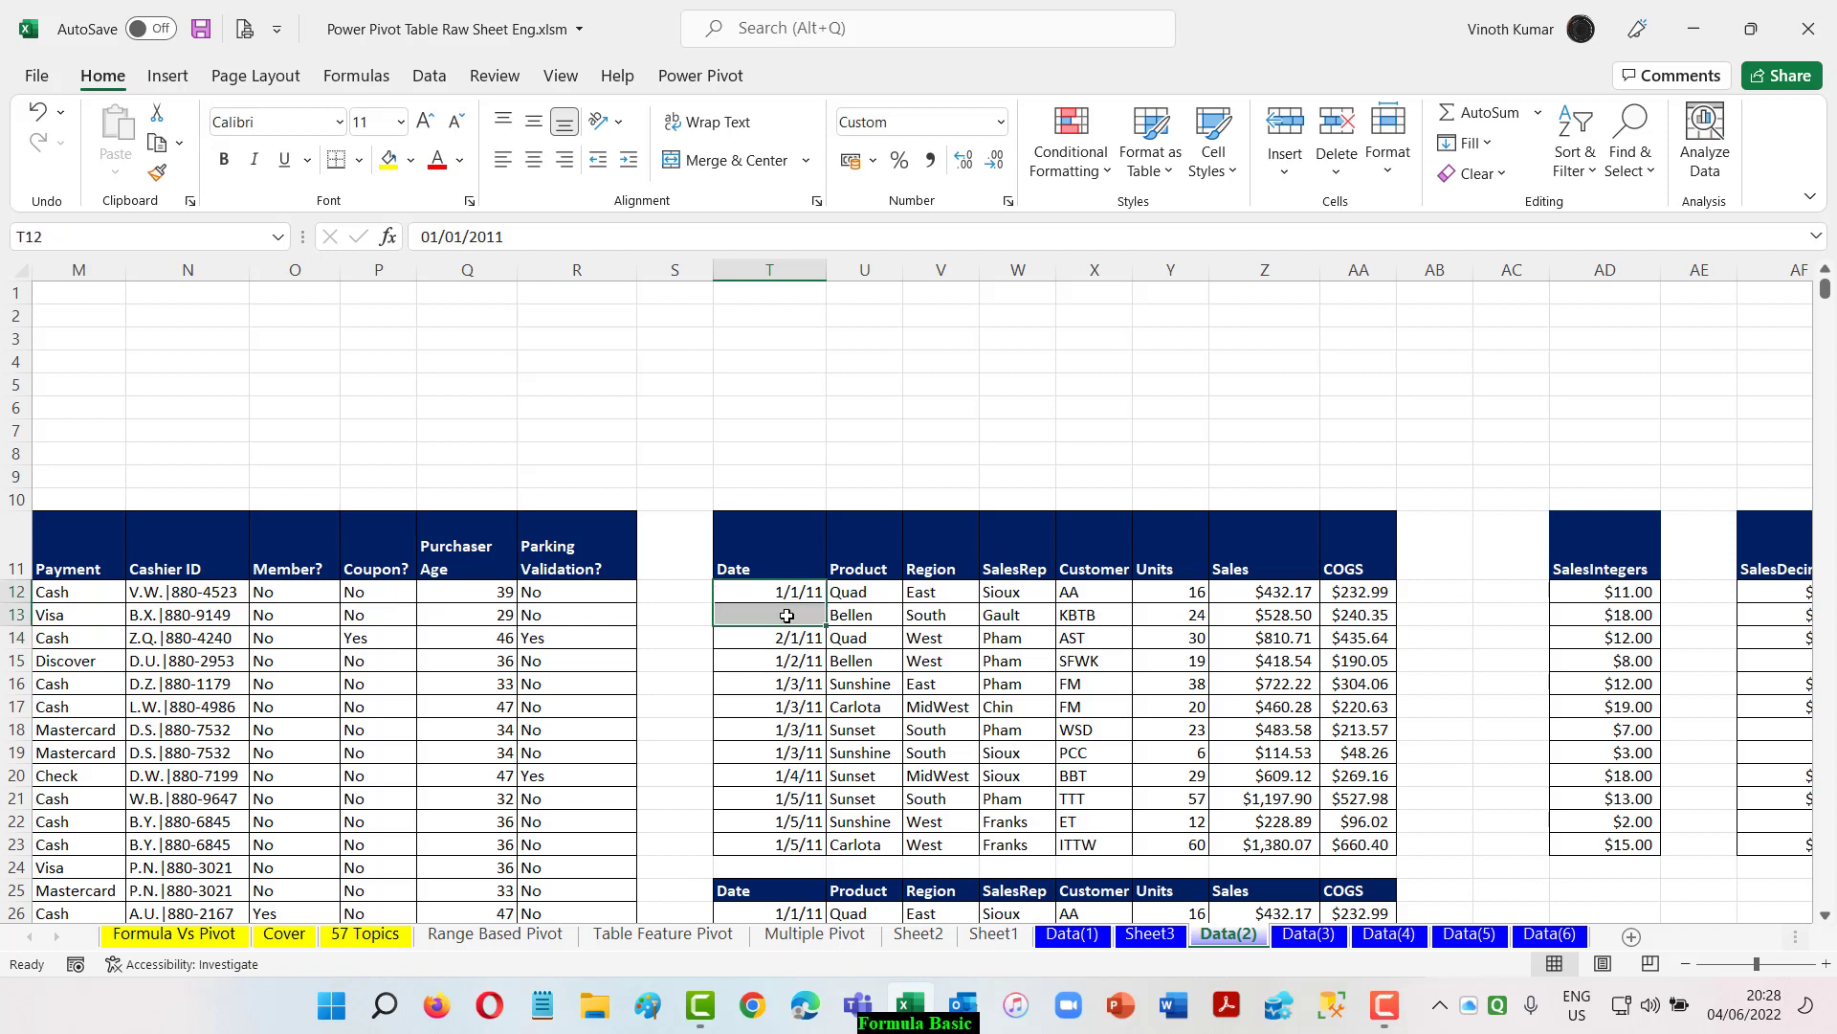
{"action": "key", "text": "ctrl+d"}
{"action": "left_click", "coordinate": [790, 553]}
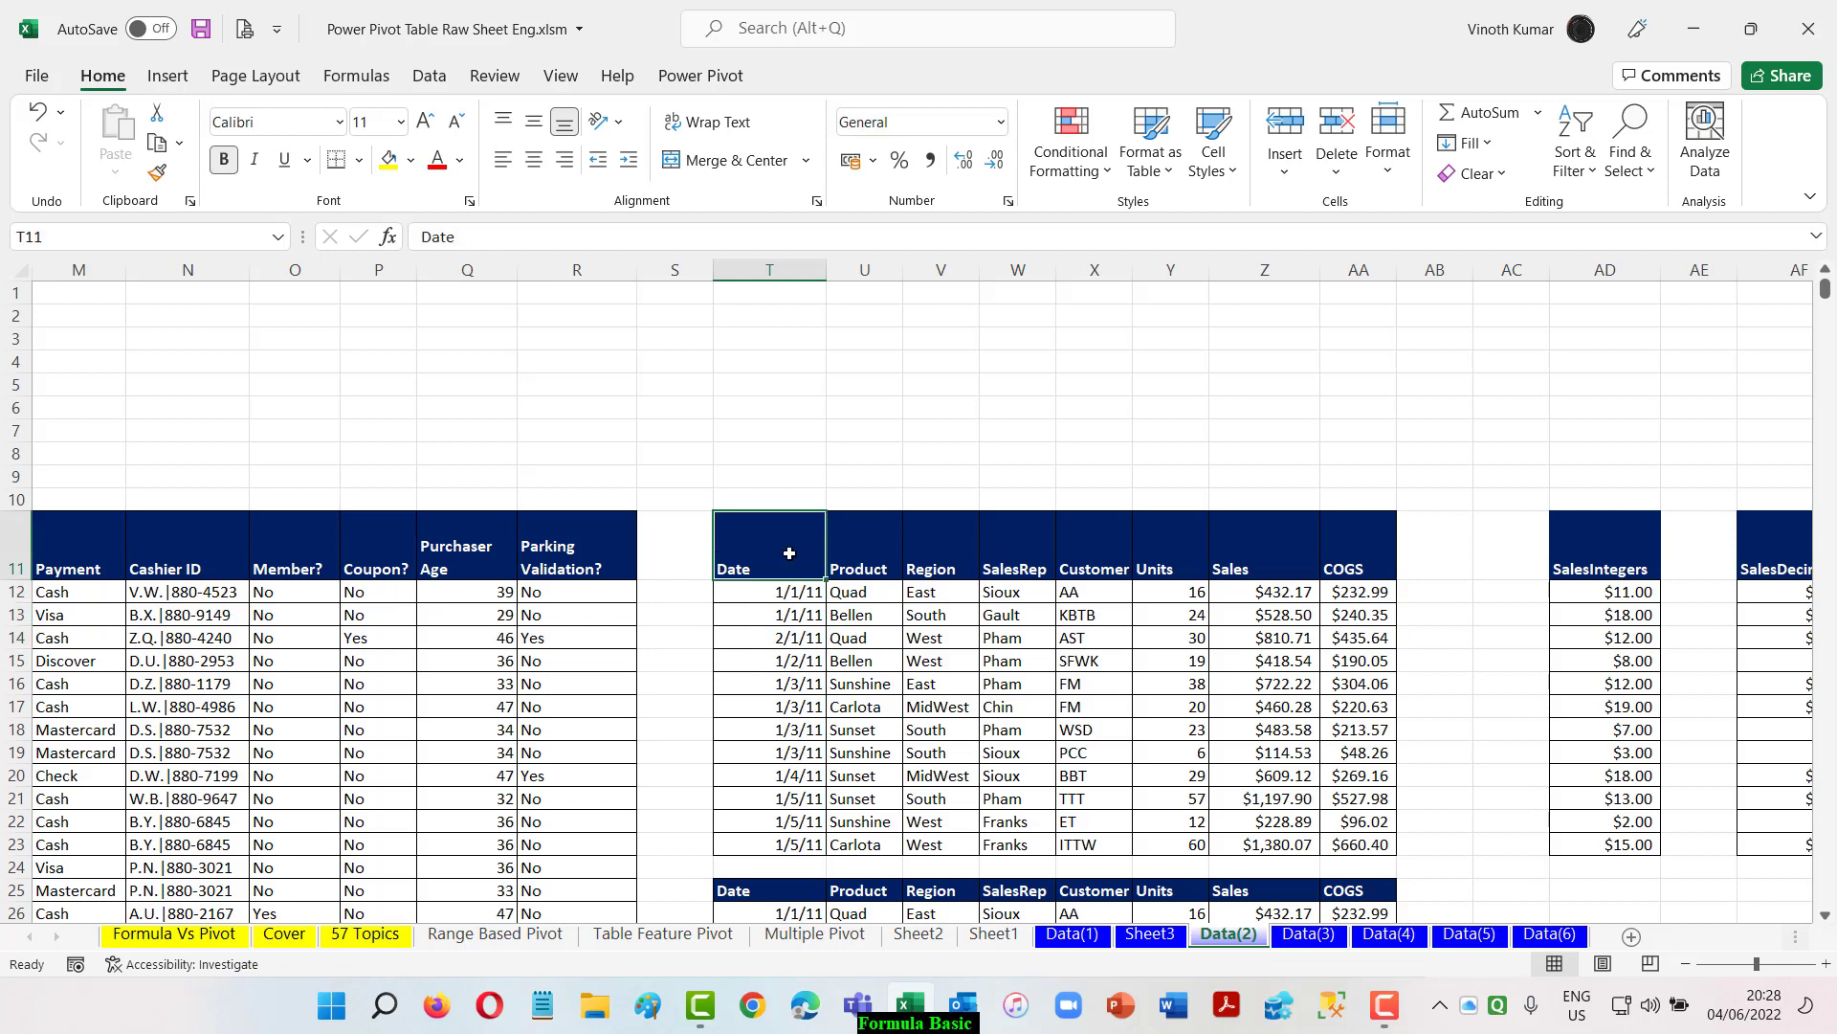
Step: Go to Sheet3 and refresh the PivotTable that lists the Date field in its rows
{"action": "left_click", "coordinate": [1150, 933]}
{"action": "left_click", "coordinate": [96, 362]}
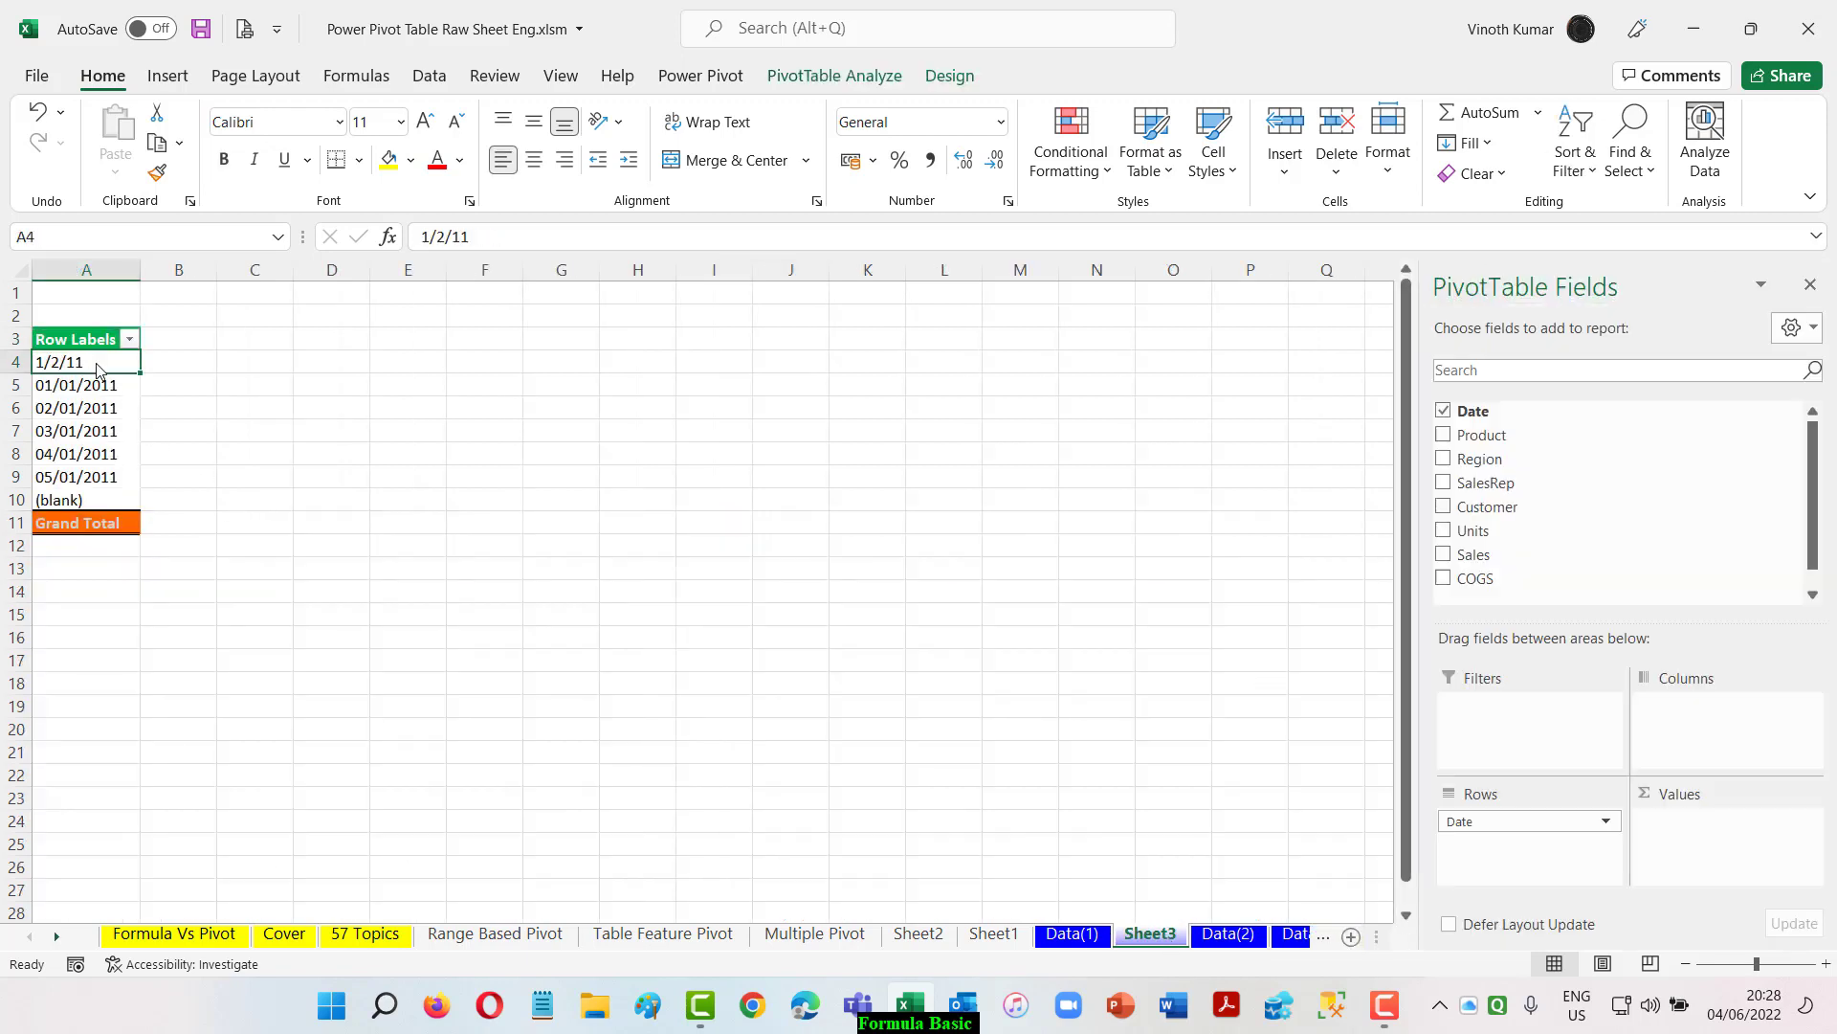
{"action": "right_click", "coordinate": [96, 362]}
{"action": "left_click", "coordinate": [155, 453]}
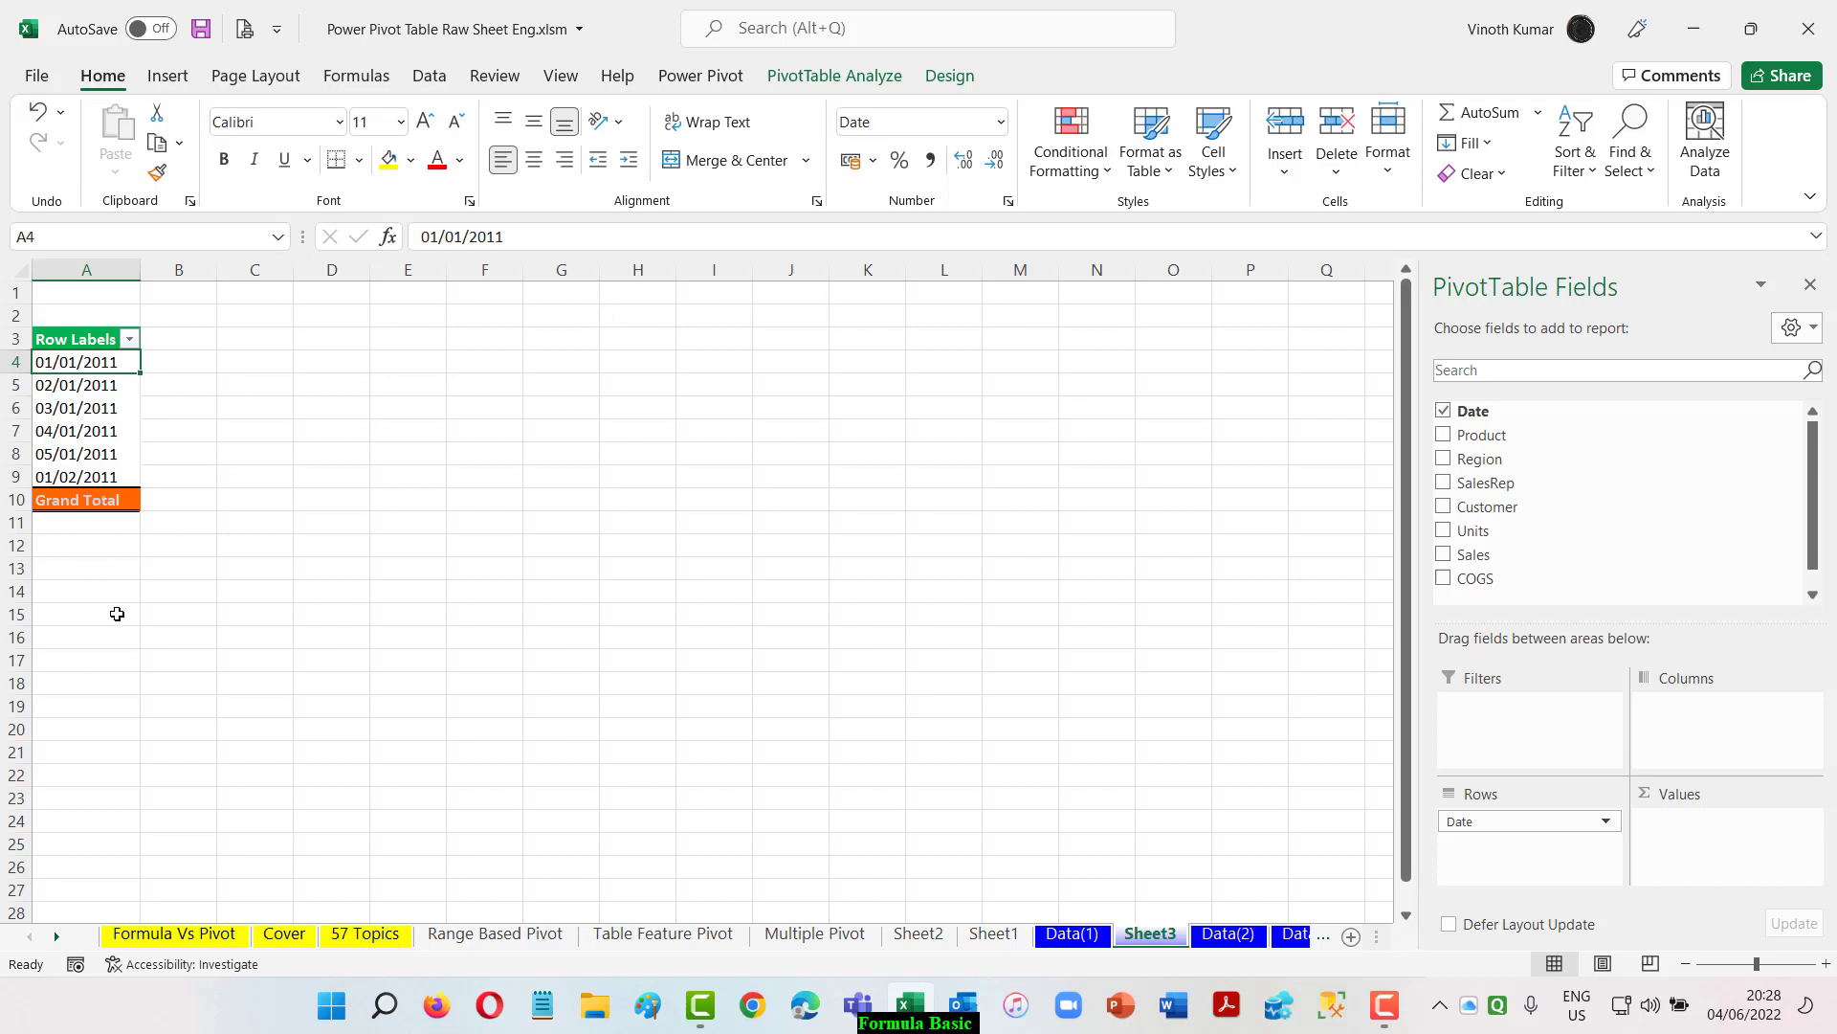
Step: Return to the 57 Topics sheet and go to the topic Report with three calculations
{"action": "left_click", "coordinate": [364, 933]}
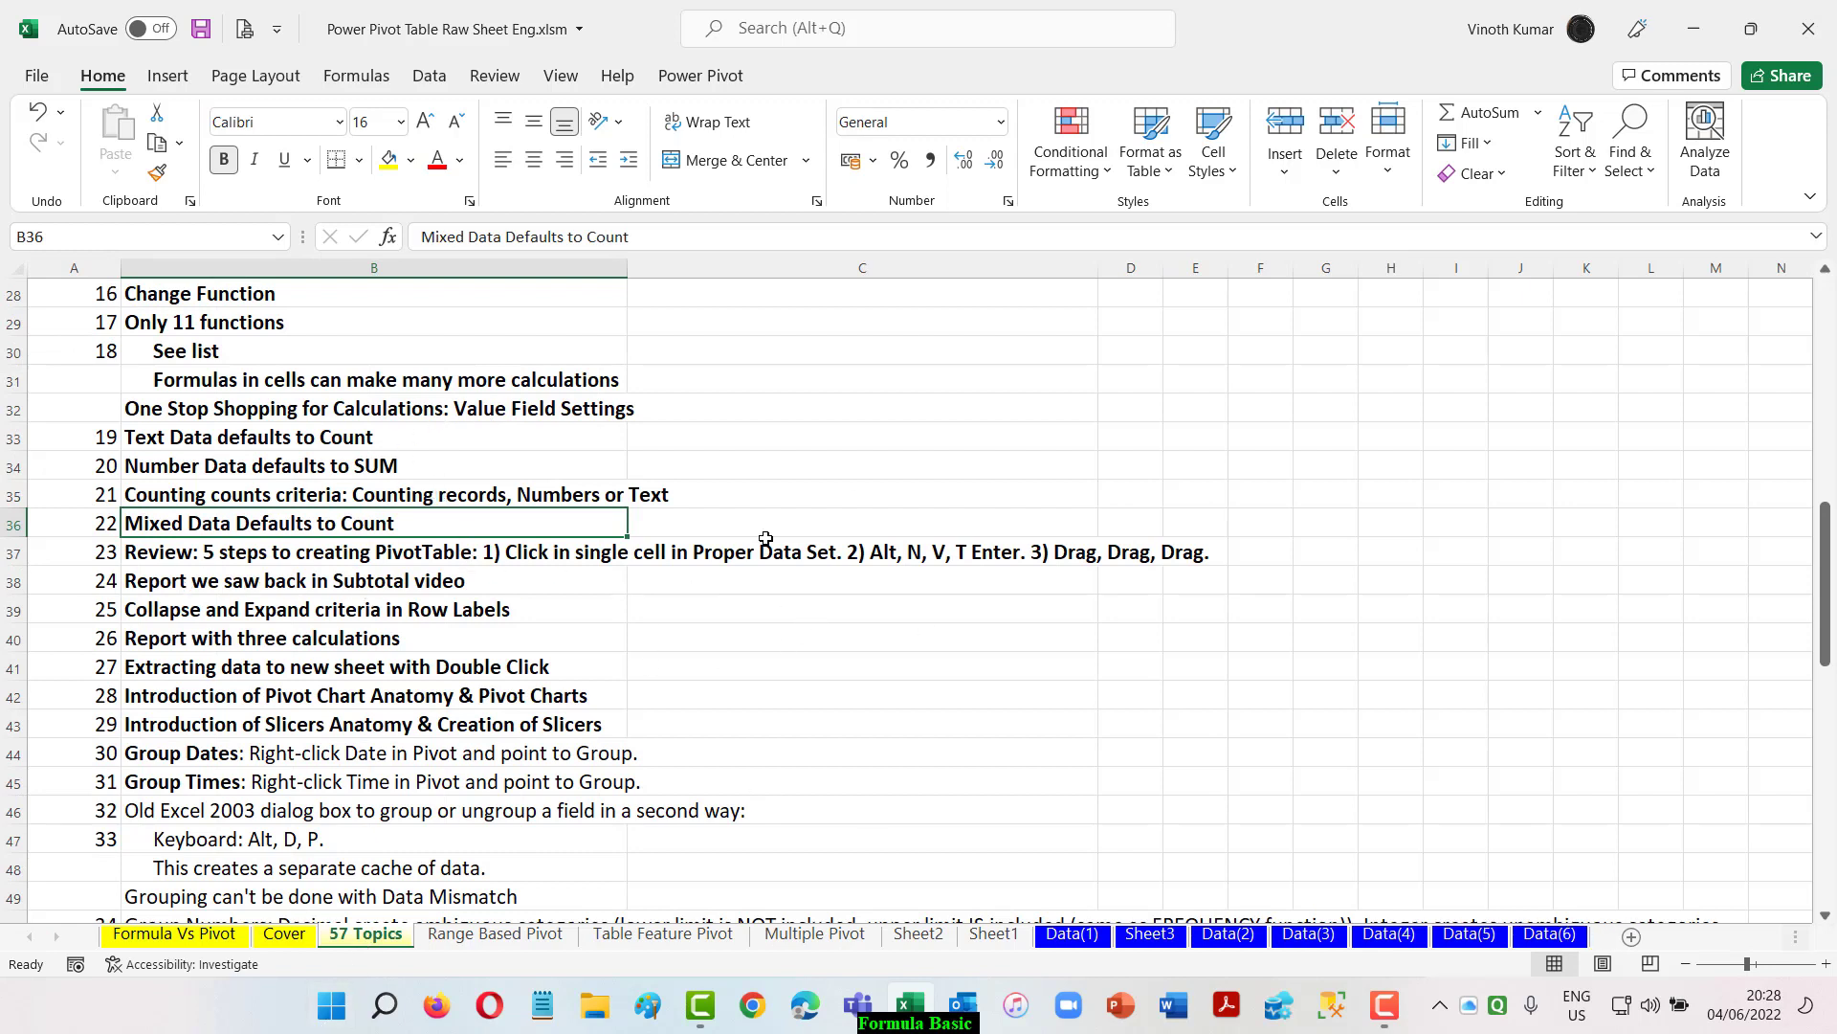
{"action": "left_click", "coordinate": [1230, 934]}
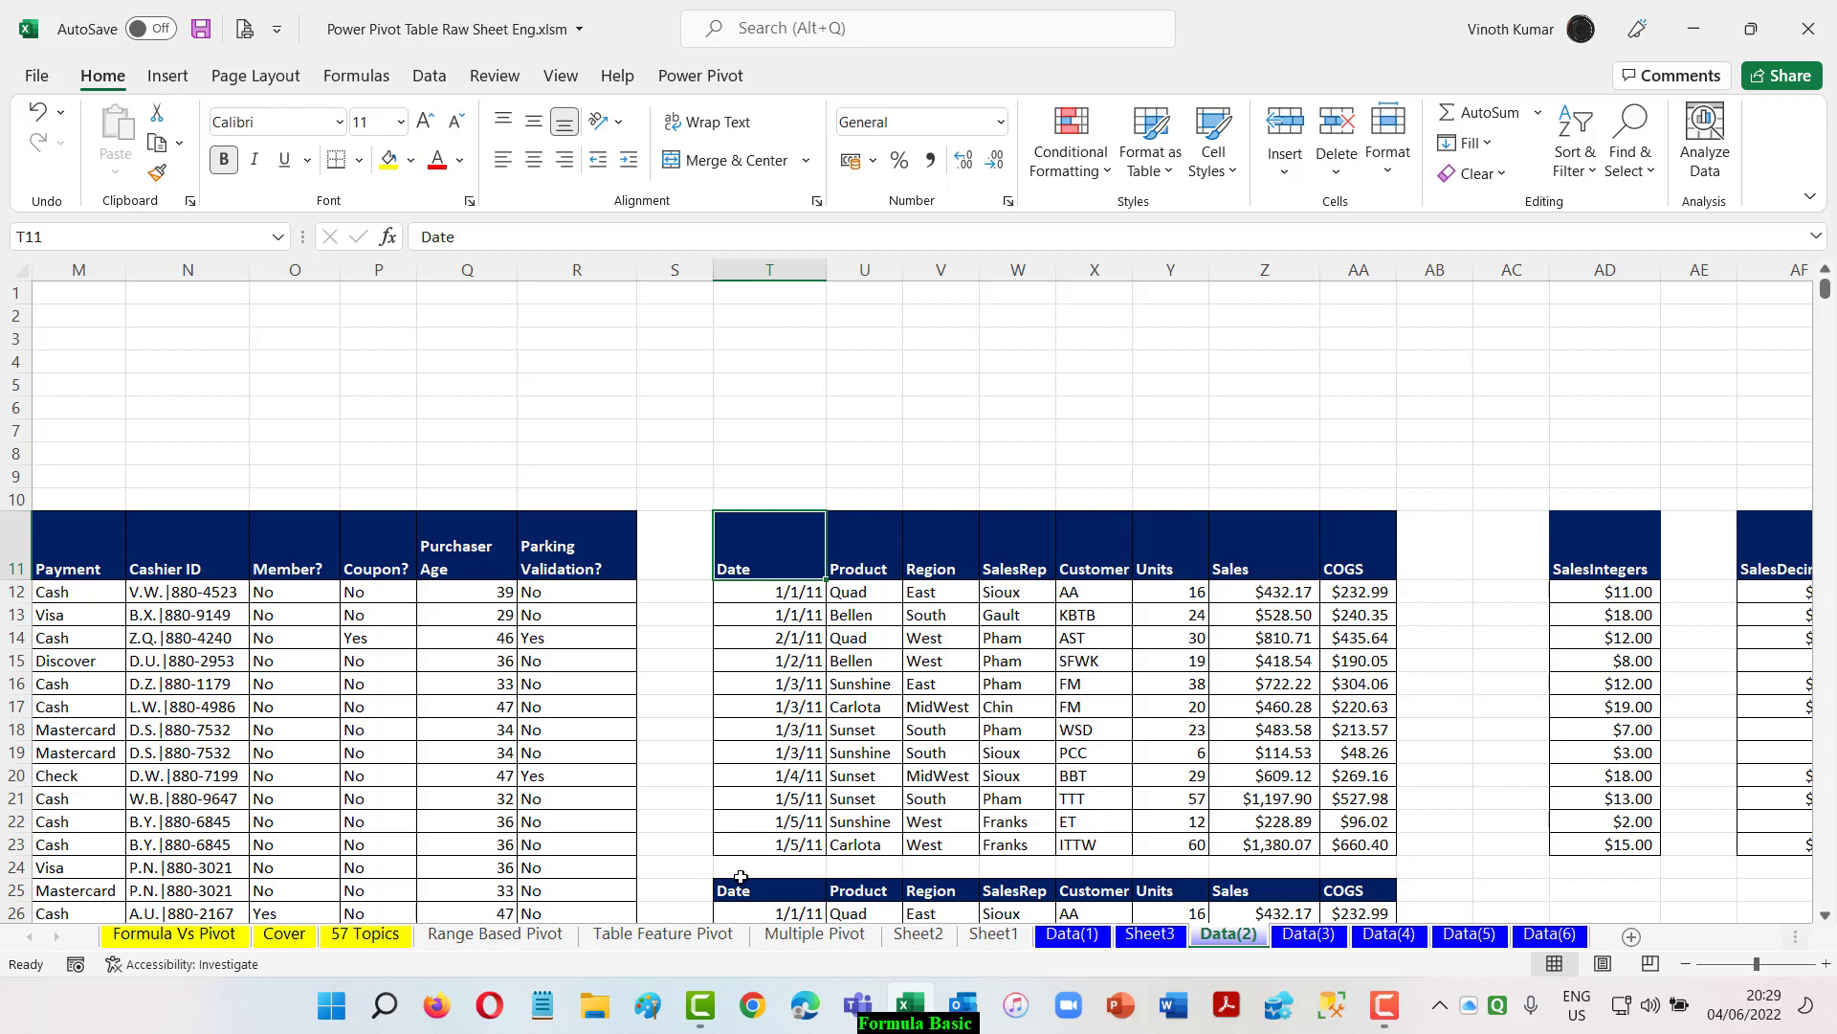
{"action": "left_click", "coordinate": [390, 940]}
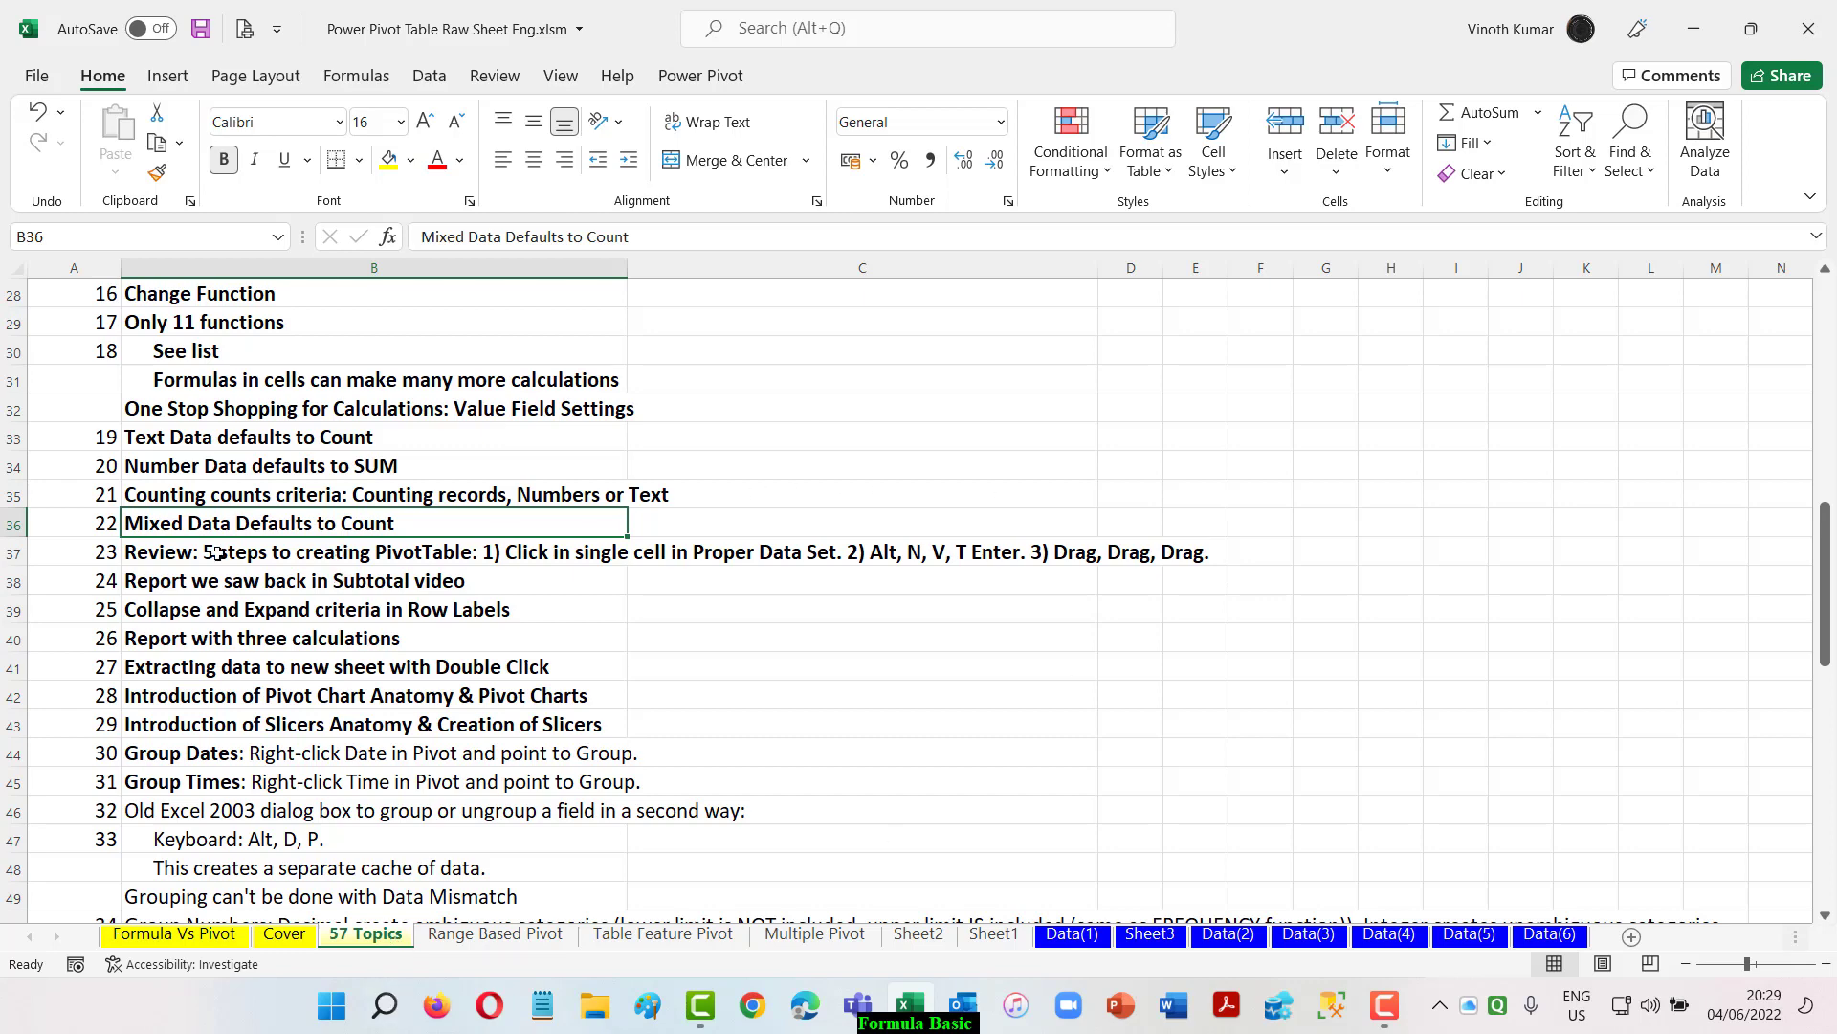
{"action": "left_click", "coordinate": [238, 641]}
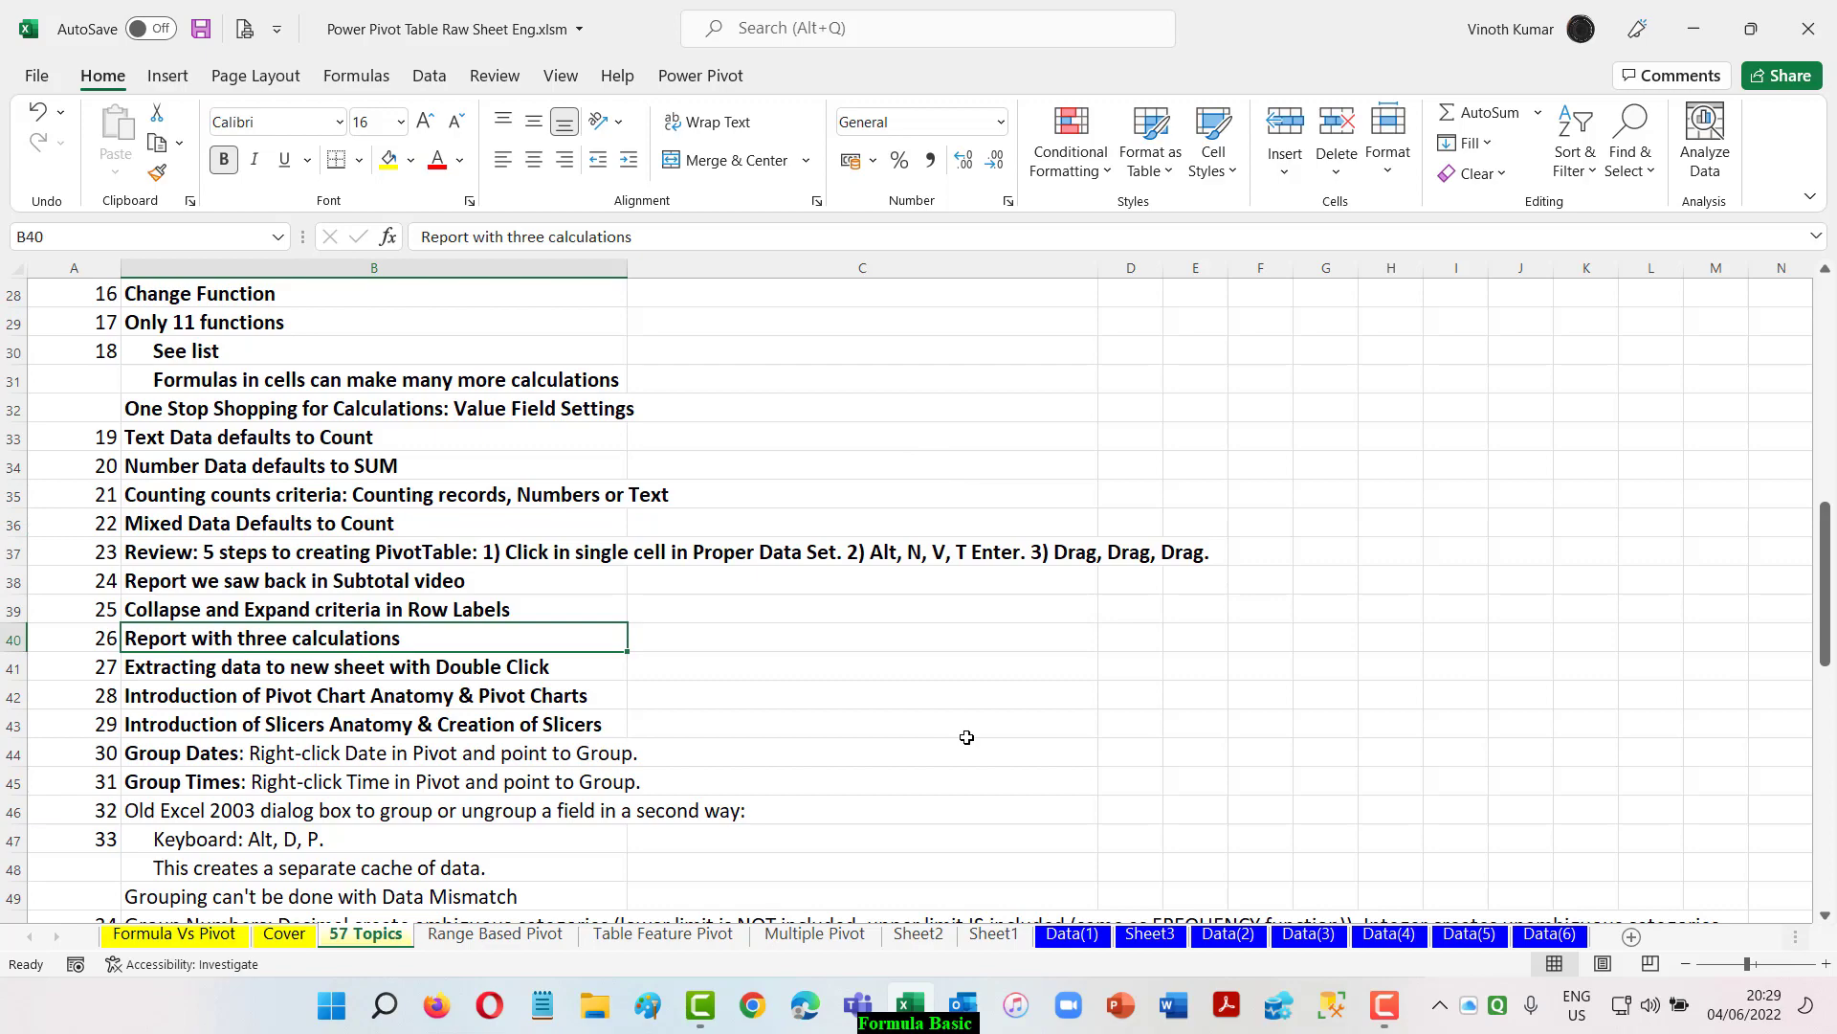
Step: Create a PivotTable on a new worksheet from the table A43:H148 on the Data(1) sheet
{"action": "left_click", "coordinate": [1227, 934]}
{"action": "left_click", "coordinate": [1072, 934]}
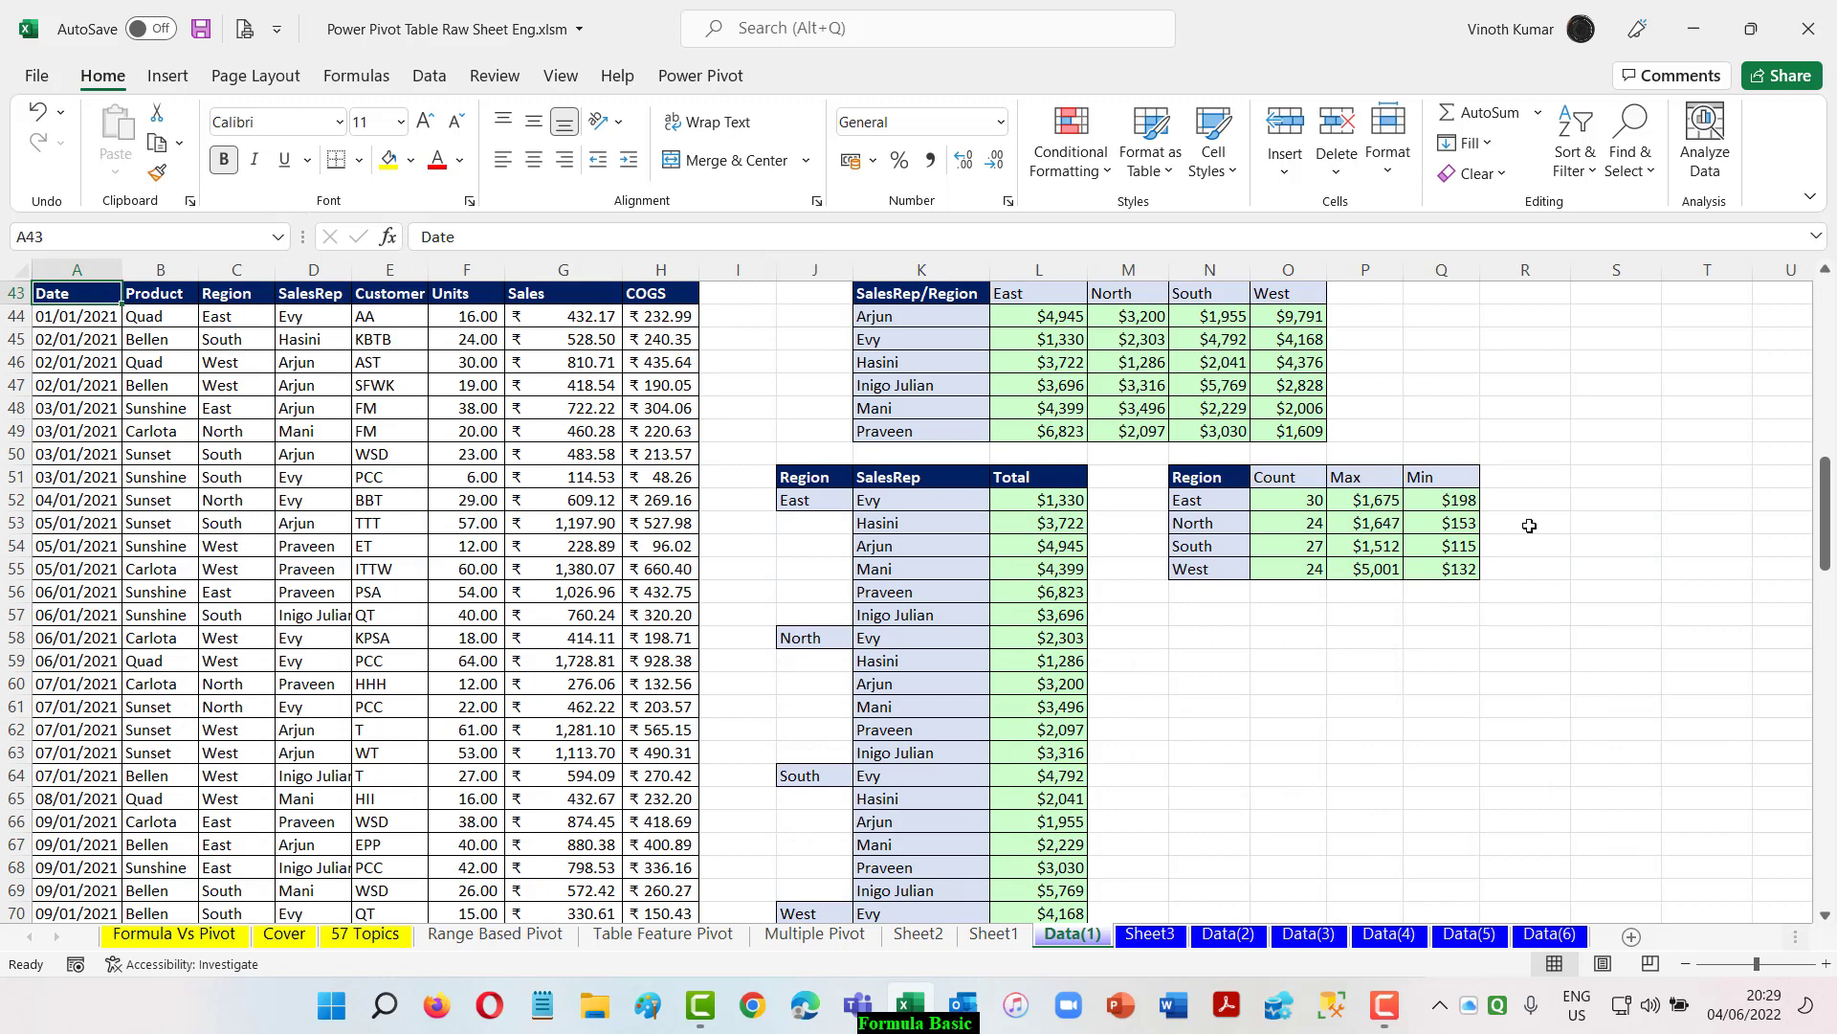
{"action": "left_click", "coordinate": [180, 83]}
{"action": "left_click", "coordinate": [57, 158]}
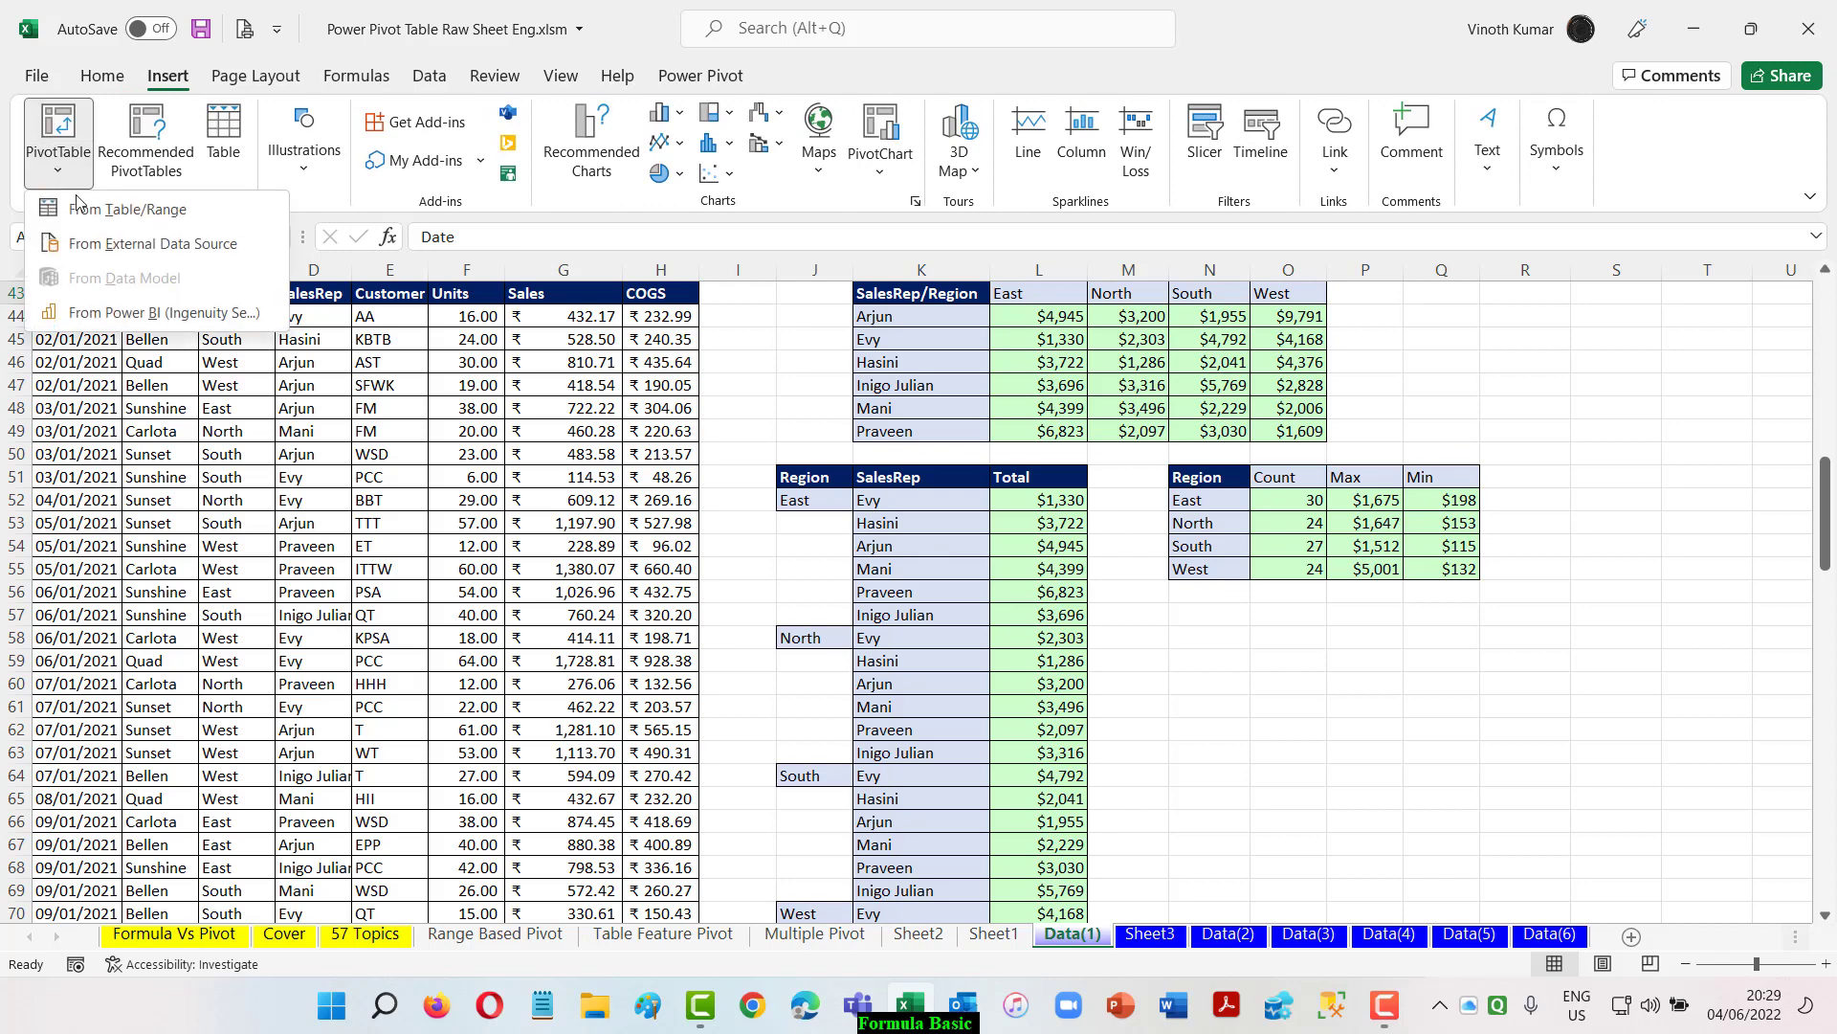
{"action": "left_click", "coordinate": [89, 214]}
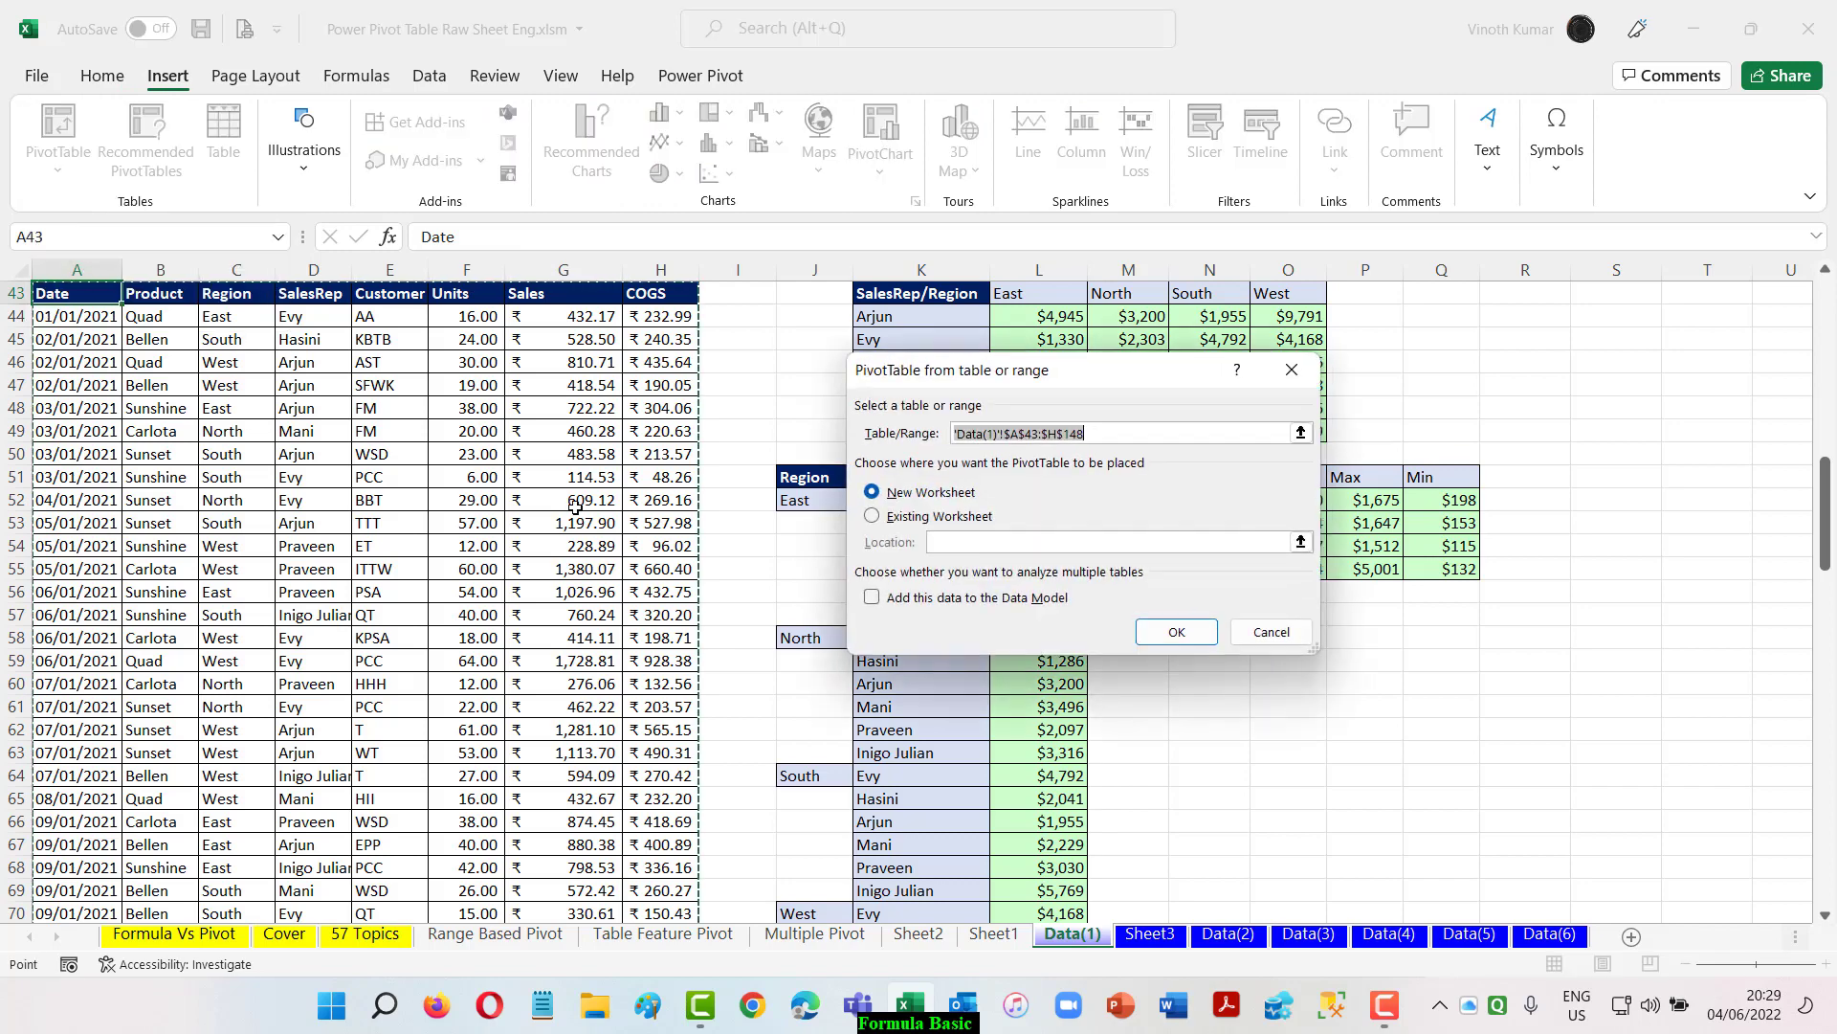
{"action": "left_click", "coordinate": [1188, 637]}
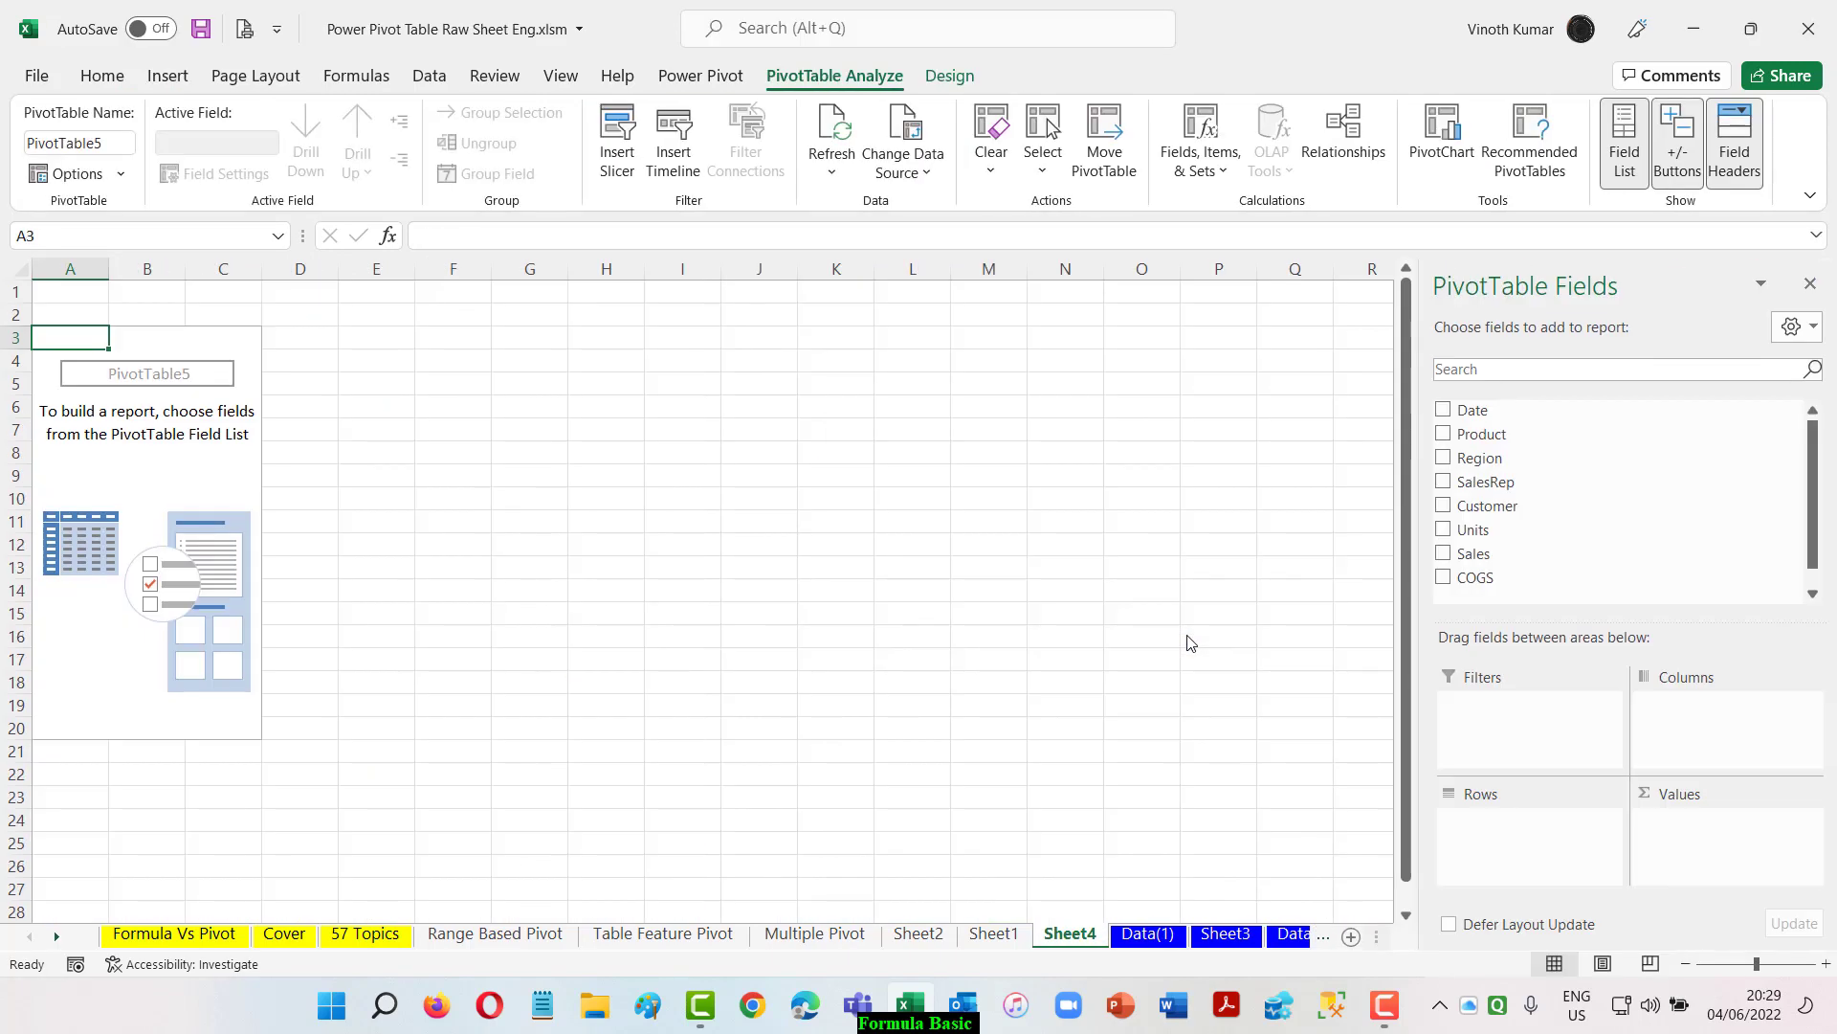
Step: Add the Region field to the rows of the new PivotTable on Sheet4 and apply the style with red headers and a dark blue total row
{"action": "left_click", "coordinate": [1005, 935]}
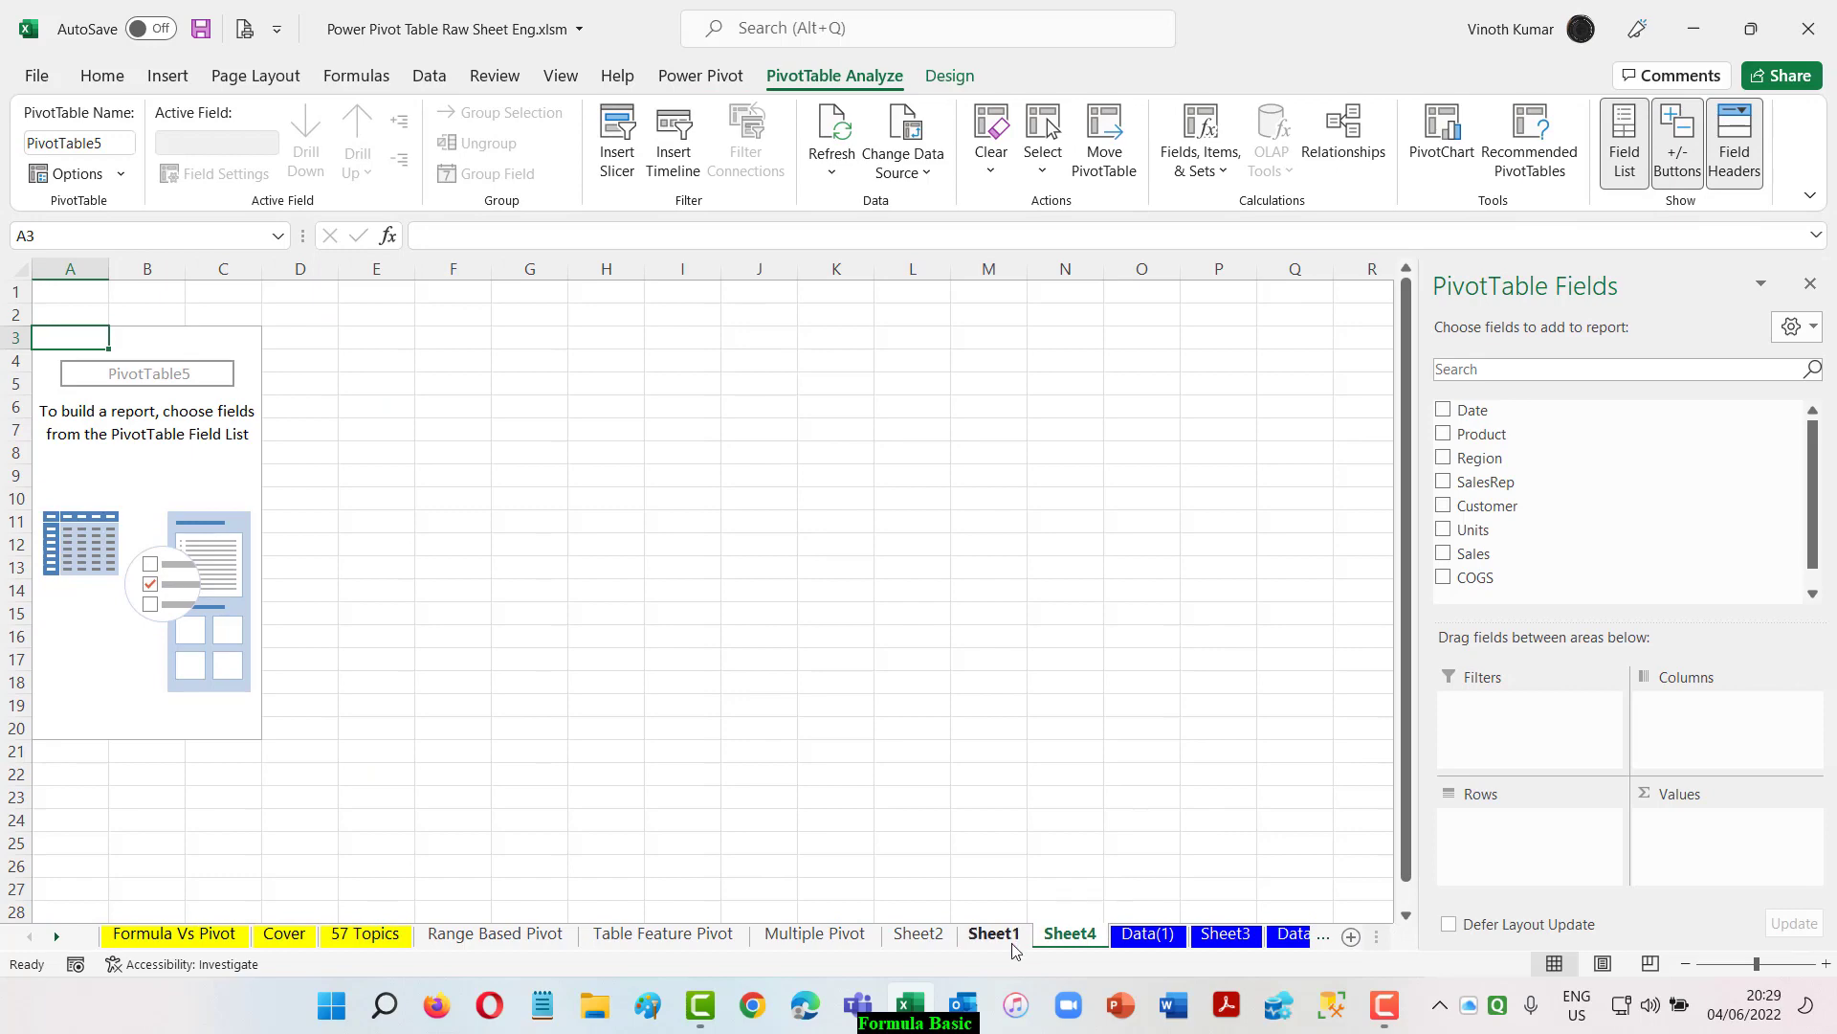
{"action": "left_click", "coordinate": [1070, 935]}
{"action": "left_click", "coordinate": [1148, 935]}
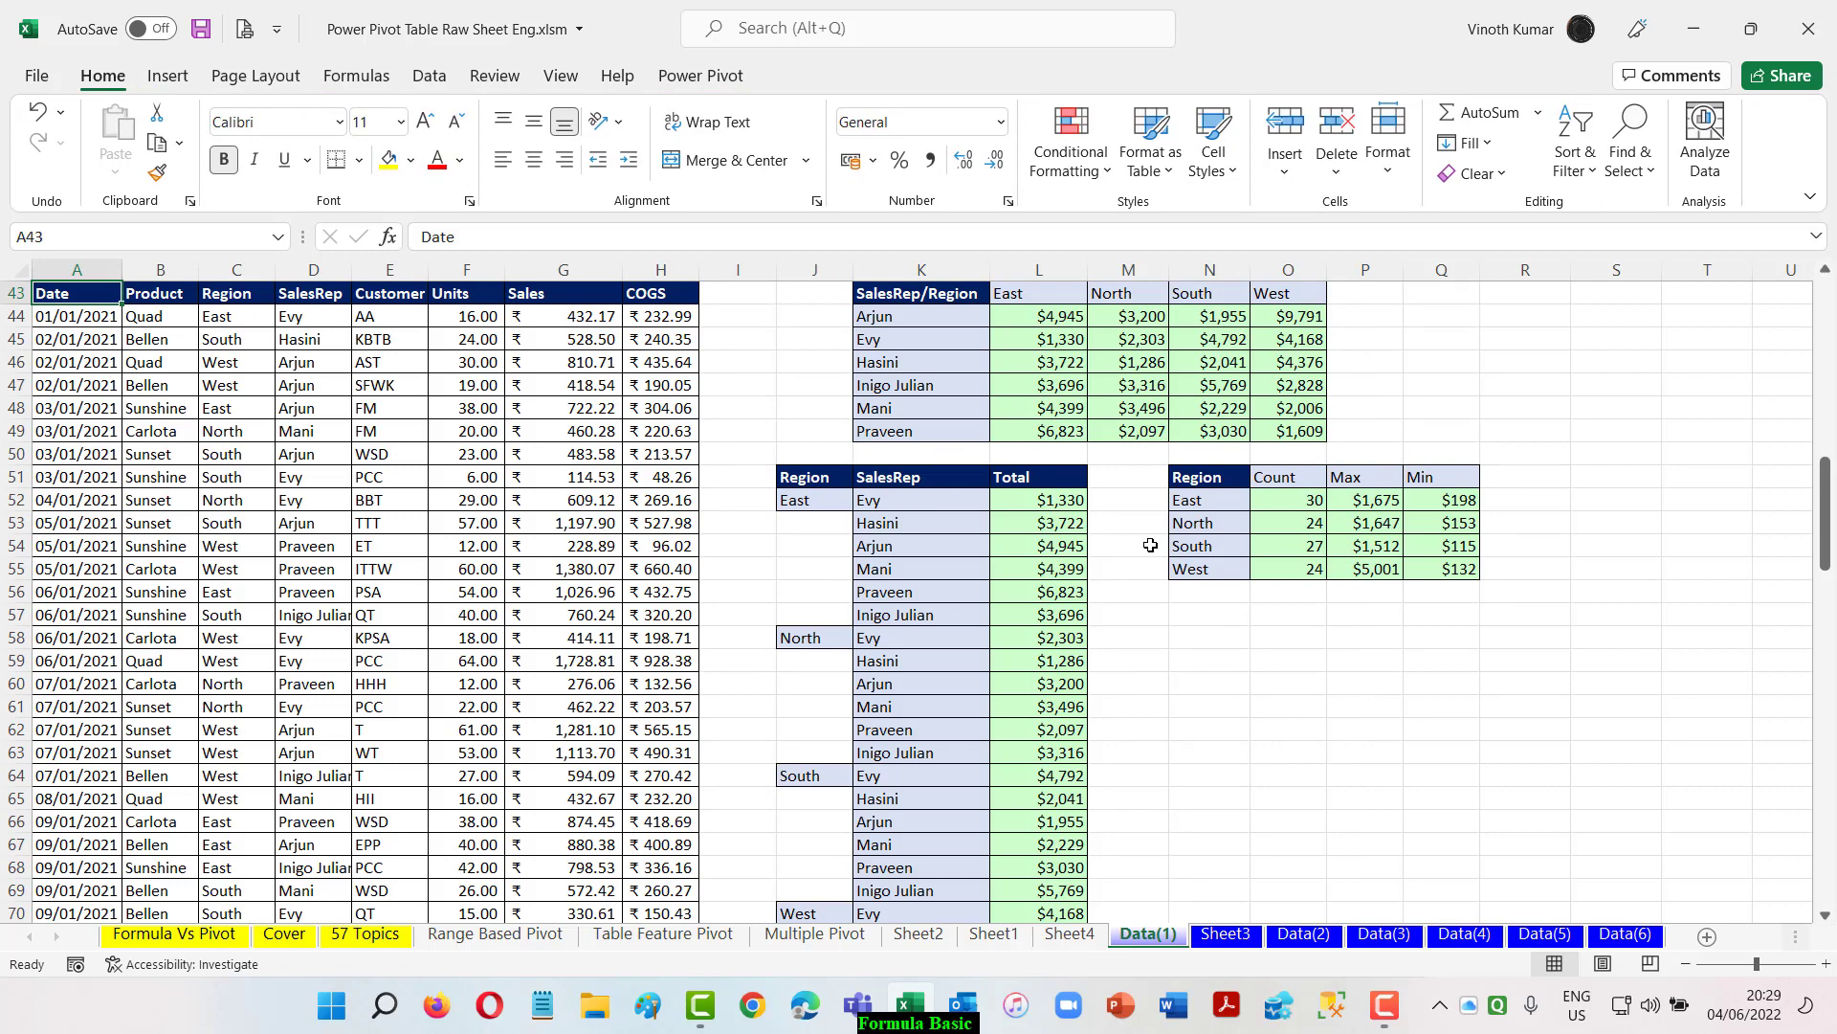
{"action": "left_click", "coordinate": [1068, 934]}
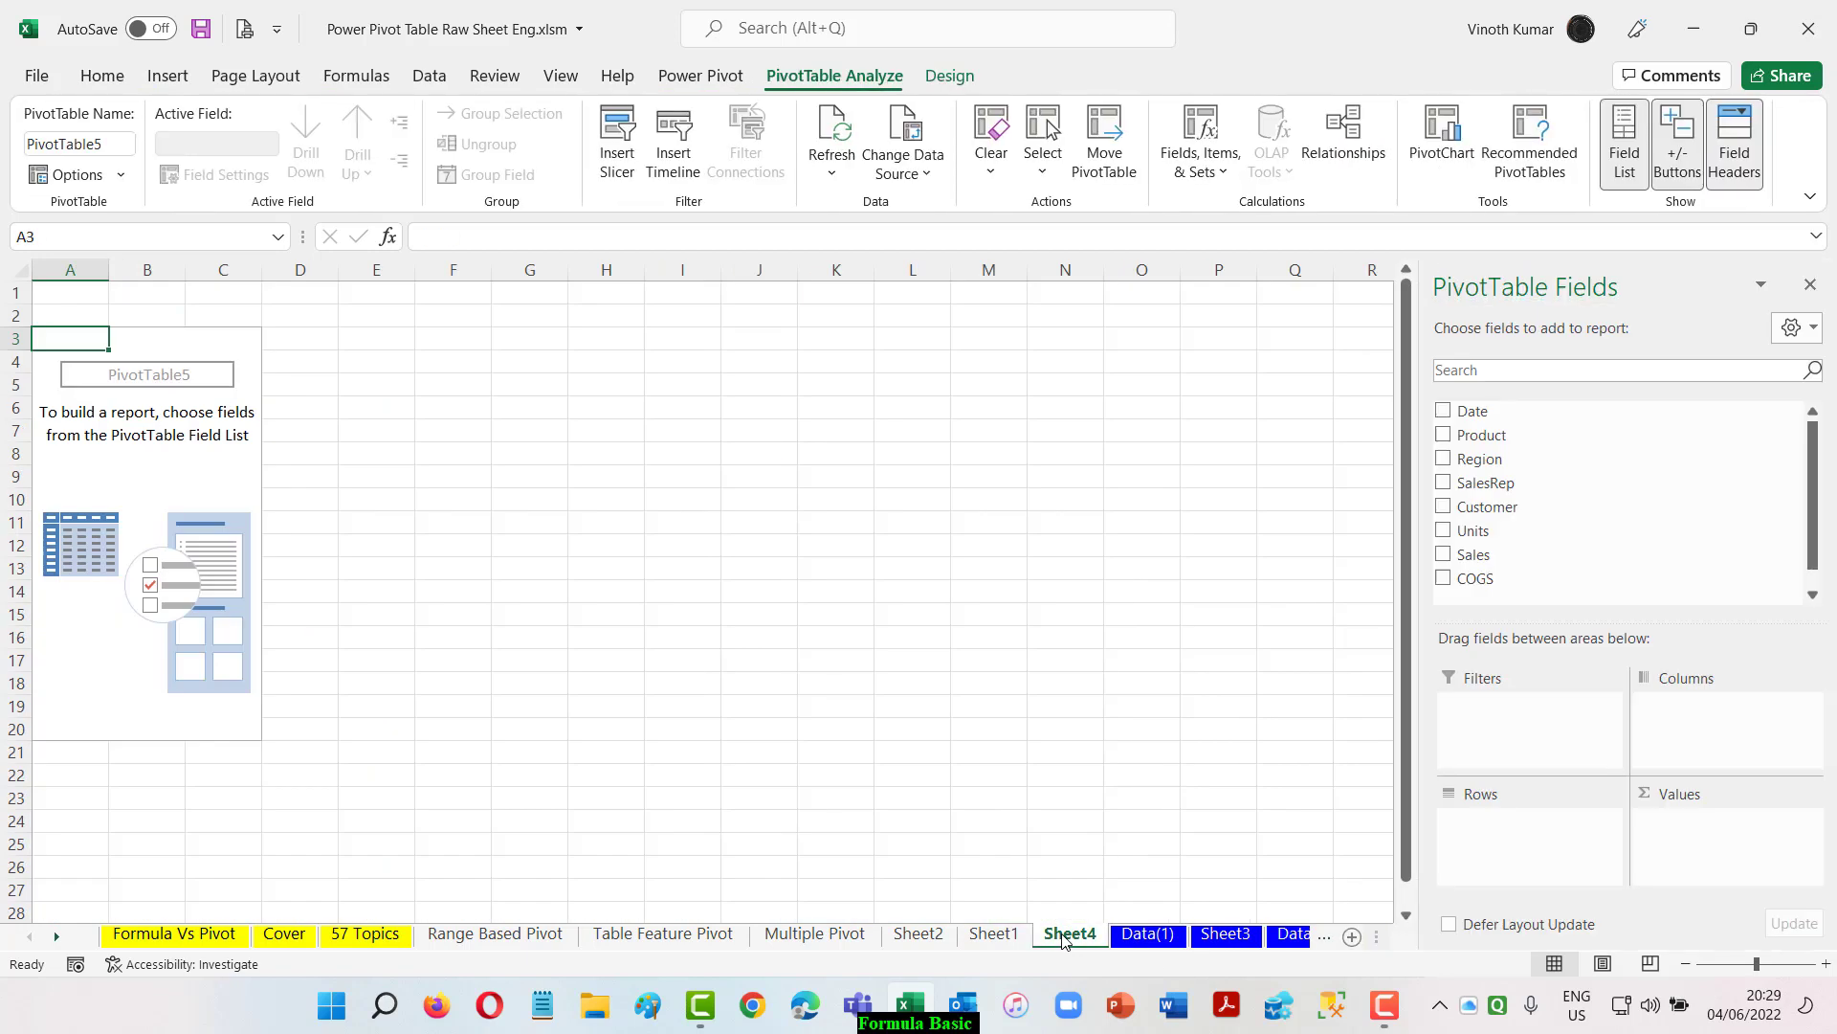
{"action": "left_click", "coordinate": [1444, 460]}
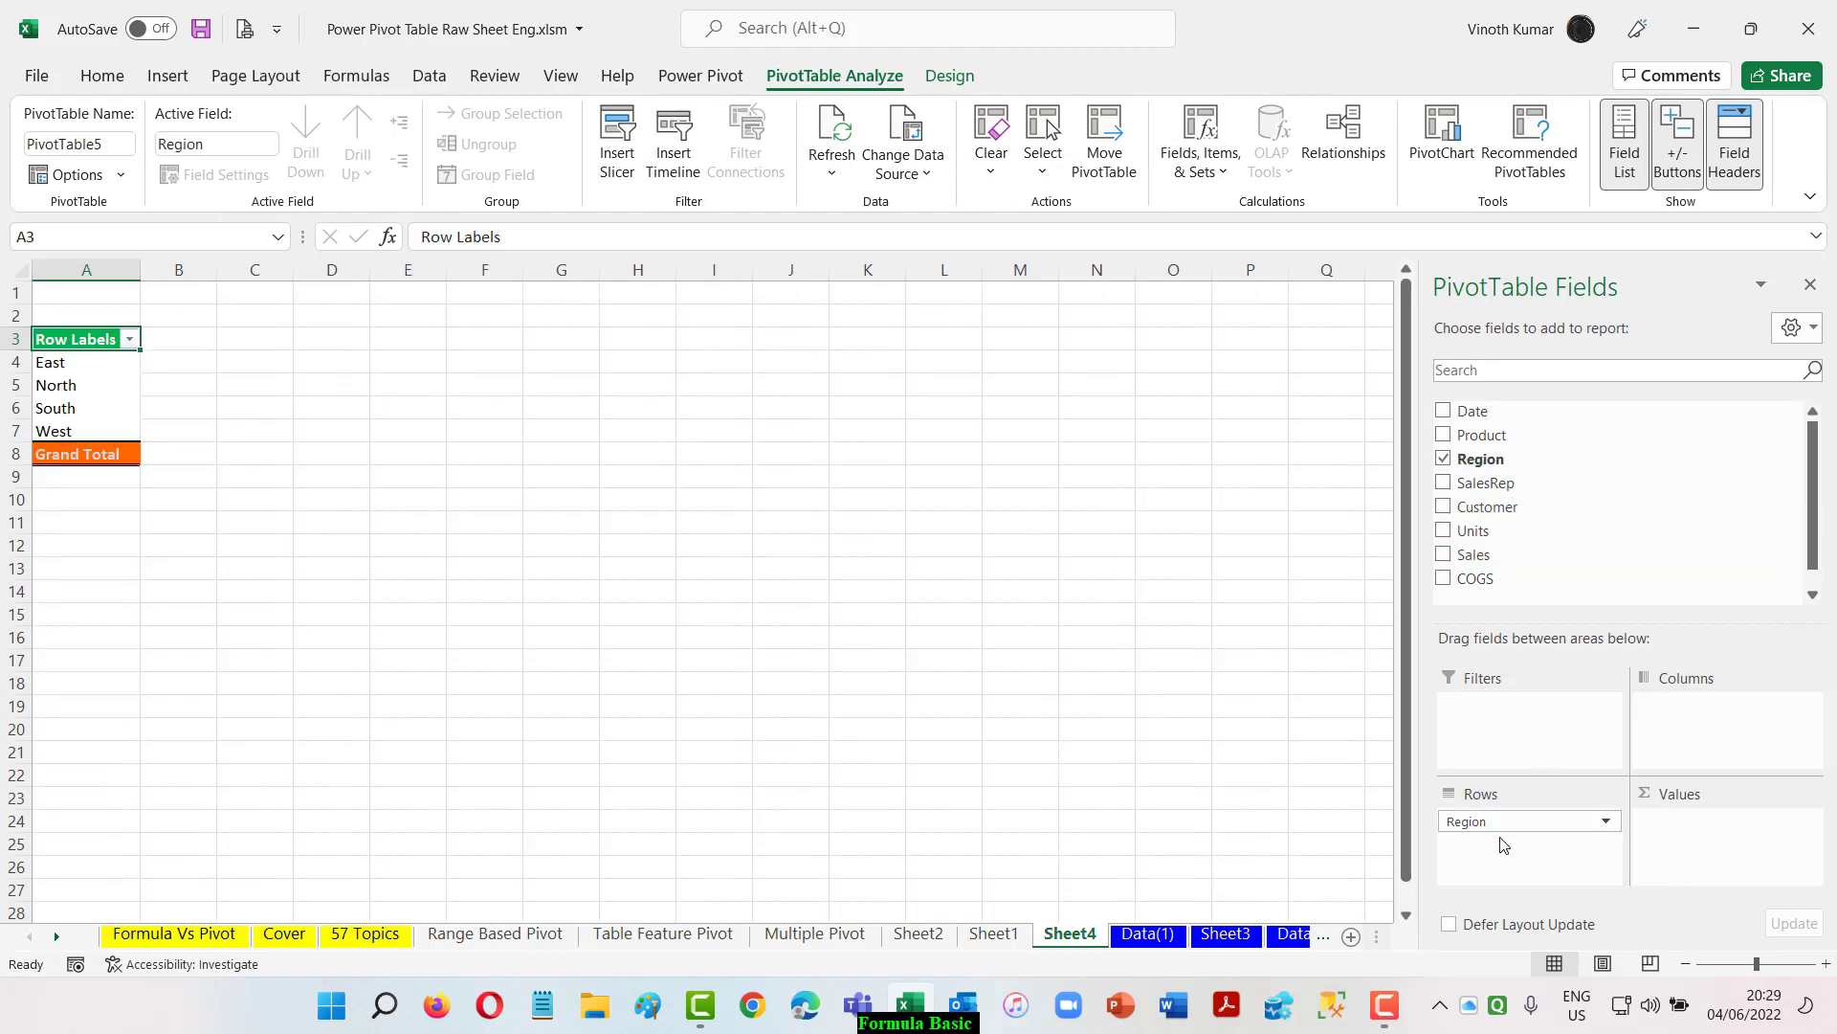
{"action": "left_click", "coordinate": [945, 76]}
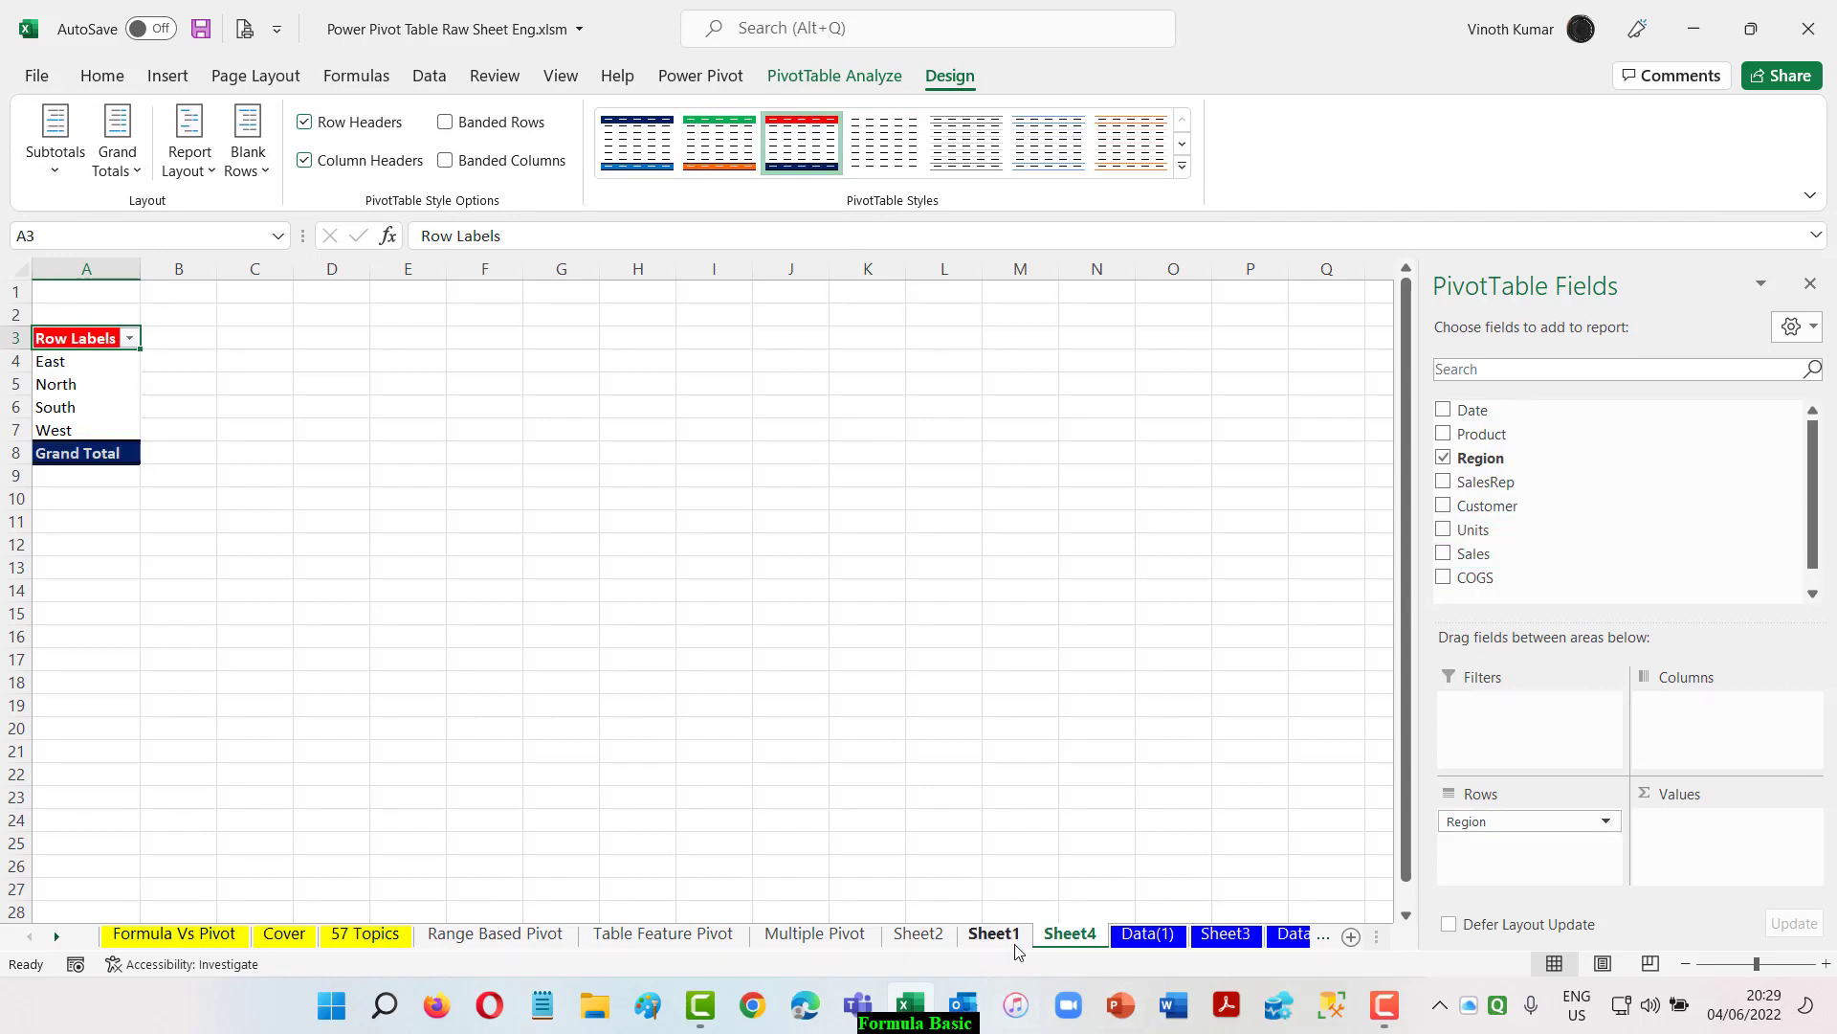
Step: Check the sample report on Data(1), add the Sales field to the values of the Sheet4 PivotTable and summarize it by Count
{"action": "left_click", "coordinate": [1173, 938]}
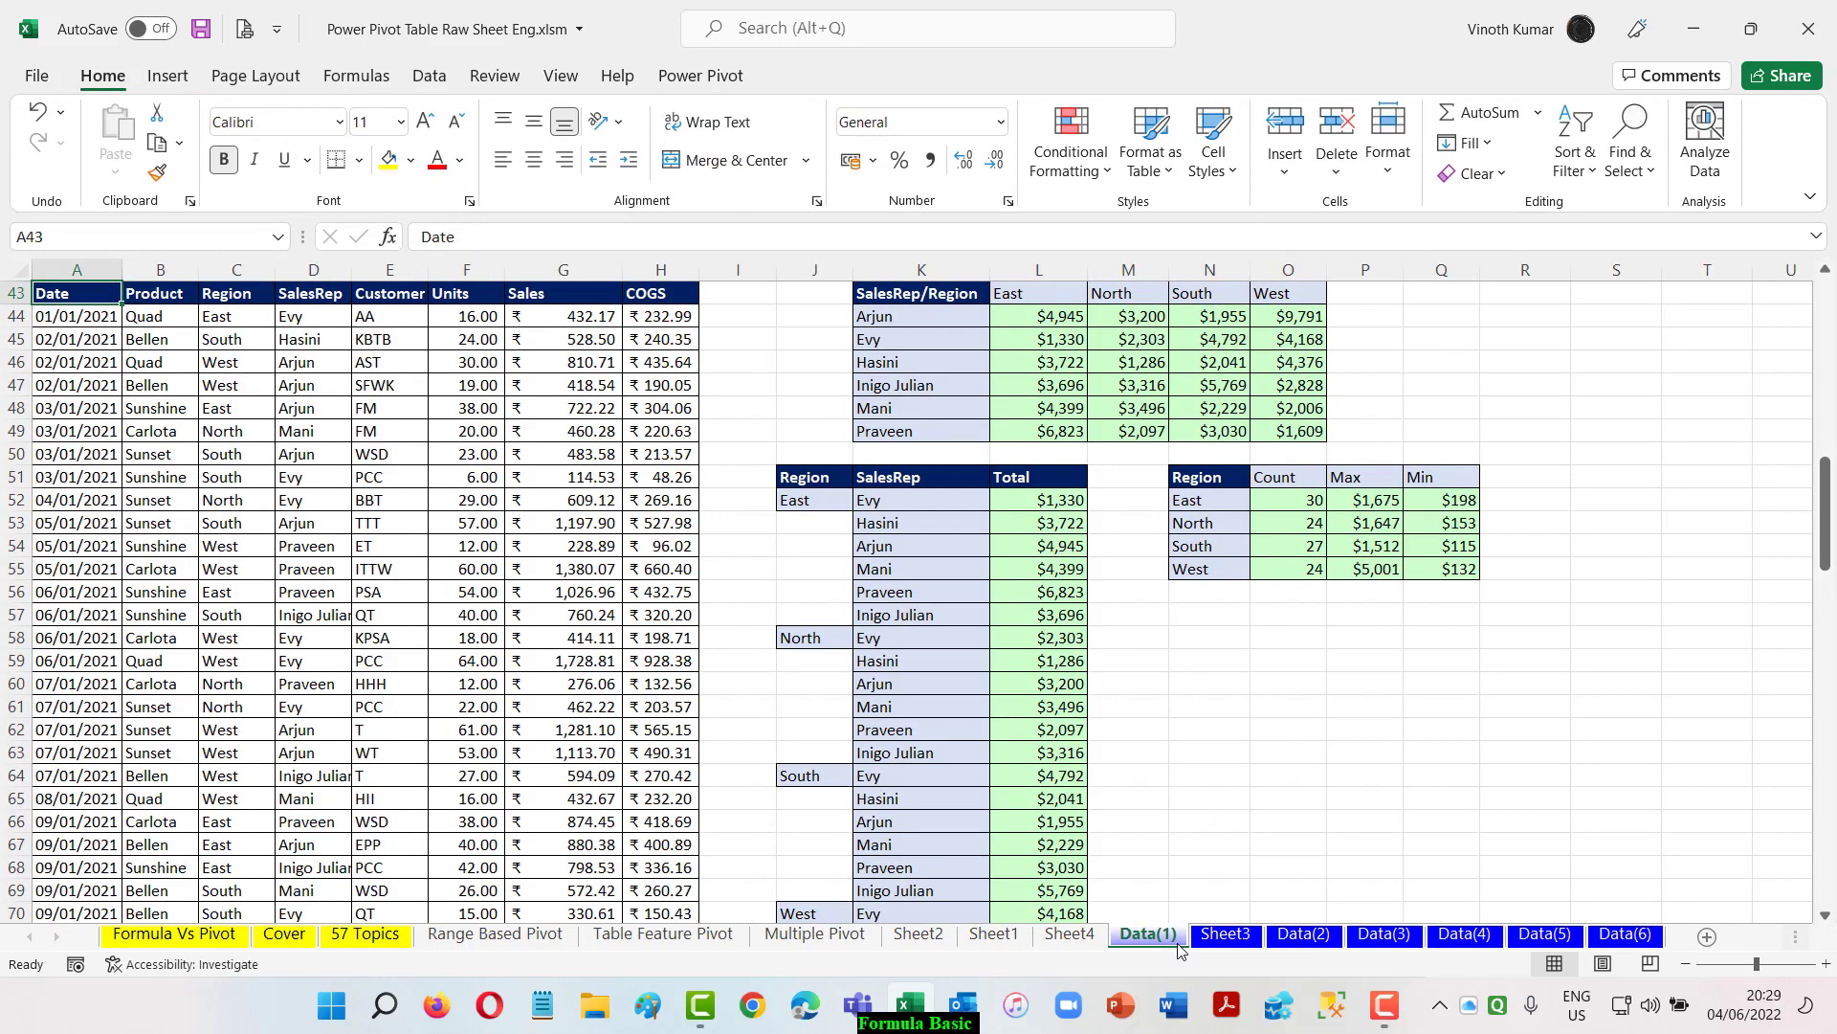
{"action": "left_click", "coordinate": [1069, 934]}
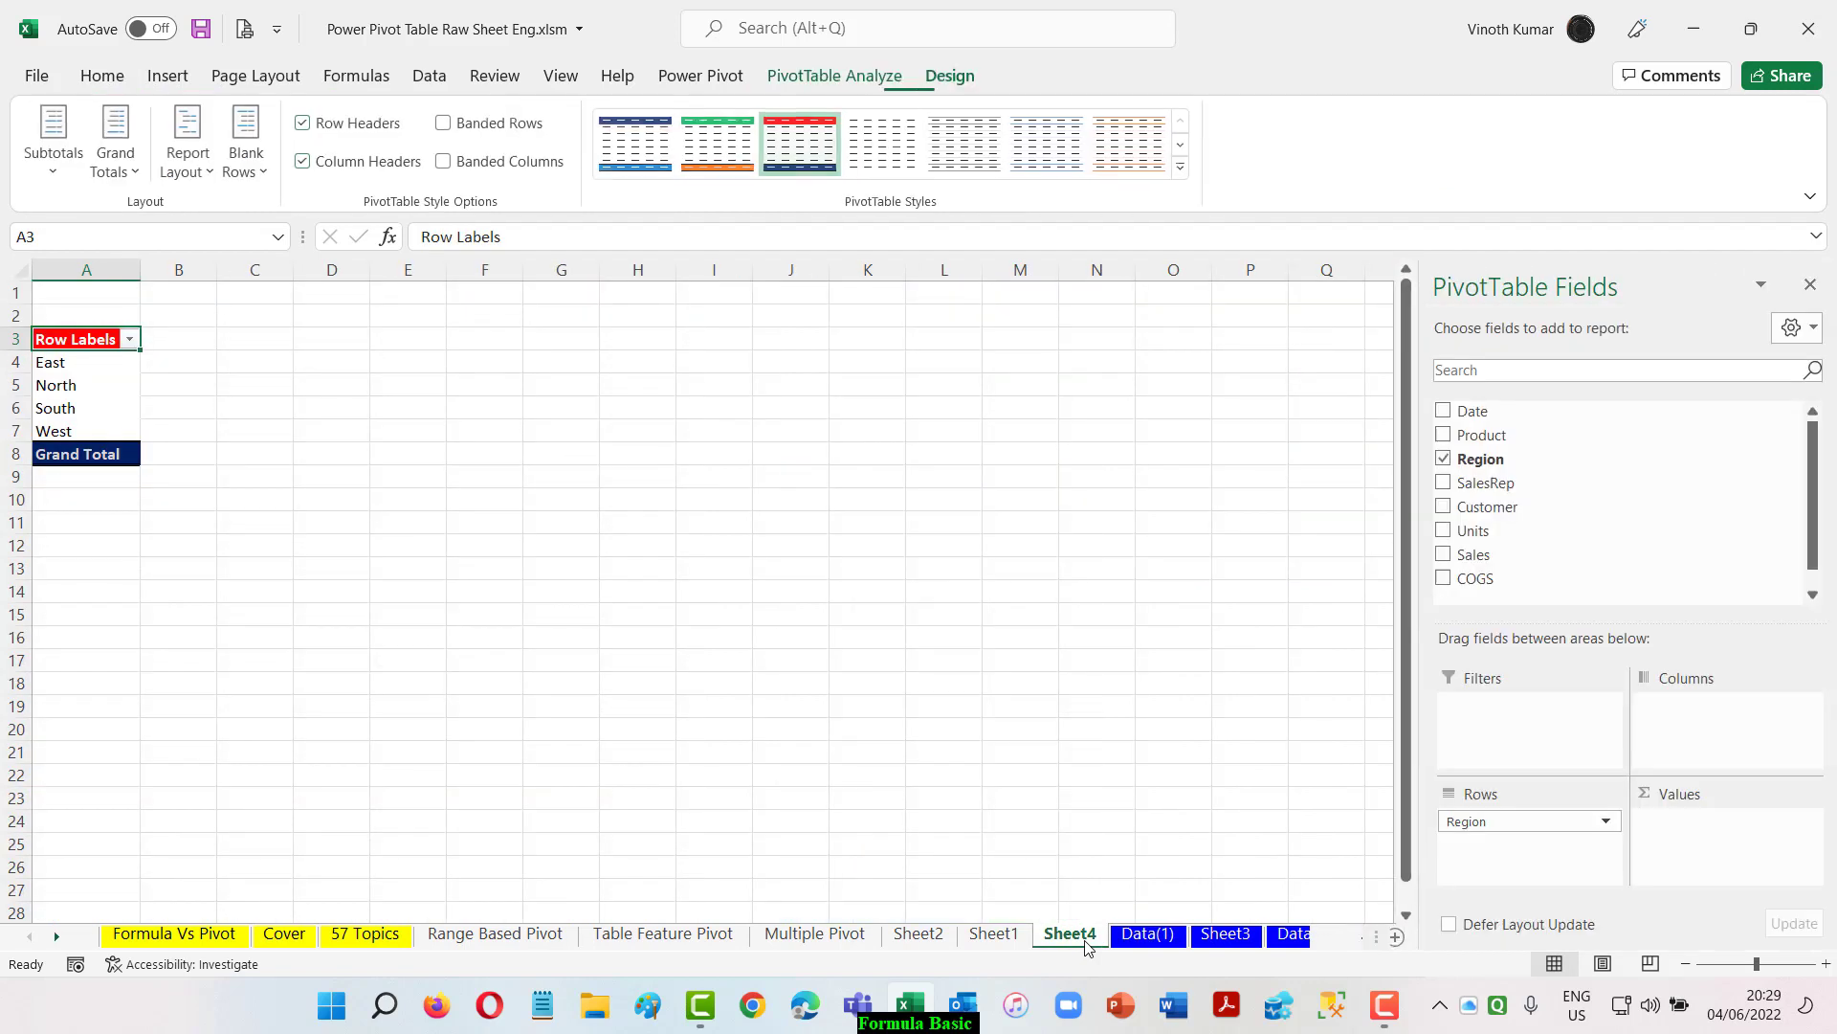
{"action": "left_click", "coordinate": [1444, 556]}
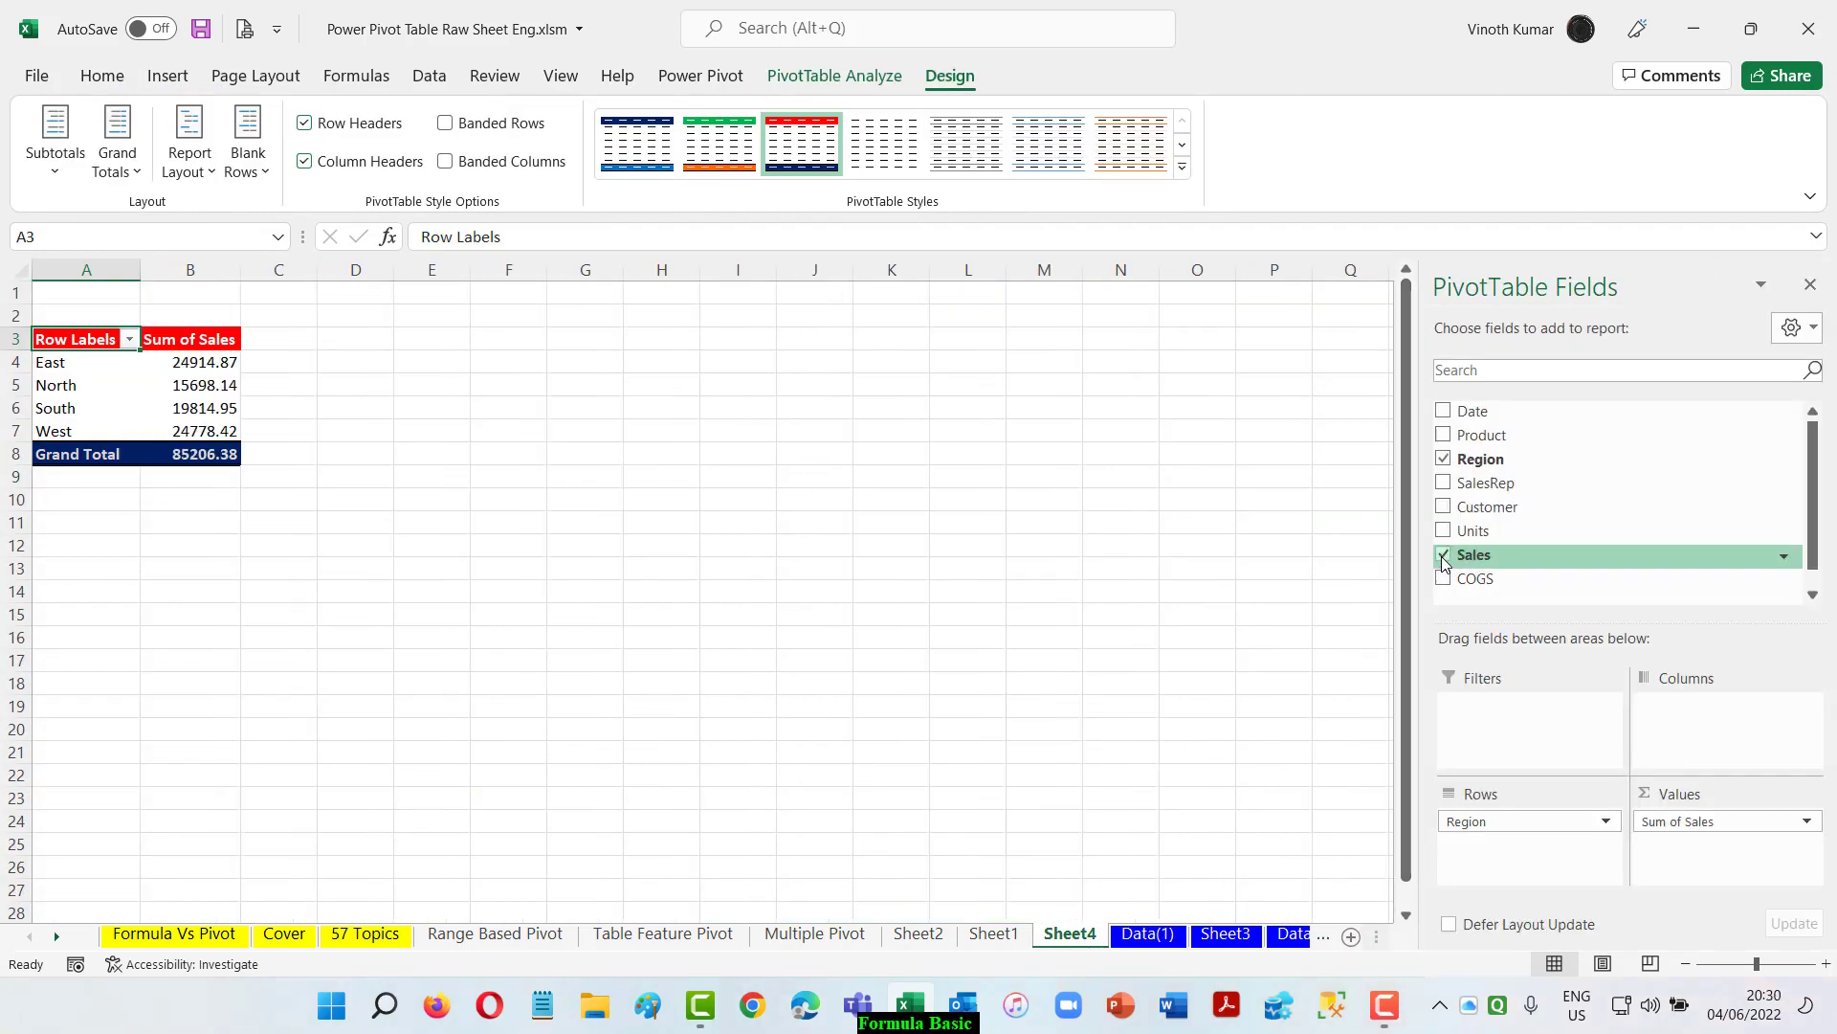
{"action": "right_click", "coordinate": [196, 366]}
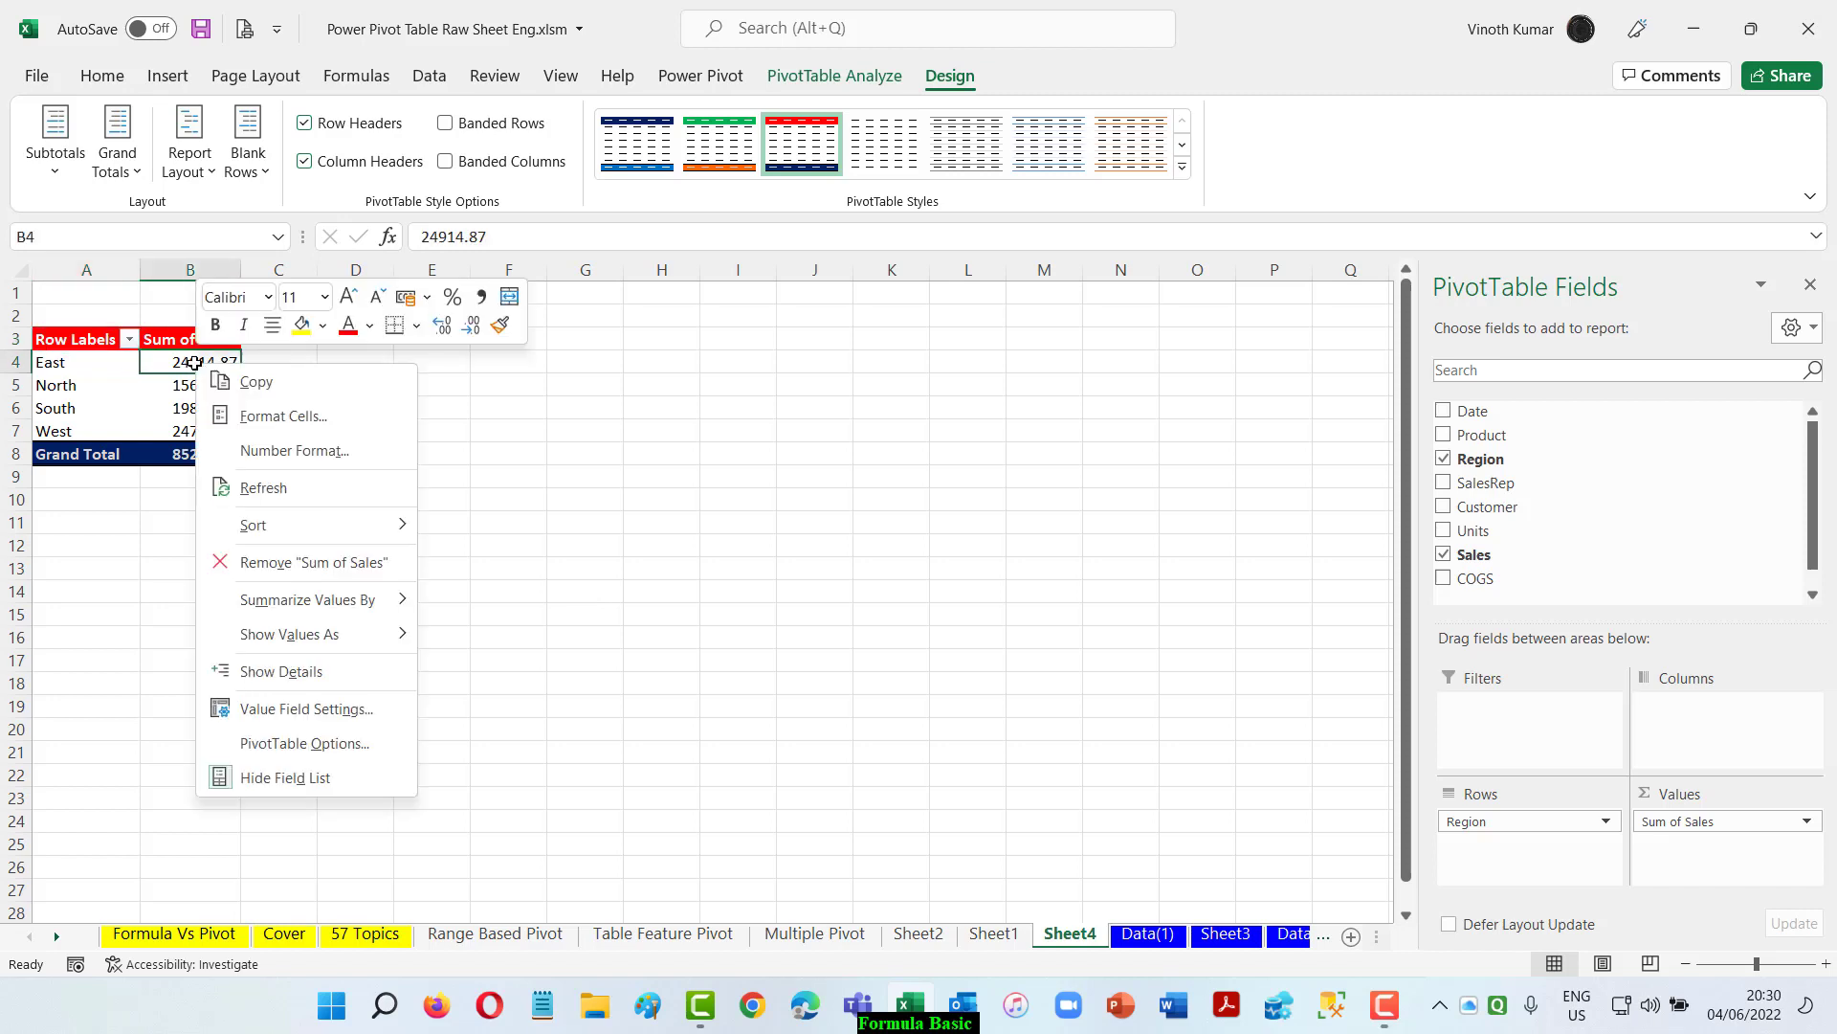
{"action": "mouse_move", "coordinate": [326, 603]}
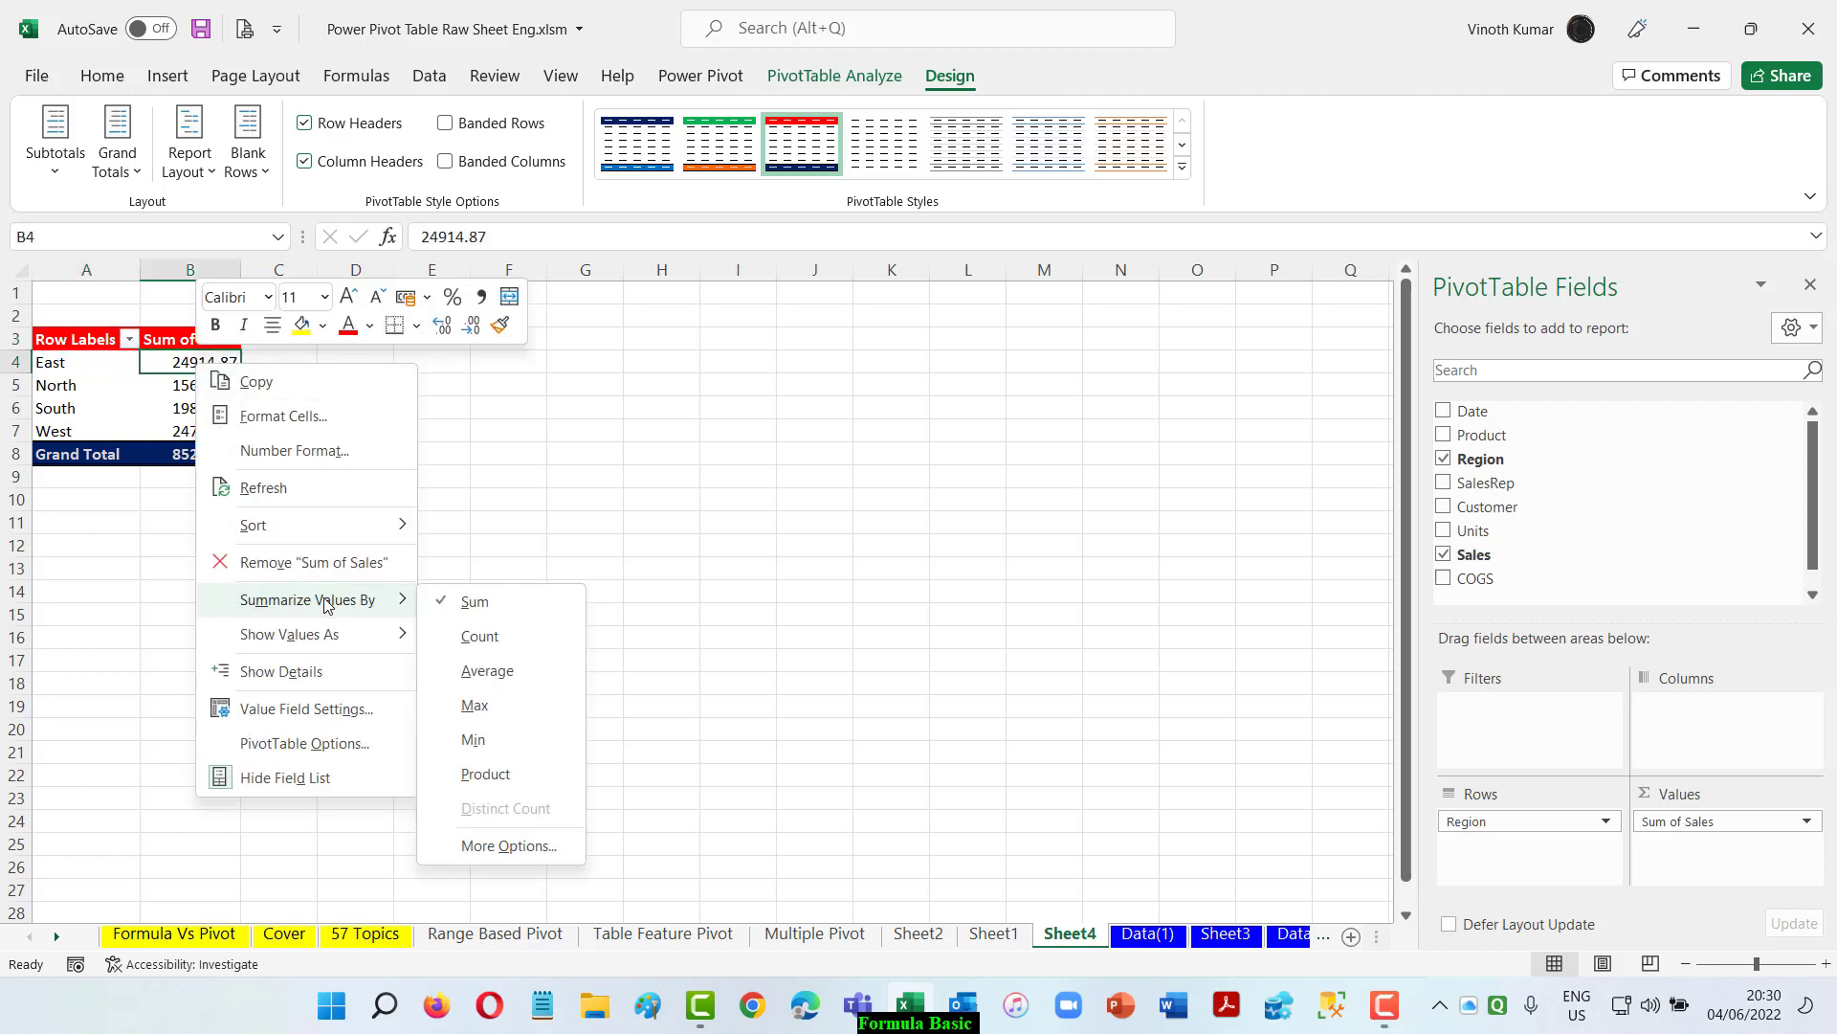
{"action": "left_click", "coordinate": [478, 639]}
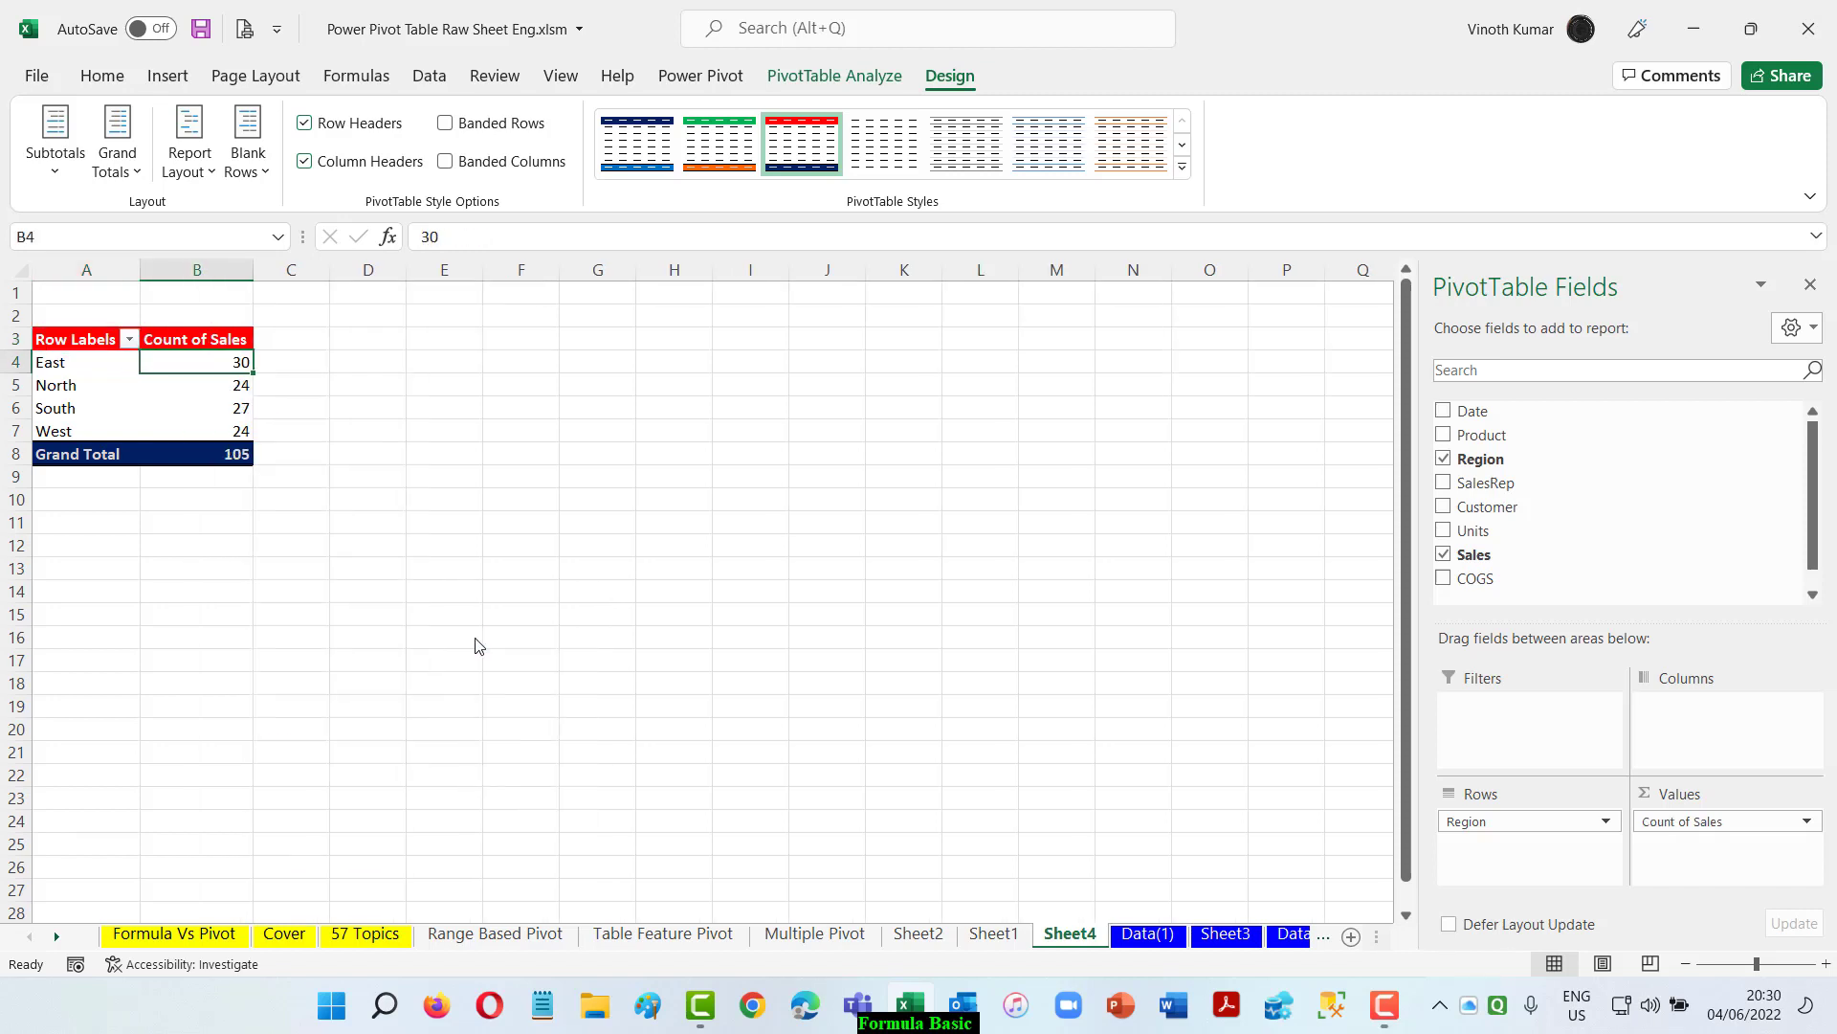
Step: Add the Sales field to the values twice more, summarizing the first of these by Max and the second by Min
{"action": "left_click_drag", "start_coordinate": [1508, 558], "coordinate": [1684, 793]}
{"action": "left_click_drag", "start_coordinate": [1481, 538], "coordinate": [1734, 866]}
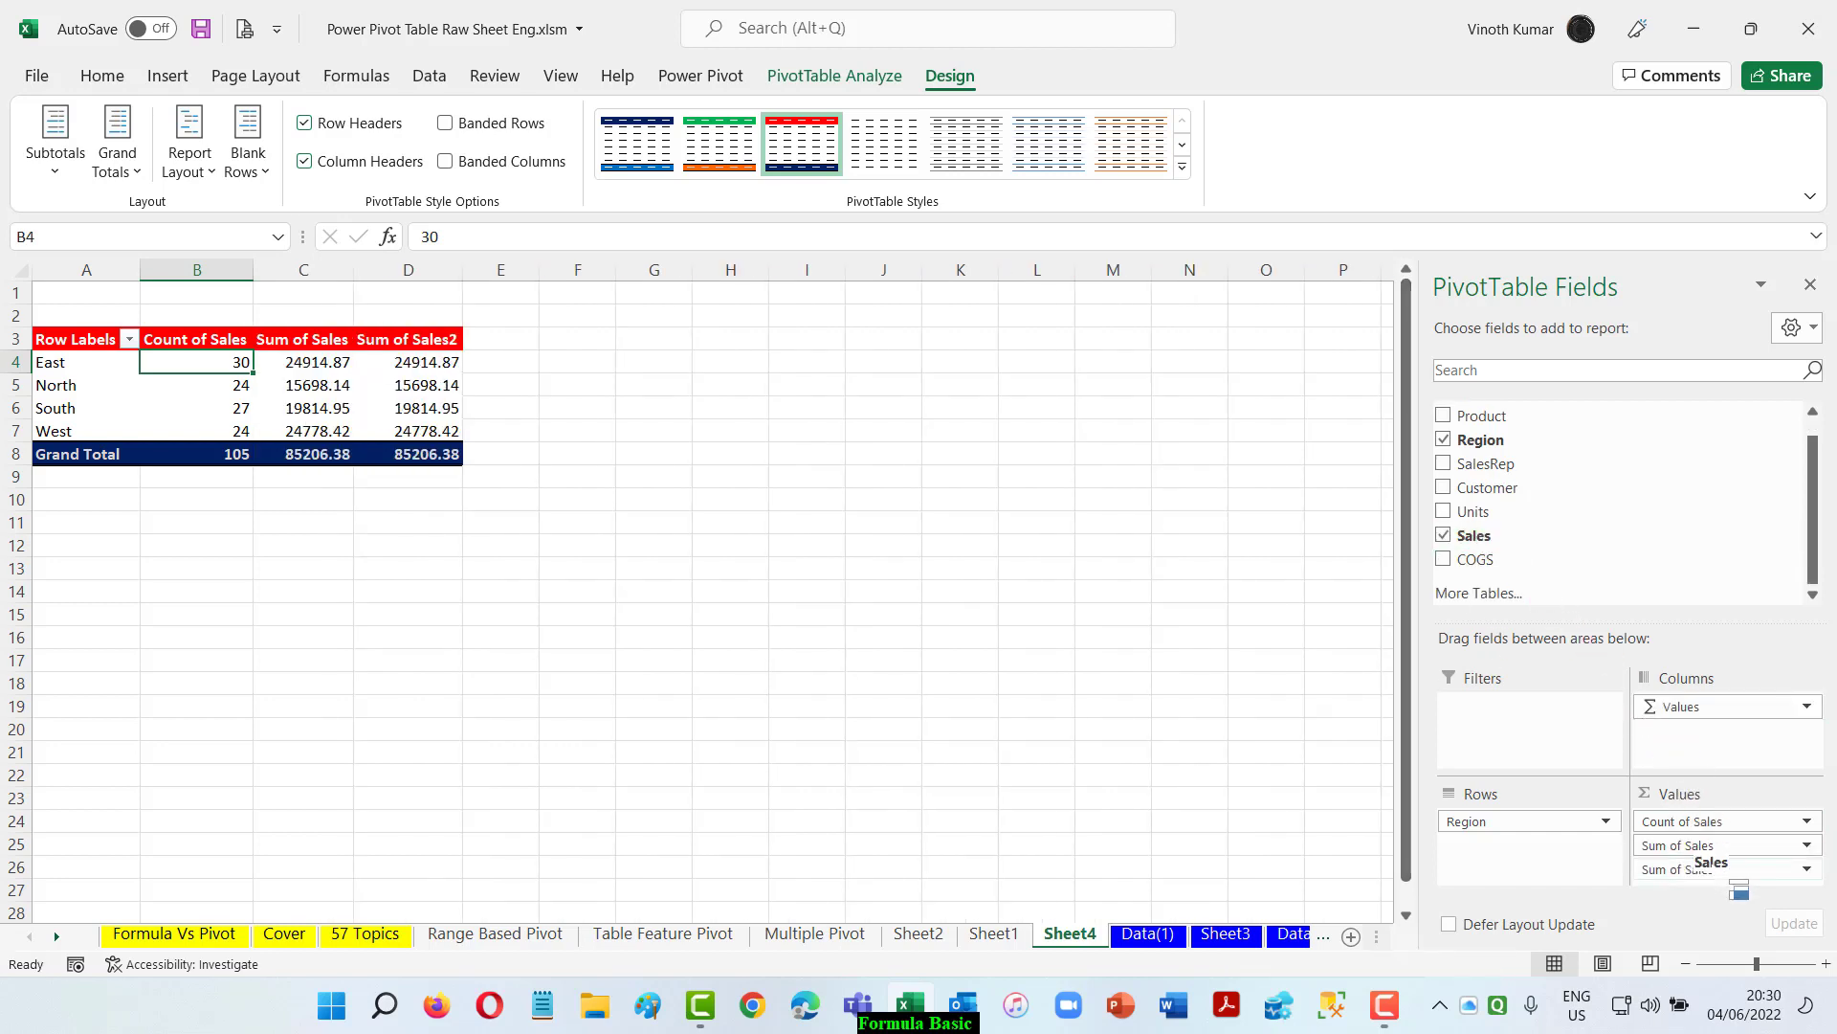
{"action": "right_click", "coordinate": [316, 368]}
{"action": "mouse_move", "coordinate": [475, 608]}
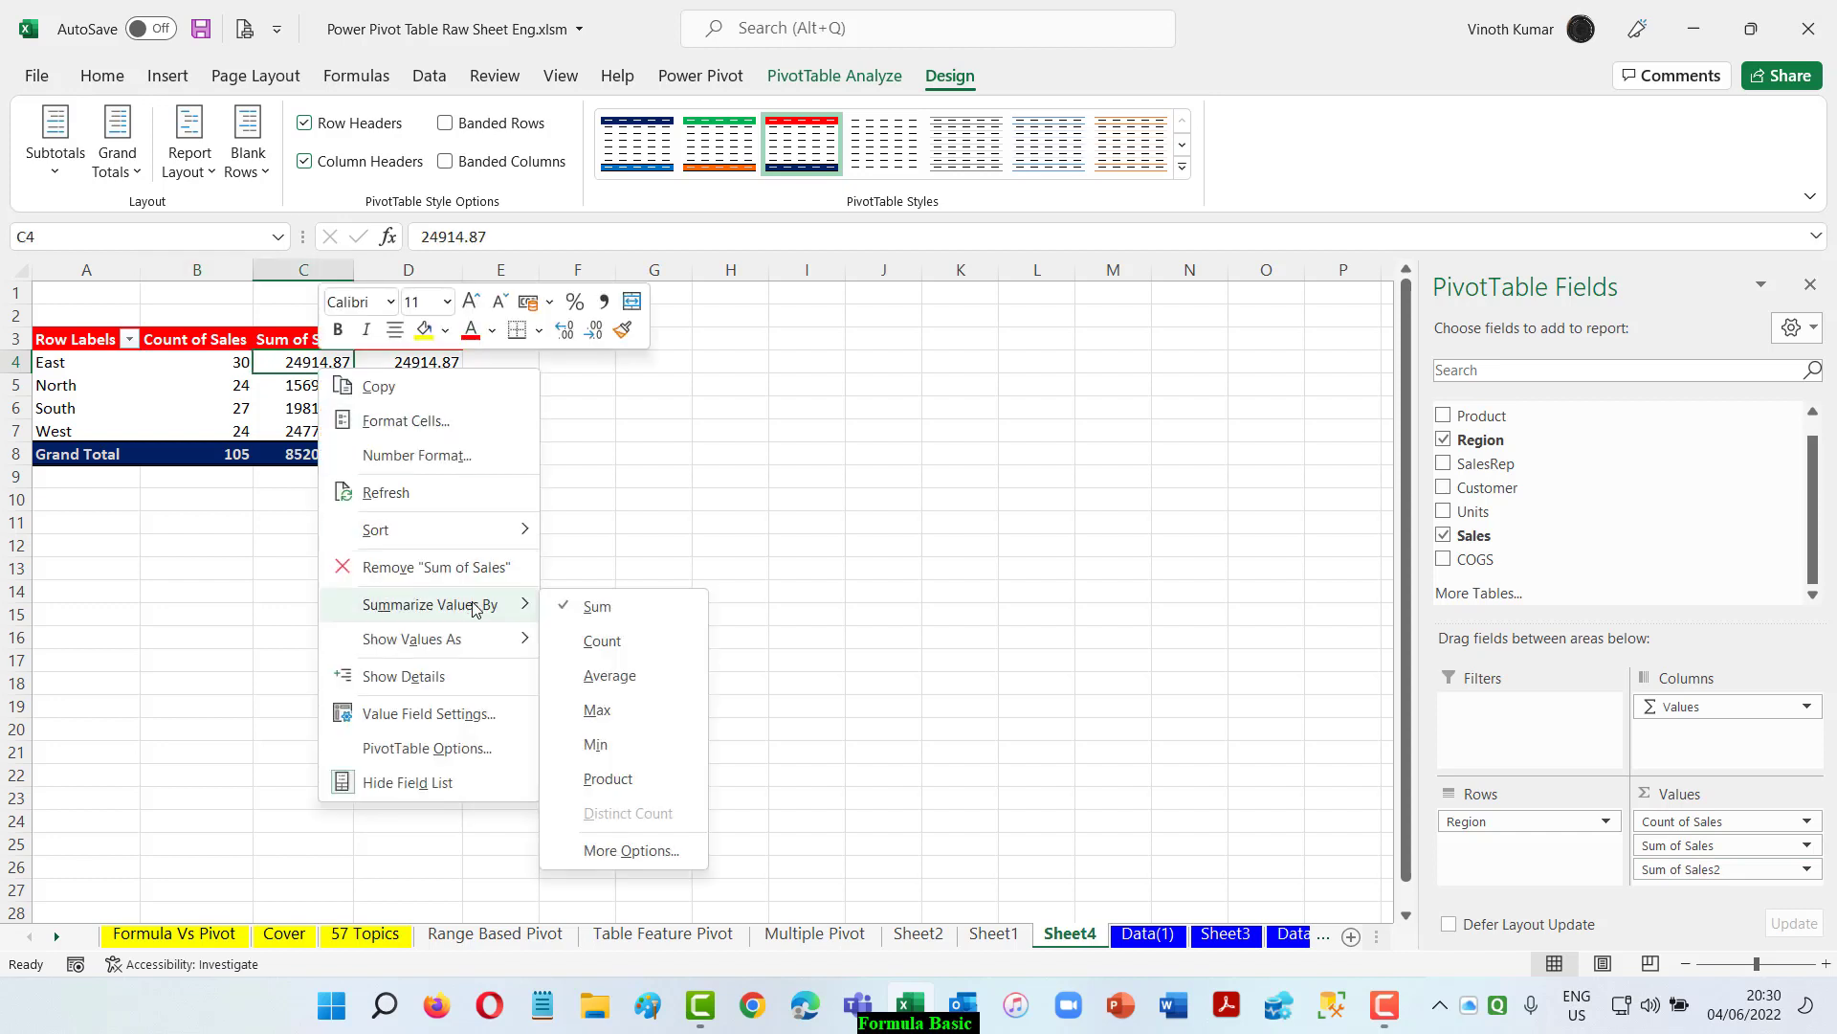
{"action": "left_click", "coordinate": [613, 710]}
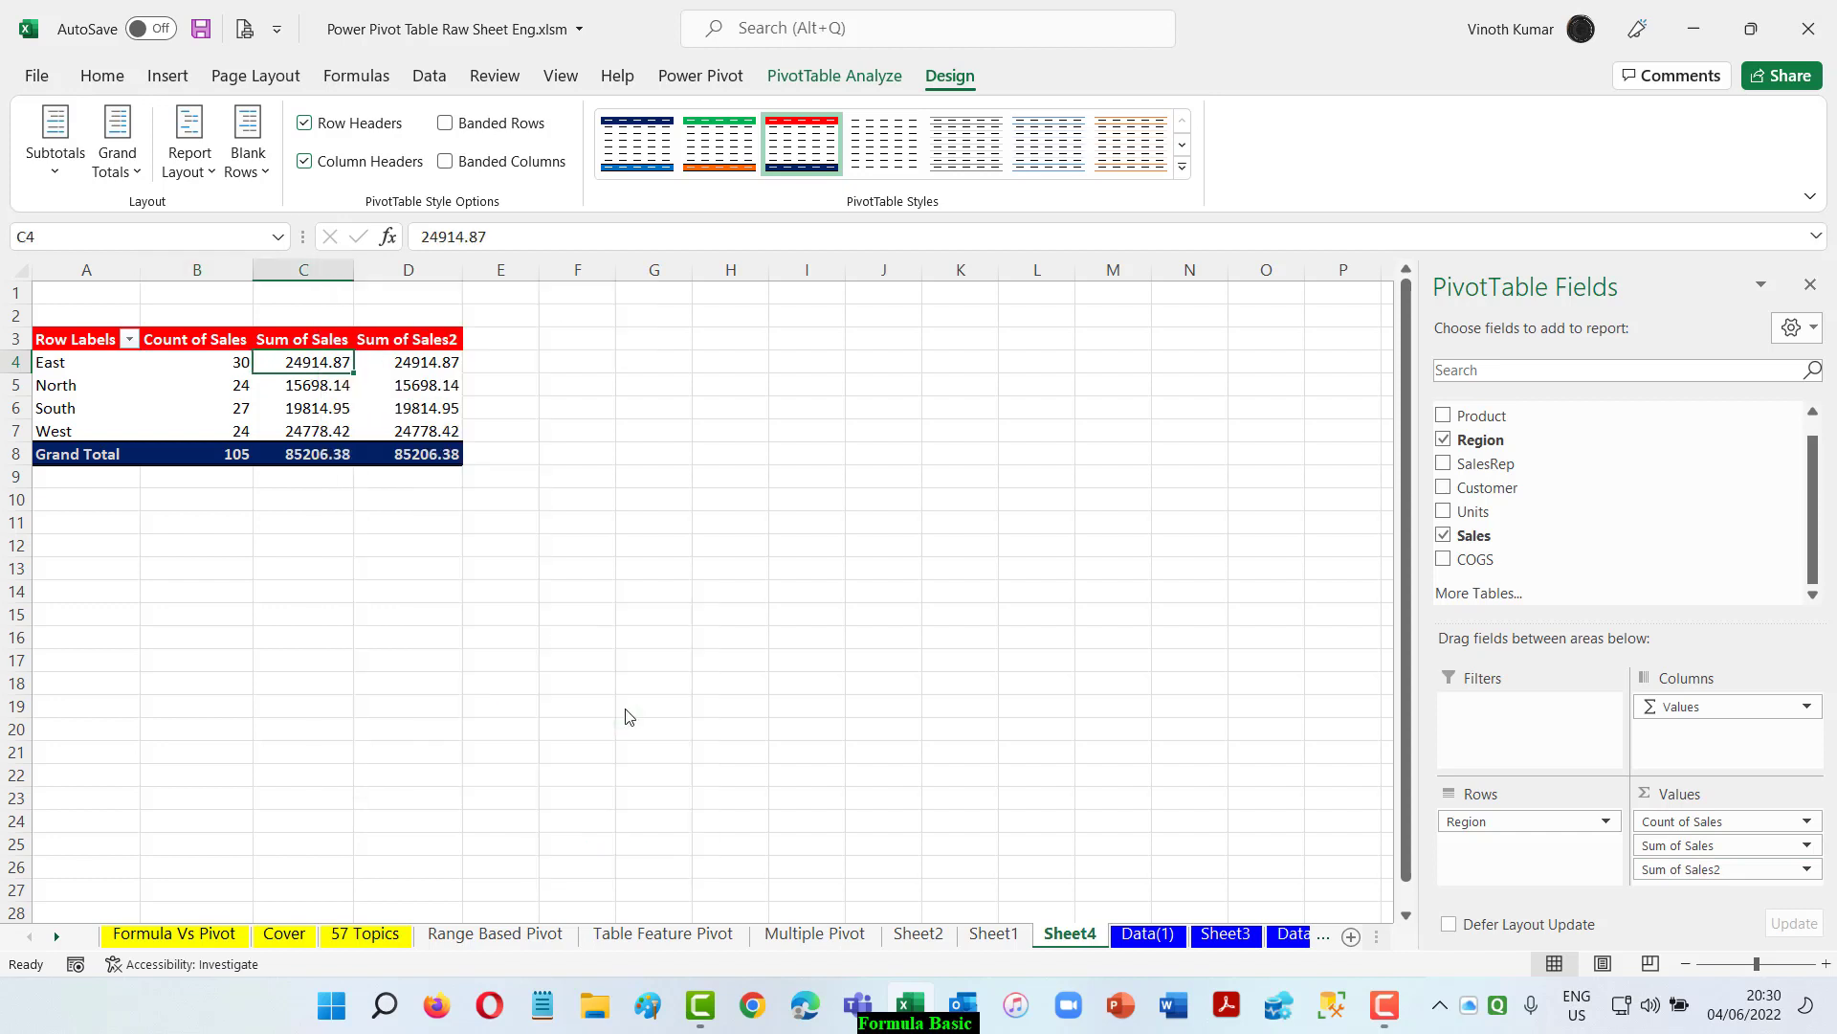
{"action": "right_click", "coordinate": [406, 367]}
{"action": "mouse_move", "coordinate": [572, 604]}
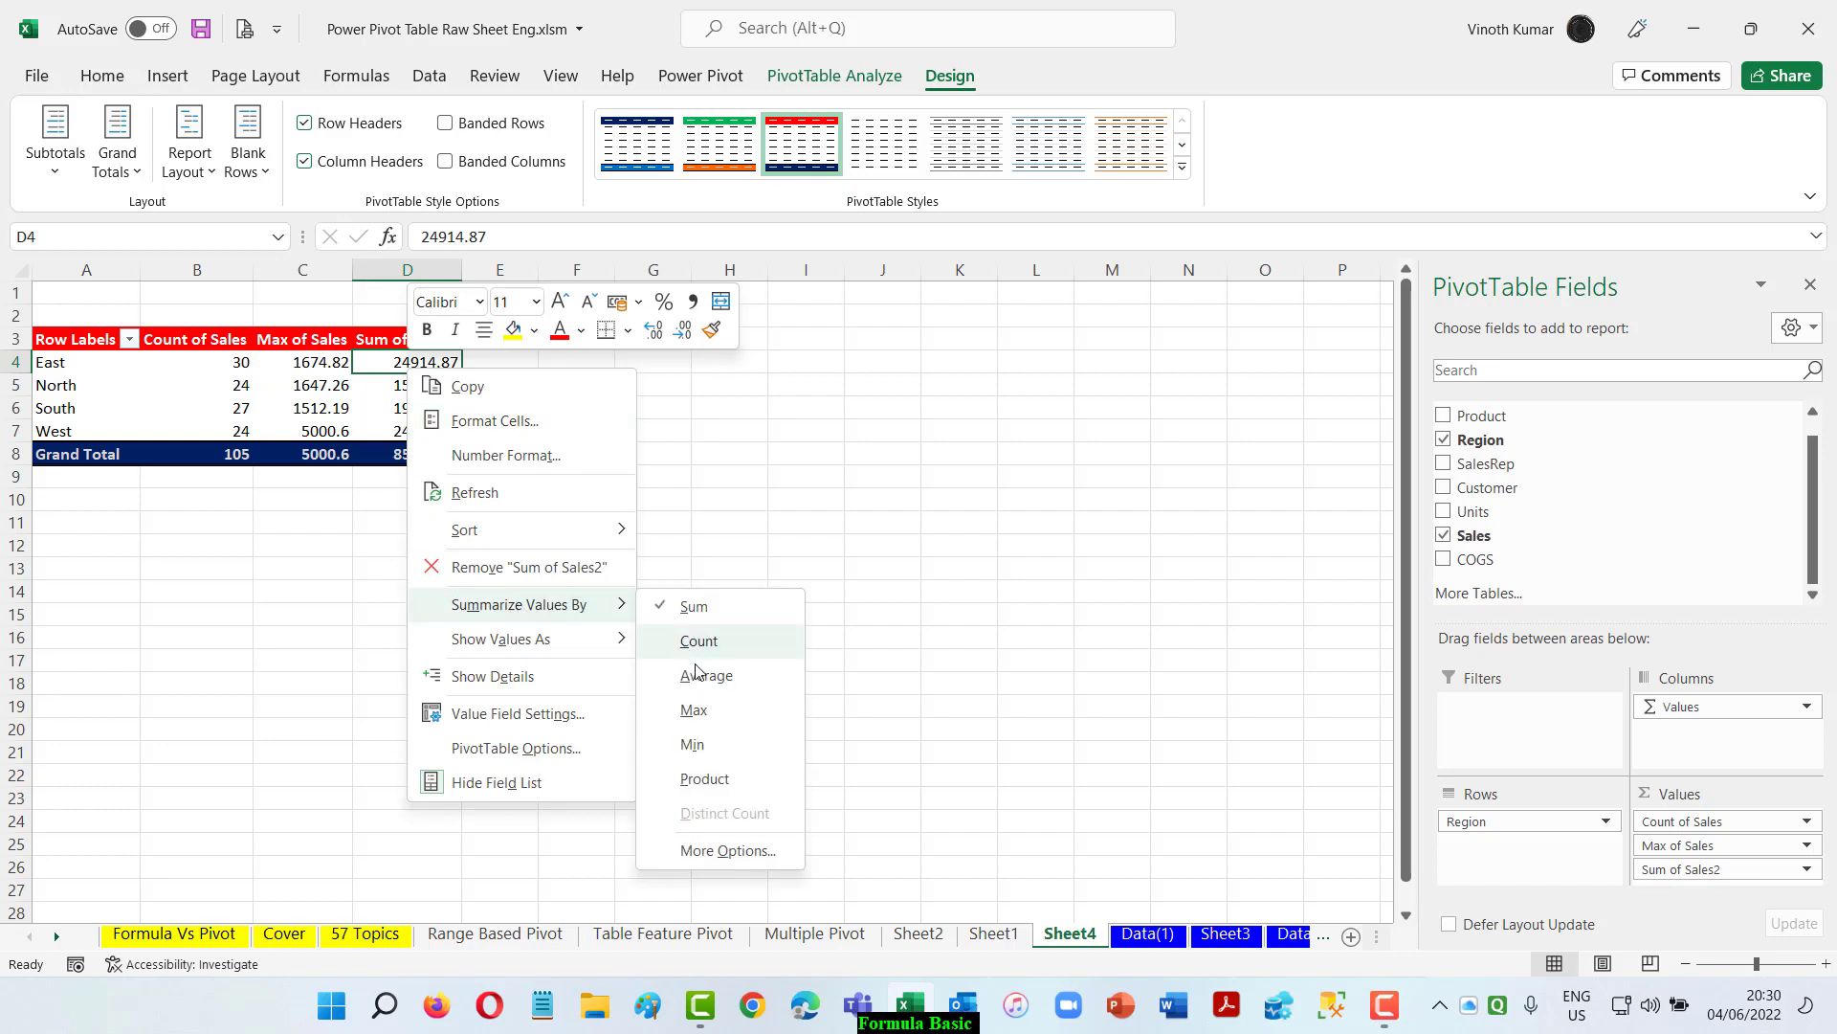
{"action": "left_click", "coordinate": [697, 745]}
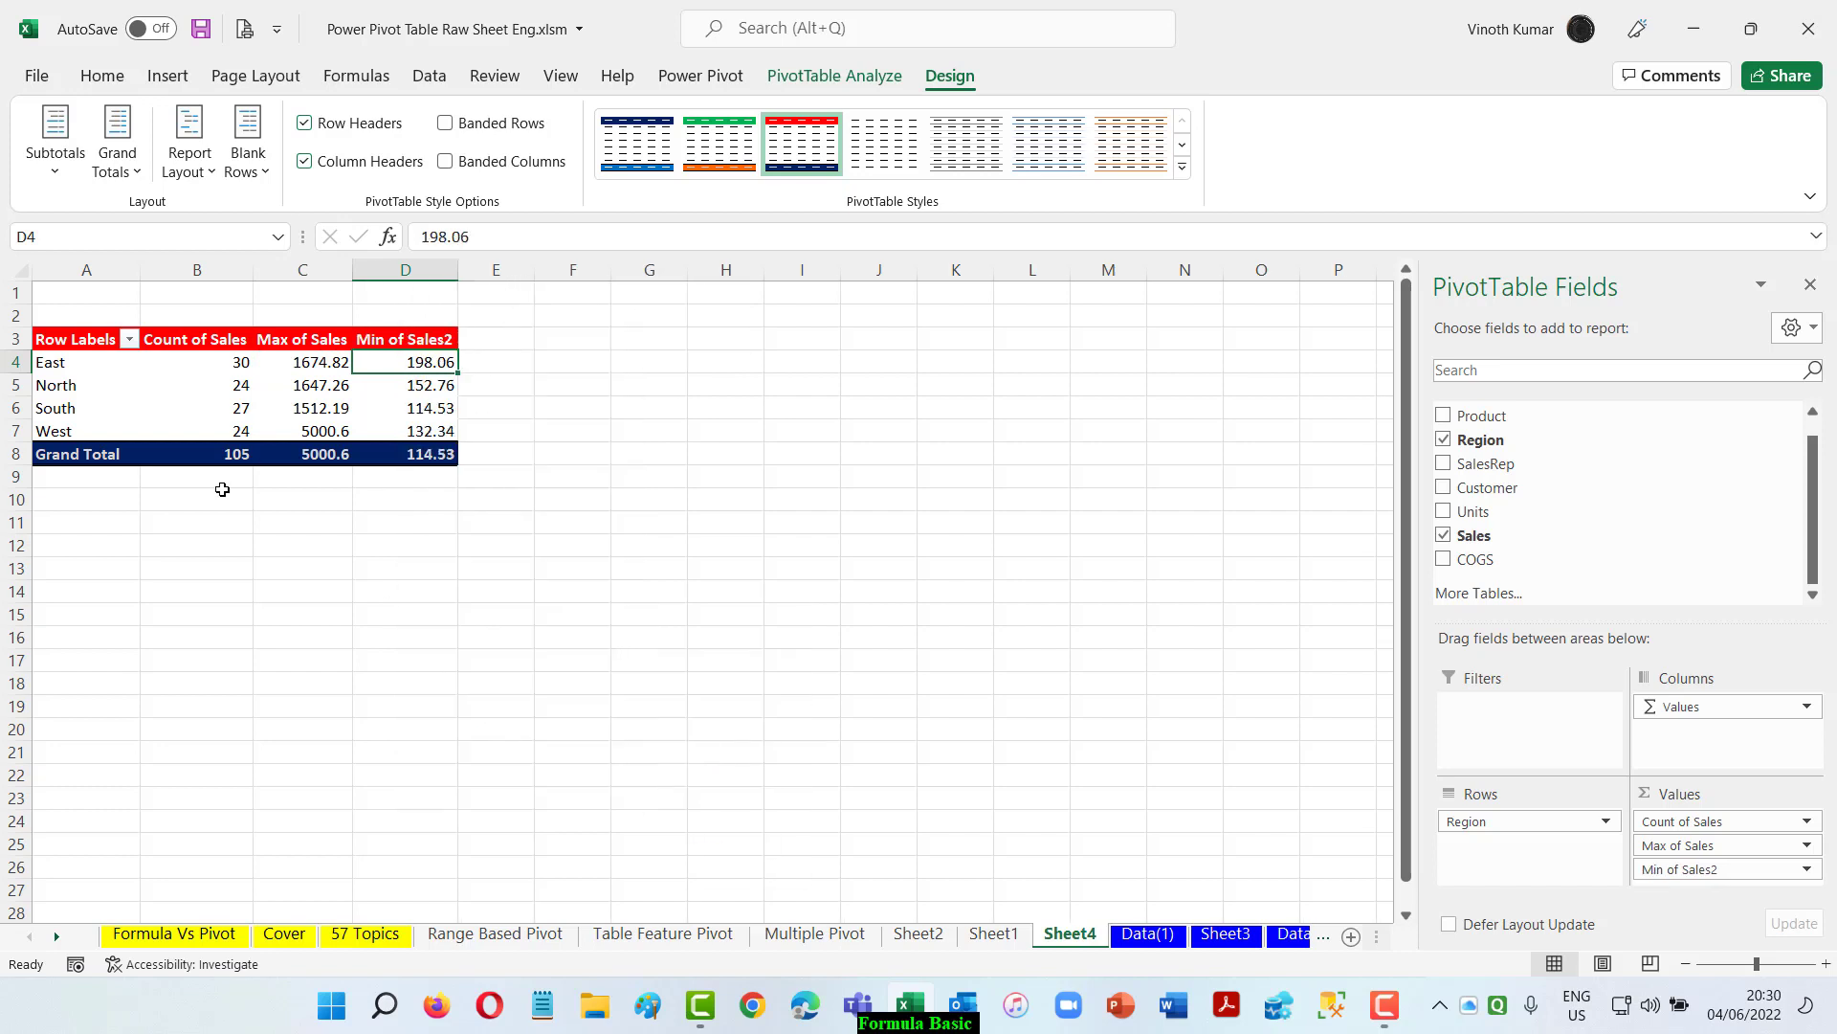
Step: Format the Max of Sales values as Number with a thousands separator and 0 decimal places
{"action": "right_click", "coordinate": [308, 365]}
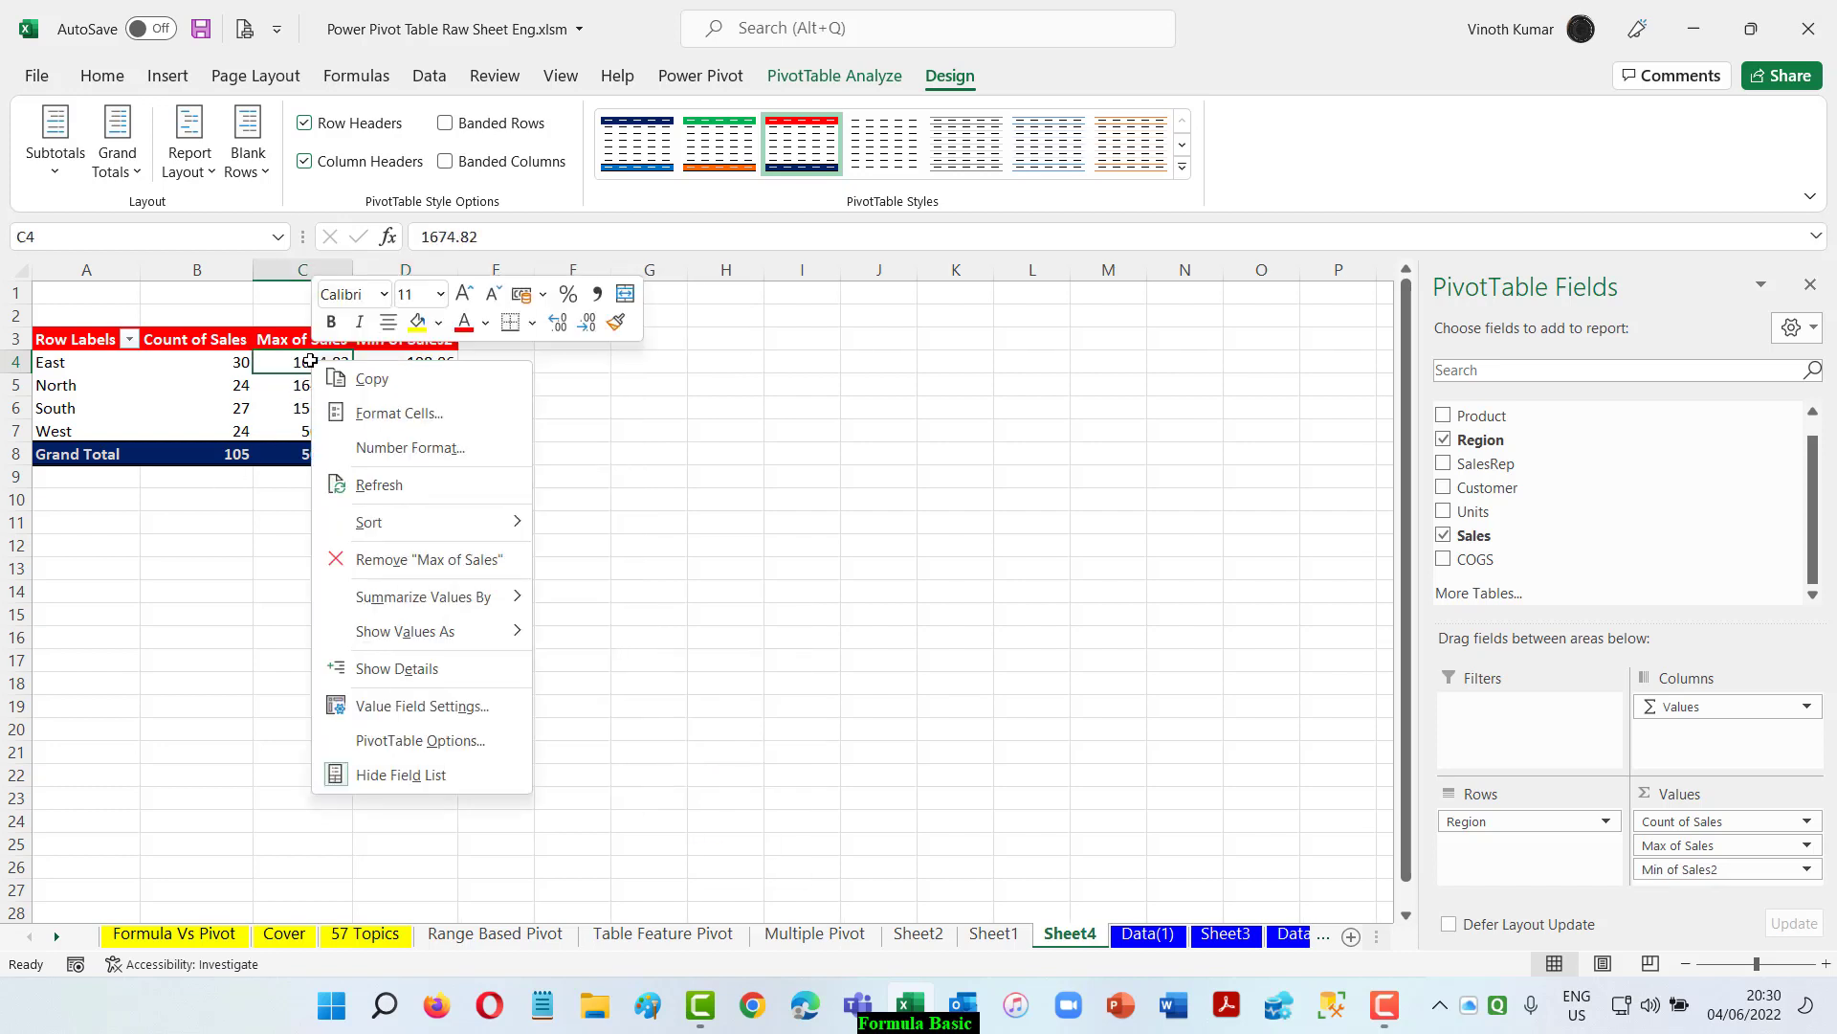
{"action": "left_click", "coordinate": [421, 707]}
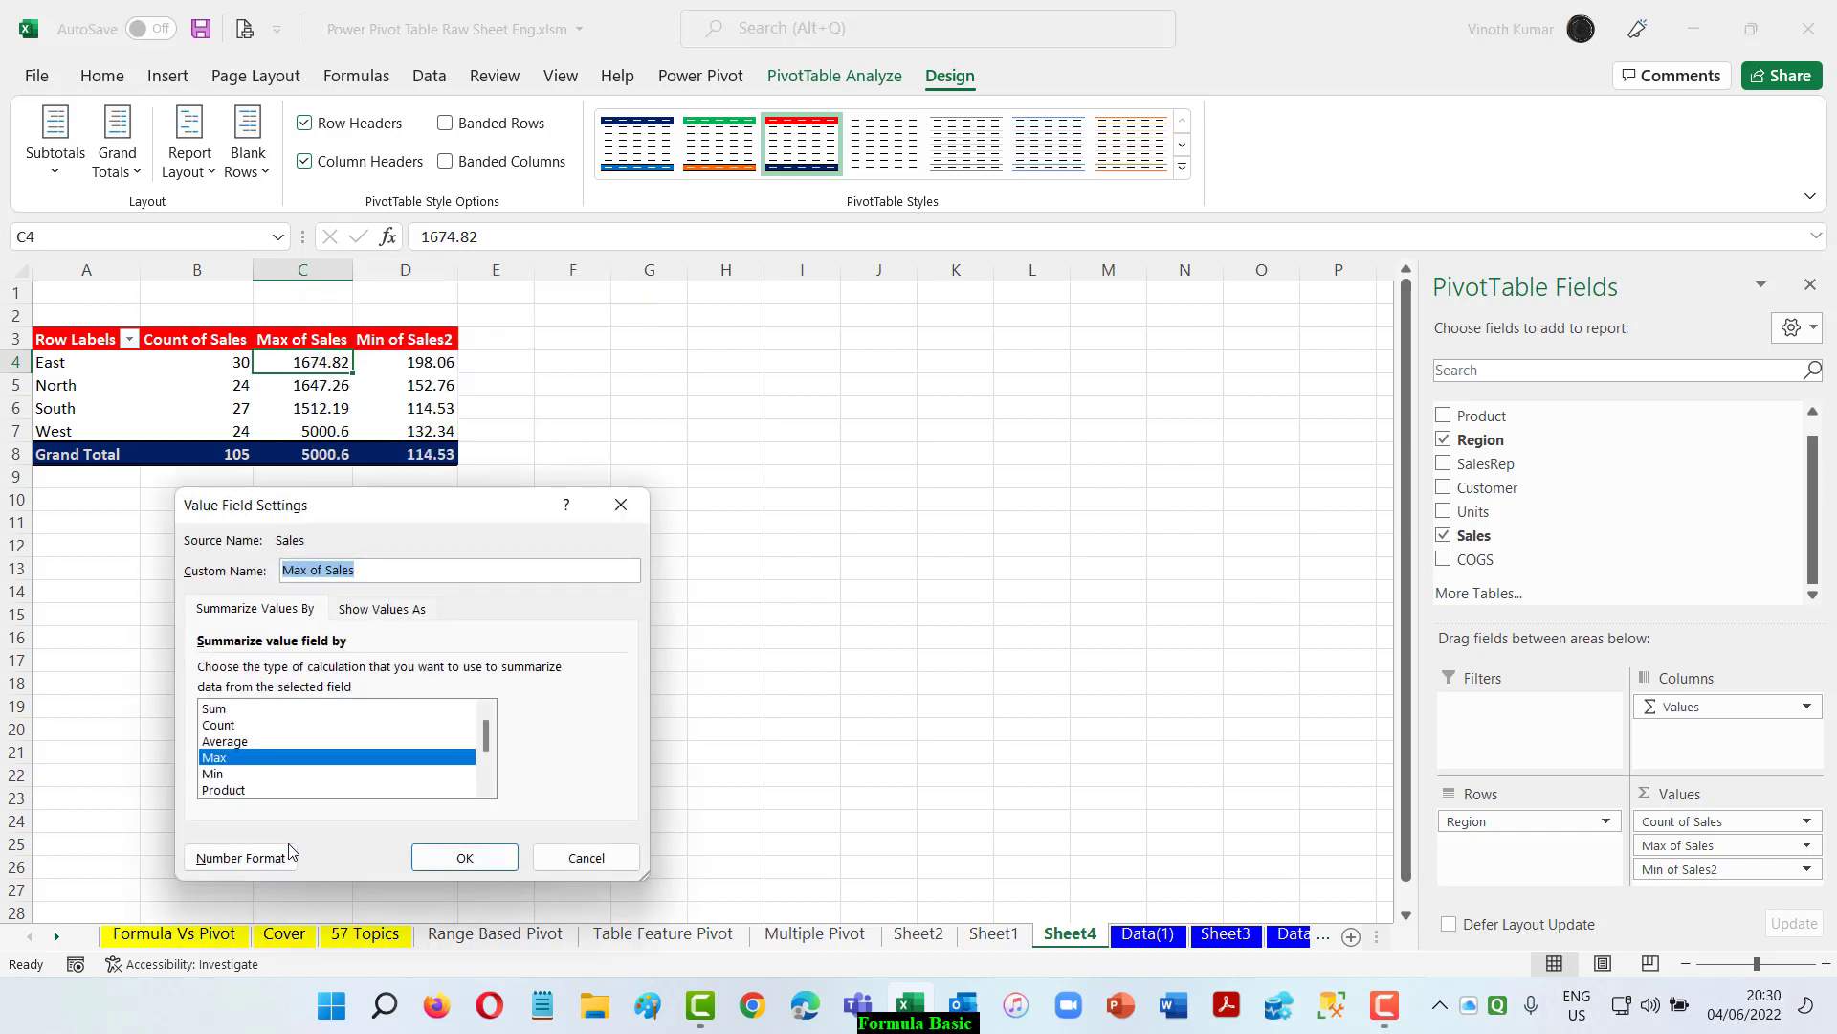
{"action": "left_click", "coordinate": [261, 866]}
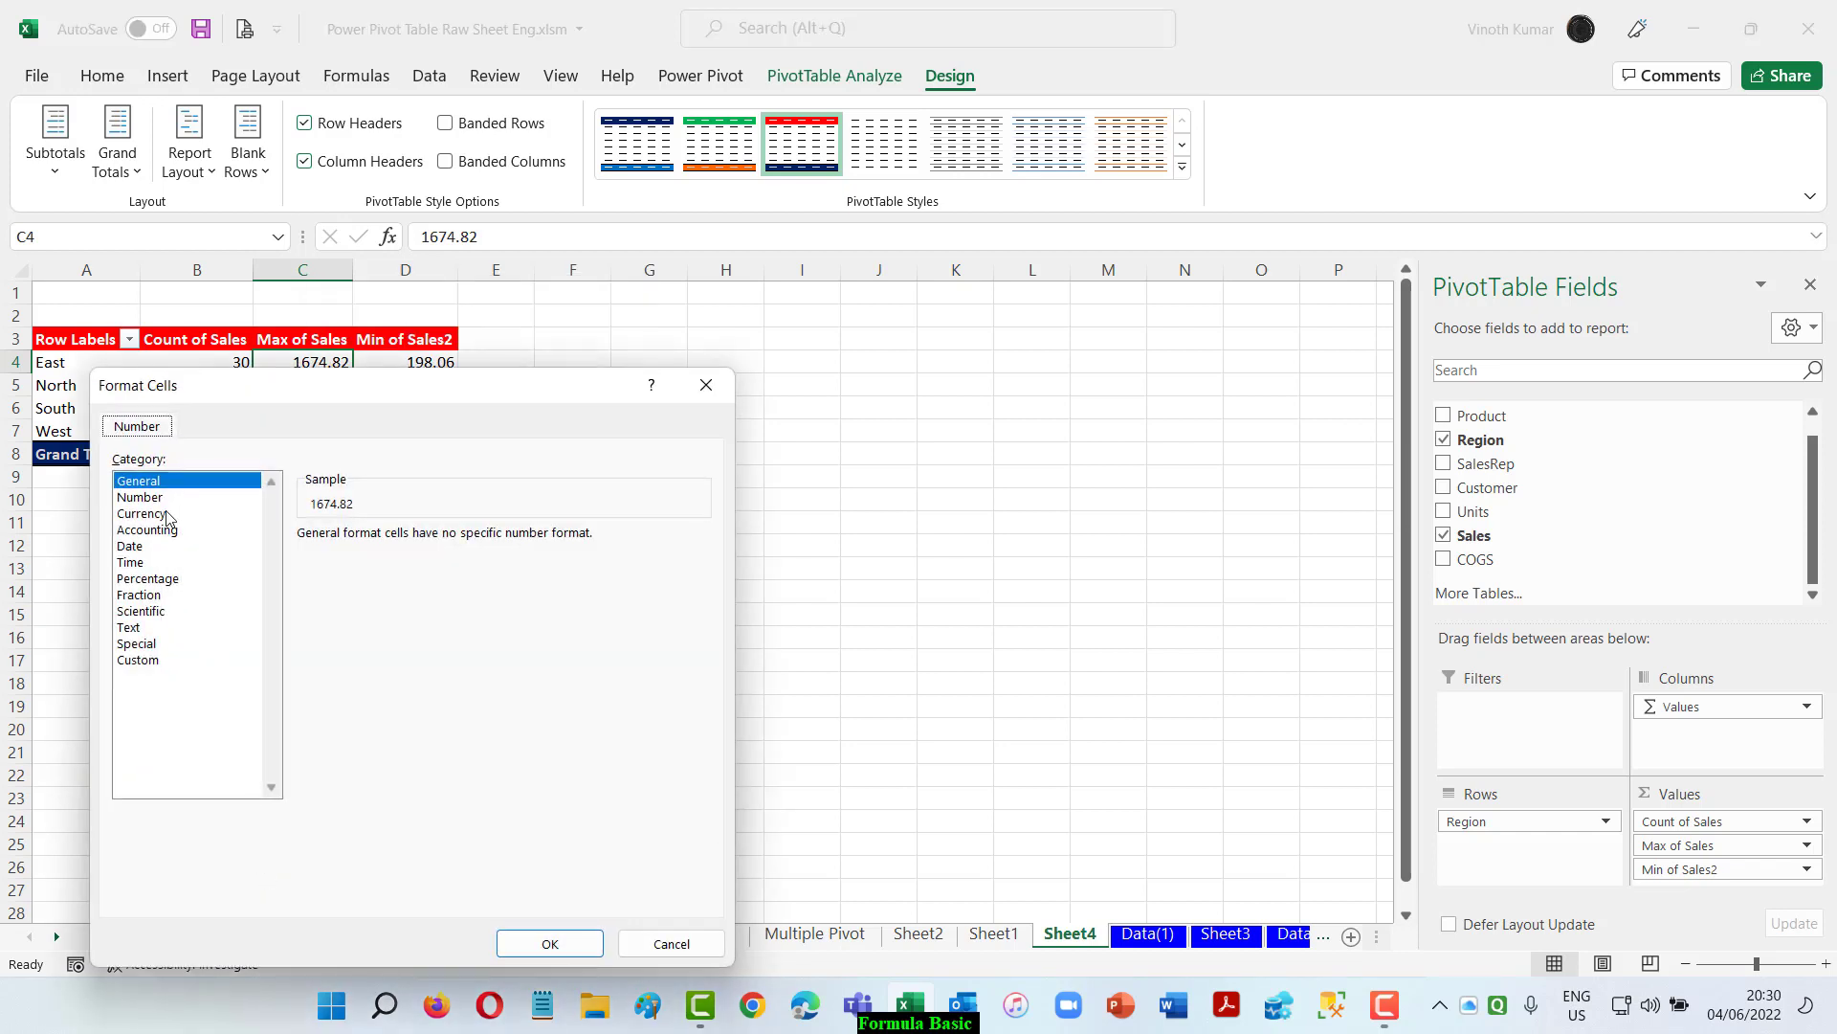
{"action": "left_click", "coordinate": [140, 497]}
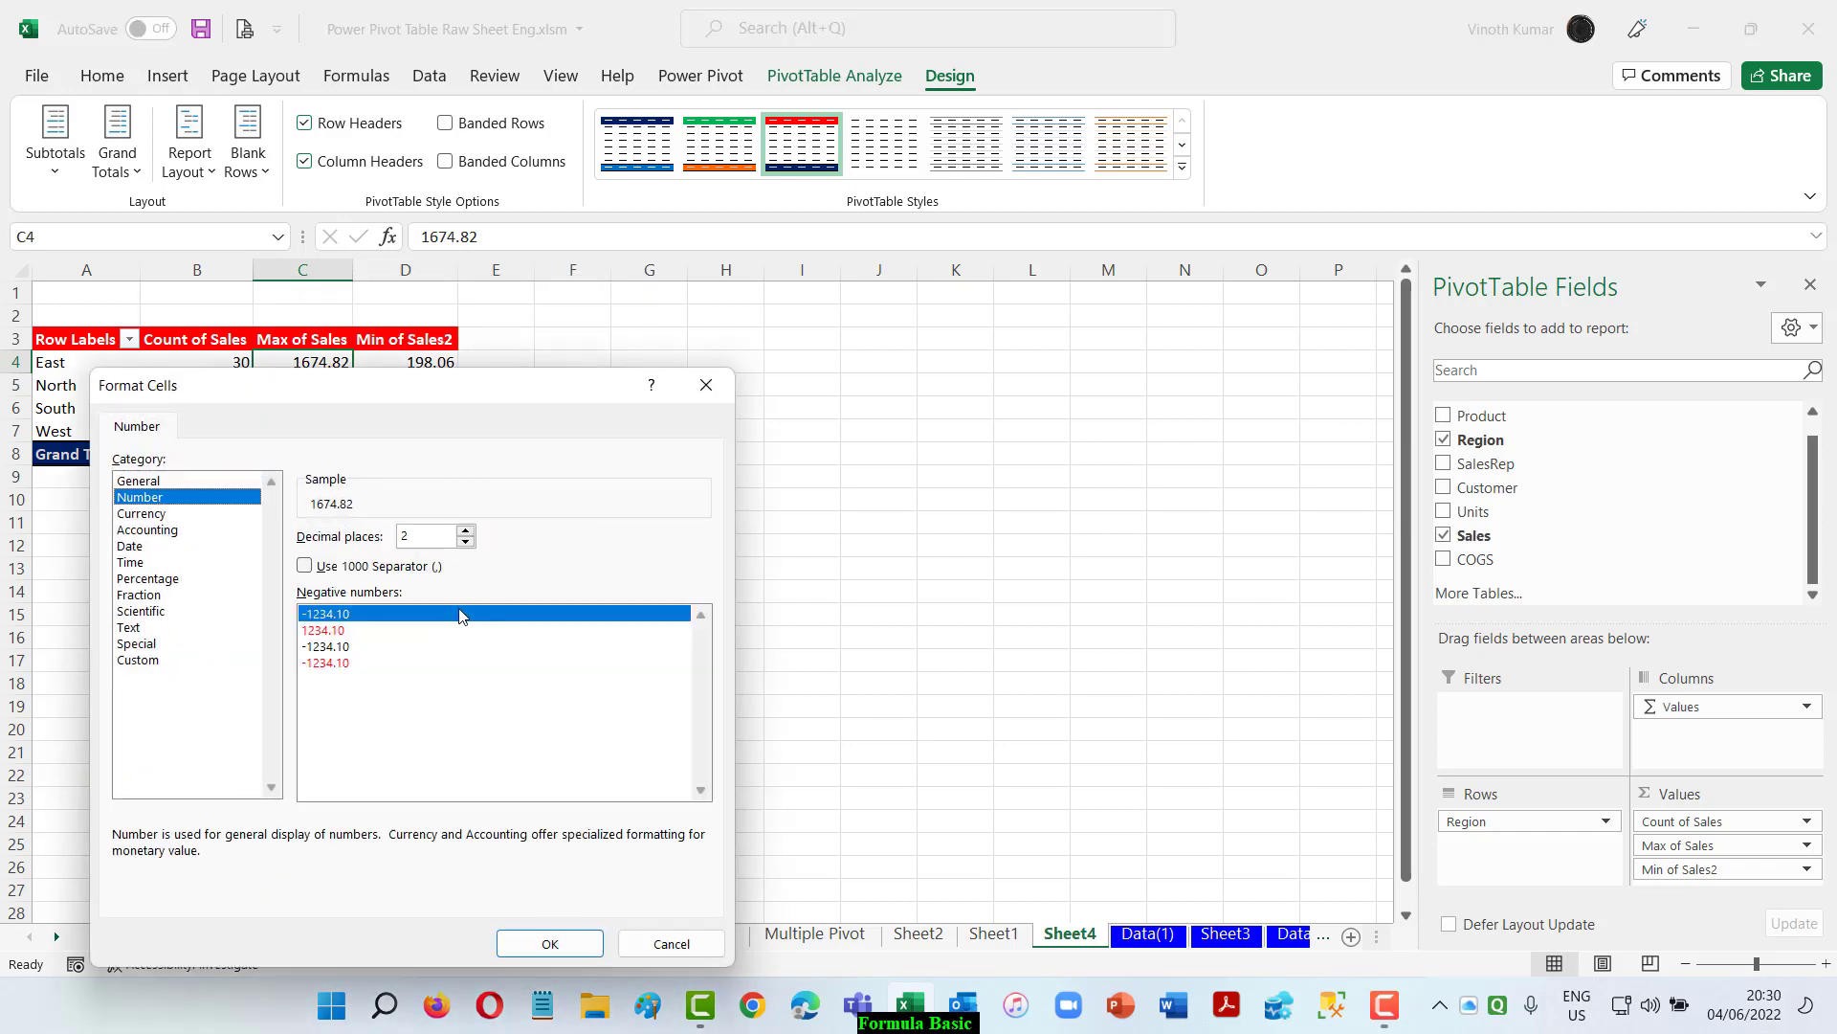
{"action": "left_click", "coordinate": [305, 566]}
{"action": "left_click", "coordinate": [466, 543]}
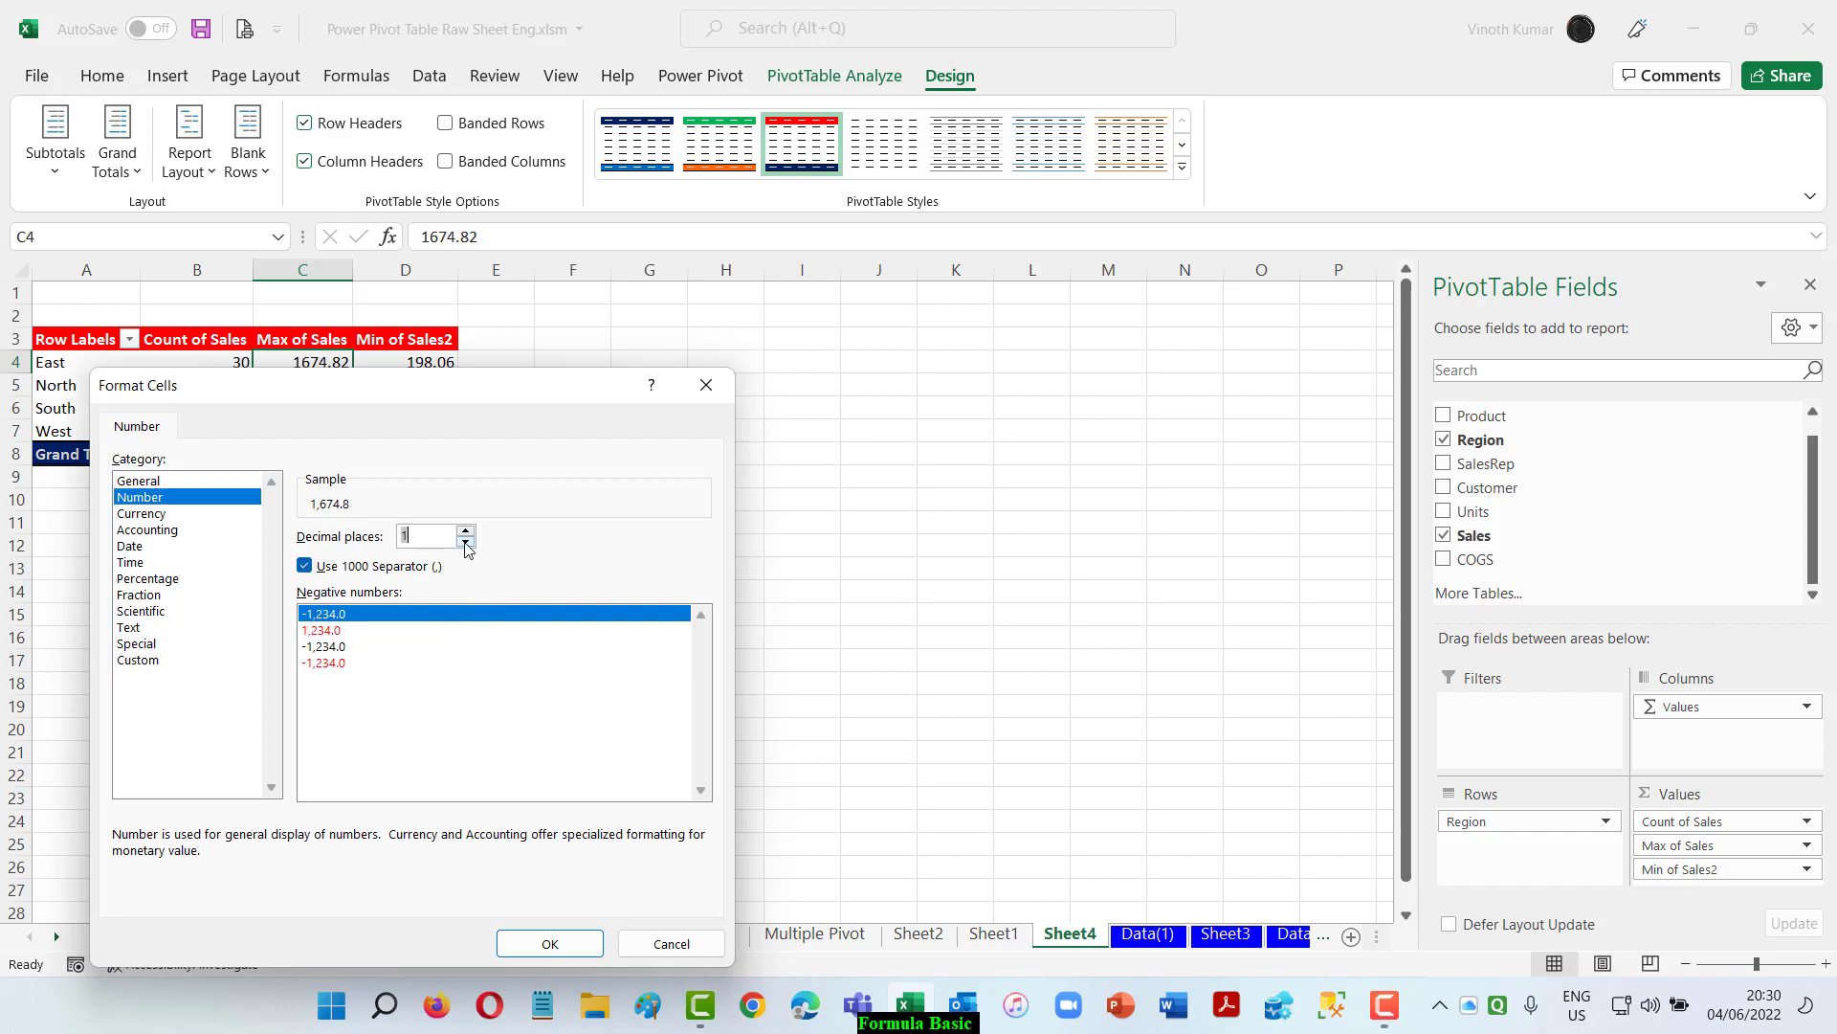
{"action": "left_click", "coordinate": [552, 943]}
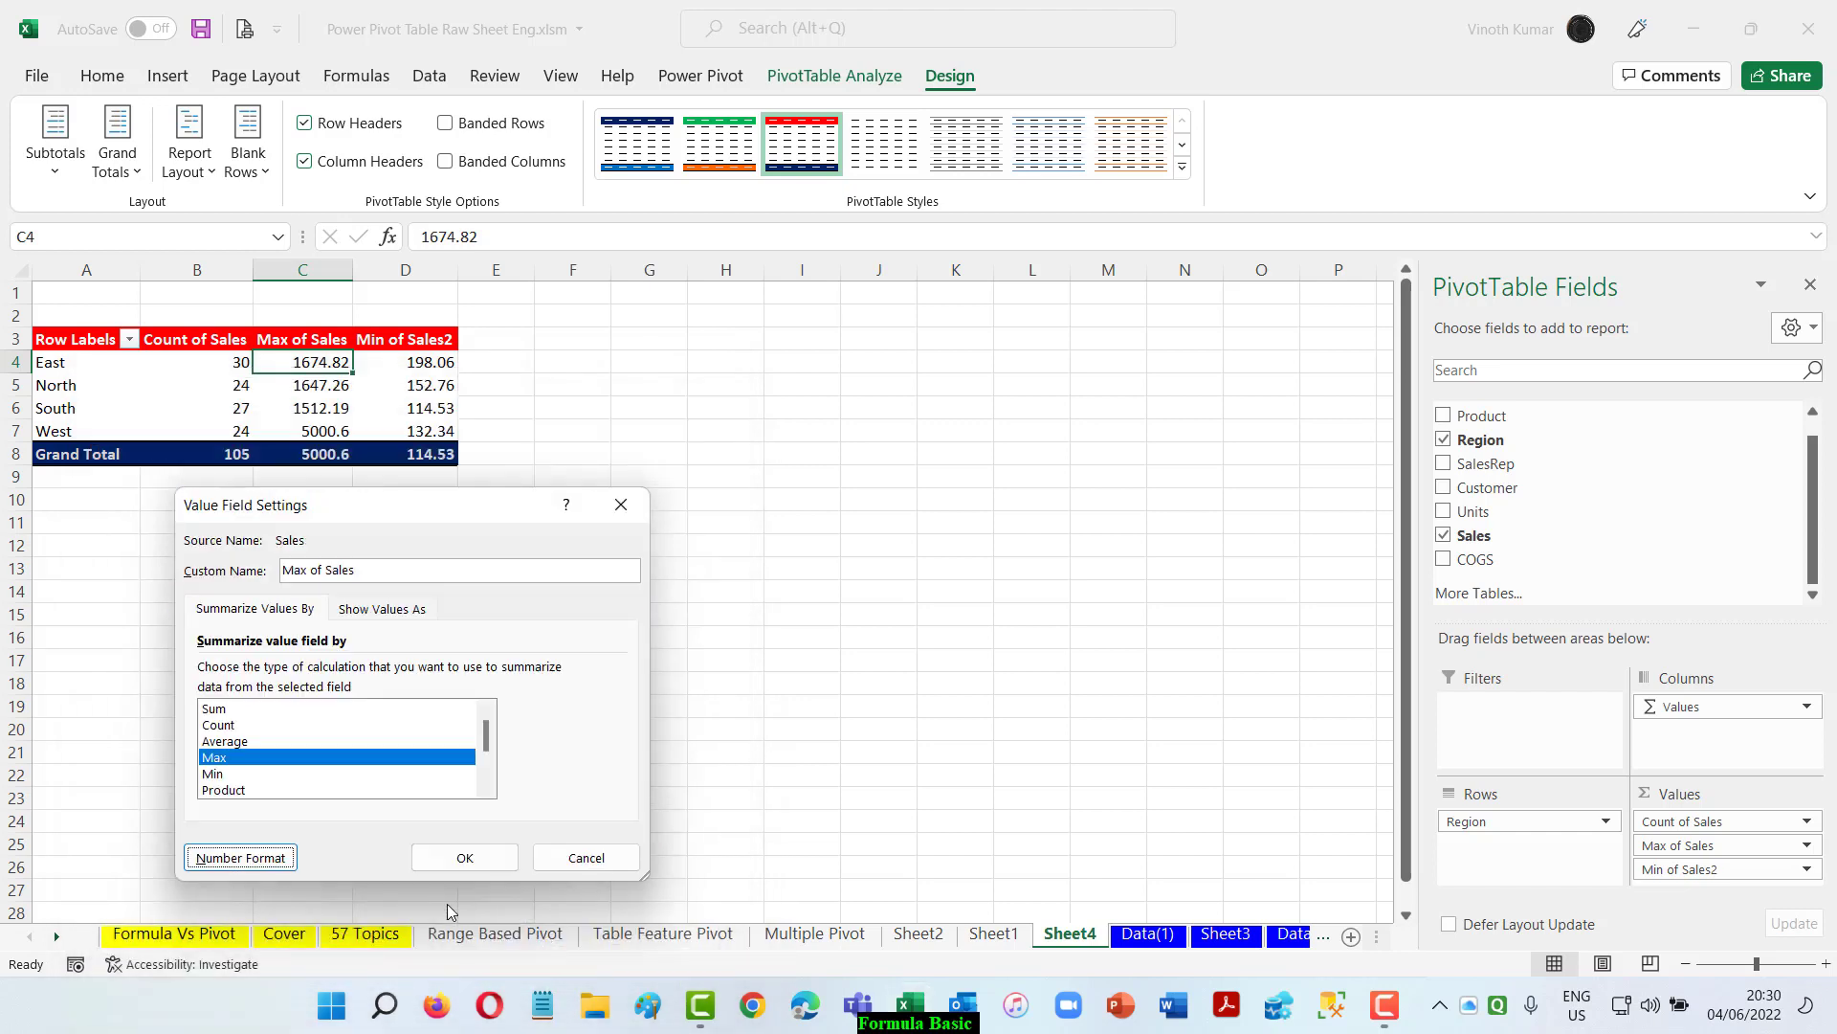
{"action": "left_click", "coordinate": [466, 859]}
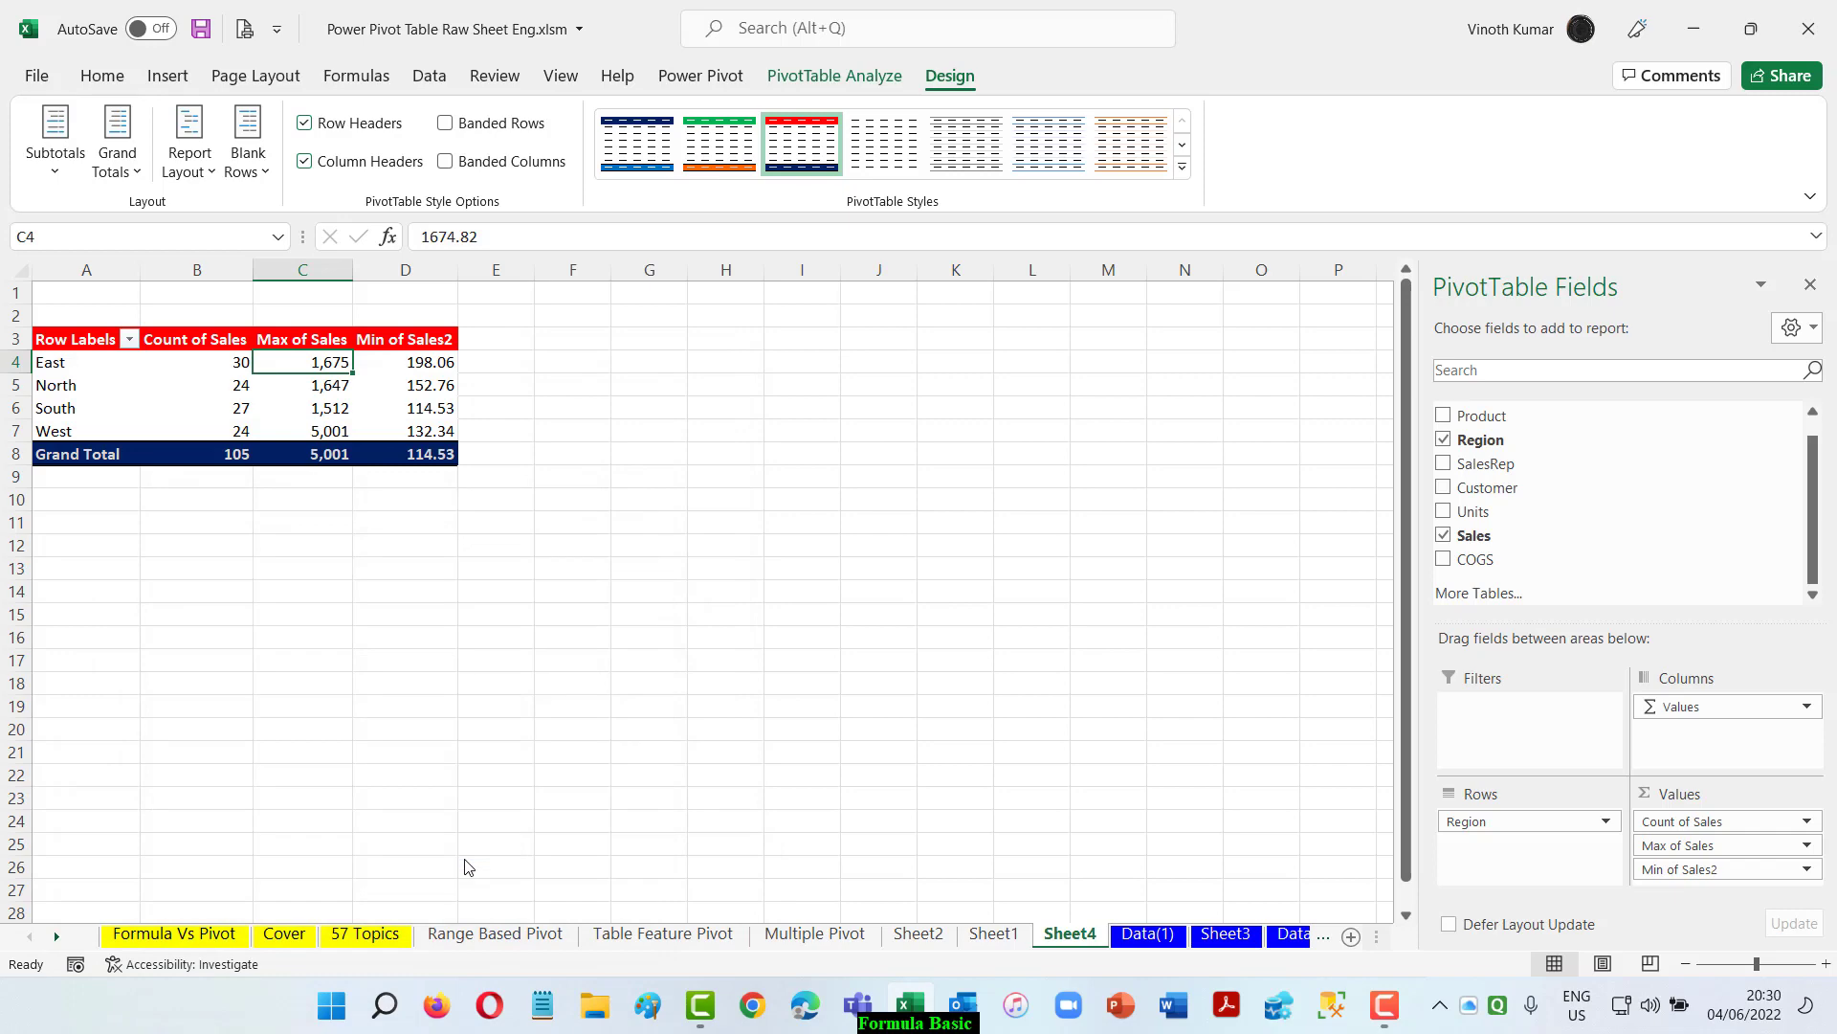
Step: Apply the Number format with a thousands separator and 0 decimal places to the Min of Sales2 values
{"action": "right_click", "coordinate": [412, 363]}
{"action": "left_click", "coordinate": [500, 710]}
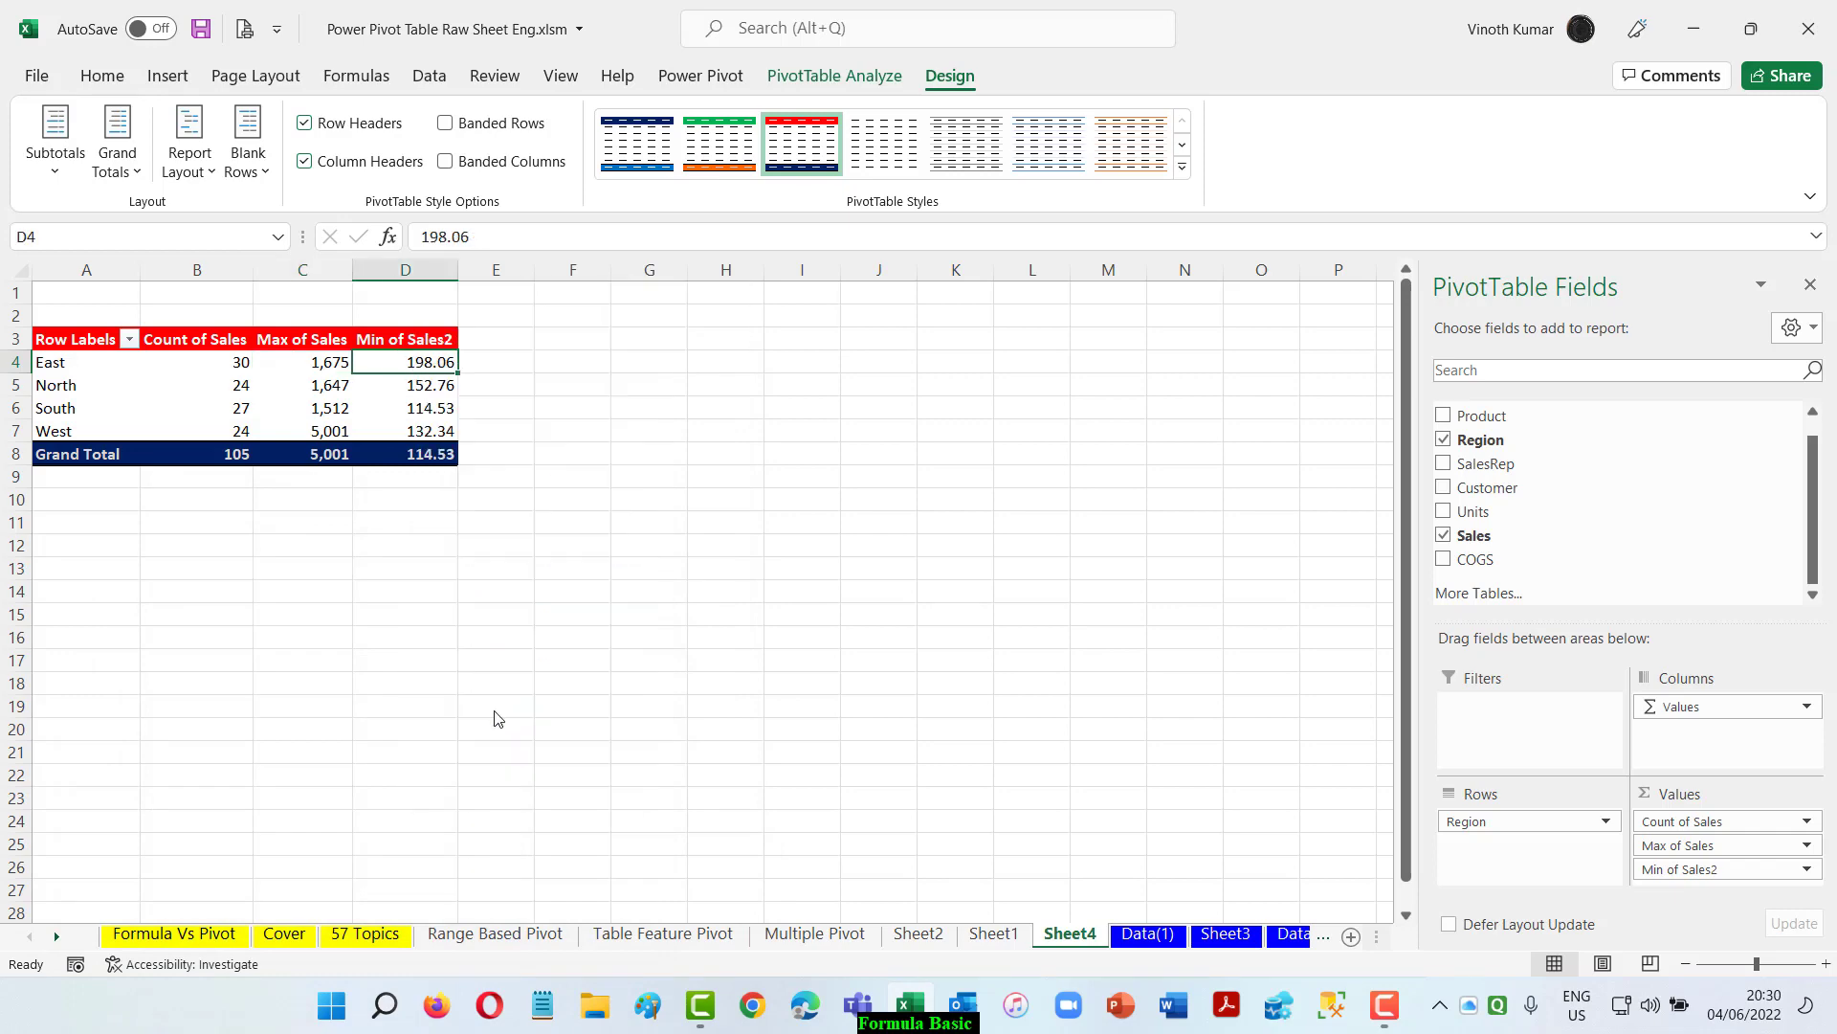
{"action": "left_click", "coordinate": [322, 866]}
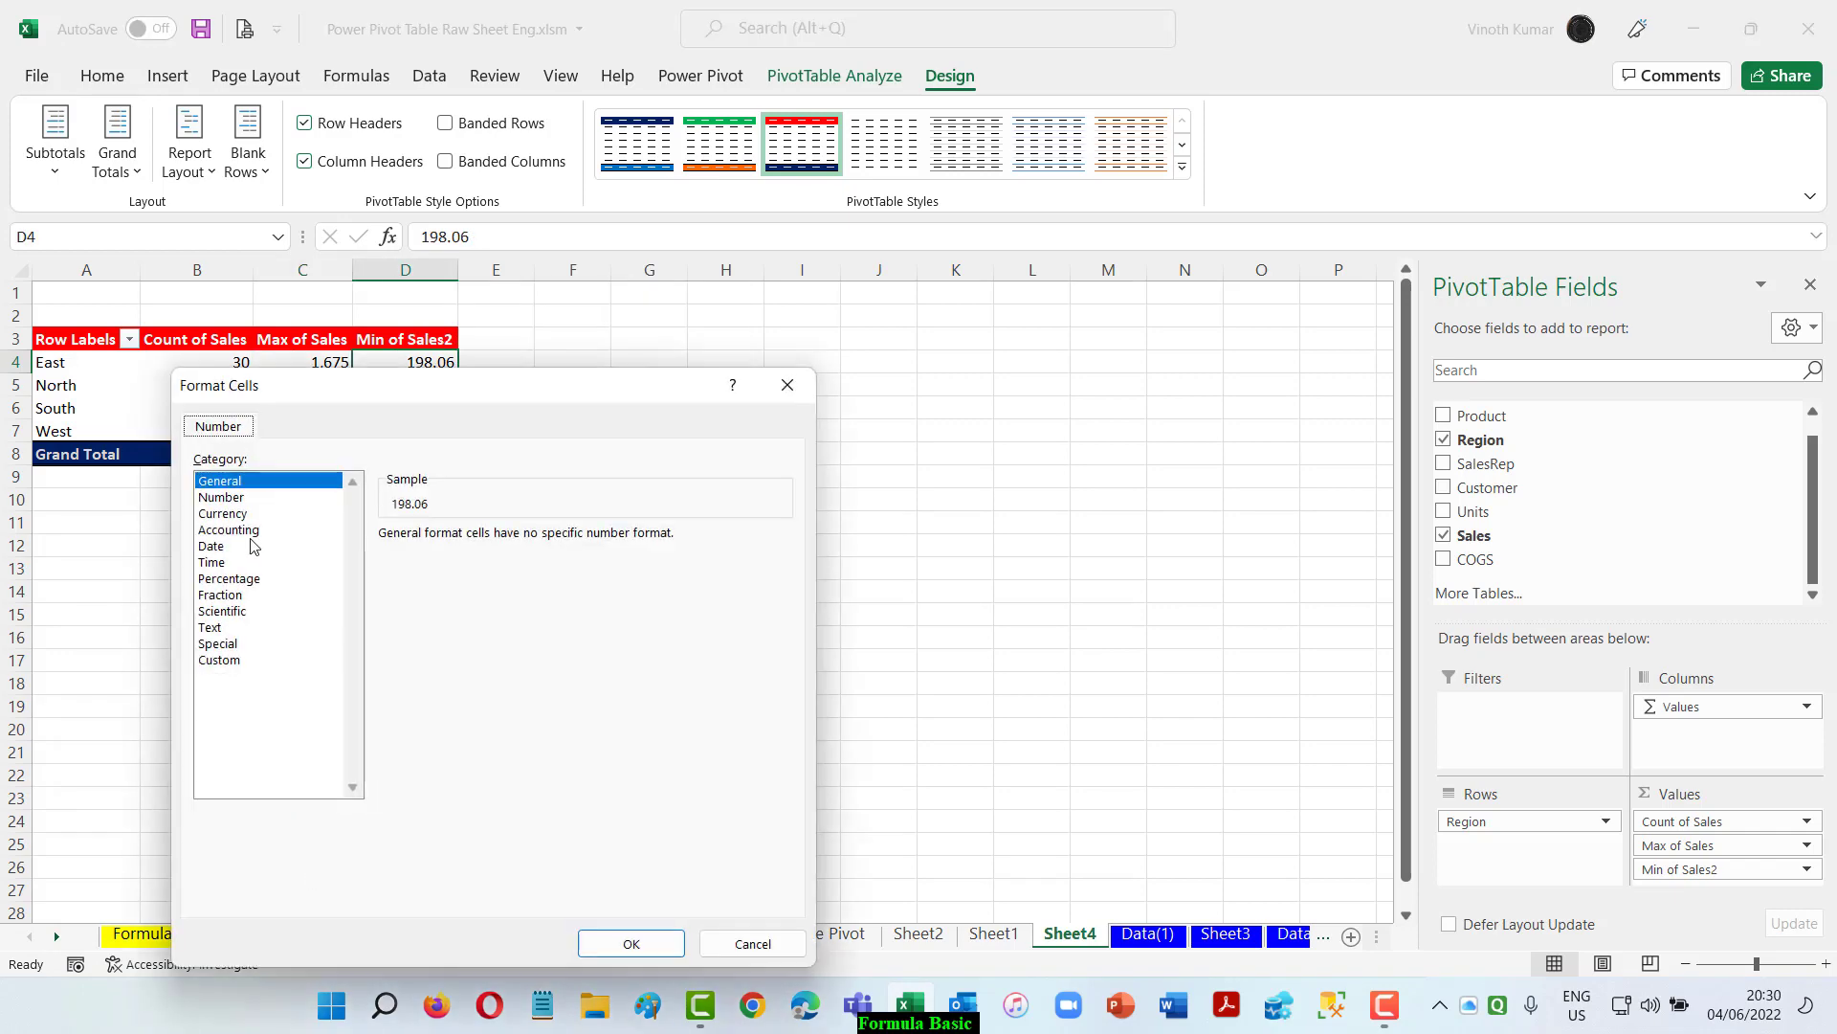
{"action": "left_click", "coordinate": [222, 498]}
{"action": "left_click", "coordinate": [386, 566]}
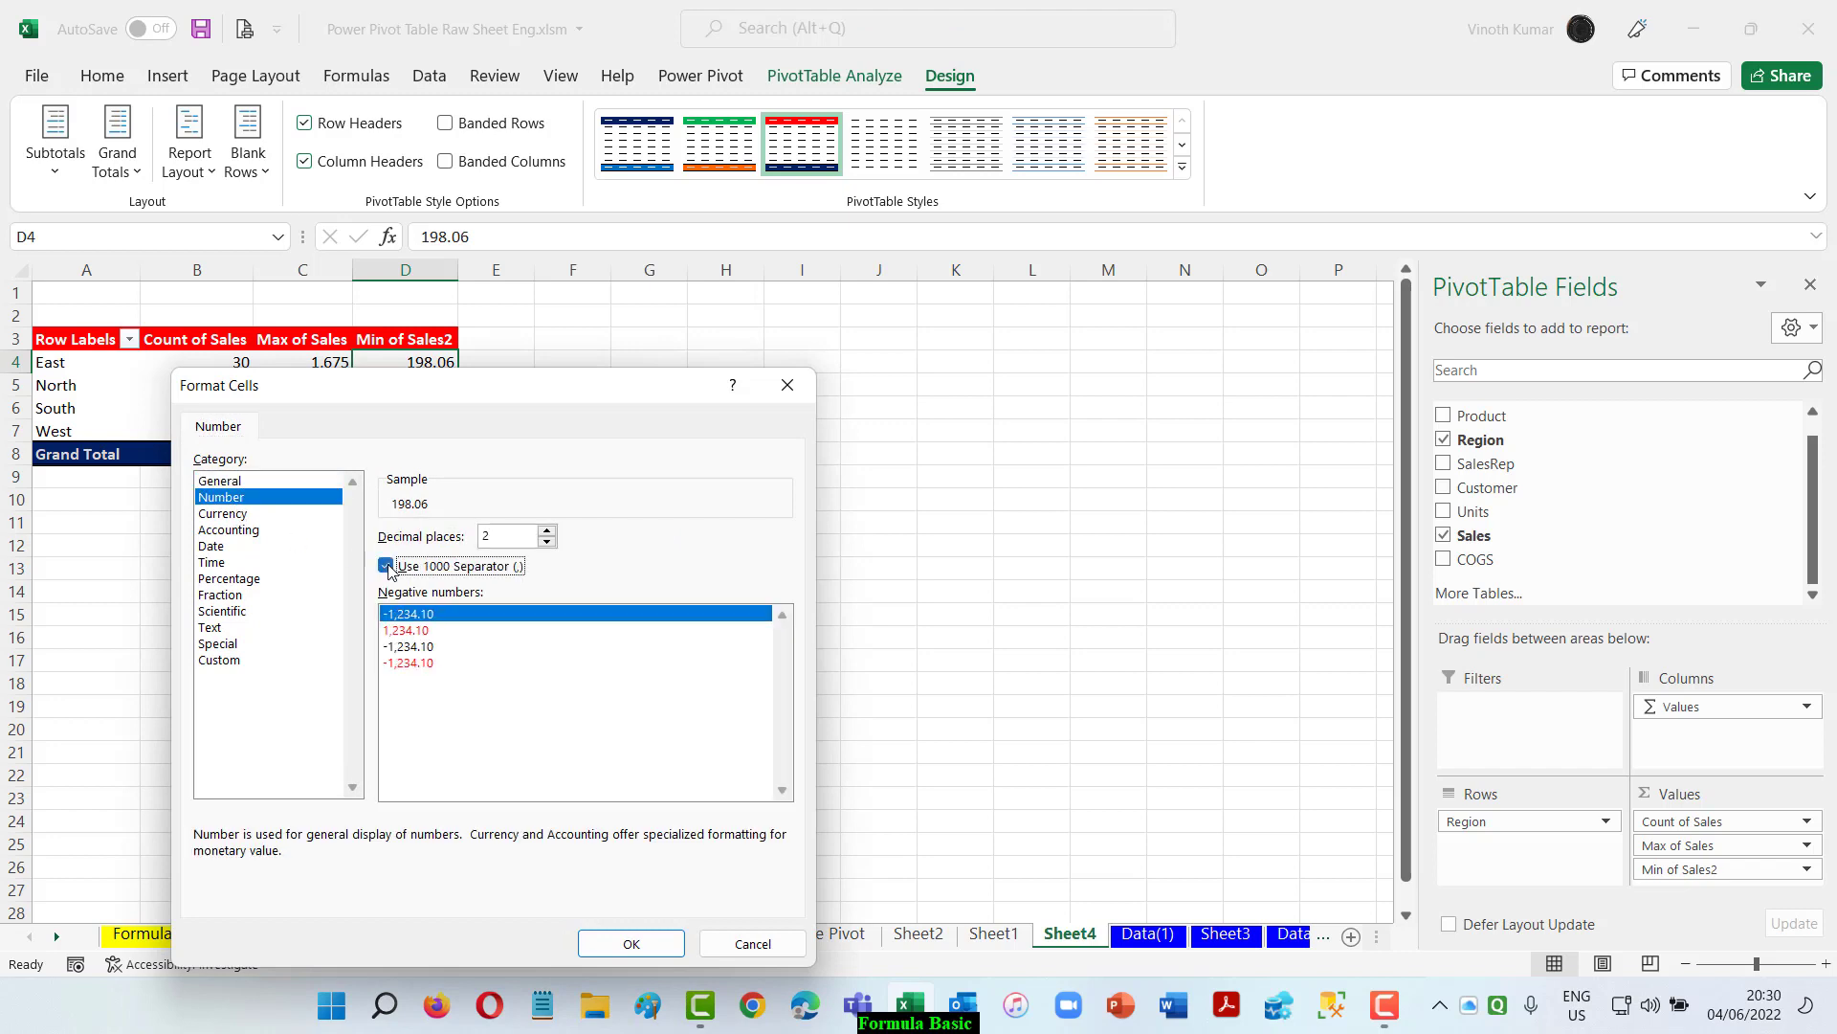
{"action": "double_click", "coordinate": [547, 541]}
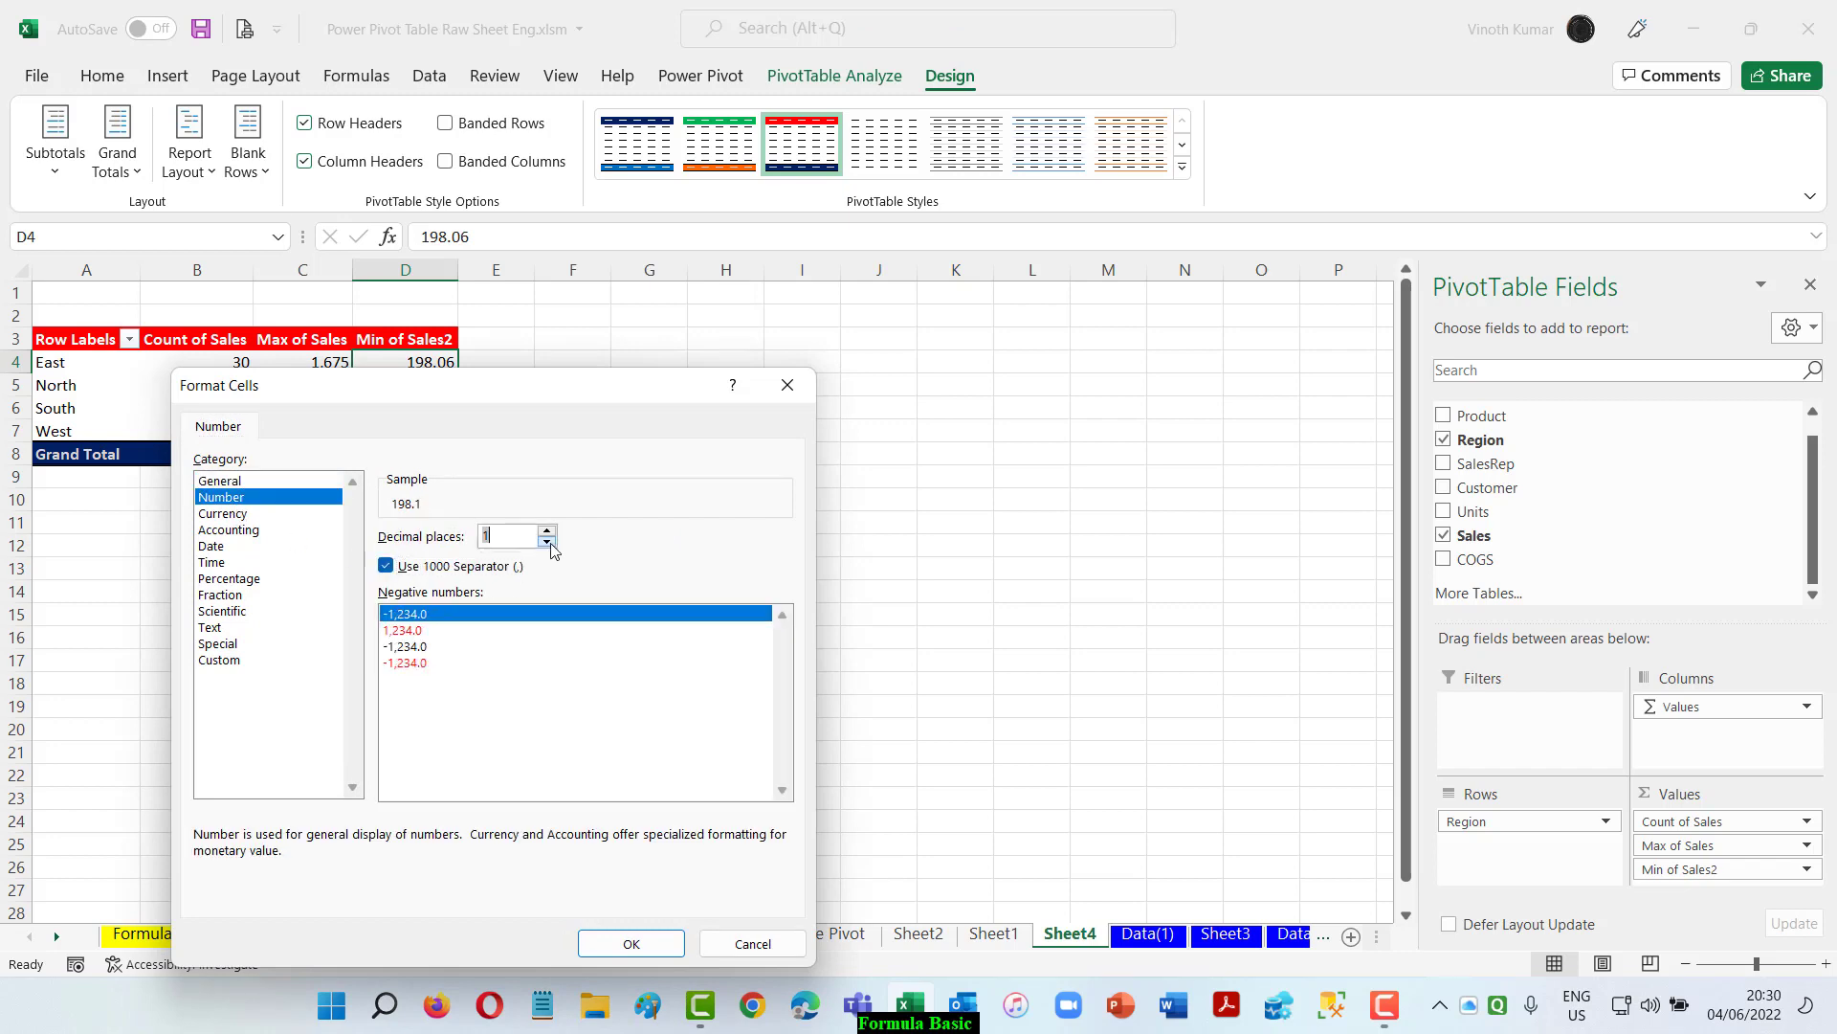
{"action": "left_click", "coordinate": [631, 946]}
{"action": "left_click", "coordinate": [567, 871]}
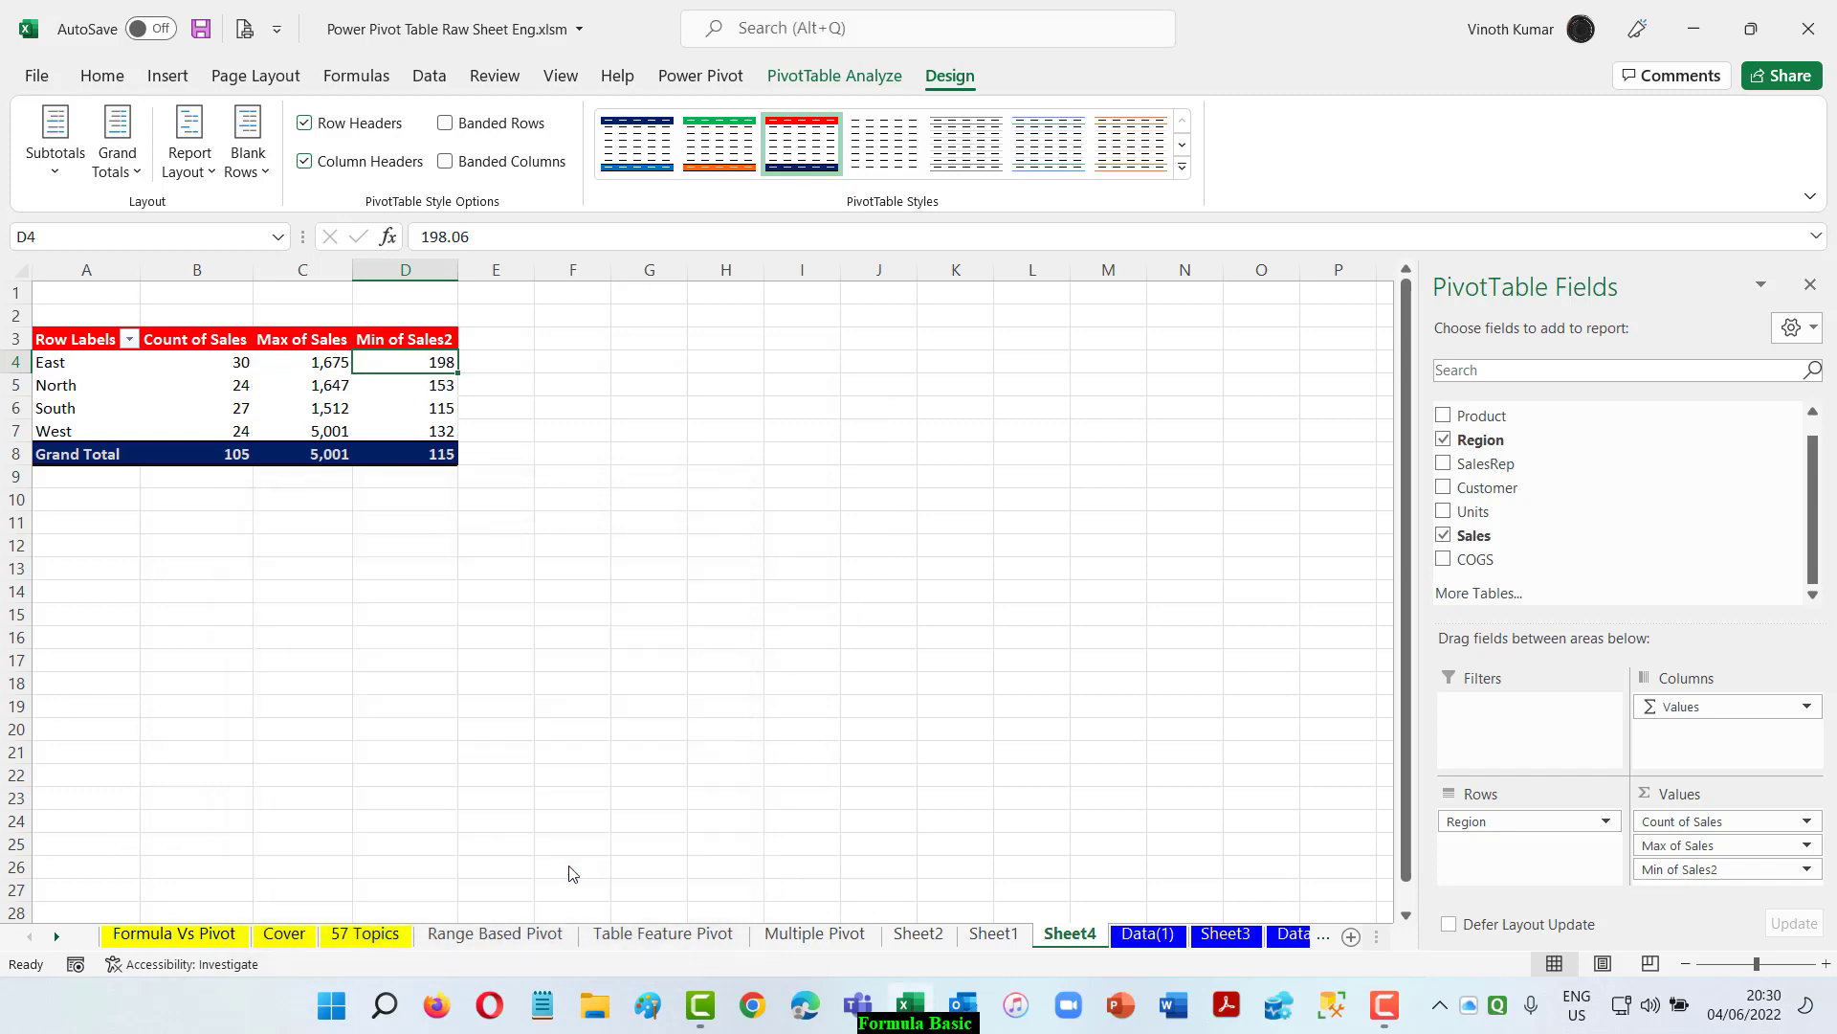
{"action": "left_click", "coordinate": [767, 716]}
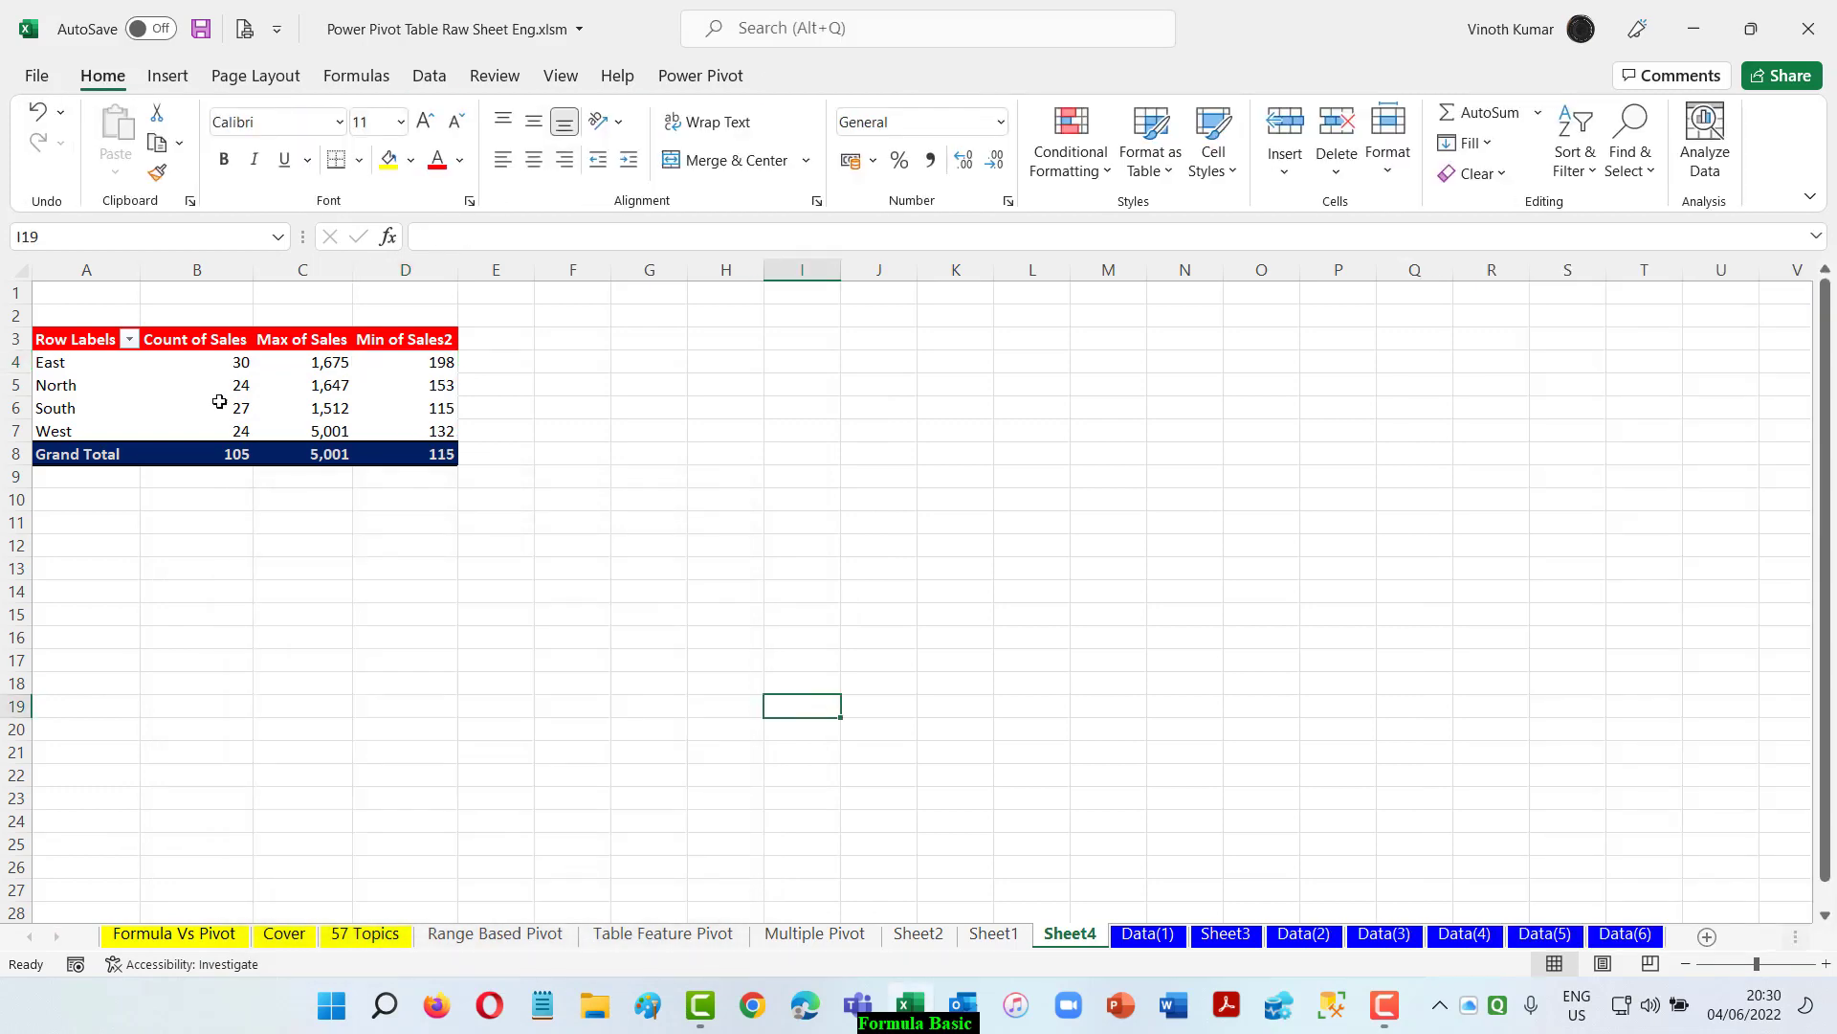
Step: Rename the Count of Sales value field to Count
{"action": "left_click", "coordinate": [173, 348]}
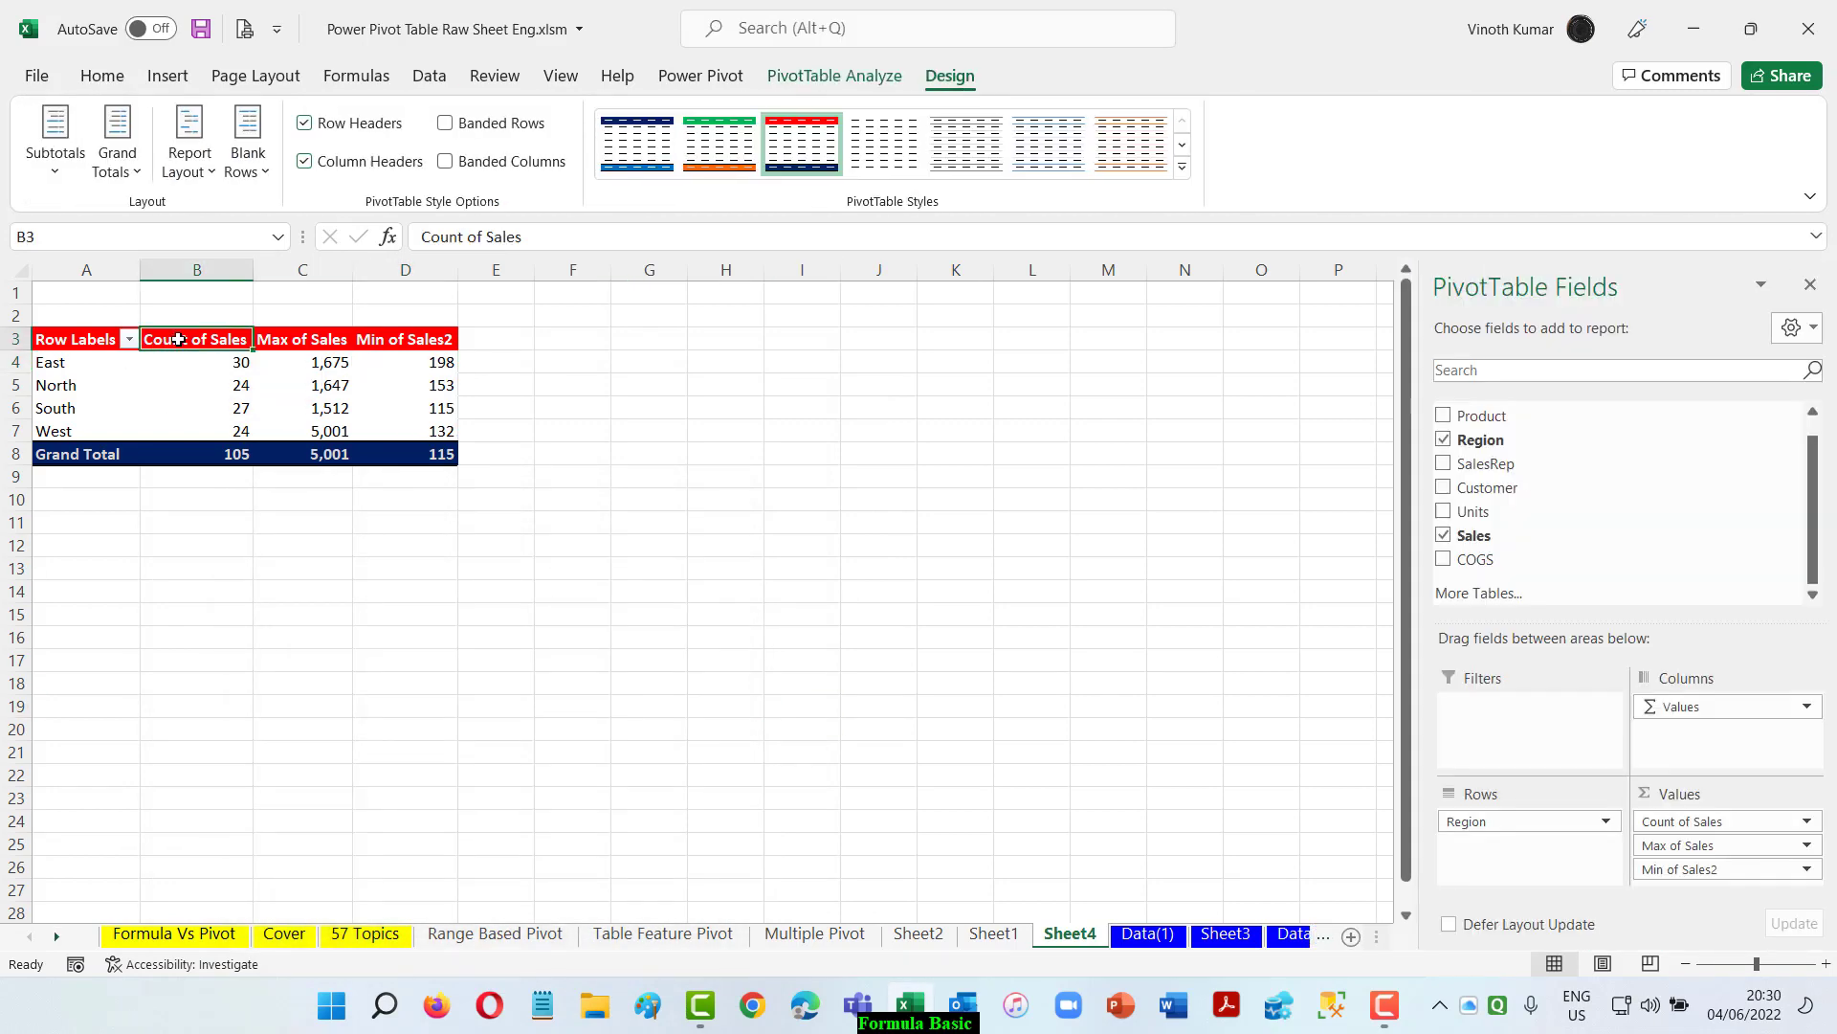
{"action": "right_click", "coordinate": [180, 343]}
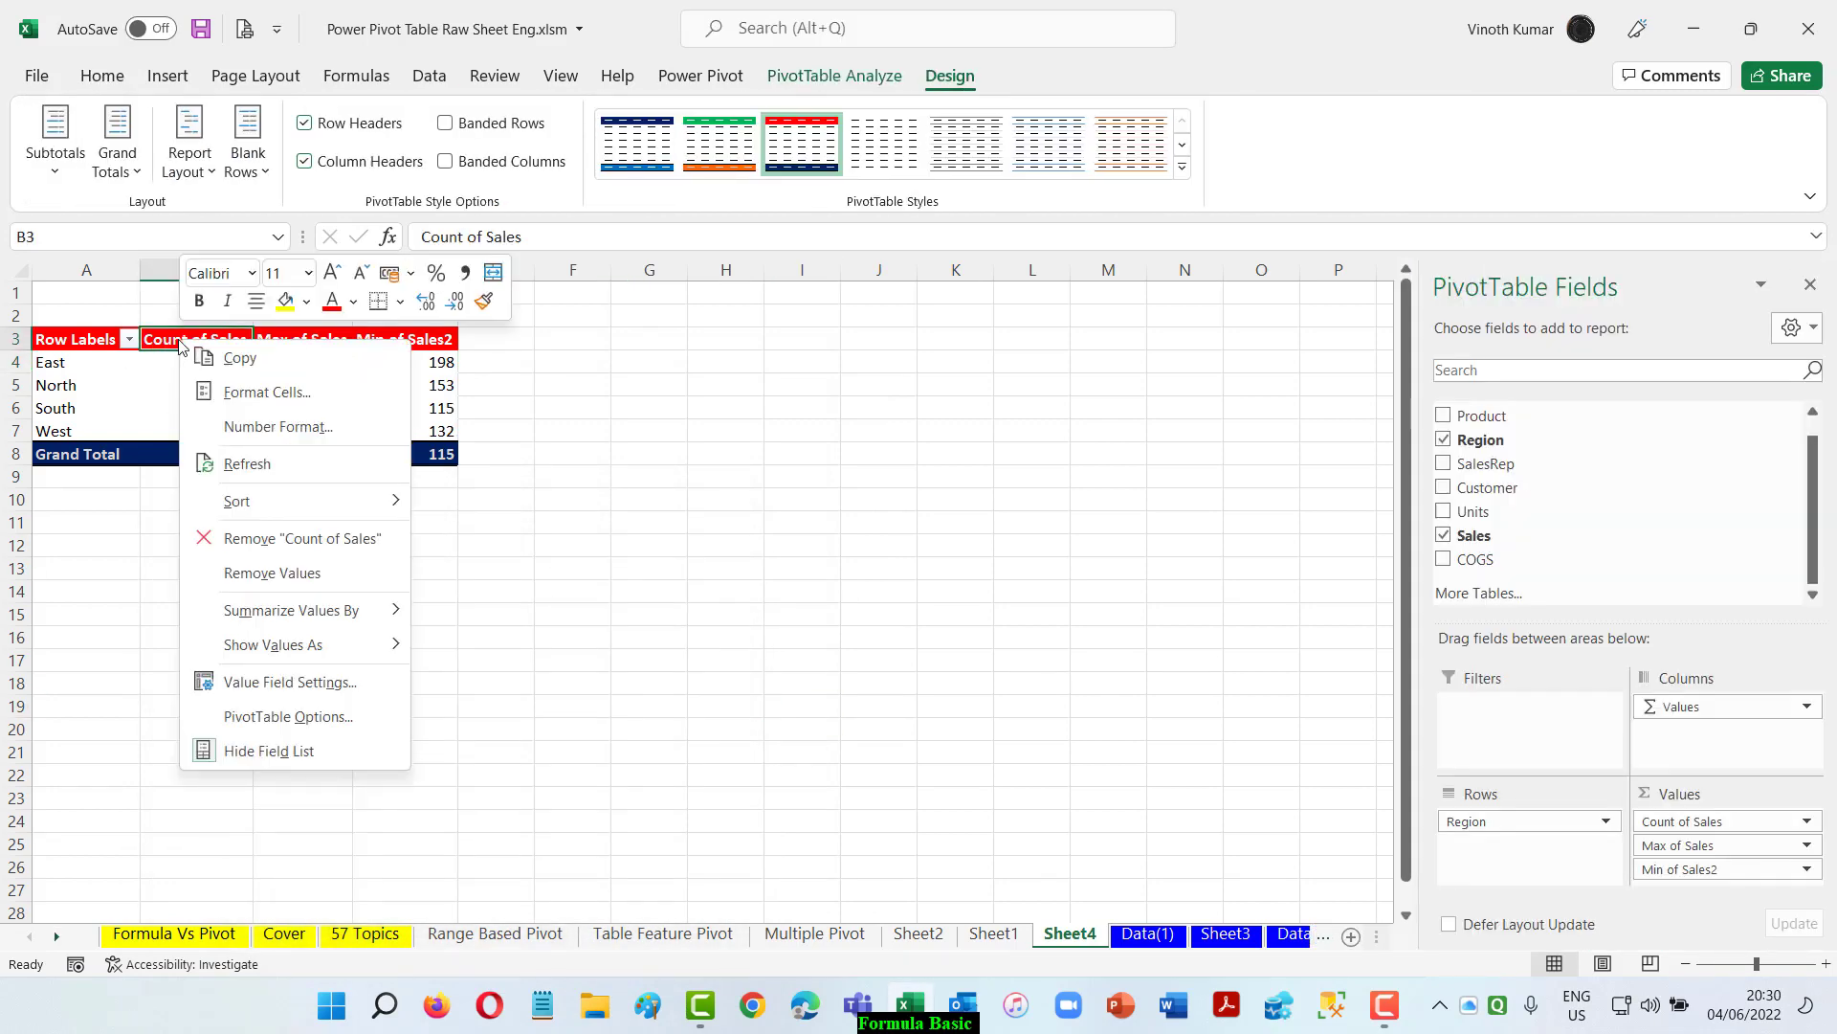
{"action": "left_click", "coordinate": [290, 681]}
{"action": "key", "text": "BackSpace"}
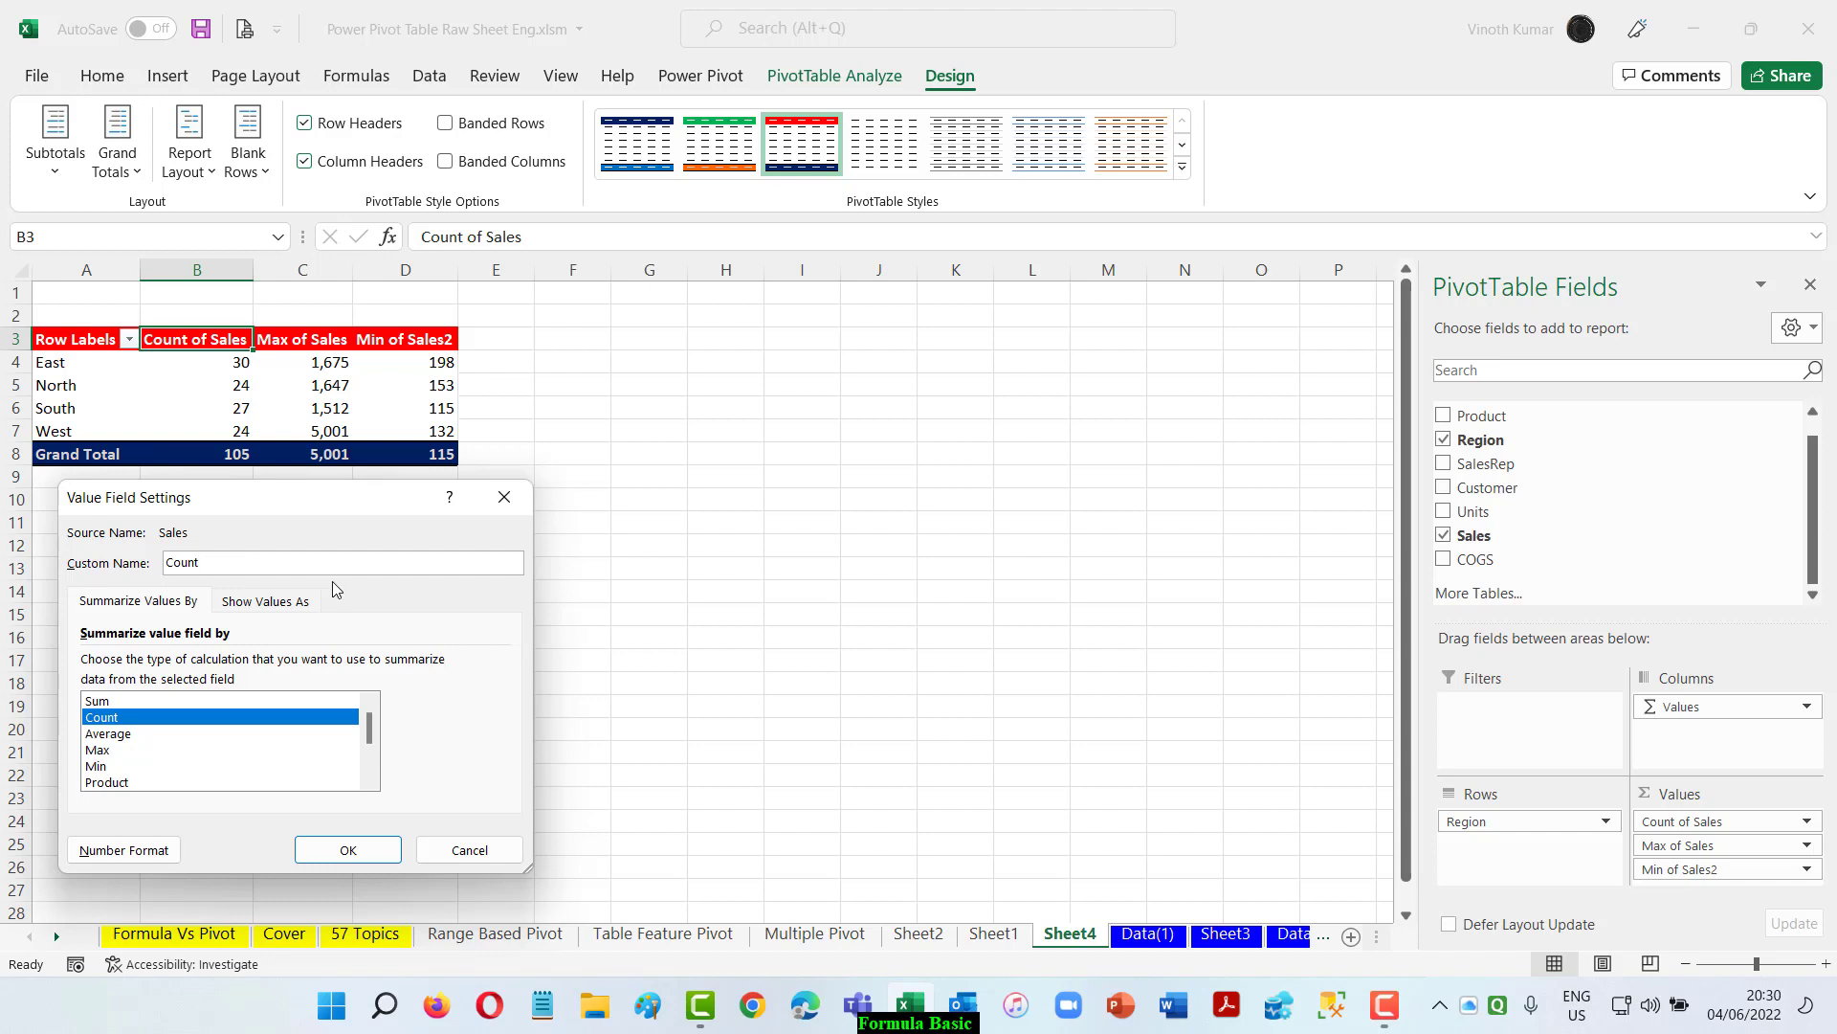
{"action": "key", "text": "Return"}
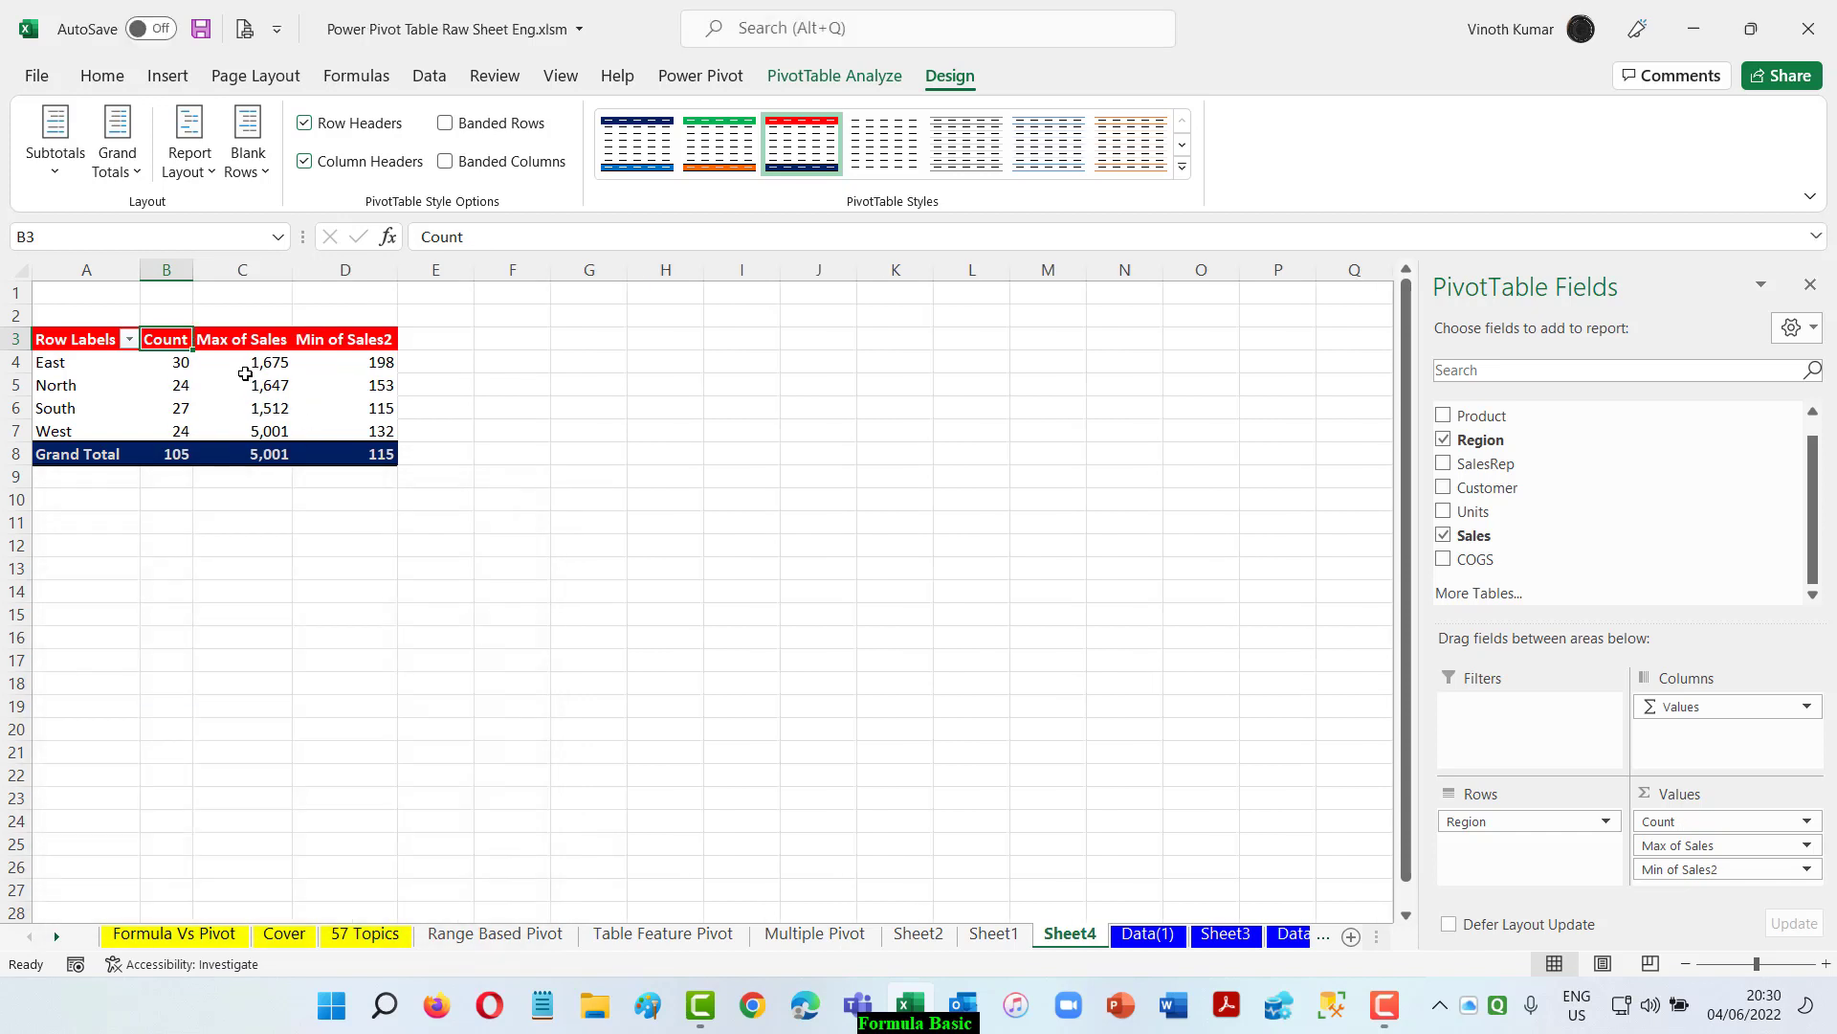
Step: Set the custom name of the Max of Sales value field to Max Sales
{"action": "right_click", "coordinate": [227, 340]}
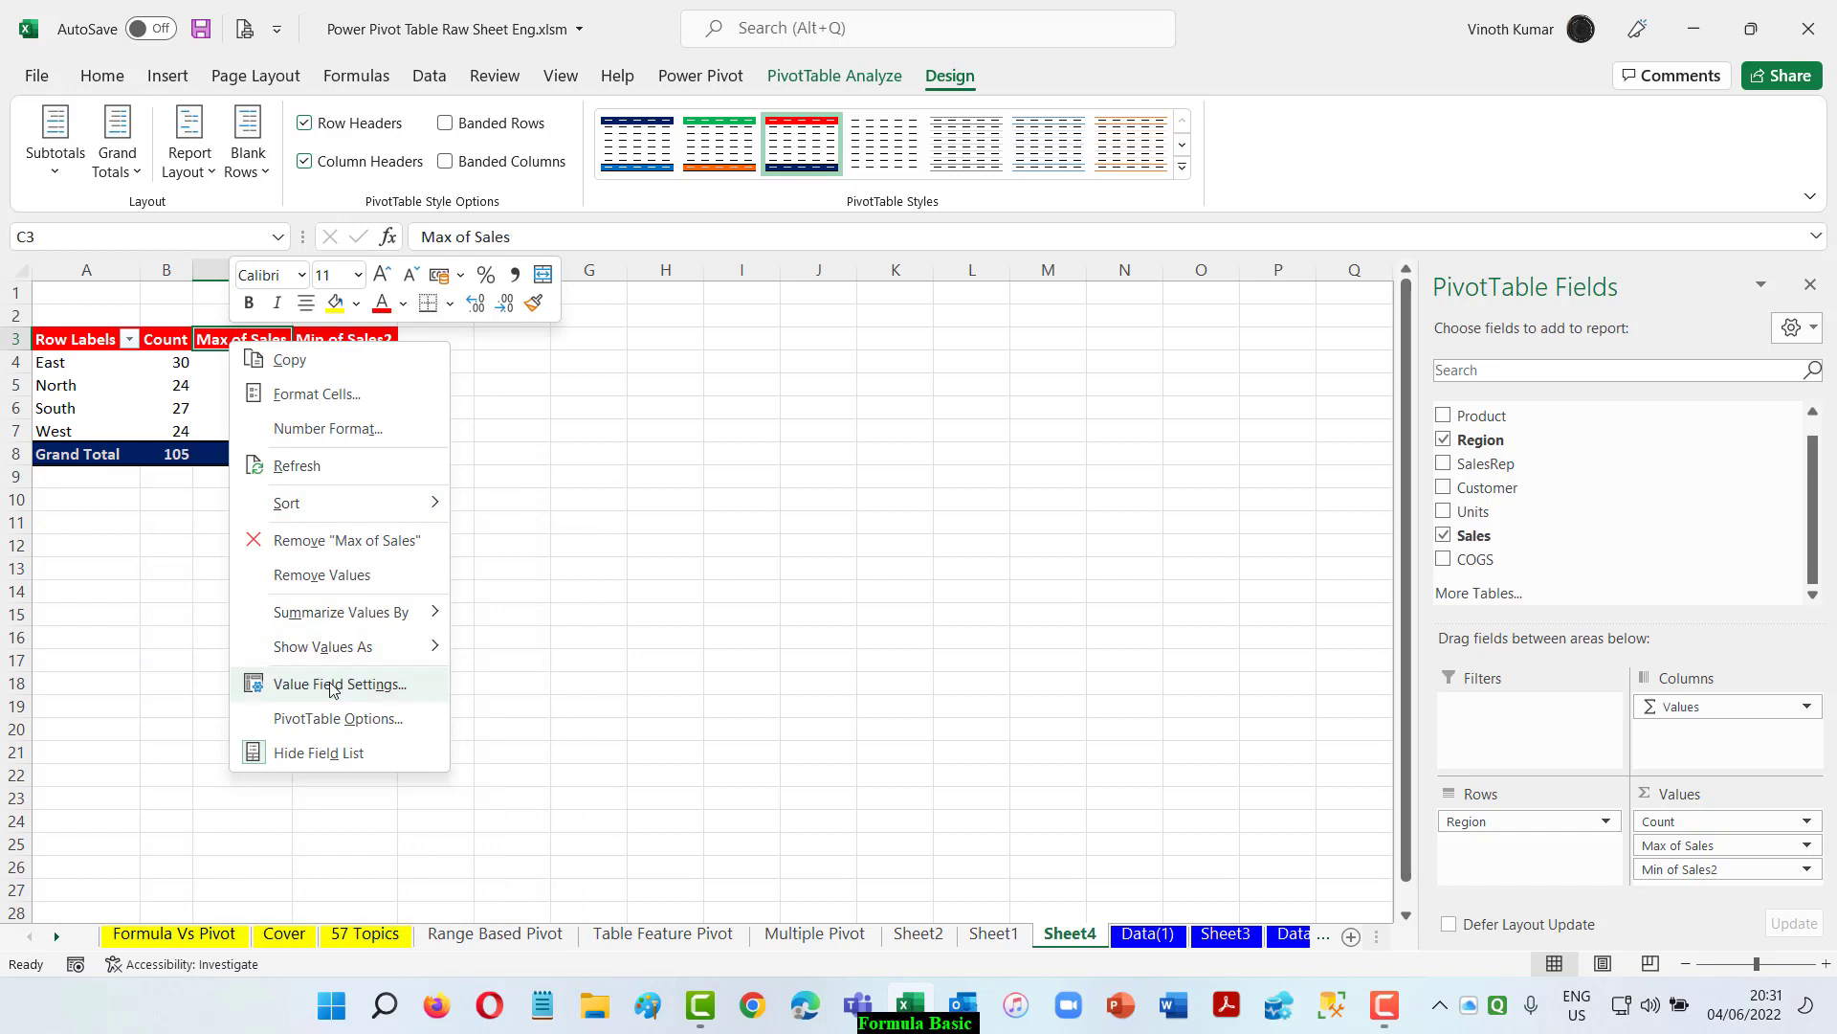
{"action": "left_click", "coordinate": [330, 681]}
{"action": "key", "text": "BackSpace"}
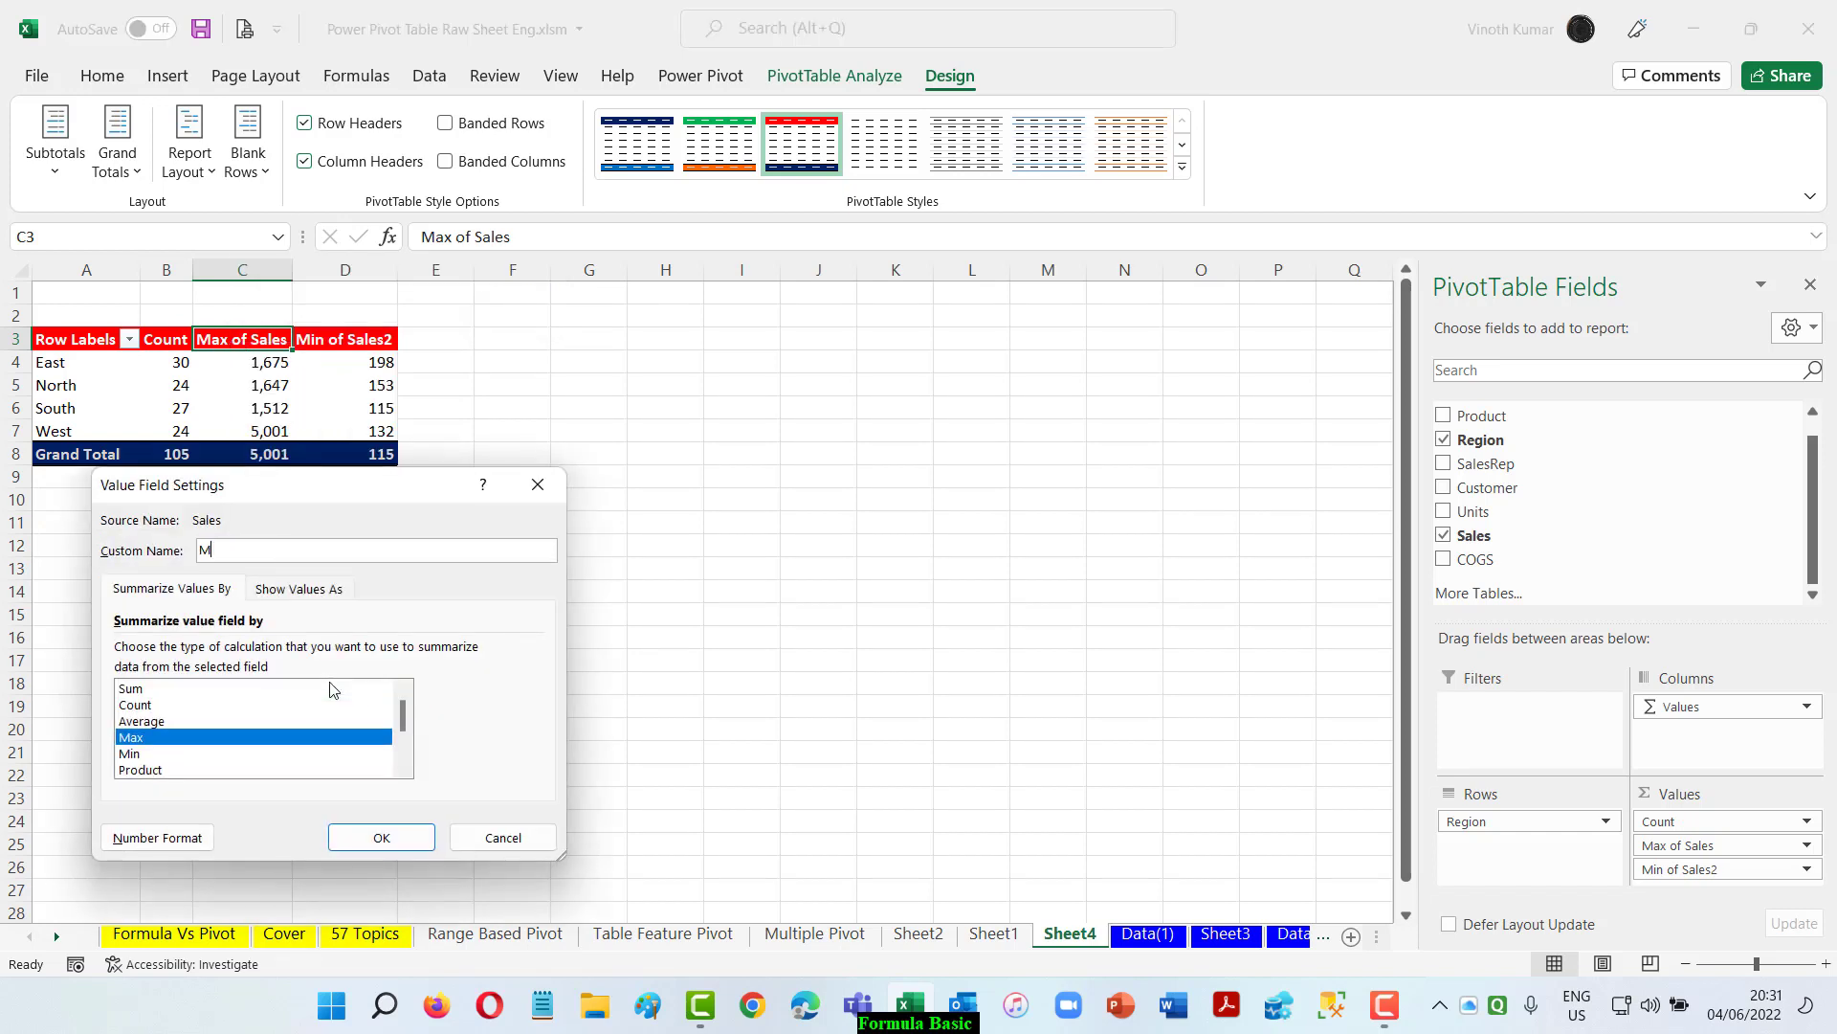
{"action": "type", "text": "Max Sales"}
{"action": "key", "text": "Return"}
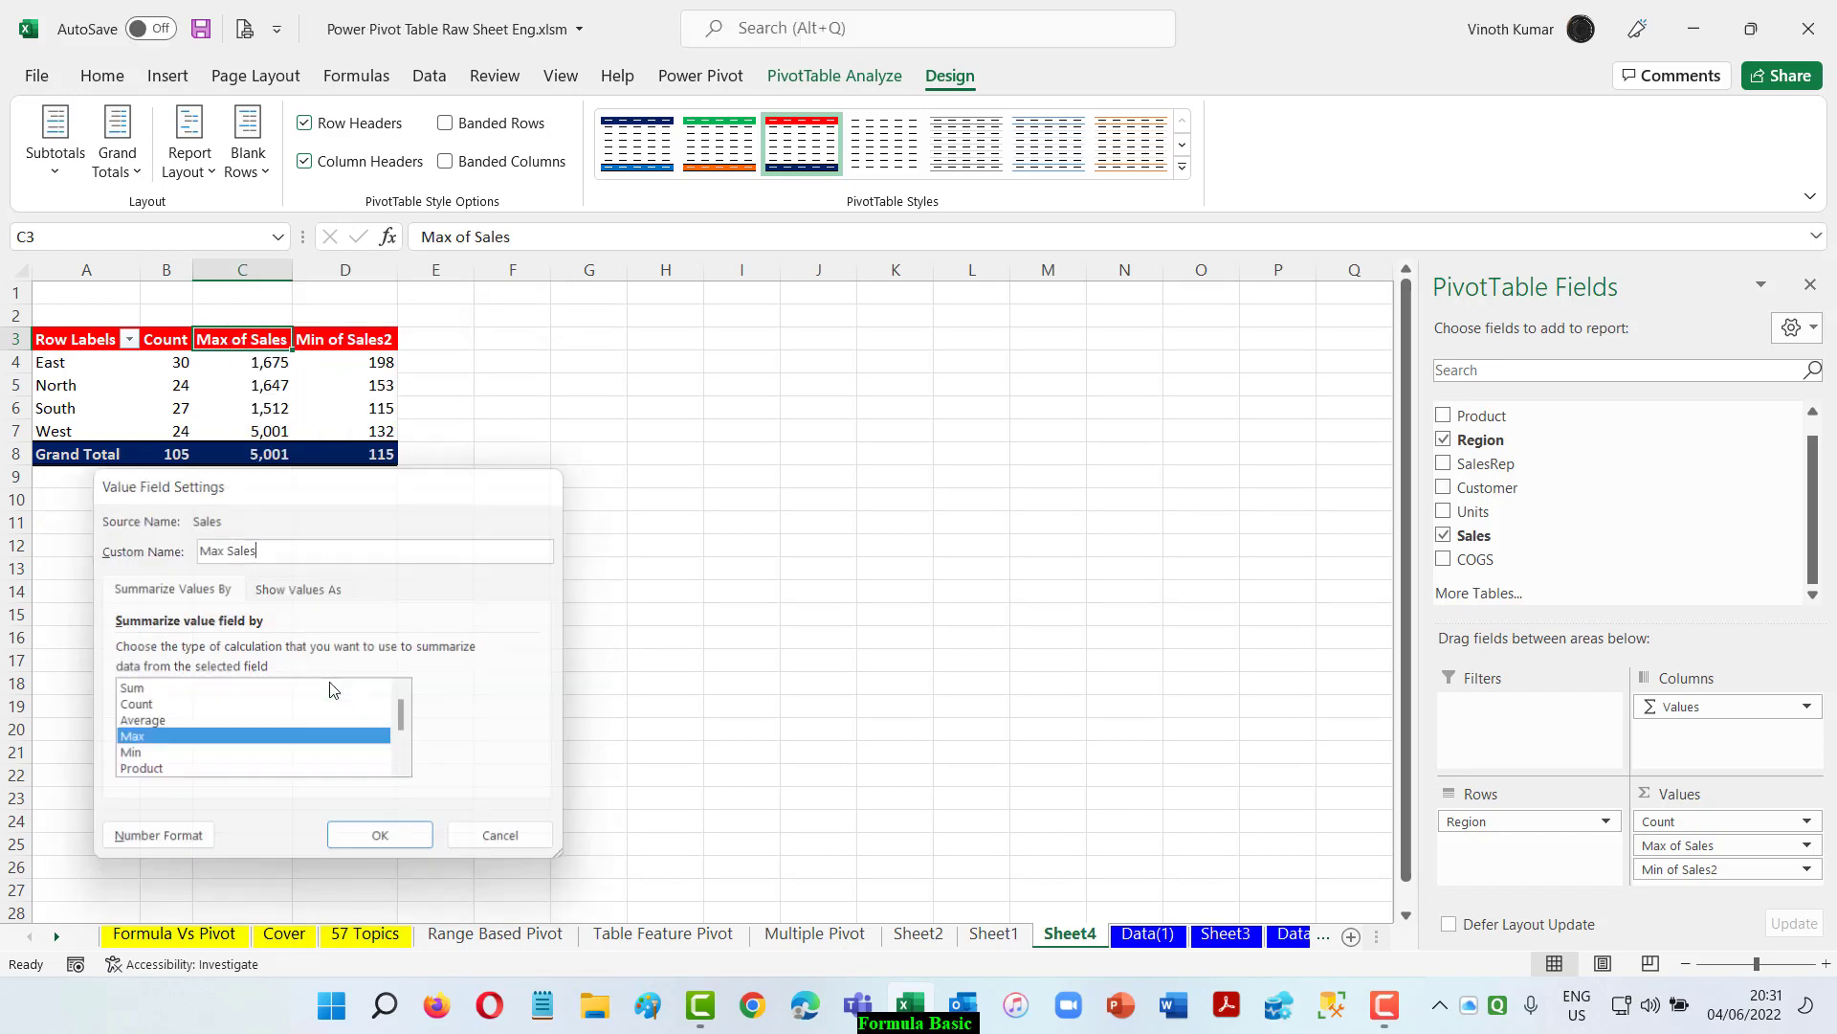
Step: Set the custom name of the Min of Sales2 value field to Min Sales
{"action": "right_click", "coordinate": [343, 348]}
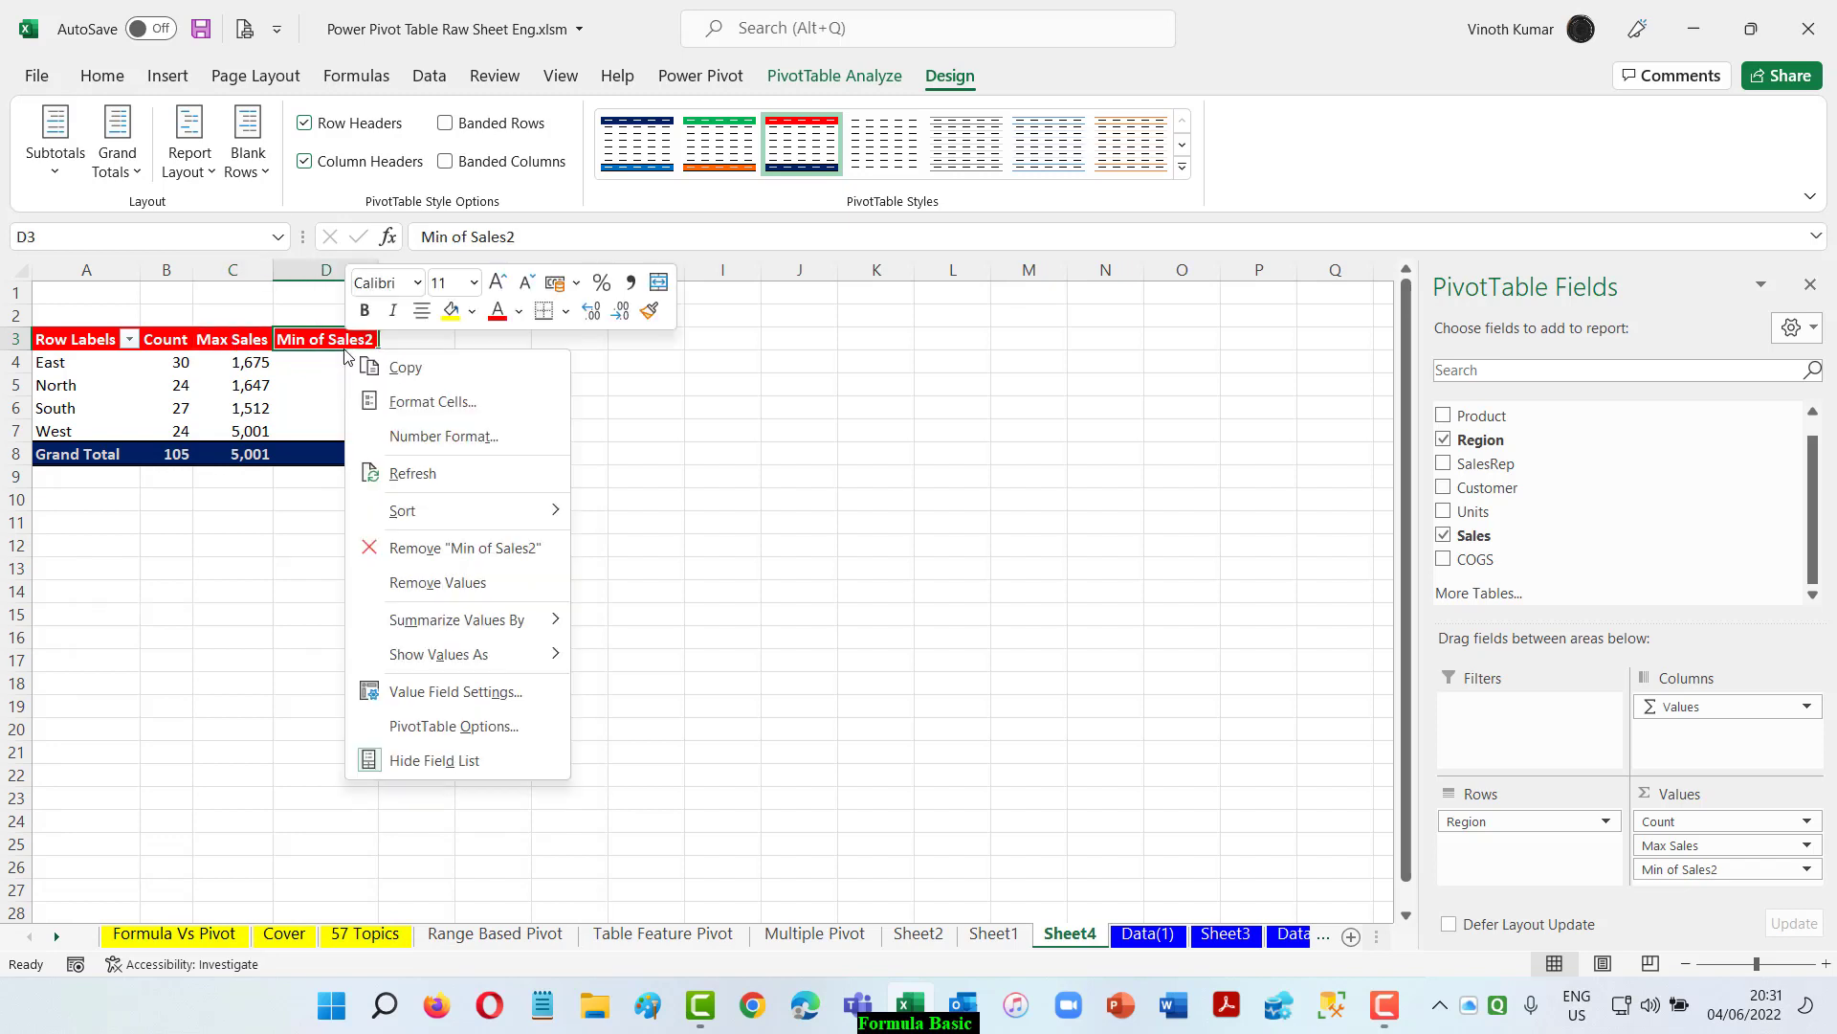
{"action": "left_click", "coordinate": [455, 690]}
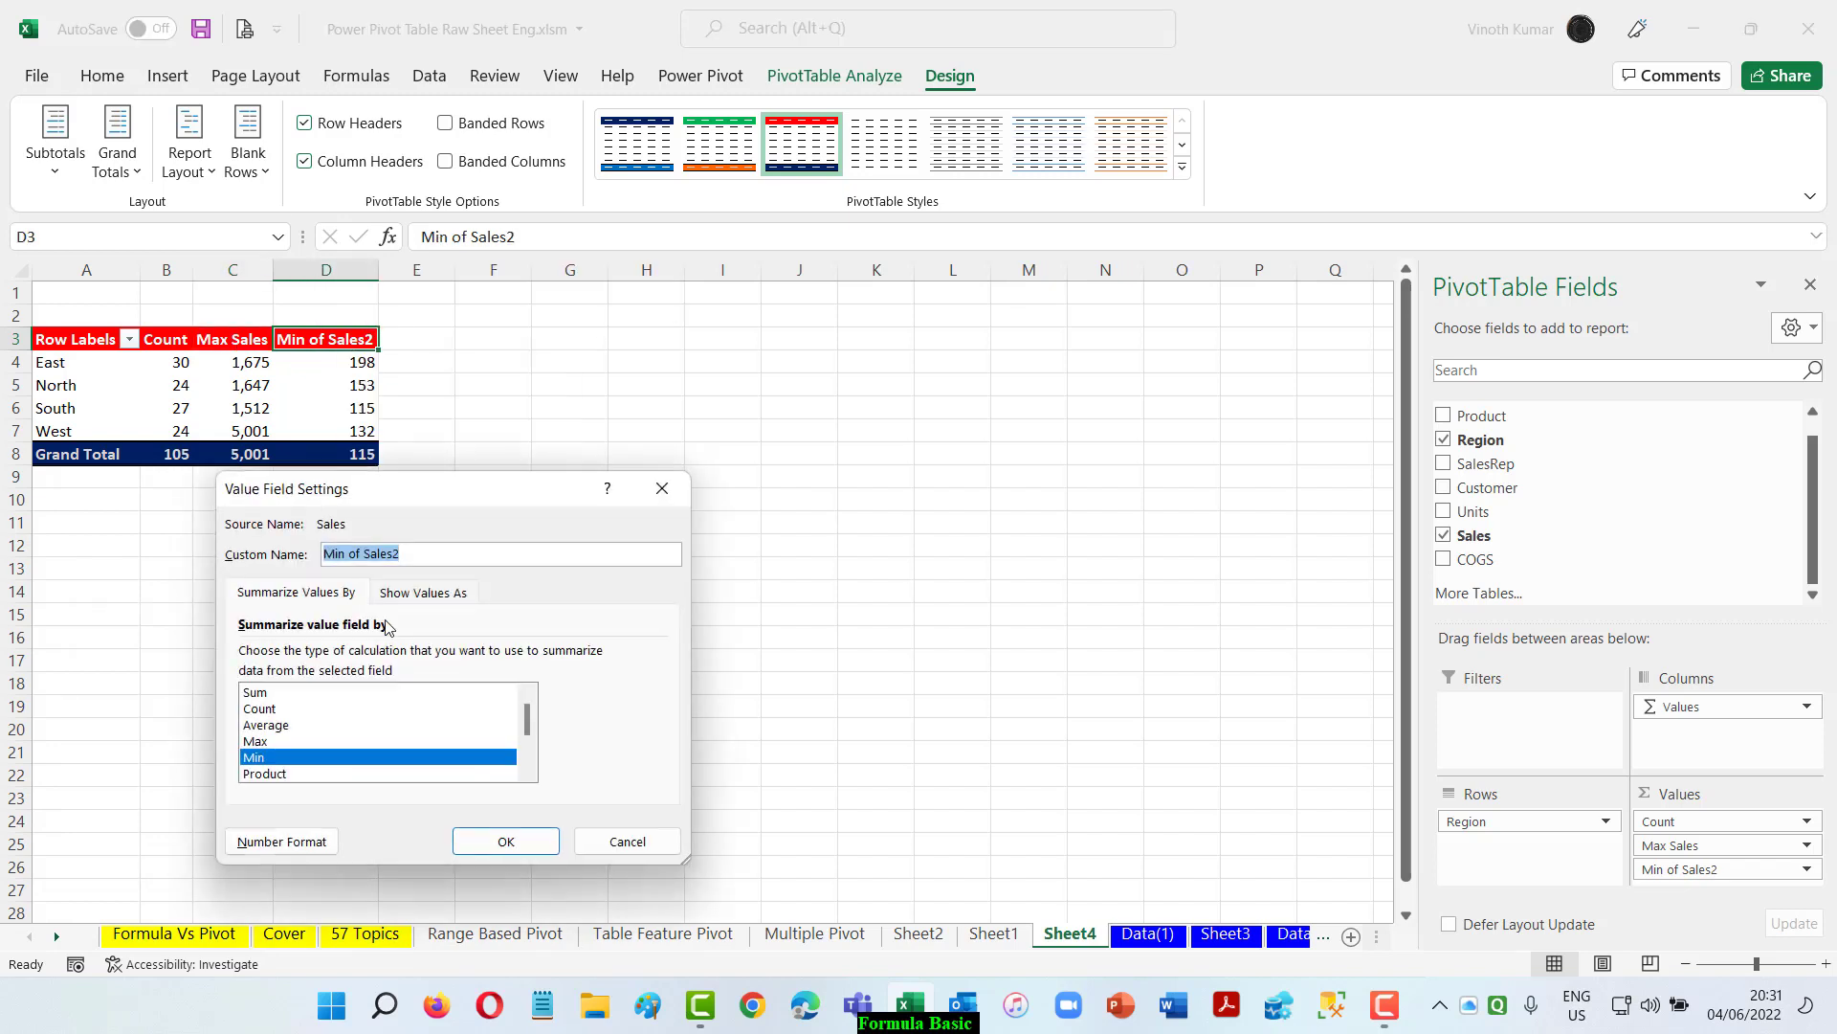
{"action": "key", "text": "BackSpace"}
{"action": "key", "text": "Return"}
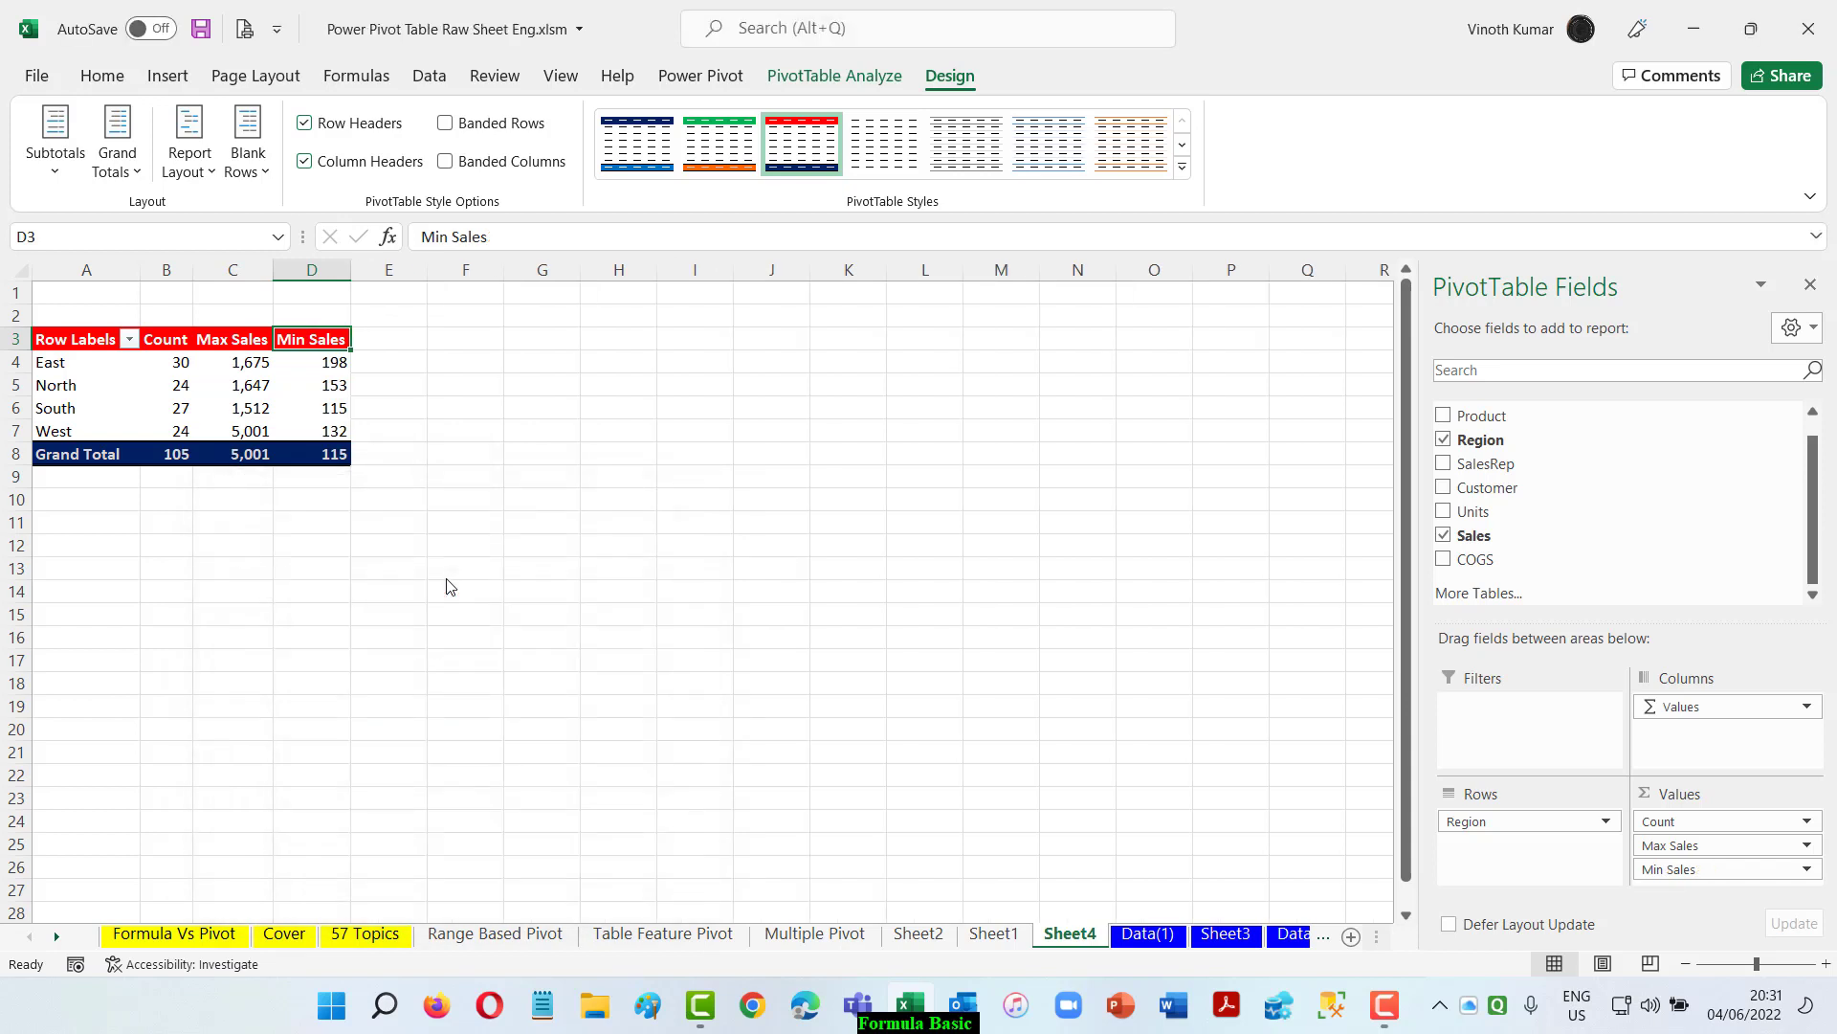
Step: Check the topic list on the 57 Topics sheet and return to the Region report on Sheet4
{"action": "key", "text": "F10"}
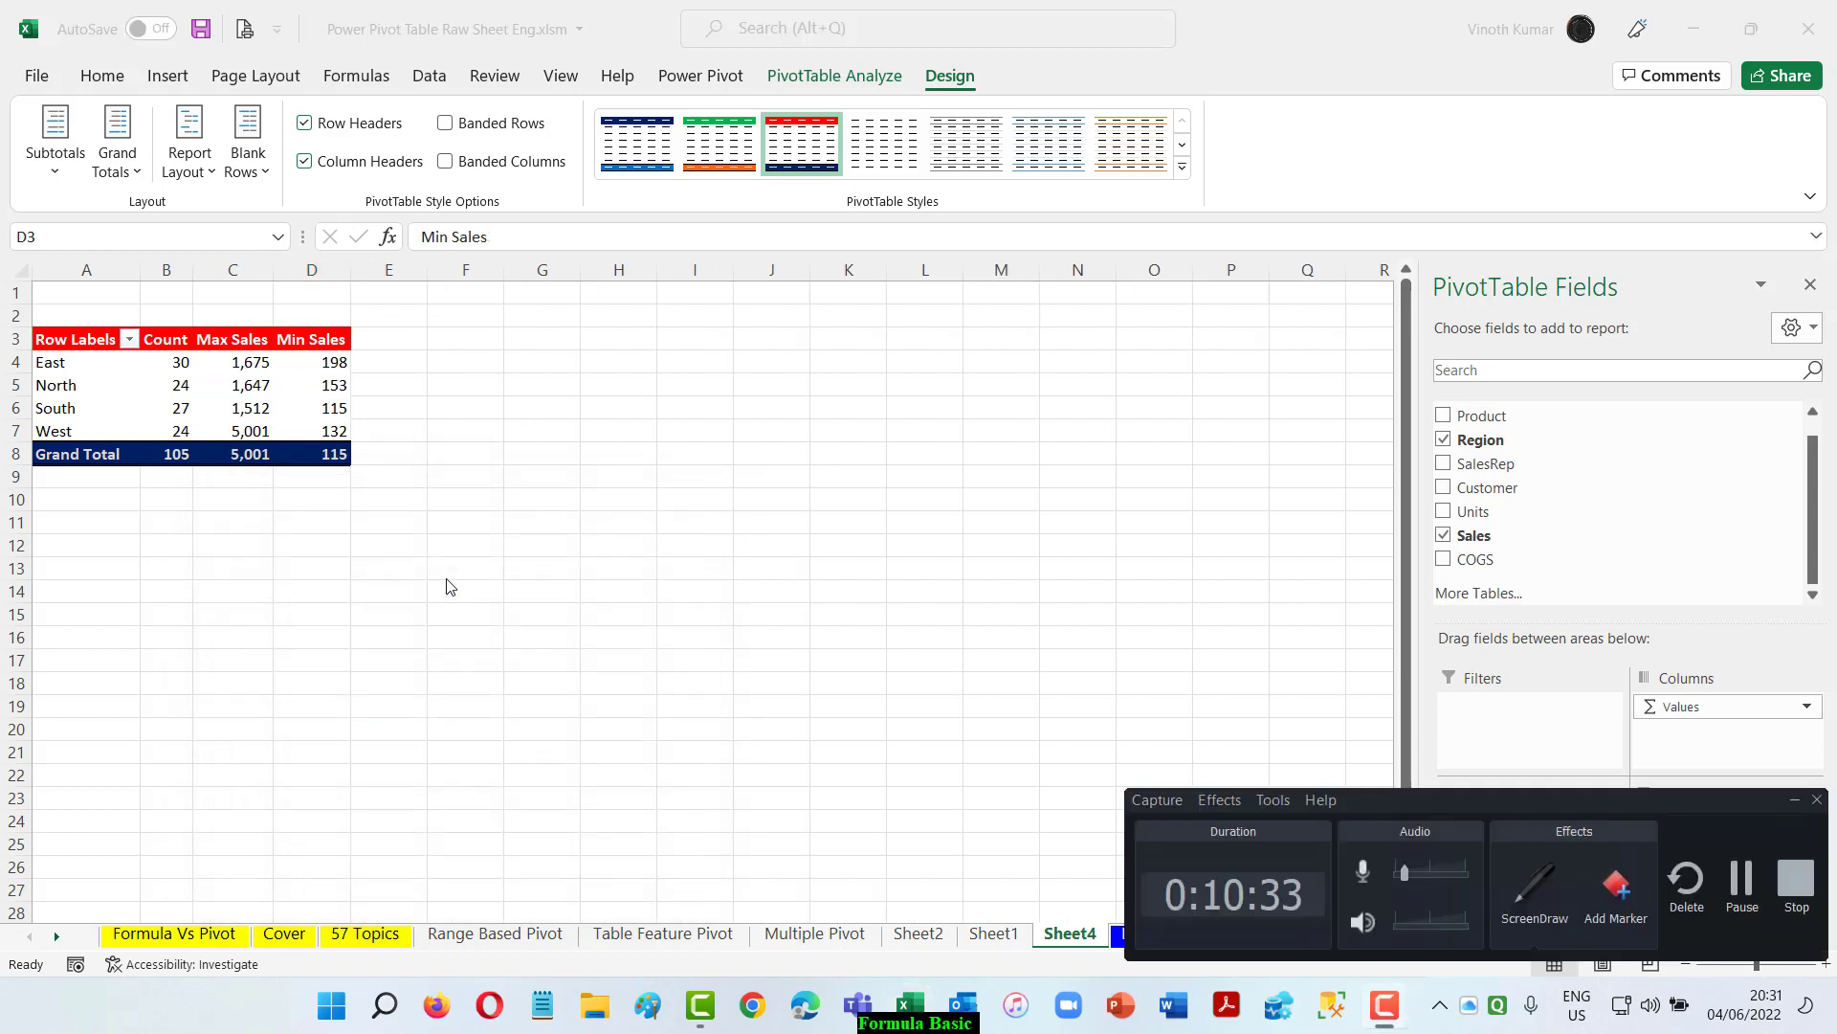
{"action": "left_click", "coordinate": [1796, 801]}
{"action": "left_click", "coordinate": [365, 933]}
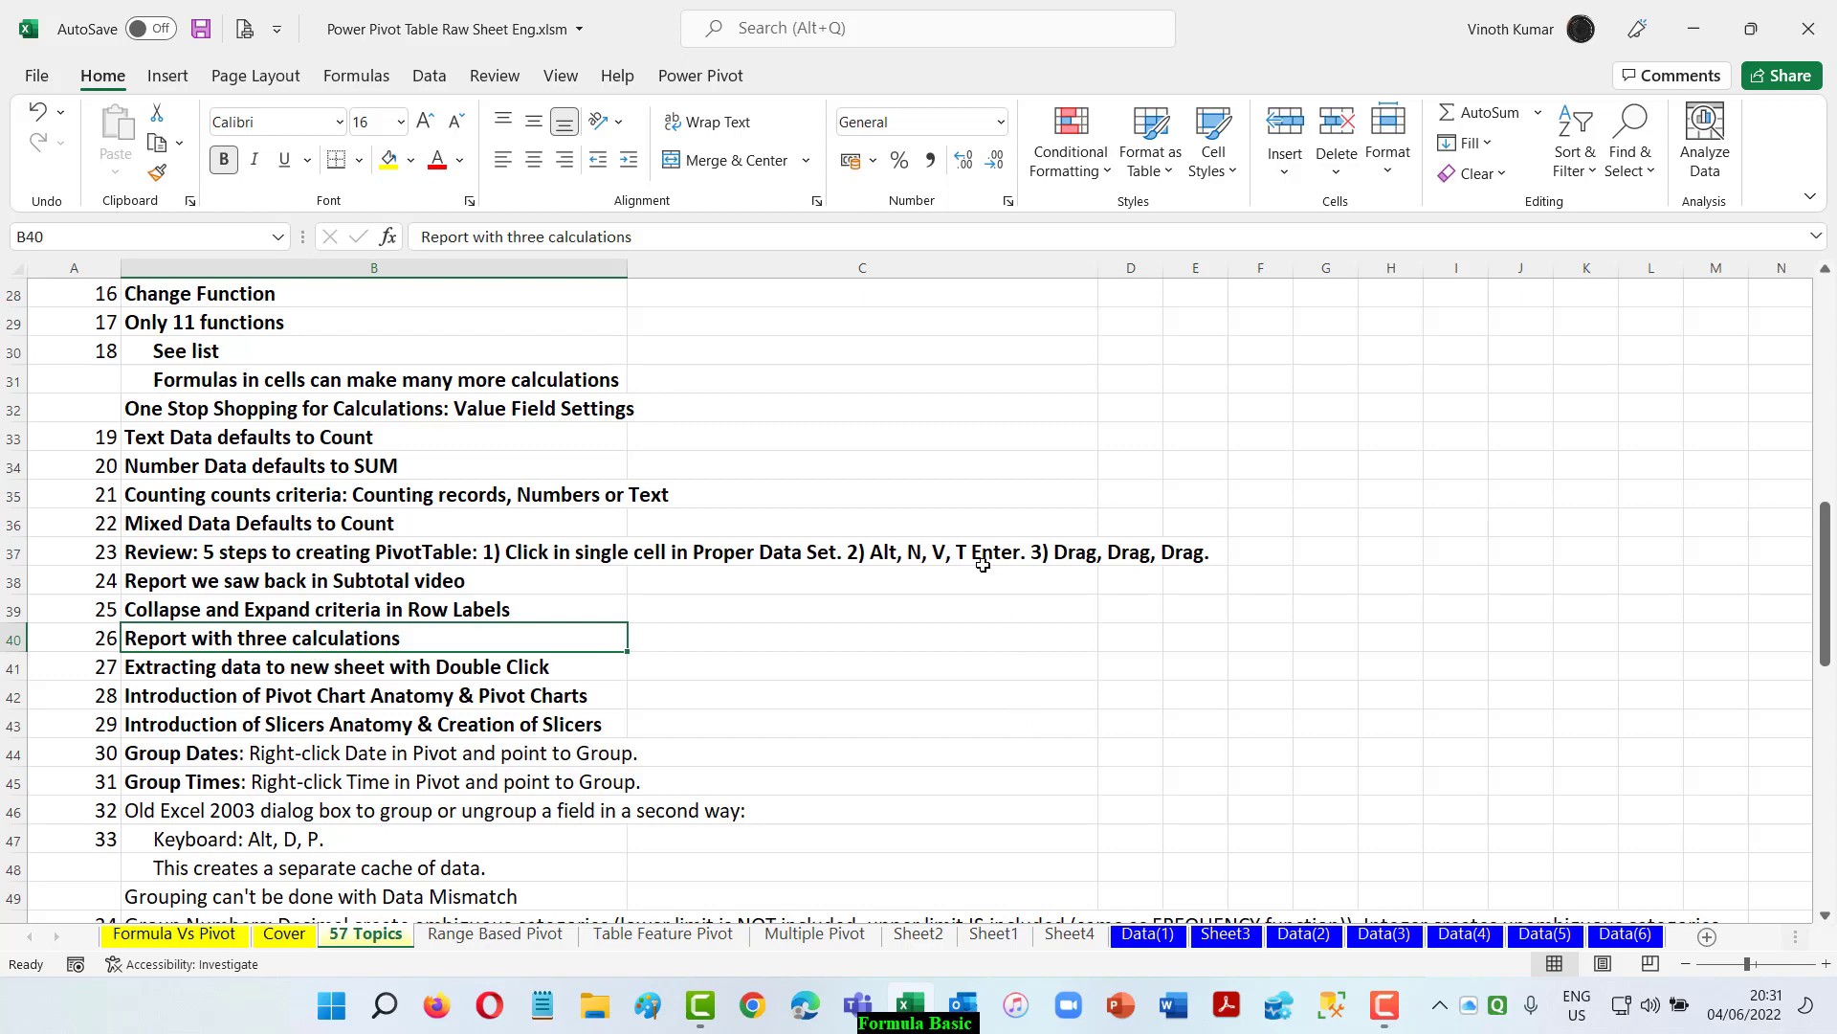
{"action": "key", "text": "F10"}
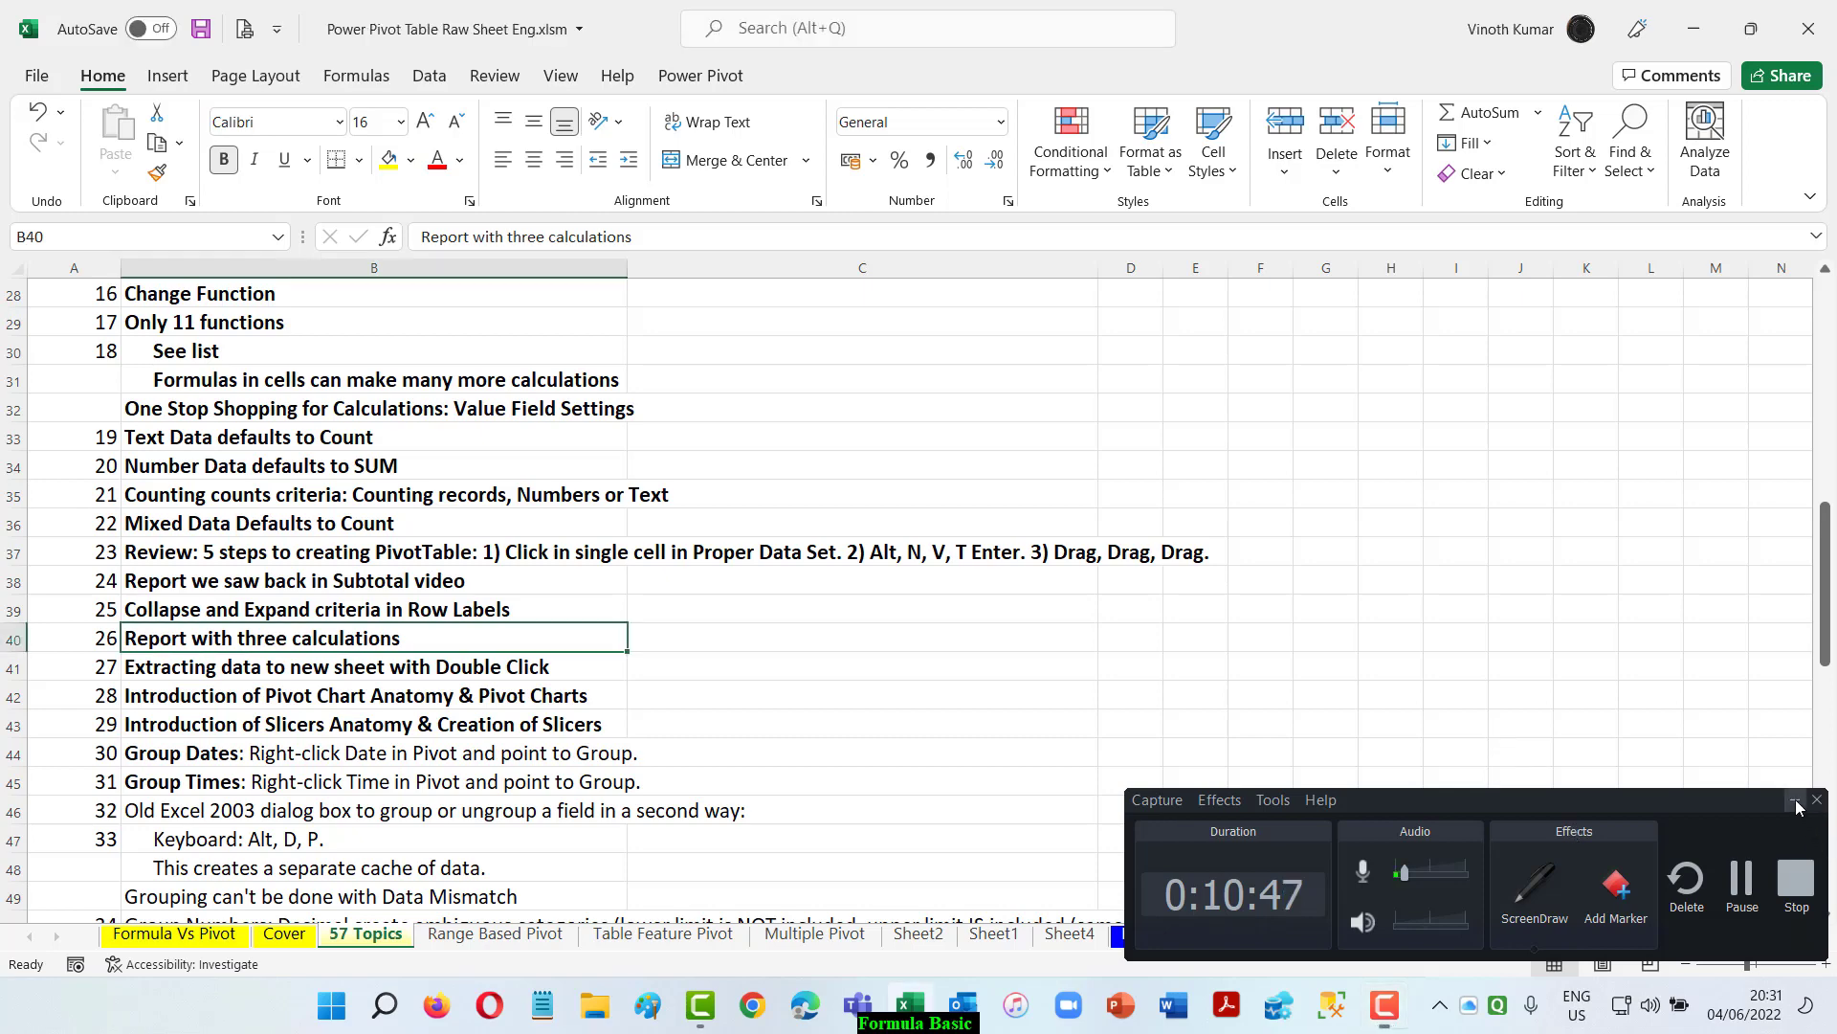
{"action": "left_click", "coordinate": [1795, 802]}
{"action": "left_click", "coordinate": [1070, 933]}
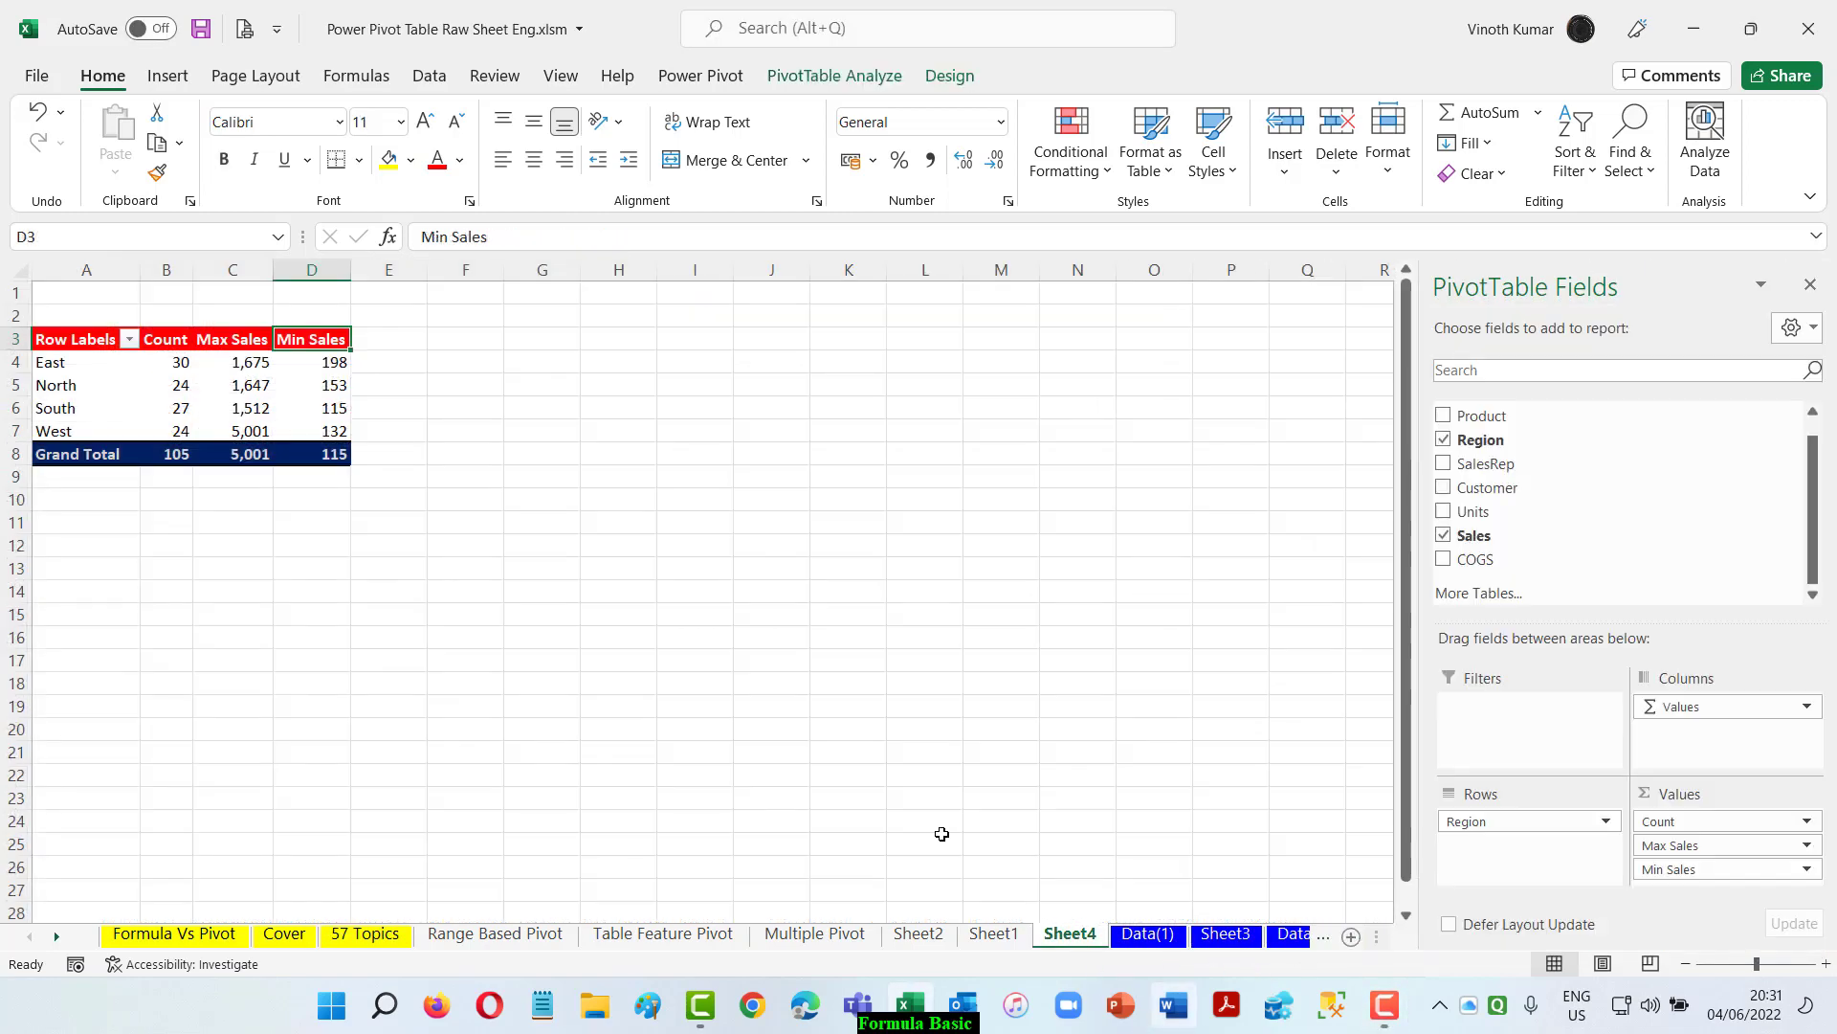
{"action": "left_click", "coordinate": [823, 727]}
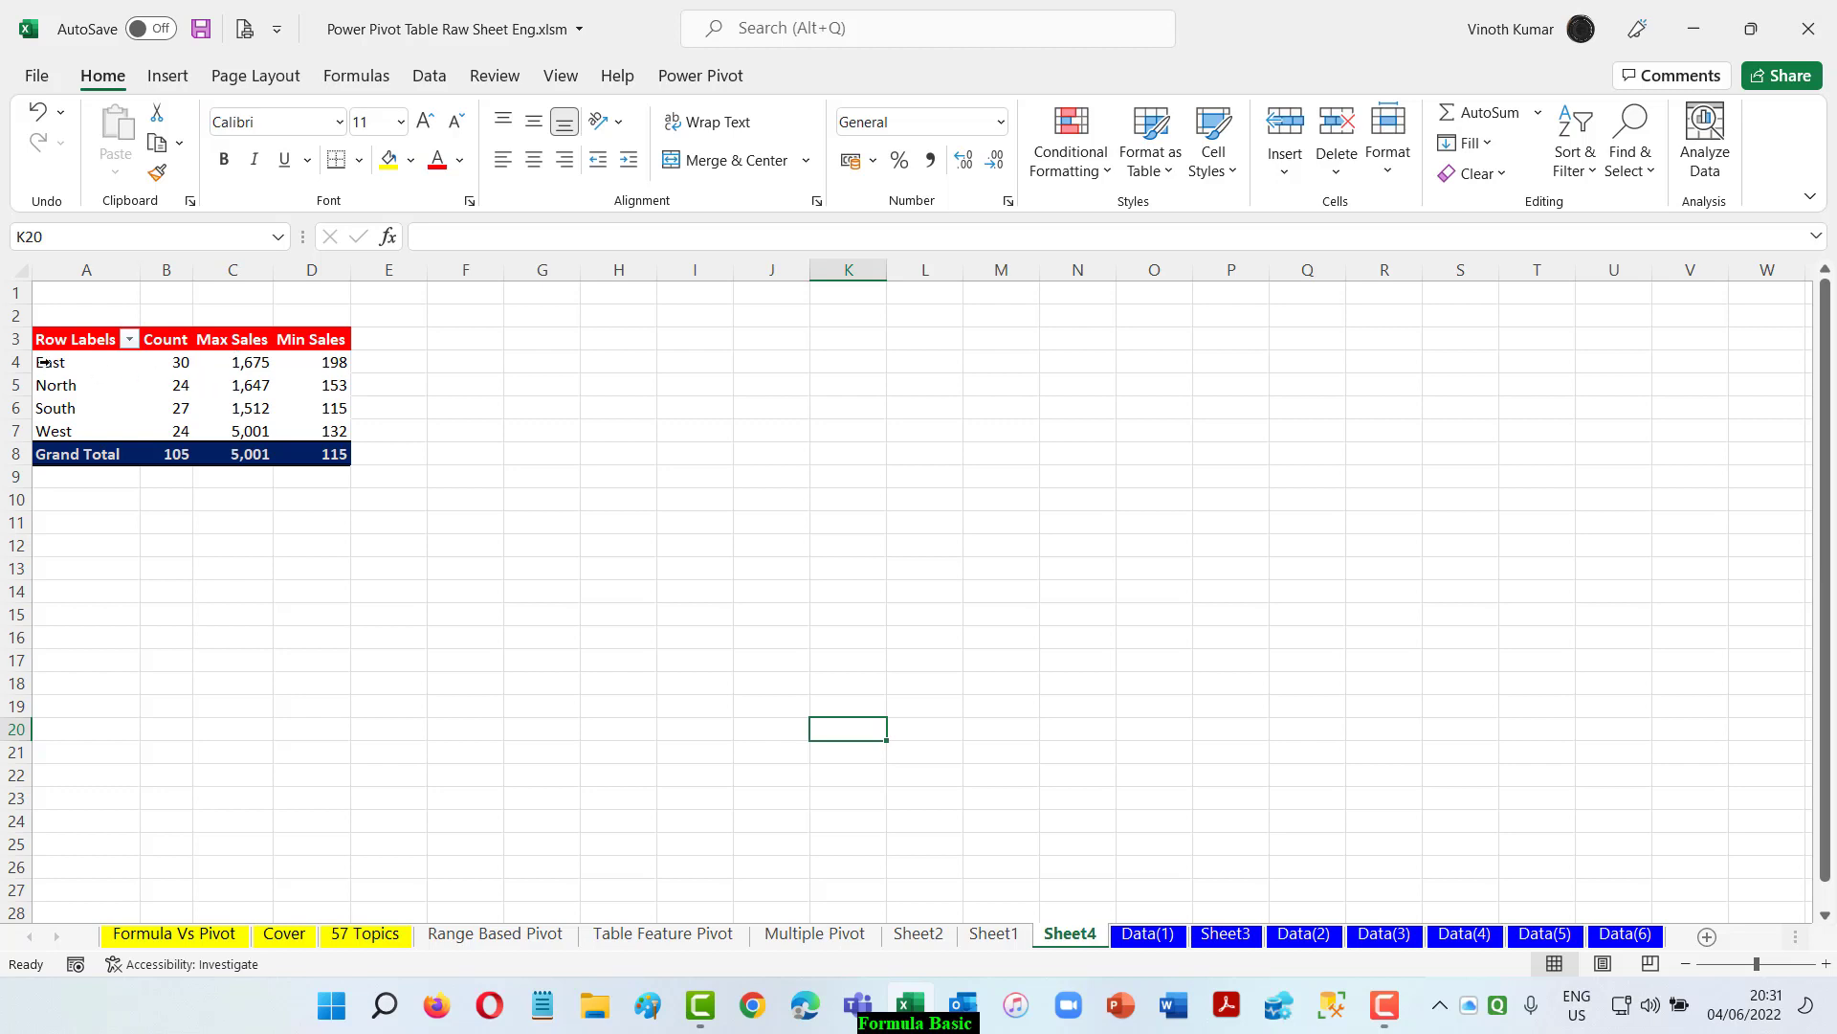
Step: Extract the source records behind East's Max Sales value to a new sheet and look through them
{"action": "left_click", "coordinate": [232, 369]}
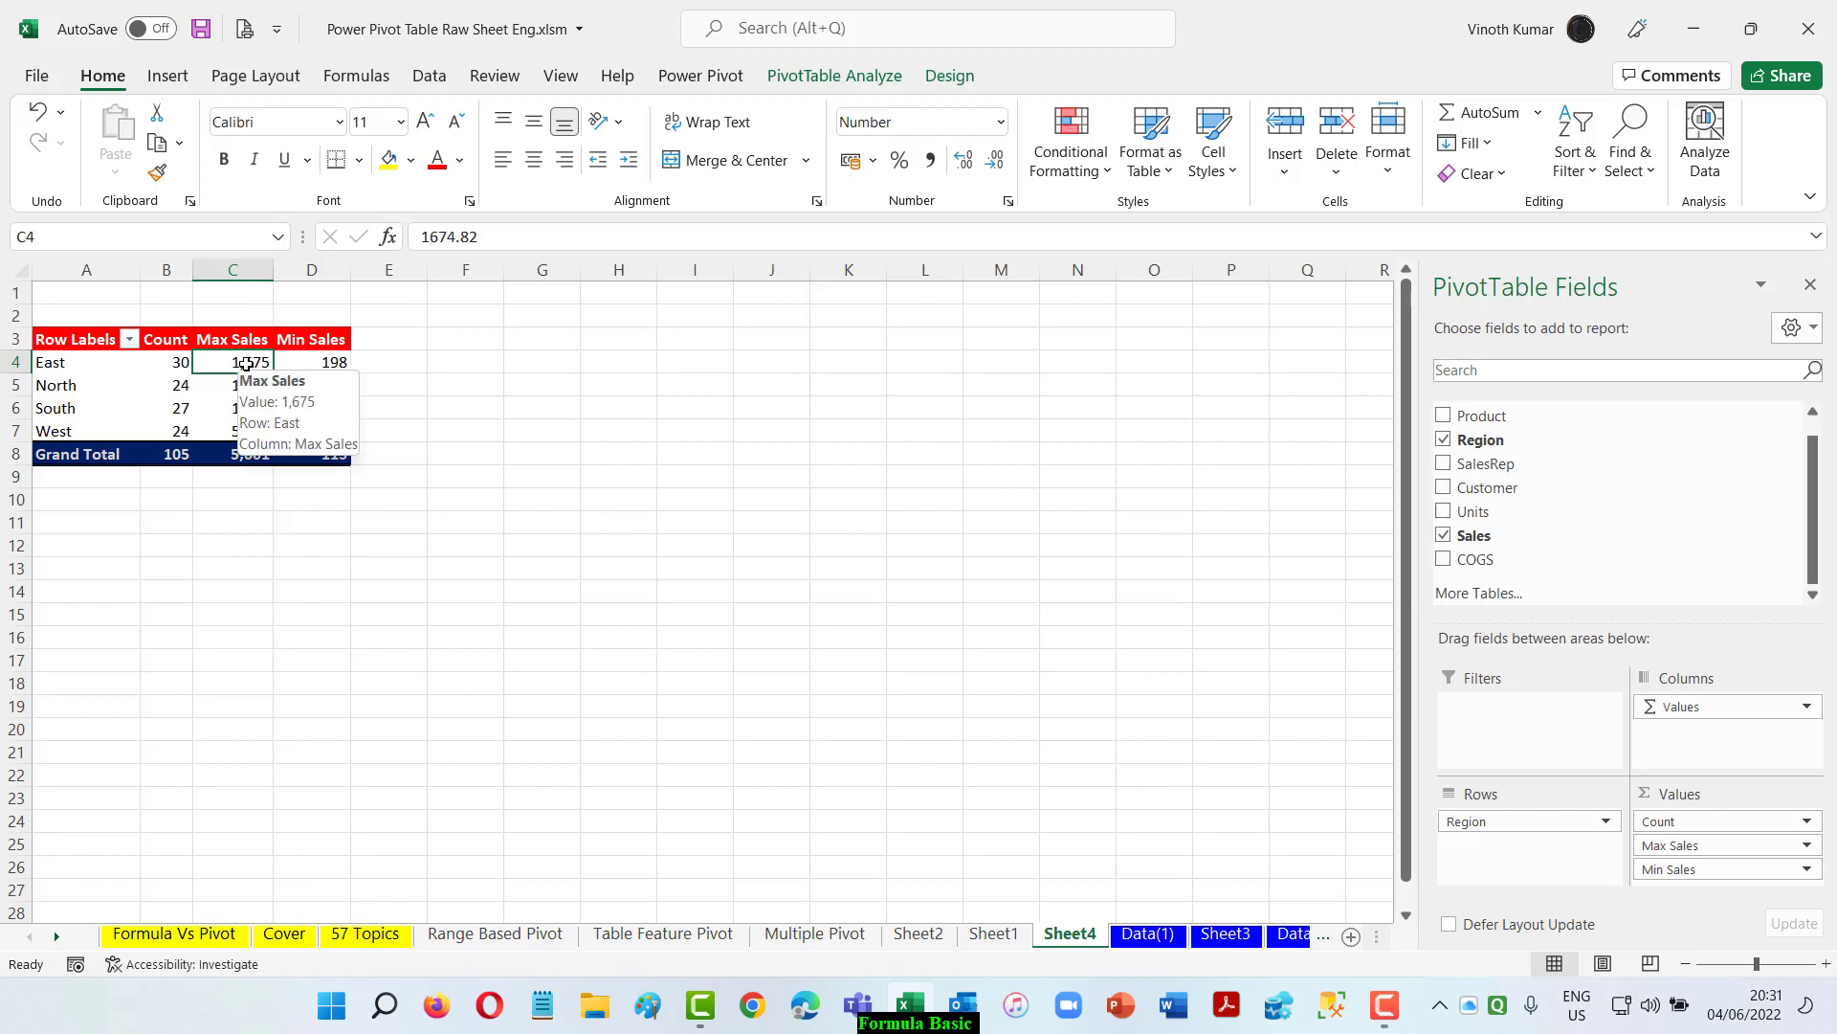
{"action": "double_click", "coordinate": [247, 364]}
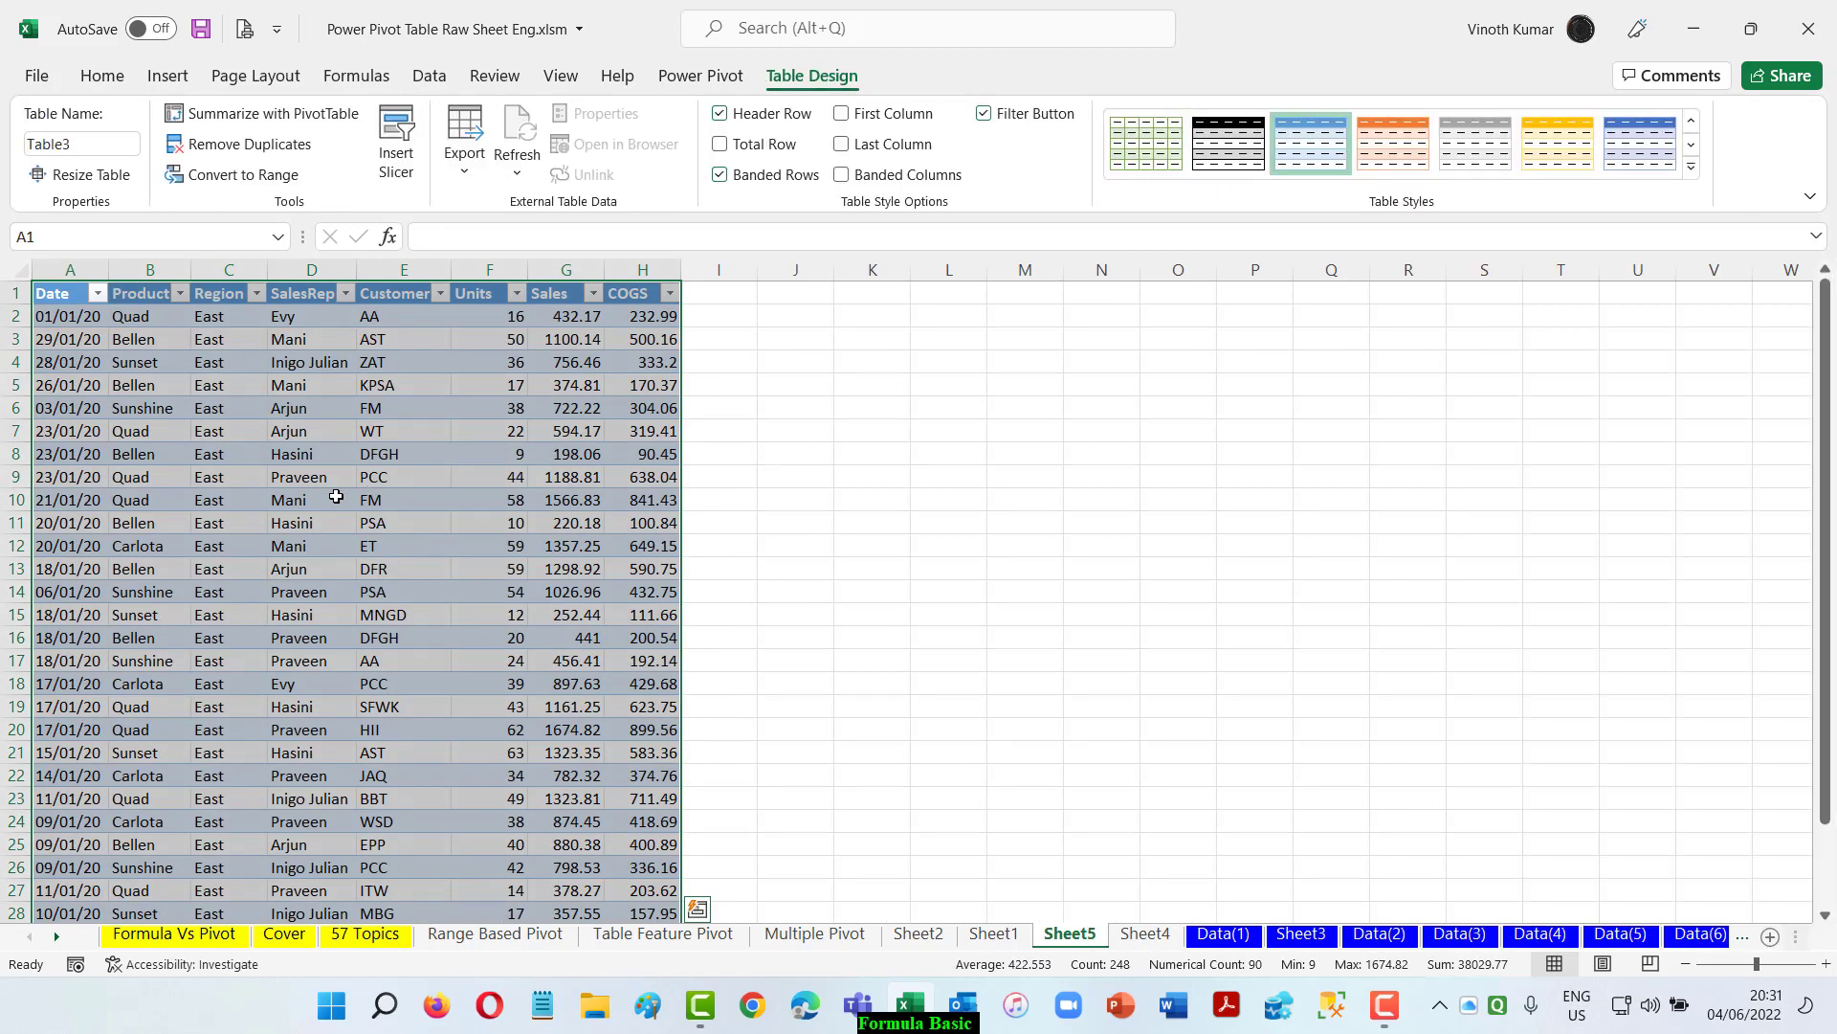
{"action": "scroll", "coordinate": [336, 496], "scroll_direction": "down", "scroll_amount": 5}
{"action": "scroll", "coordinate": [347, 496], "scroll_direction": "up", "scroll_amount": 5}
Step: Rename Sheet5, which holds the extracted East records, to Max Sales Breakup
{"action": "left_click", "coordinate": [1170, 945]}
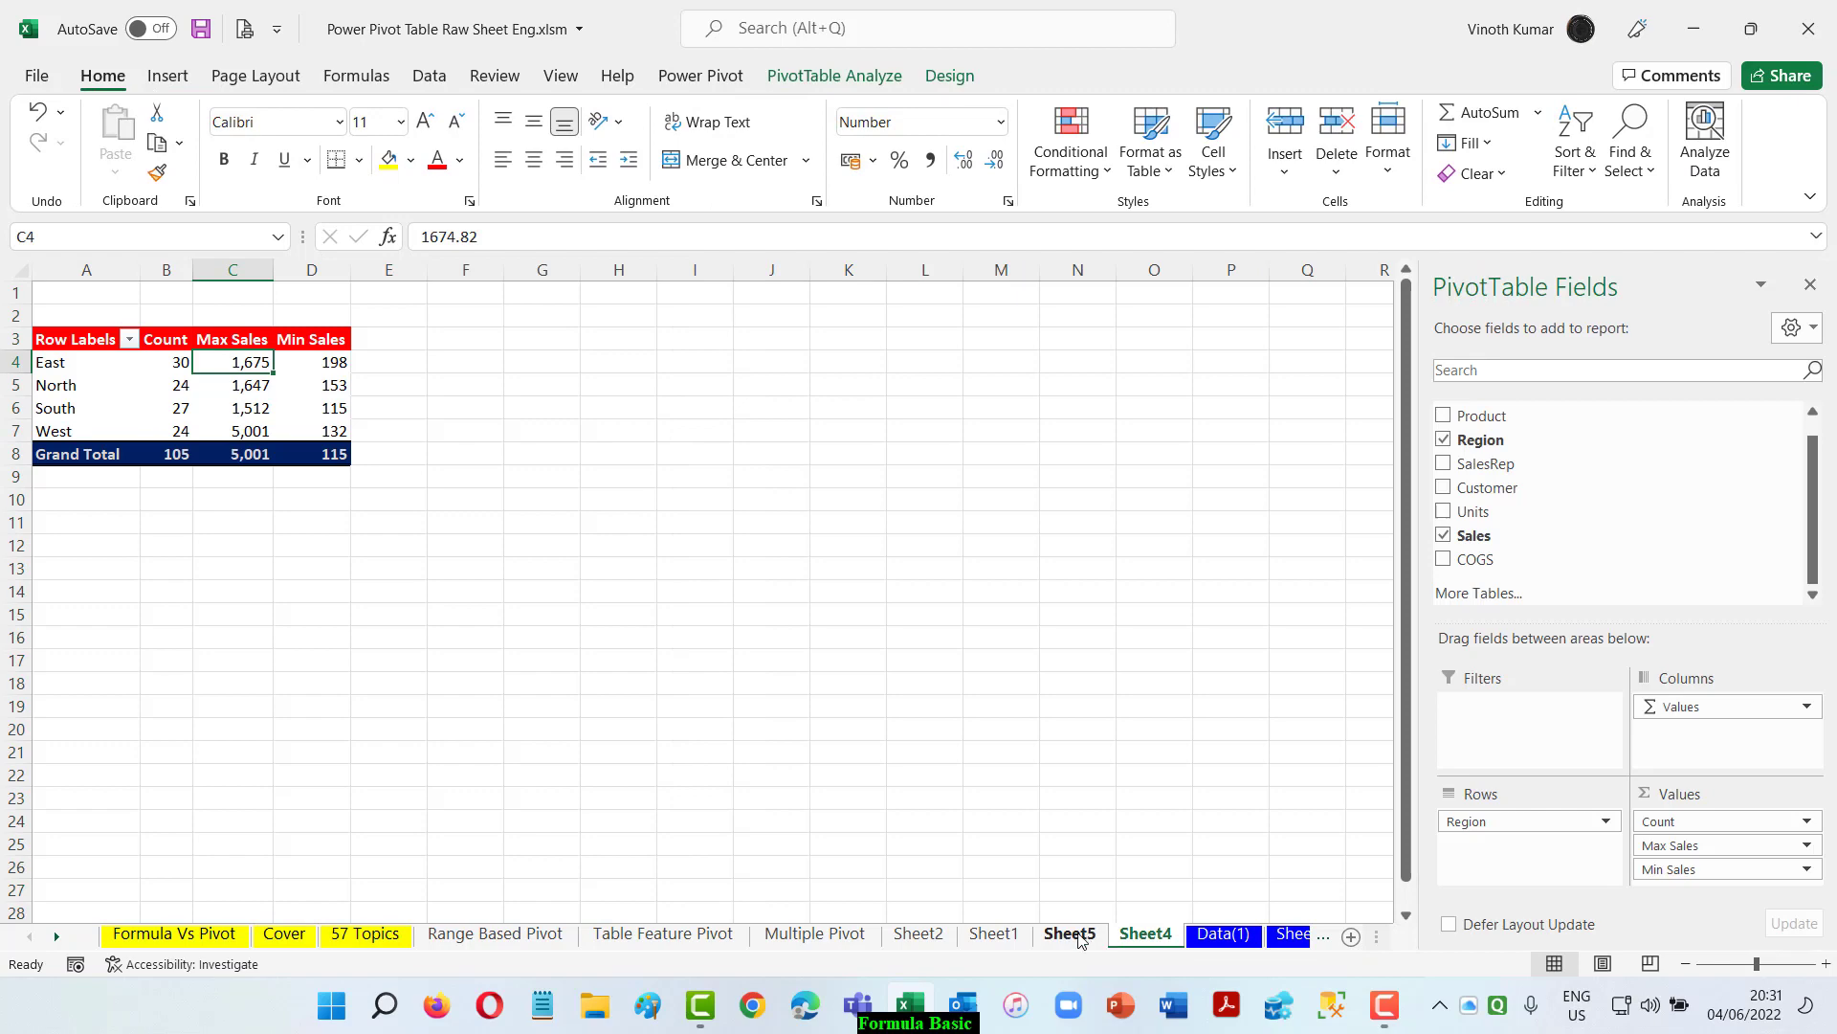
{"action": "left_click", "coordinate": [1082, 941]}
{"action": "double_click", "coordinate": [1082, 936]}
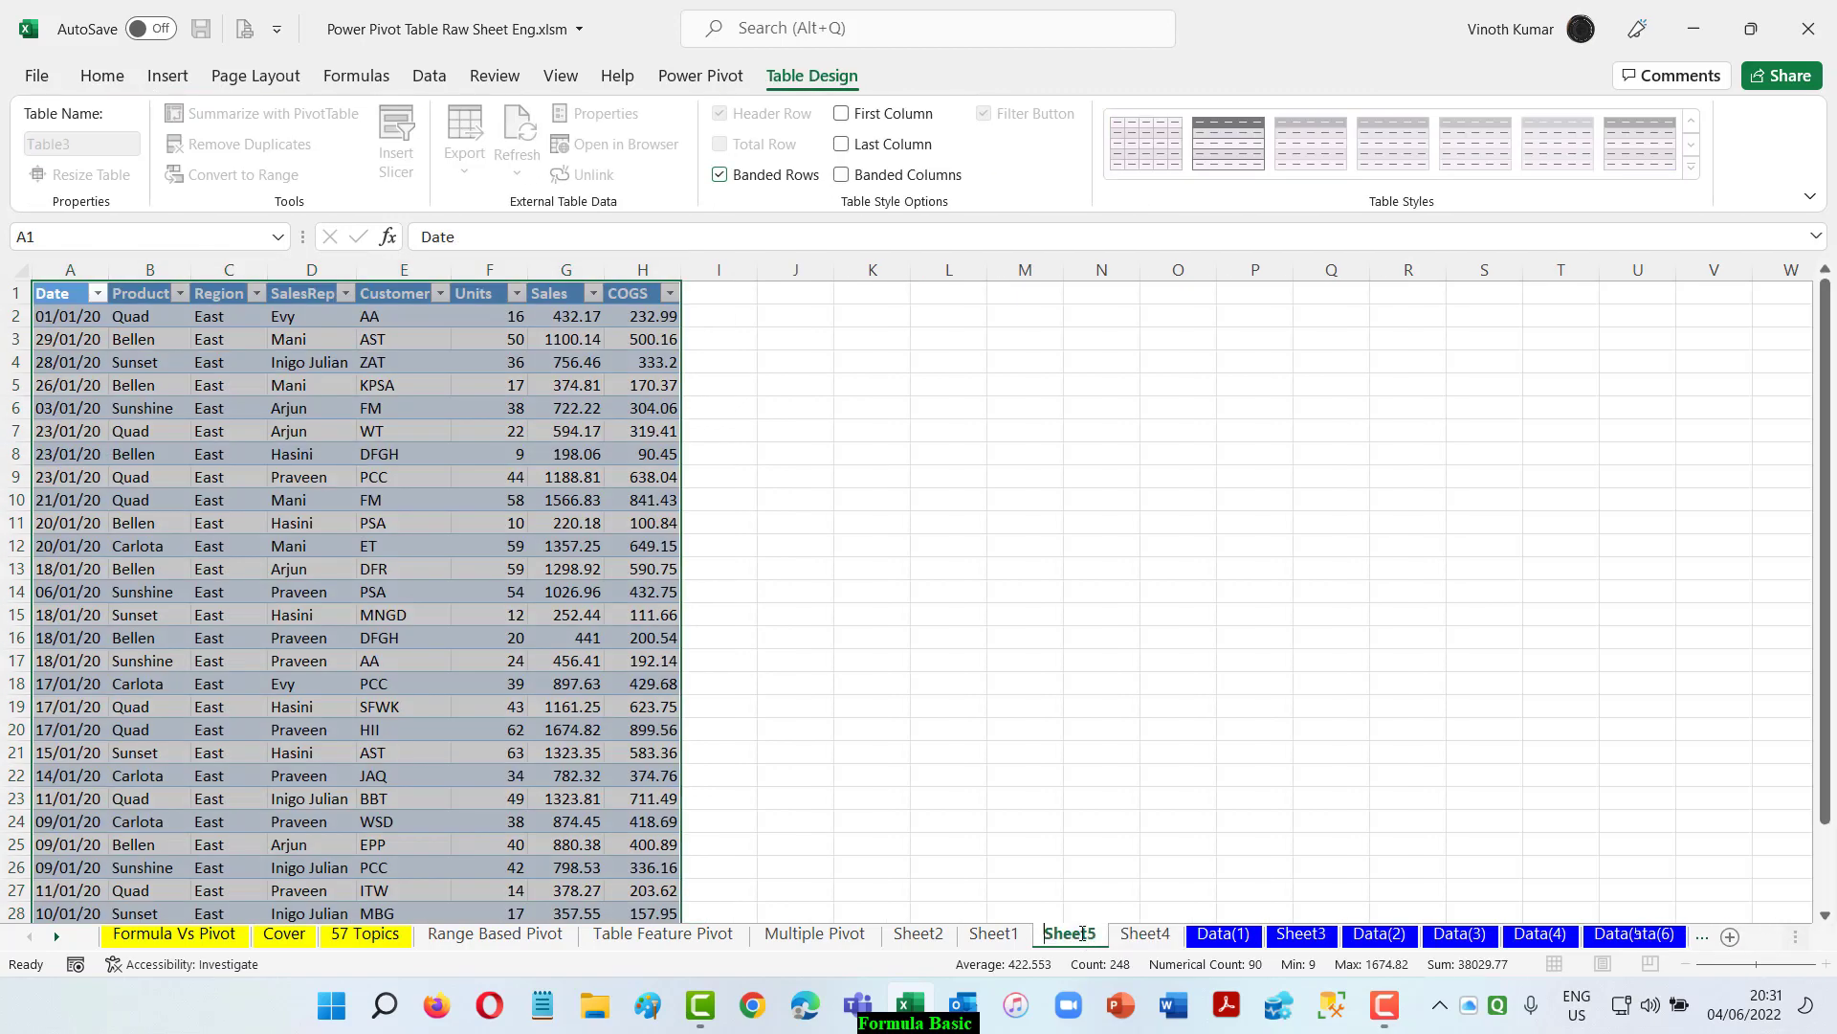
{"action": "type", "text": "Max Sales"}
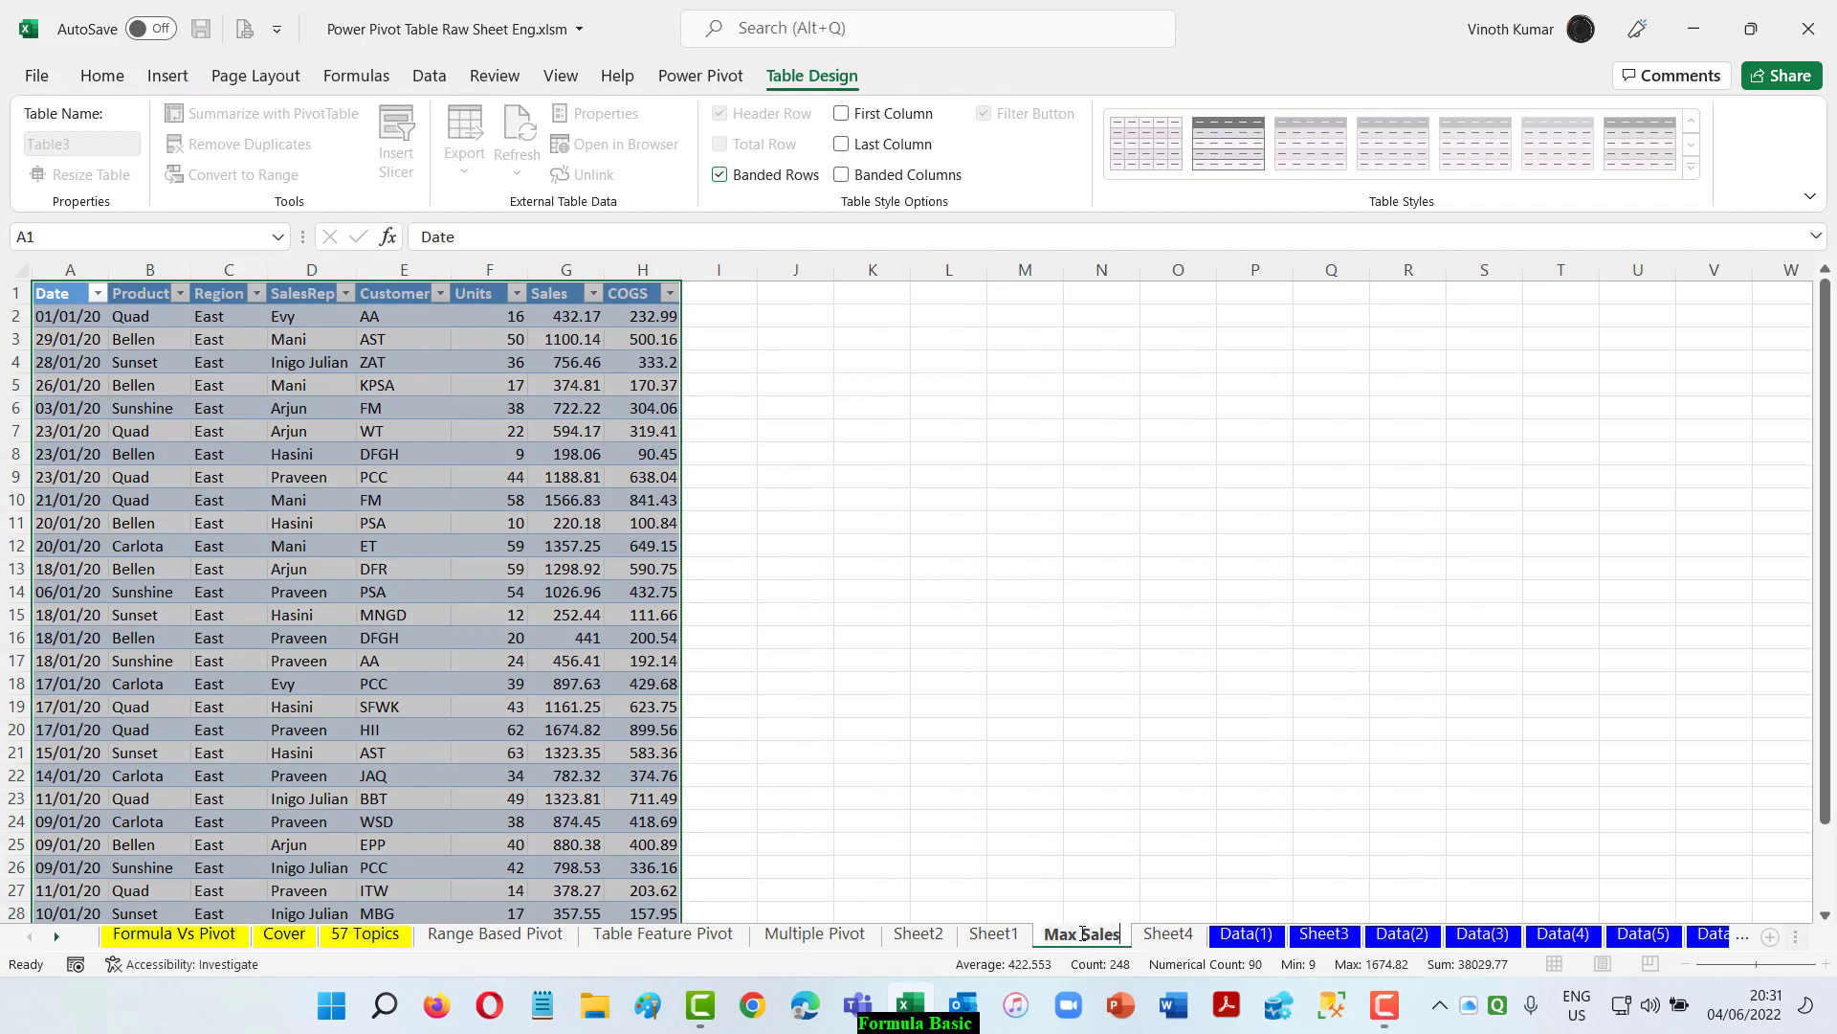
{"action": "type", "text": " Breakup"}
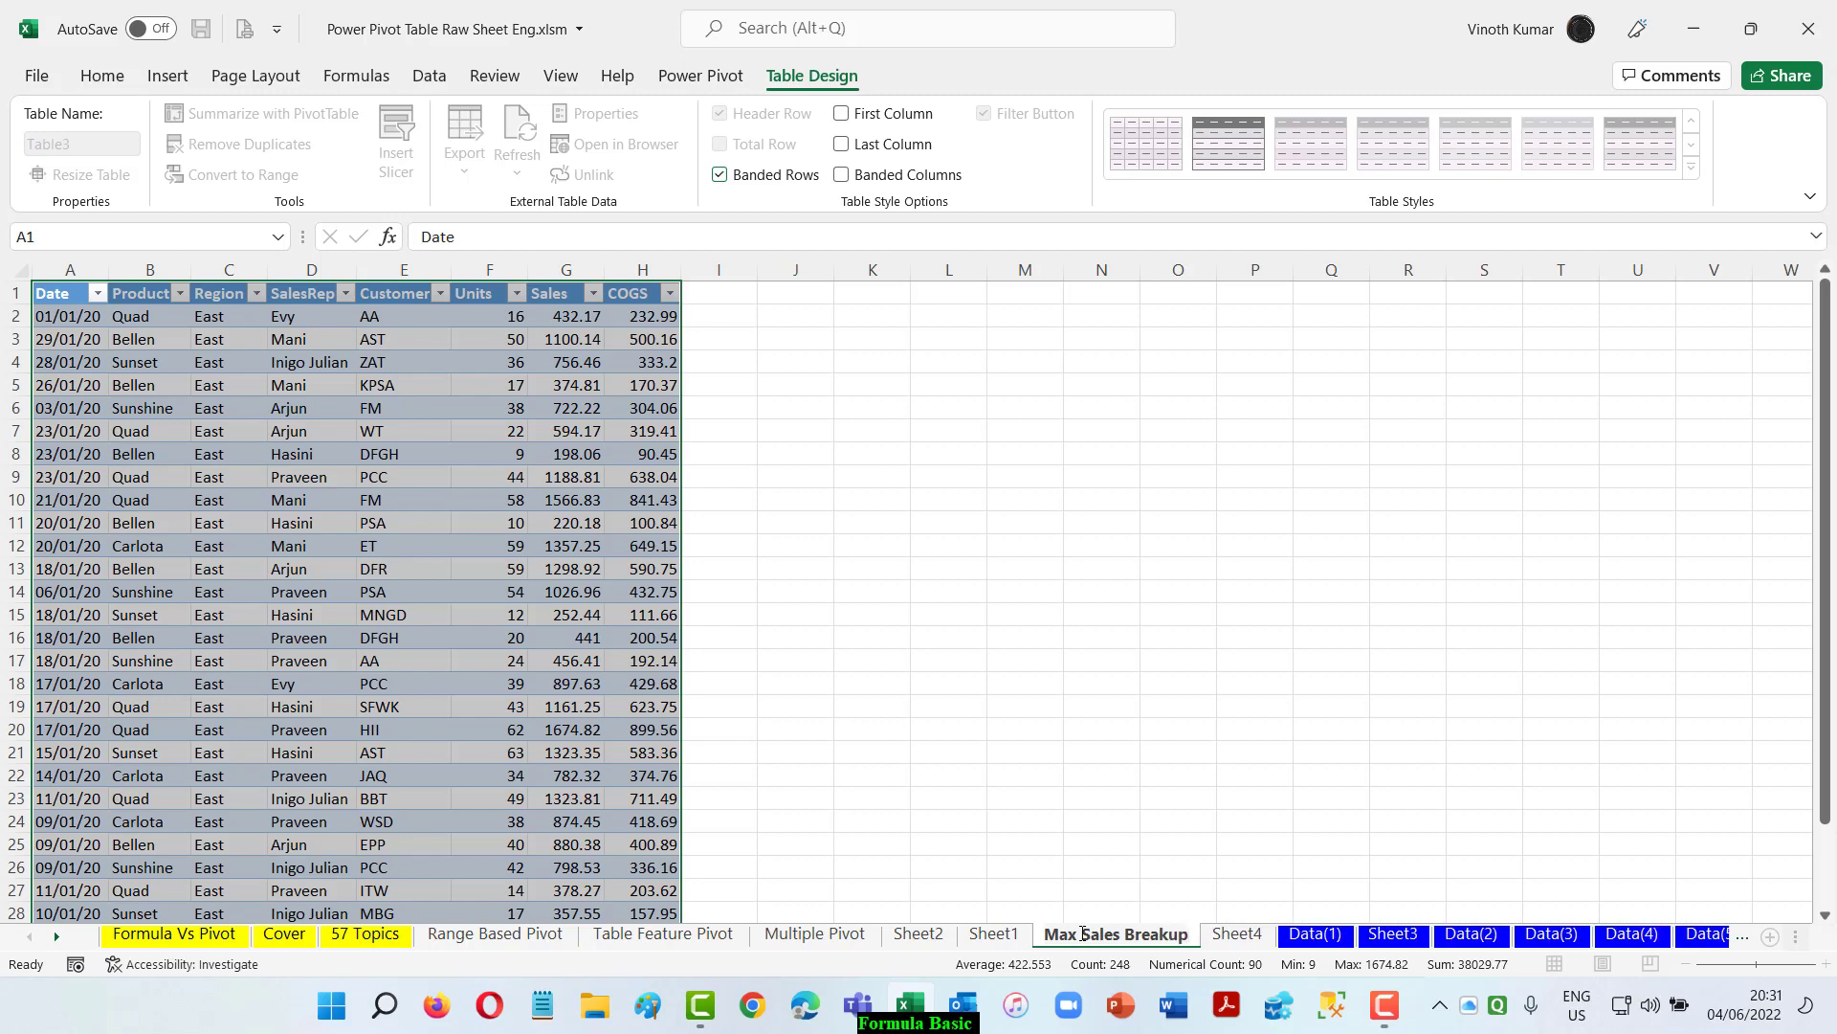
{"action": "key", "text": "Return"}
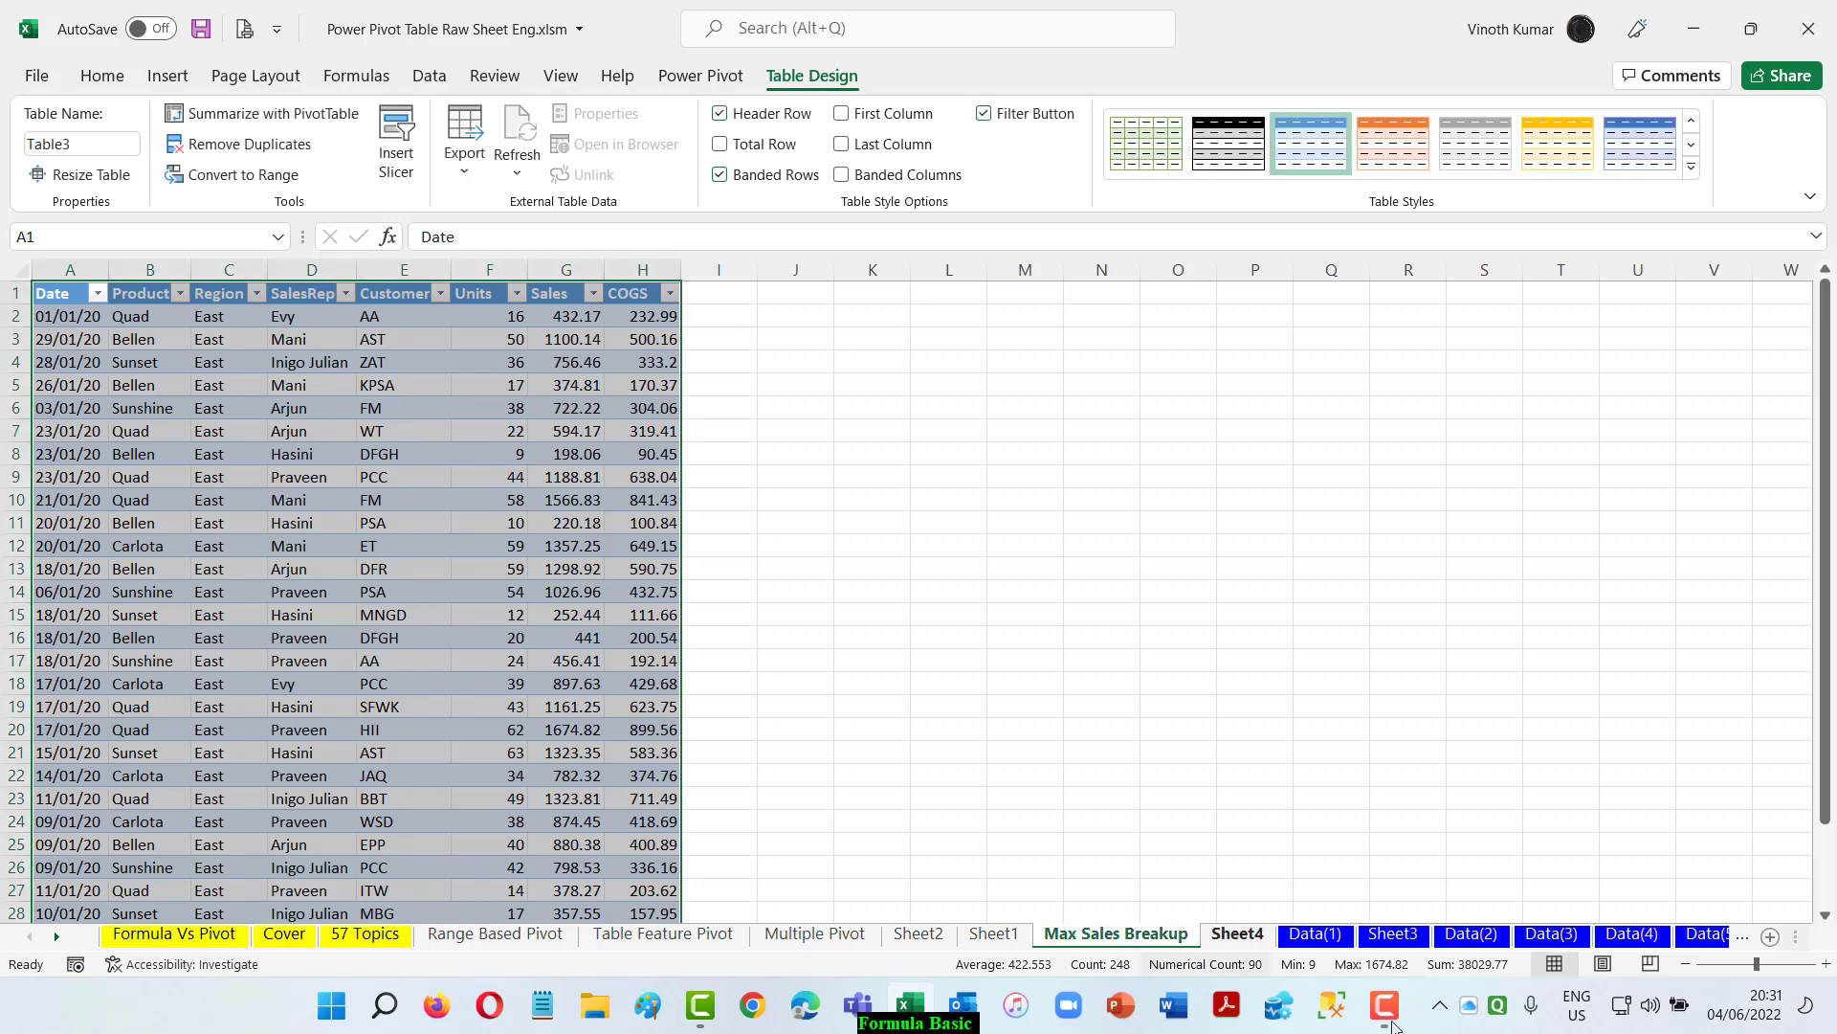
Step: Rename Sheet4, which holds the Region report, to Multi Calc Pivot
{"action": "left_click", "coordinate": [1238, 936]}
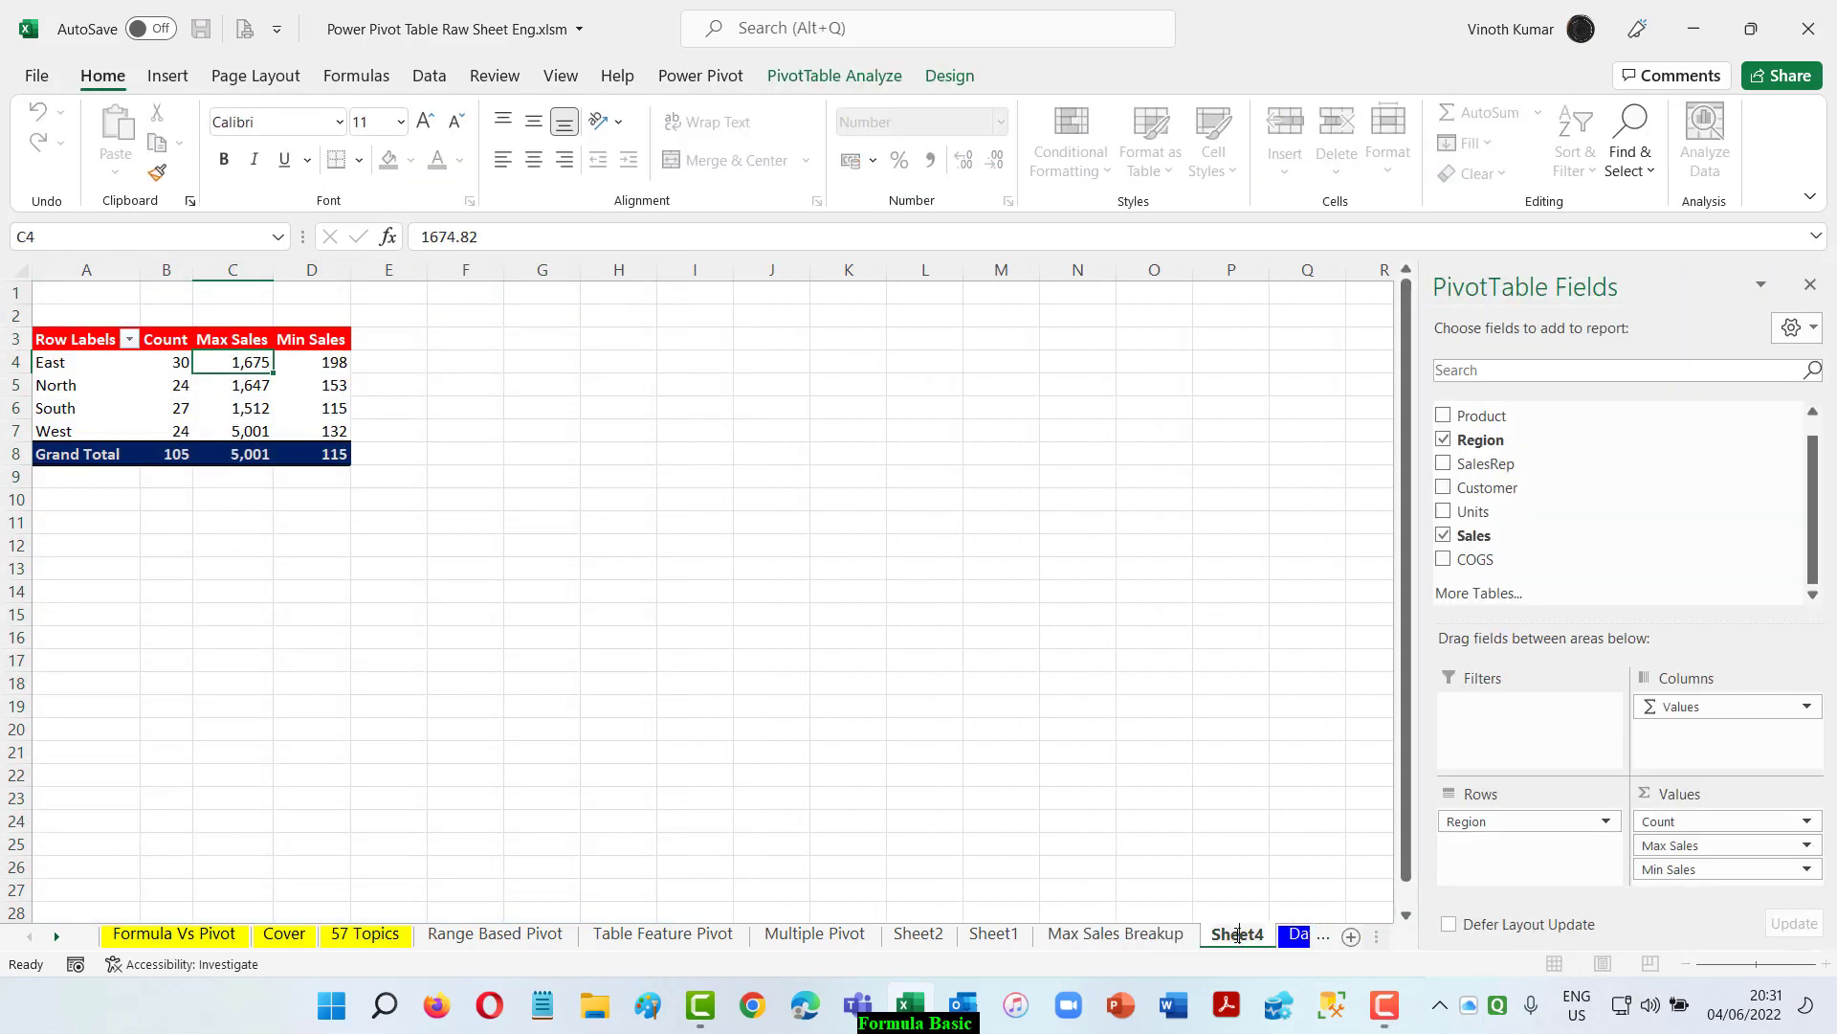
{"action": "double_click", "coordinate": [1237, 936]}
{"action": "type", "text": "Multi Calc Pivot"}
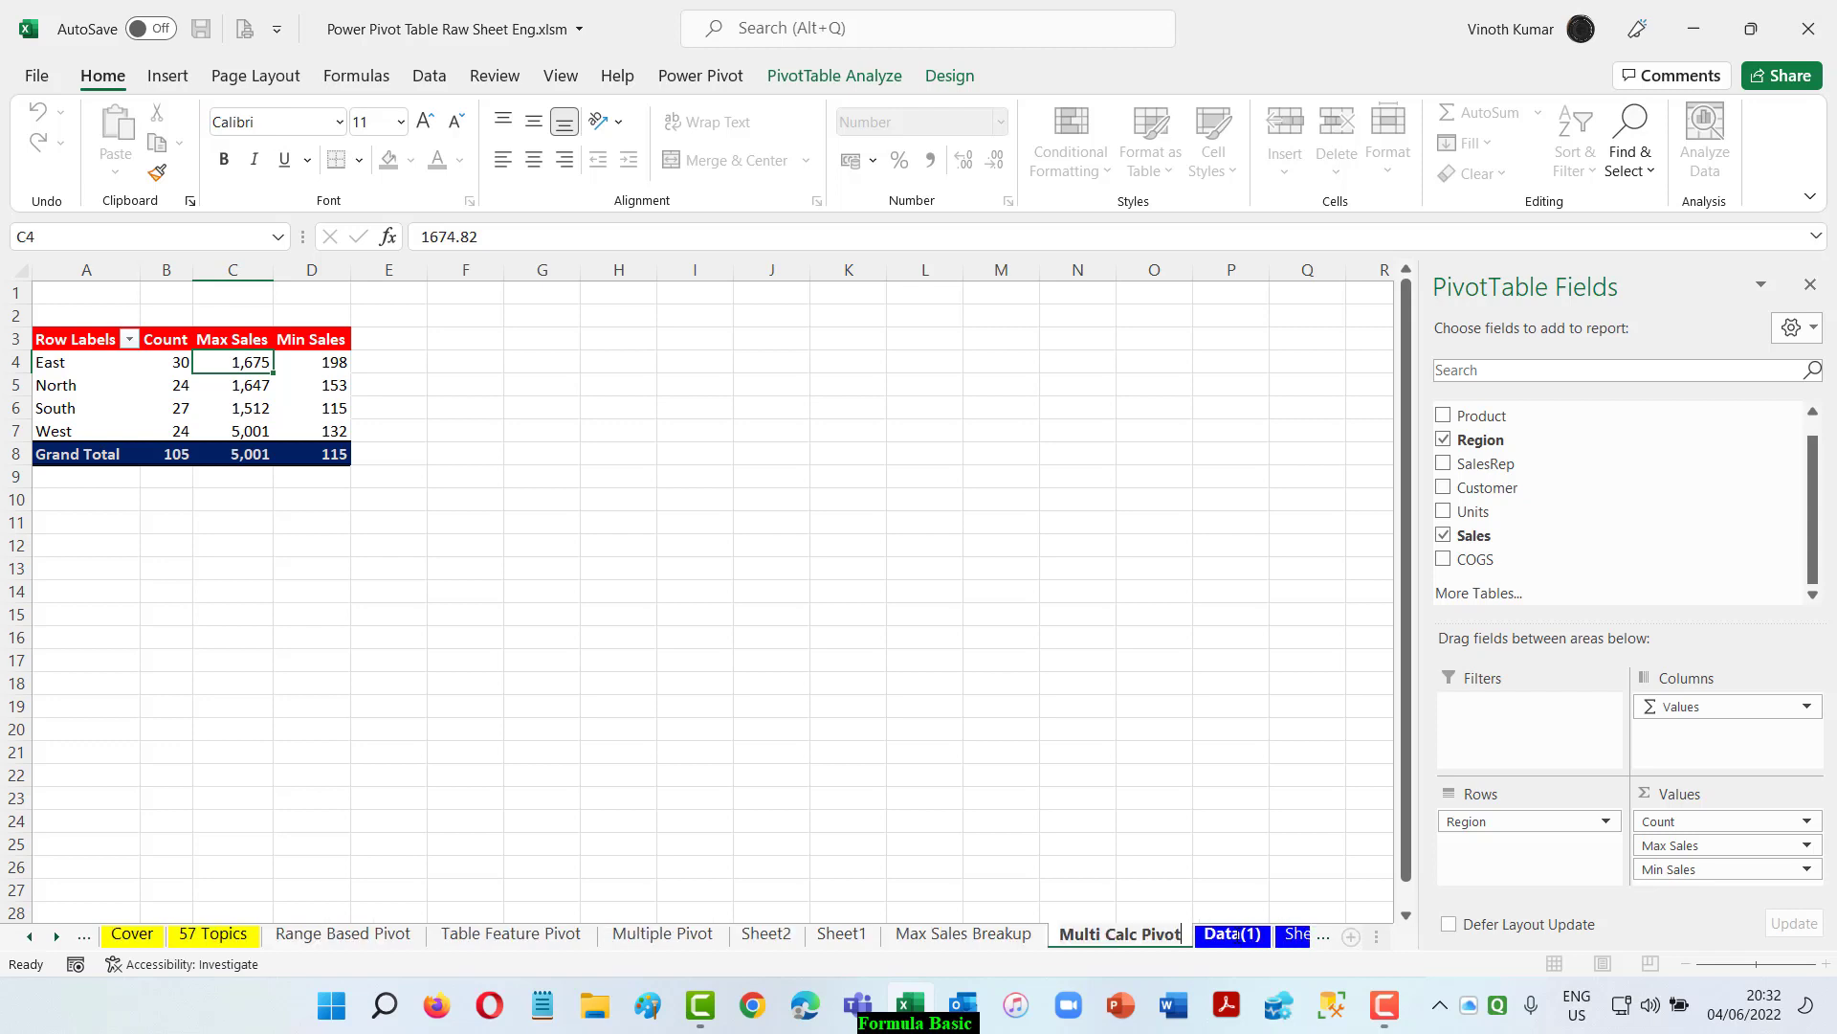
{"action": "key", "text": "Return"}
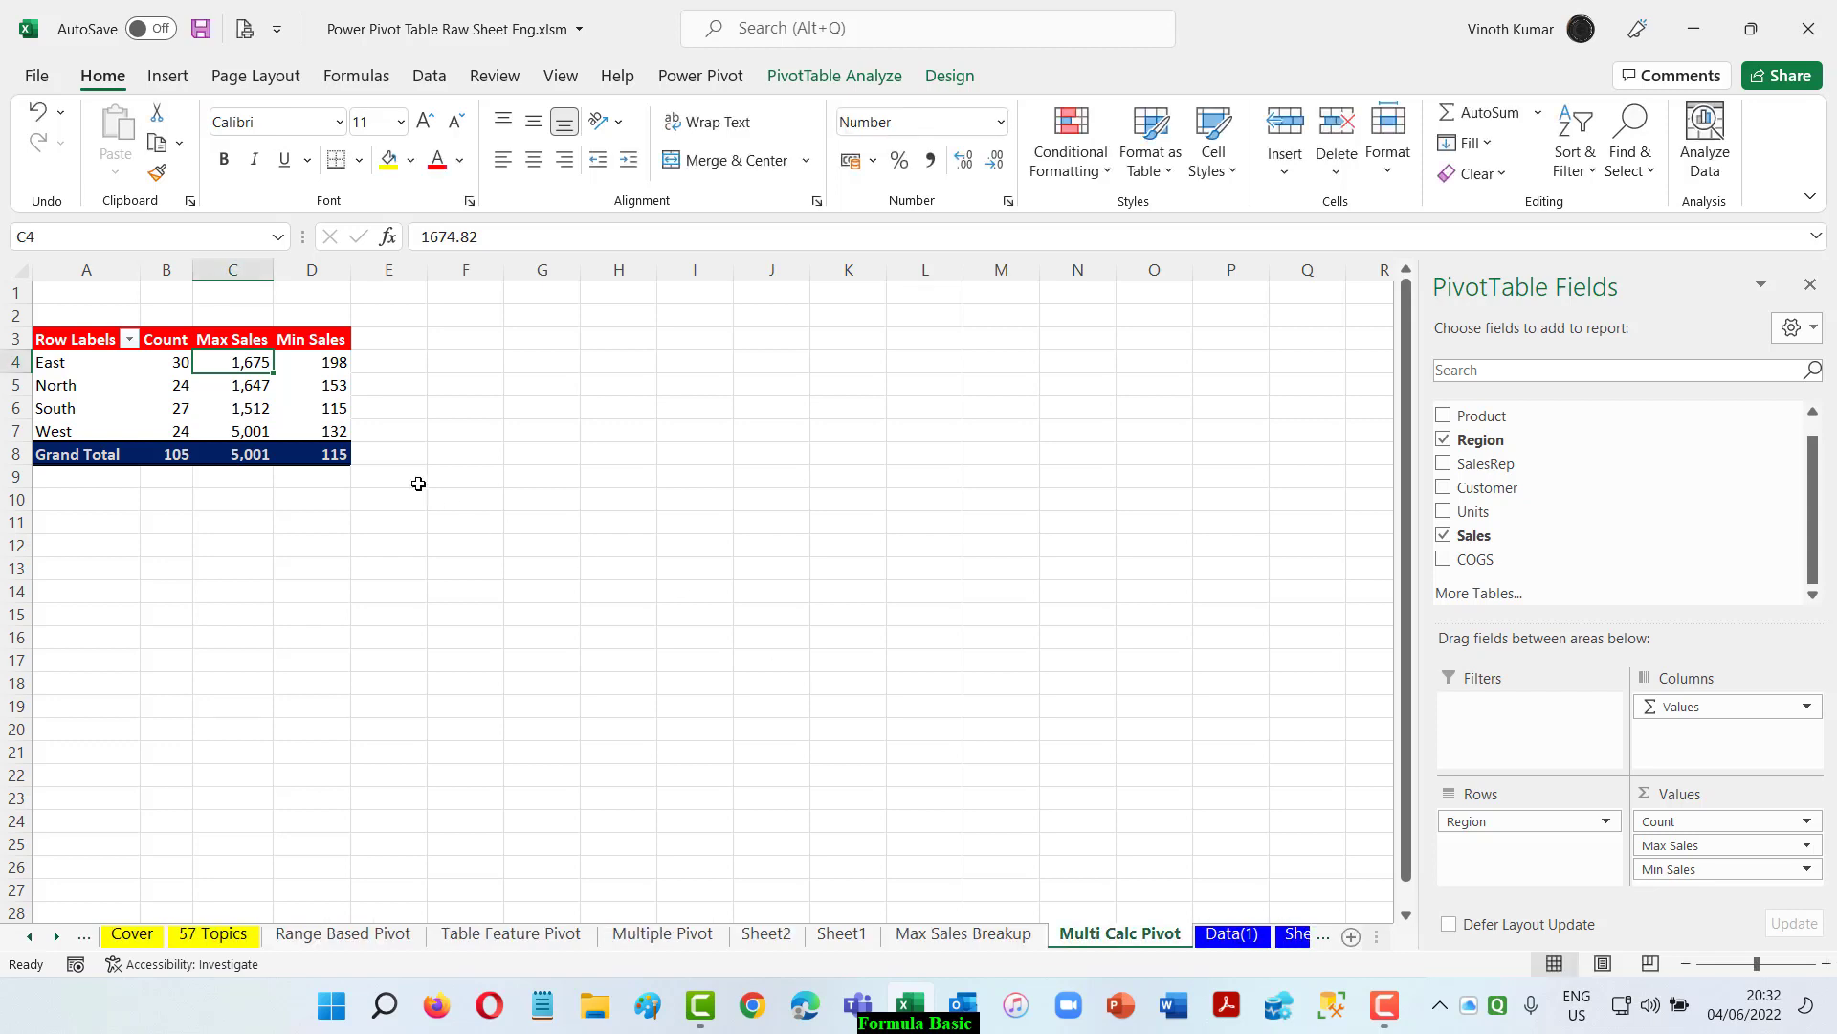
Step: Extract the source records behind North's Min Sales value to a new sheet, and rename the Max Sales Breakup sheet to Max Sales Breakup East
{"action": "left_click", "coordinate": [322, 361]}
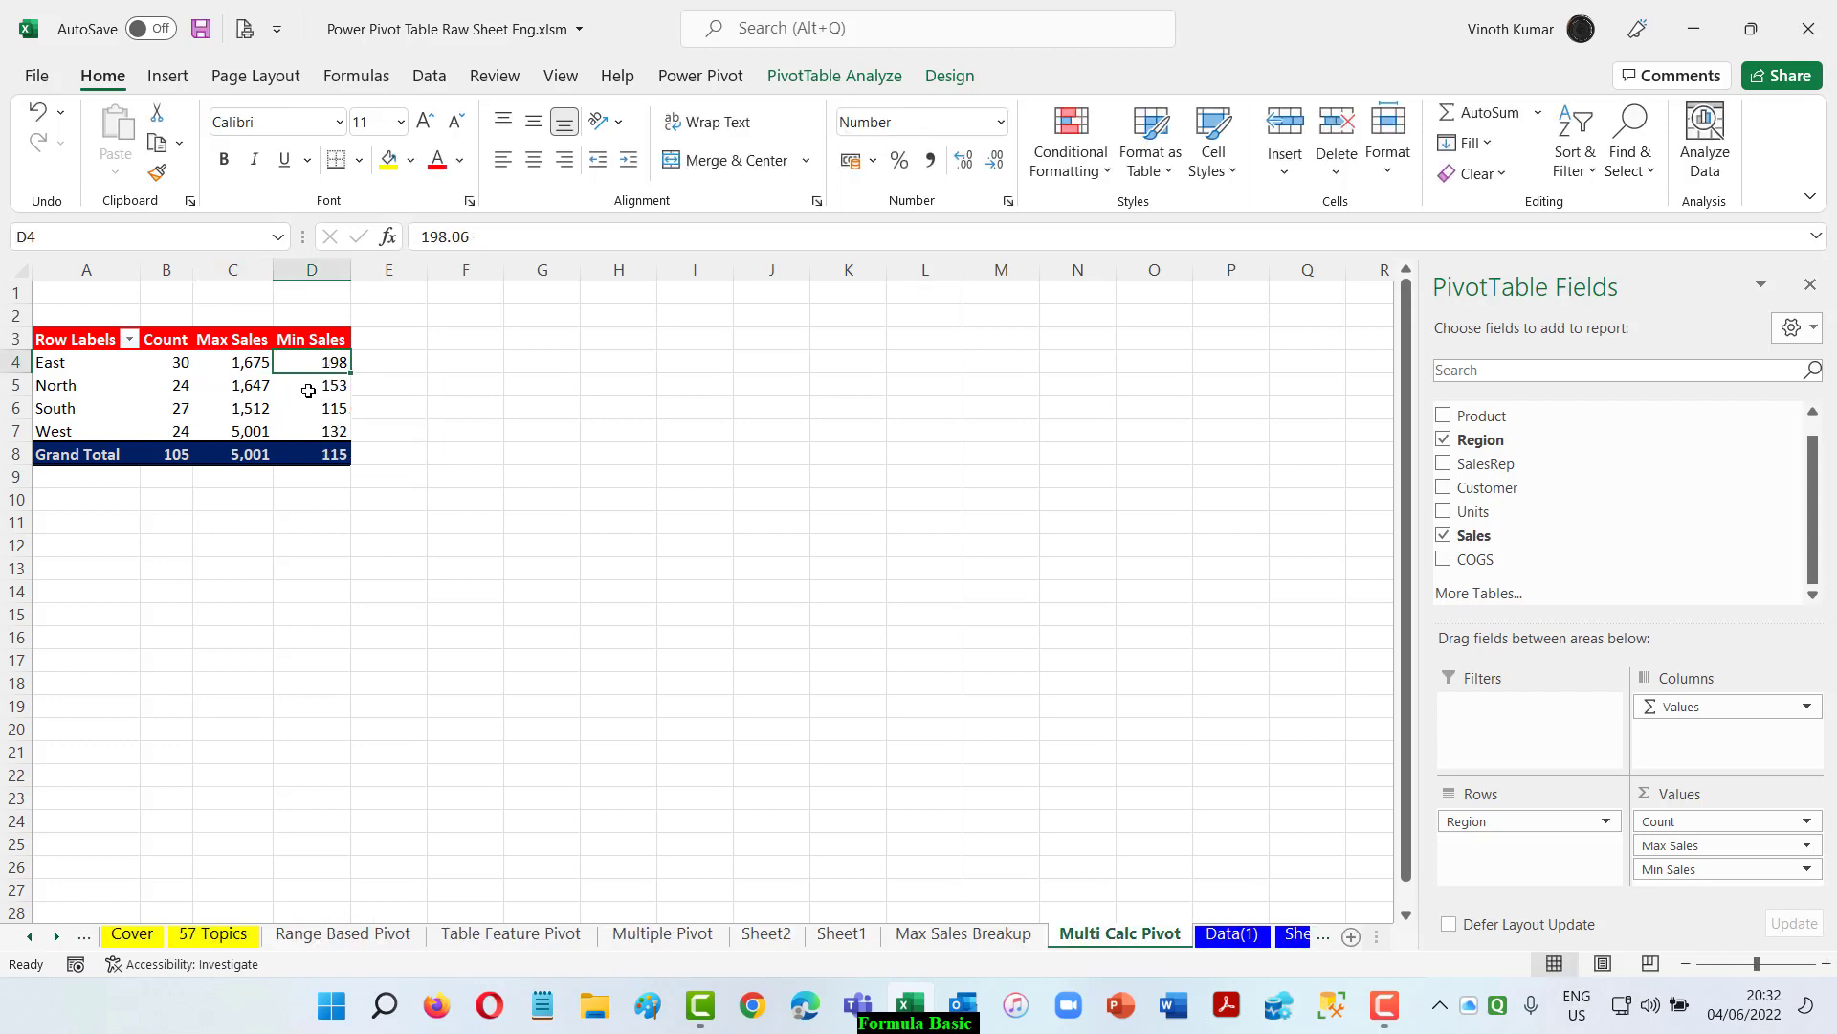
{"action": "double_click", "coordinate": [305, 386]}
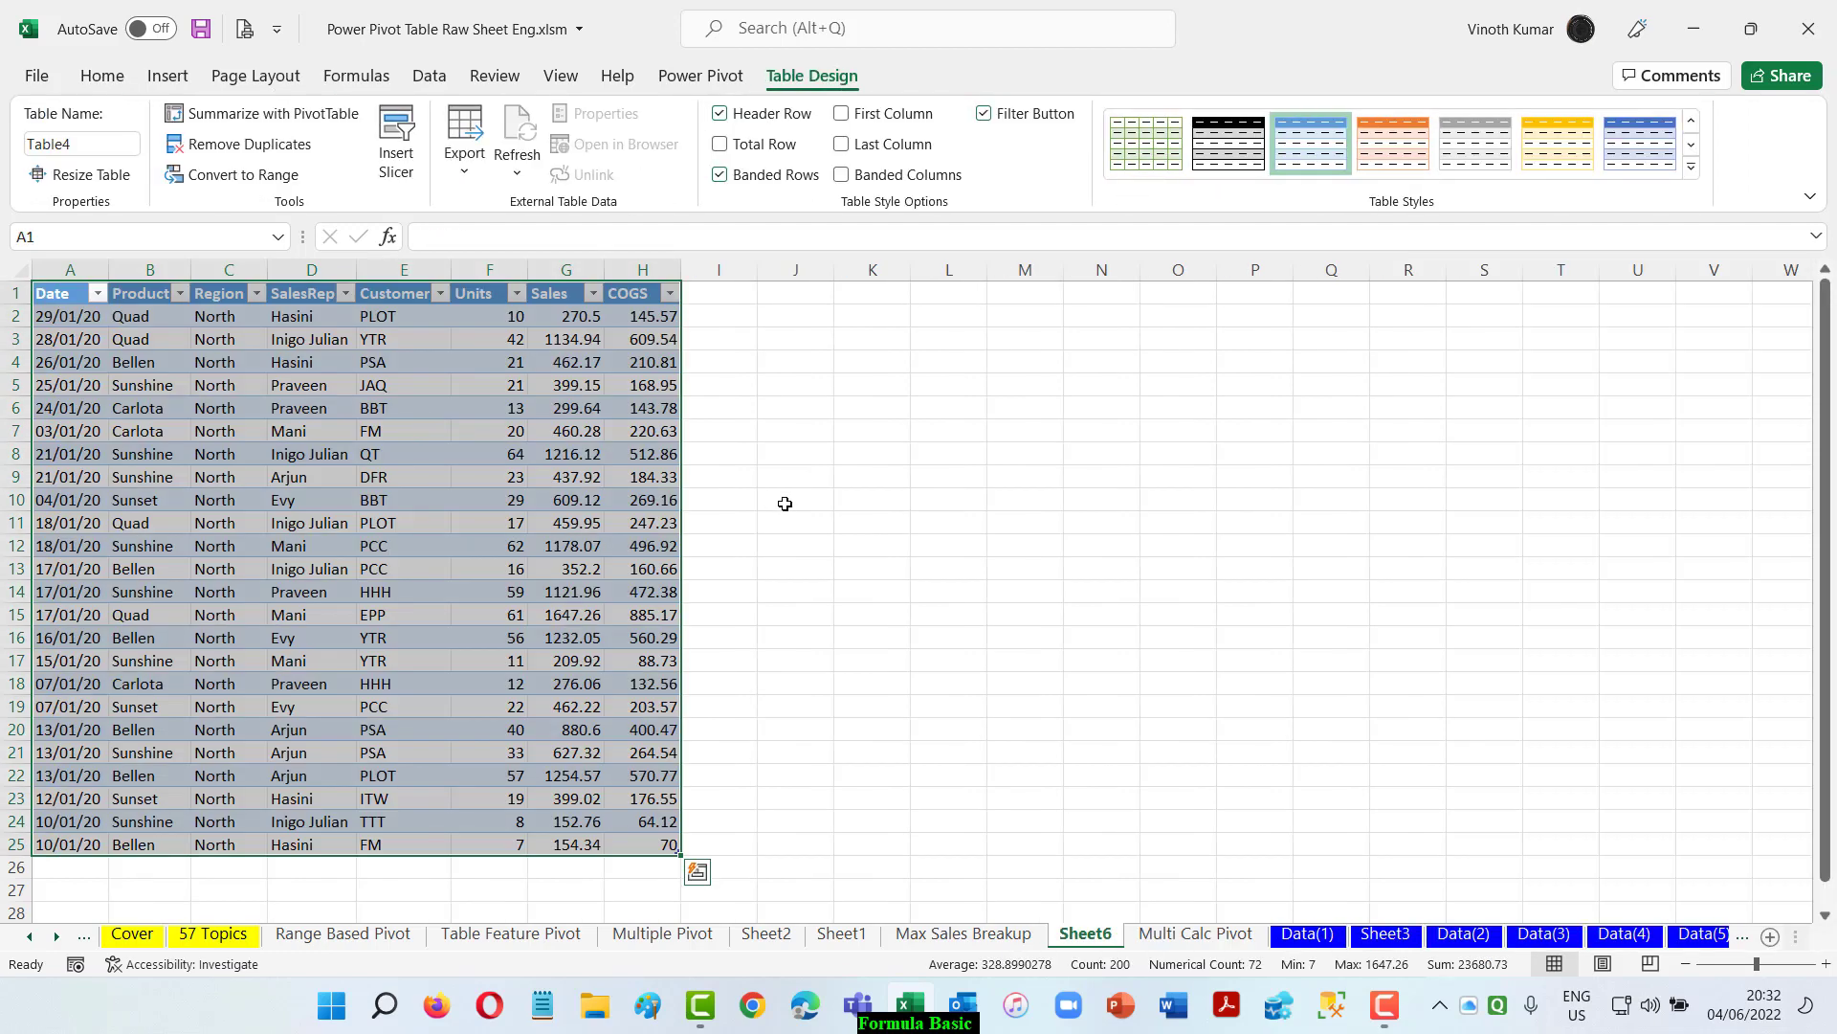
{"action": "left_click", "coordinate": [993, 942]}
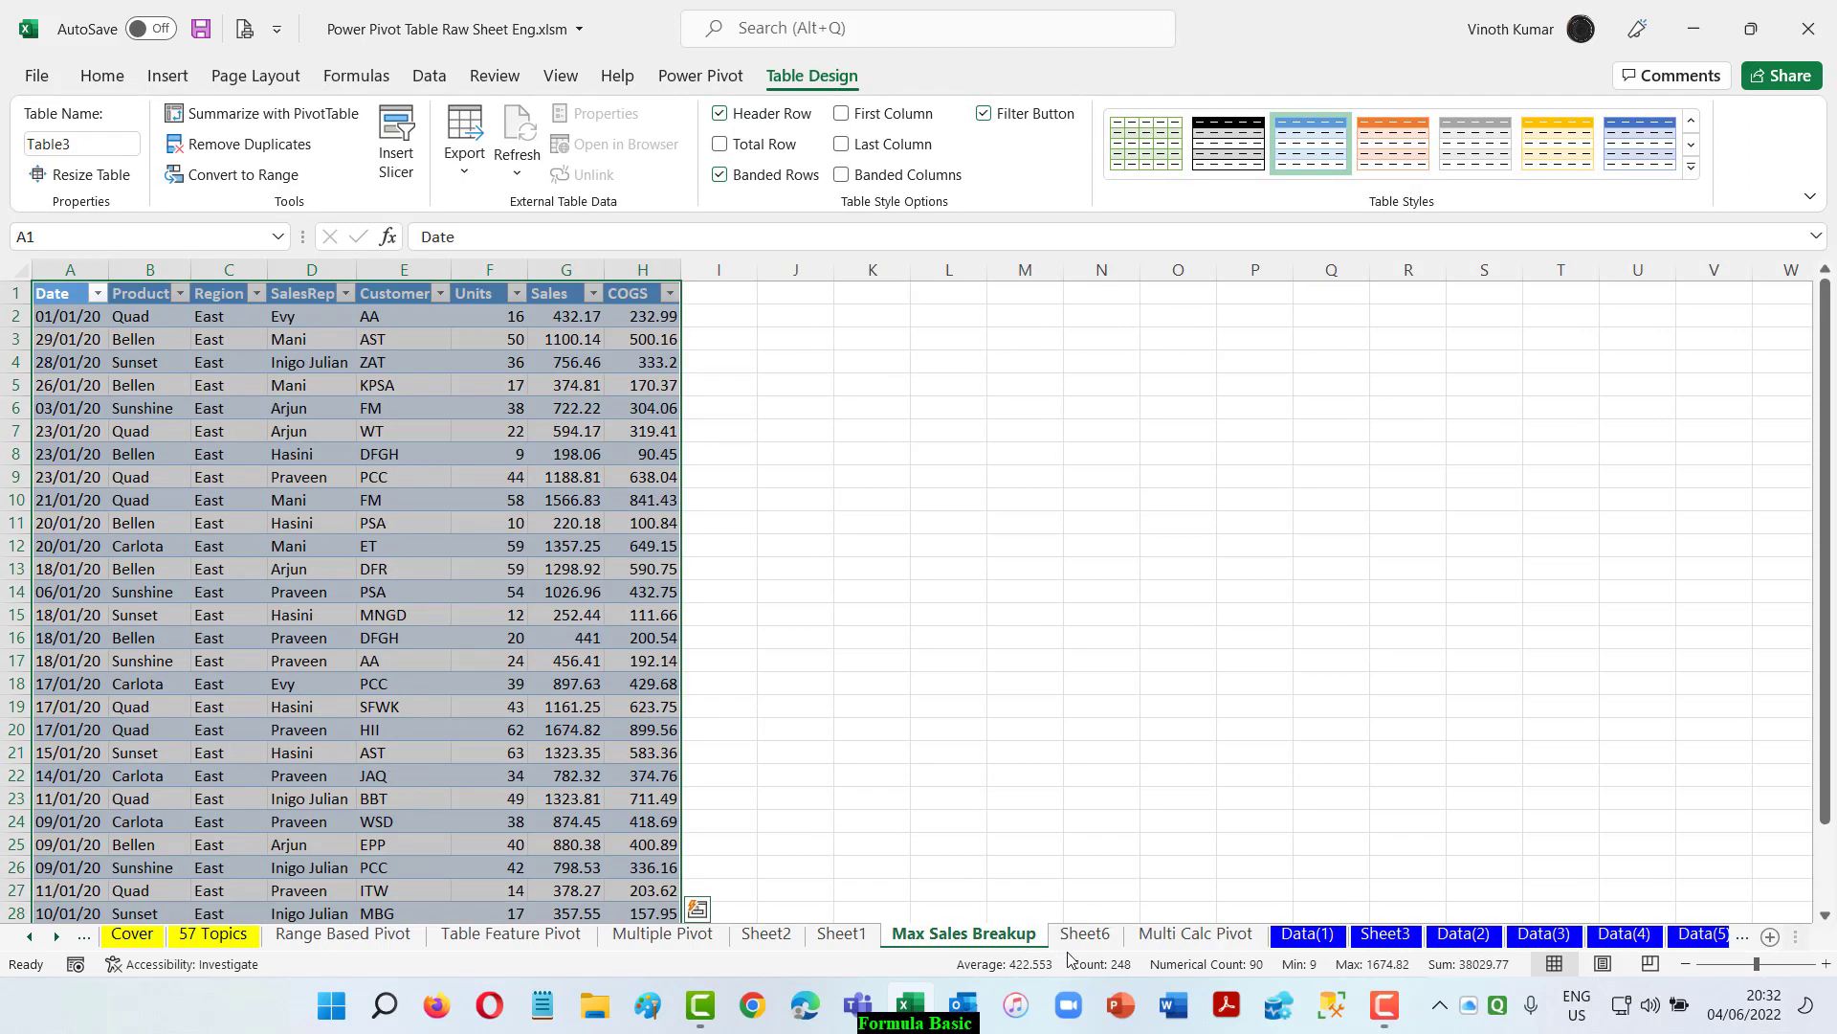
{"action": "double_click", "coordinate": [965, 934]}
{"action": "key", "text": "End"}
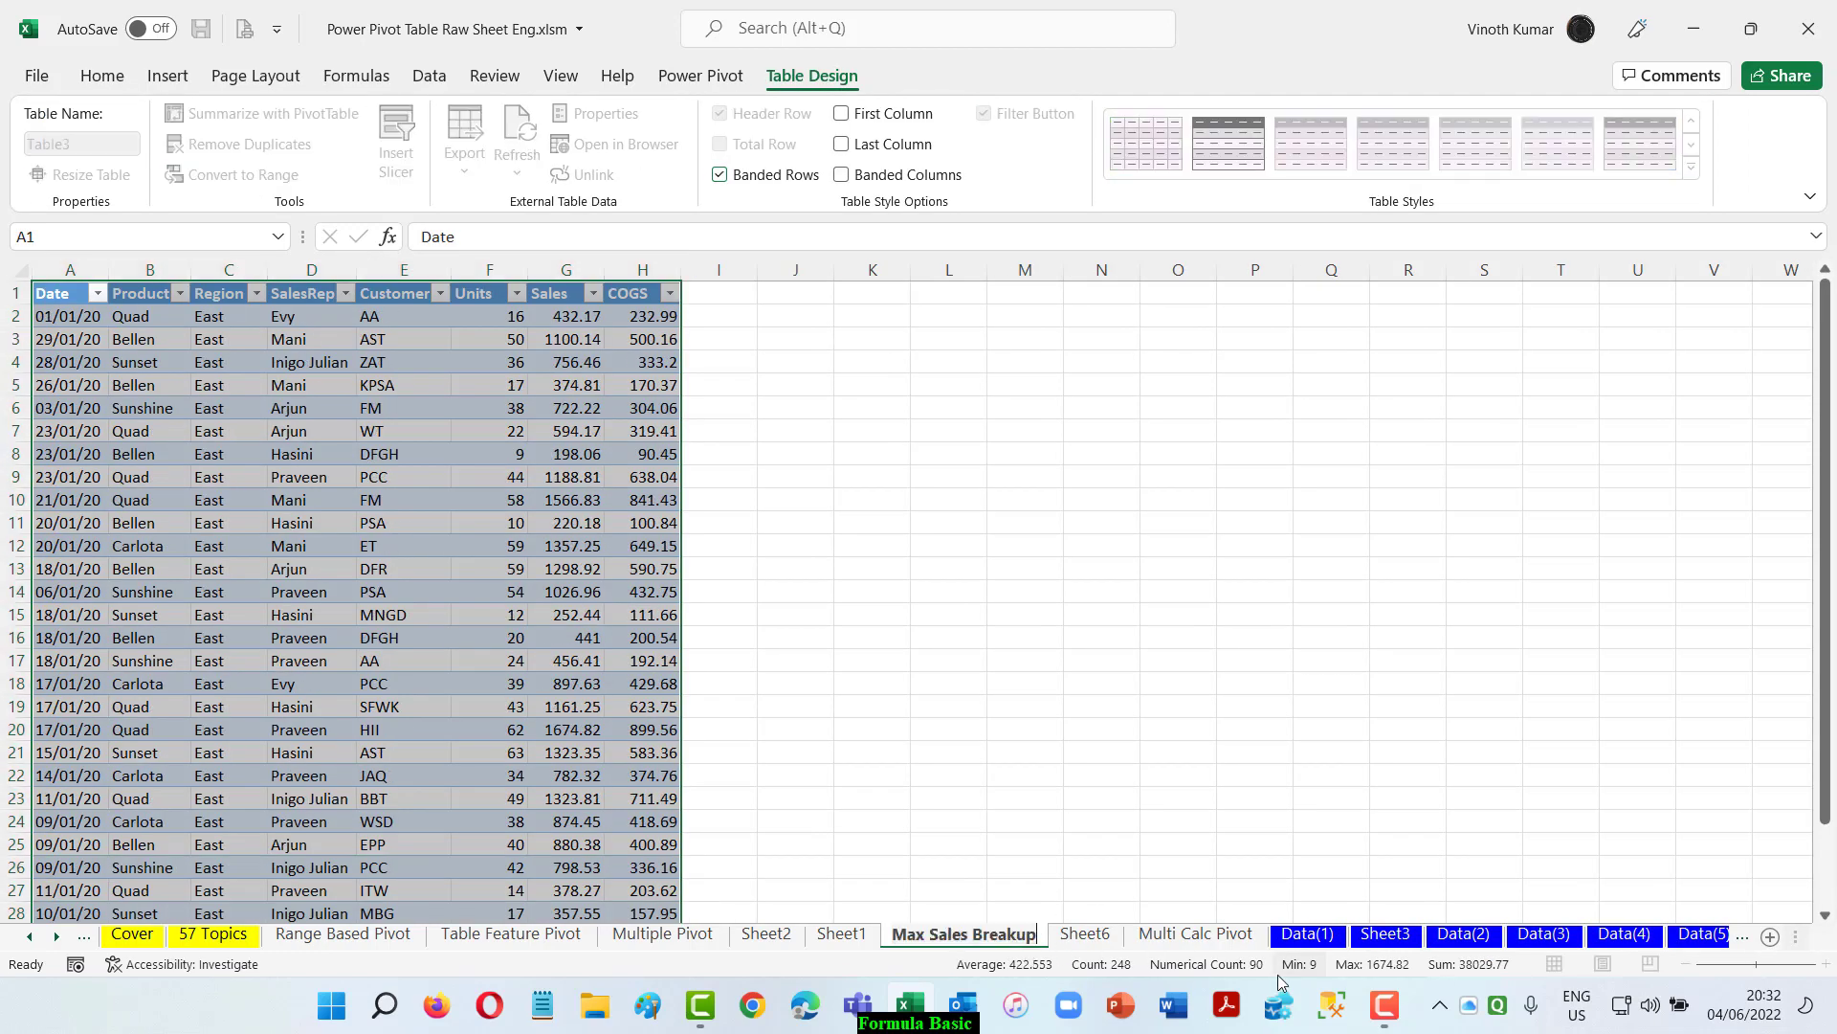
{"action": "type", "text": "East"}
{"action": "key", "text": "Return"}
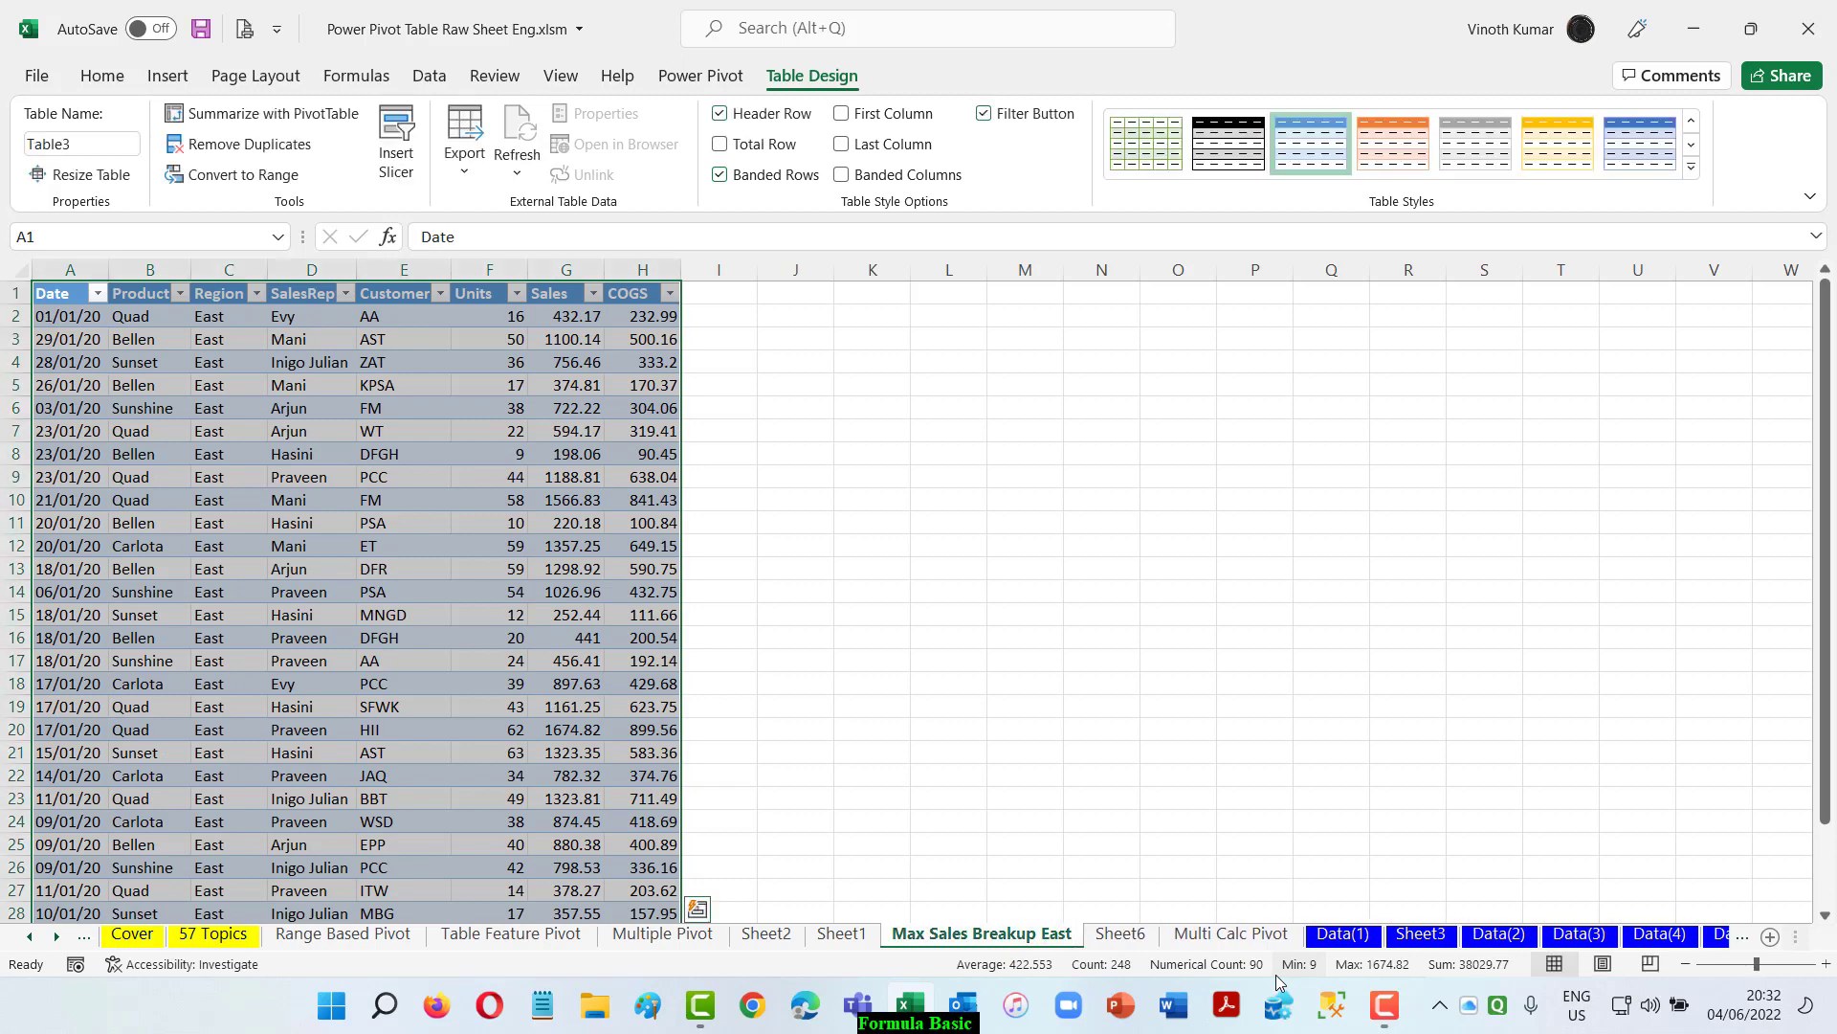
Step: Rename Sheet6, which holds the extracted North records, to Min Sales for North
{"action": "left_click", "coordinate": [1120, 934]}
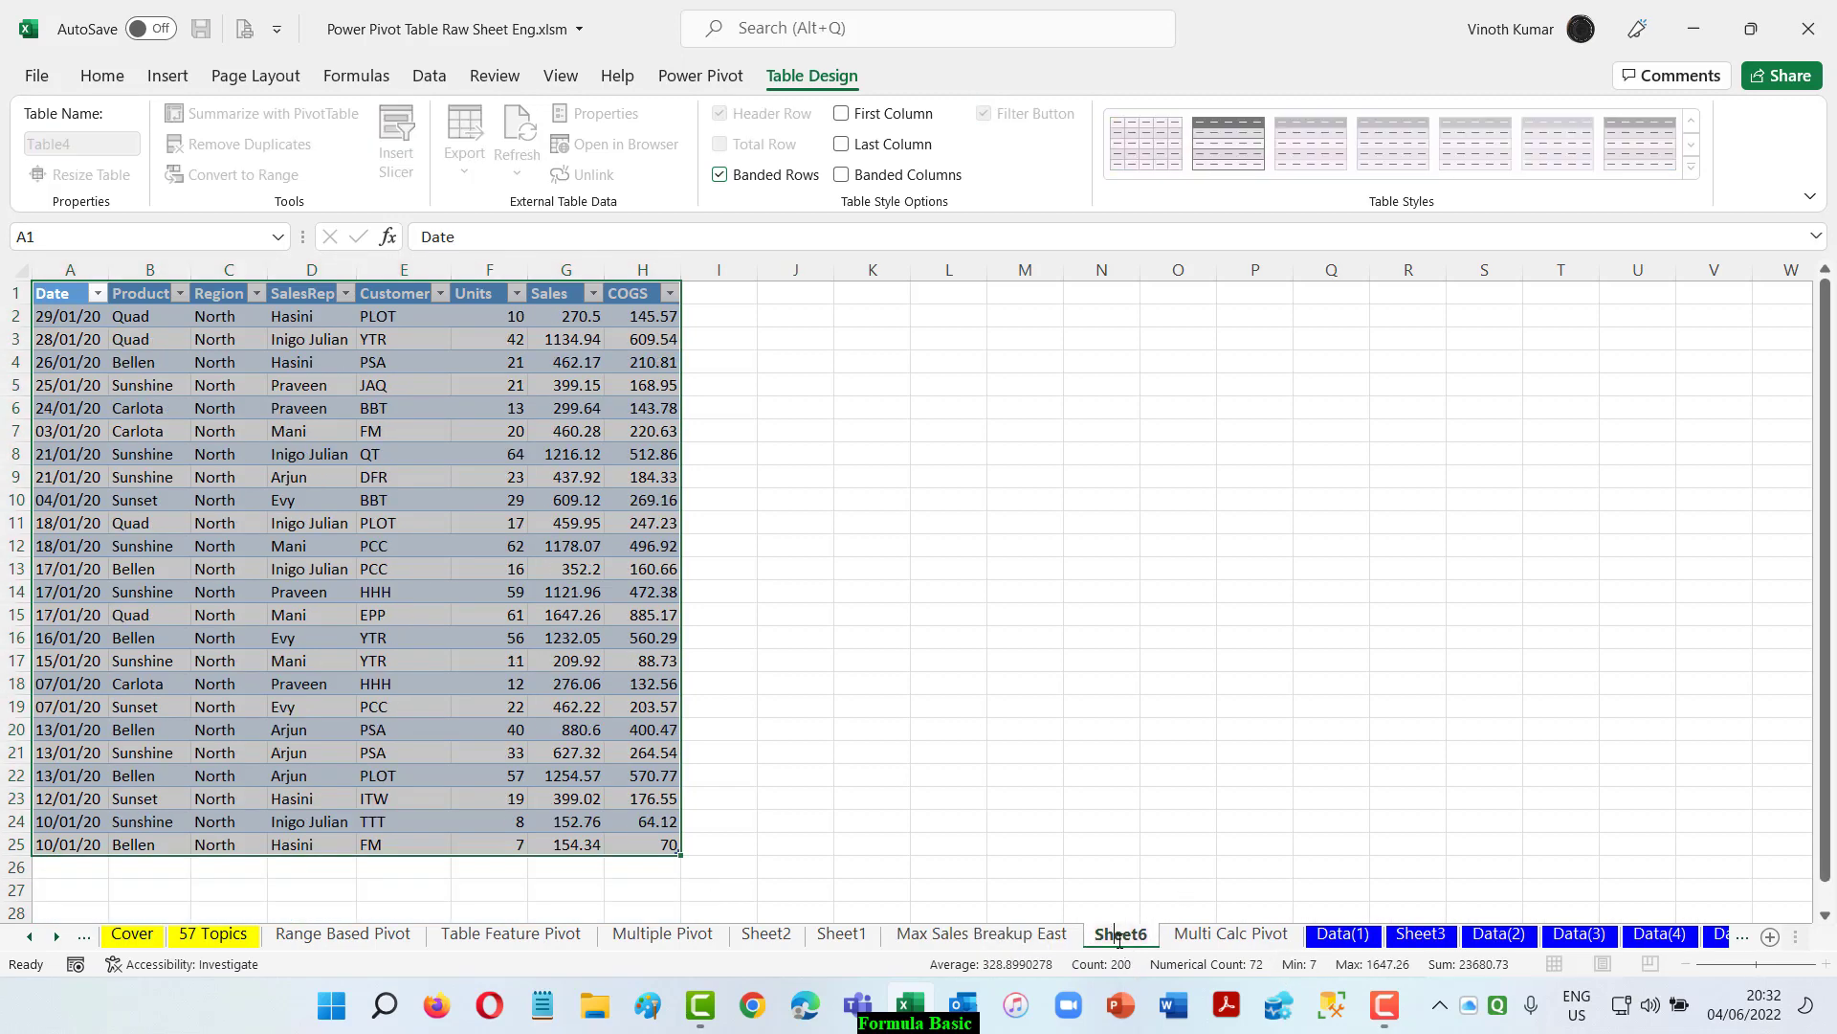
{"action": "double_click", "coordinate": [1120, 934]}
{"action": "key", "text": "BackSpace"}
{"action": "type", "text": "M"}
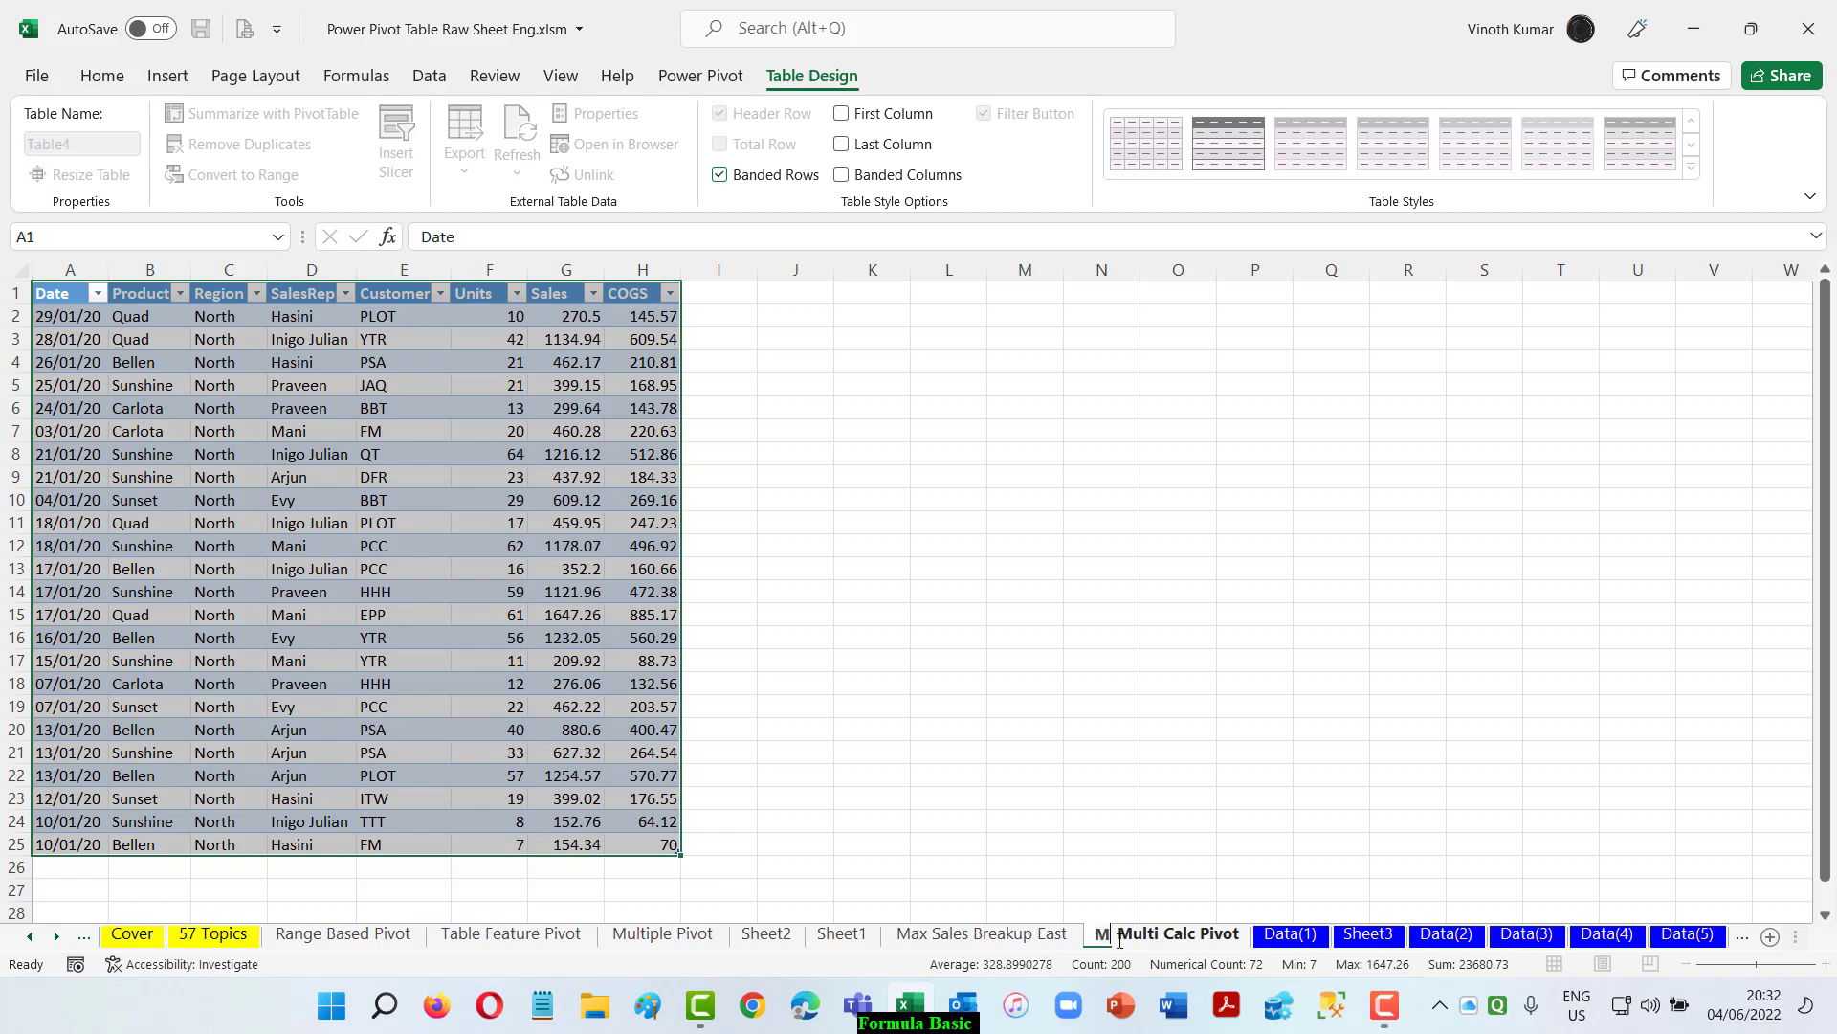
{"action": "type", "text": "in Sales for"}
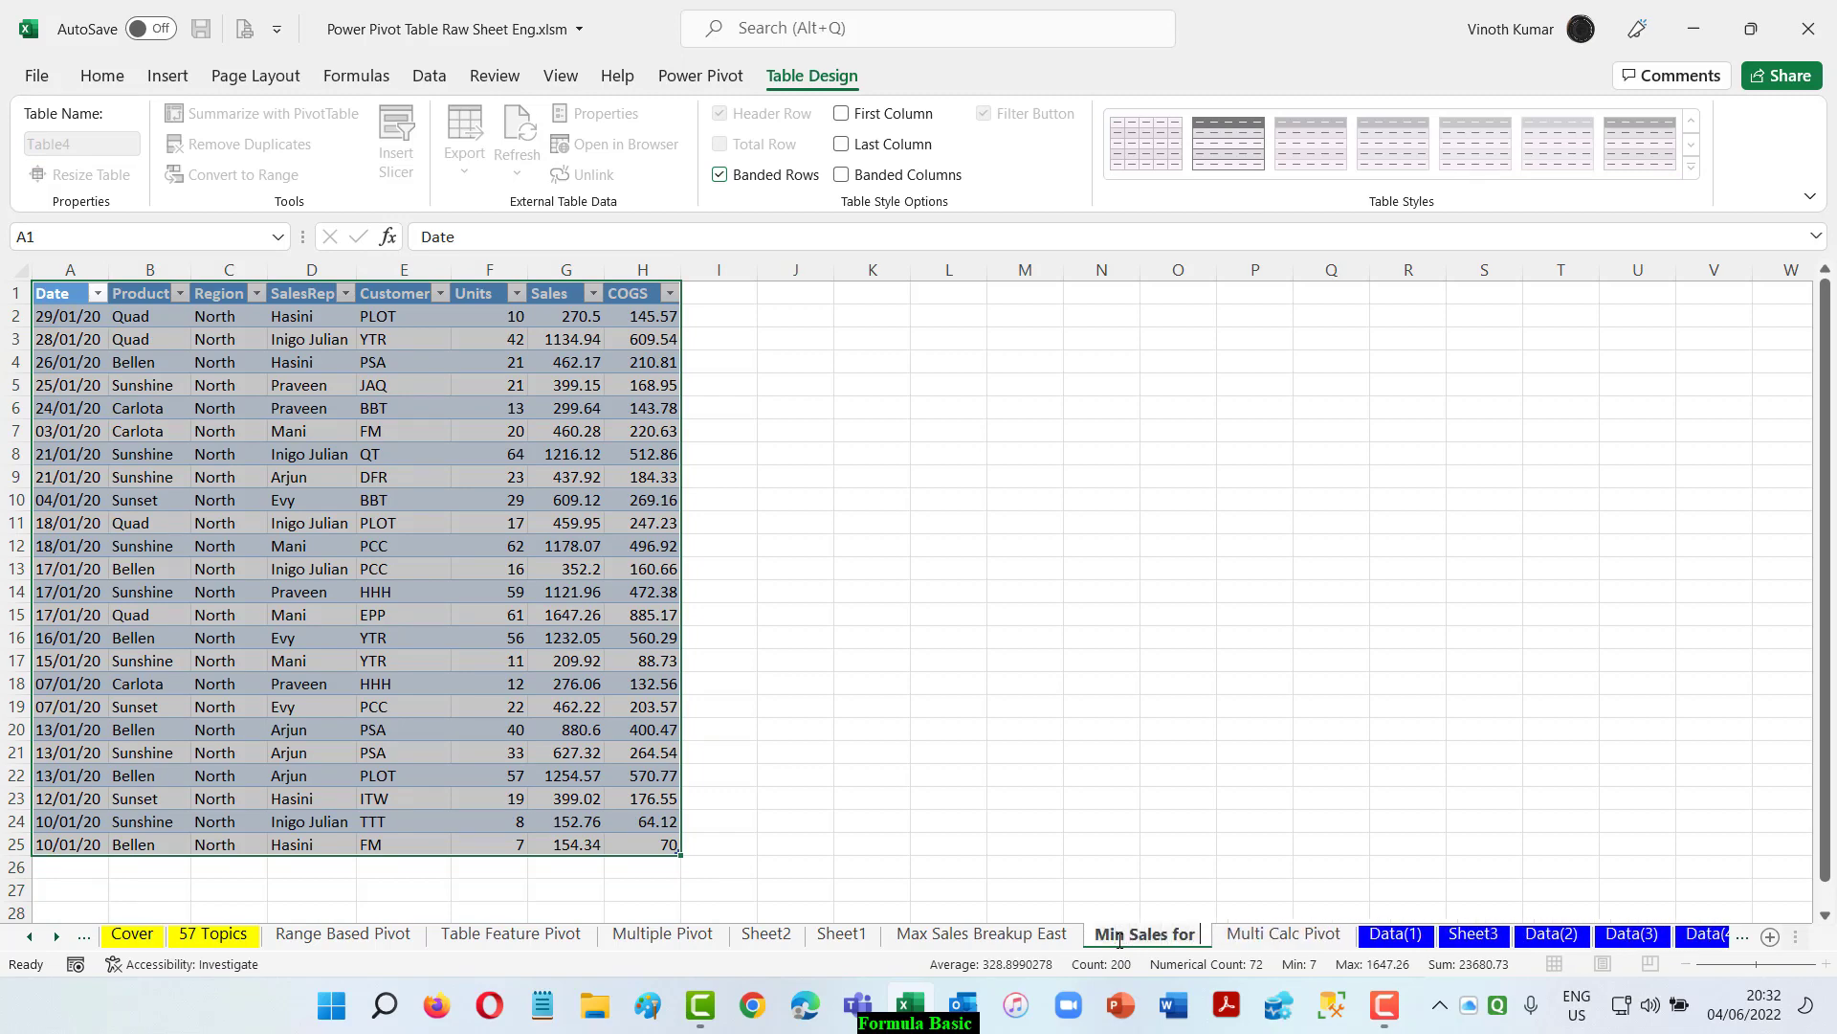
{"action": "type", "text": " North"}
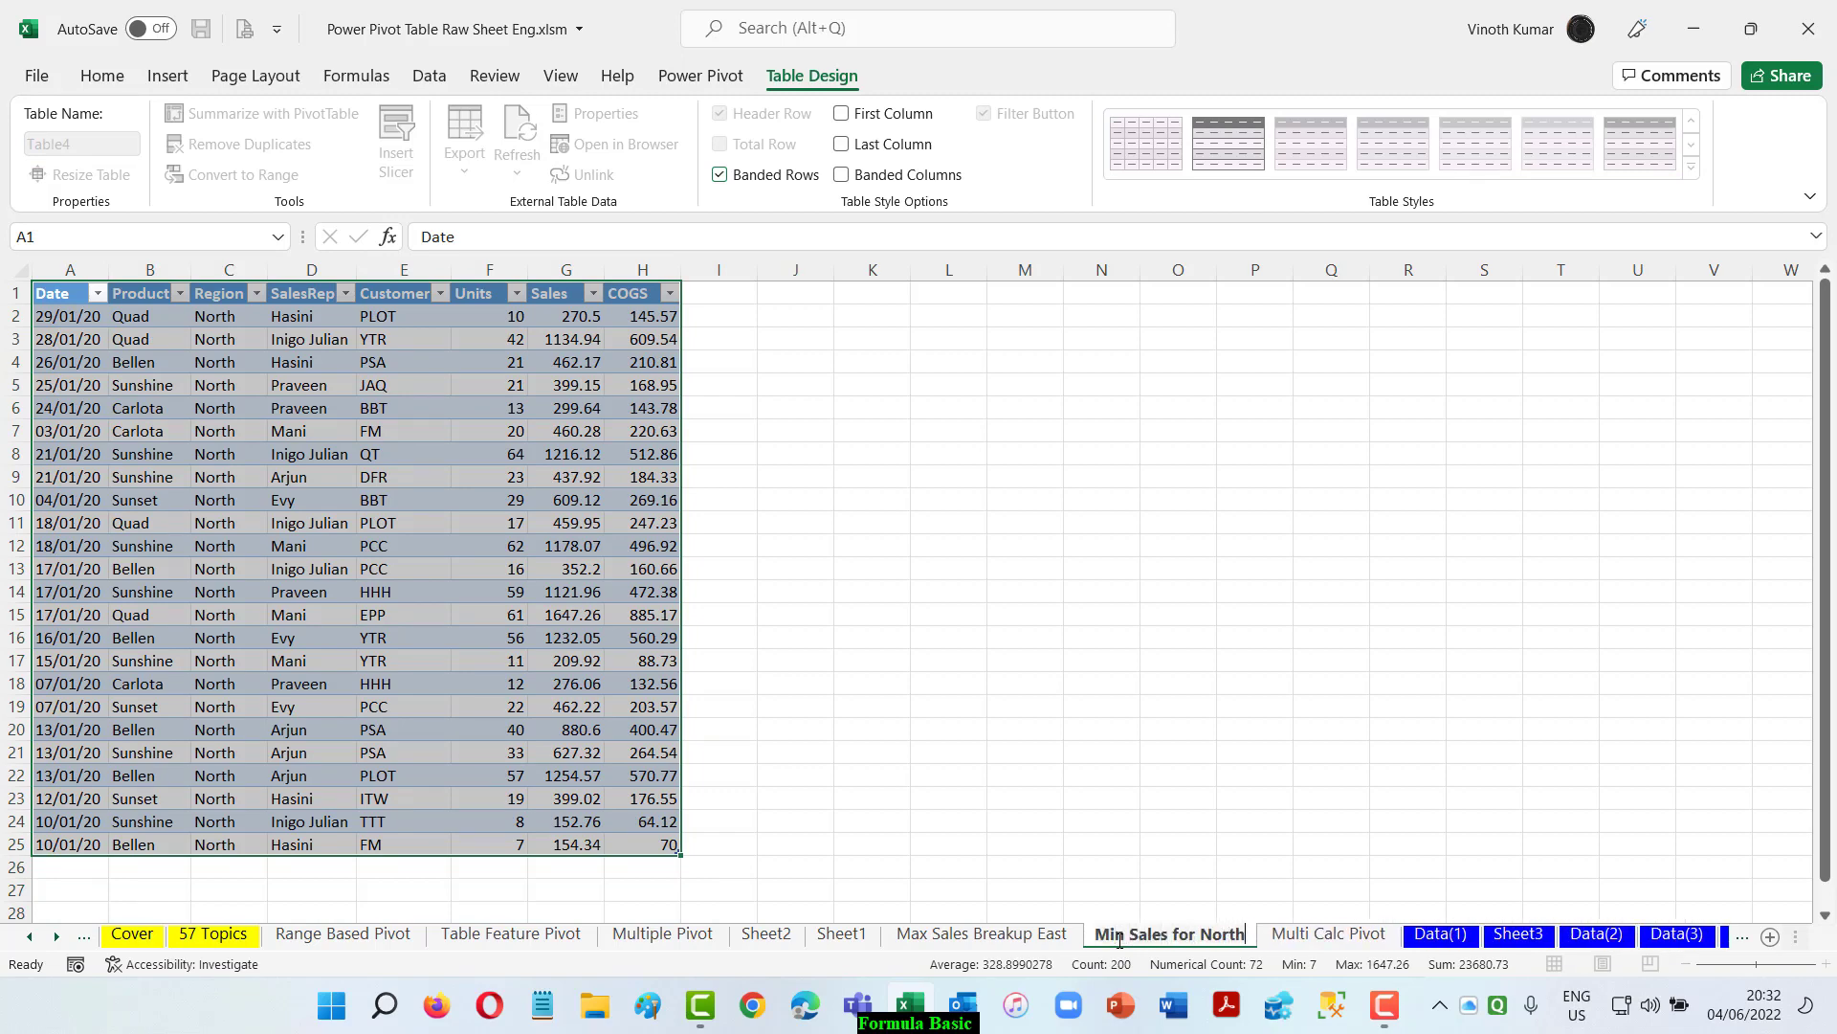
{"action": "key", "text": "Return"}
Step: Extract the source records behind East's Count value in the Multi Calc Pivot report to a new sheet and look through them
{"action": "left_click", "coordinate": [1332, 935]}
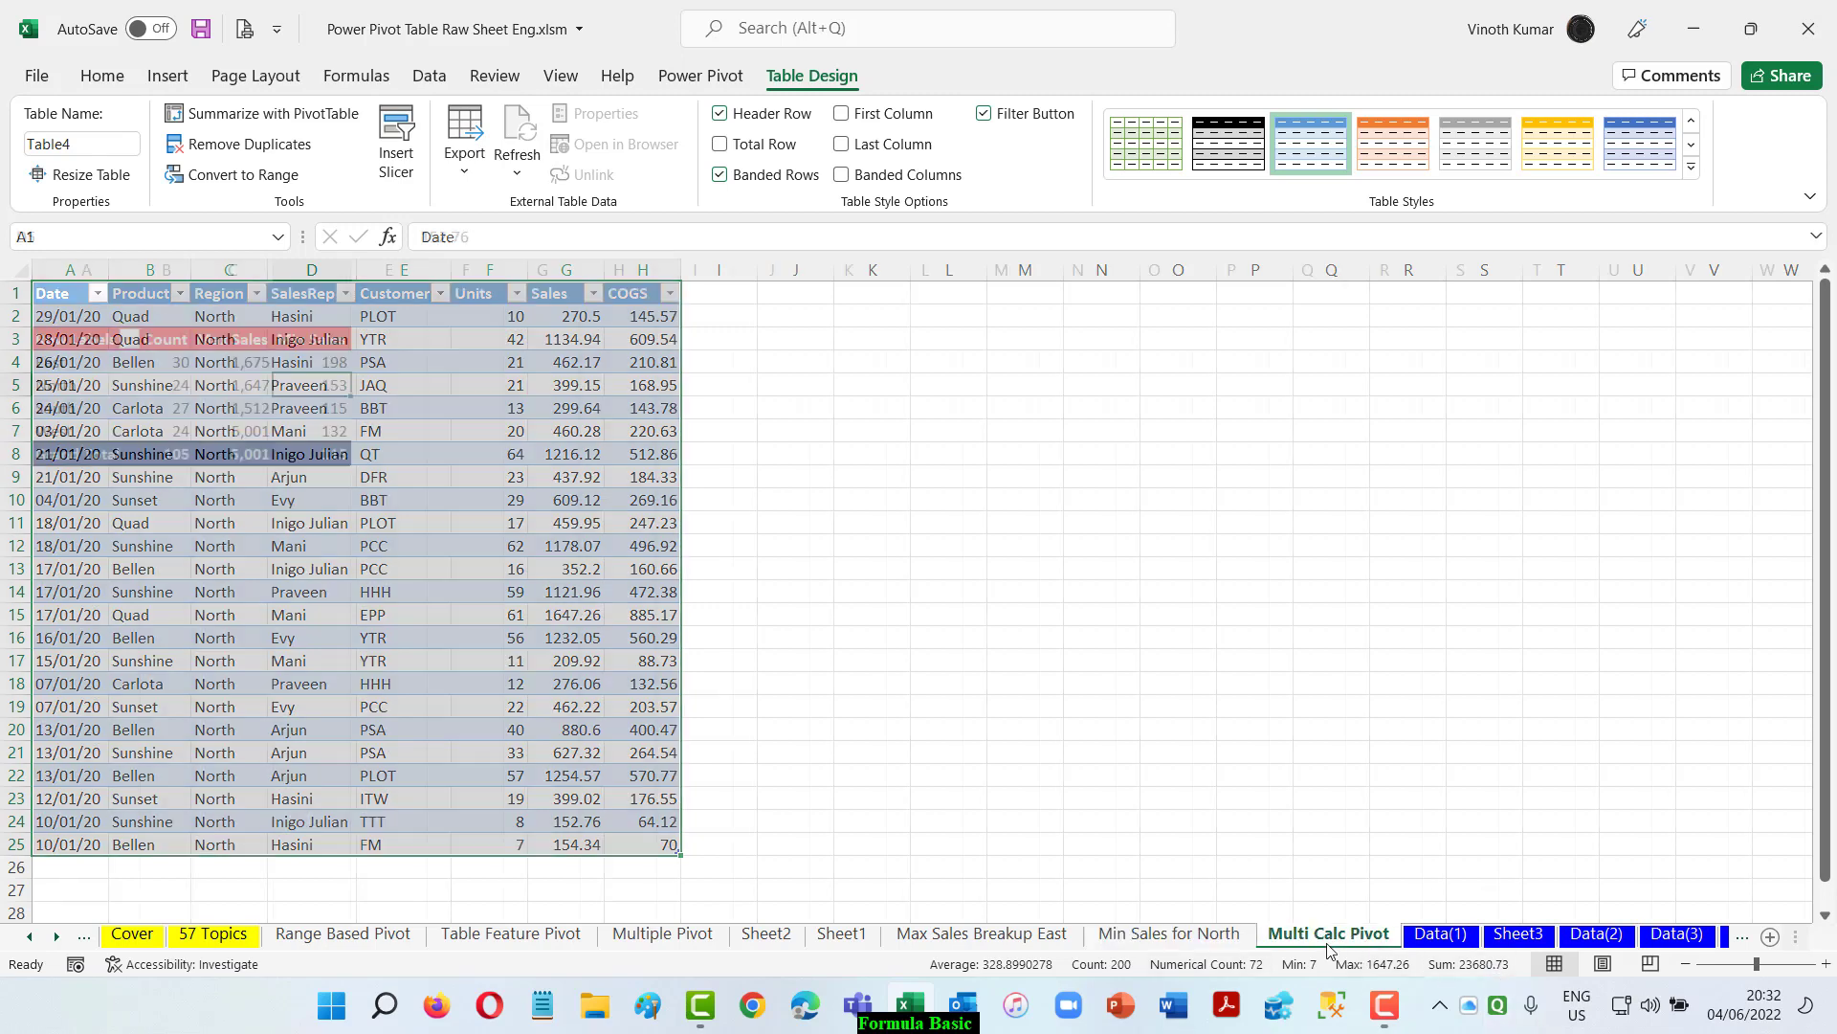
{"action": "double_click", "coordinate": [170, 366]}
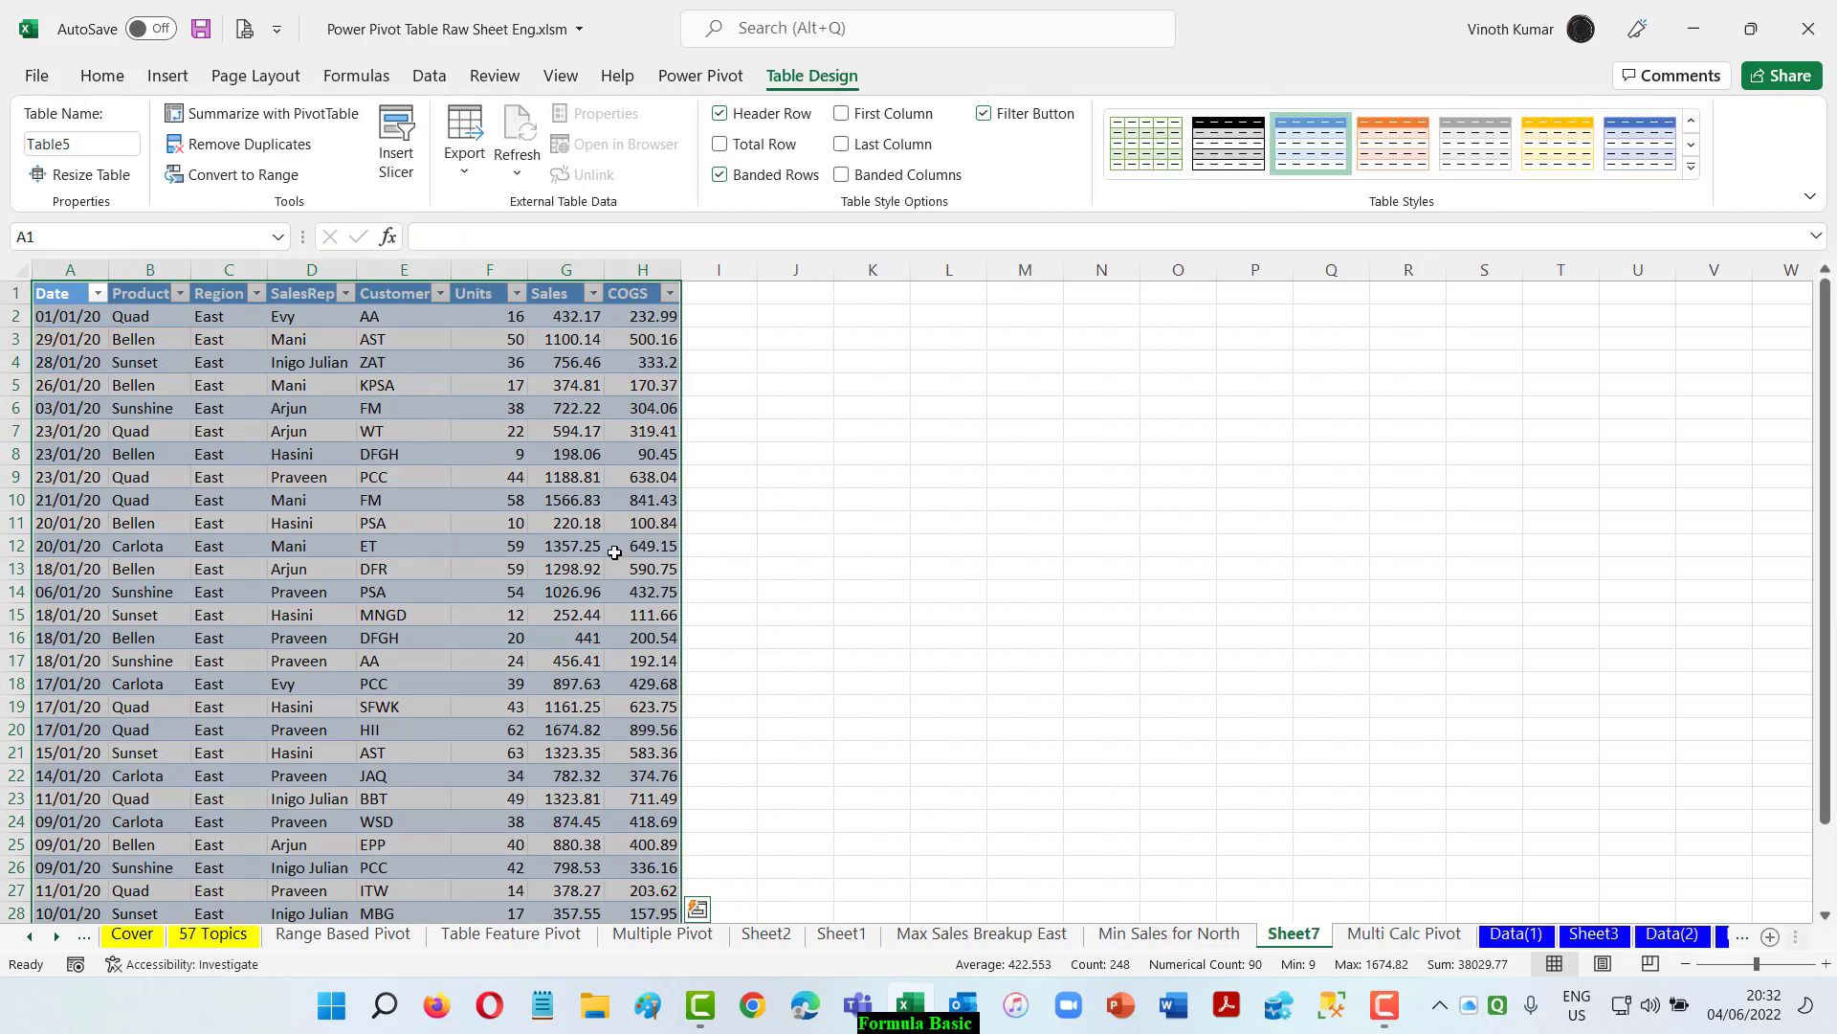
{"action": "scroll", "coordinate": [614, 552], "scroll_direction": "down", "scroll_amount": 5}
{"action": "scroll", "coordinate": [615, 553], "scroll_direction": "up", "scroll_amount": 5}
Step: Rename Sheet7, which holds the records behind East's count, to Count Sales of East
{"action": "double_click", "coordinate": [1294, 934]}
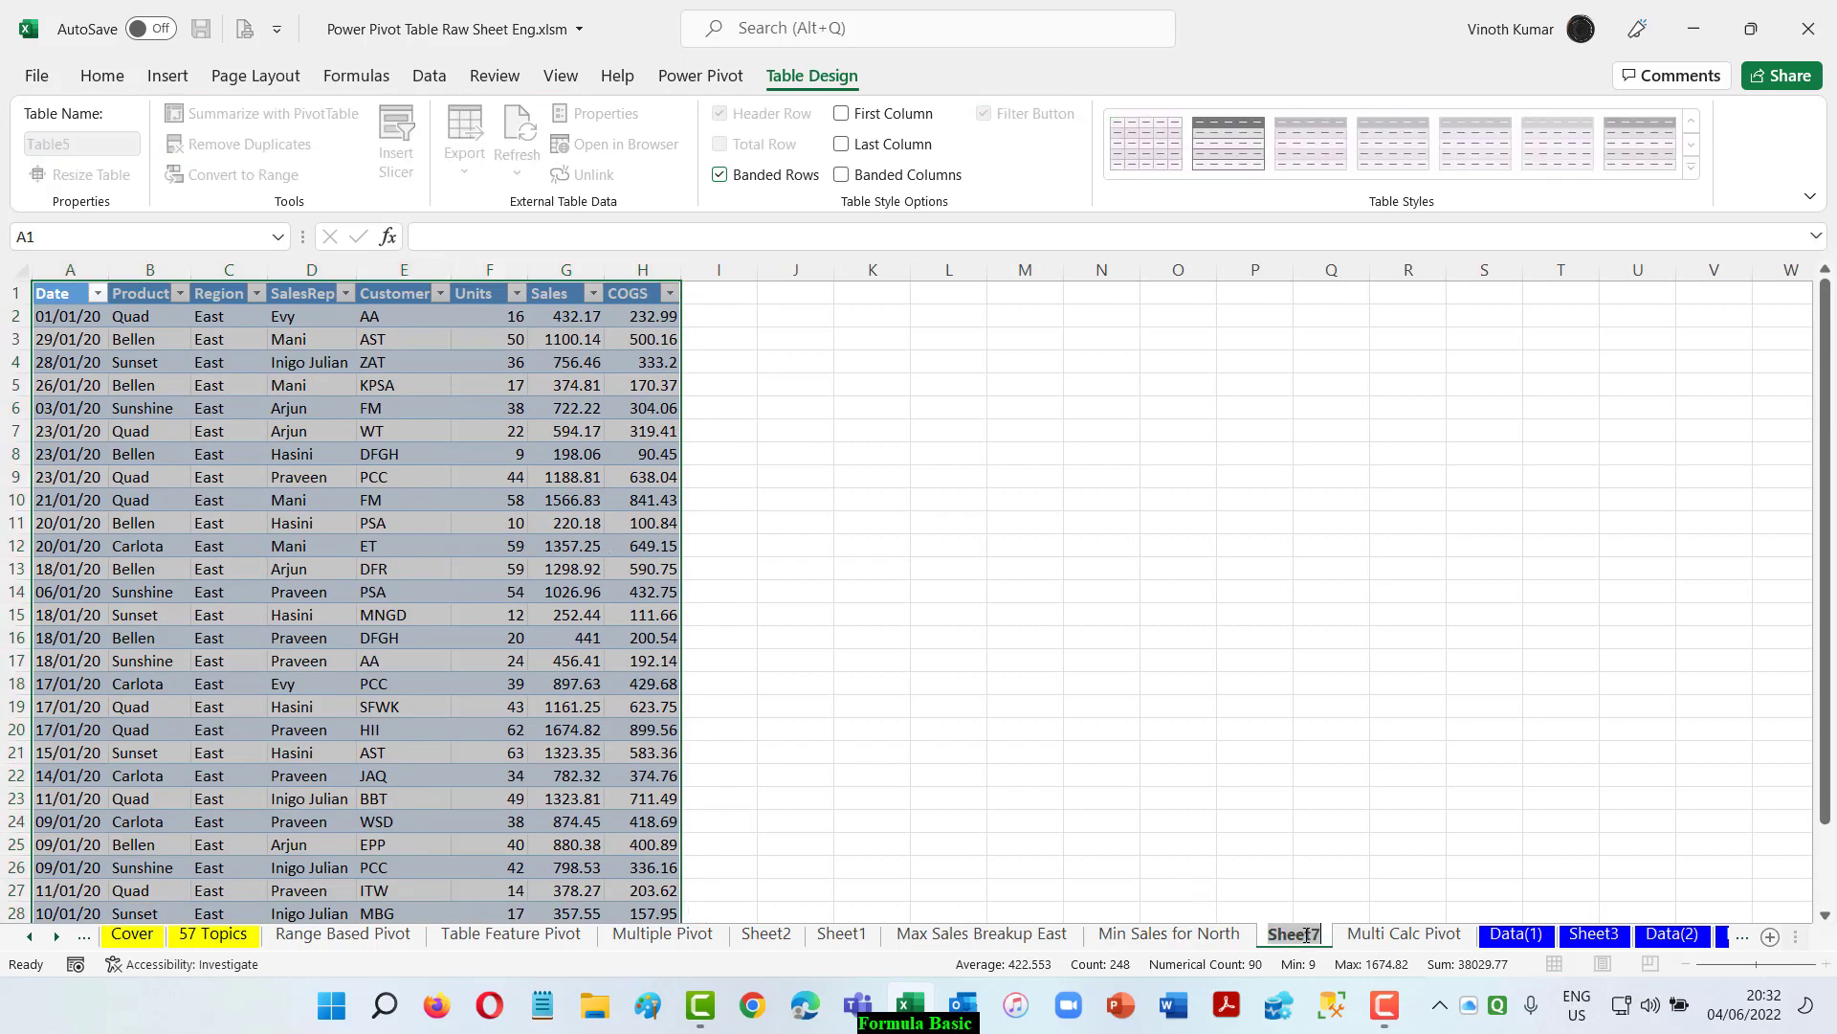
{"action": "type", "text": "Conunt"}
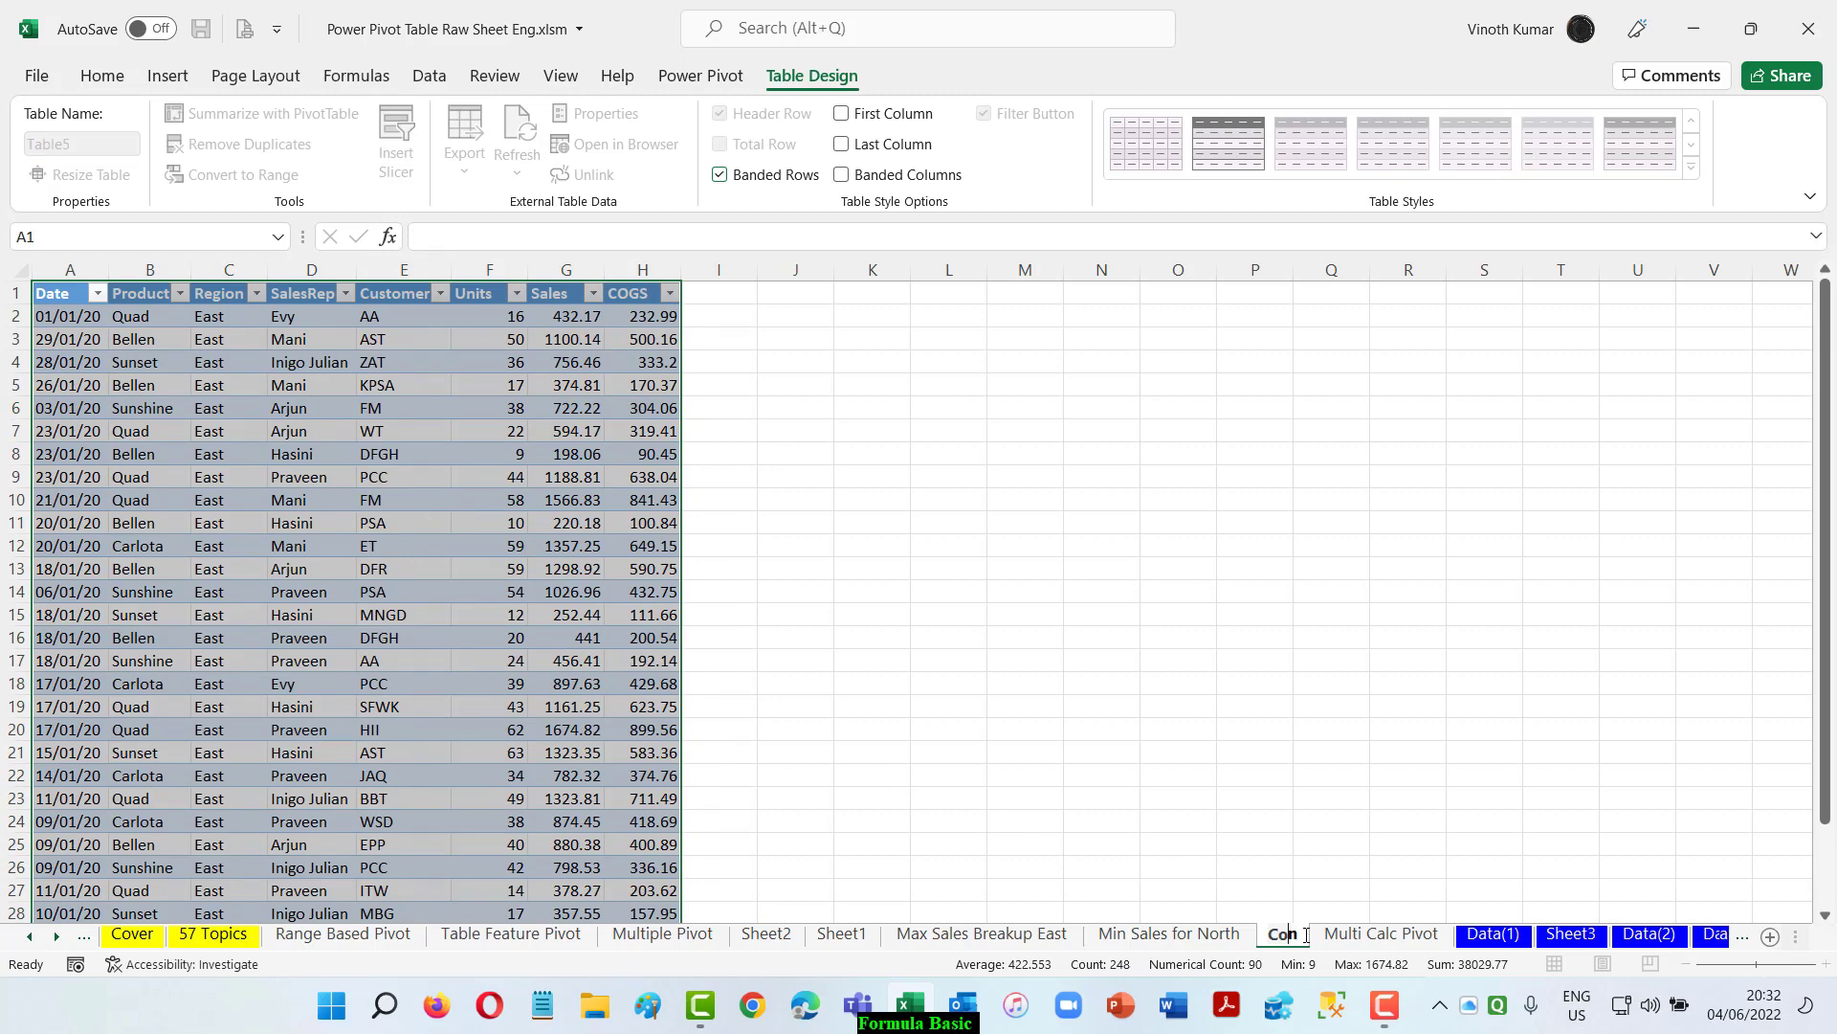
{"action": "type", "text": " Sale"}
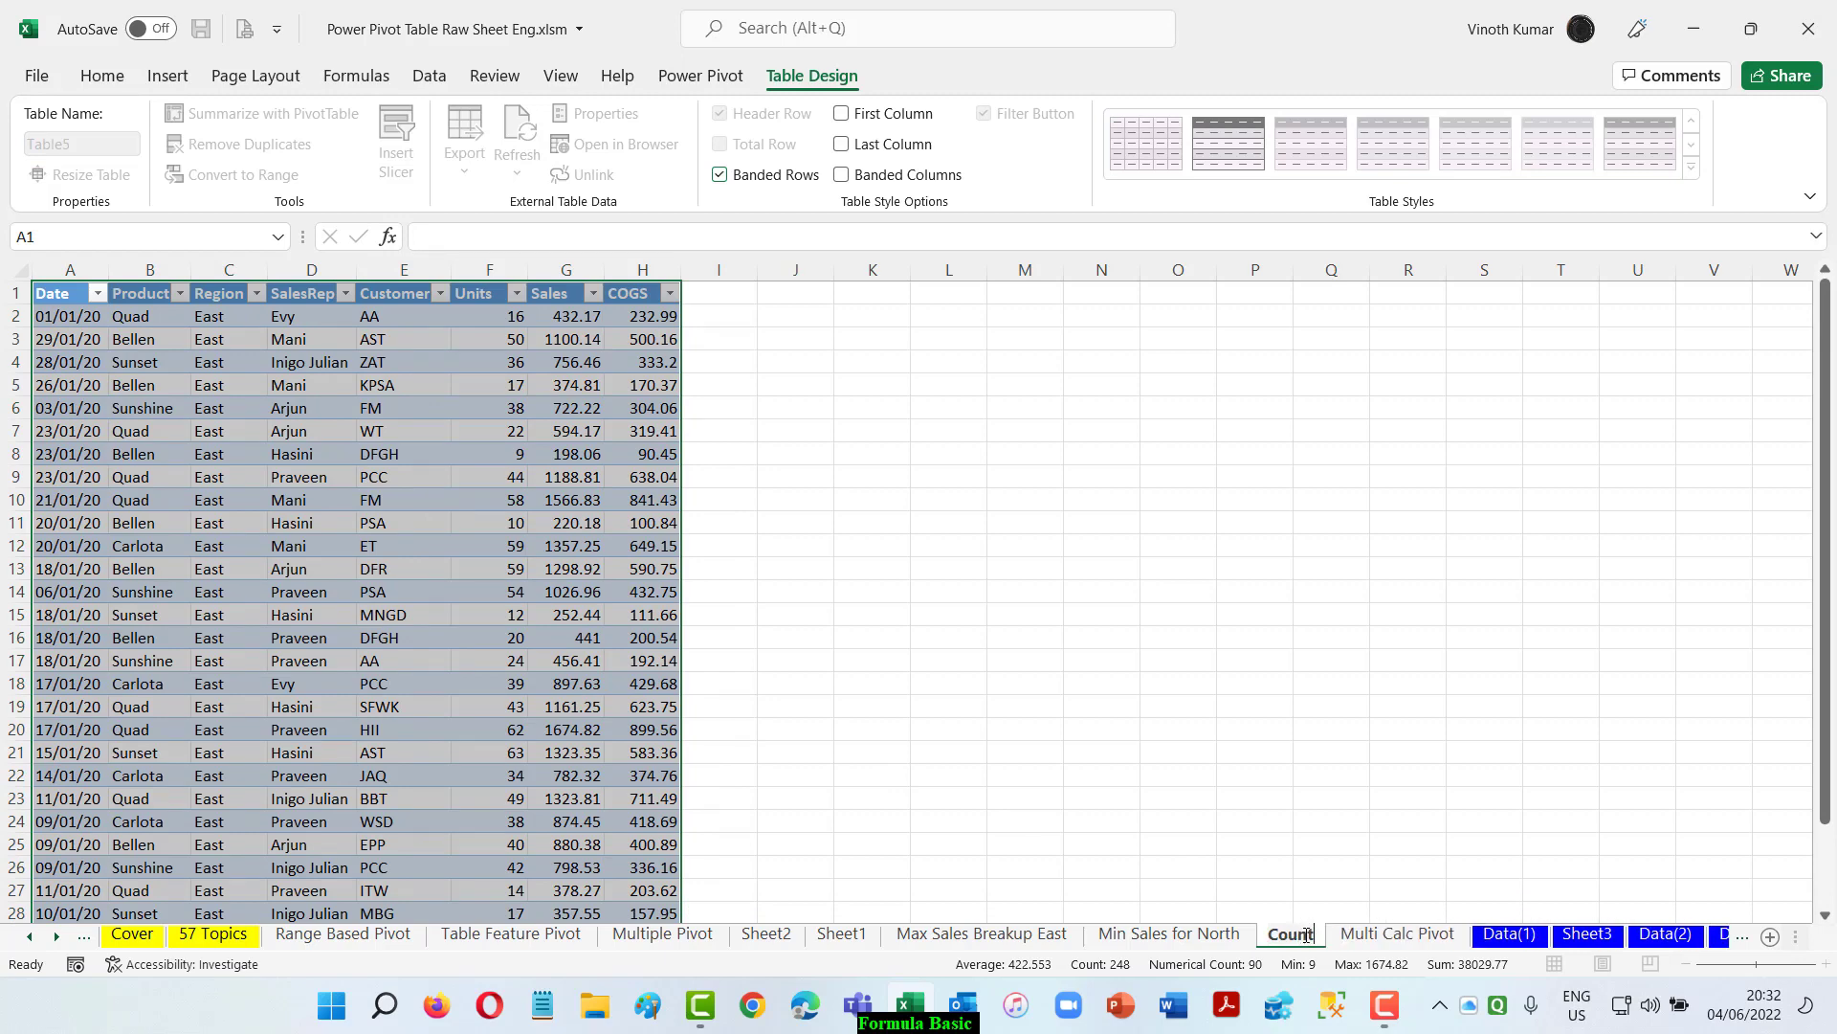
{"action": "type", "text": "s"}
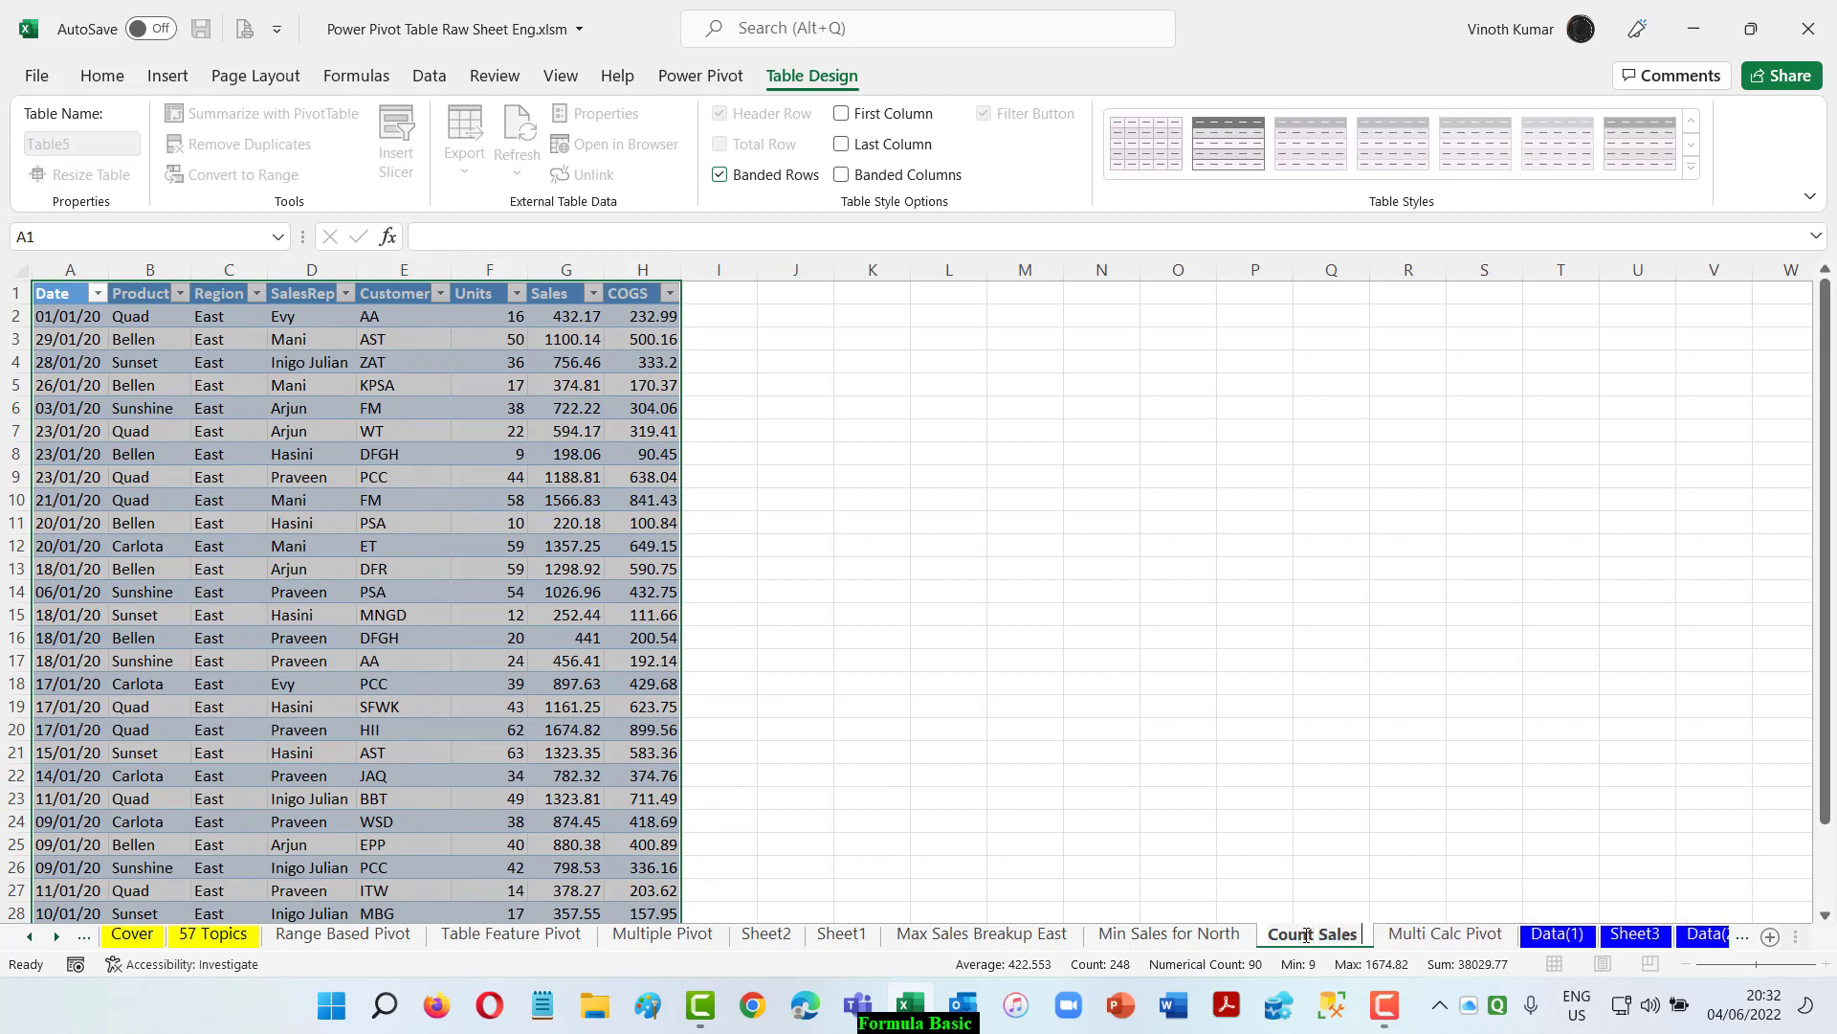
{"action": "type", "text": " of East"}
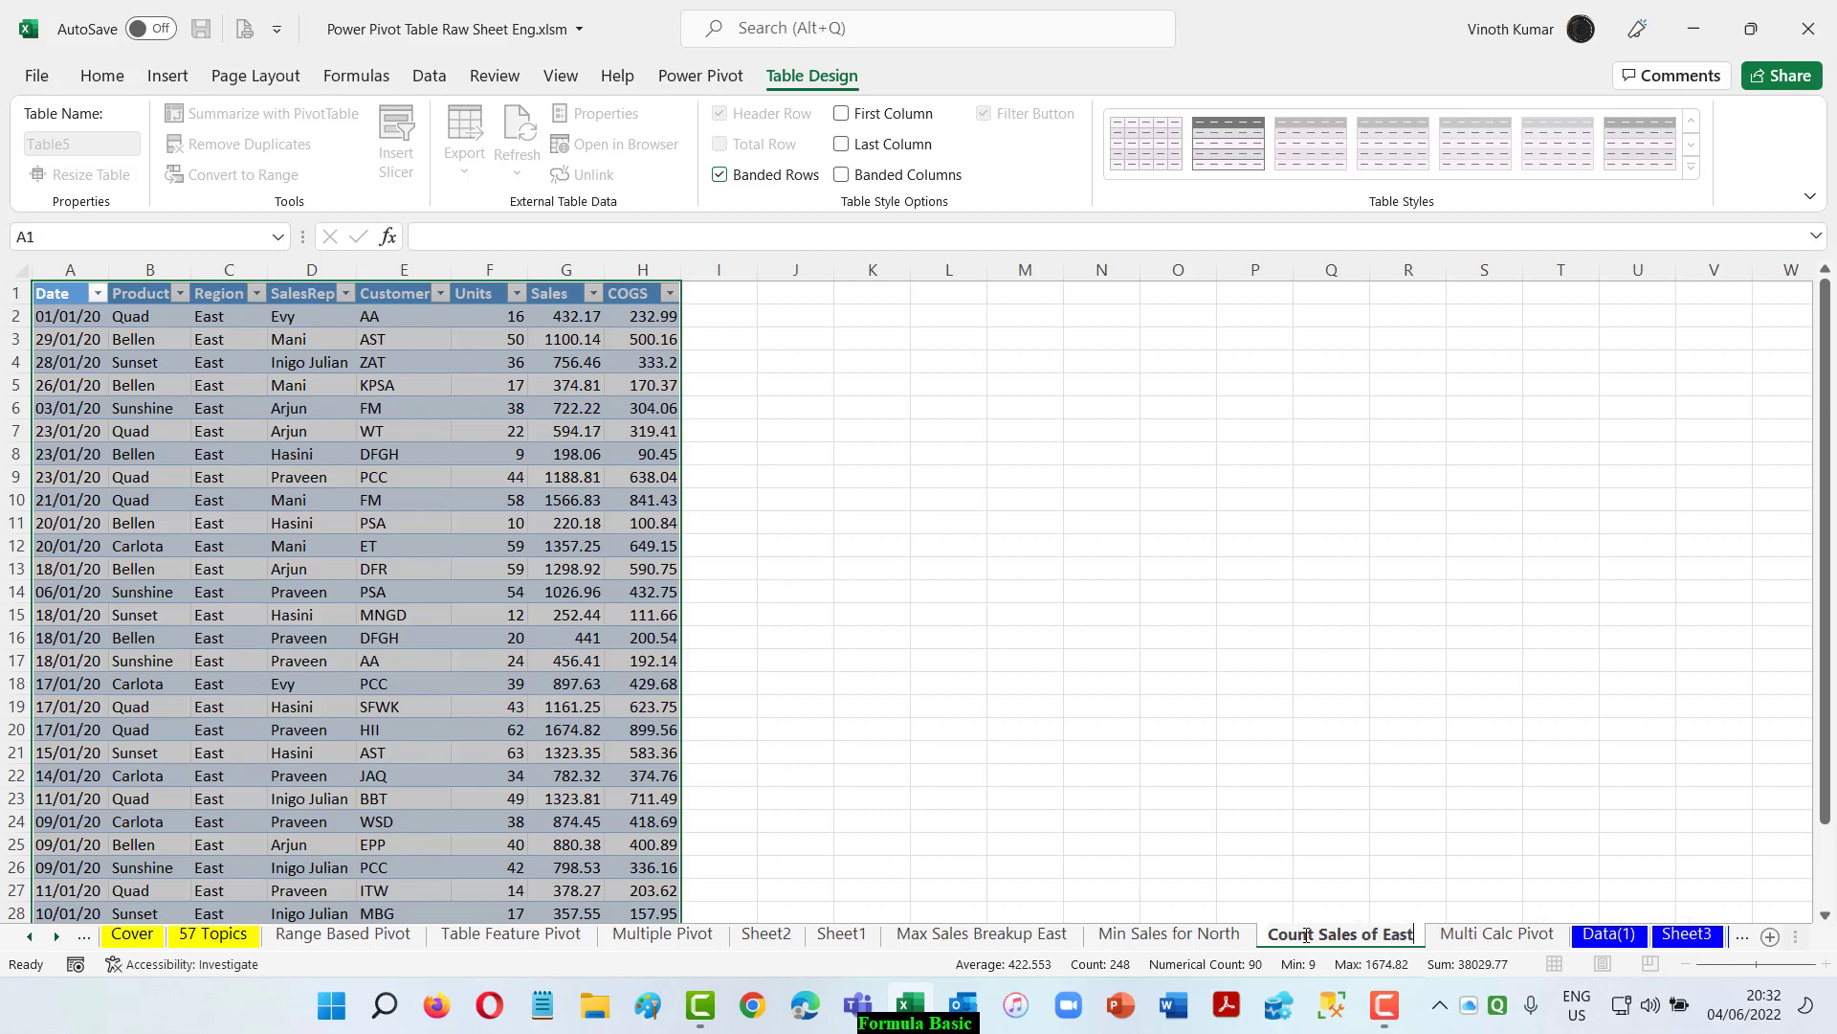
{"action": "key", "text": "Return"}
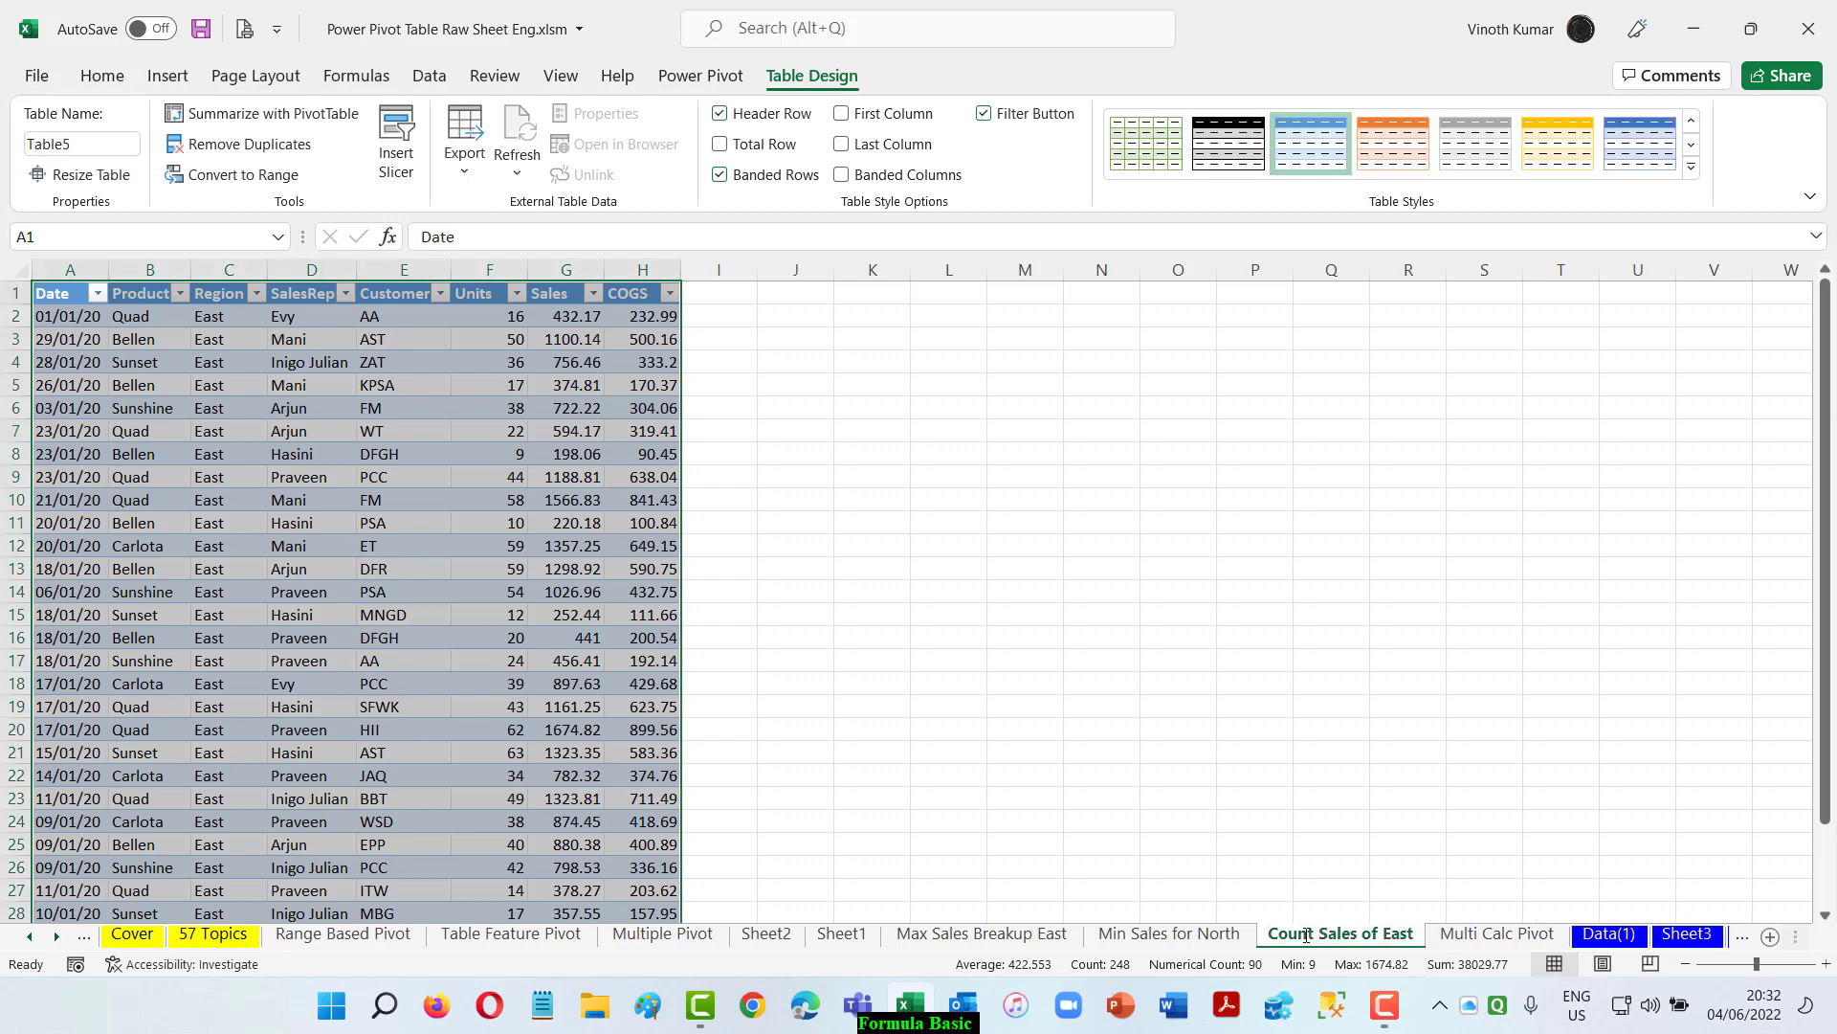
Step: Review the data extraction topic on the 57 Topics sheet, and view the Table Feature Pivot and Range Based Pivot sheets
{"action": "left_click", "coordinate": [1478, 935]}
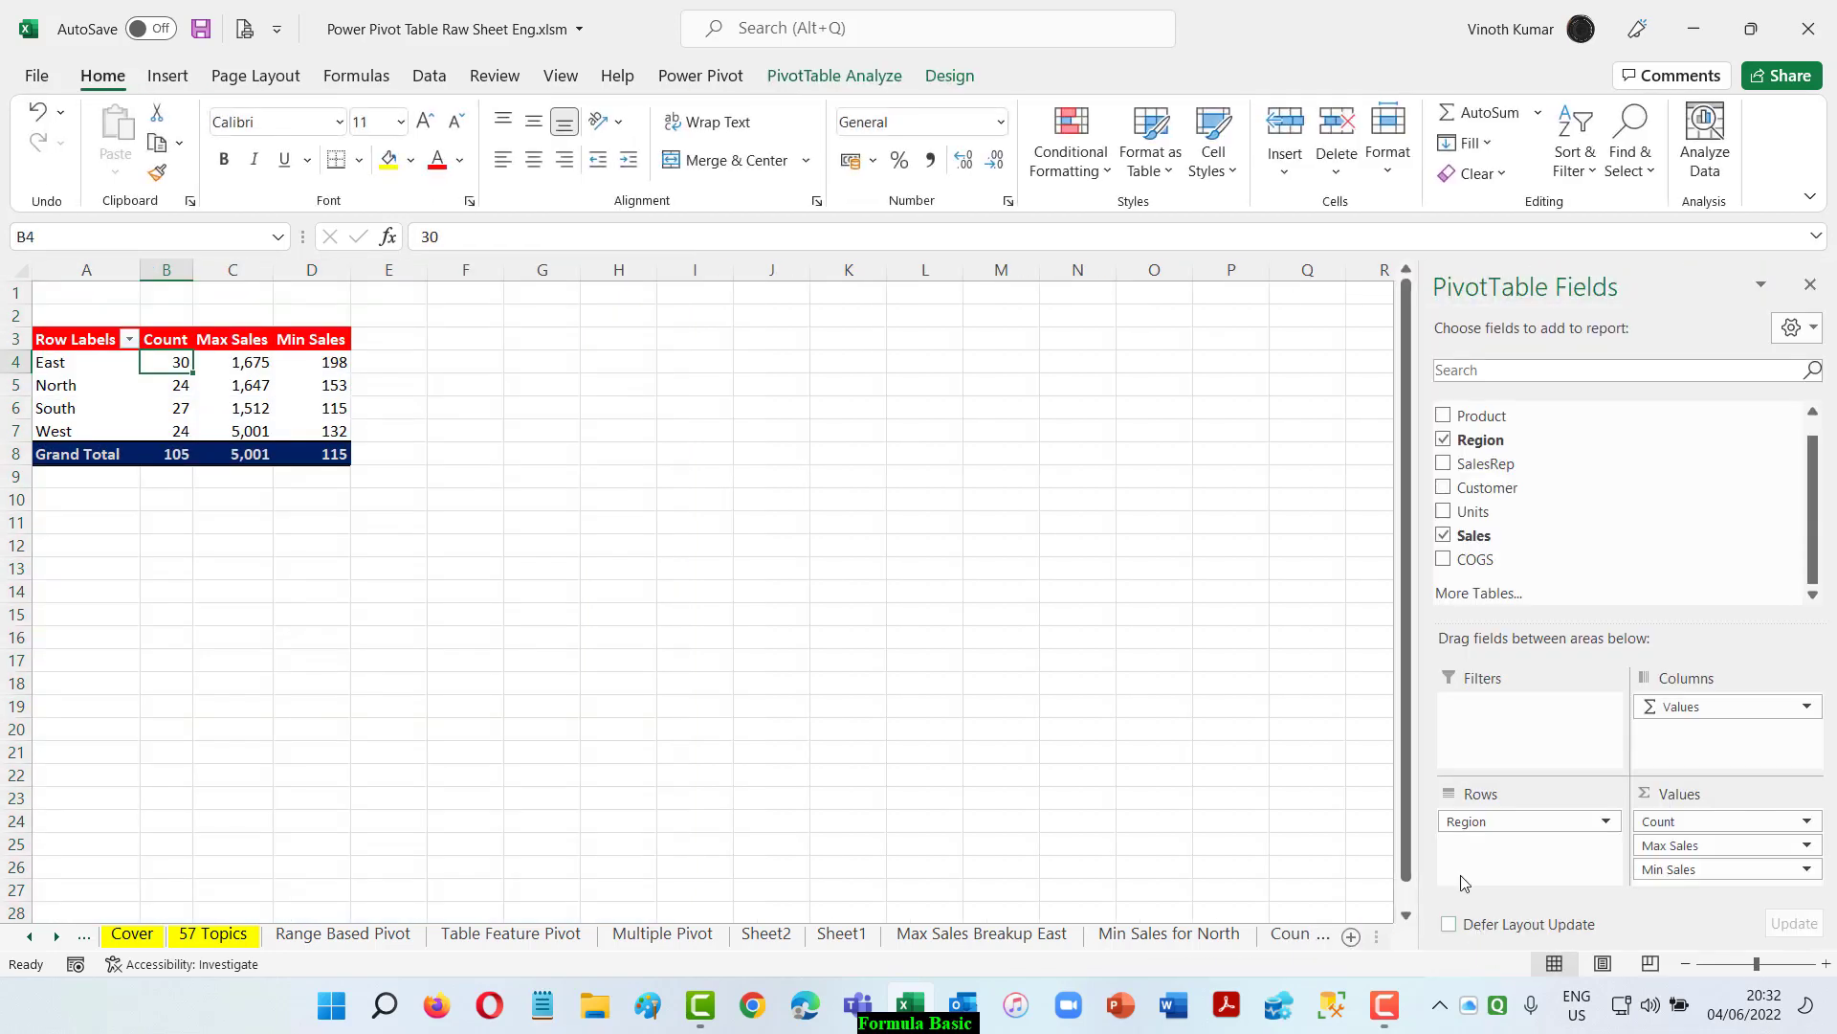
{"action": "left_click", "coordinate": [213, 935]}
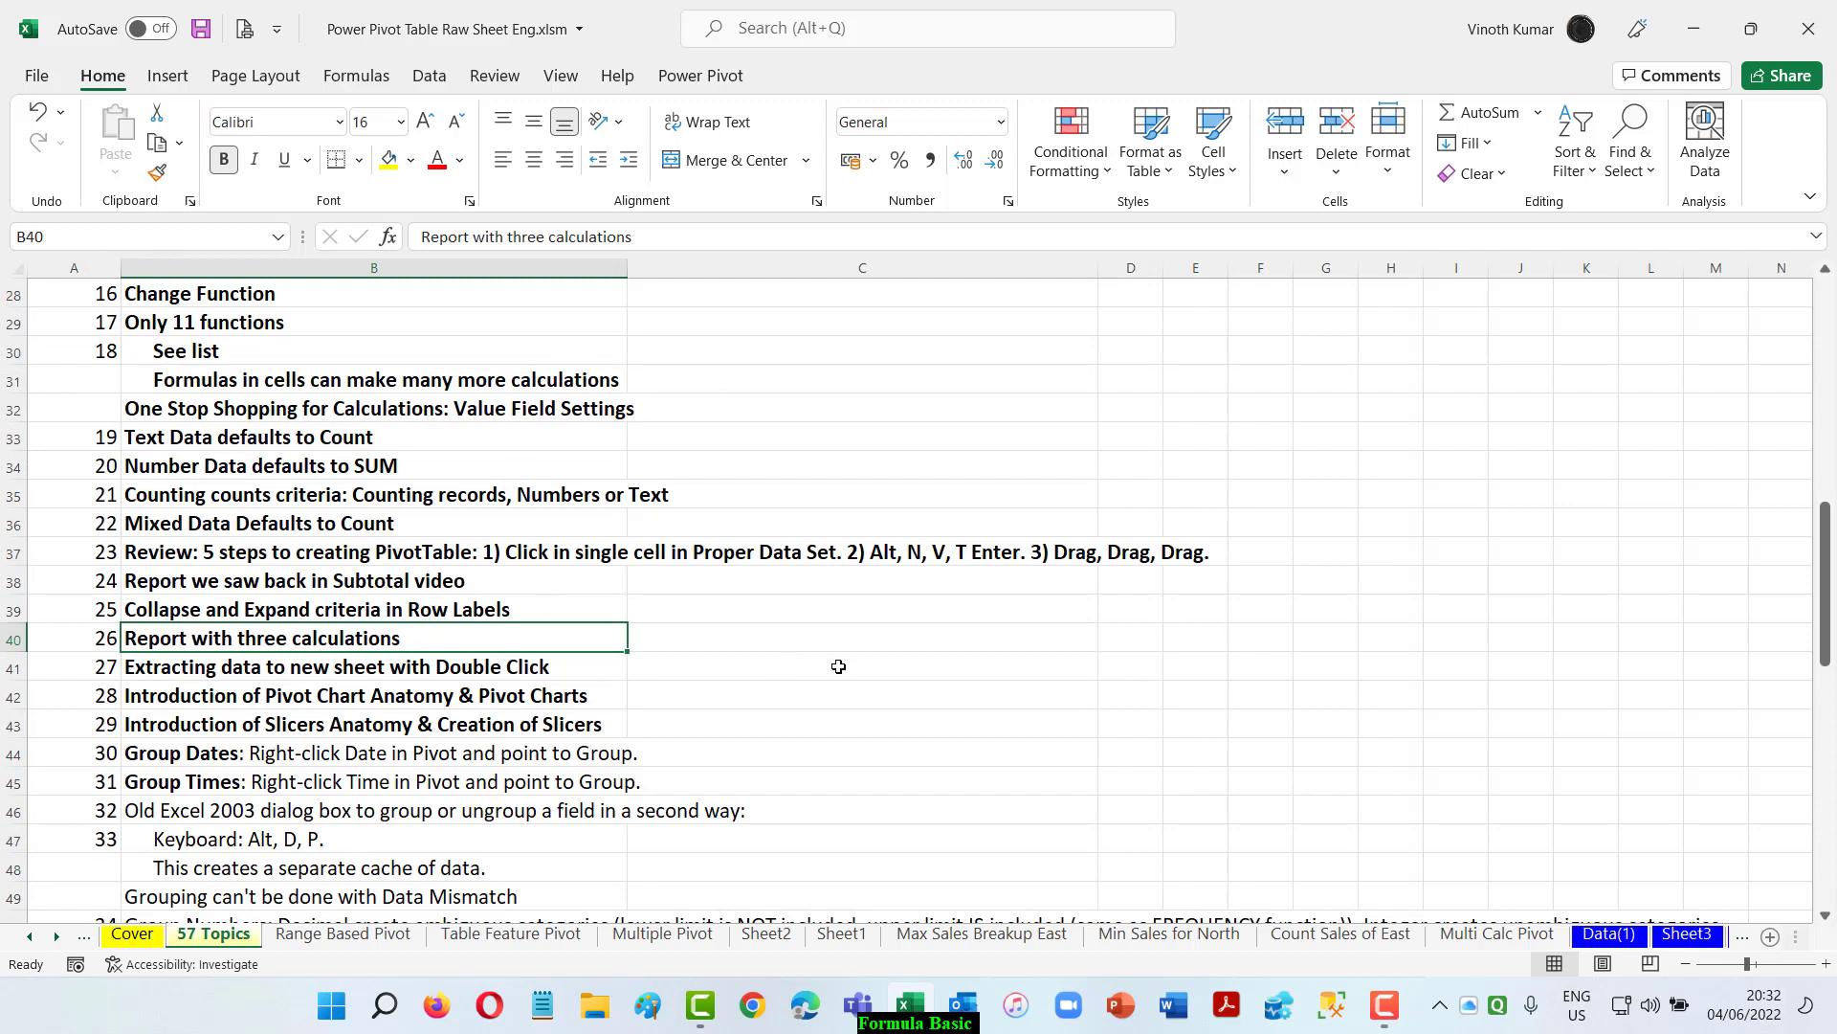
{"action": "left_click", "coordinate": [179, 676]}
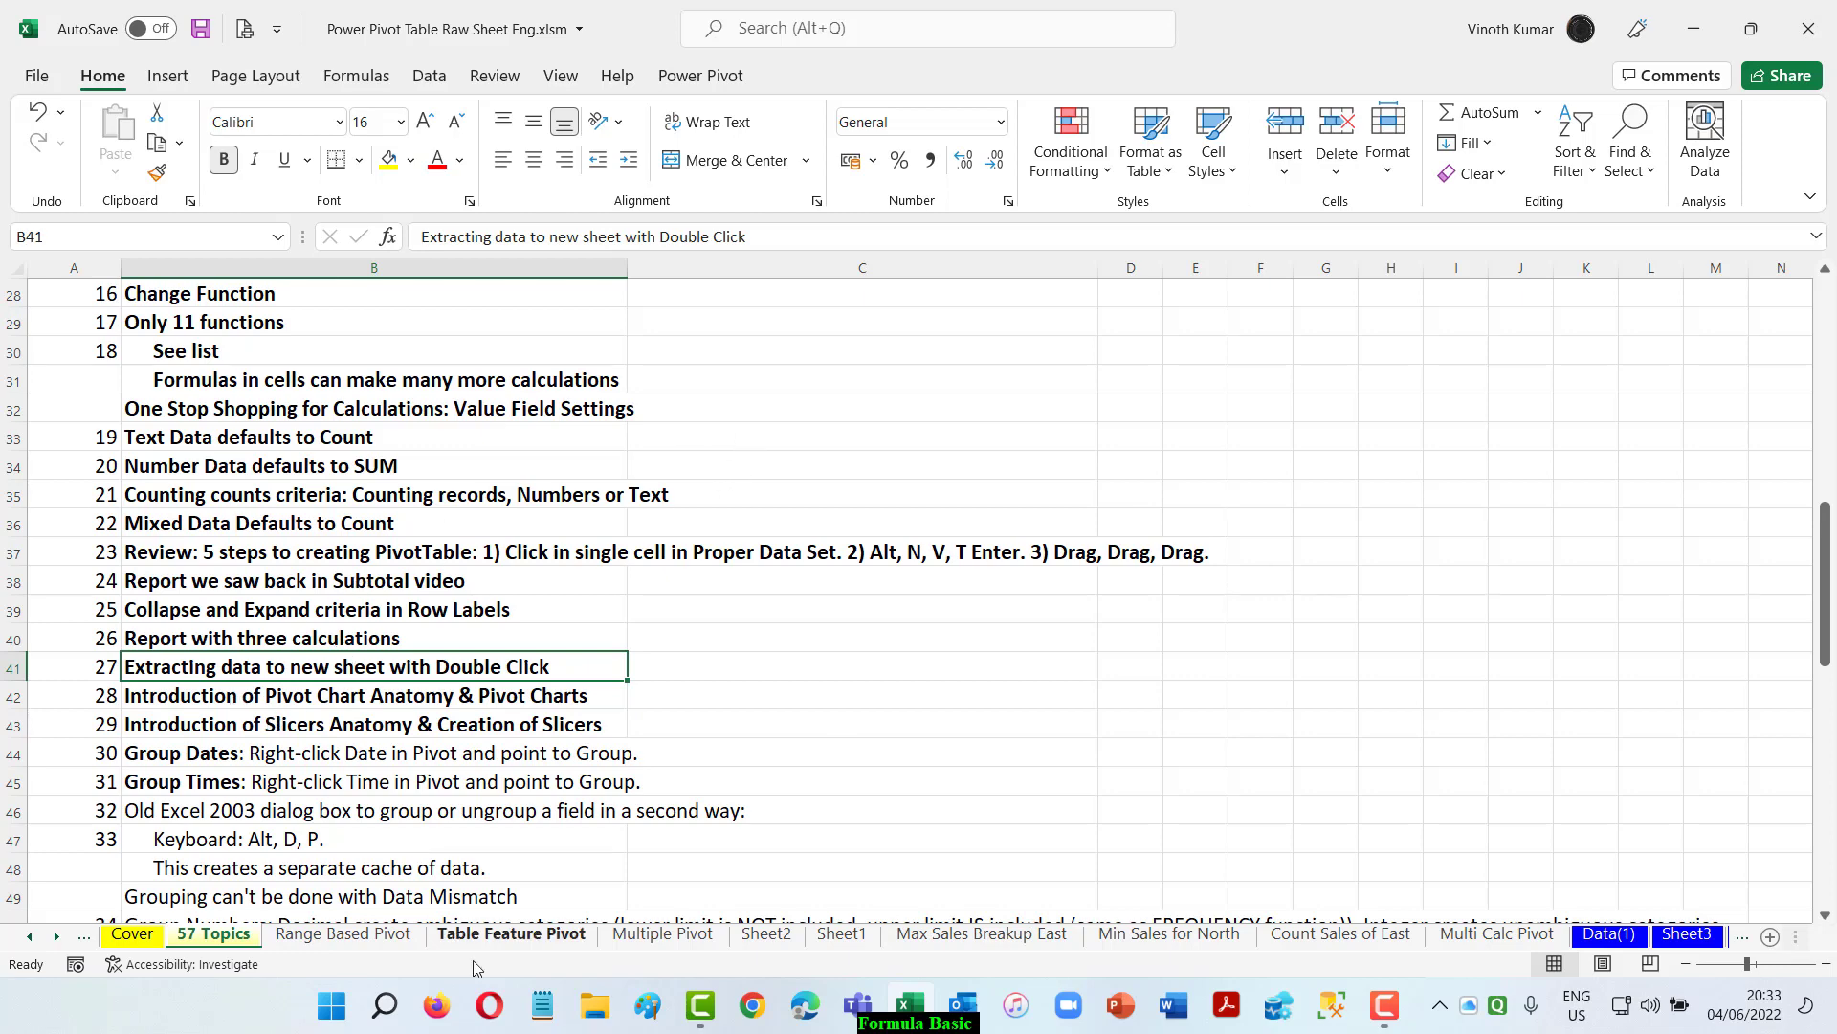
{"action": "left_click", "coordinate": [517, 936]}
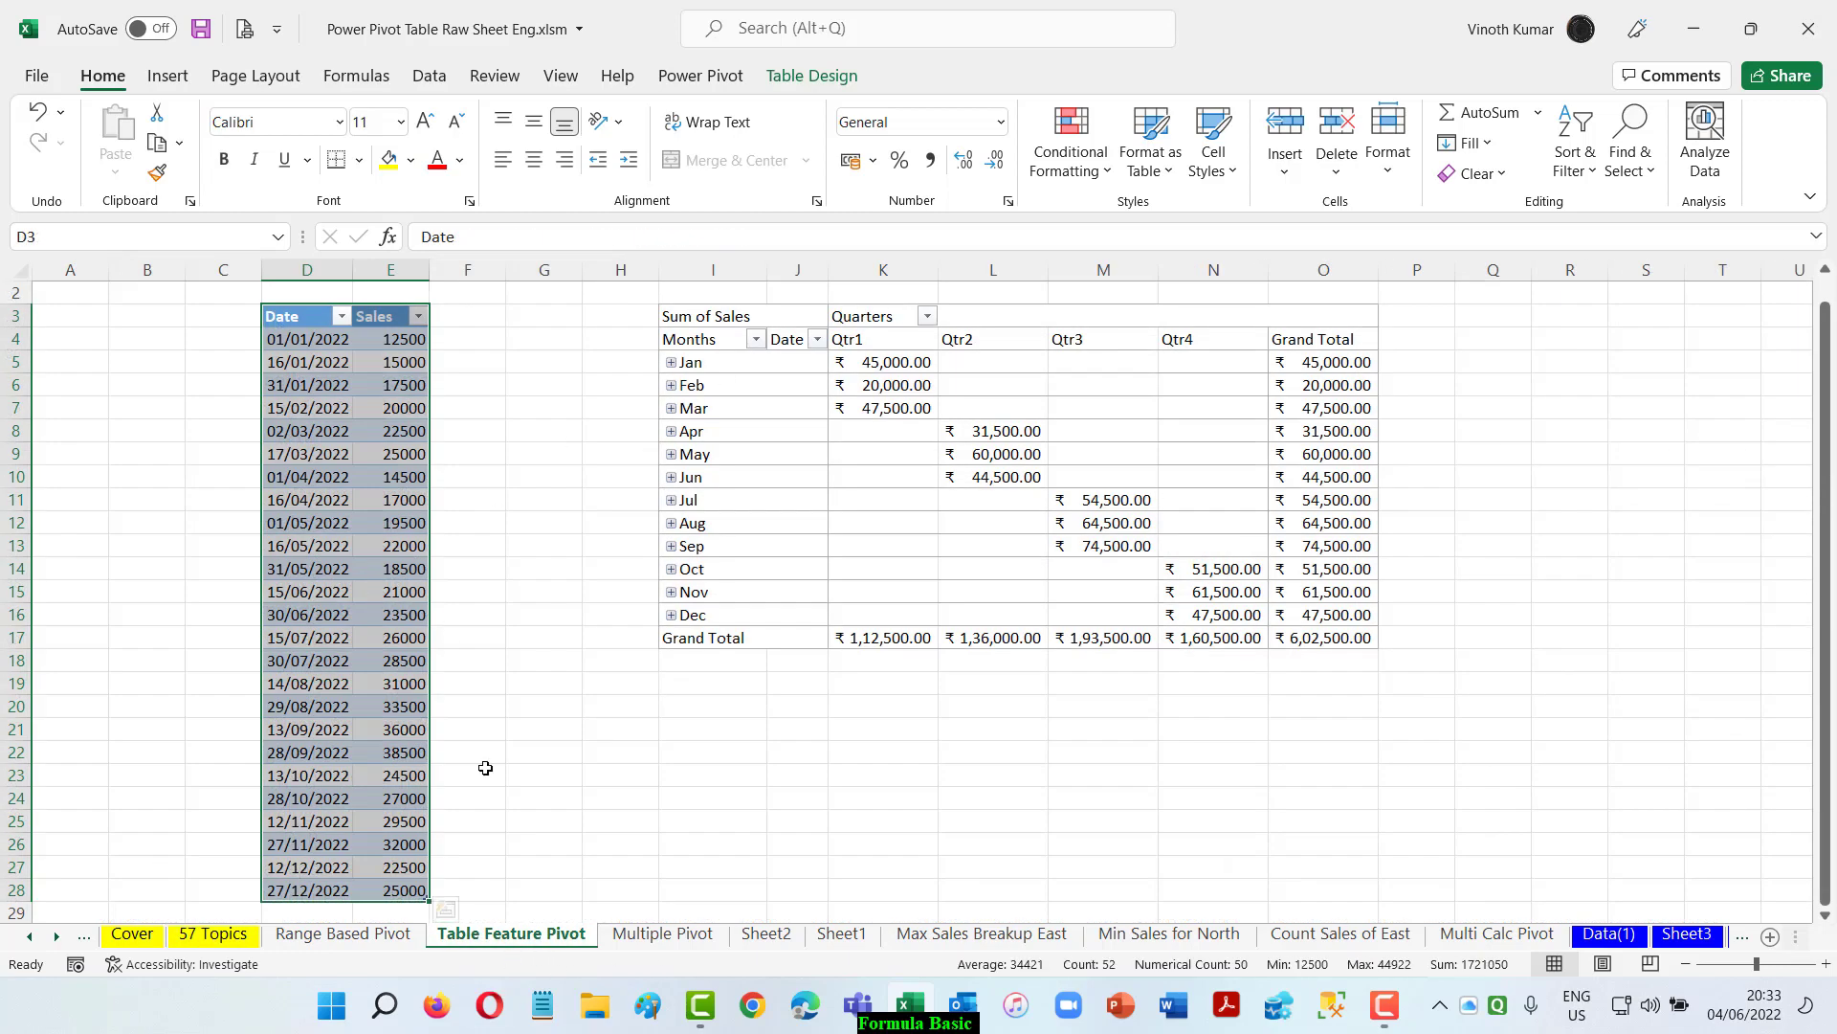
{"action": "left_click", "coordinate": [363, 936]}
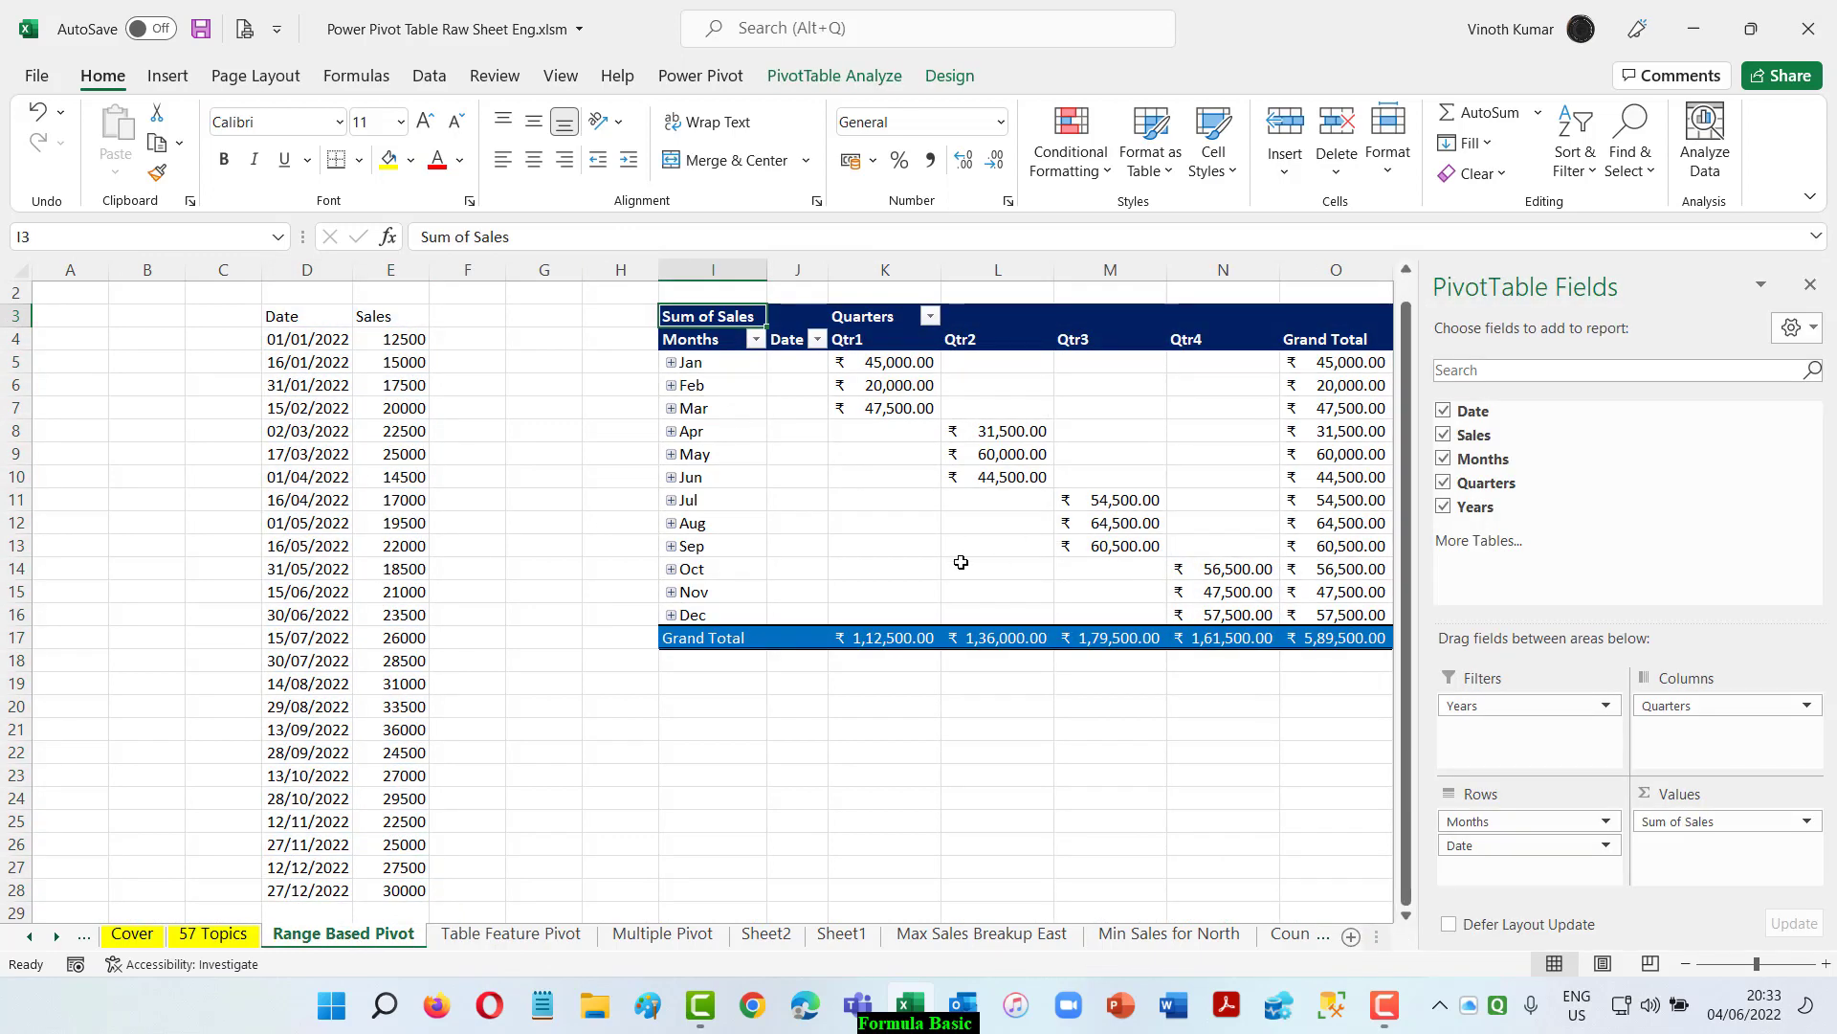
Step: Switch to PowerPoint by opening Power Pivot Table.pptx and go through the slides to Pivot Chart Anatomy
{"action": "mouse_move", "coordinate": [961, 562]}
{"action": "left_click", "coordinate": [1695, 29]}
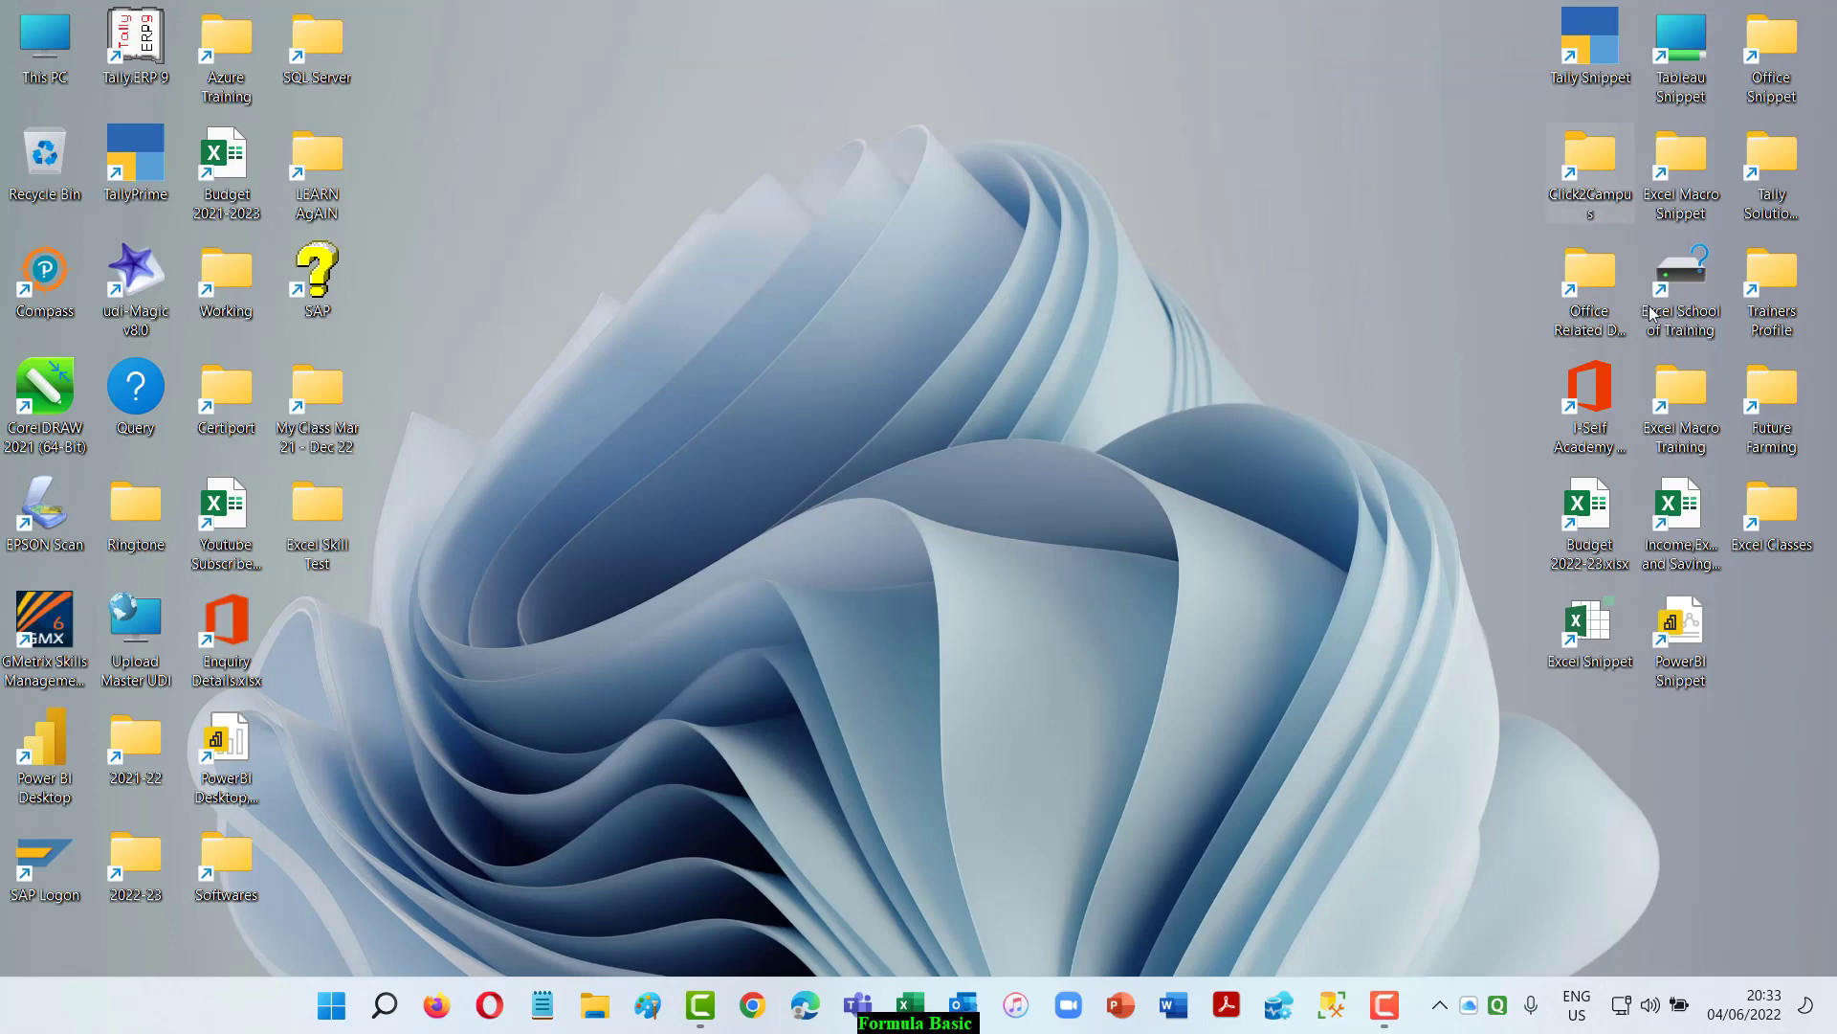
{"action": "double_click", "coordinate": [1655, 340]}
{"action": "double_click", "coordinate": [1126, 244]}
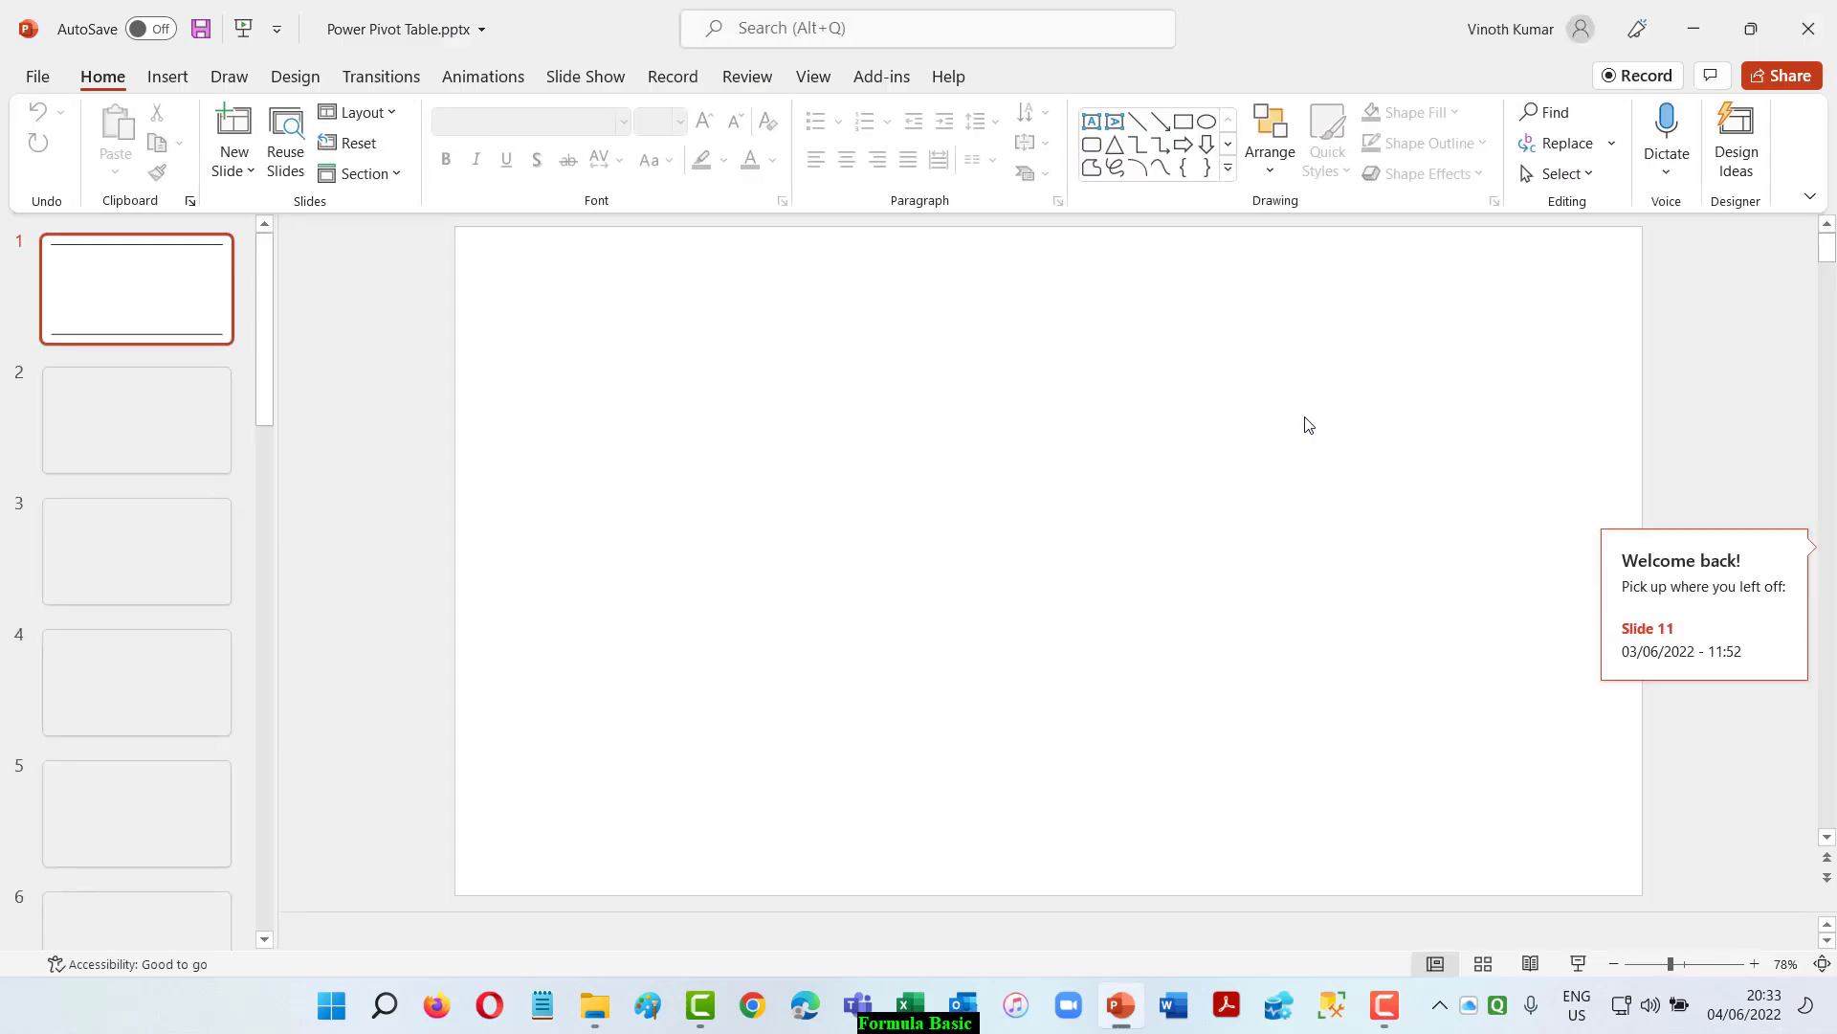
{"action": "scroll", "coordinate": [1309, 425], "scroll_direction": "down", "scroll_amount": 6}
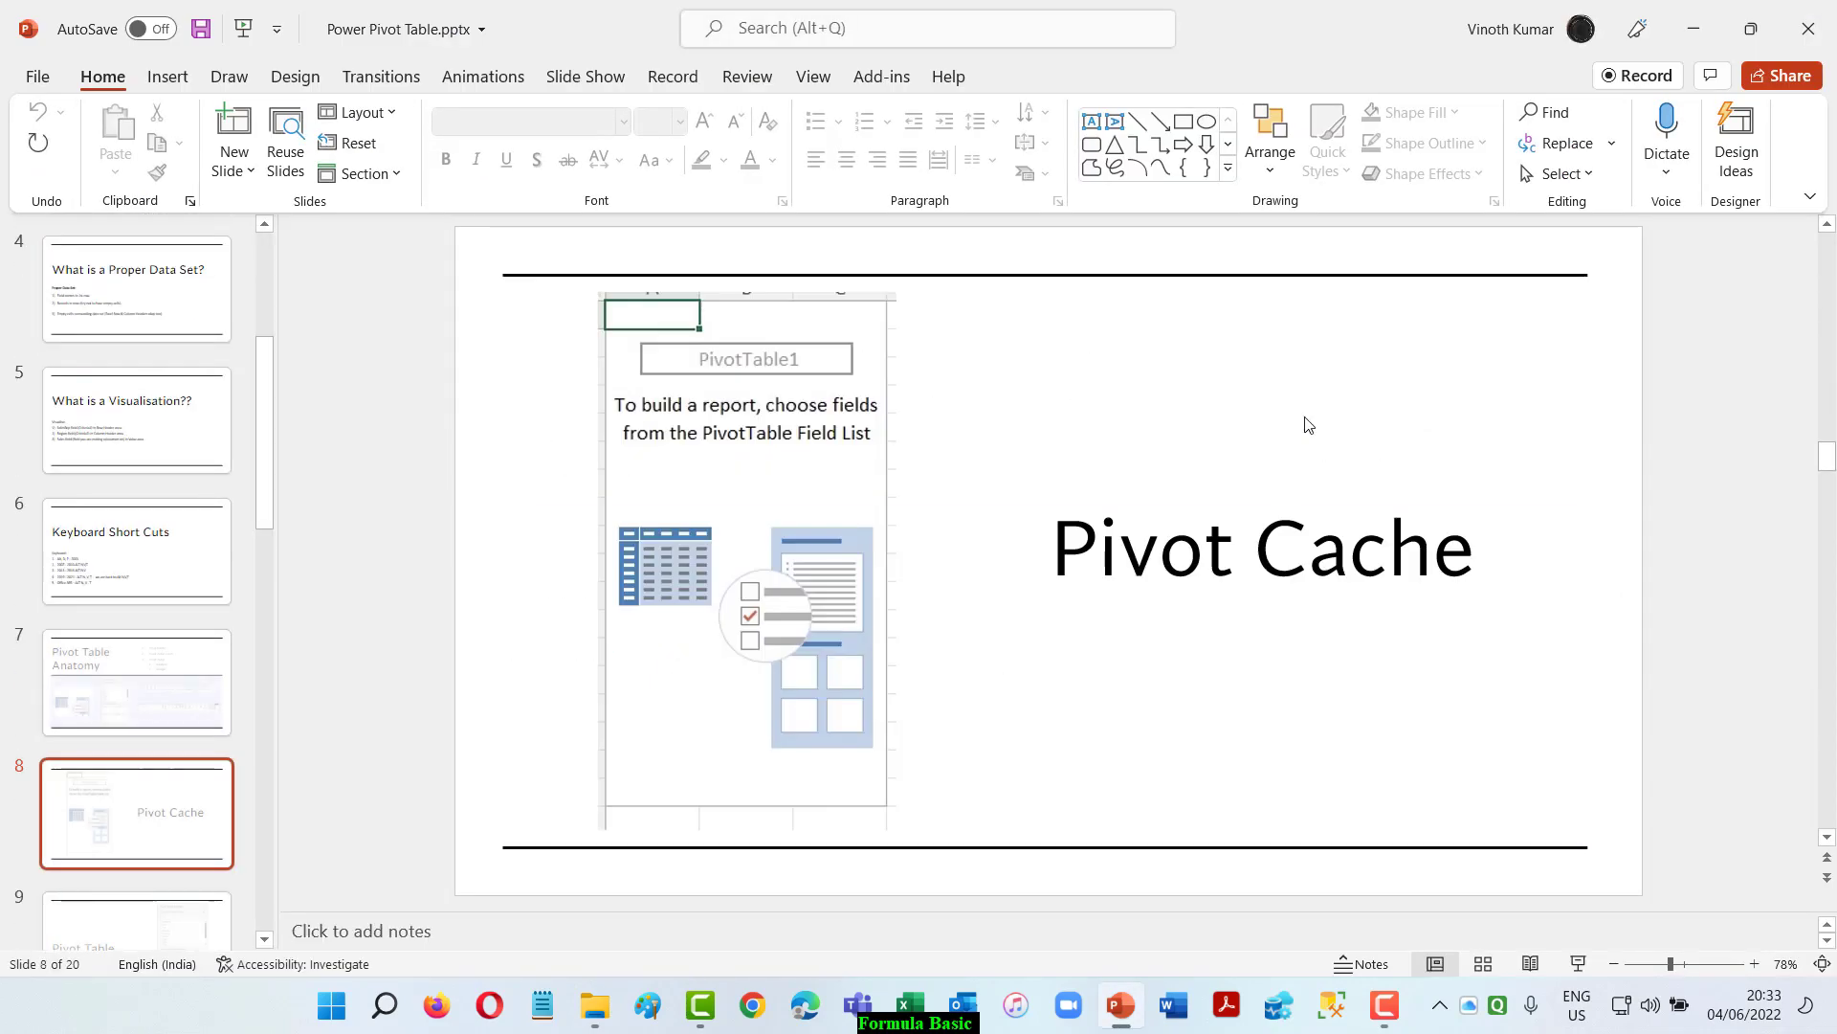
{"action": "scroll", "coordinate": [1309, 425], "scroll_direction": "down", "scroll_amount": 3}
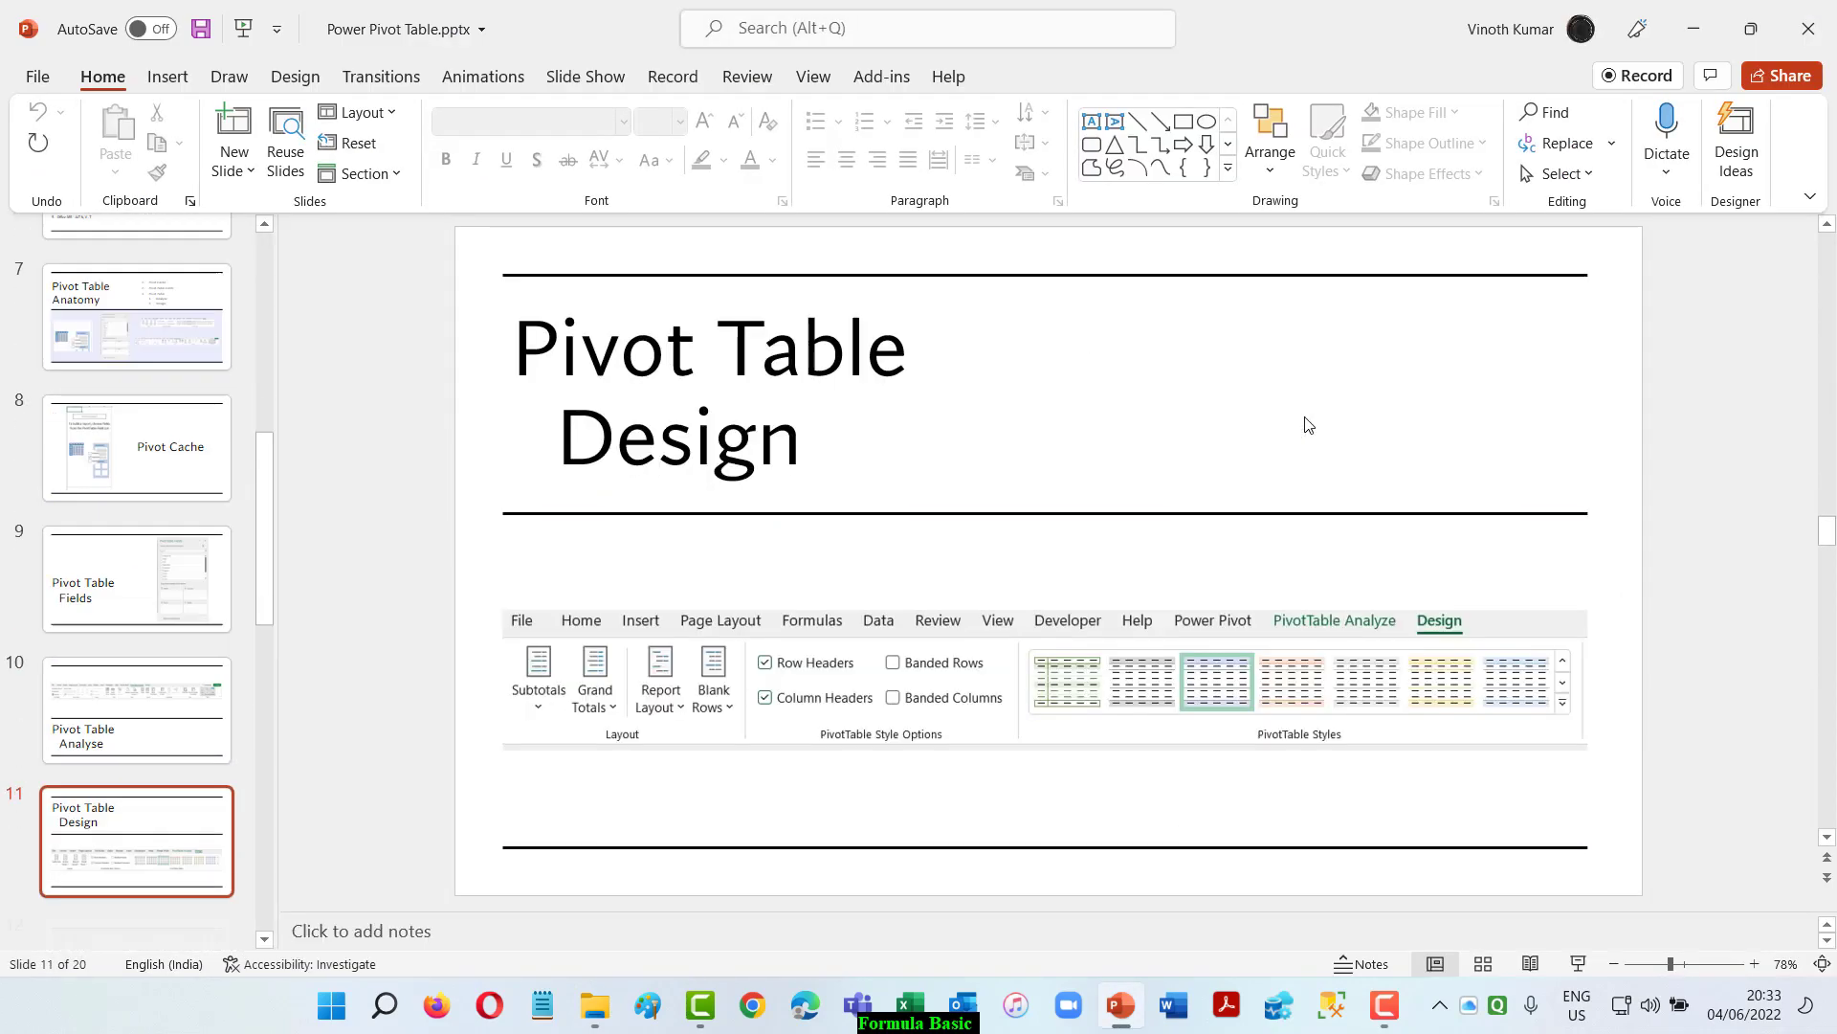
{"action": "scroll", "coordinate": [1309, 425], "scroll_direction": "down", "scroll_amount": 1}
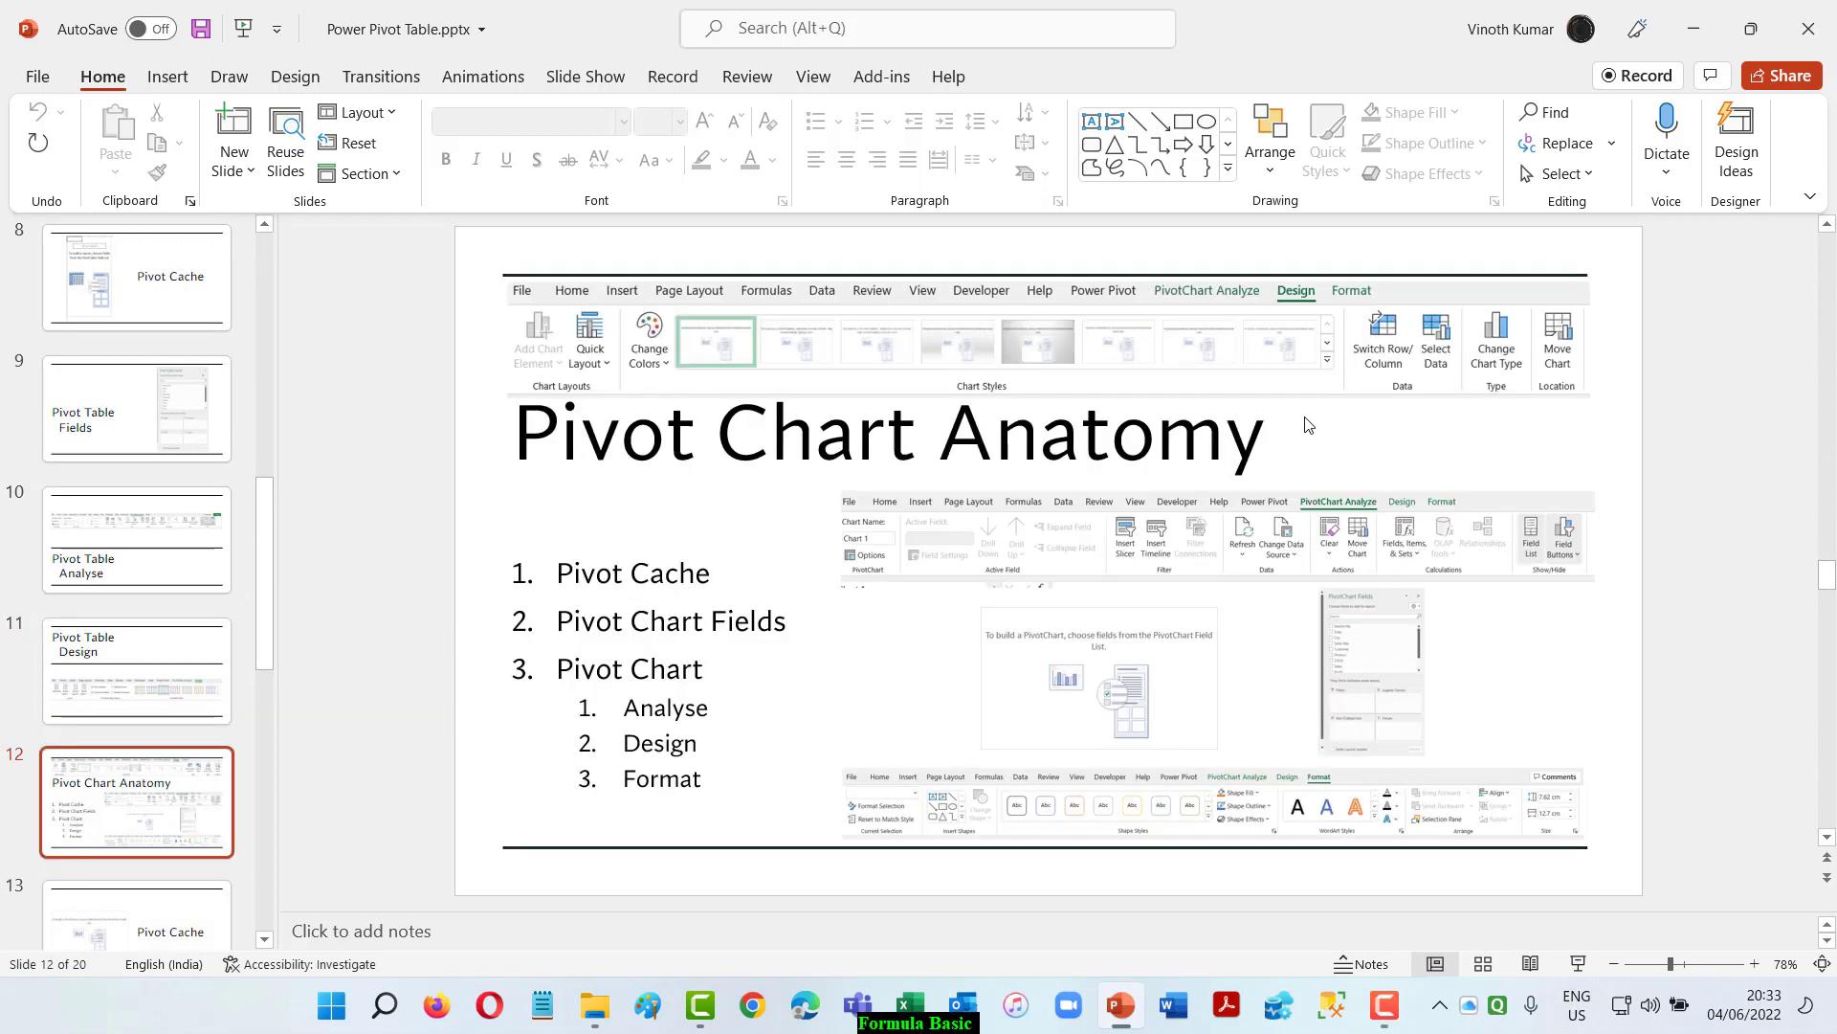
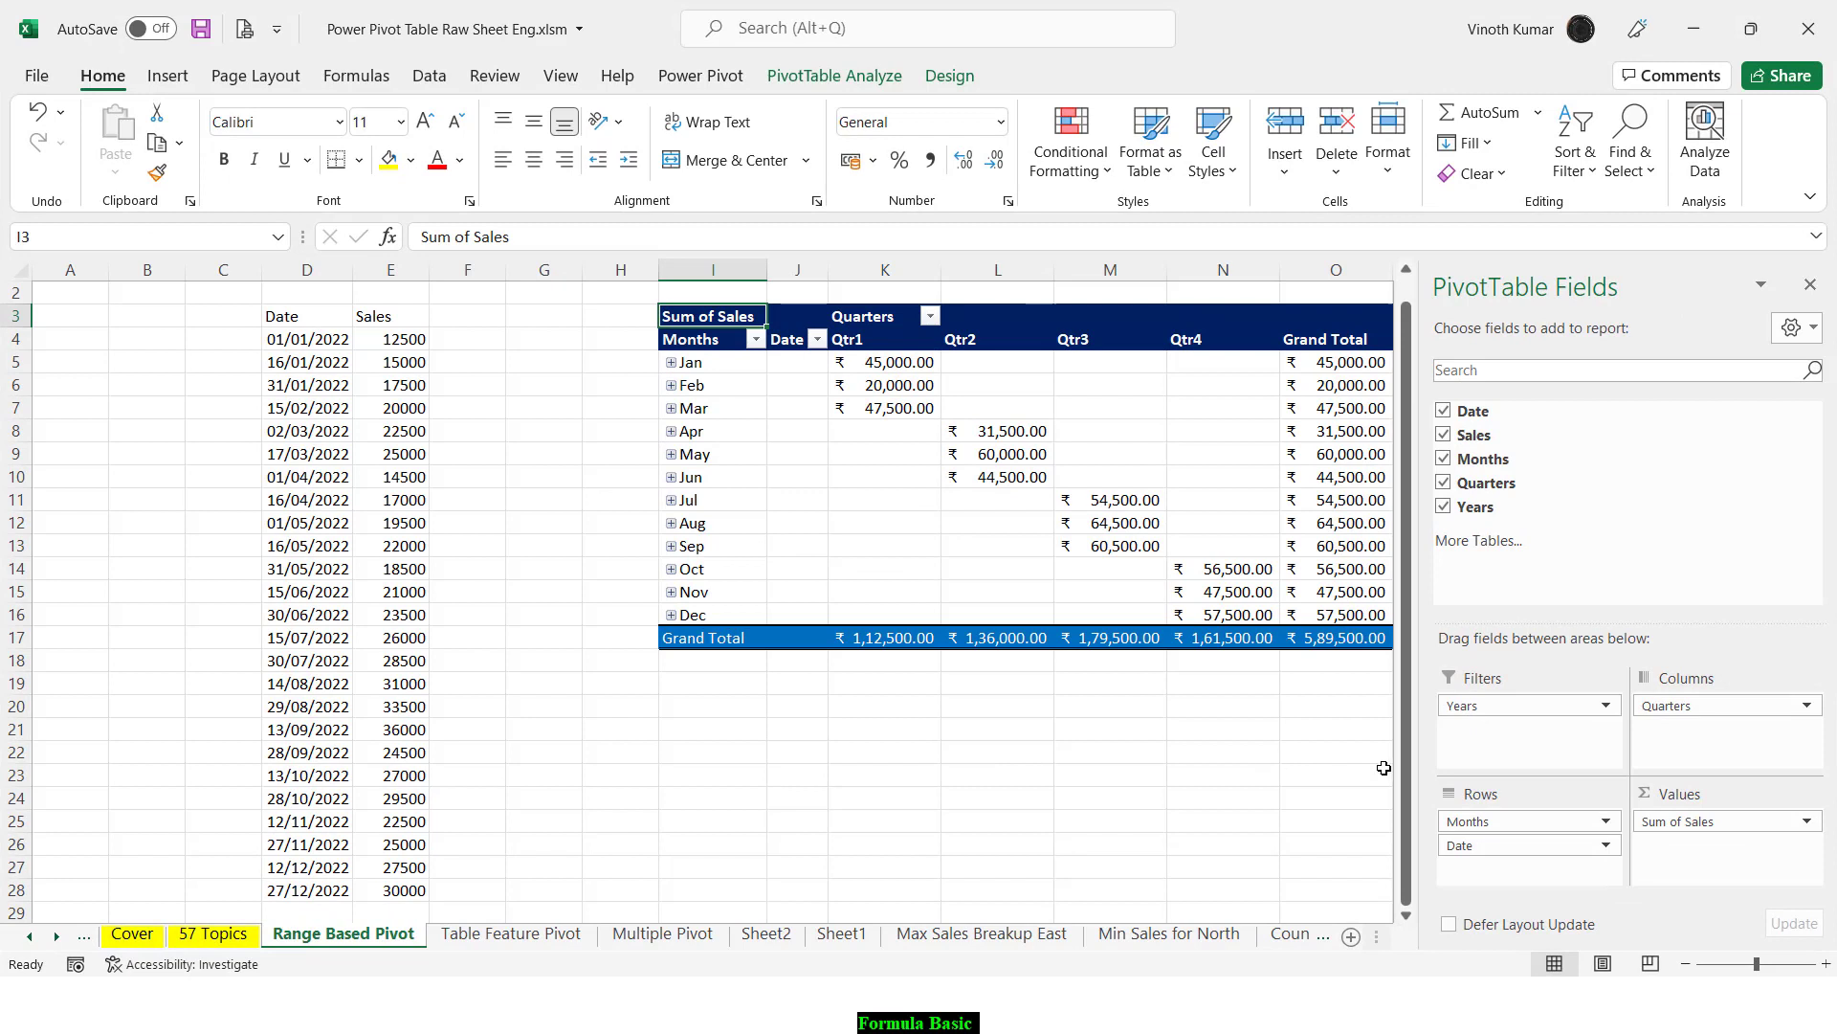
Step: Remove the Years filter and the Quarters column field from the PivotTable on the Range Based Pivot sheet
{"action": "left_click_drag", "start_coordinate": [1493, 705], "coordinate": [1210, 730]}
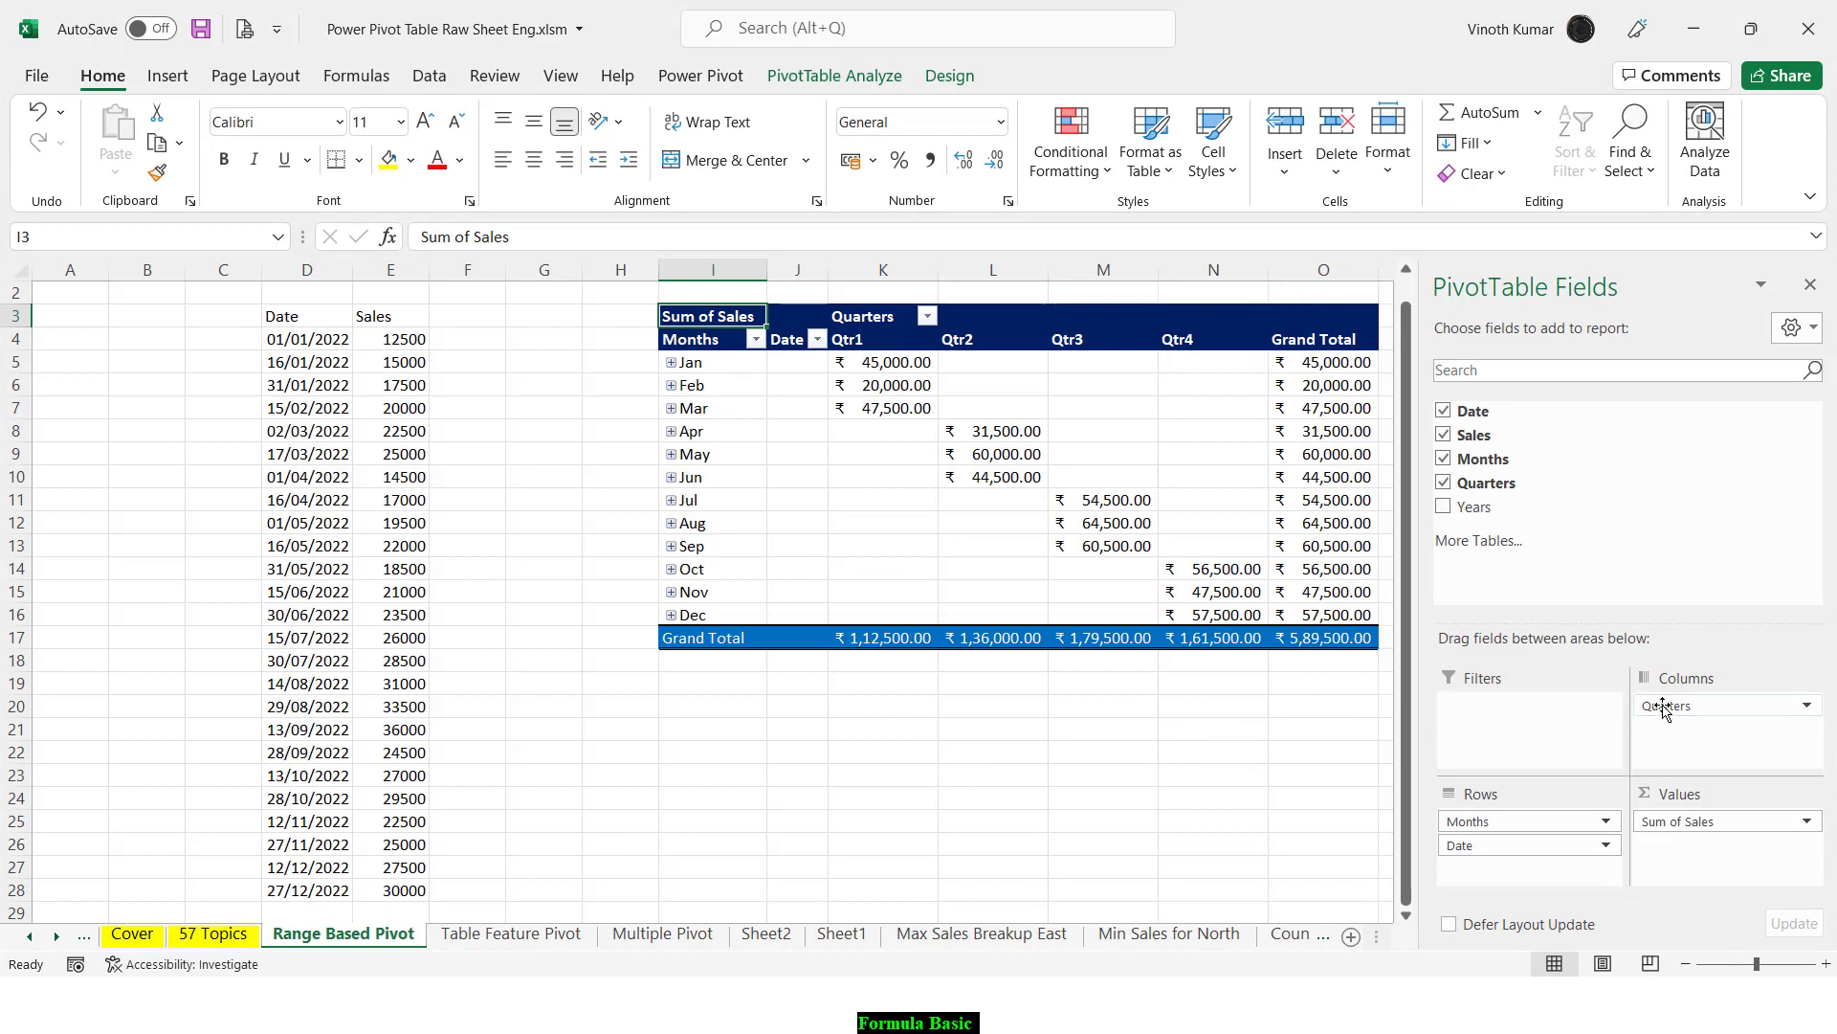
{"action": "left_click_drag", "start_coordinate": [1663, 708], "coordinate": [1132, 763]}
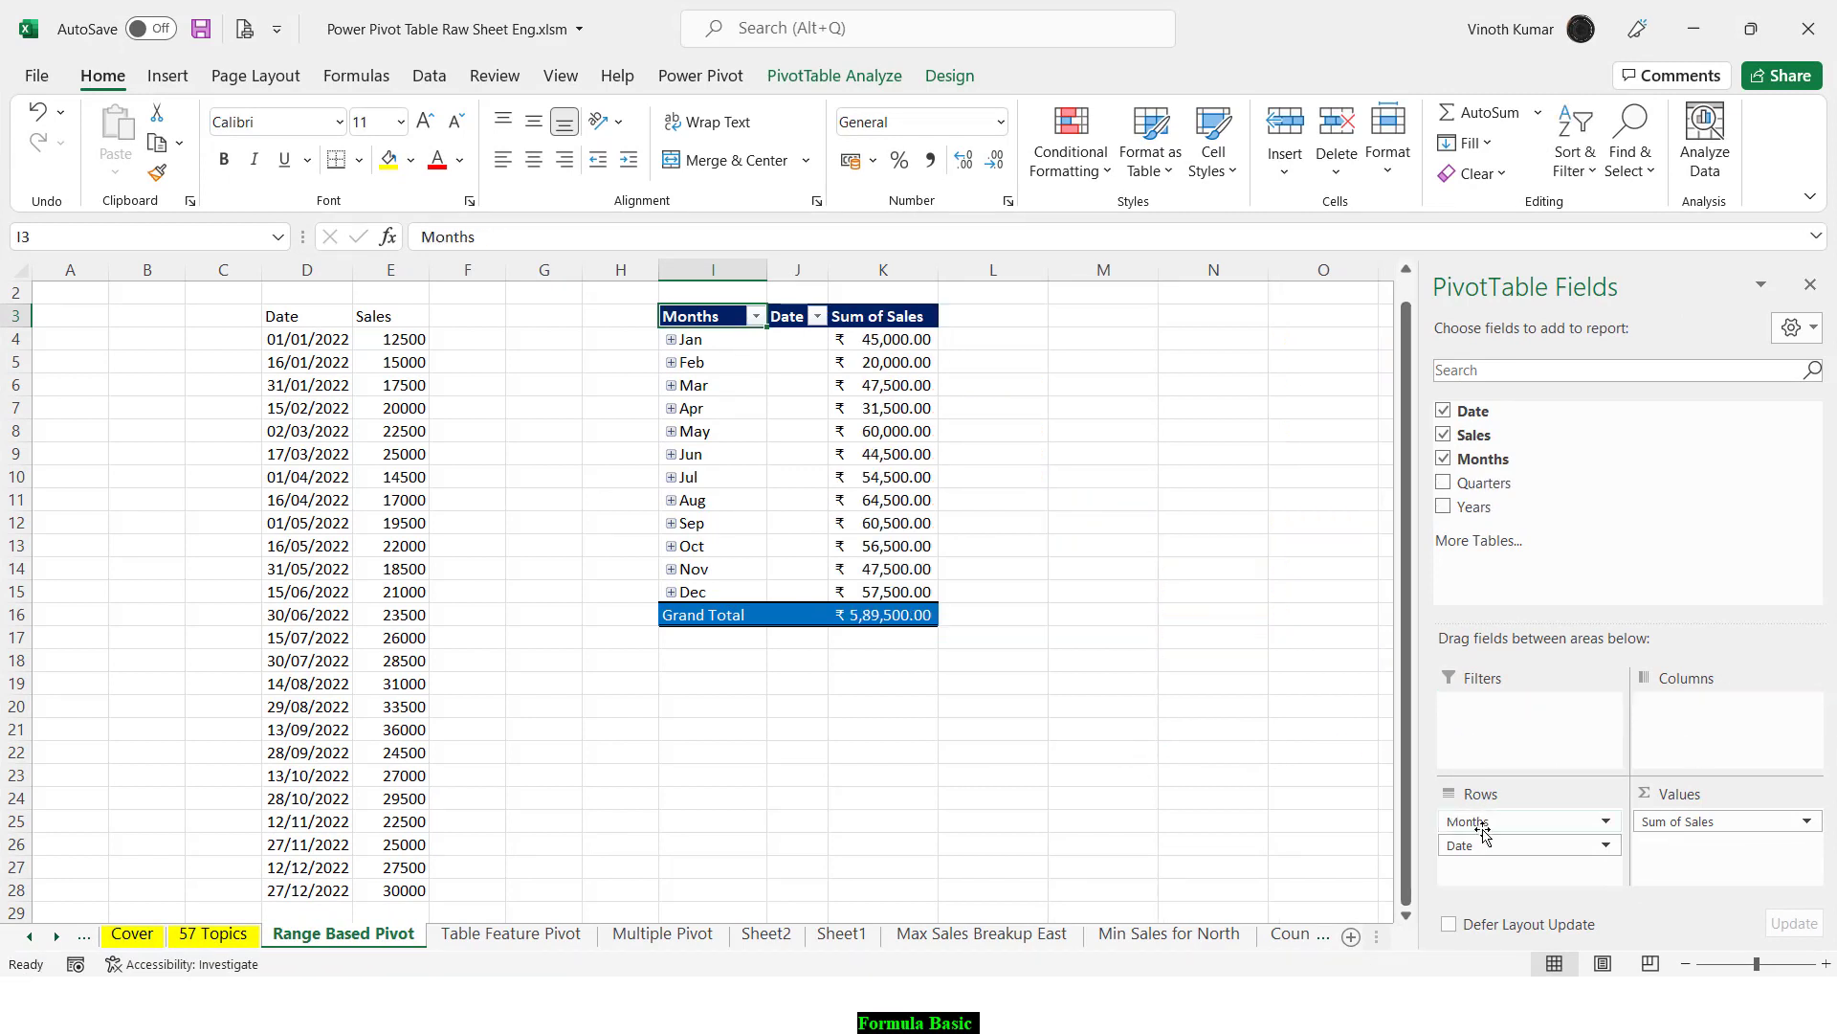
Step: Switch the PivotTable on the Range Based Pivot sheet to Compact Form
{"action": "left_click", "coordinate": [713, 343]}
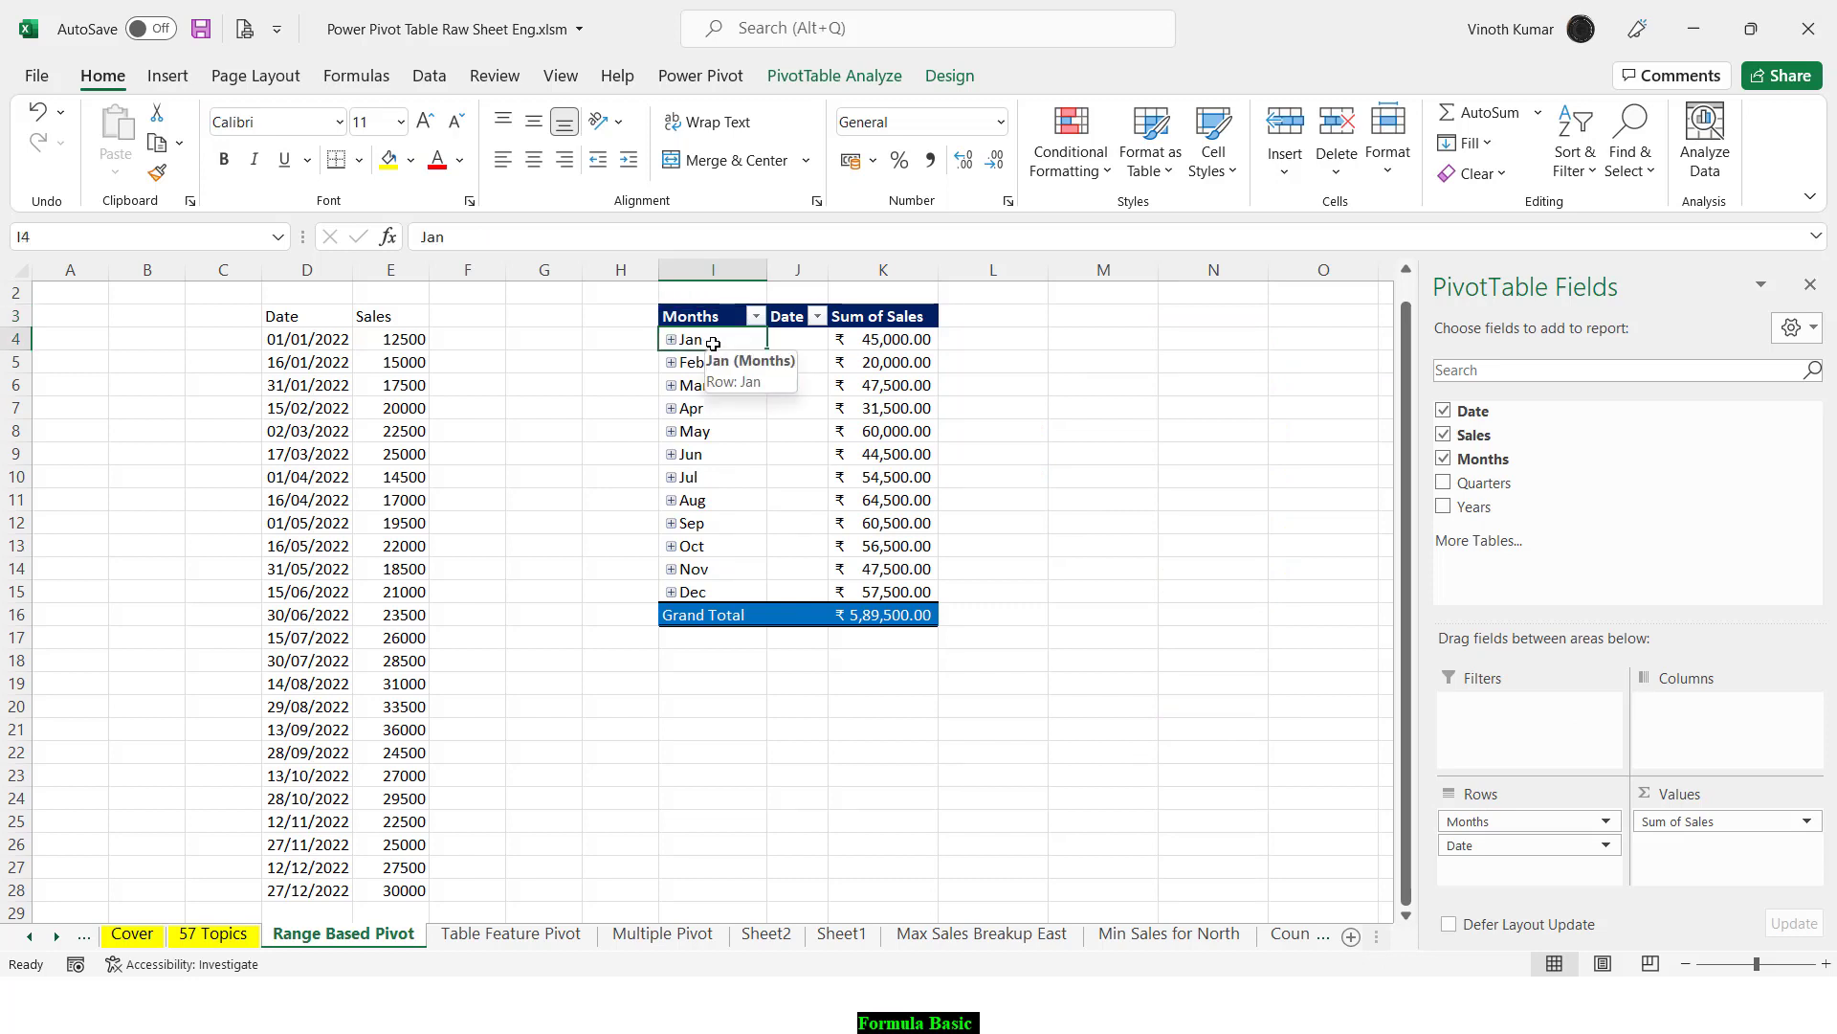
{"action": "left_click", "coordinate": [938, 77]}
{"action": "left_click", "coordinate": [188, 143]}
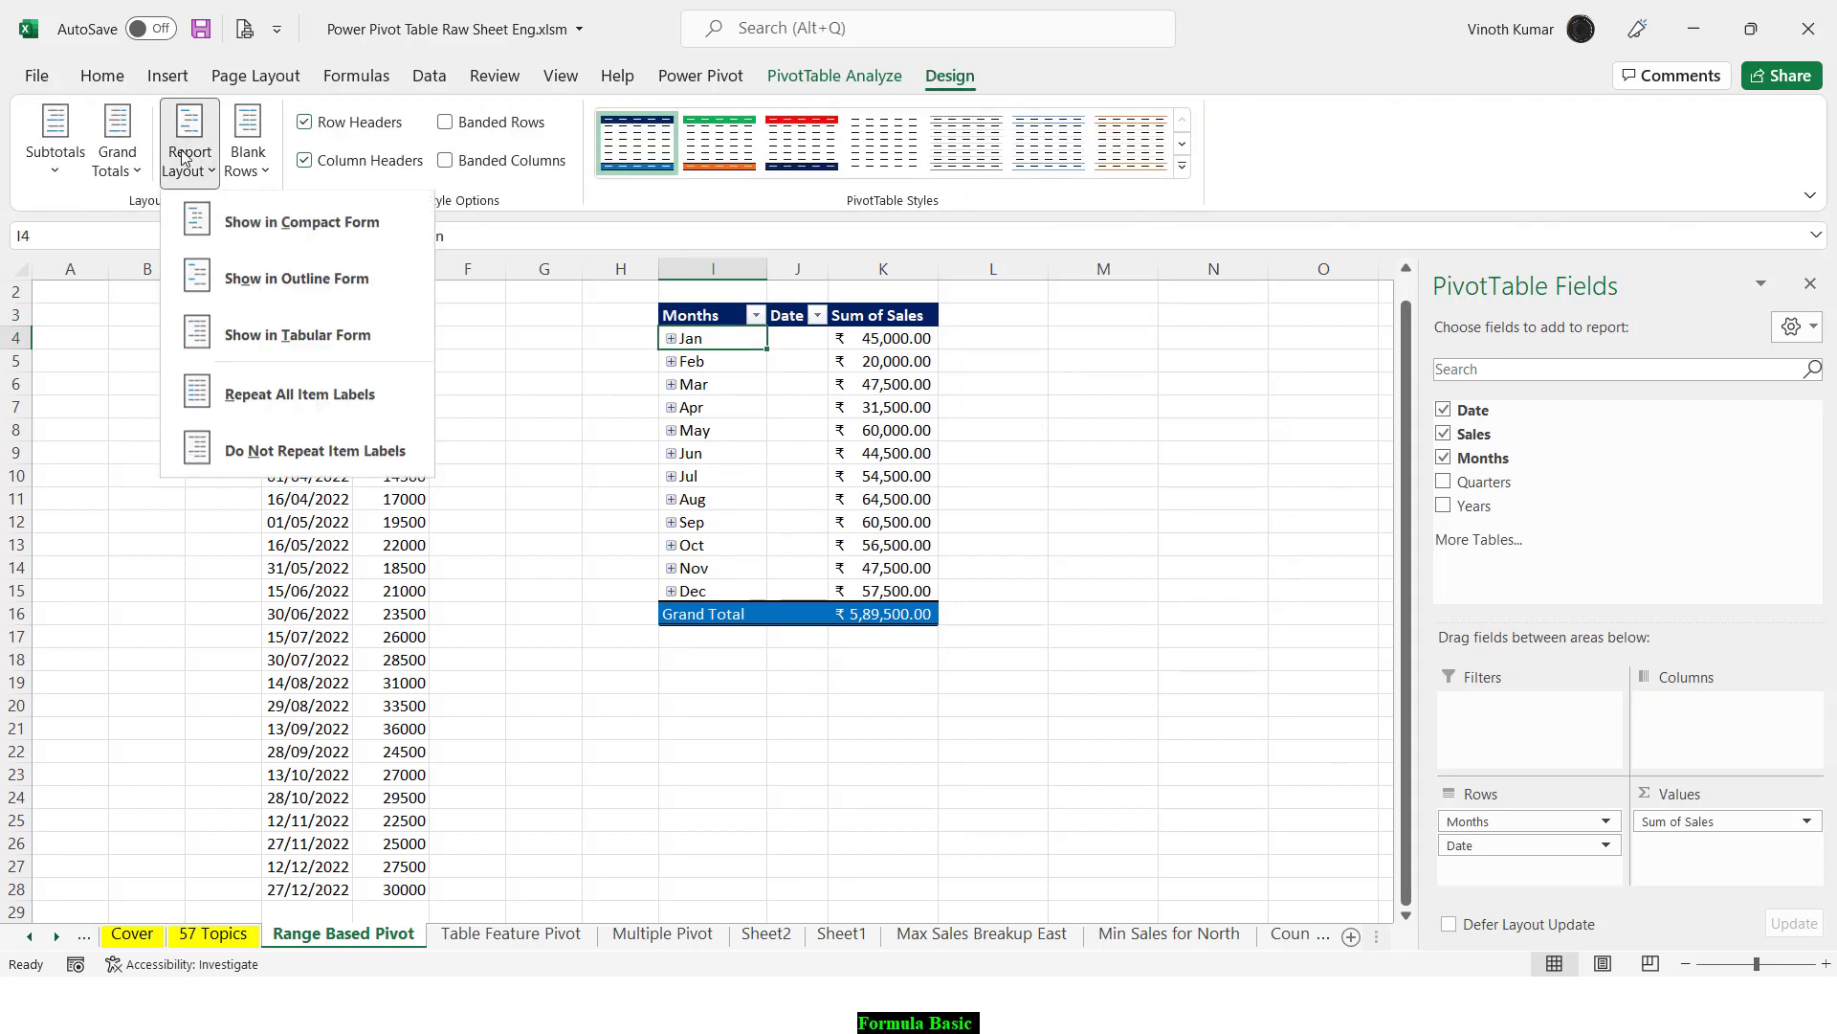
{"action": "left_click", "coordinate": [270, 226]}
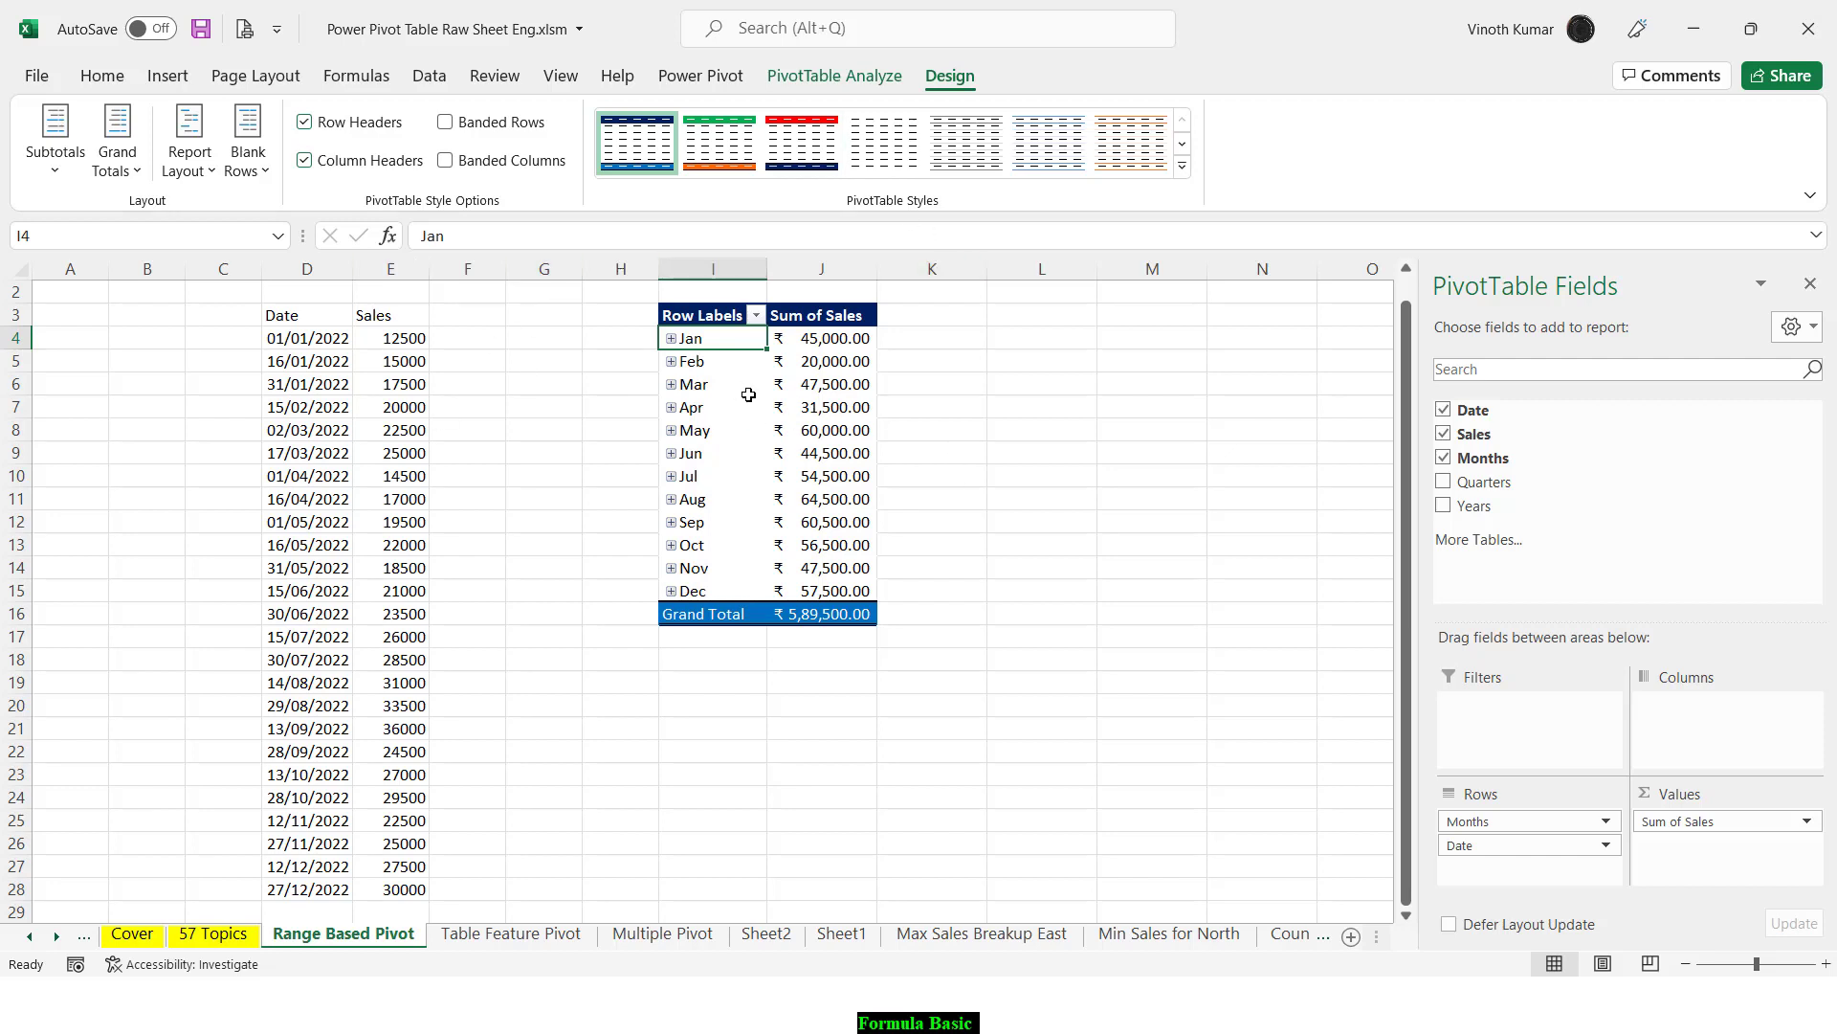
Step: Expand the entire Months field to list the individual dates under each month in the PivotTable
{"action": "right_click", "coordinate": [686, 338]}
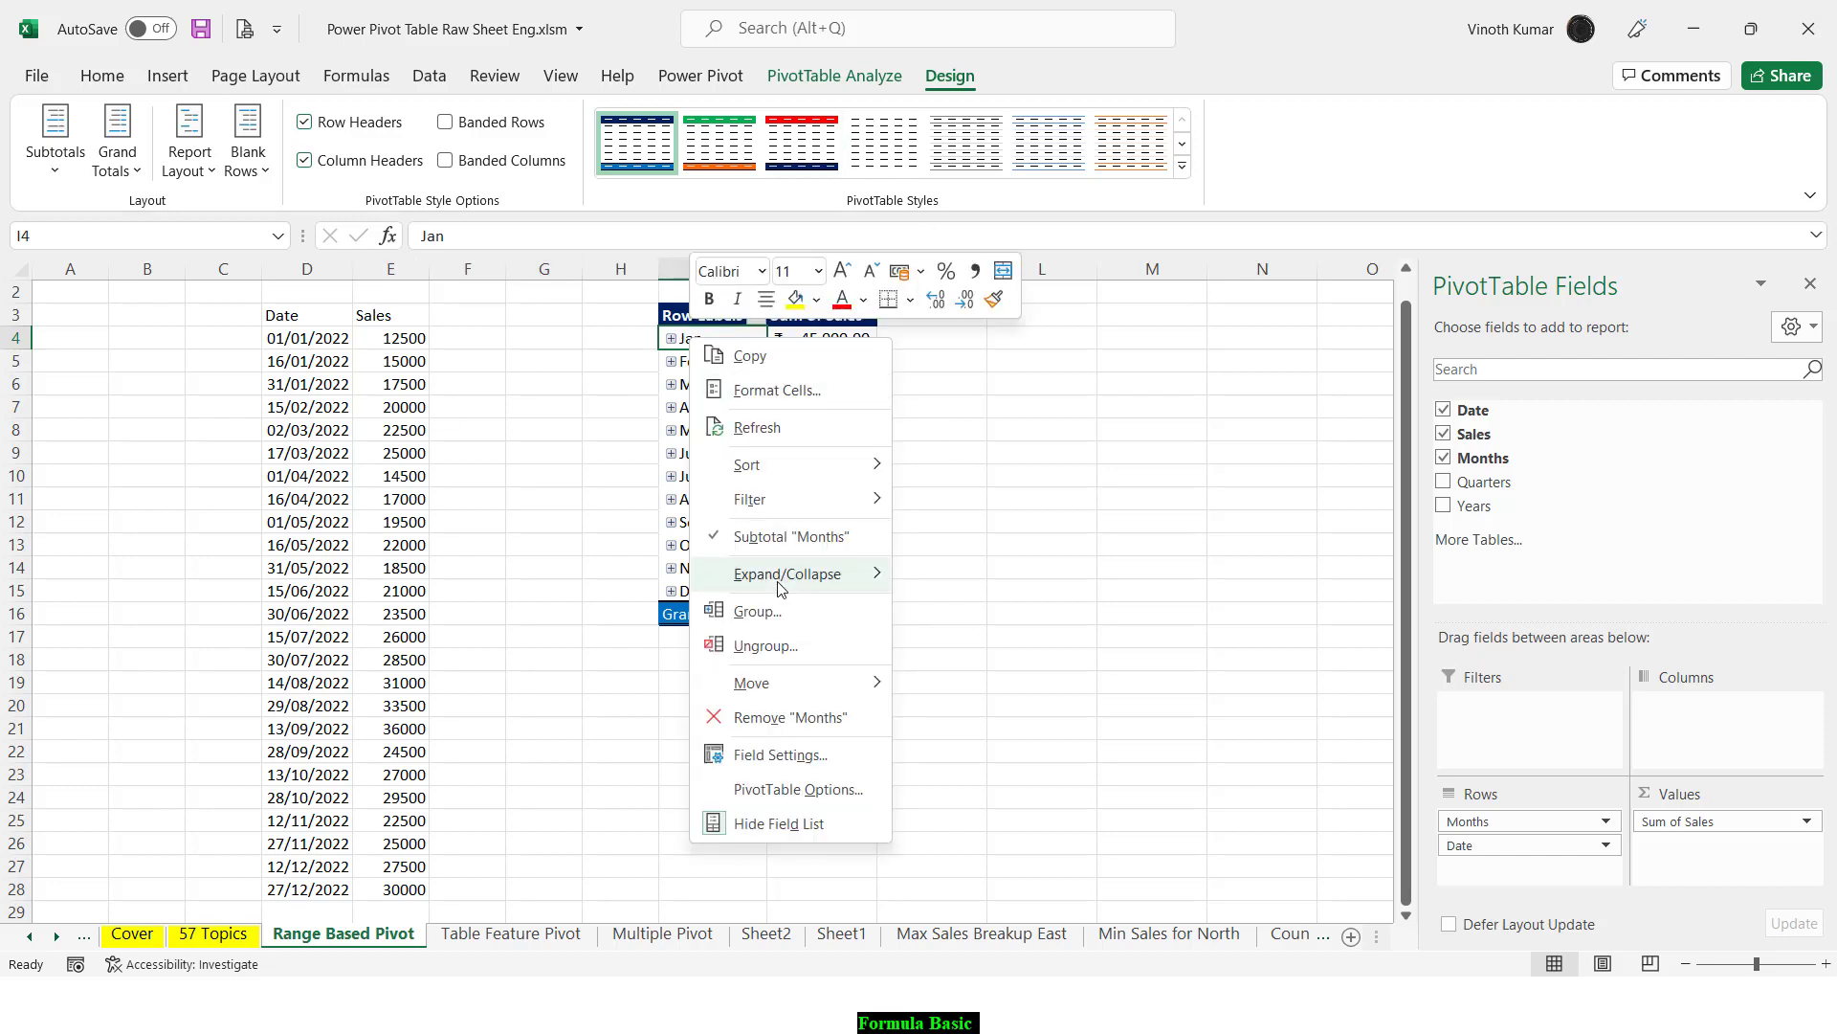
{"action": "mouse_move", "coordinate": [782, 589]}
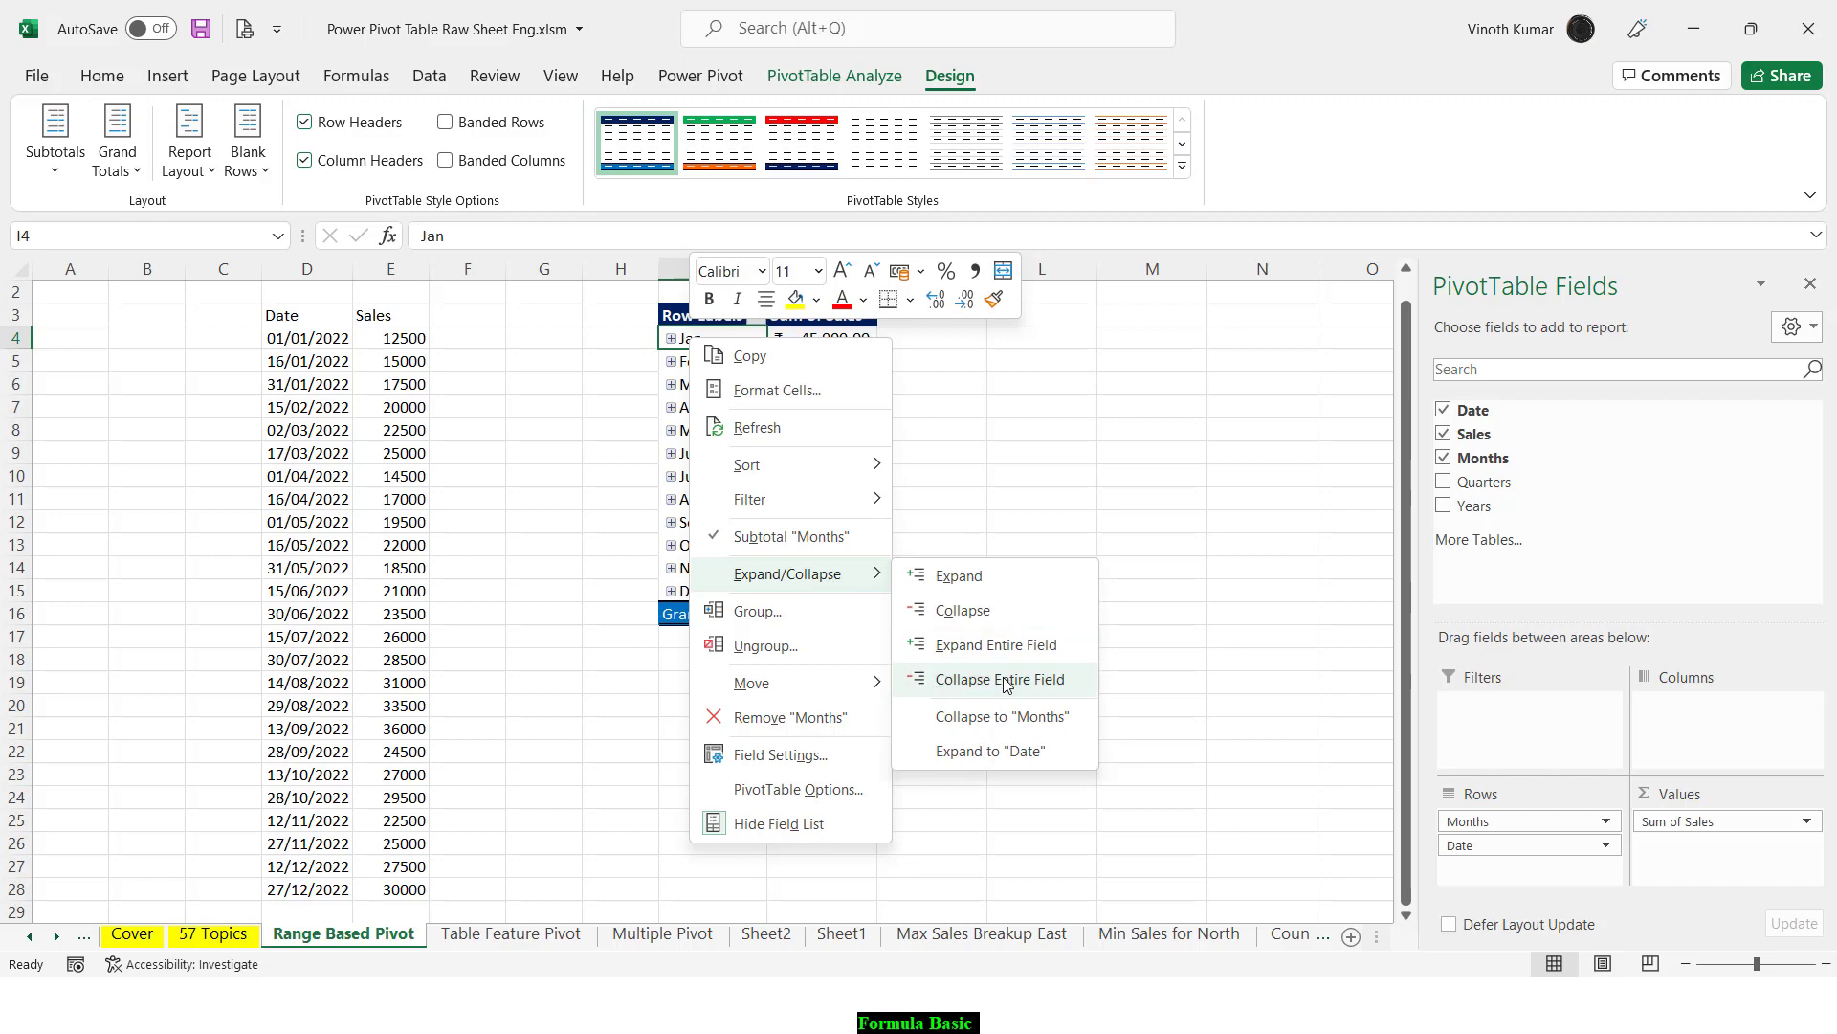
{"action": "left_click", "coordinate": [1001, 645]}
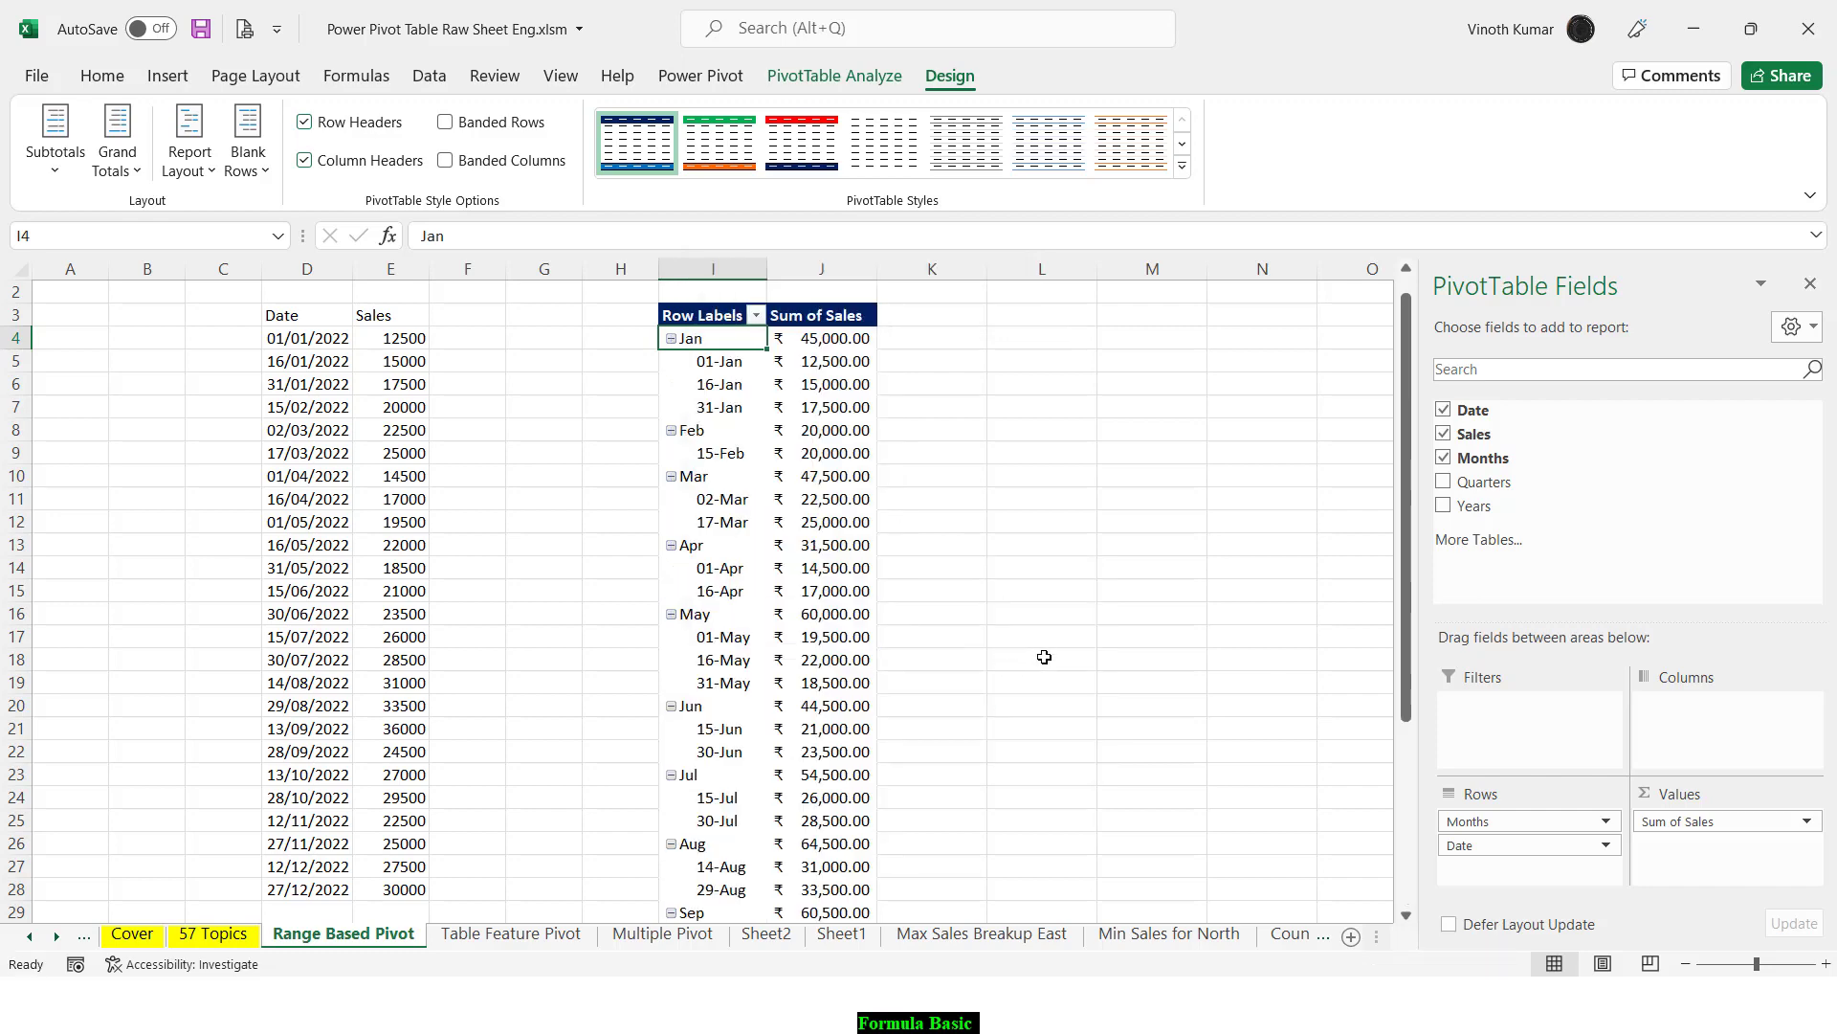
{"action": "scroll", "coordinate": [1044, 657], "scroll_direction": "down", "scroll_amount": 4}
{"action": "scroll", "coordinate": [1069, 687], "scroll_direction": "up", "scroll_amount": 5}
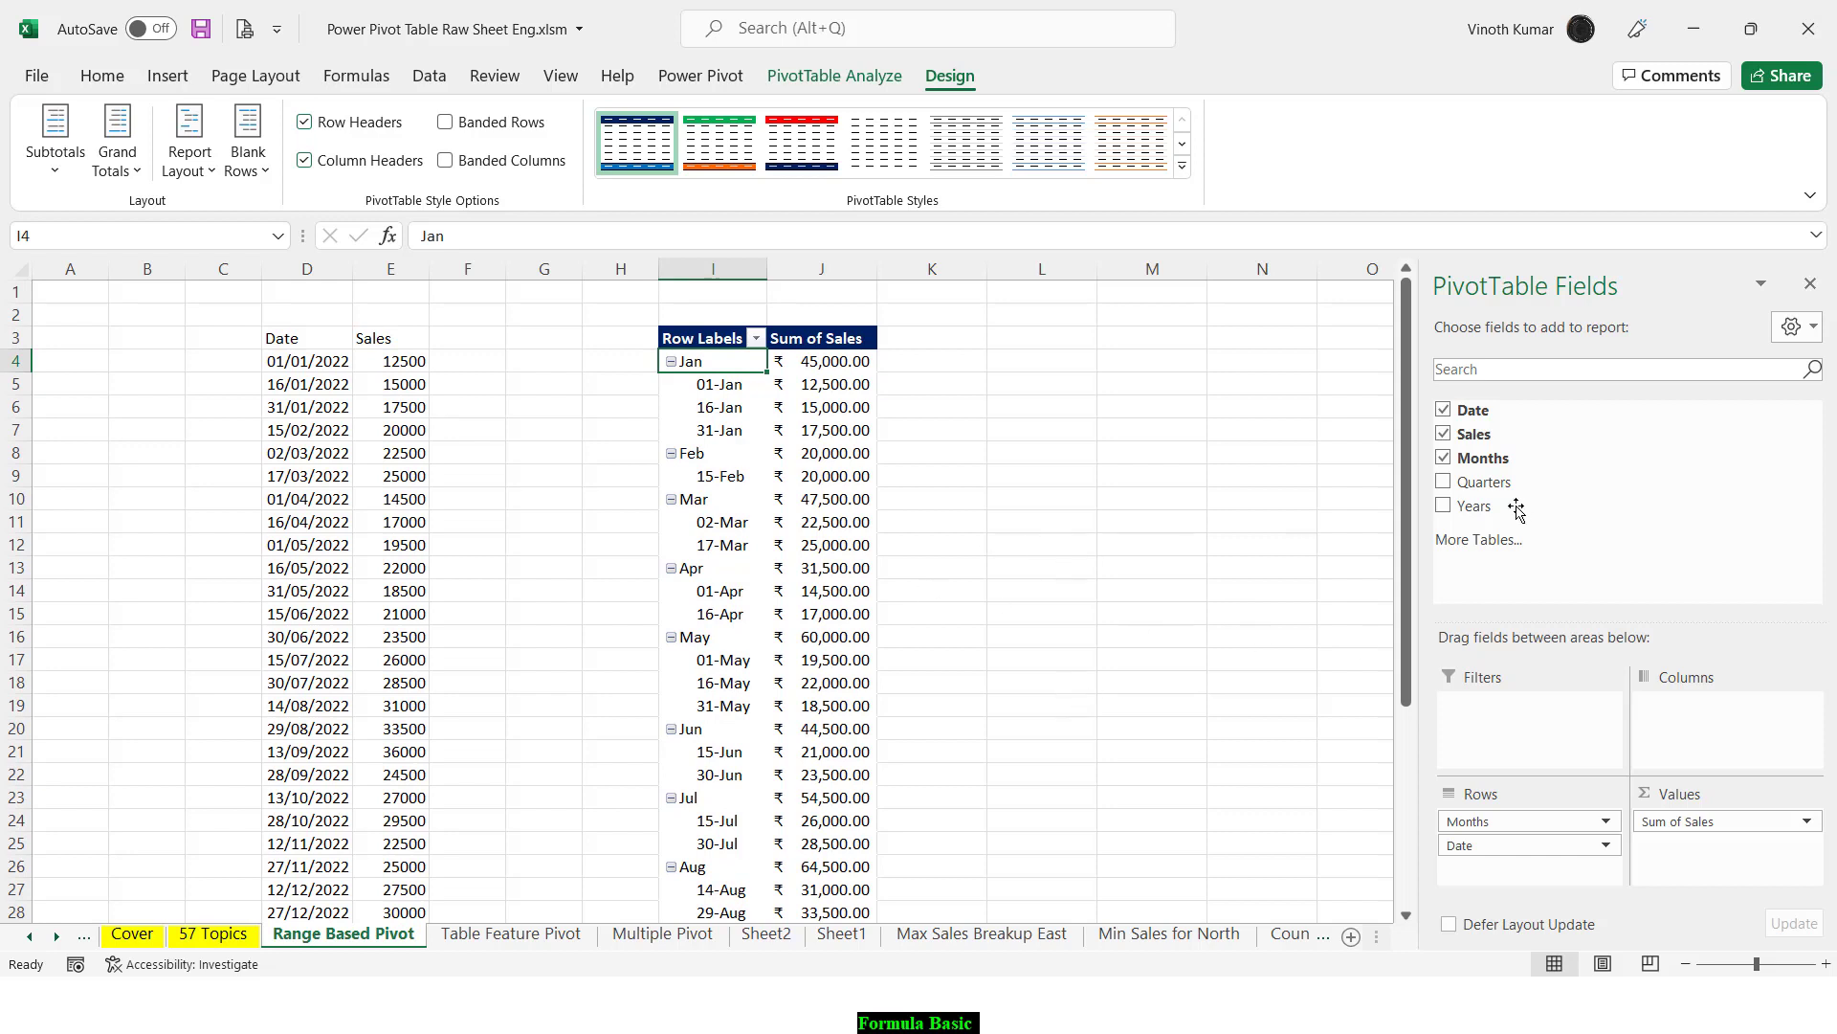
Step: Remove the Date field from the PivotTable so only Months remains as the row field
{"action": "left_click", "coordinate": [1443, 410]}
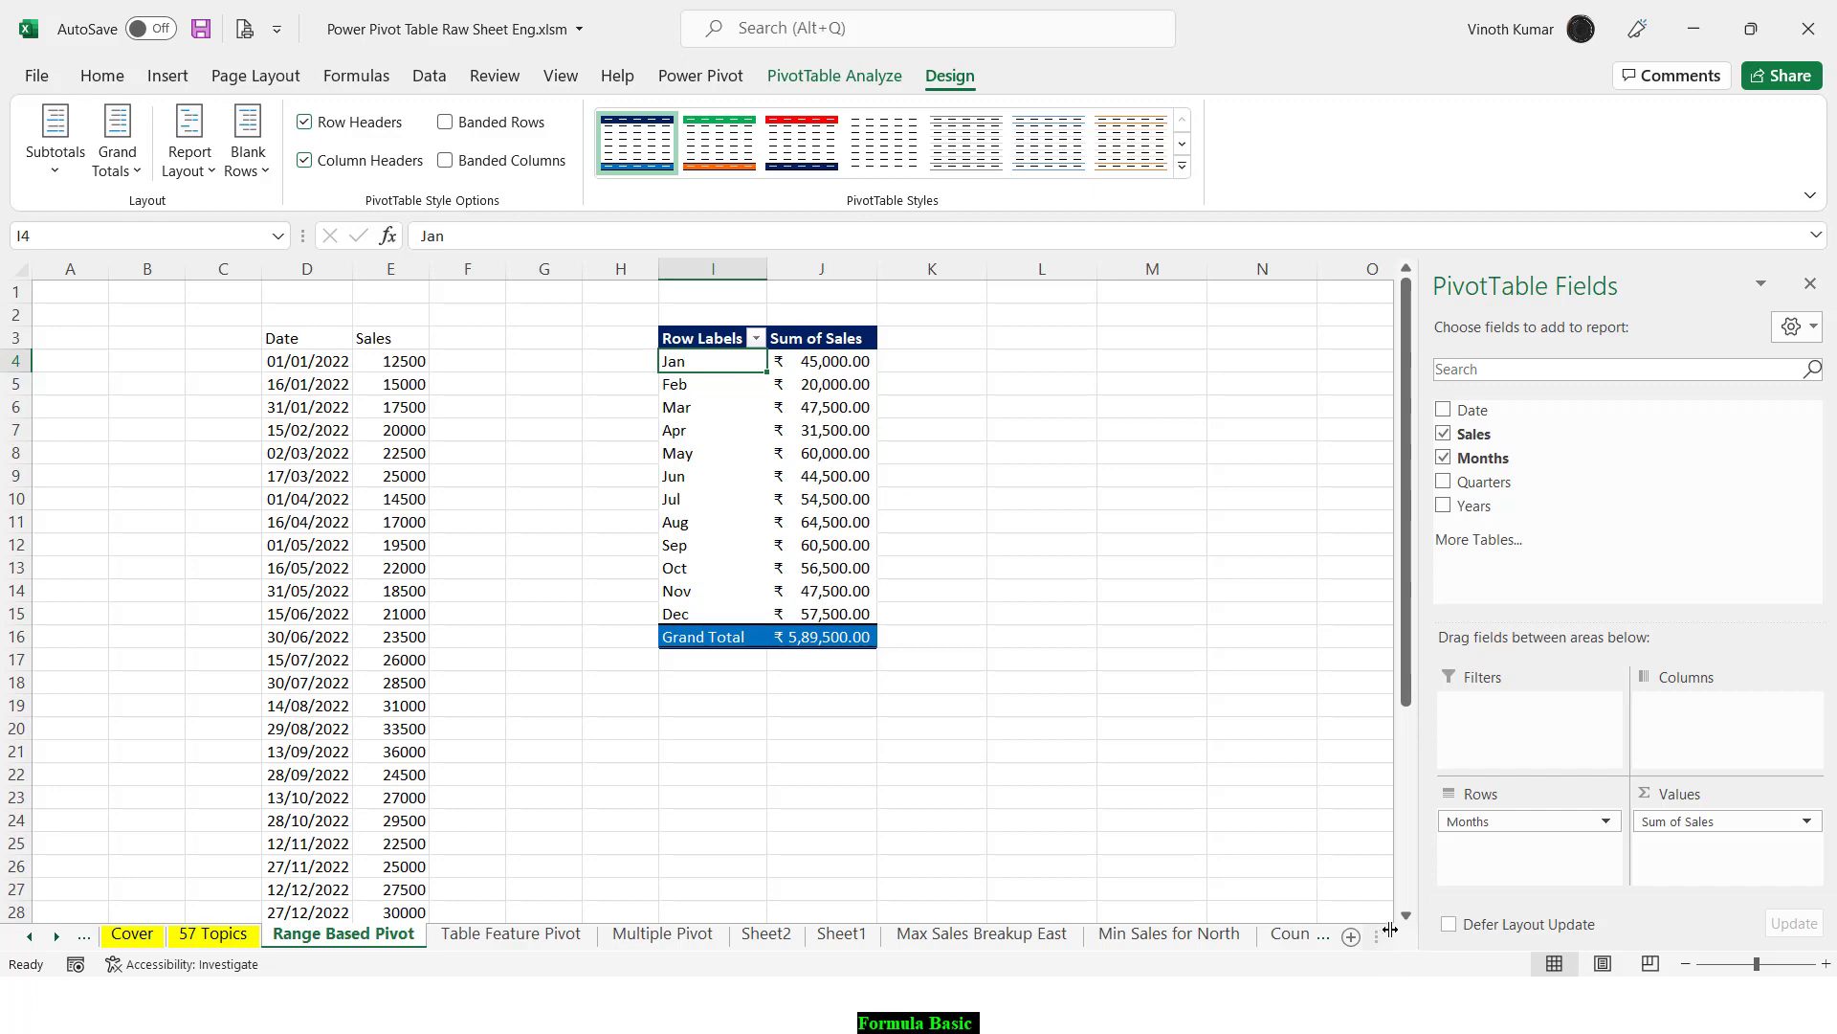
{"action": "left_click", "coordinate": [1300, 779]}
{"action": "scroll", "coordinate": [1288, 765], "scroll_direction": "down", "scroll_amount": 2}
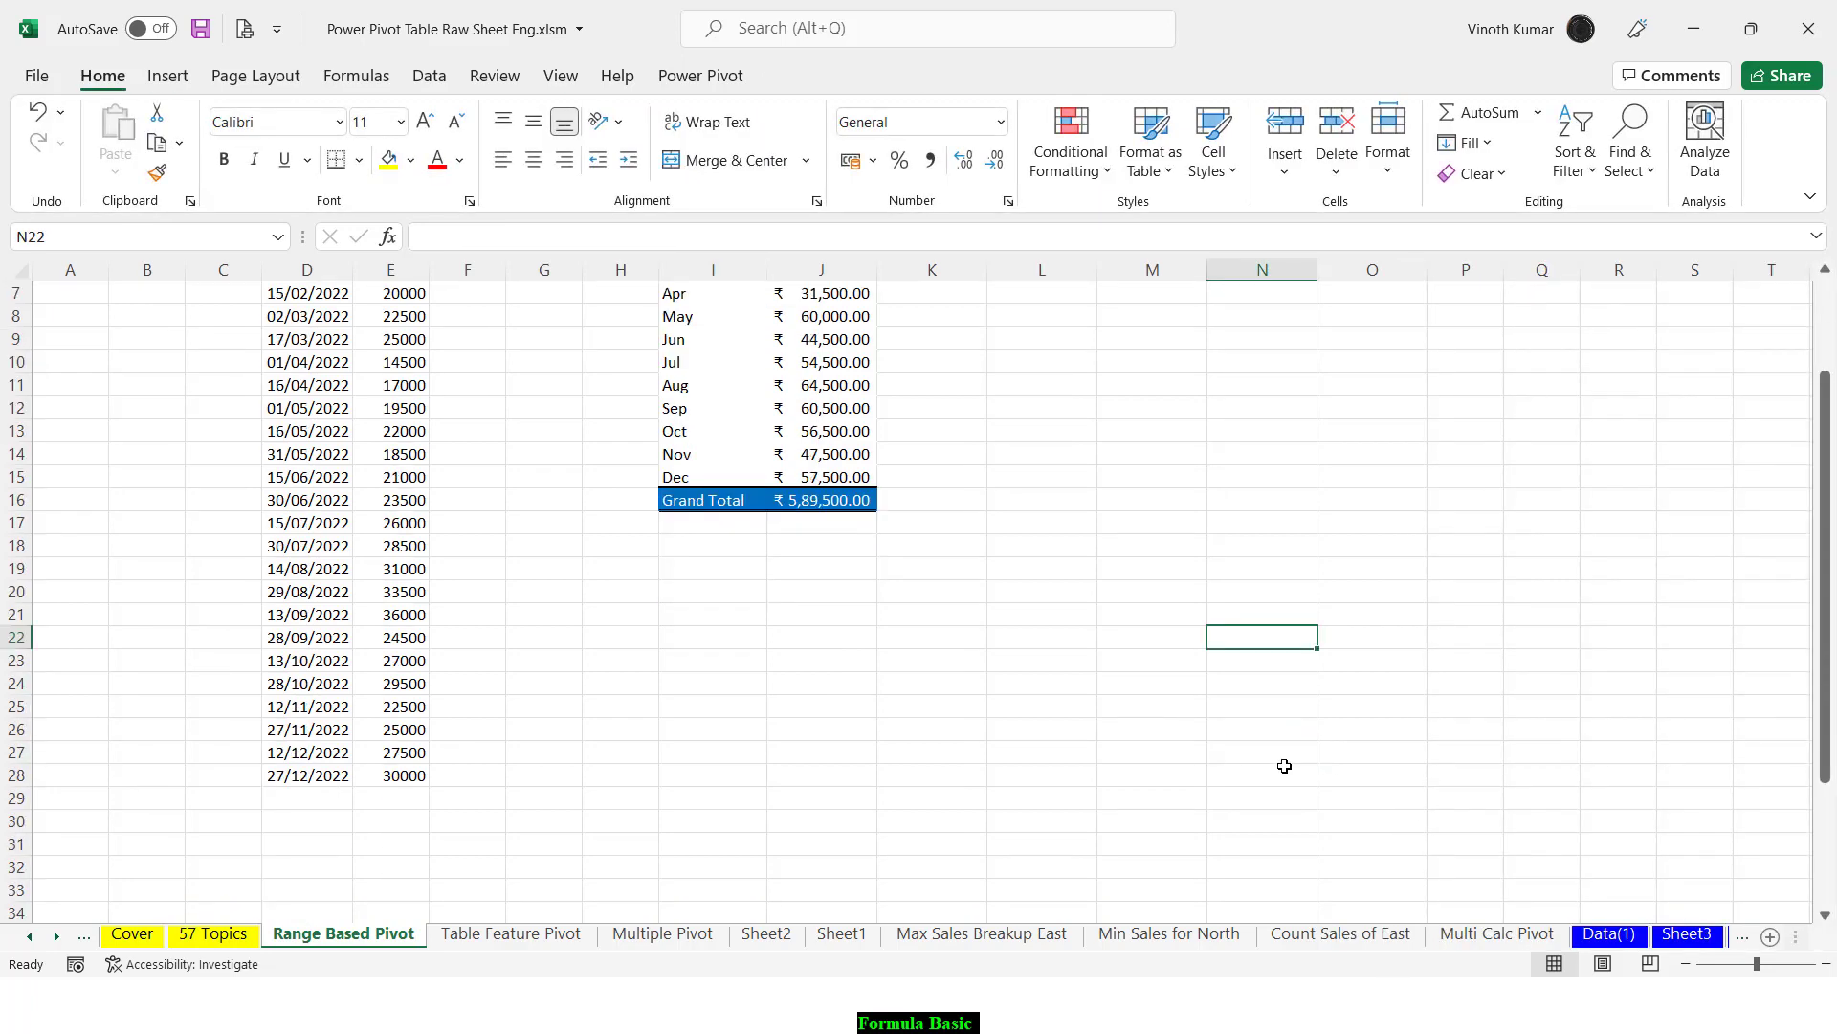
{"action": "scroll", "coordinate": [1244, 727], "scroll_direction": "up", "scroll_amount": 2}
Step: Enter the chart shortcut note beside the PivotTable, with Chart in L3 and Alt F1 in M3
{"action": "left_click", "coordinate": [1010, 314]}
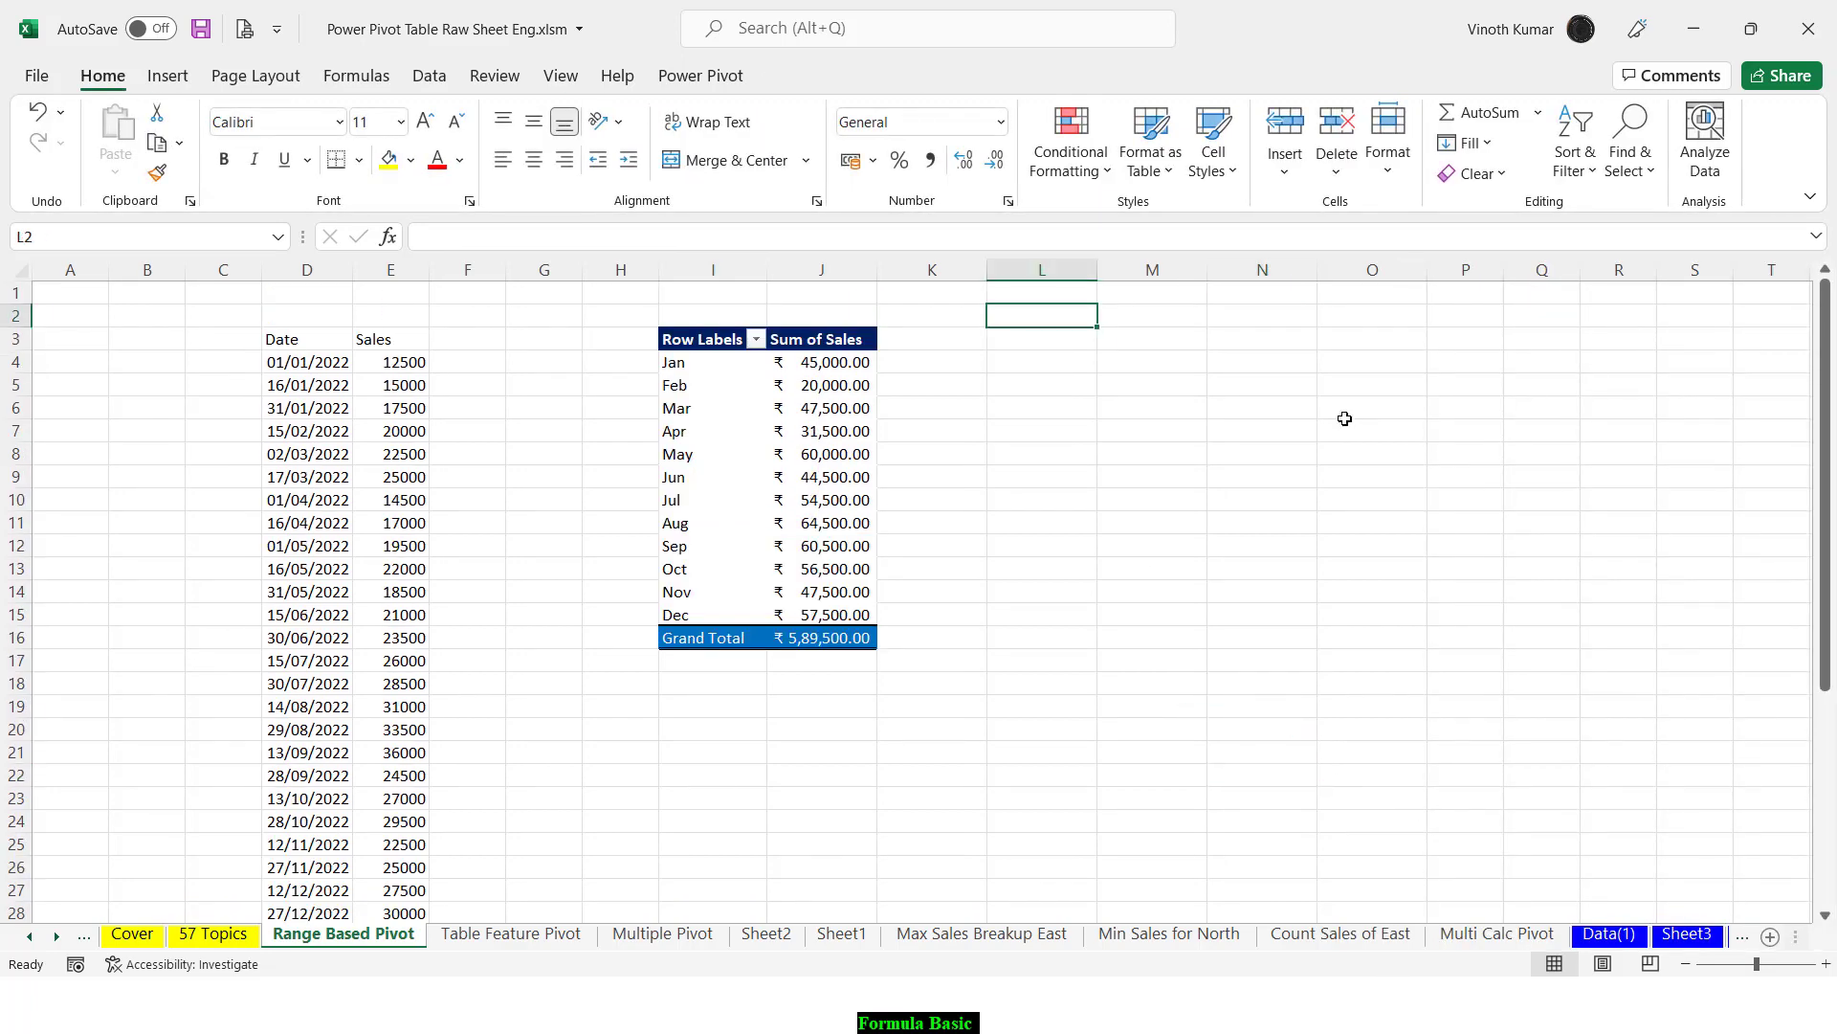
{"action": "key", "text": "Right"}
{"action": "key", "text": "Down"}
{"action": "key", "text": "Left"}
{"action": "type", "text": "Cha"}
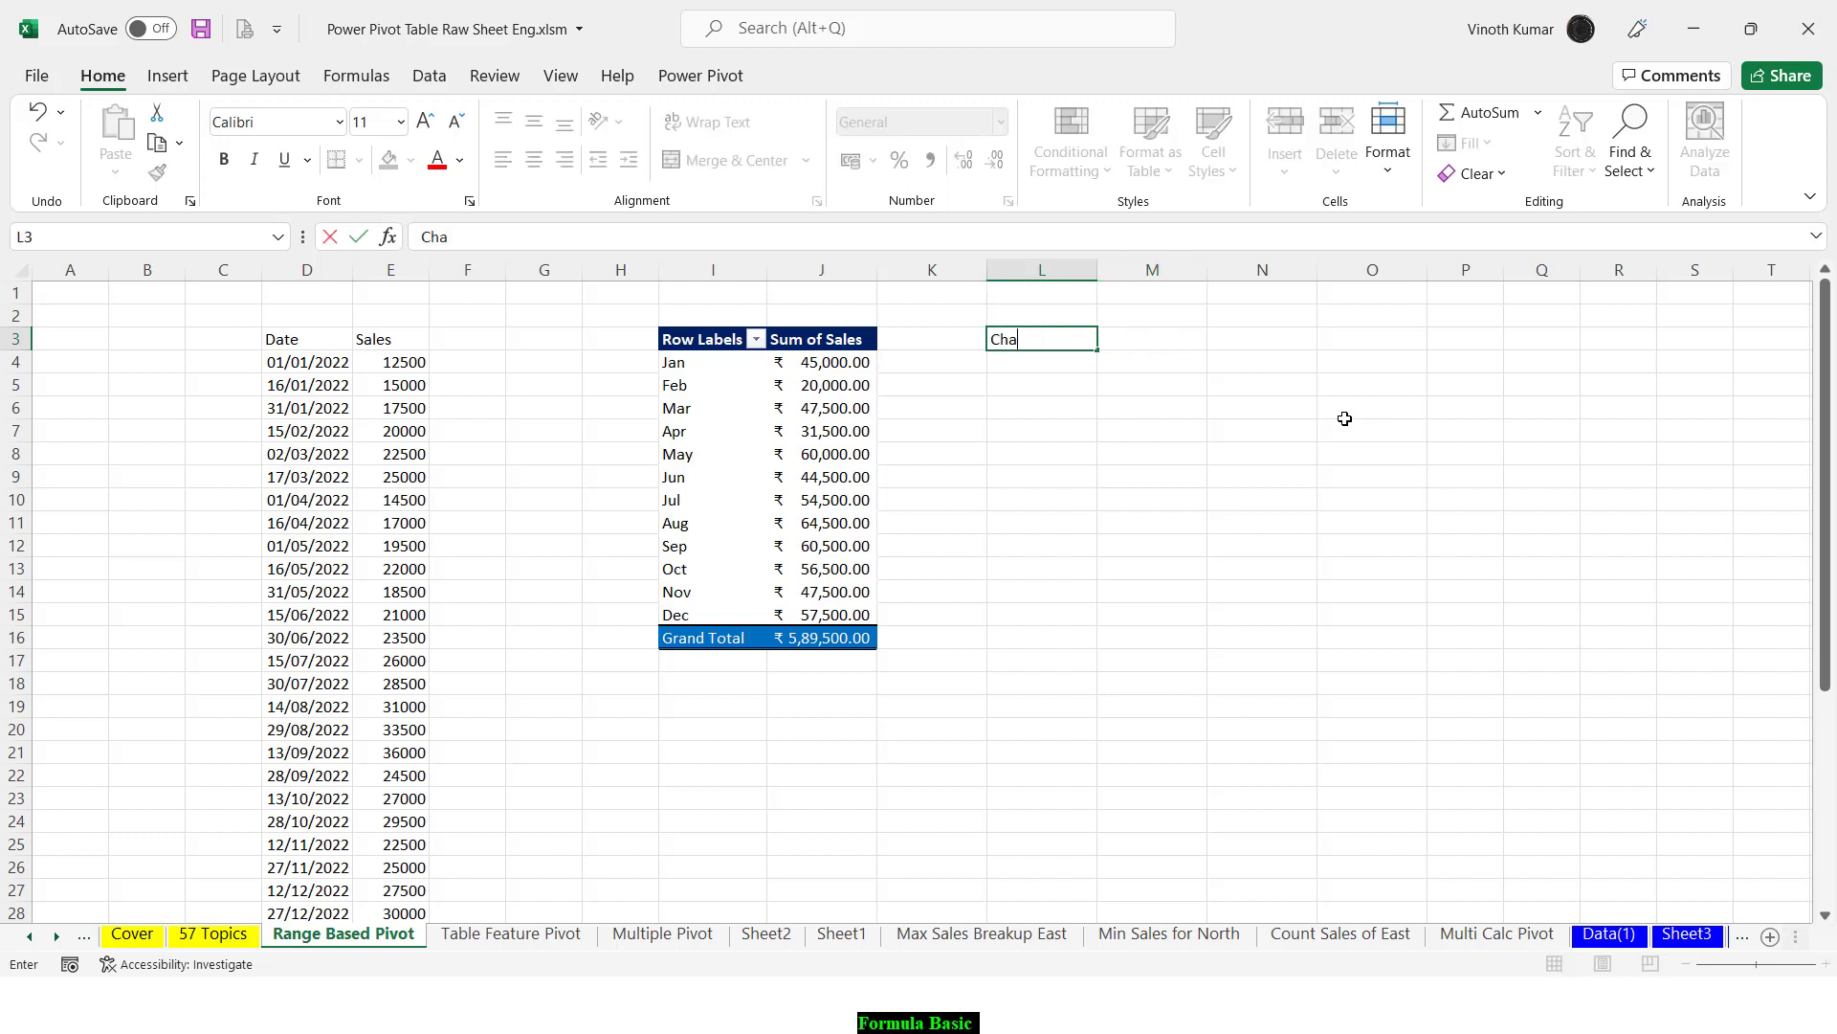
{"action": "key", "text": "Tab"}
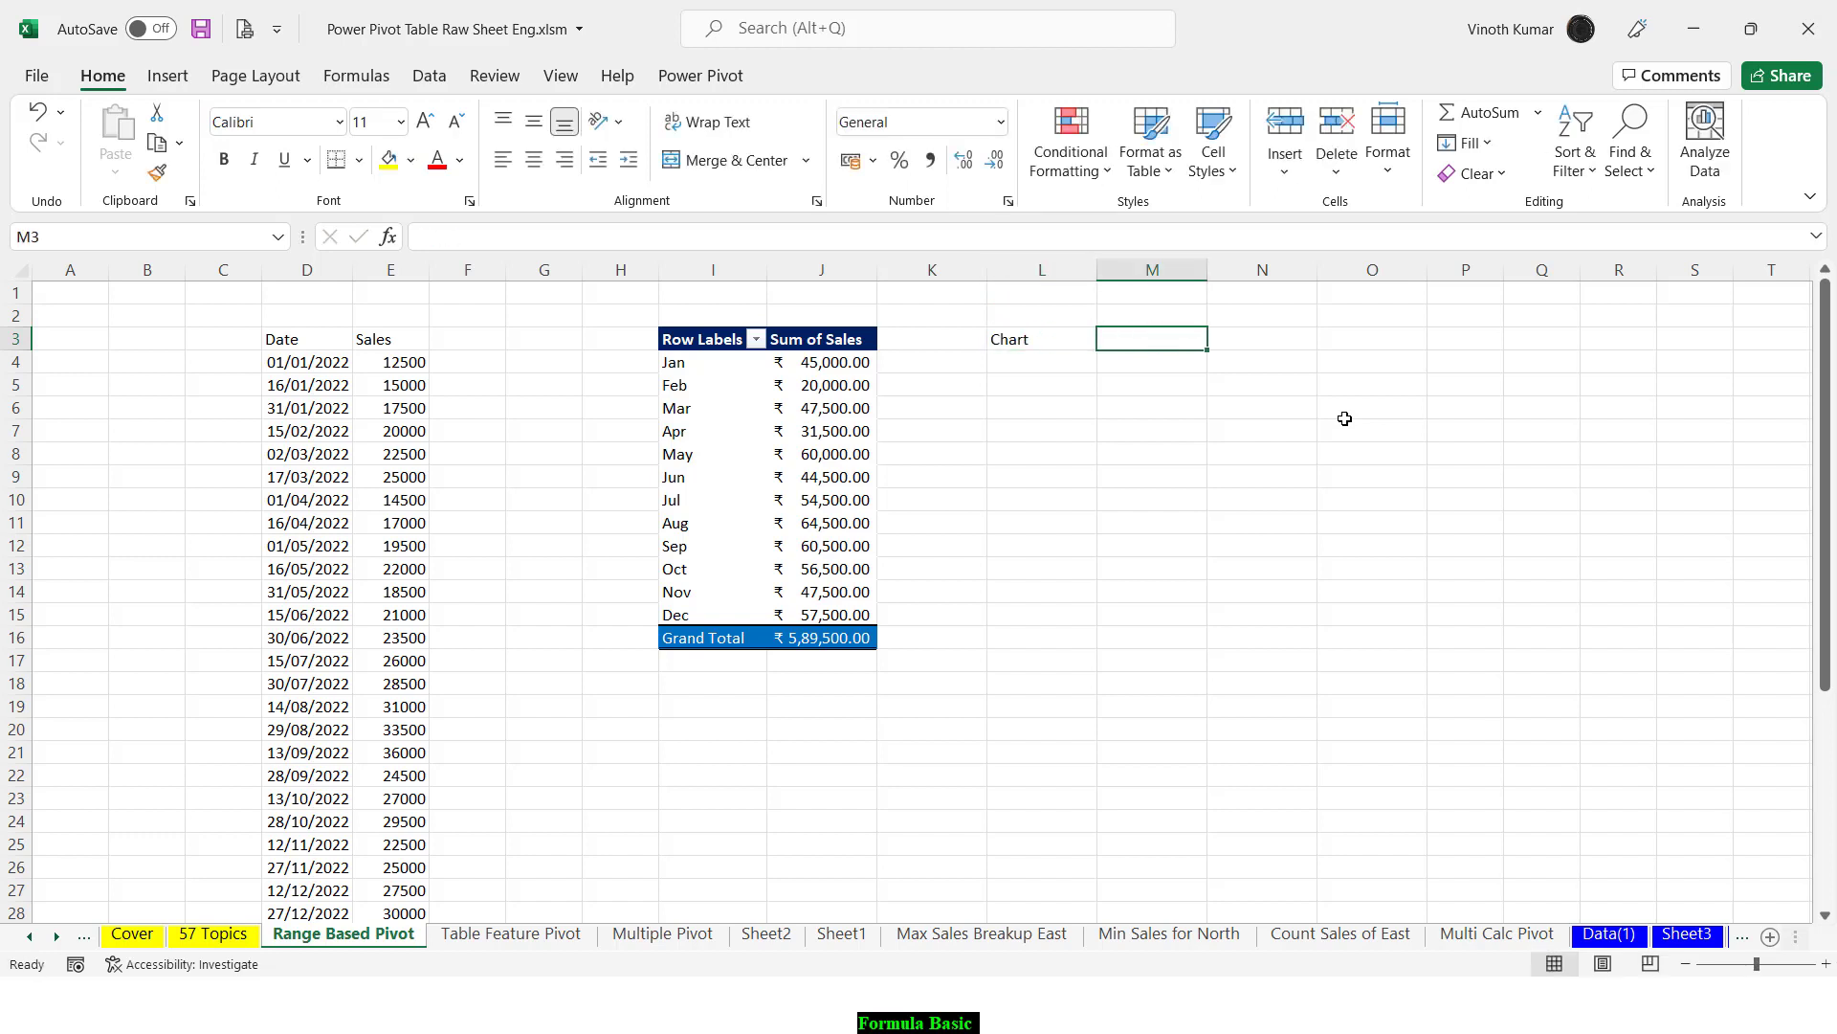
{"action": "type", "text": "Alt F1"}
{"action": "key", "text": "Return"}
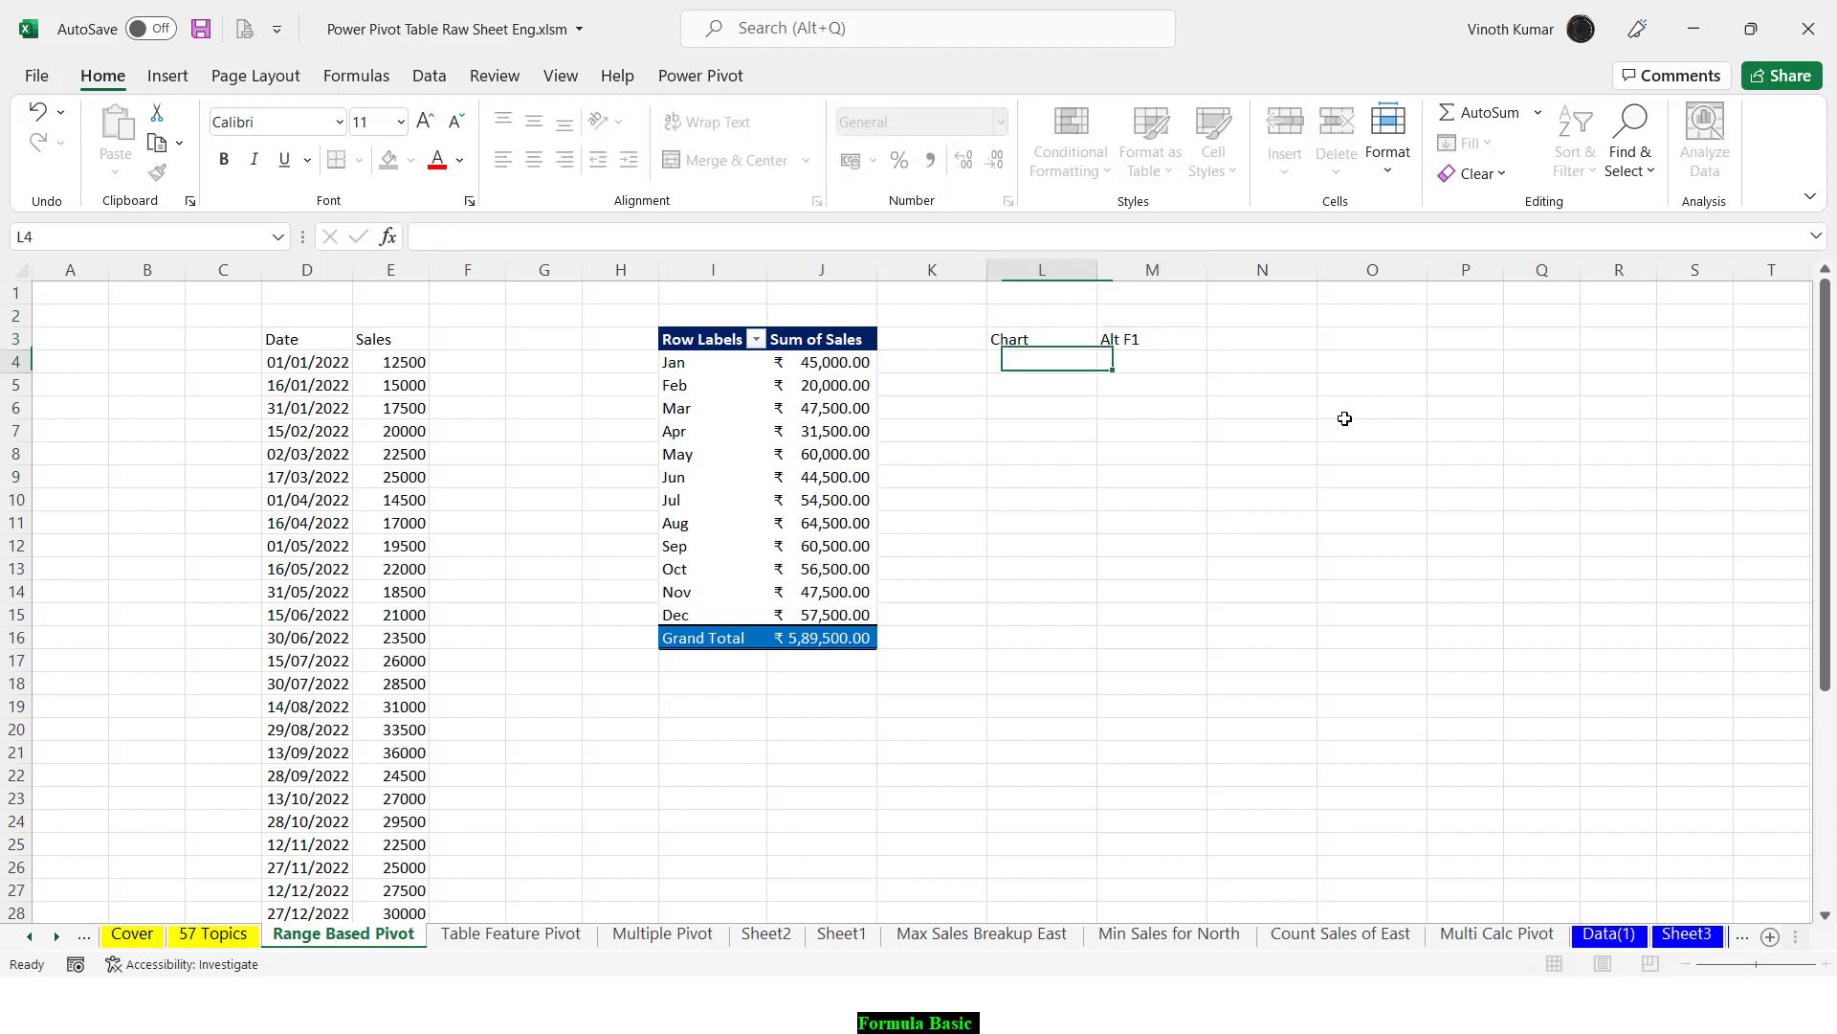
Step: Insert a default column PivotChart from the monthly sales PivotTable on the Range Based Pivot sheet
{"action": "key", "text": "Up"}
{"action": "key", "text": "Left"}
{"action": "key", "text": "Left"}
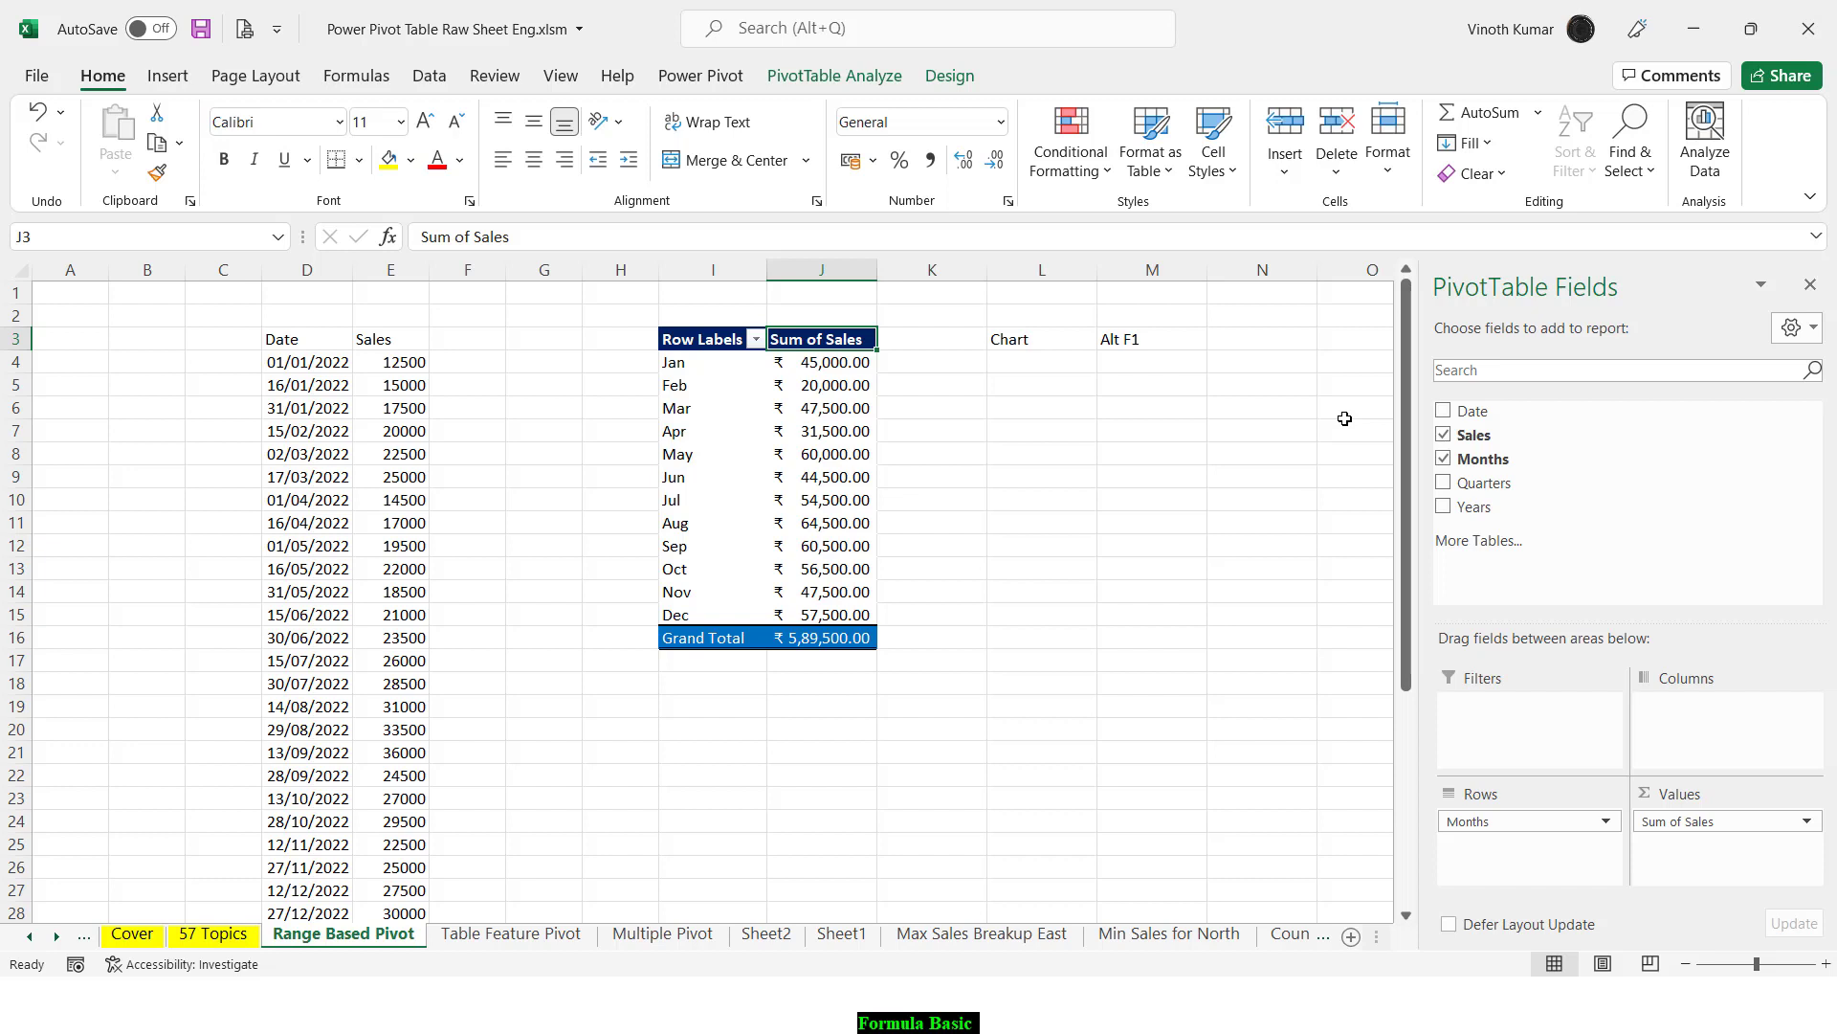
{"action": "key", "text": "alt+F1"}
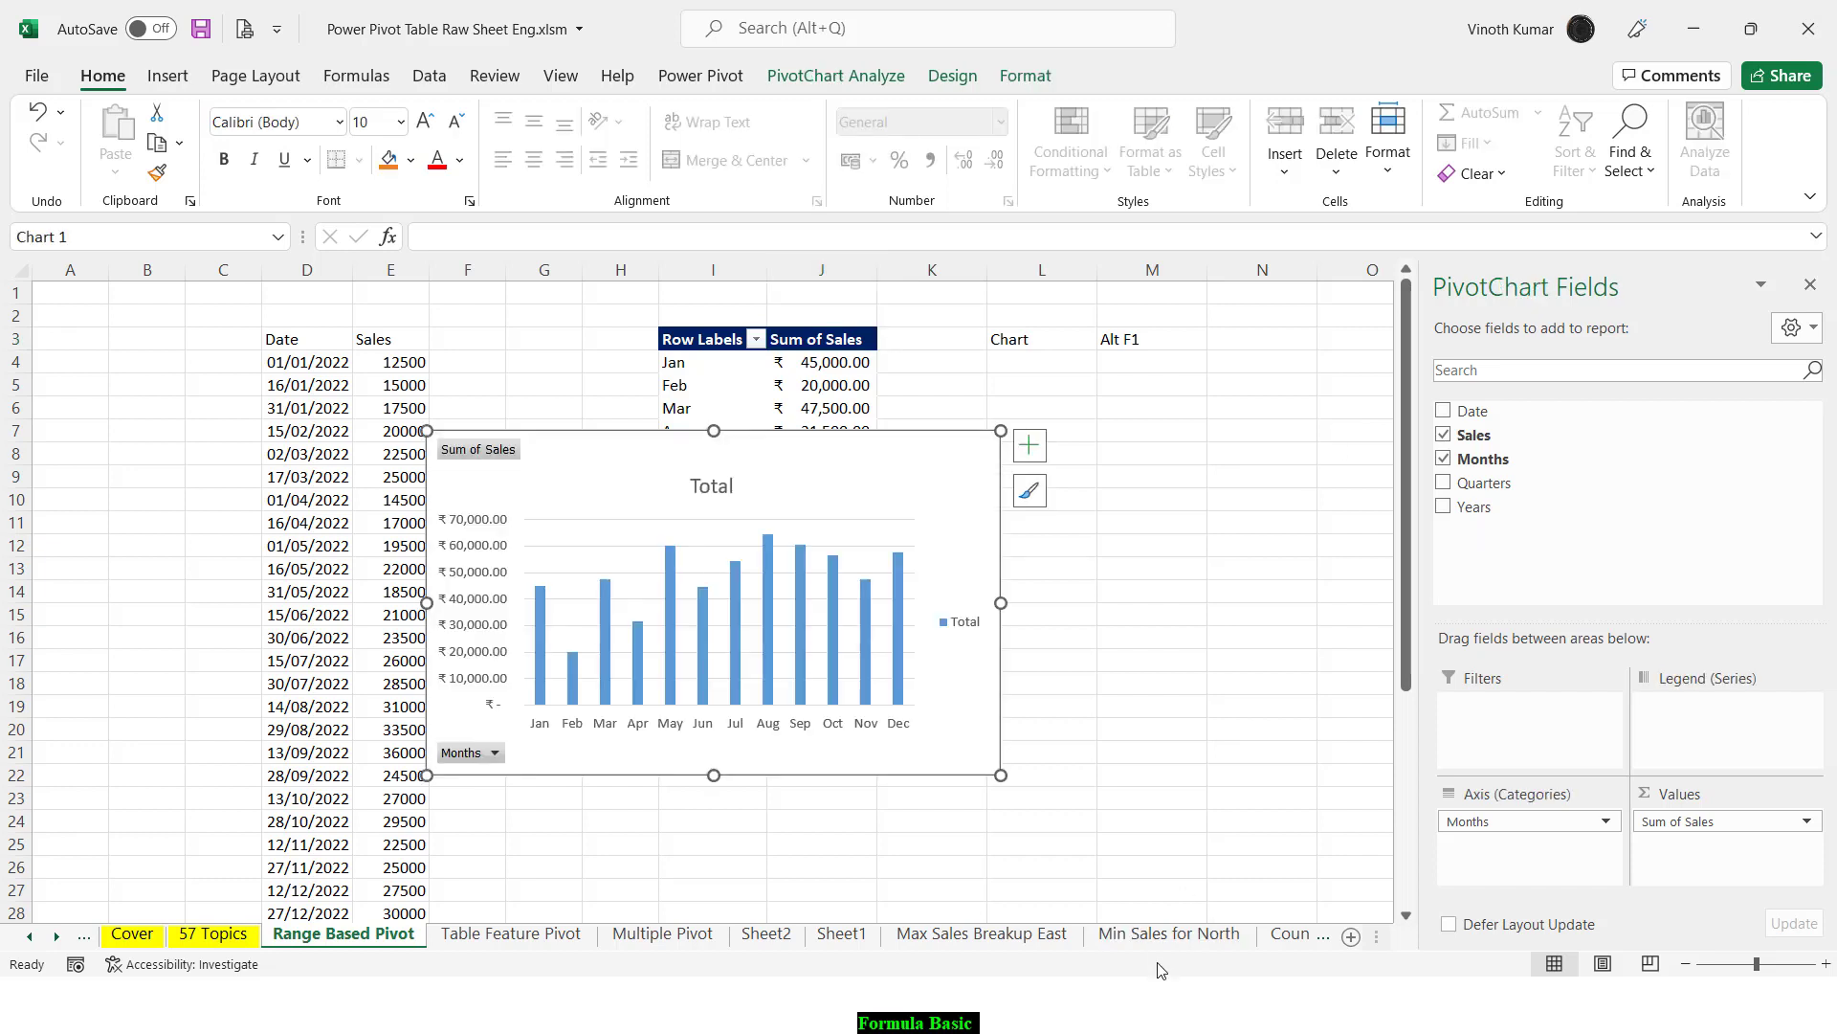
{"action": "left_click", "coordinate": [1361, 714]}
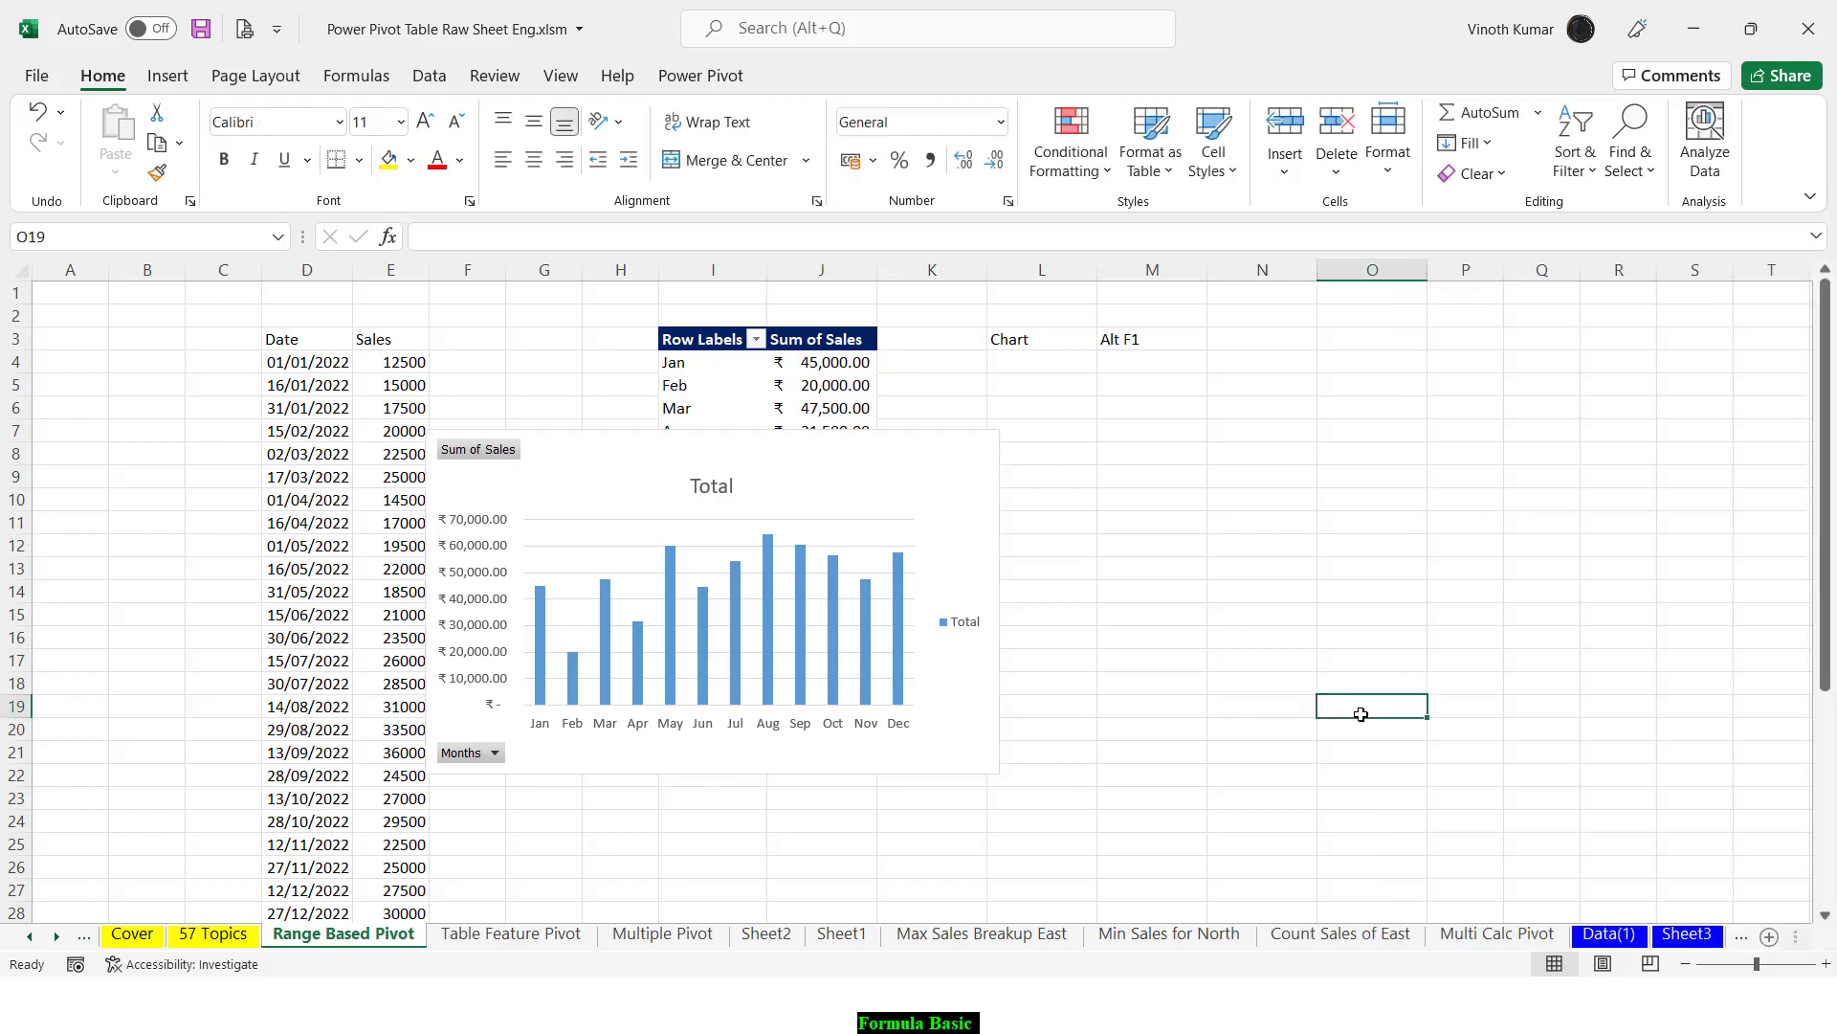
Step: Move the PivotChart clear of the PivotTable to just below the Chart note, and close the PivotChart field list
{"action": "left_click_drag", "start_coordinate": [835, 473], "coordinate": [1478, 427]}
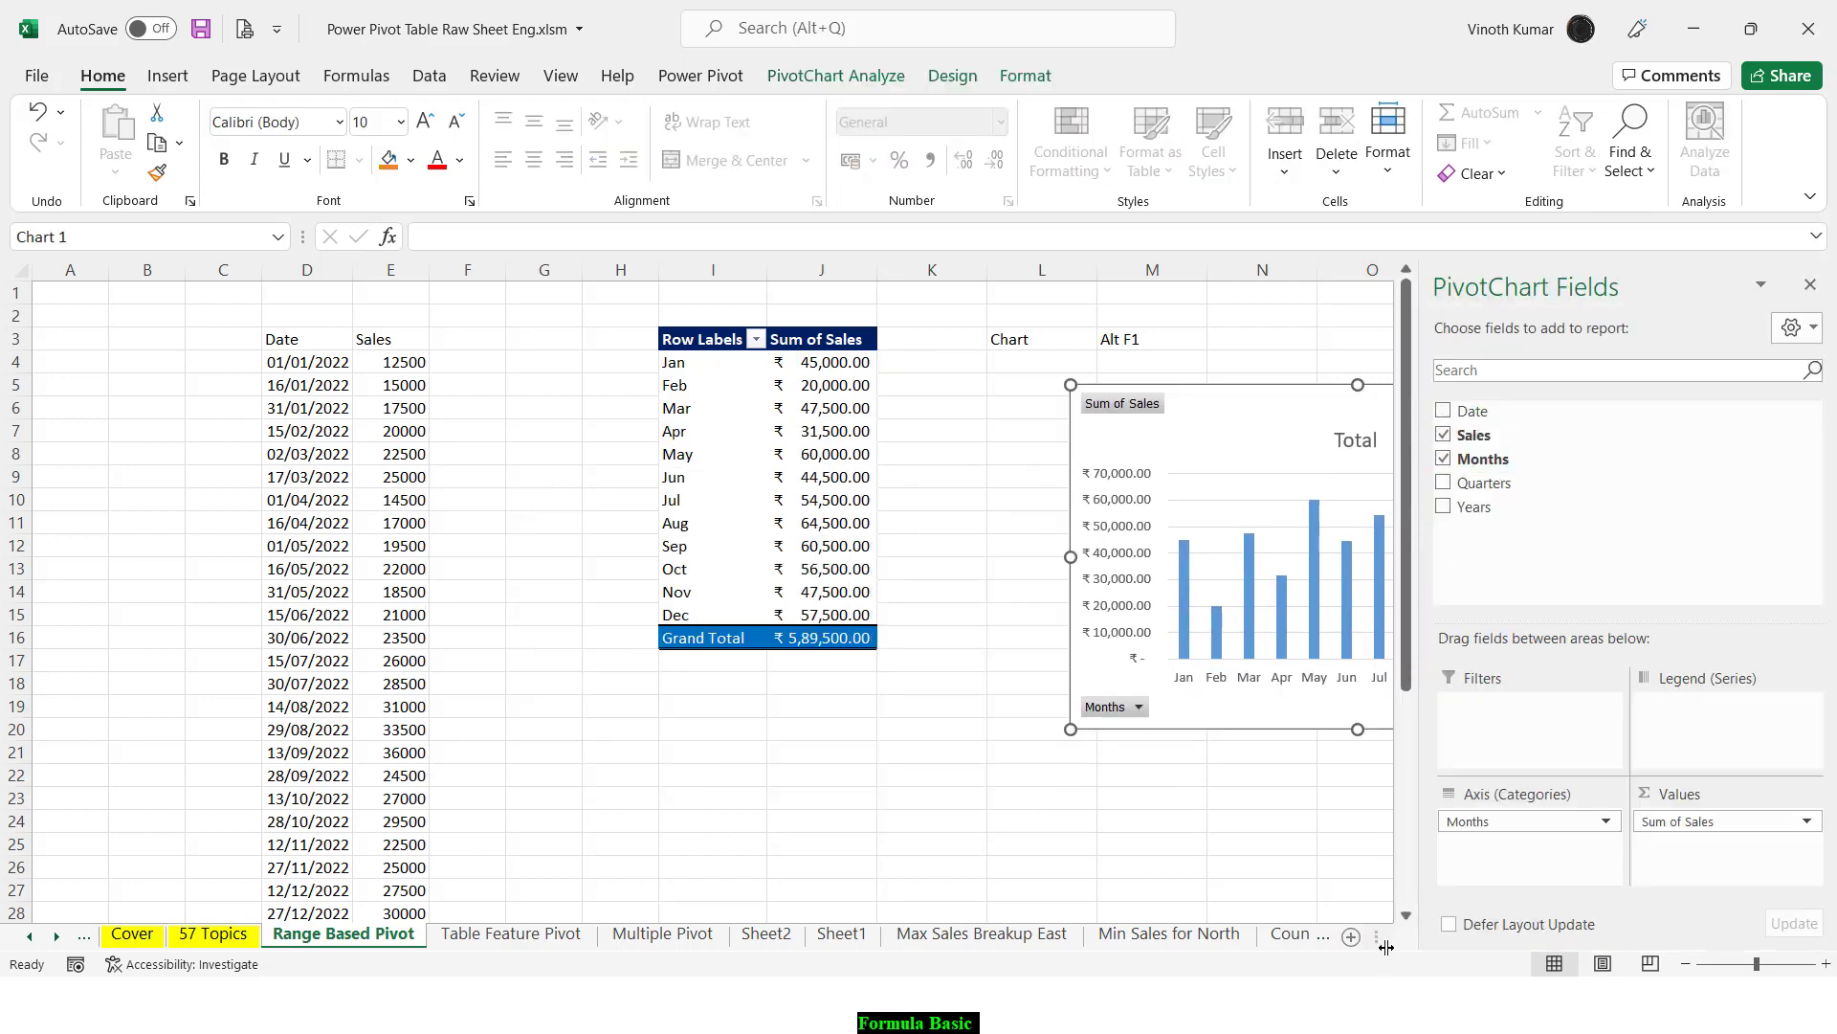
{"action": "left_click_drag", "start_coordinate": [1232, 413], "coordinate": [1125, 422]}
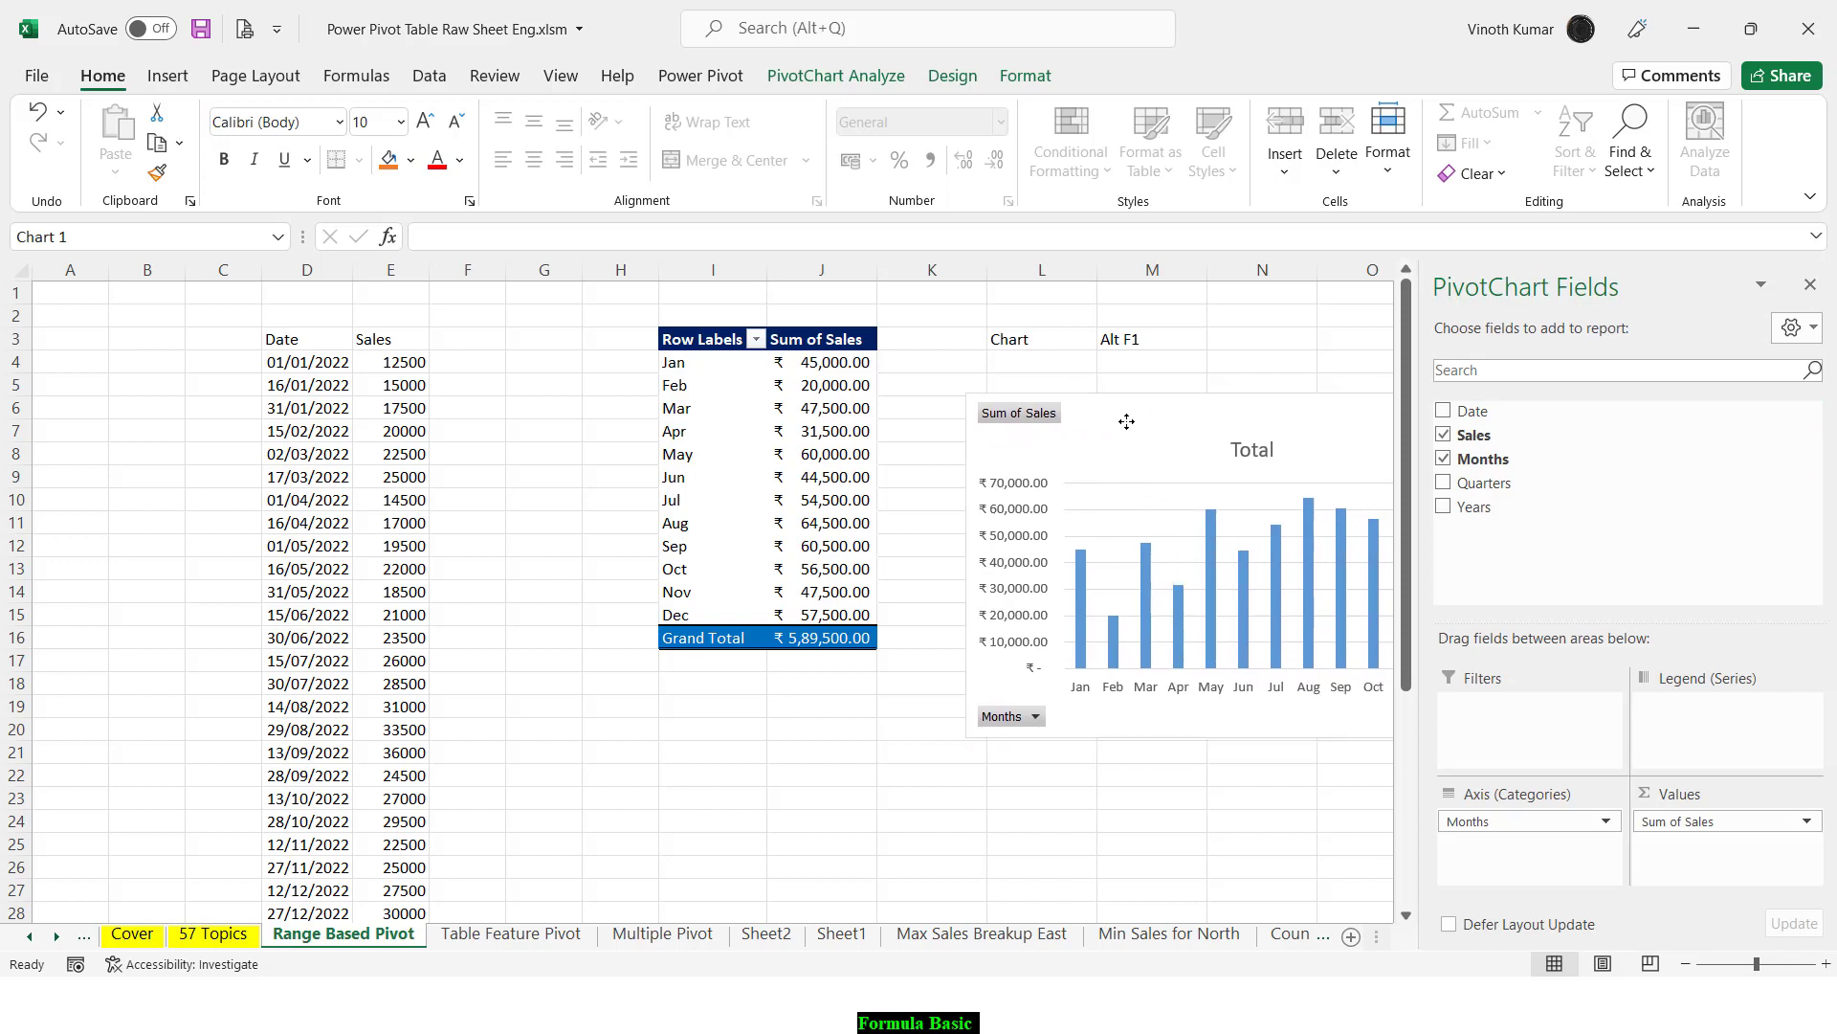
{"action": "left_click", "coordinate": [1810, 284]}
Step: Delete the columns from column I onward that hold the existing PivotTable on the Table Feature Pivot sheet
{"action": "left_click", "coordinate": [511, 933]}
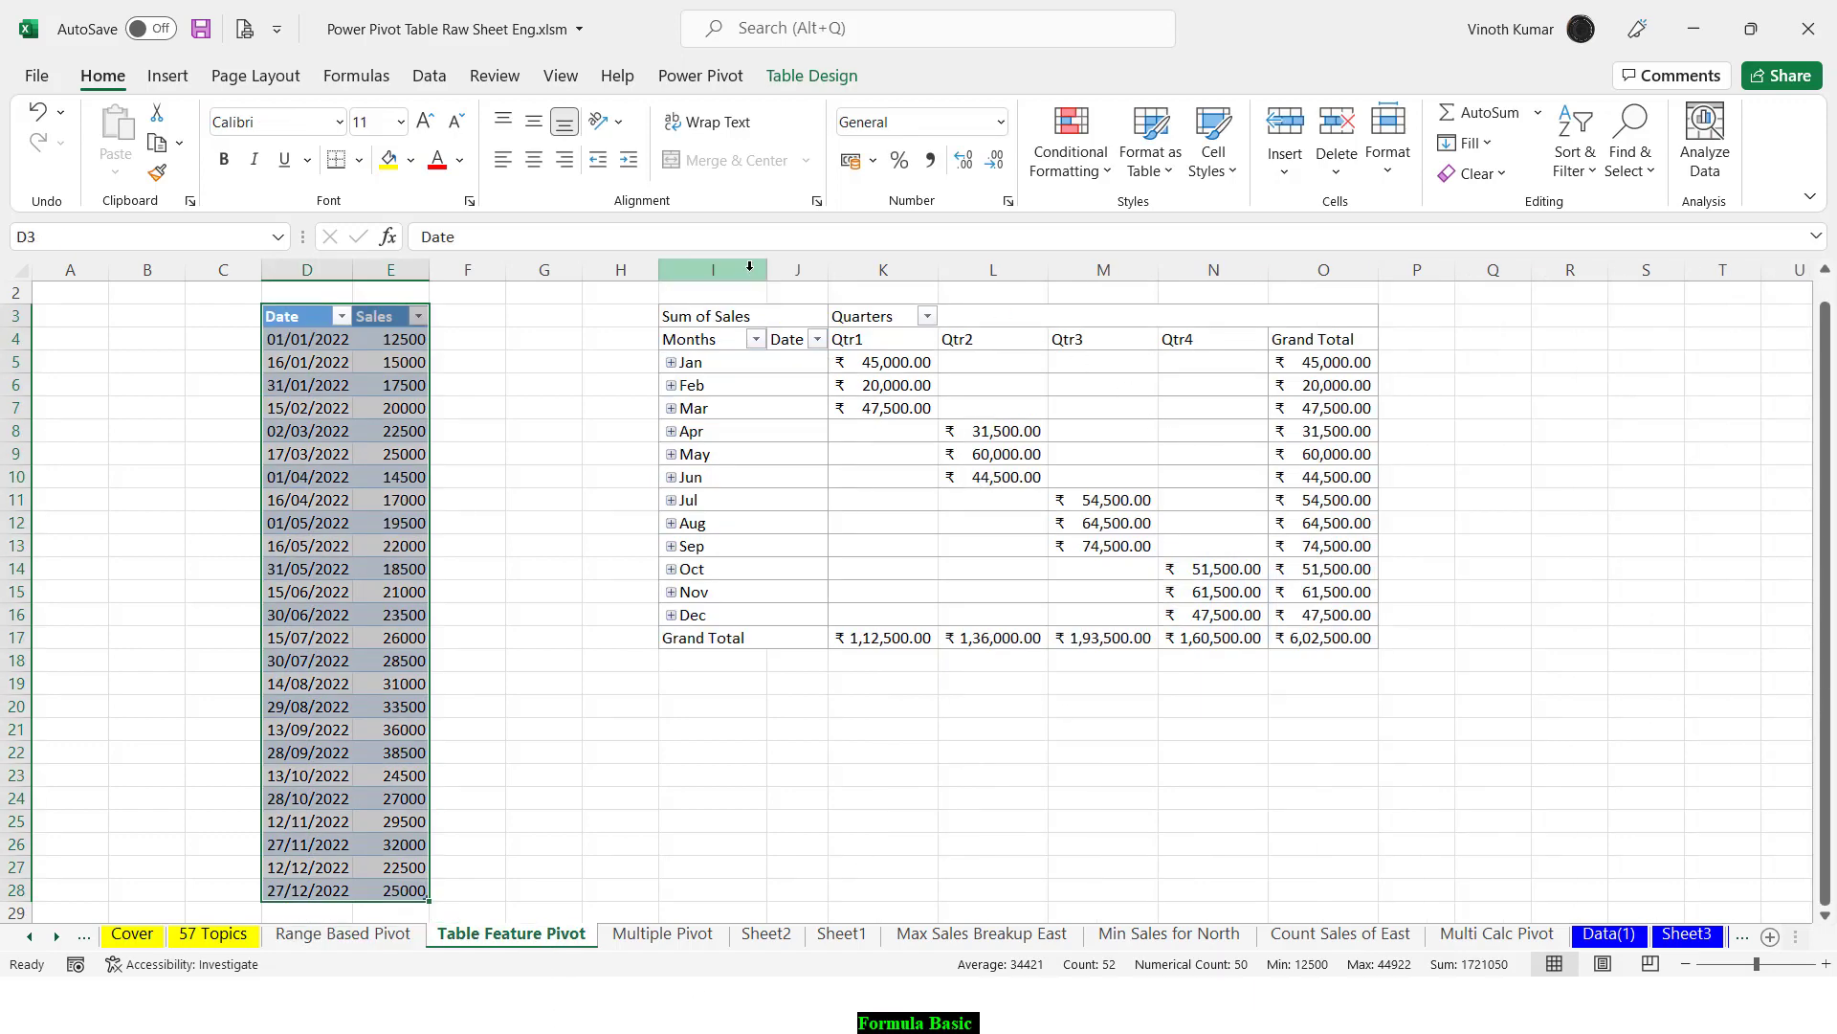
{"action": "left_click_drag", "start_coordinate": [749, 267], "coordinate": [1438, 310]}
{"action": "key", "text": "Delete"}
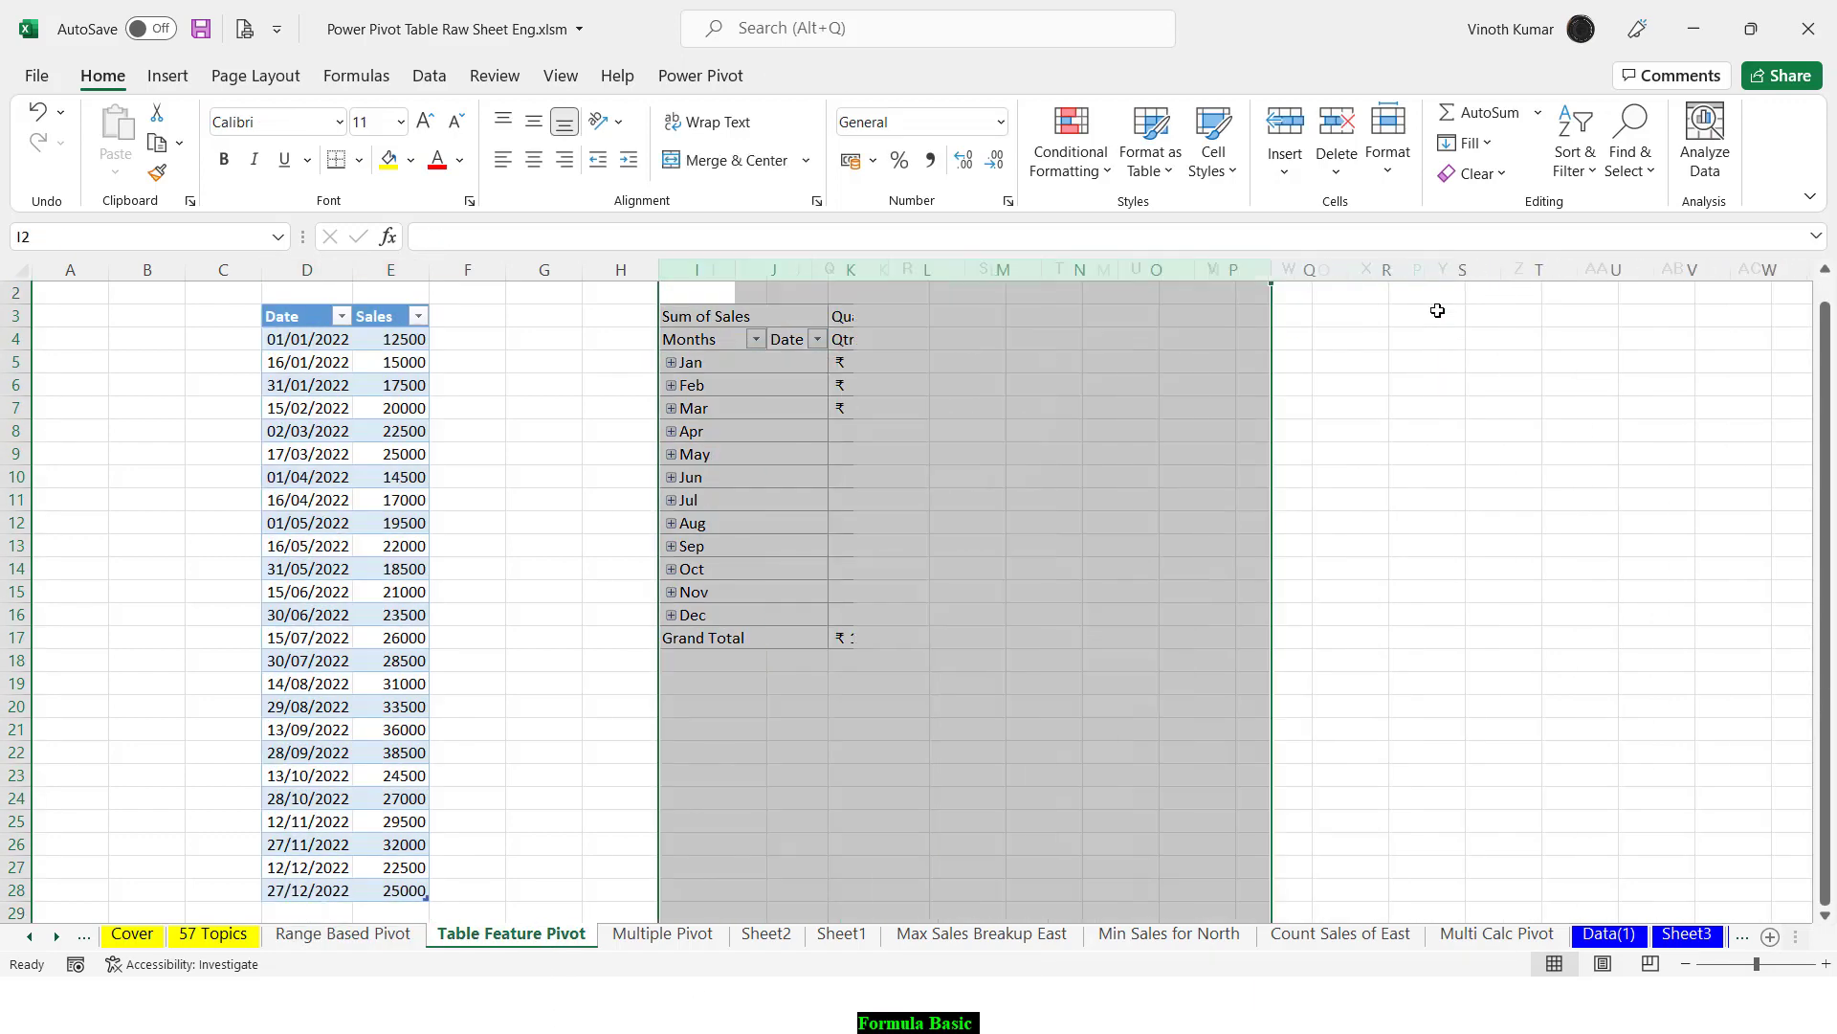
Step: Start a PivotChart report with its PivotTable in the PivotTable and PivotChart Wizard, using the Date and Sales table range $D$3:$E$28
{"action": "left_click", "coordinate": [299, 315]}
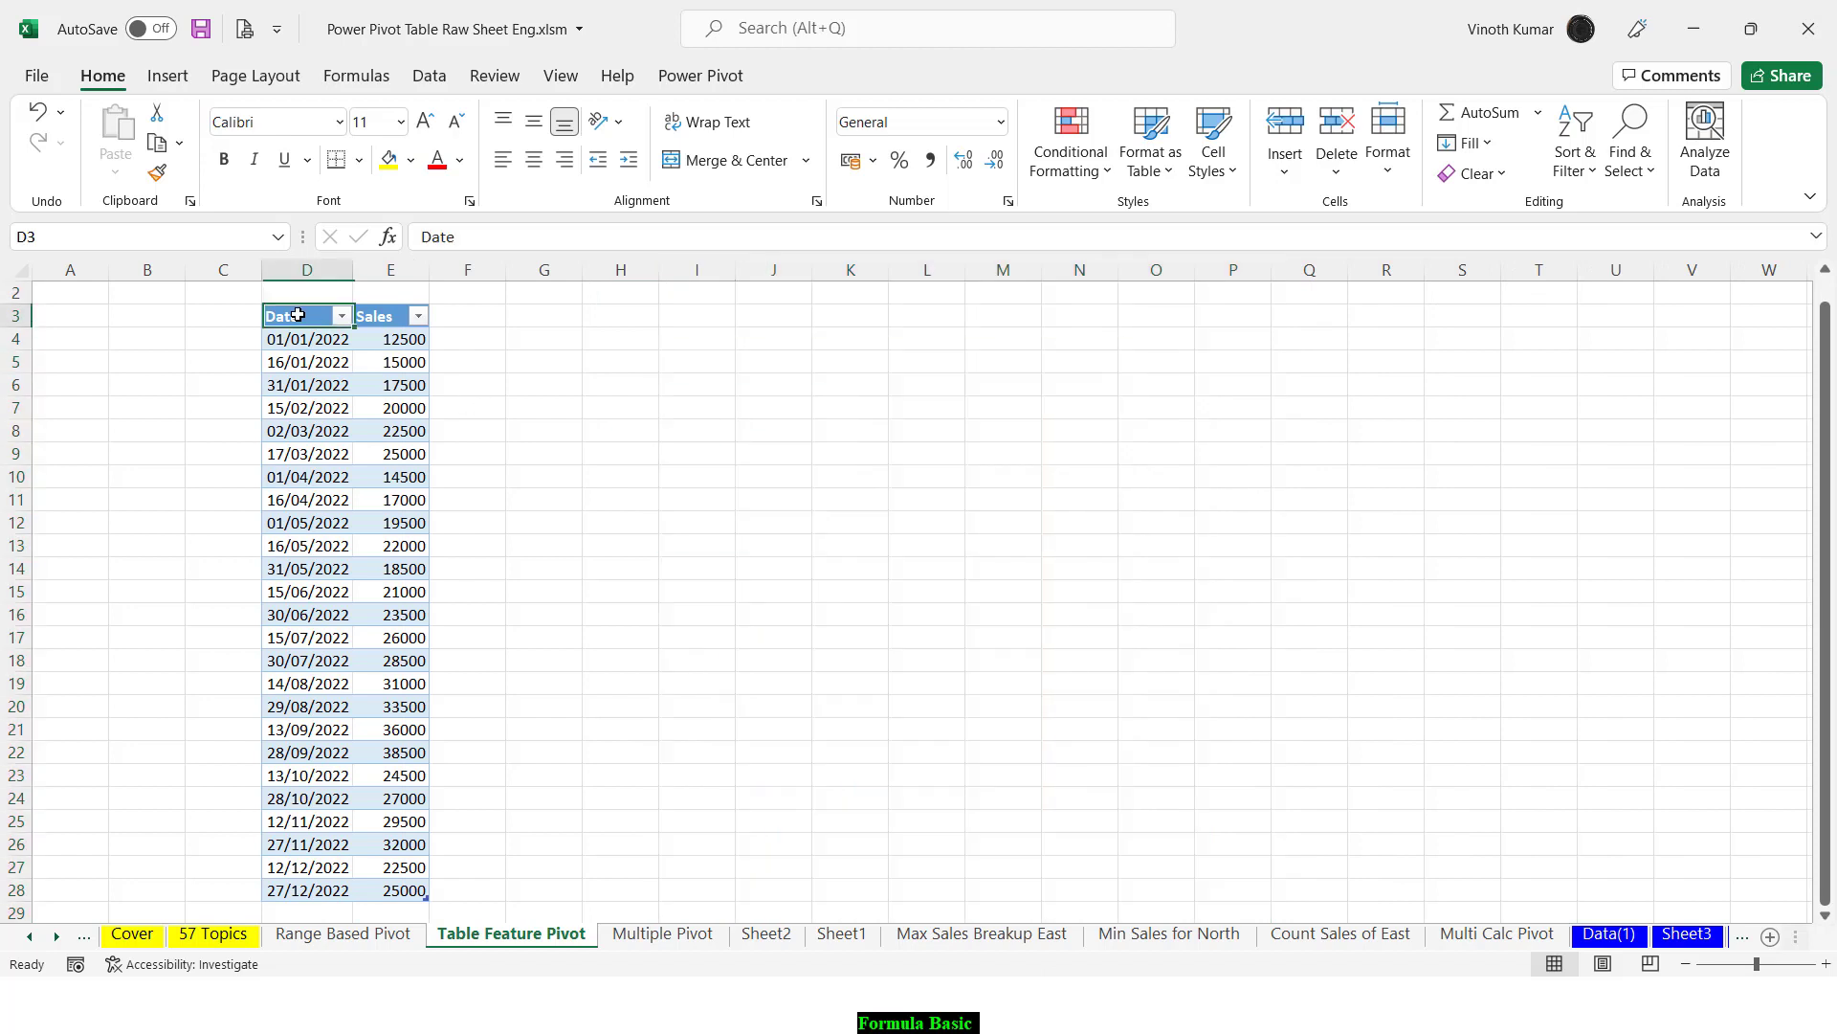
{"action": "left_click", "coordinate": [165, 74]}
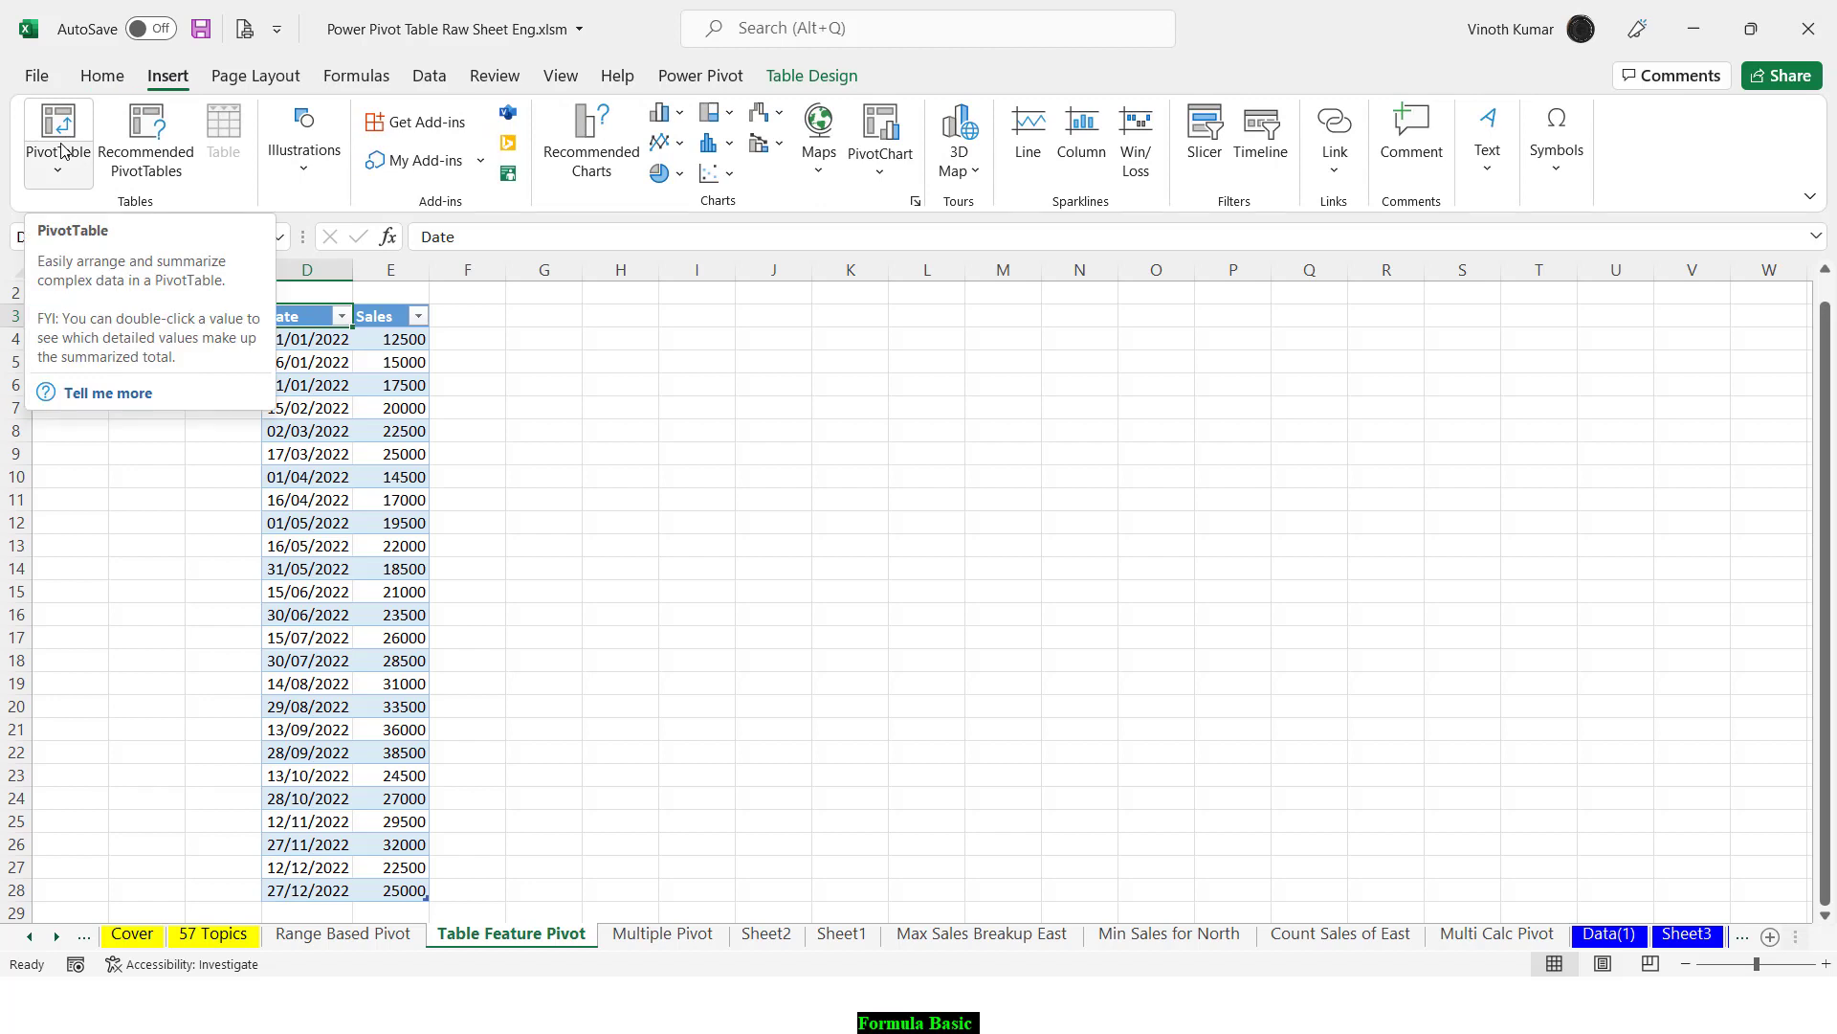
{"action": "key", "text": "alt+d"}
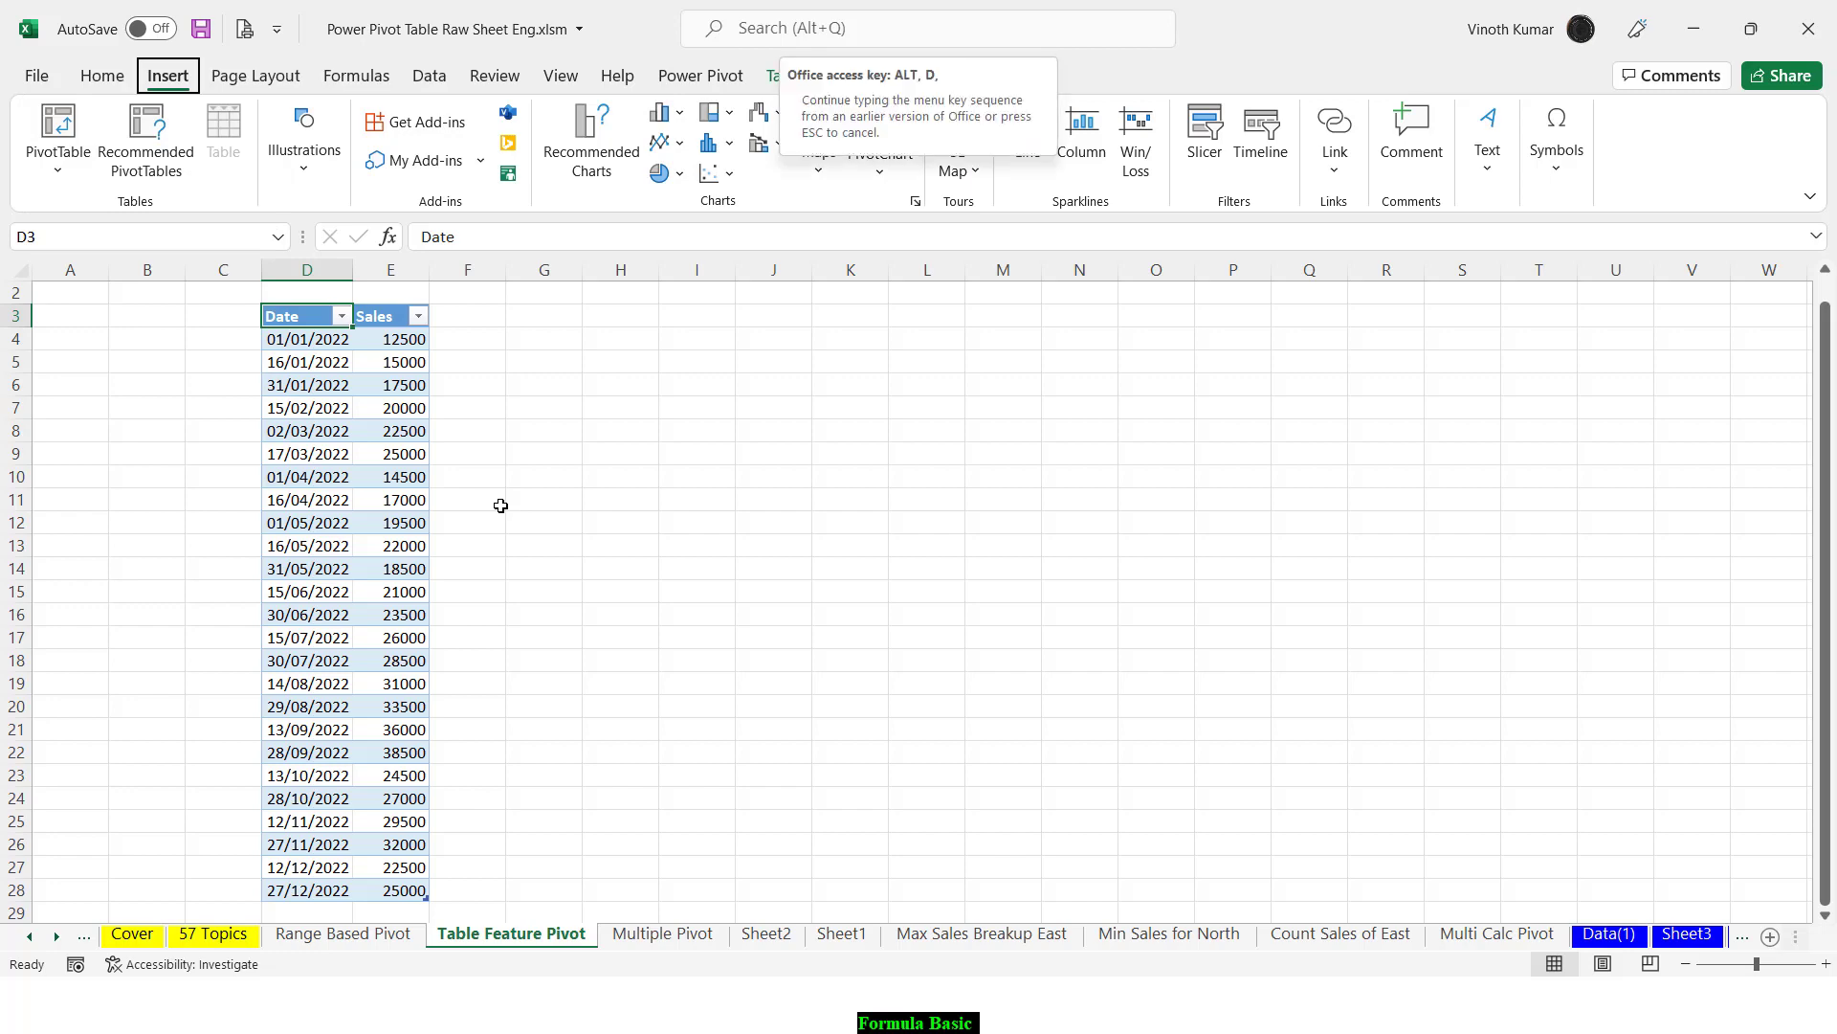
{"action": "key", "text": "p"}
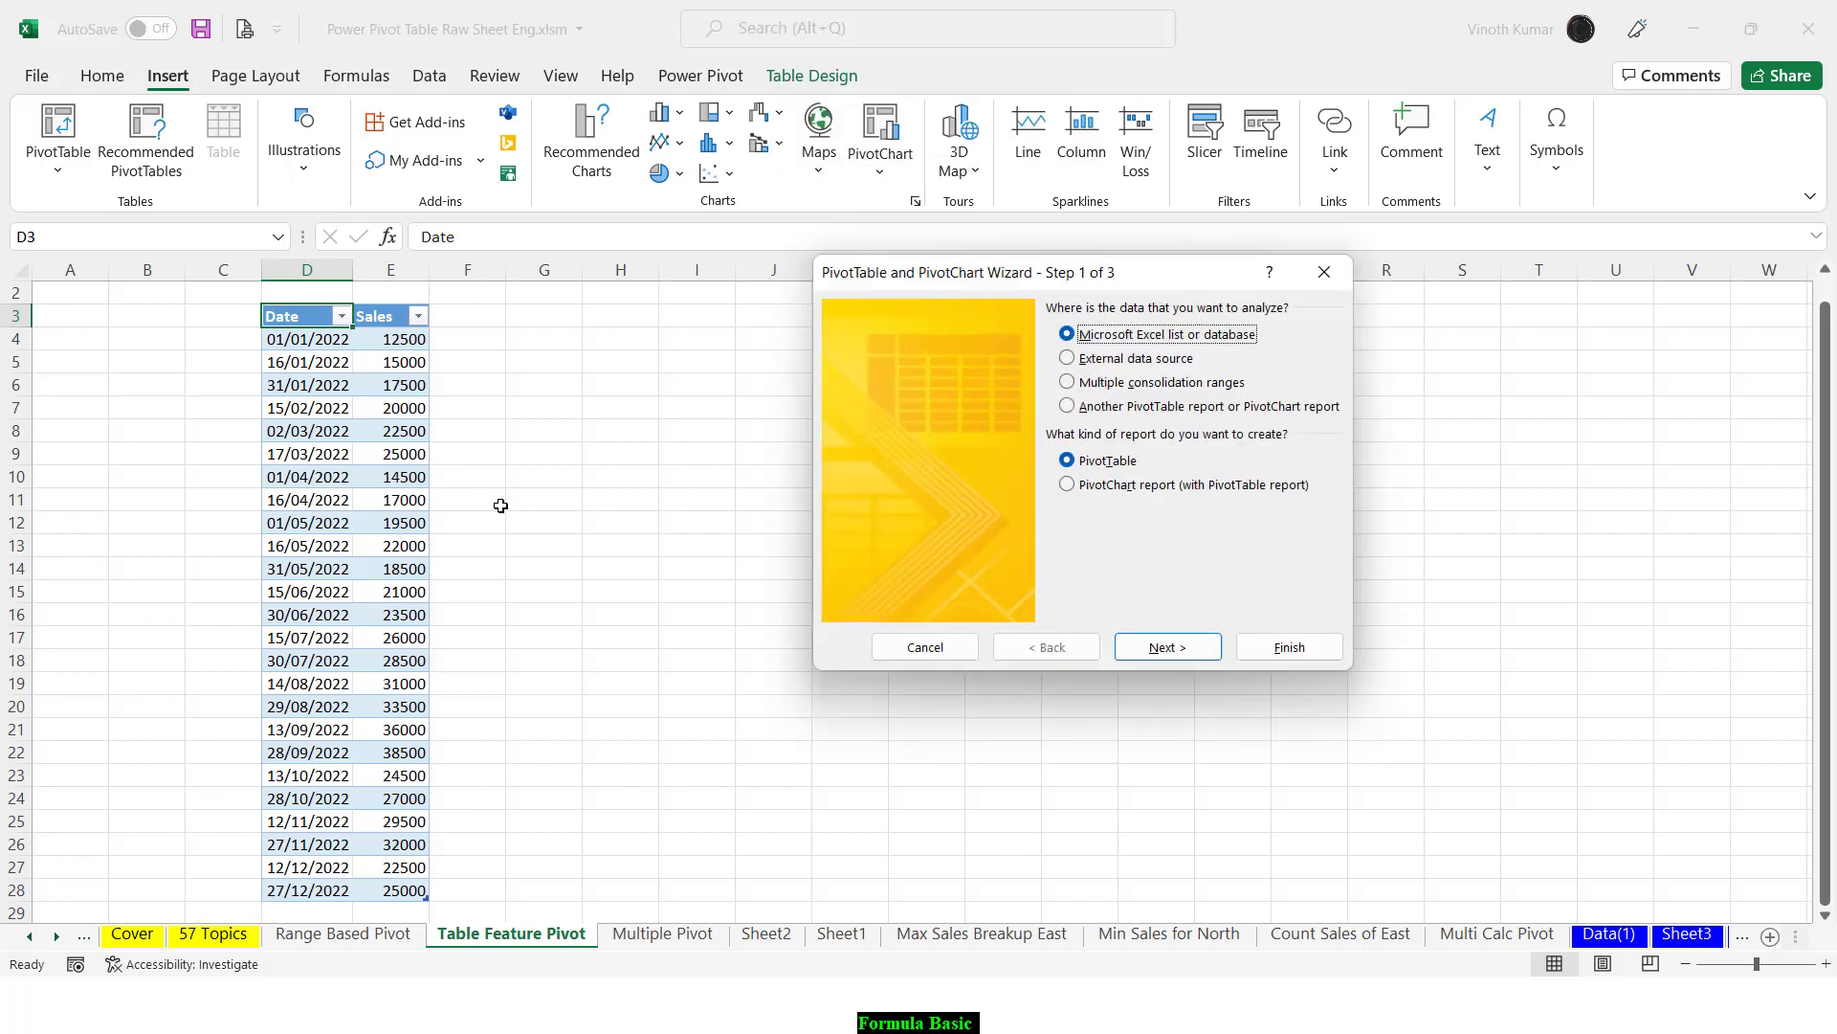
{"action": "left_click", "coordinate": [1103, 487]}
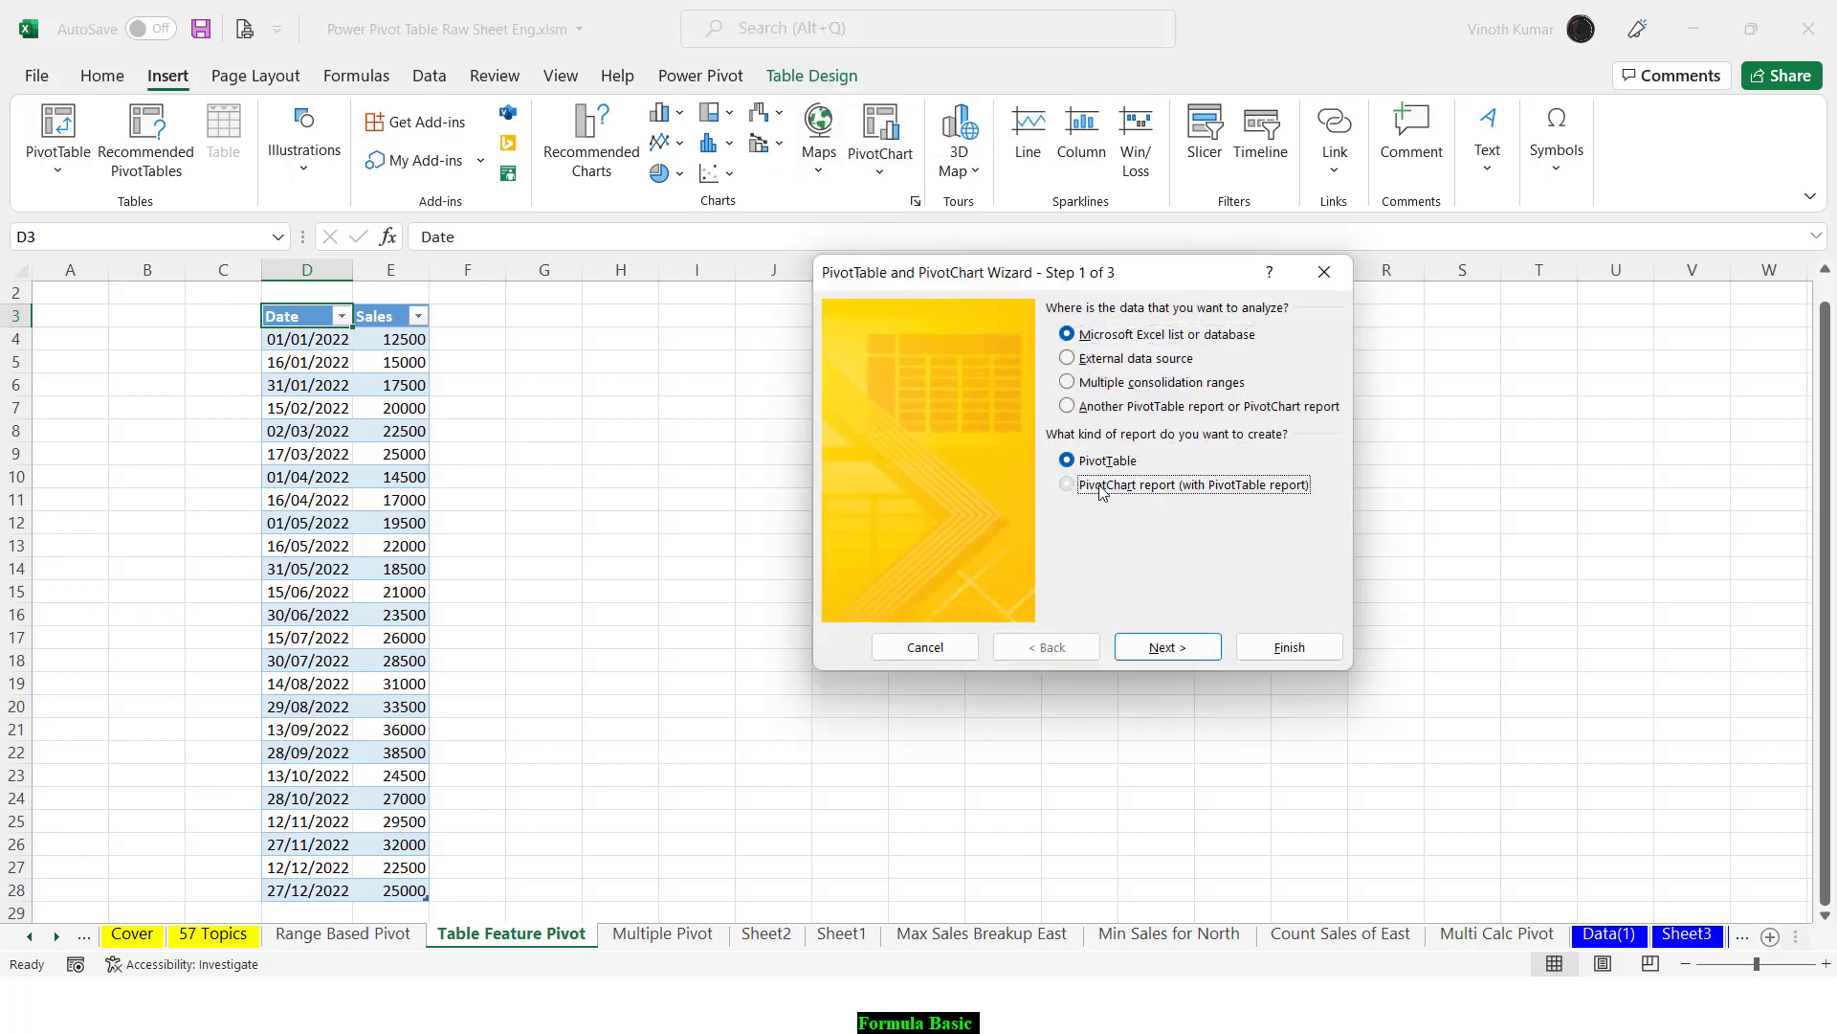
{"action": "left_click", "coordinate": [1160, 647]}
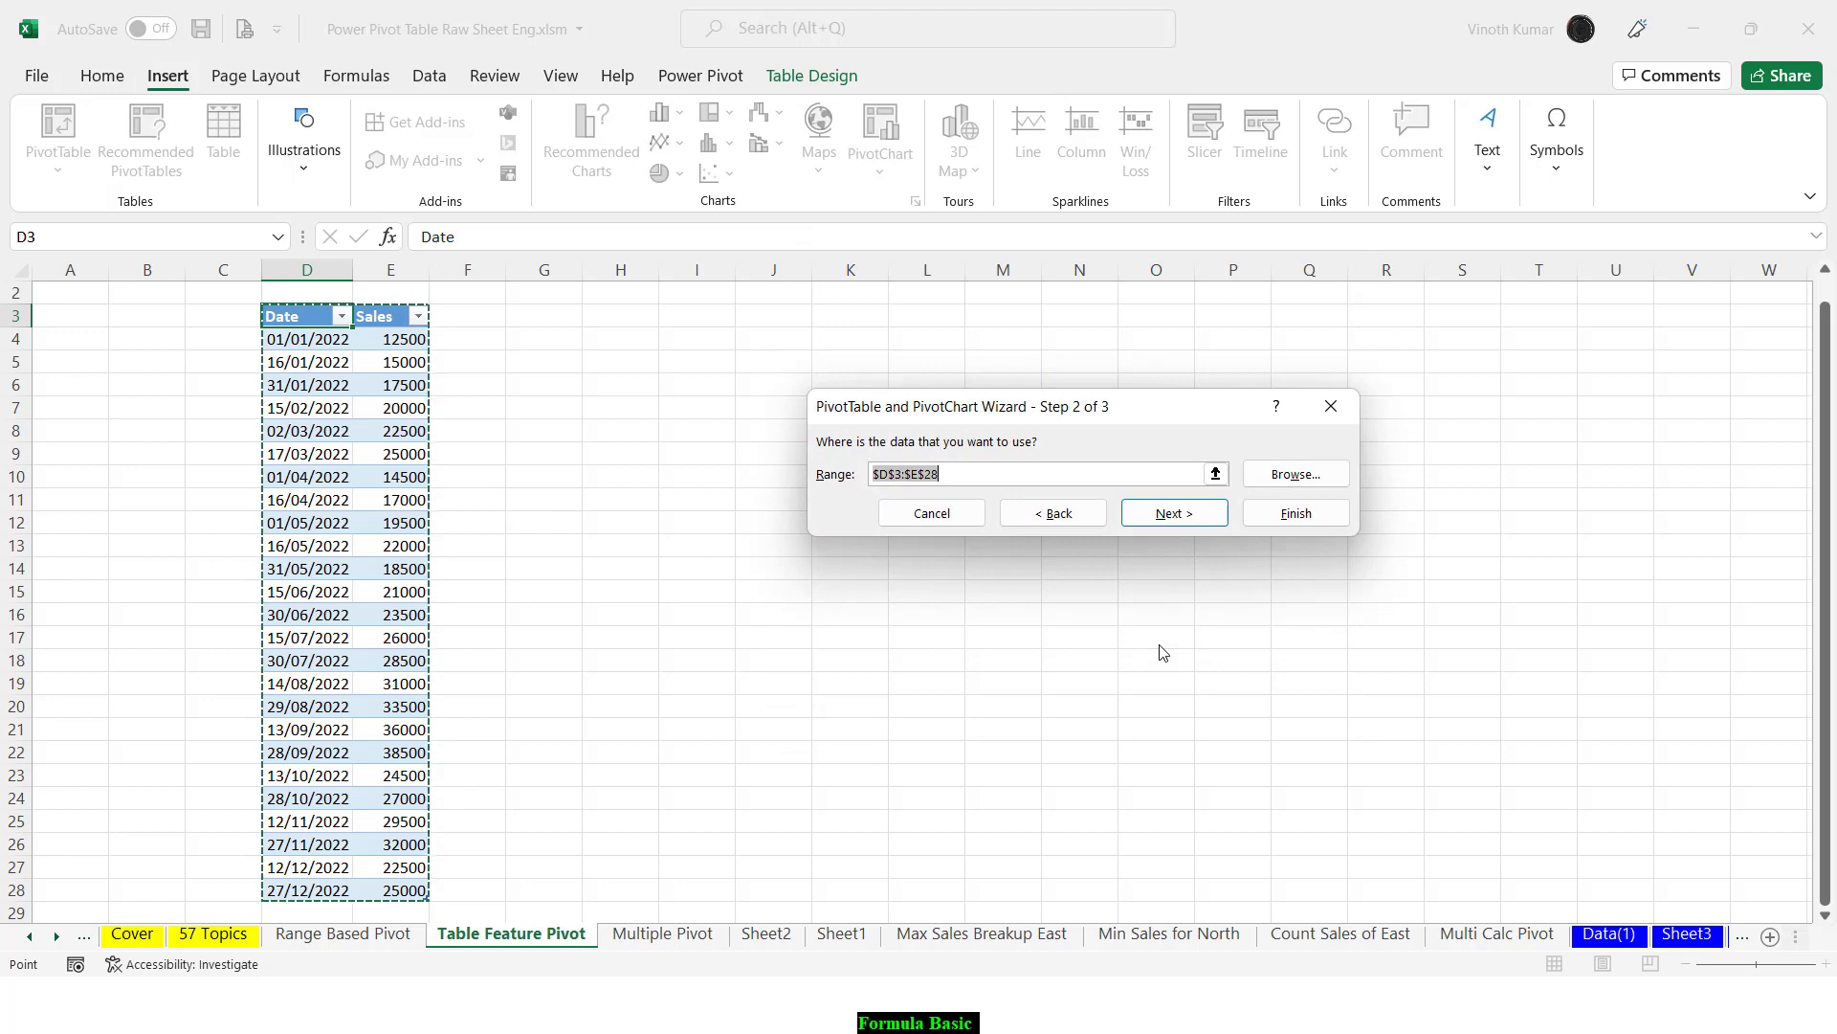
{"action": "left_click", "coordinate": [1204, 518]}
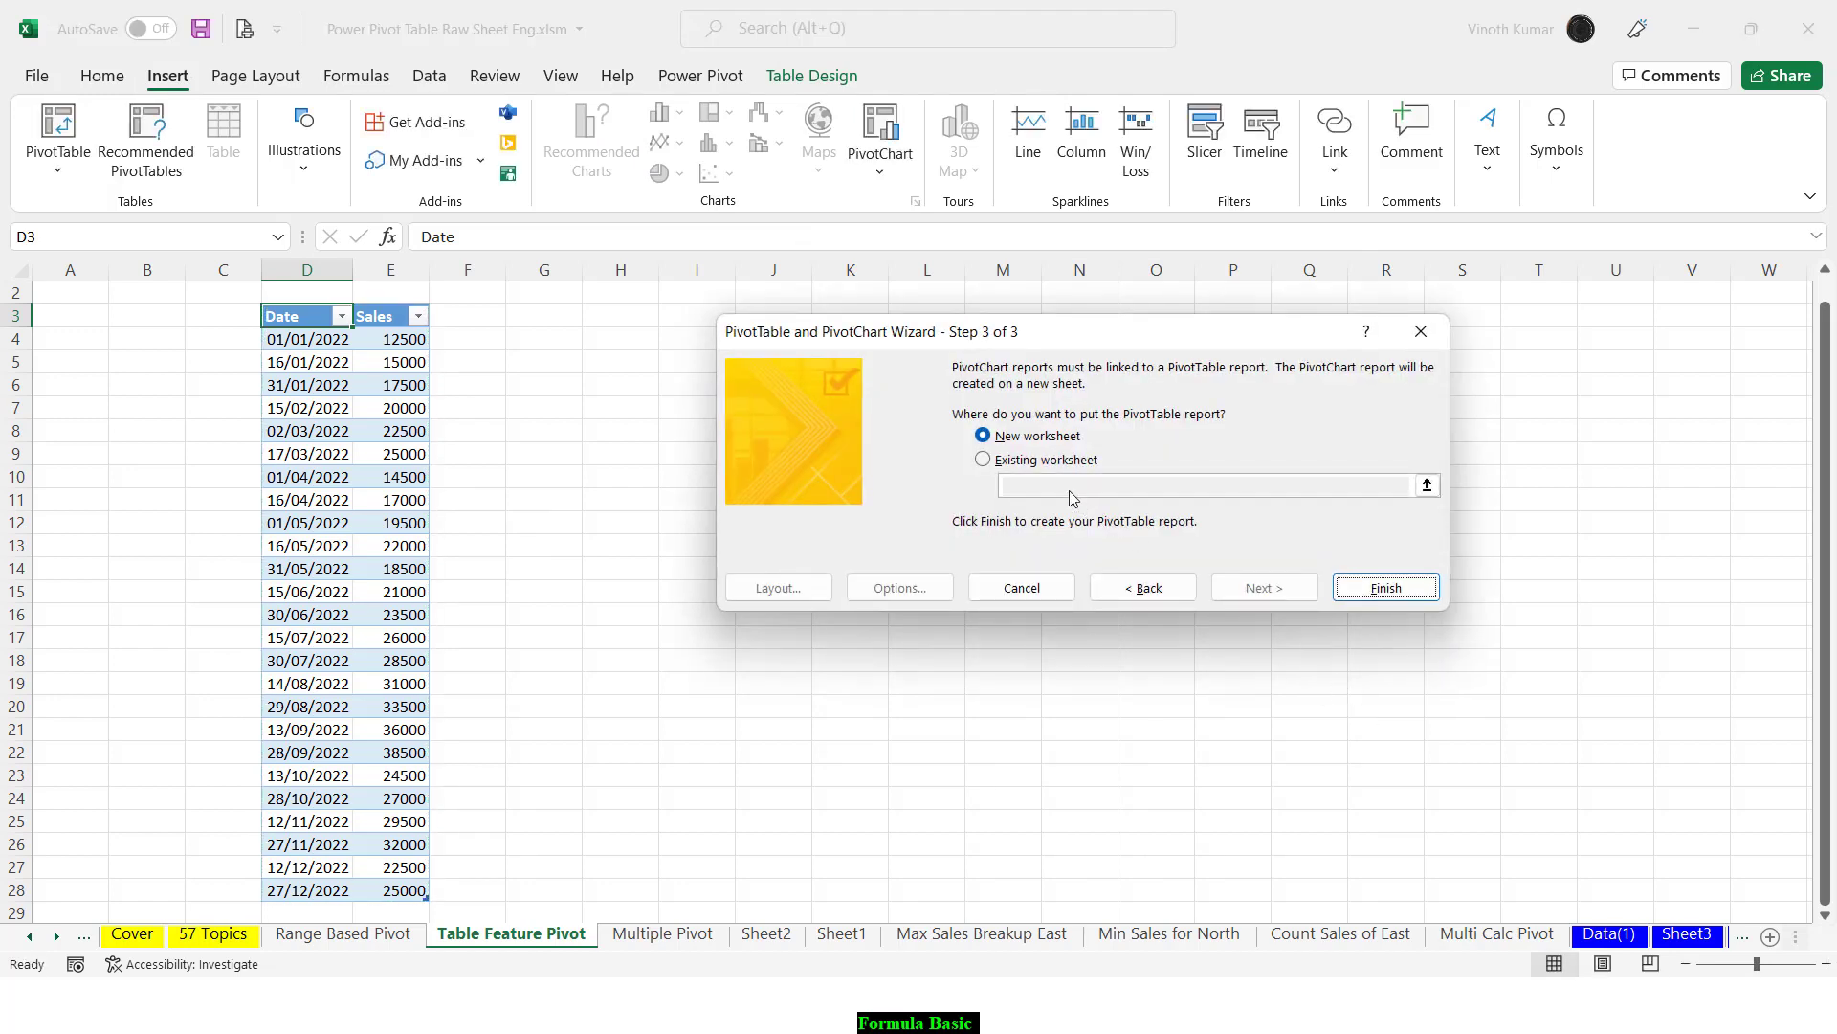
Step: Place the linked PivotTable report on the existing worksheet at 'Table Feature Pivot'!$S$3 and finish the wizard
{"action": "left_click", "coordinate": [986, 459]}
{"action": "left_click", "coordinate": [1427, 485]}
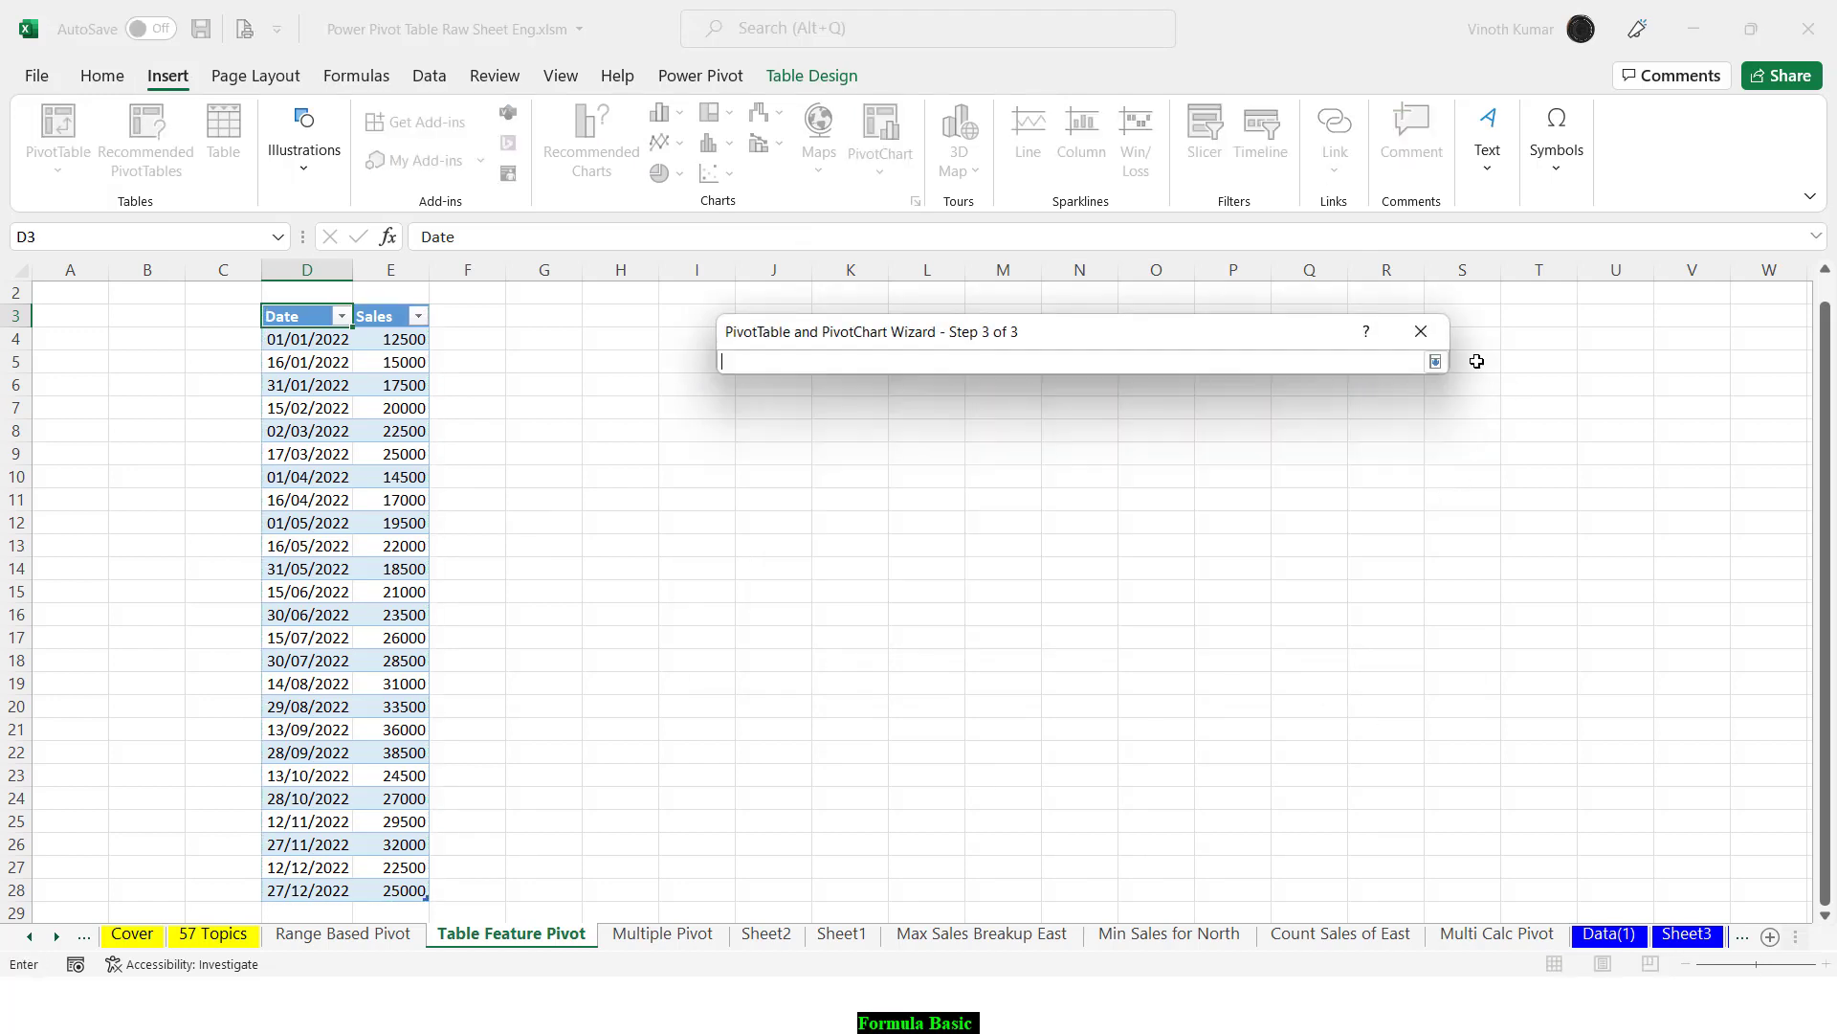
{"action": "left_click", "coordinate": [1462, 318]}
{"action": "left_click", "coordinate": [1436, 361]}
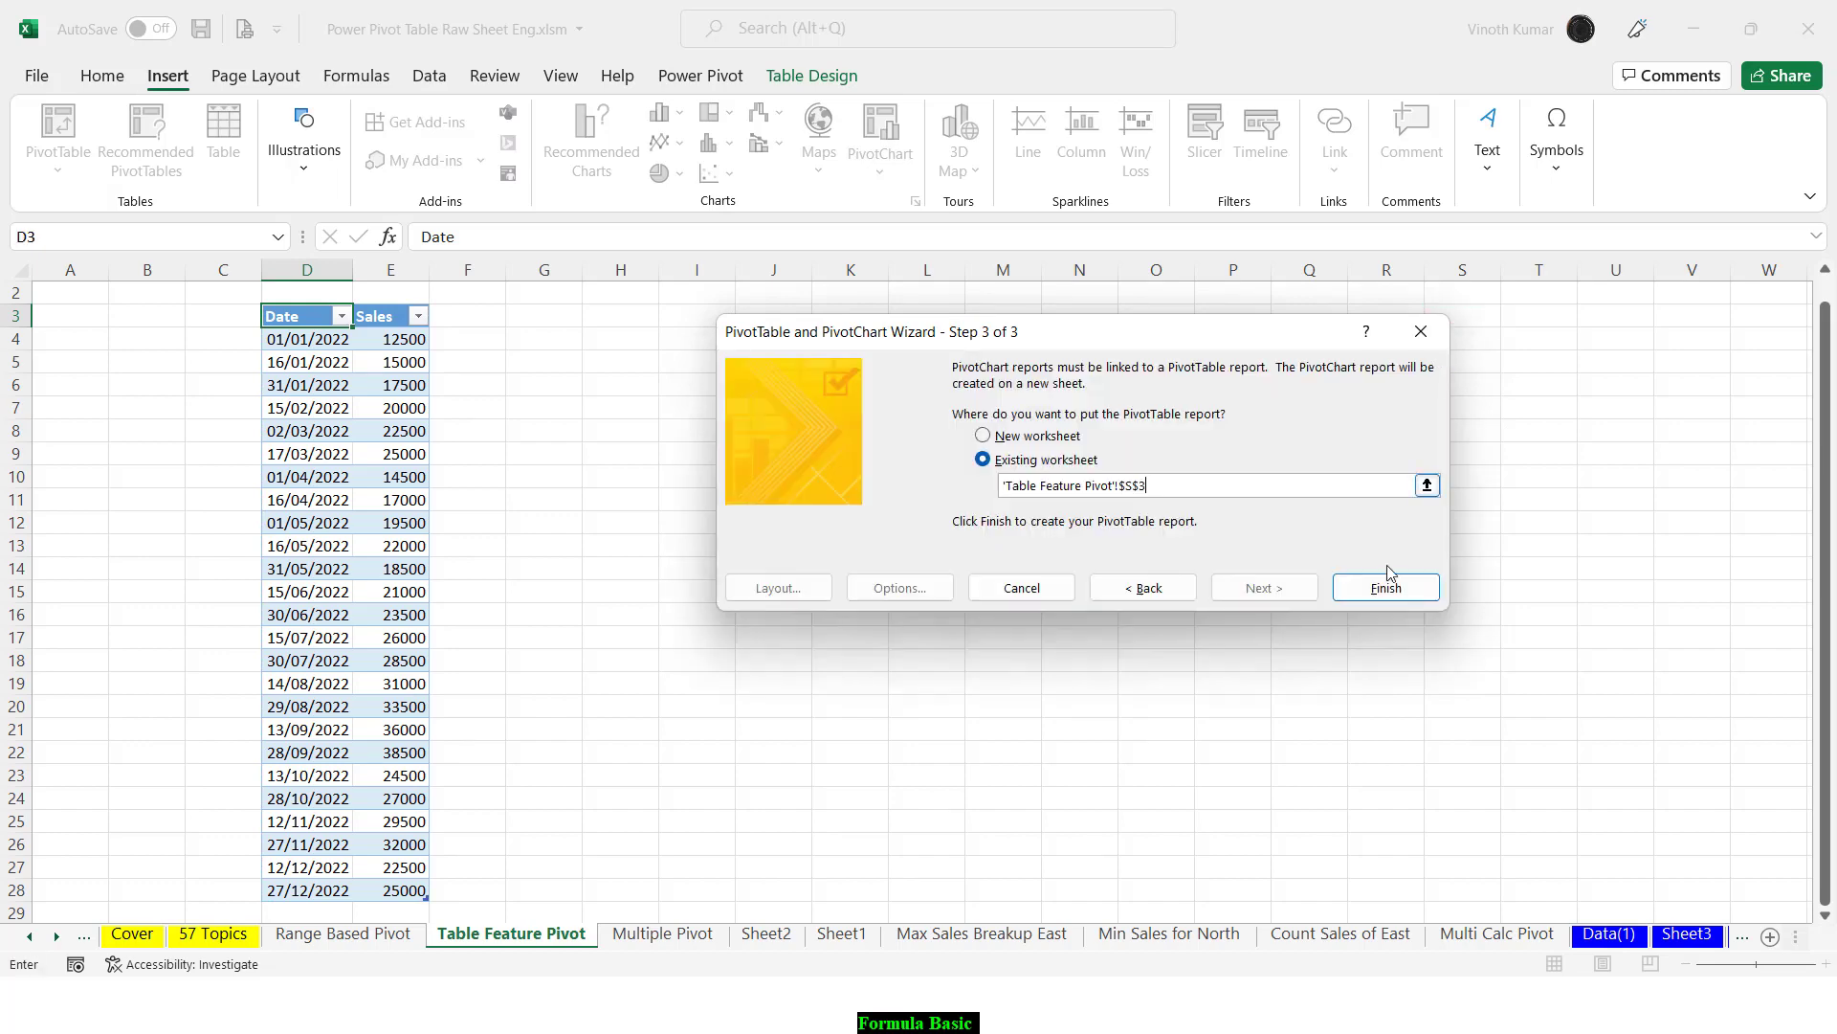
{"action": "left_click", "coordinate": [1388, 580]}
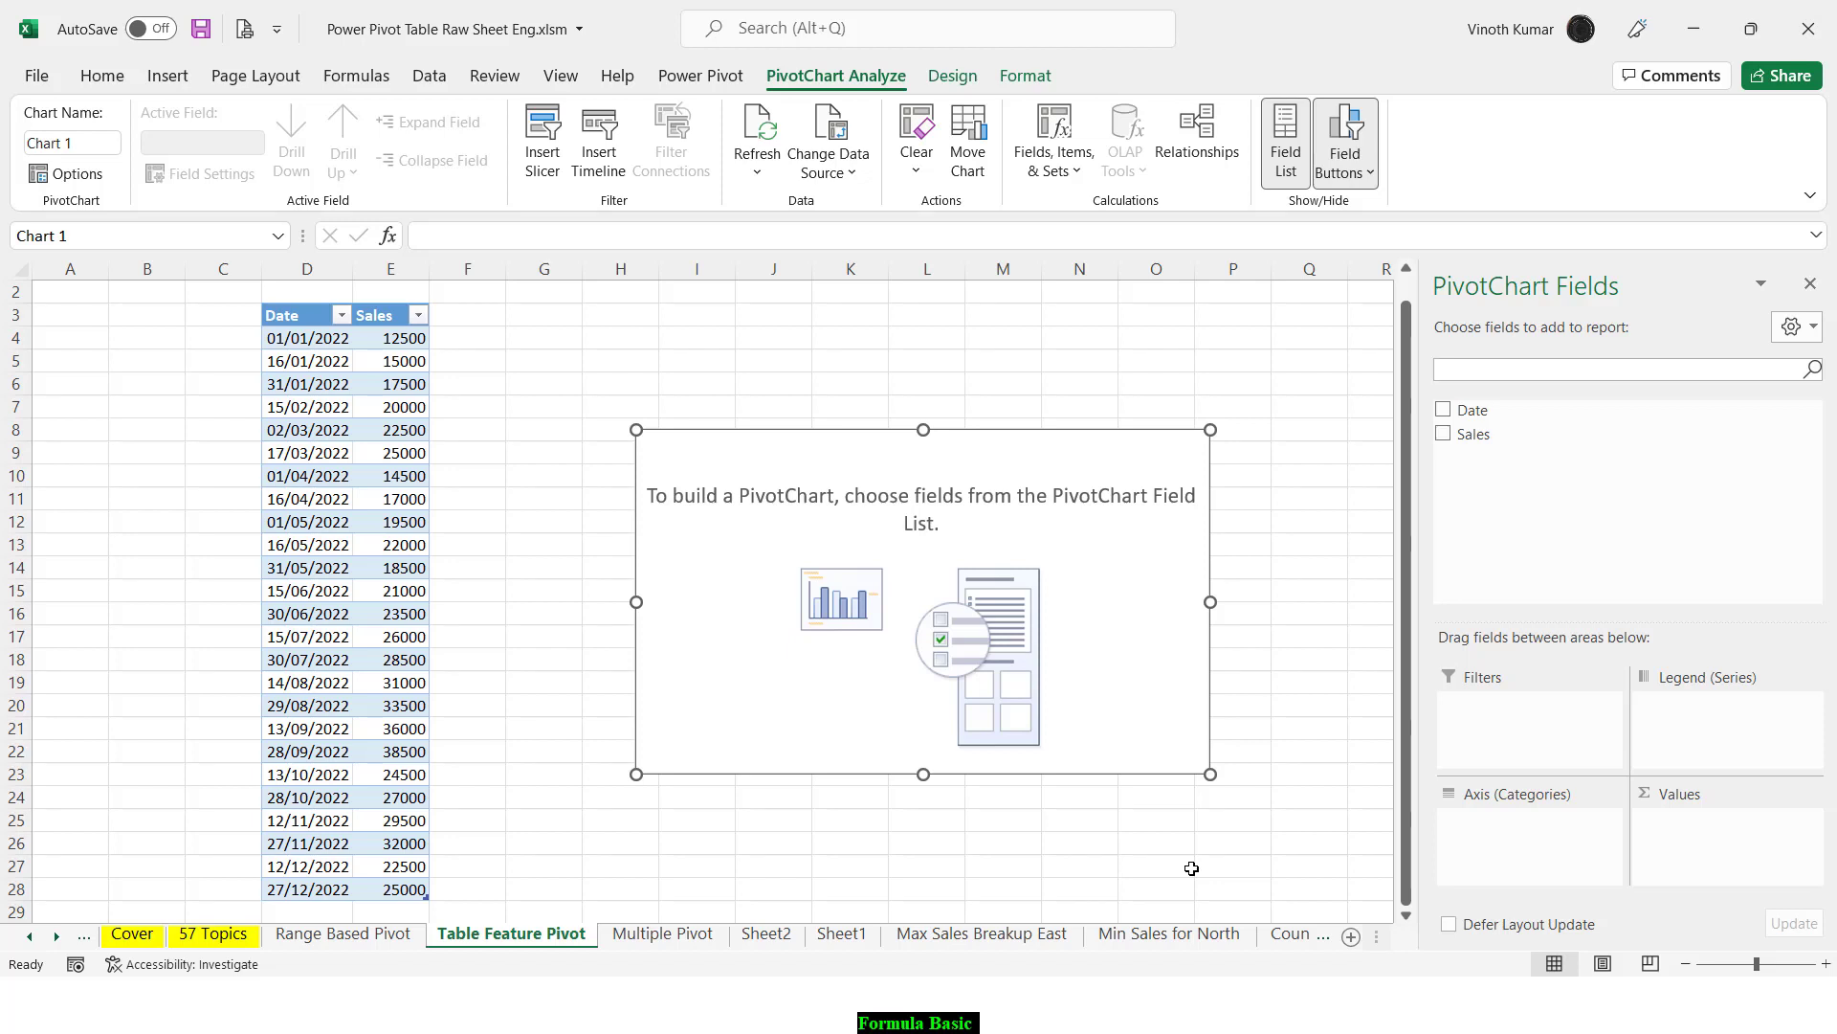
Step: Add the Date and Sales fields to the empty PivotChart on the Table Feature Pivot sheet
{"action": "left_click", "coordinate": [1444, 410]}
{"action": "left_click", "coordinate": [1443, 433]}
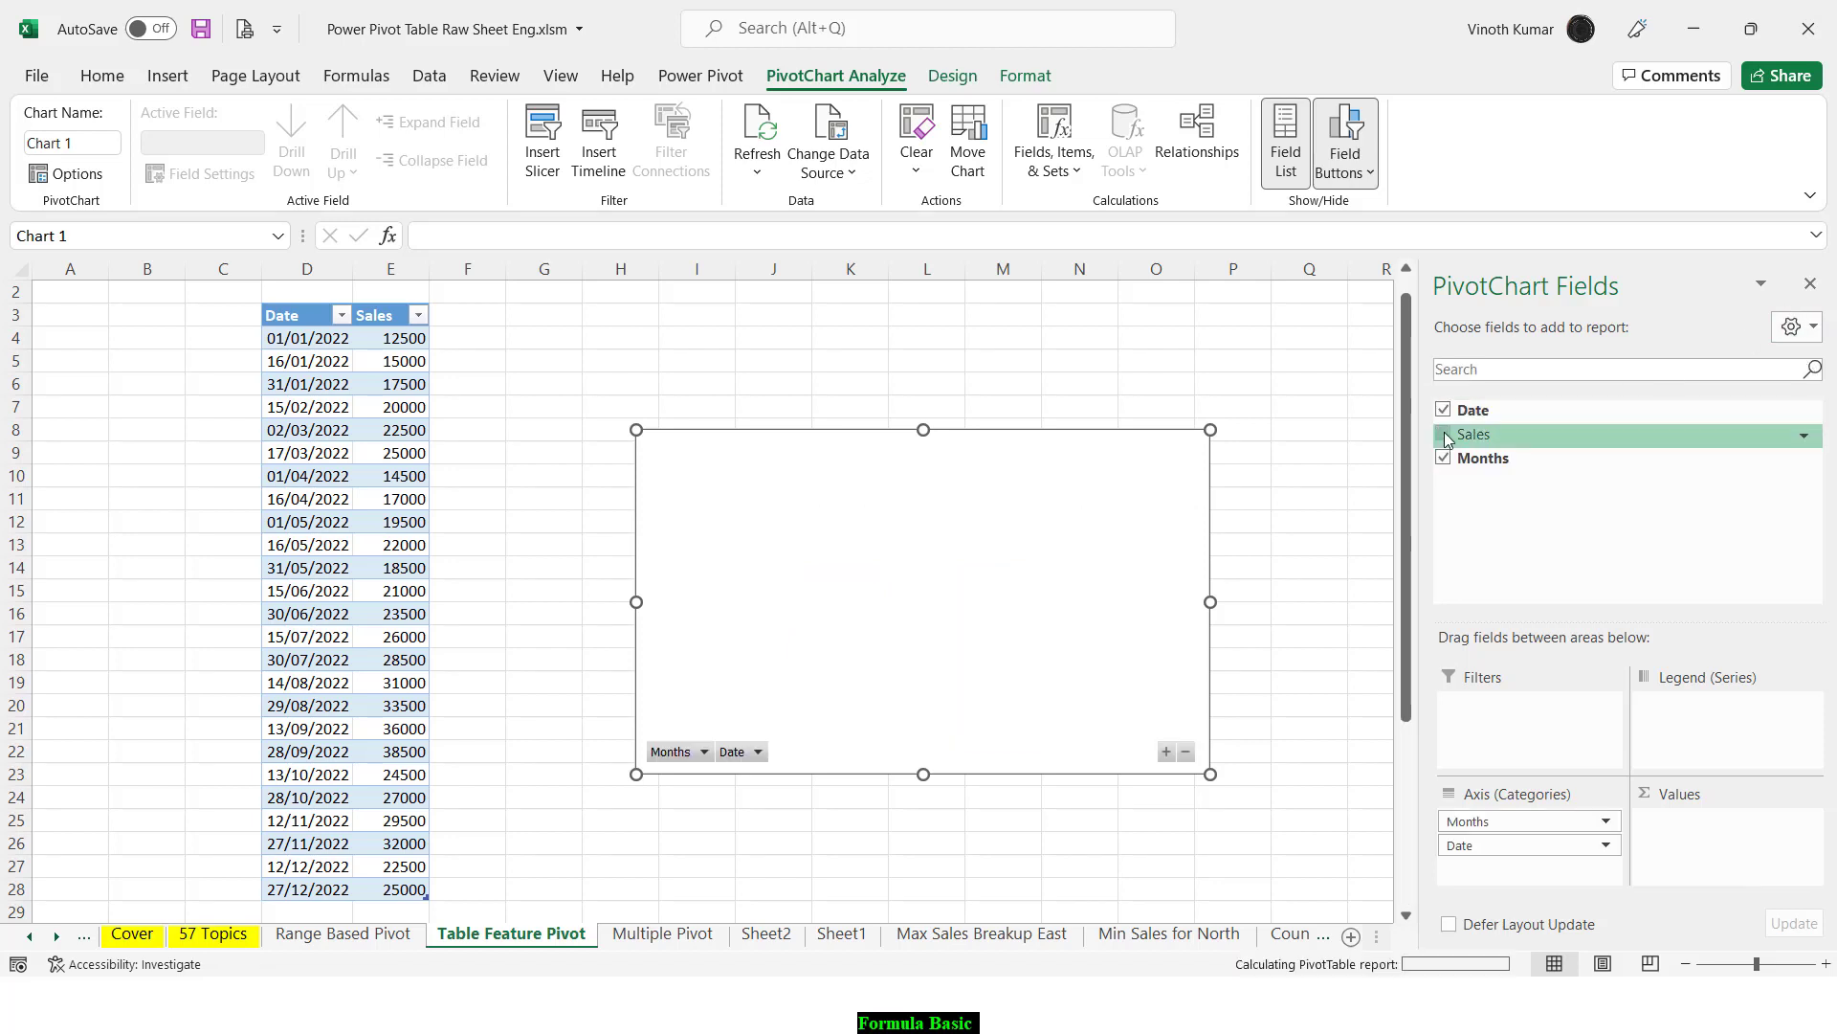
{"action": "left_click", "coordinate": [1324, 805]}
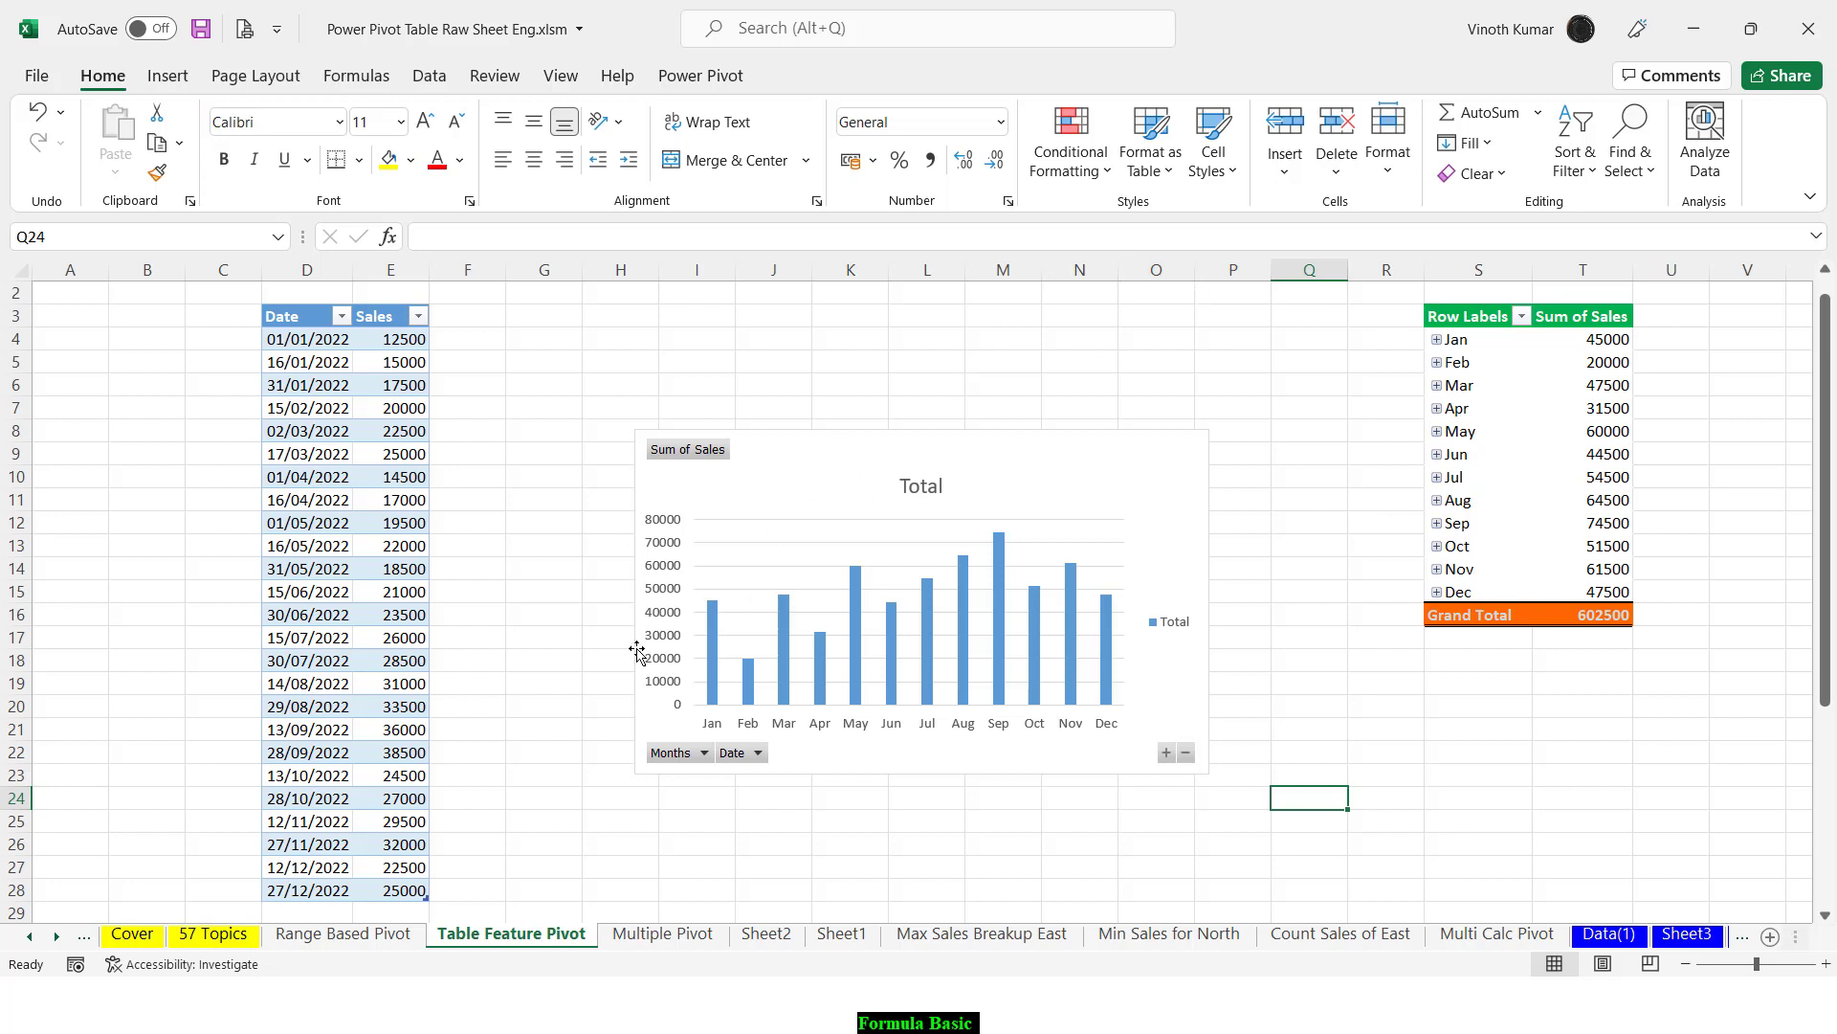
{"action": "mouse_move", "coordinate": [853, 610]}
{"action": "left_click", "coordinate": [1512, 347]}
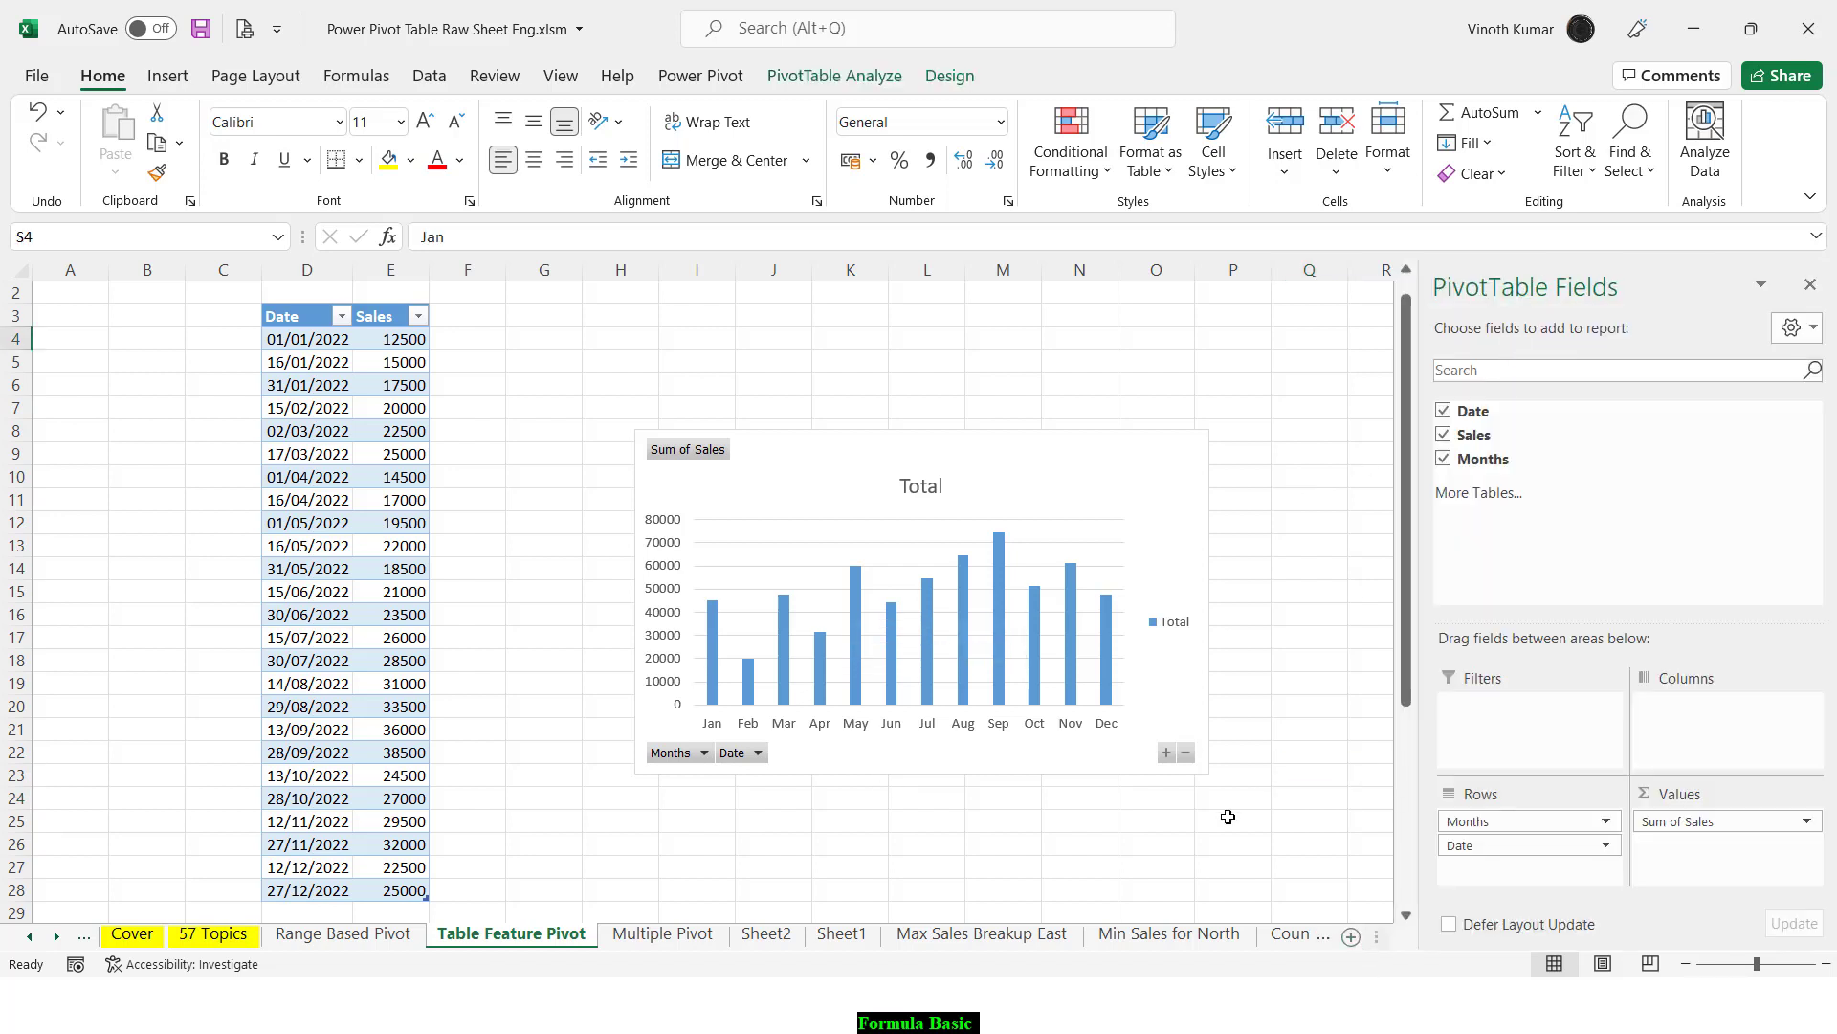
{"action": "left_click", "coordinate": [1144, 841]}
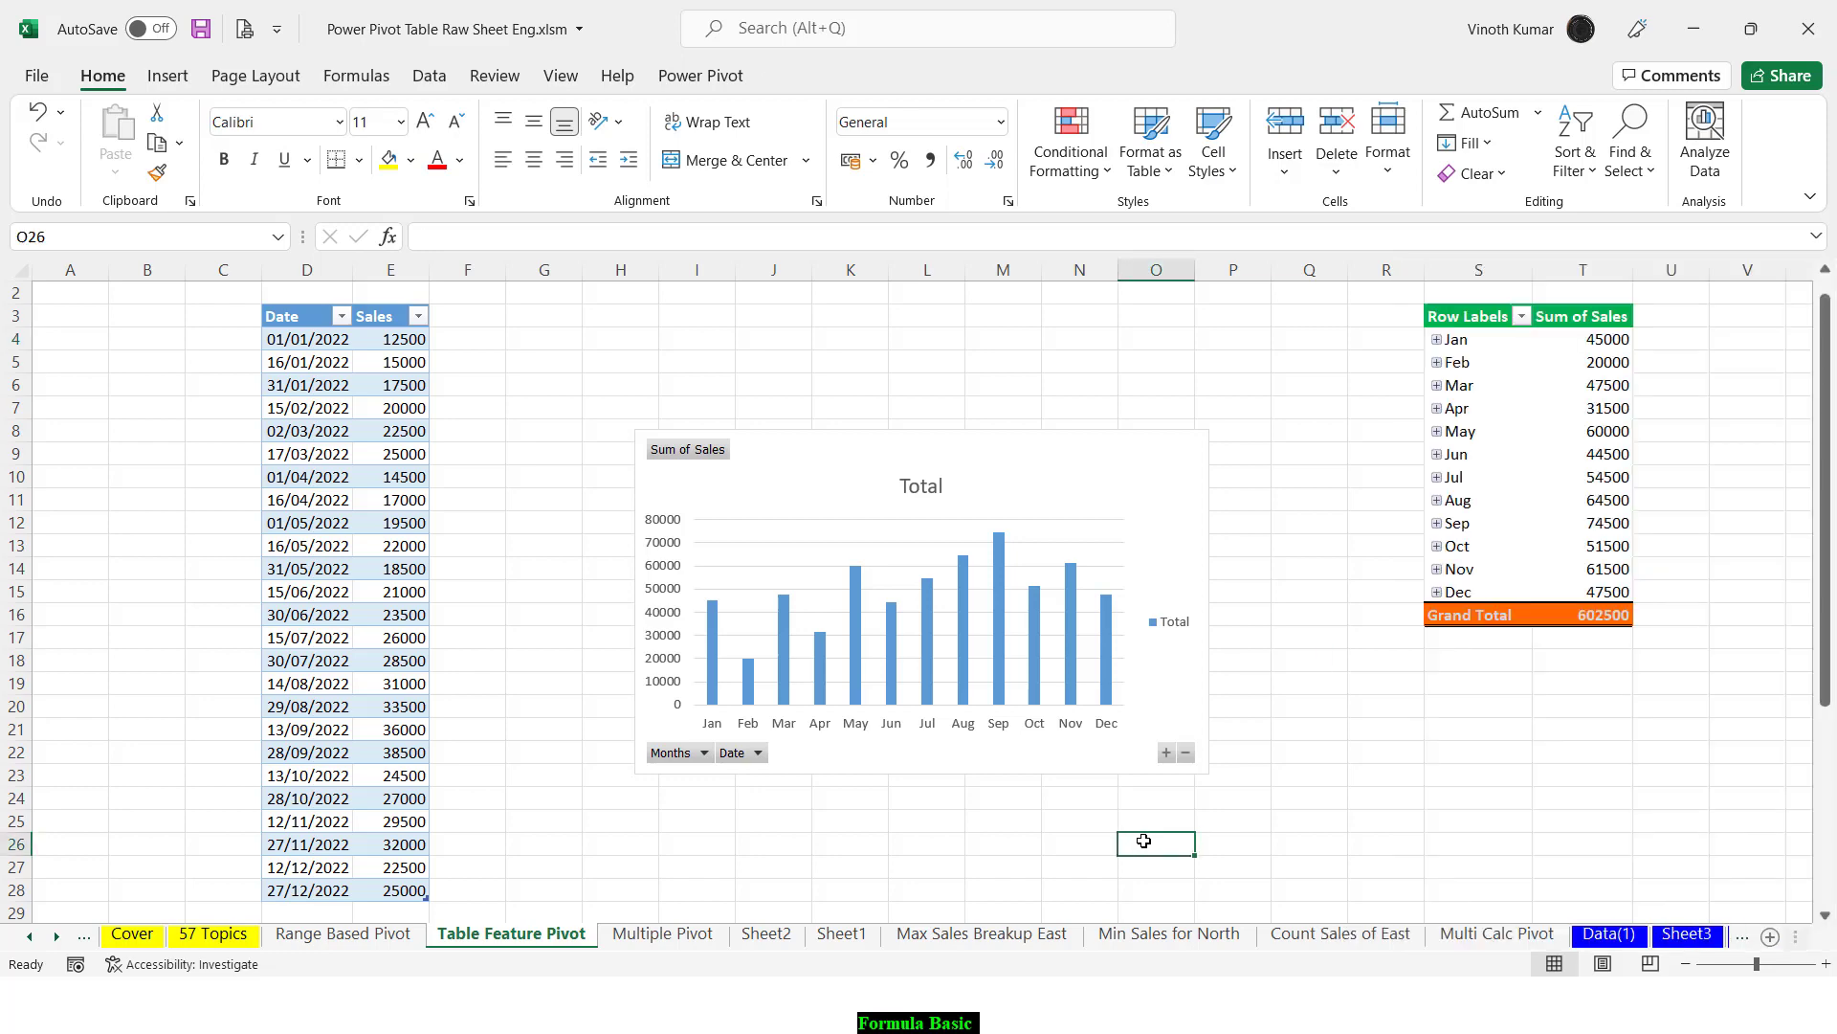
{"action": "scroll", "coordinate": [1144, 839], "scroll_direction": "down", "scroll_amount": 3}
{"action": "left_click", "coordinate": [970, 720]}
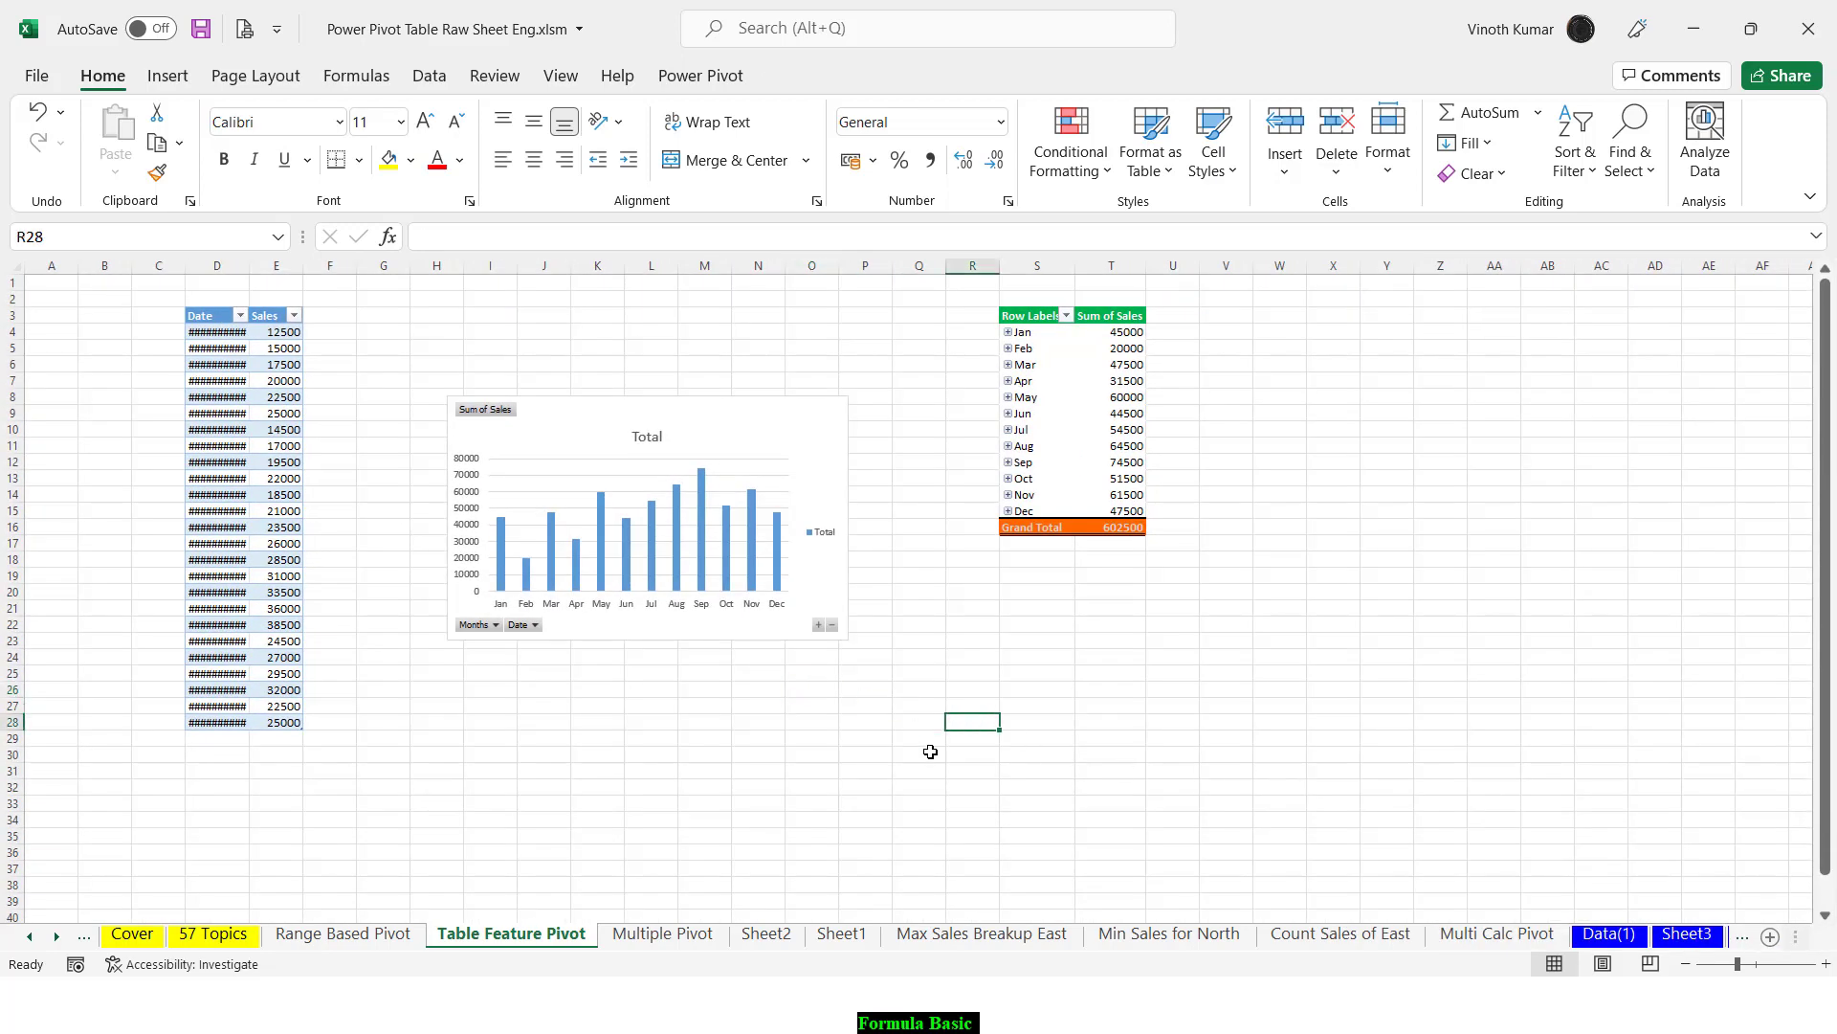
Step: Show the PivotTable report at S3 in tabular form
{"action": "left_click", "coordinate": [992, 628]}
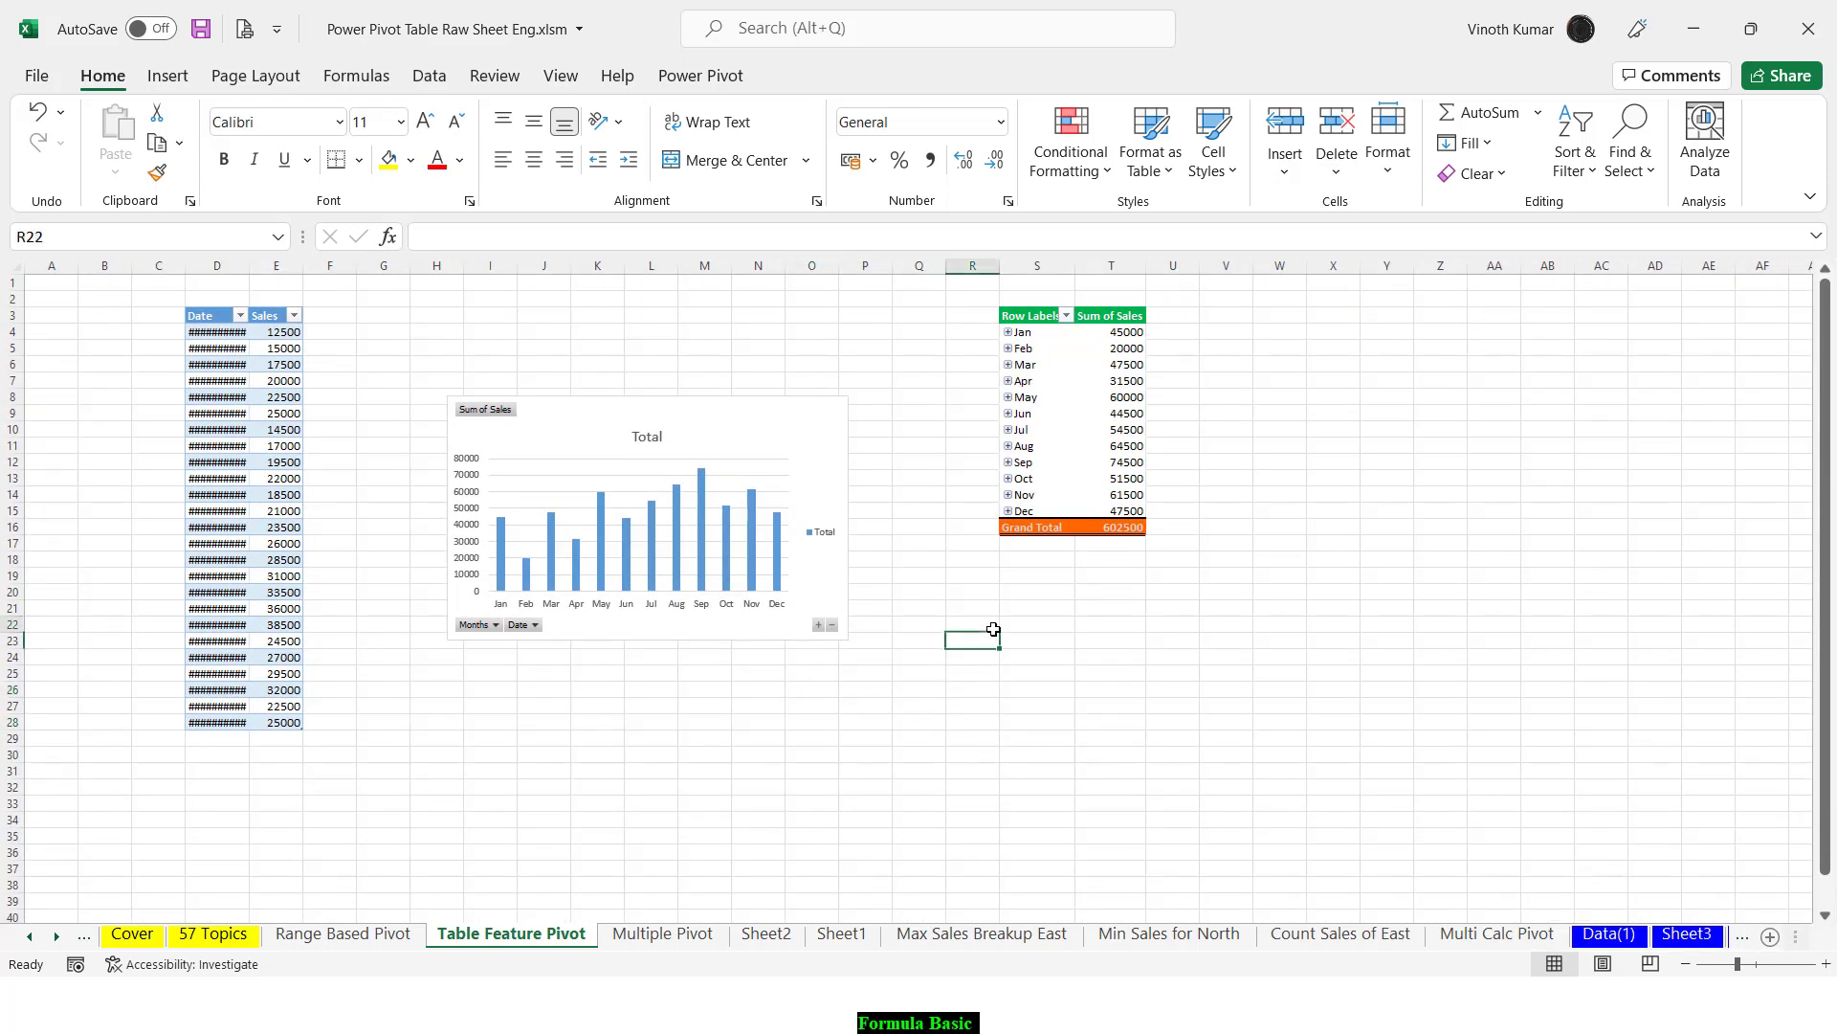
{"action": "left_click", "coordinate": [1053, 374]}
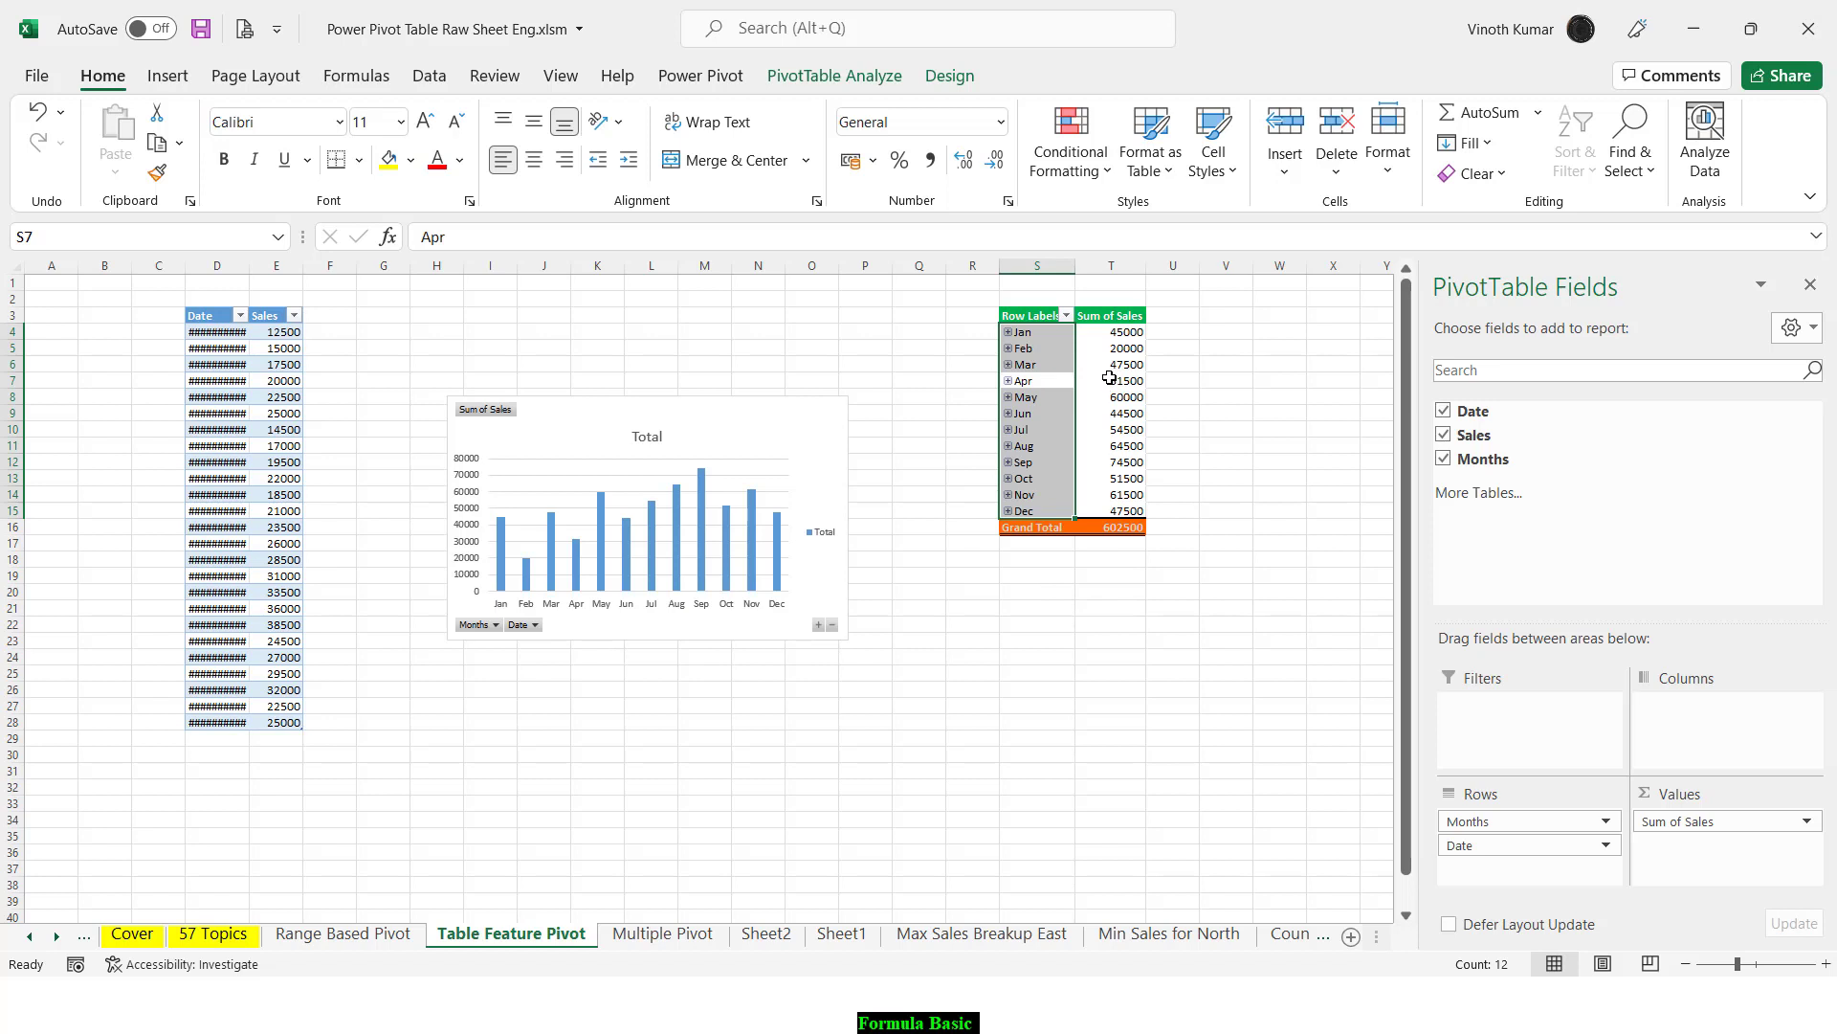
{"action": "mouse_move", "coordinate": [1109, 378]}
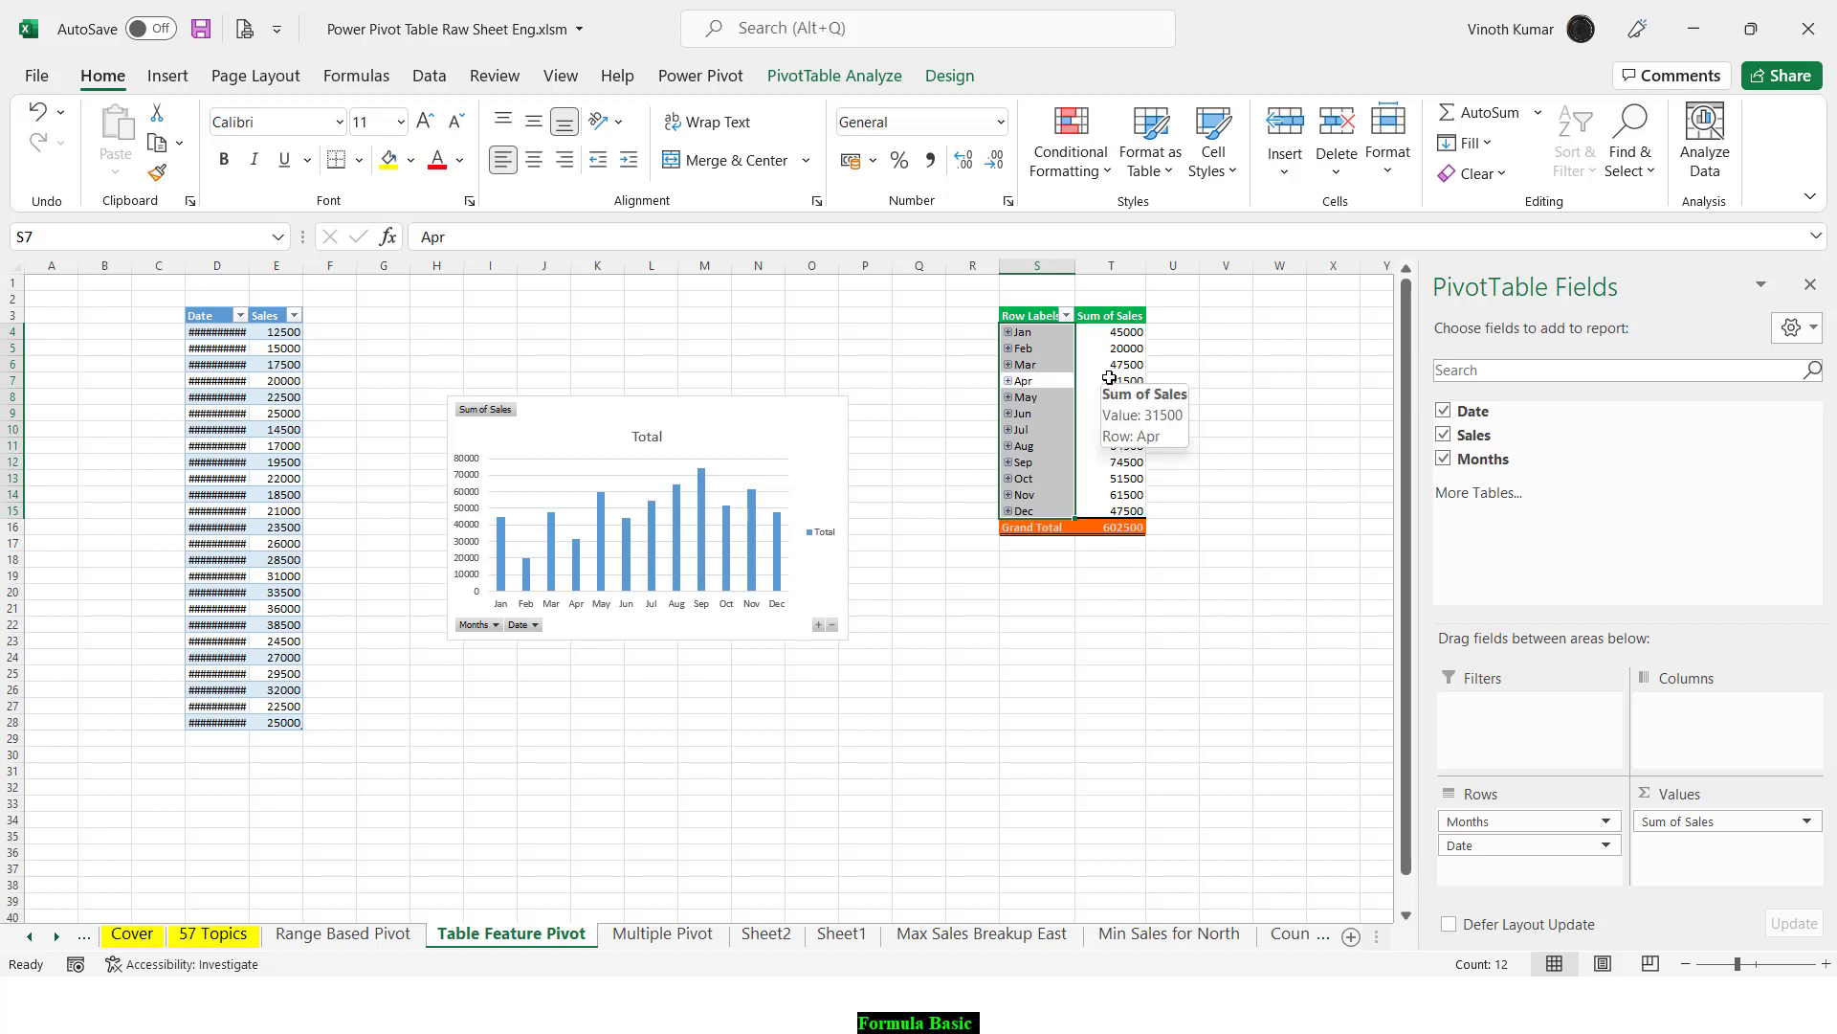
{"action": "left_click", "coordinate": [947, 75]}
{"action": "left_click", "coordinate": [215, 172]}
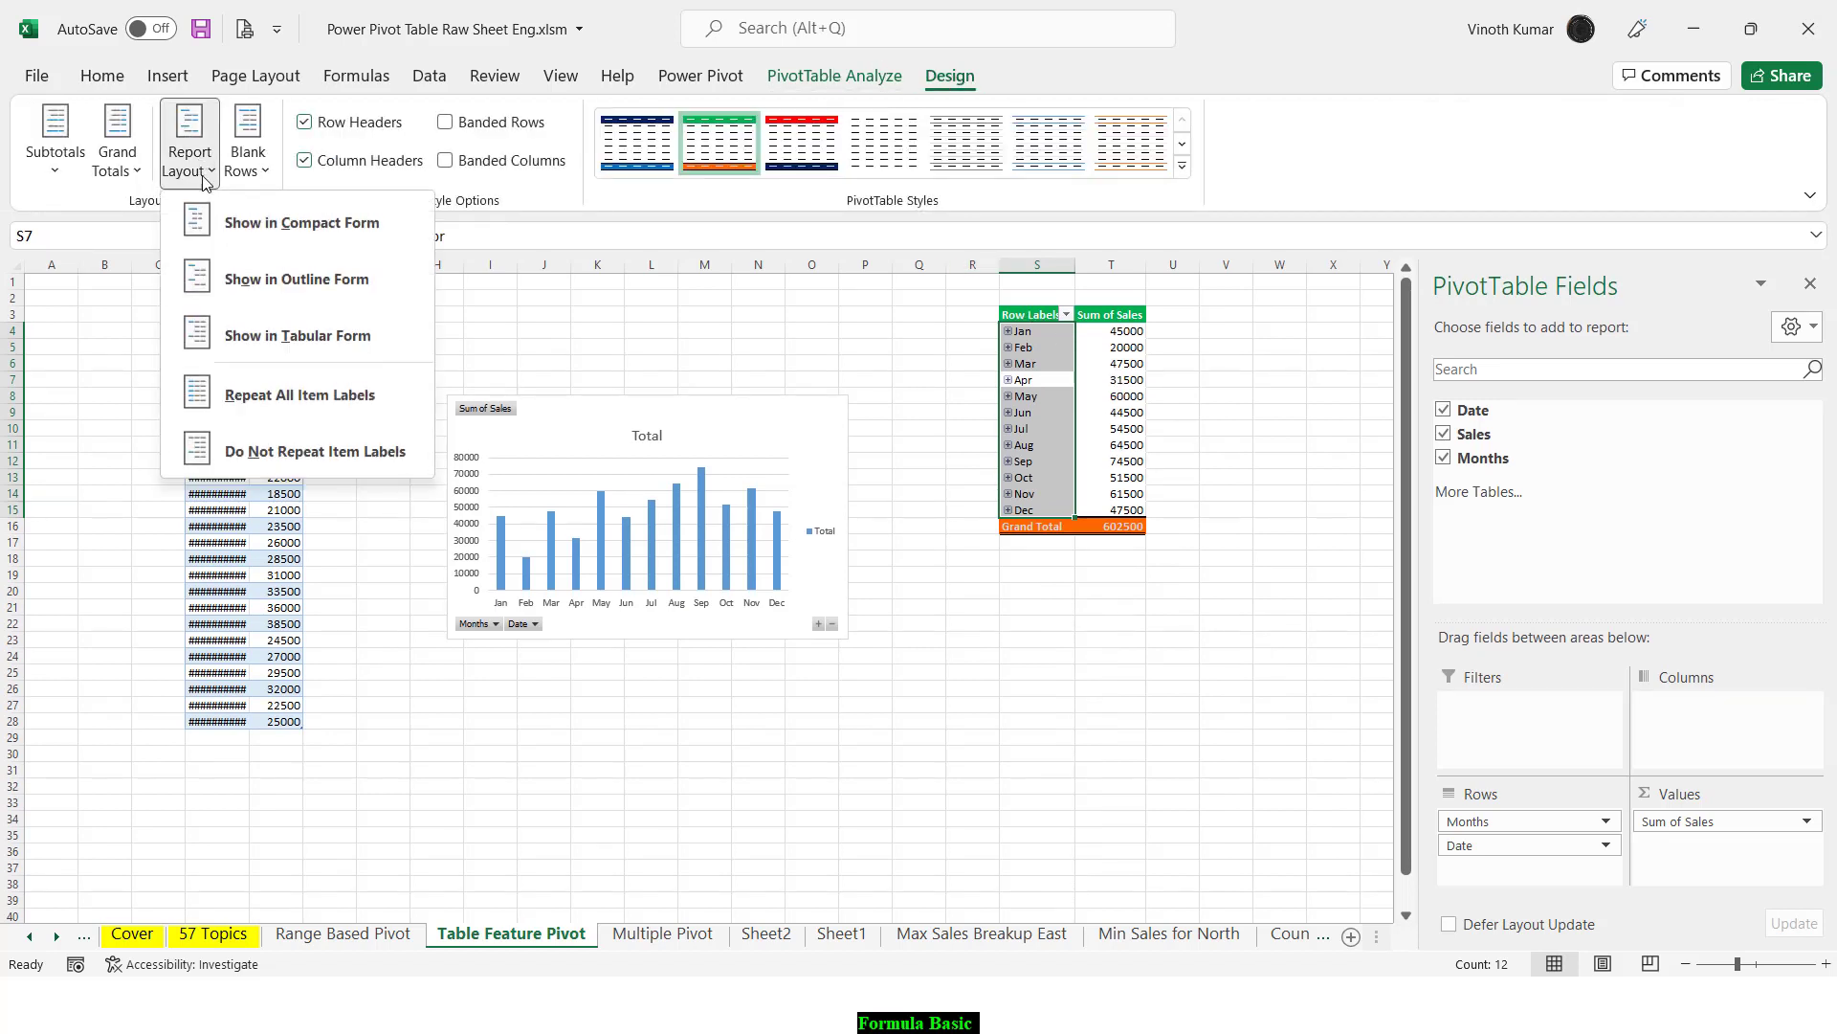
{"action": "left_click", "coordinate": [292, 335]}
{"action": "left_click", "coordinate": [956, 781]}
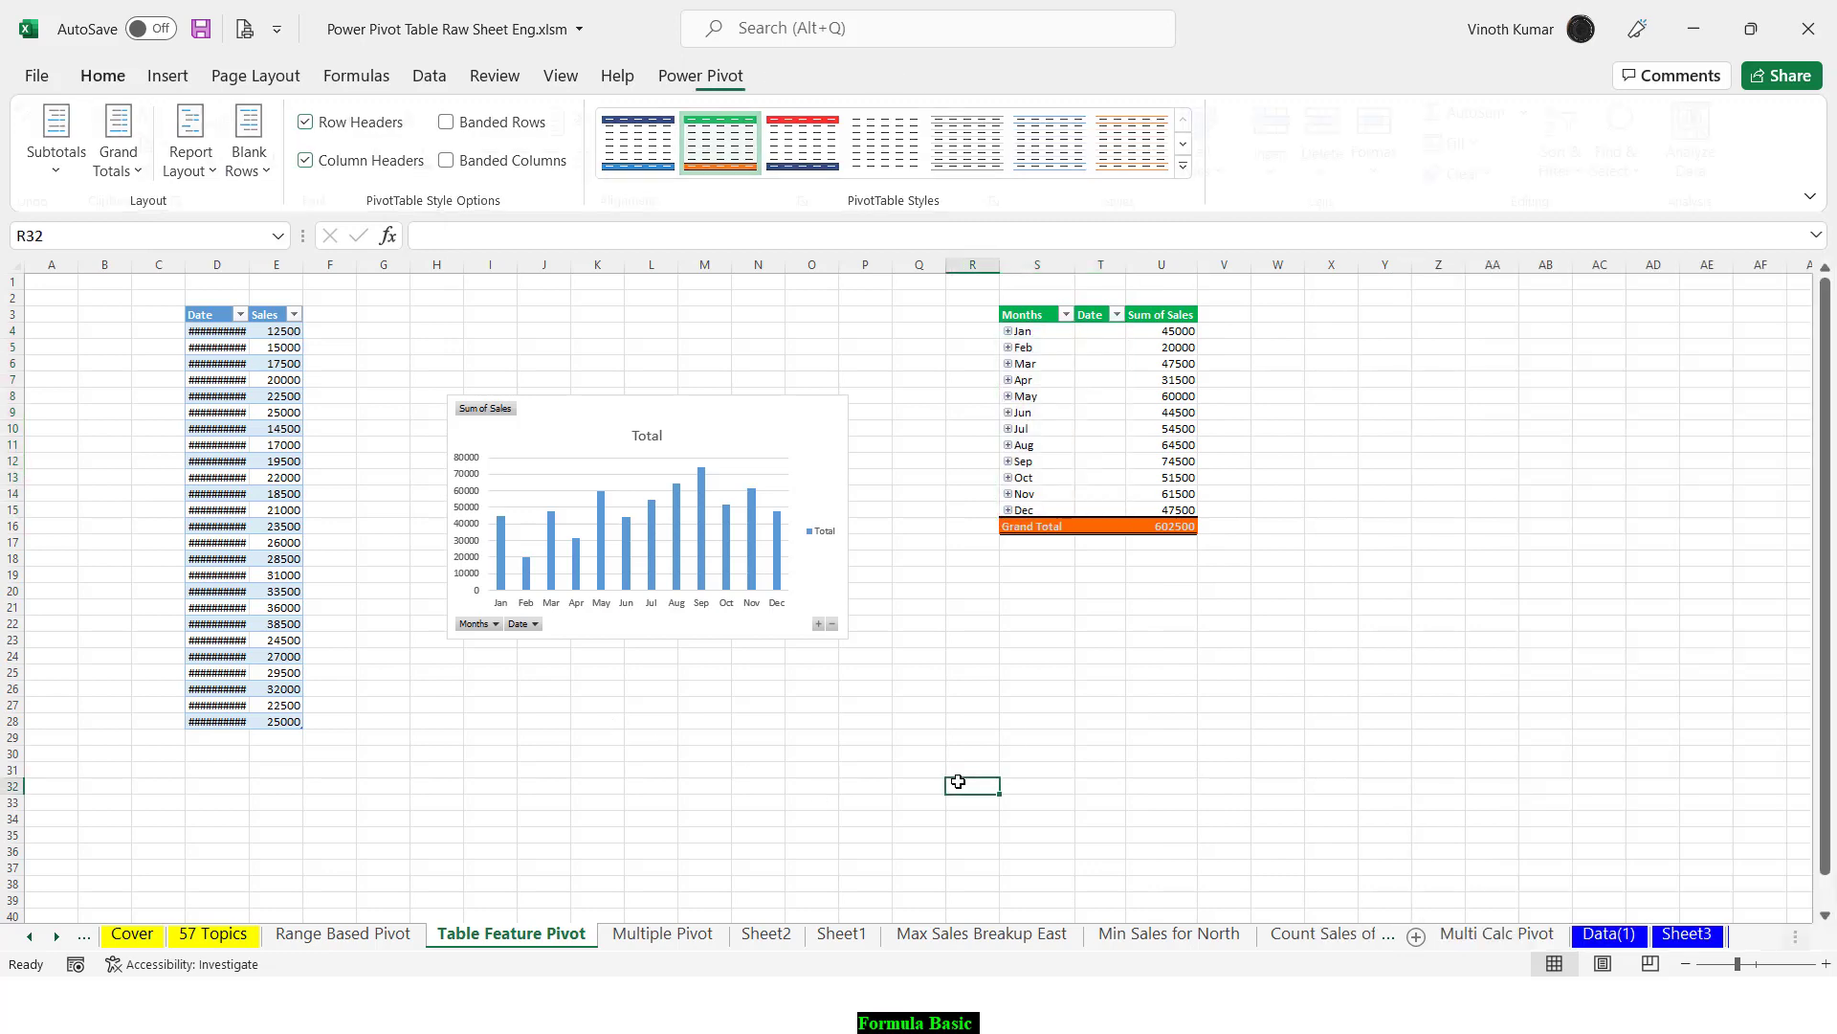
Step: Remove the legend and the horizontal gridlines from the PivotChart
{"action": "scroll", "coordinate": [765, 792], "scroll_direction": "up", "scroll_amount": 4}
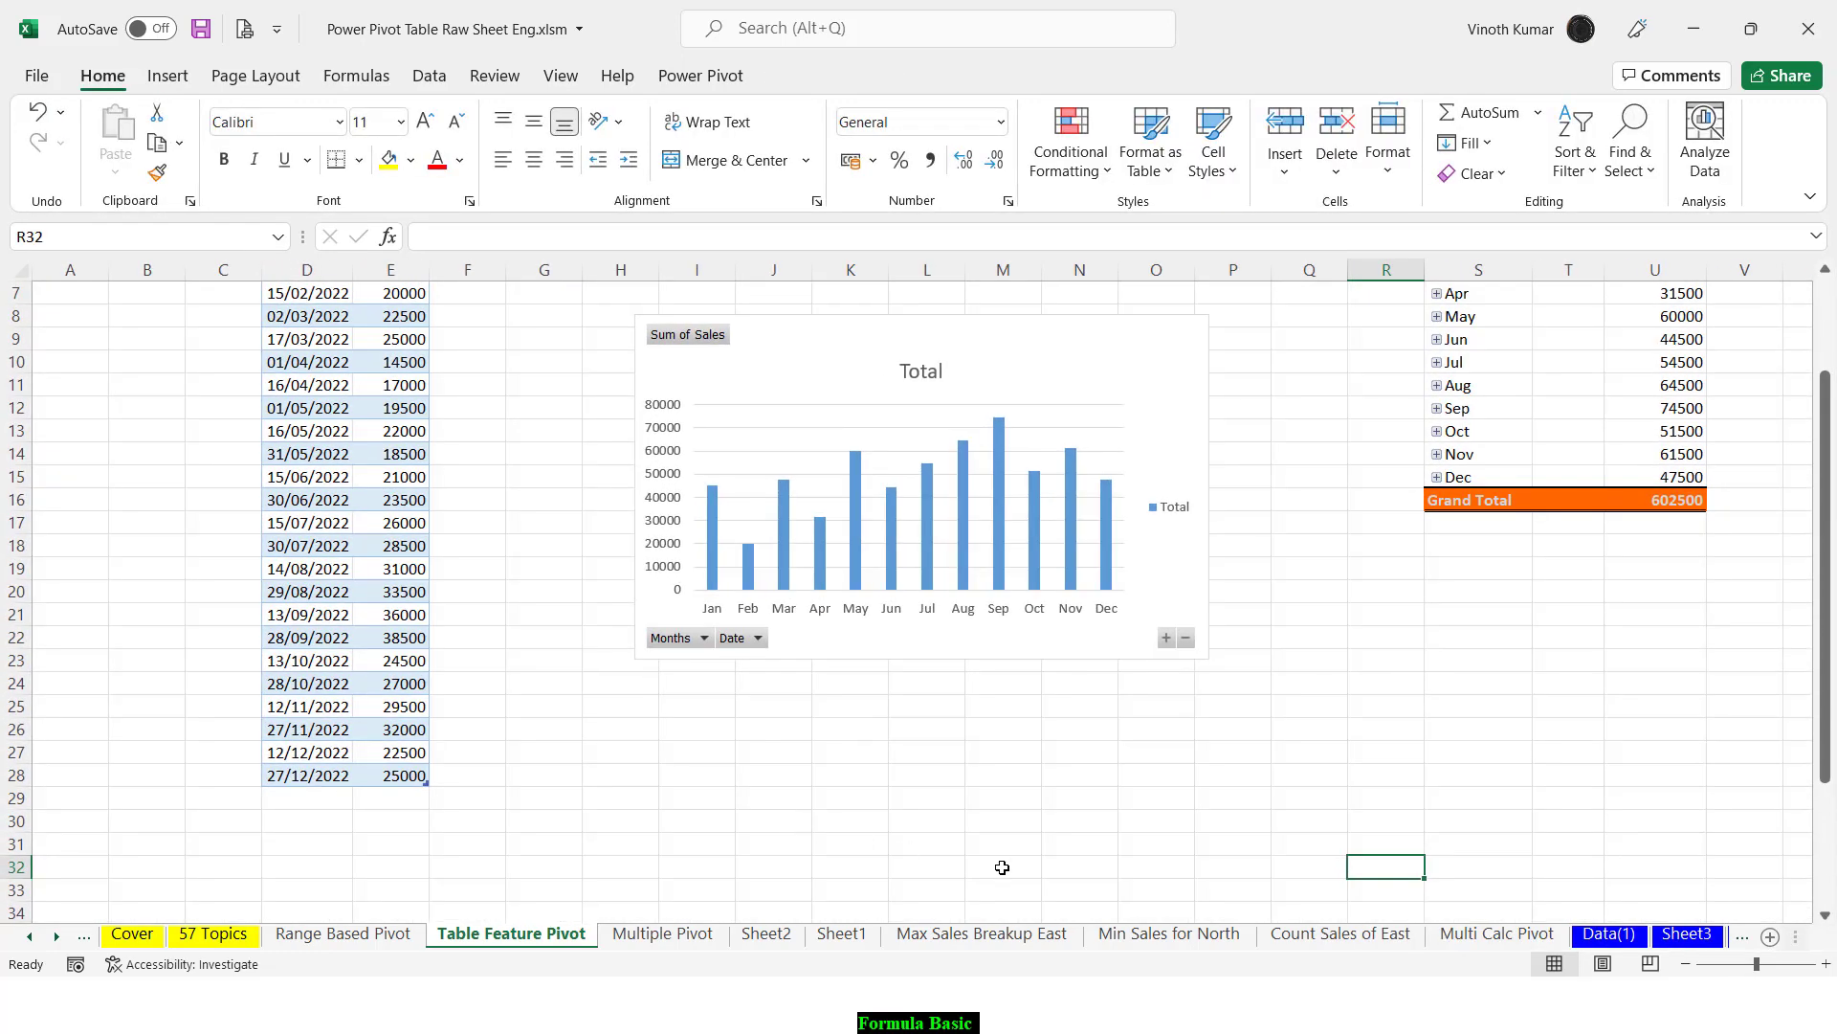
{"action": "scroll", "coordinate": [1017, 856], "scroll_direction": "up", "scroll_amount": 2}
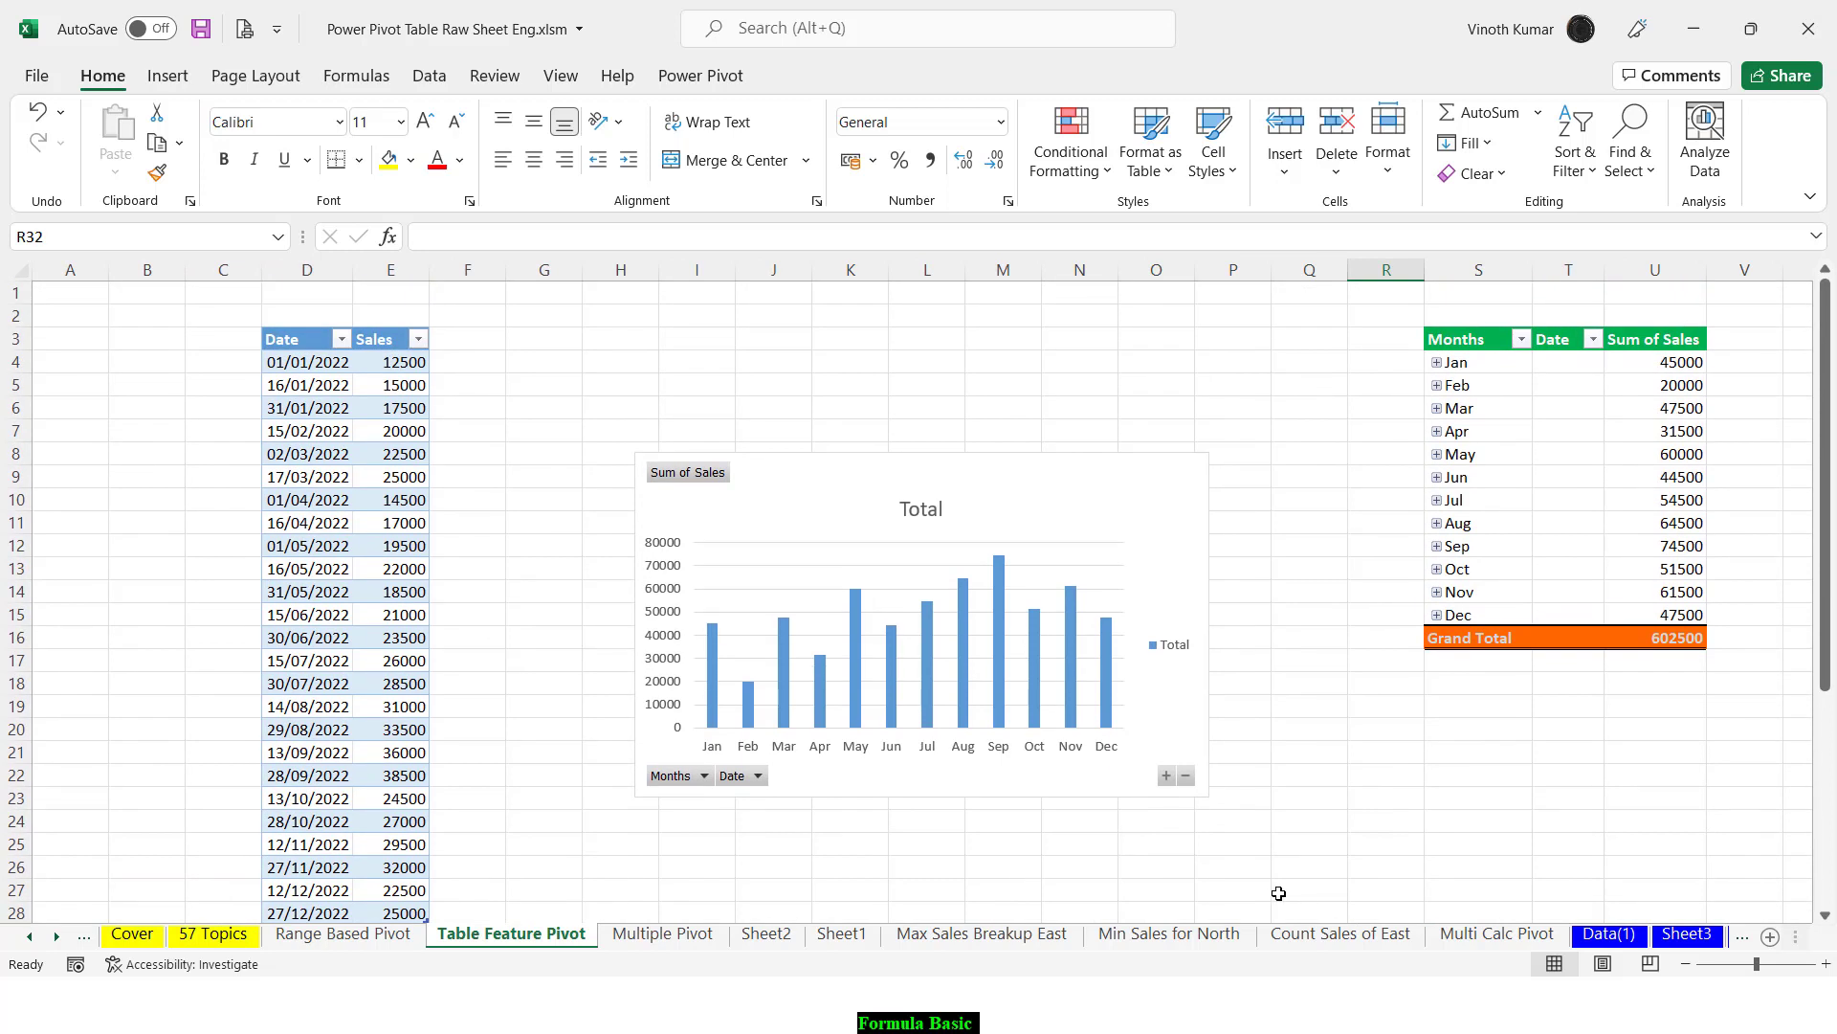
{"action": "left_click", "coordinate": [1170, 652]}
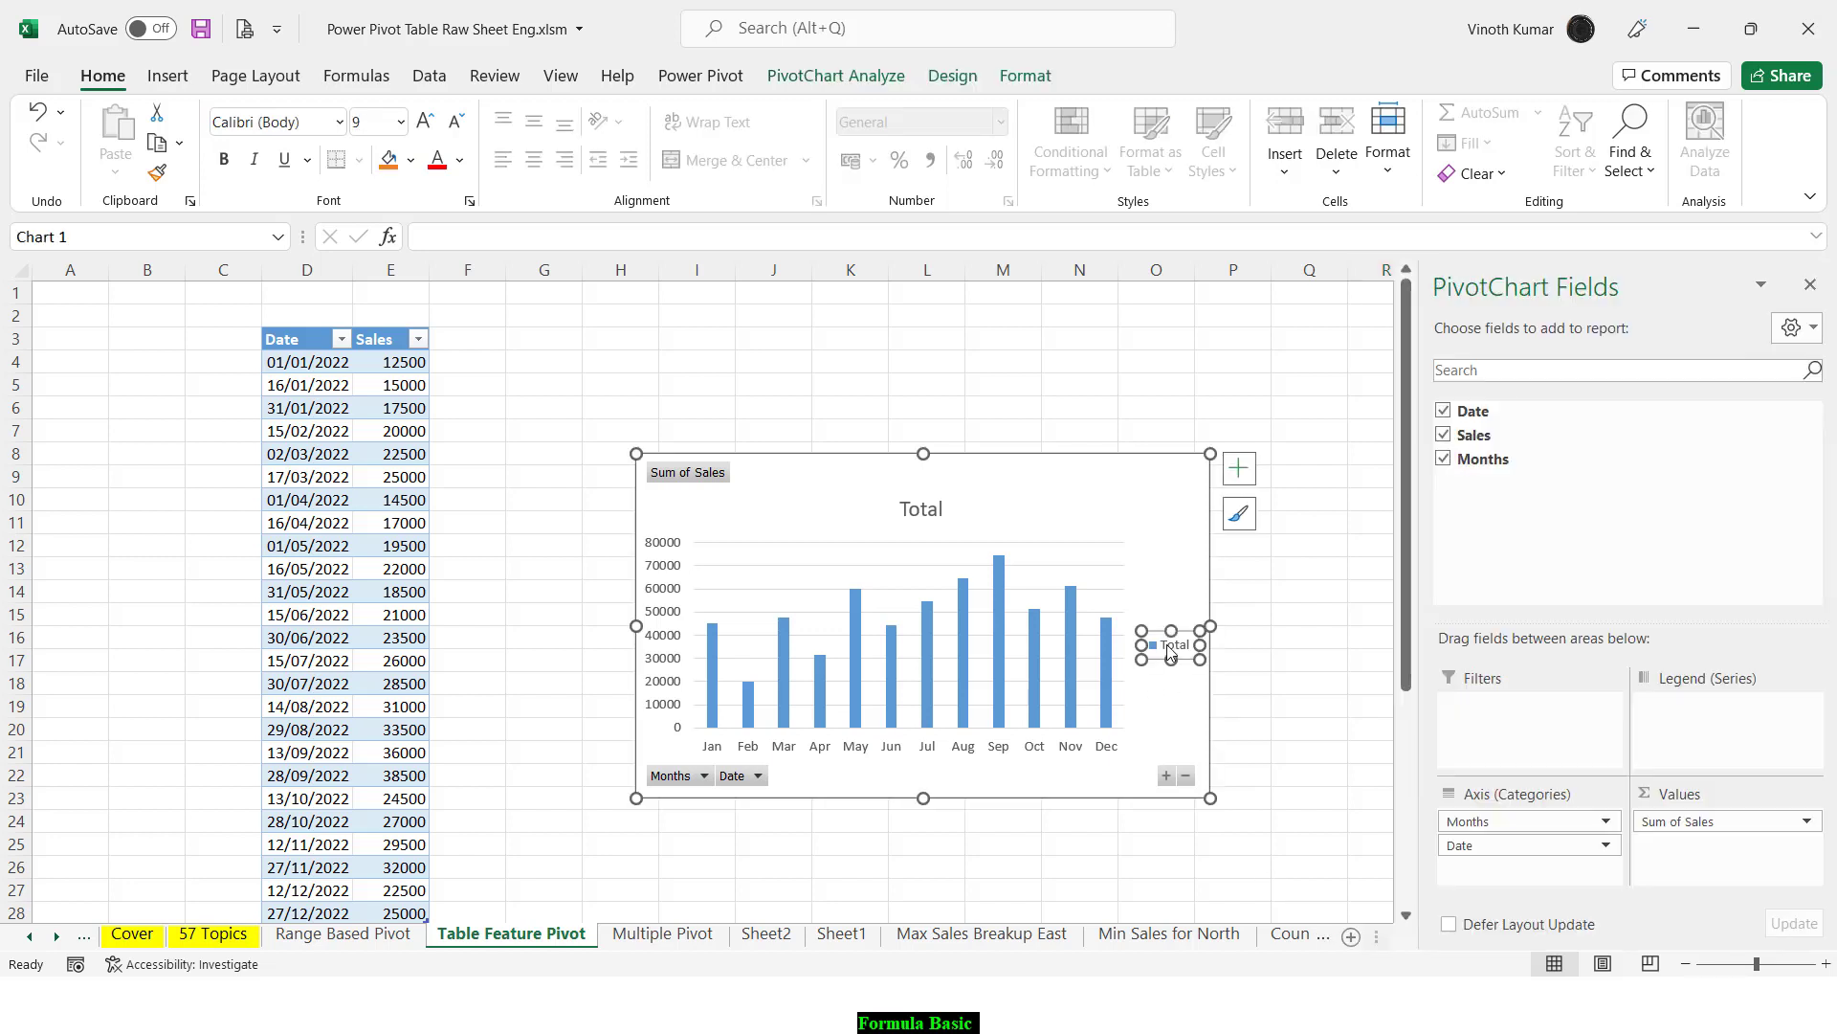
{"action": "key", "text": "Delete"}
{"action": "left_click", "coordinate": [1110, 600]}
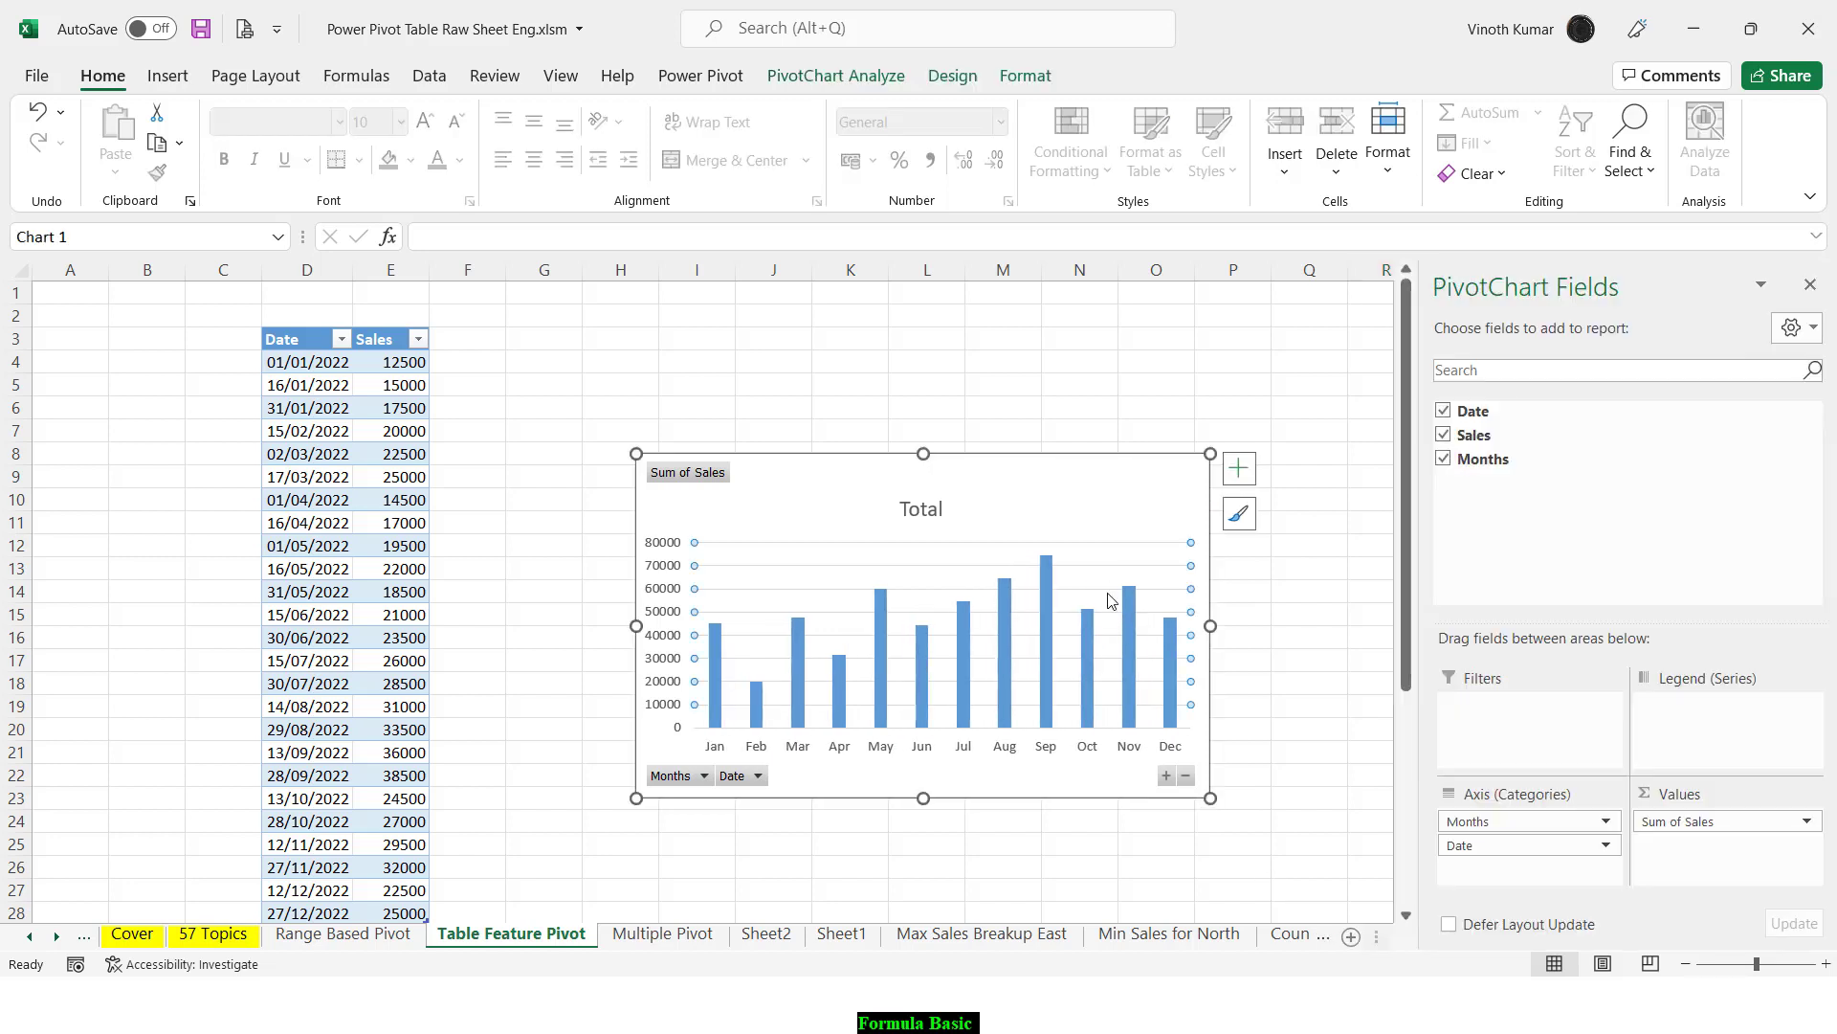
{"action": "key", "text": "Escape"}
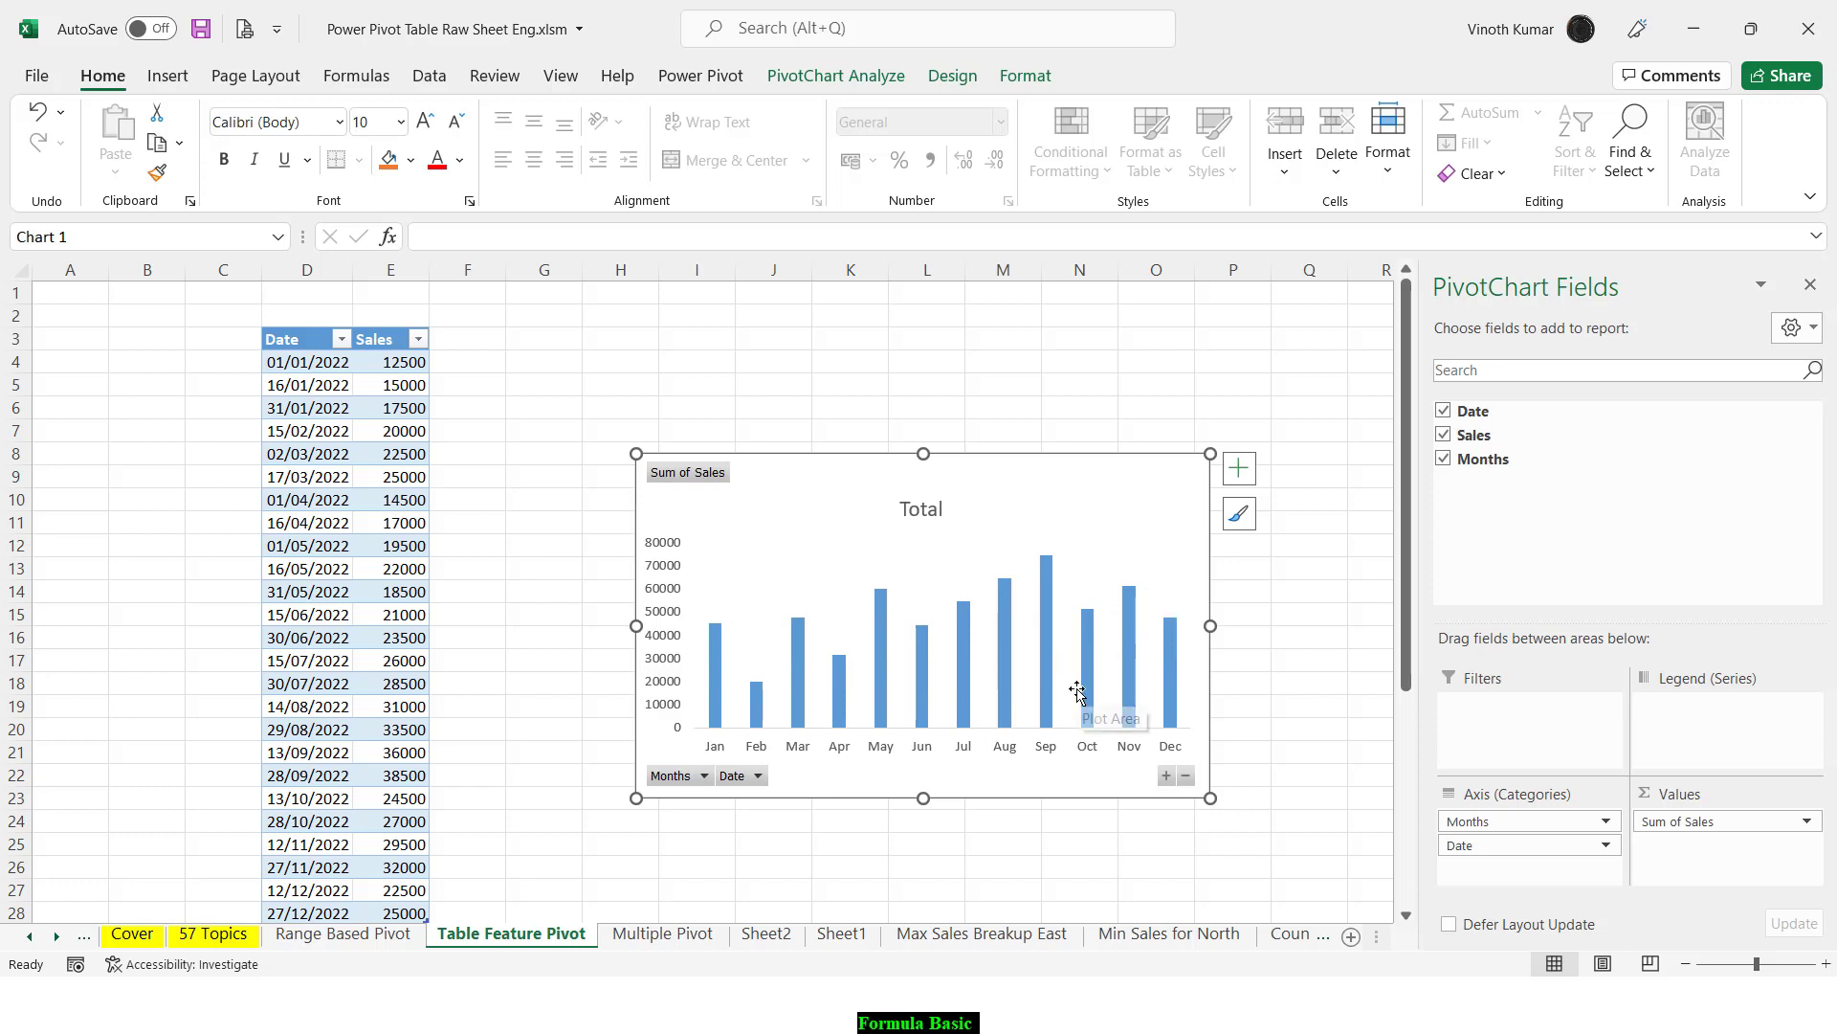
Step: Enter the text Month Sales Turnover in cell J3 above the chart
{"action": "left_click", "coordinate": [748, 343]}
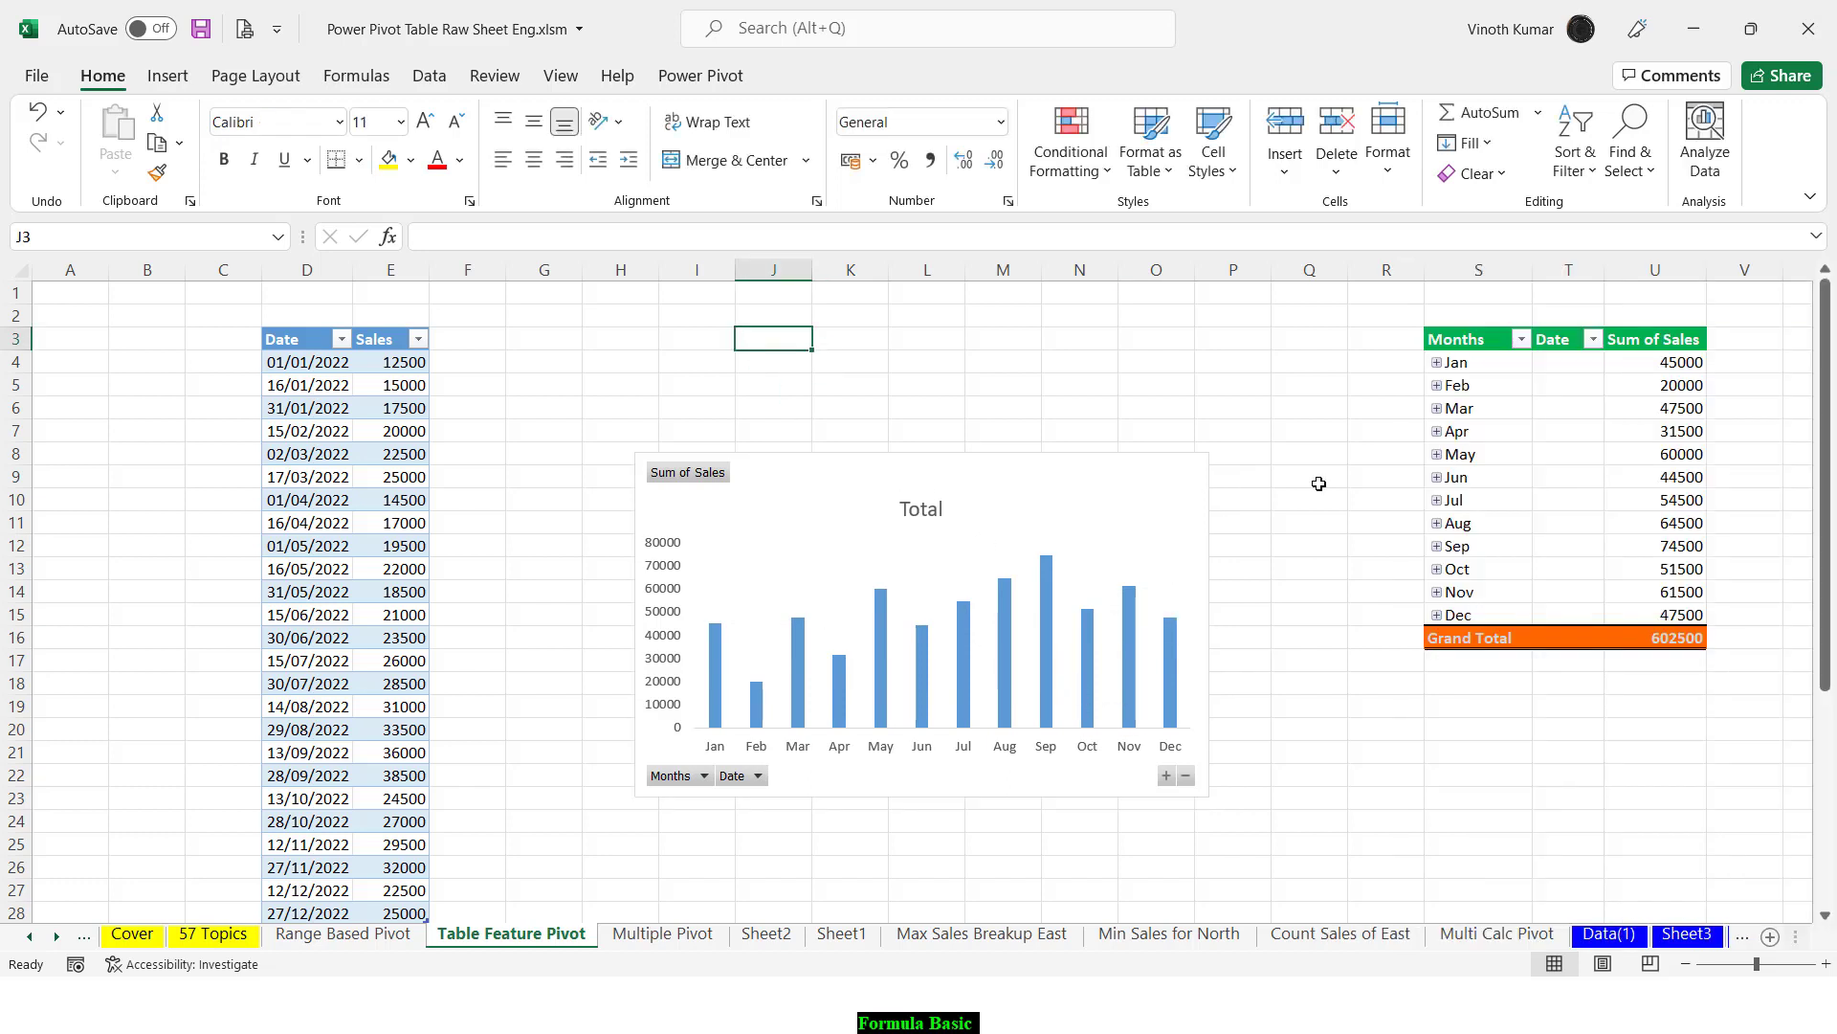
{"action": "type", "text": "Month Sa"}
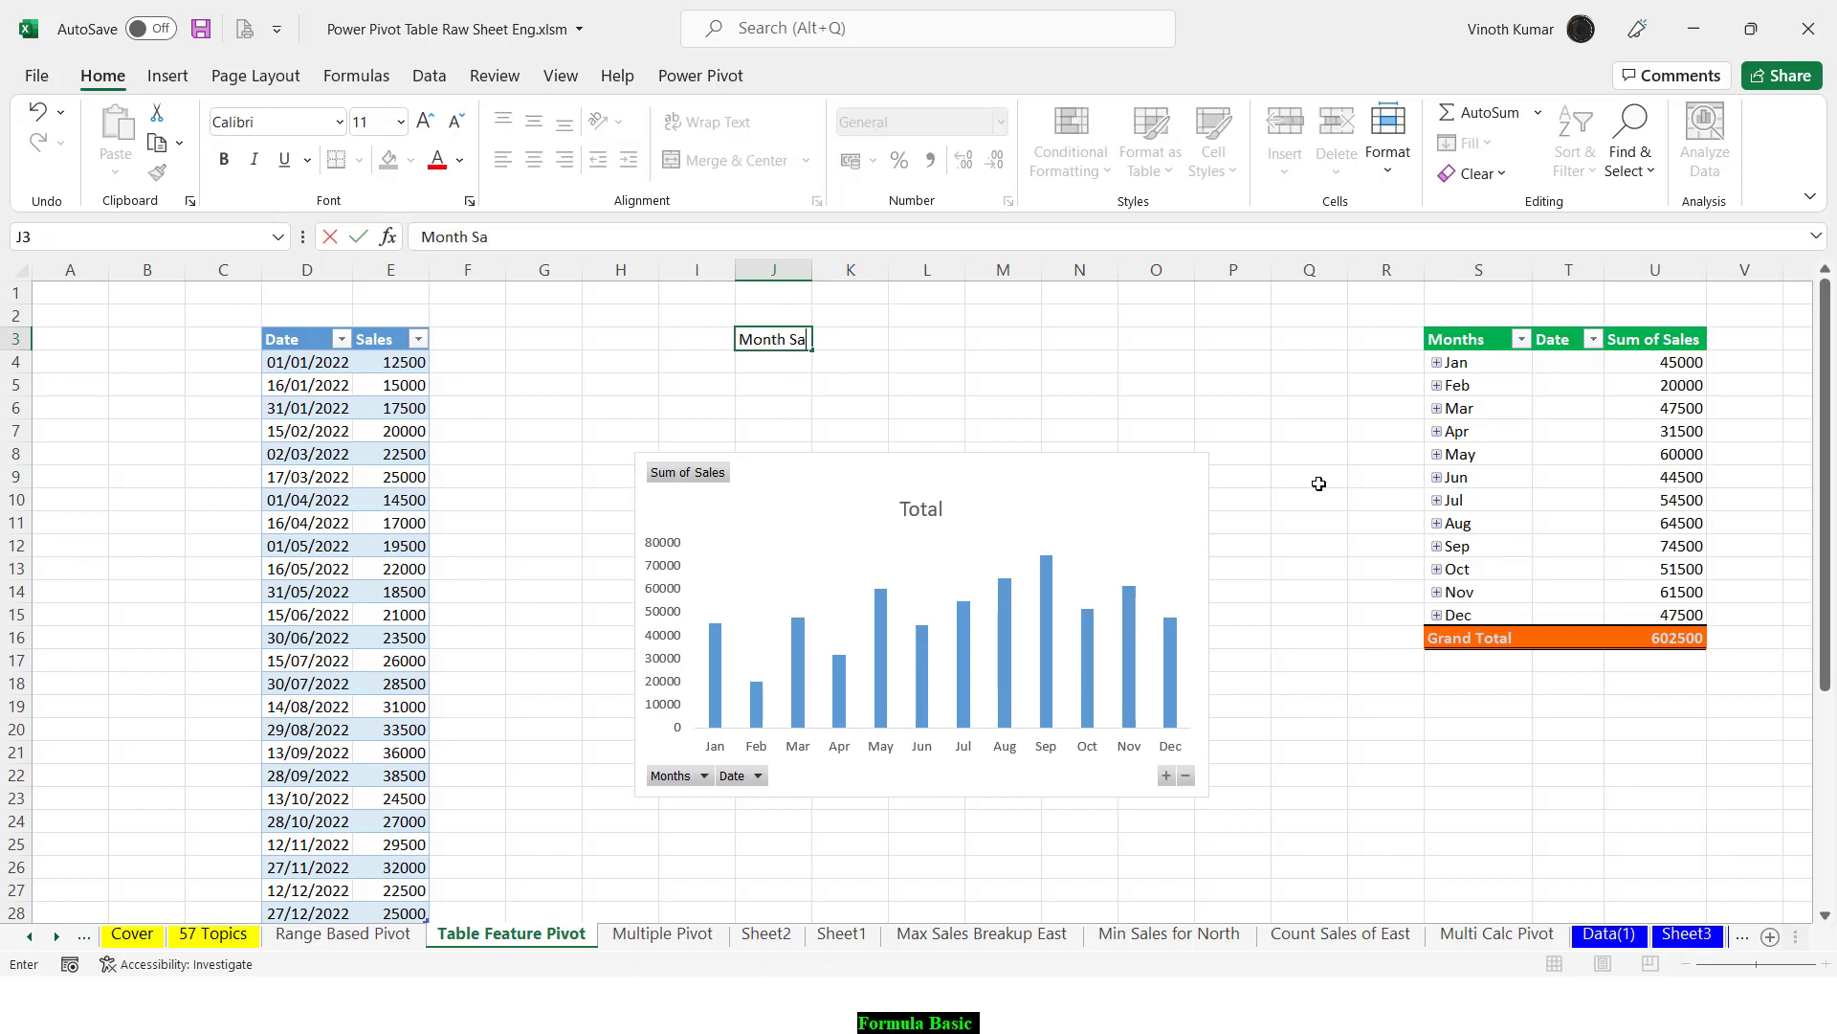
{"action": "type", "text": "les Turnover"}
{"action": "key", "text": "Return"}
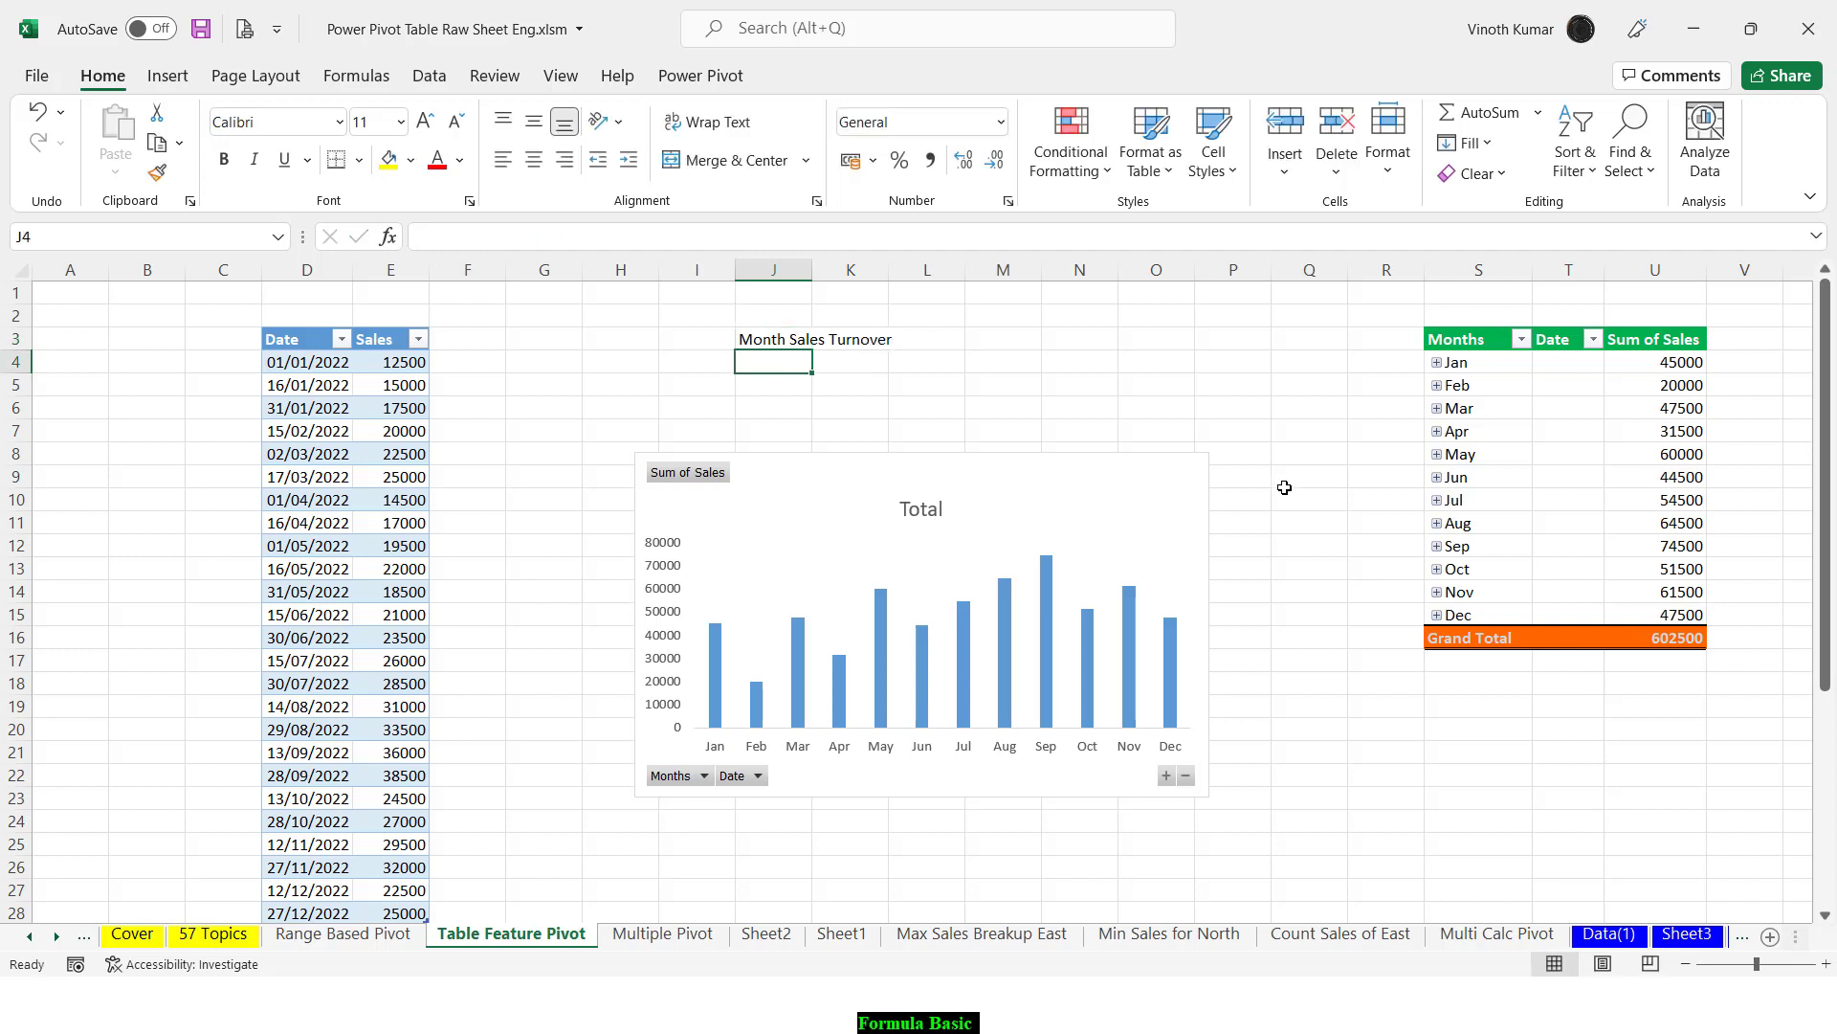
Step: Link the PivotChart's title to cell 'Table Feature Pivot'!$J$3 and shift the title slightly to the right within the chart
{"action": "left_click", "coordinate": [937, 520]}
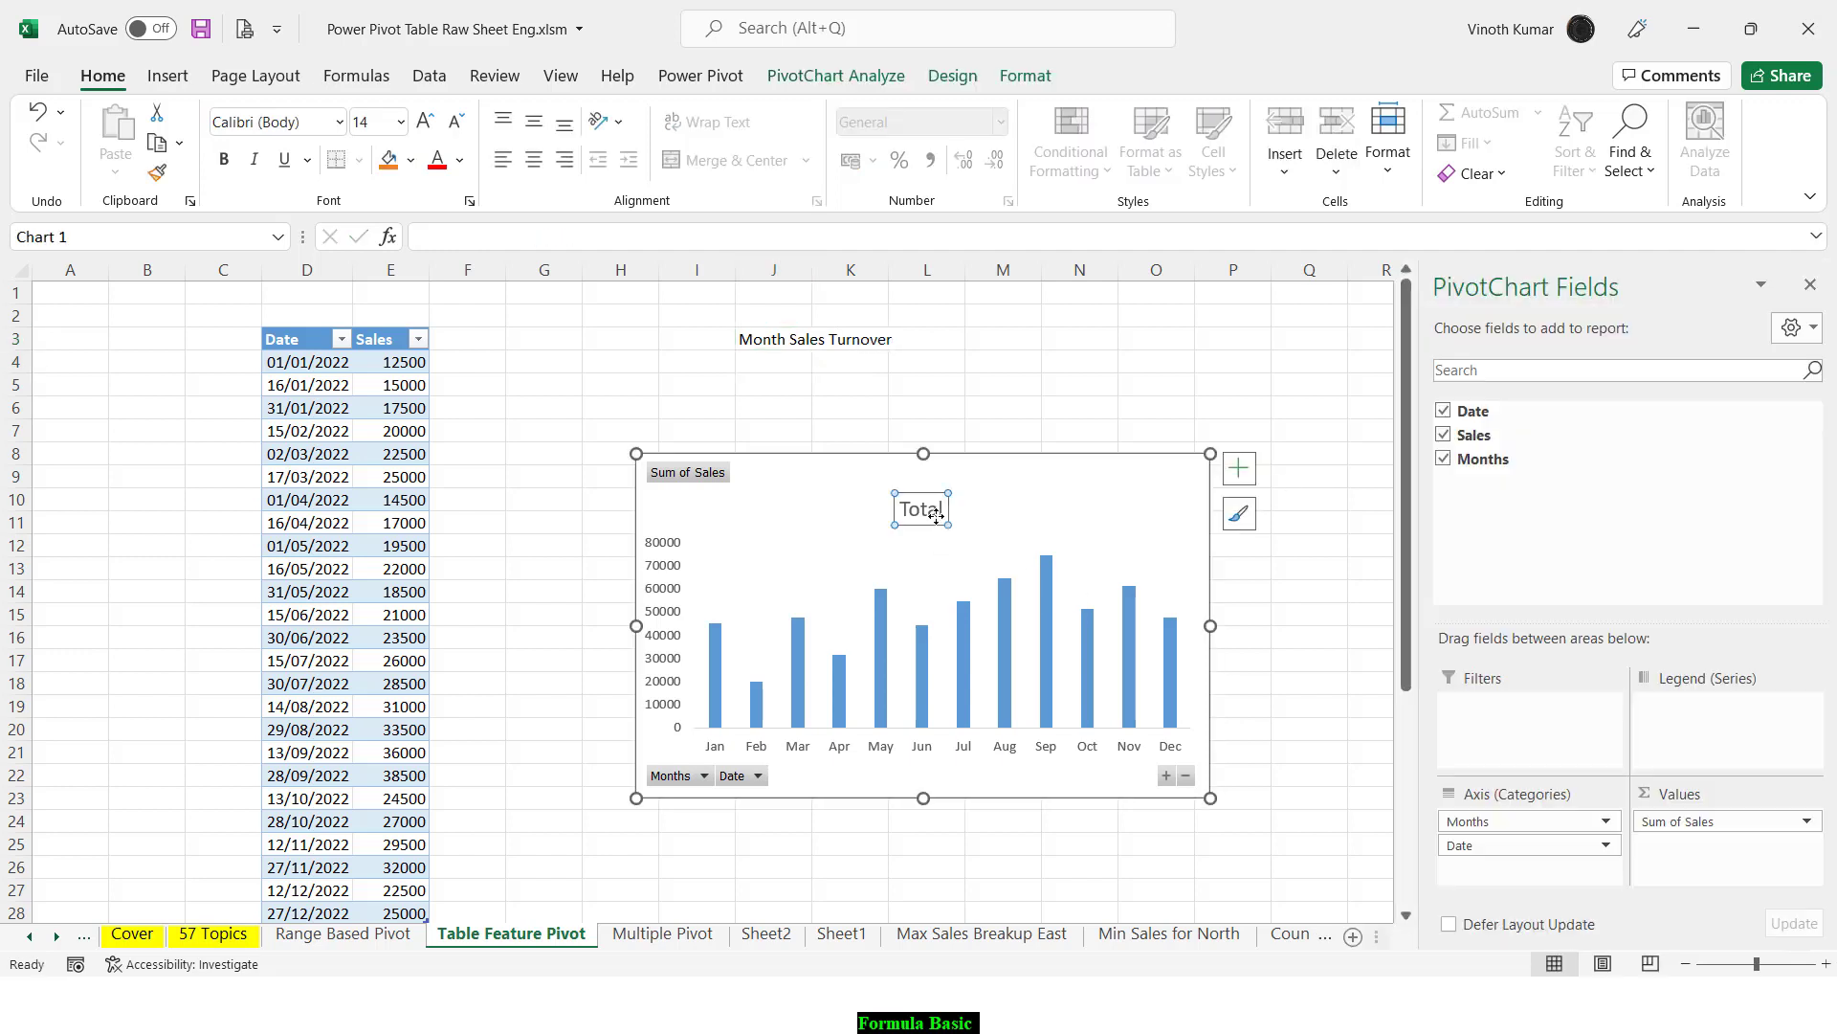
{"action": "left_click", "coordinate": [439, 248]}
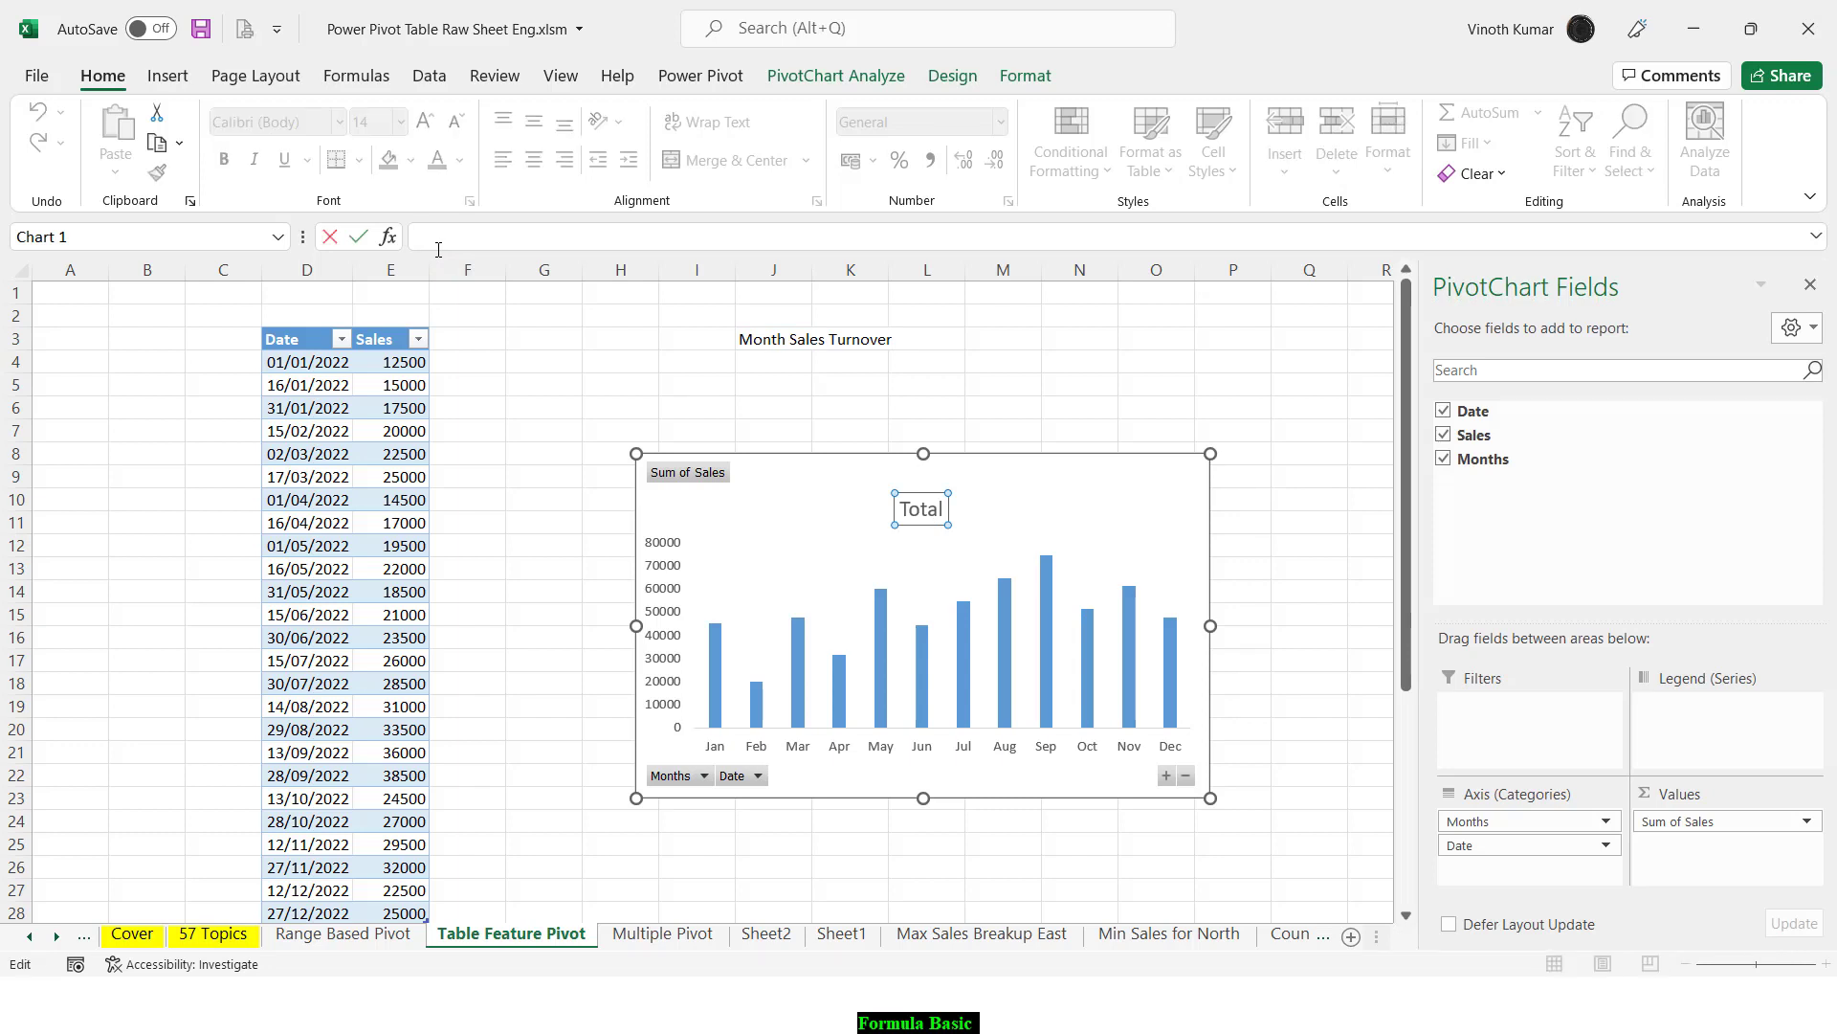
{"action": "type", "text": "="}
{"action": "left_click", "coordinate": [755, 337]}
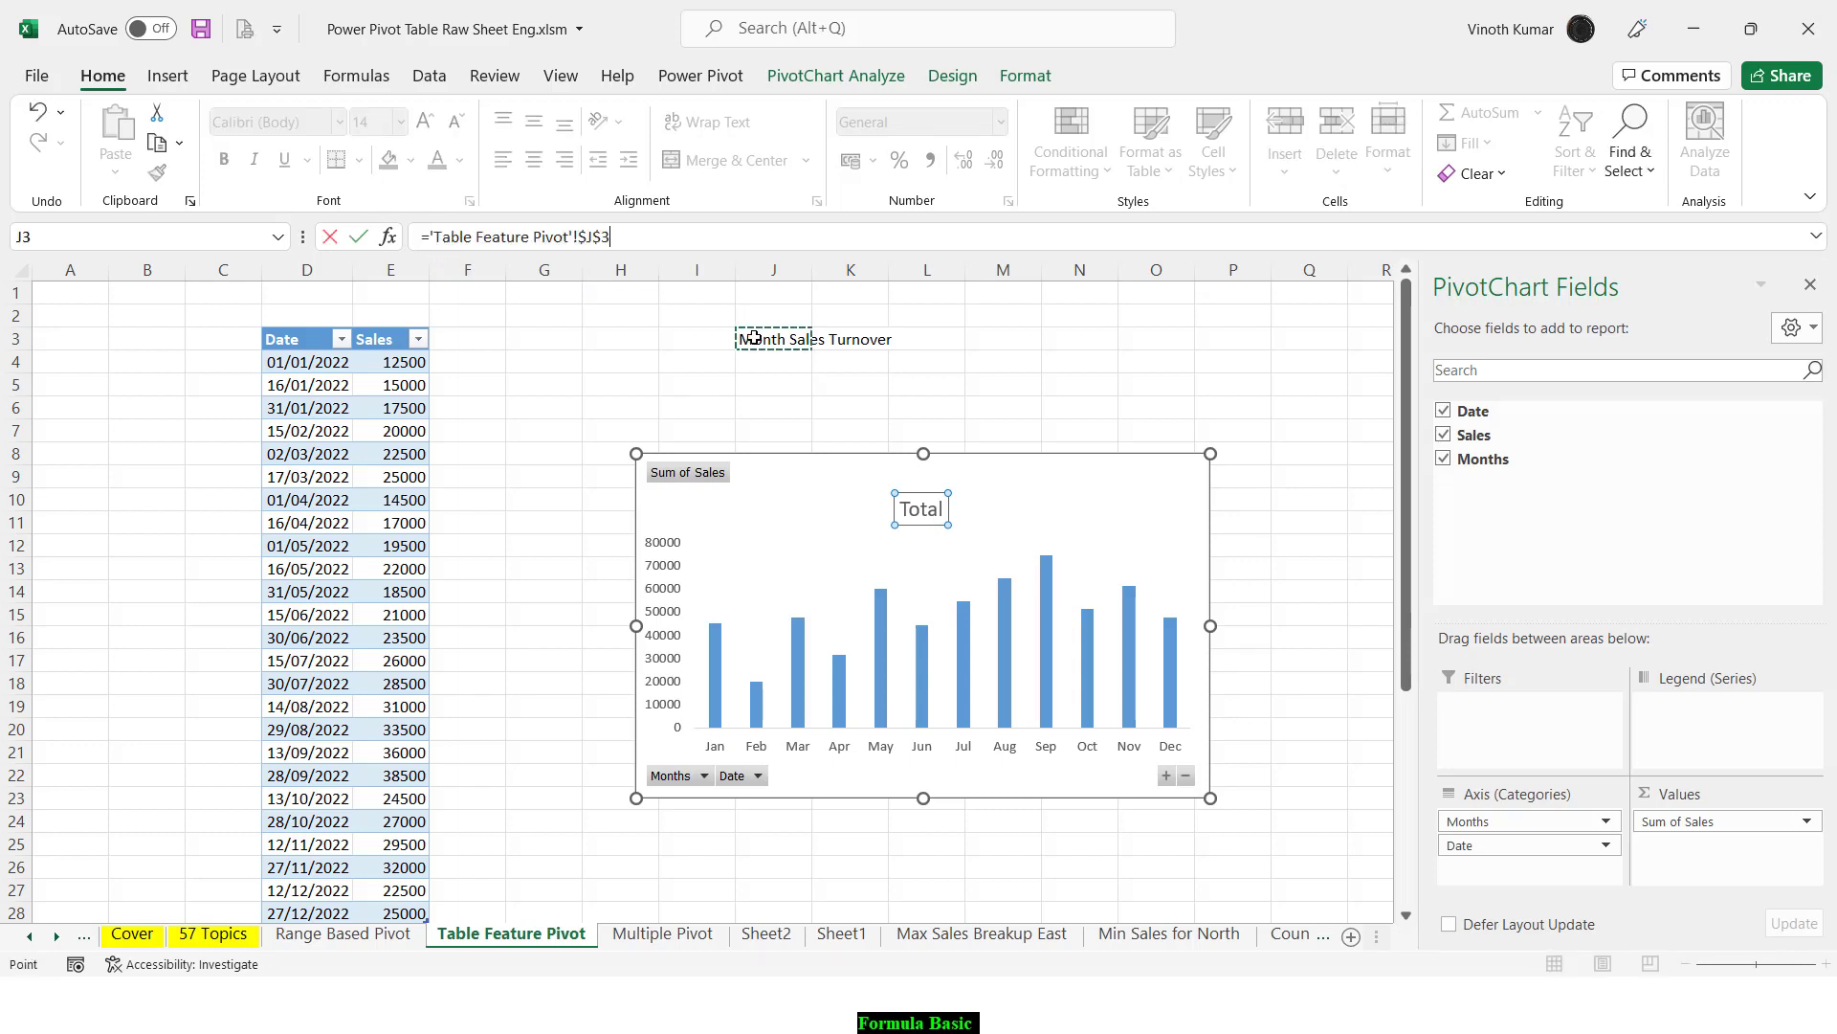
{"action": "key", "text": "Return"}
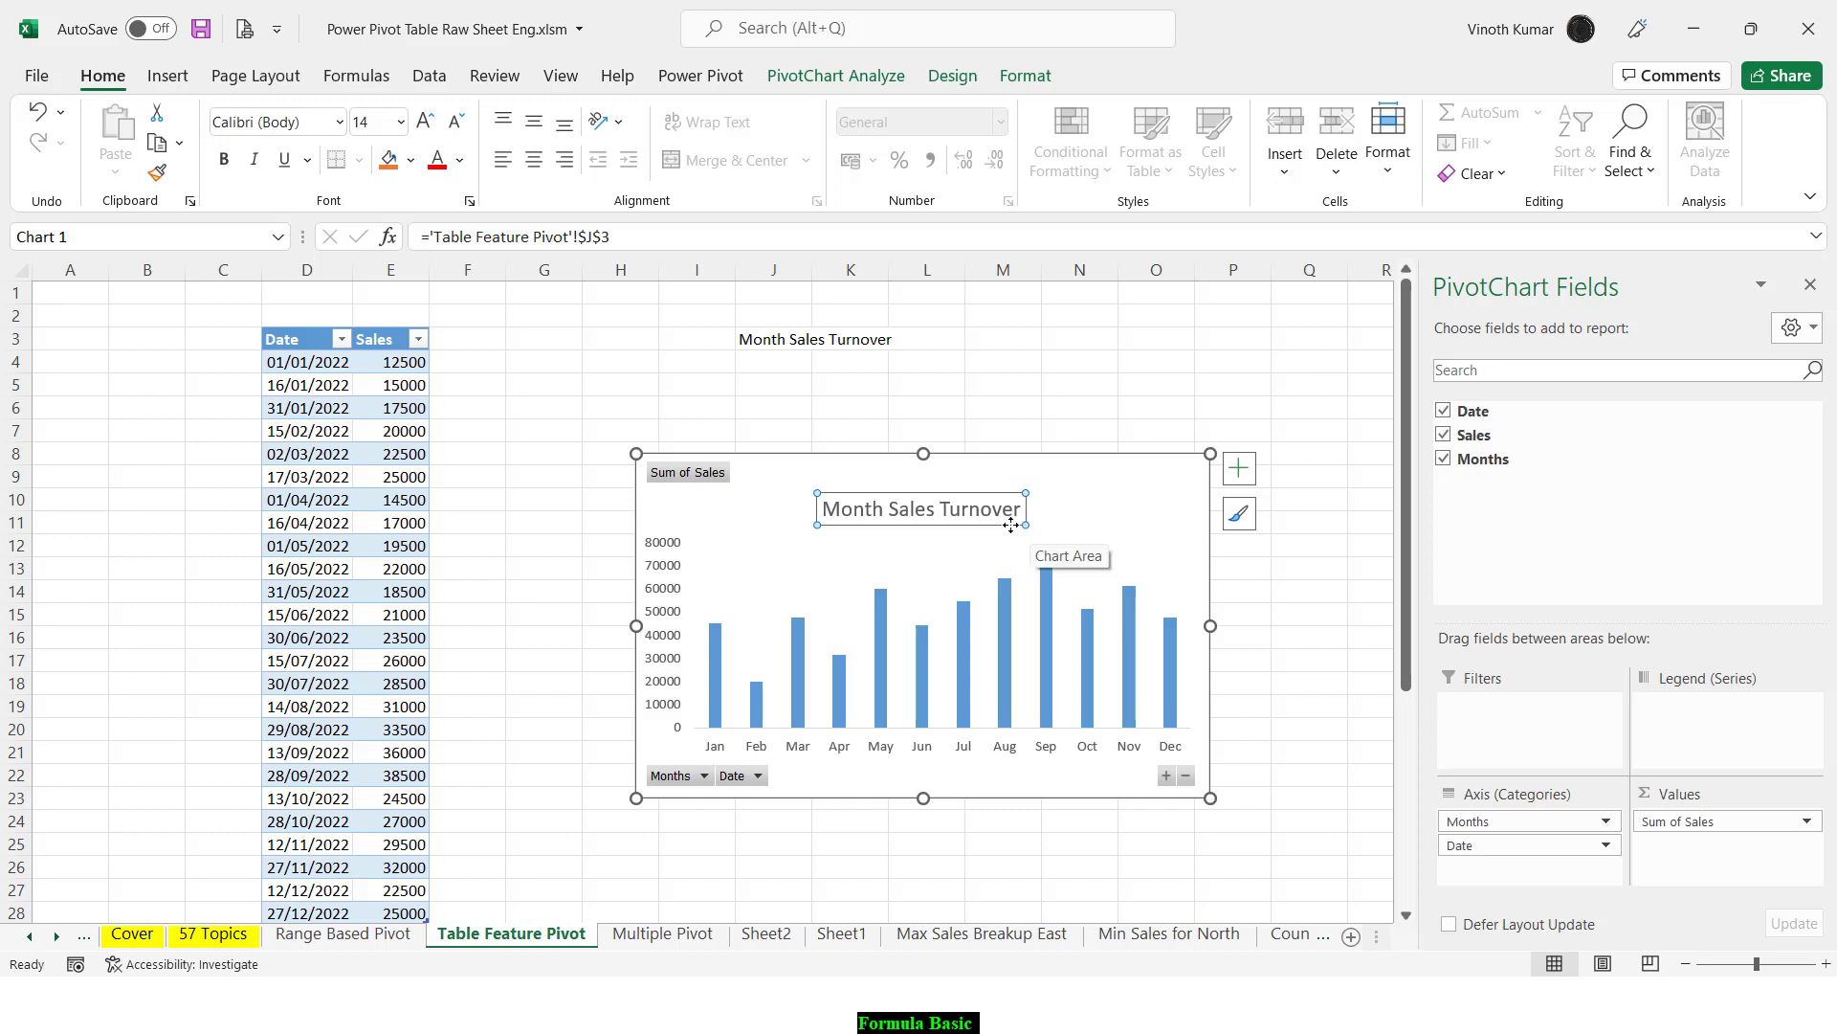
{"action": "left_click_drag", "start_coordinate": [1011, 525], "coordinate": [1050, 526]}
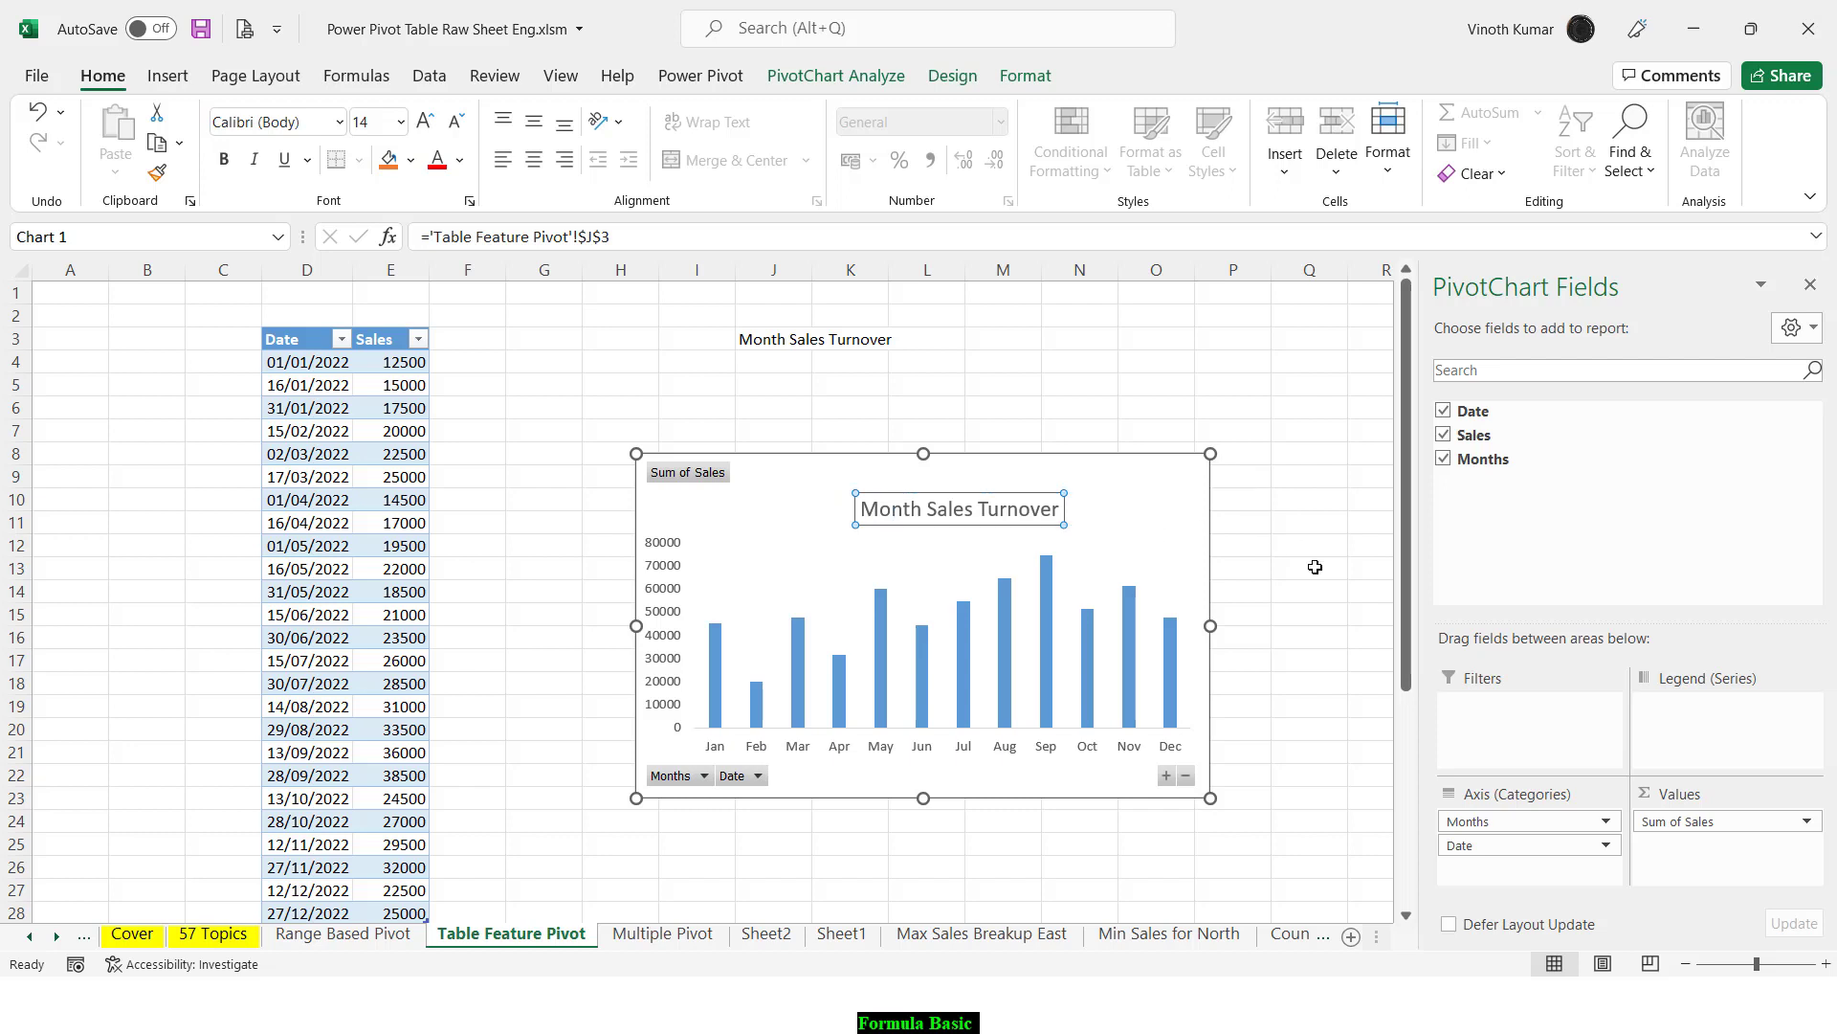
{"action": "left_click", "coordinate": [1315, 567]}
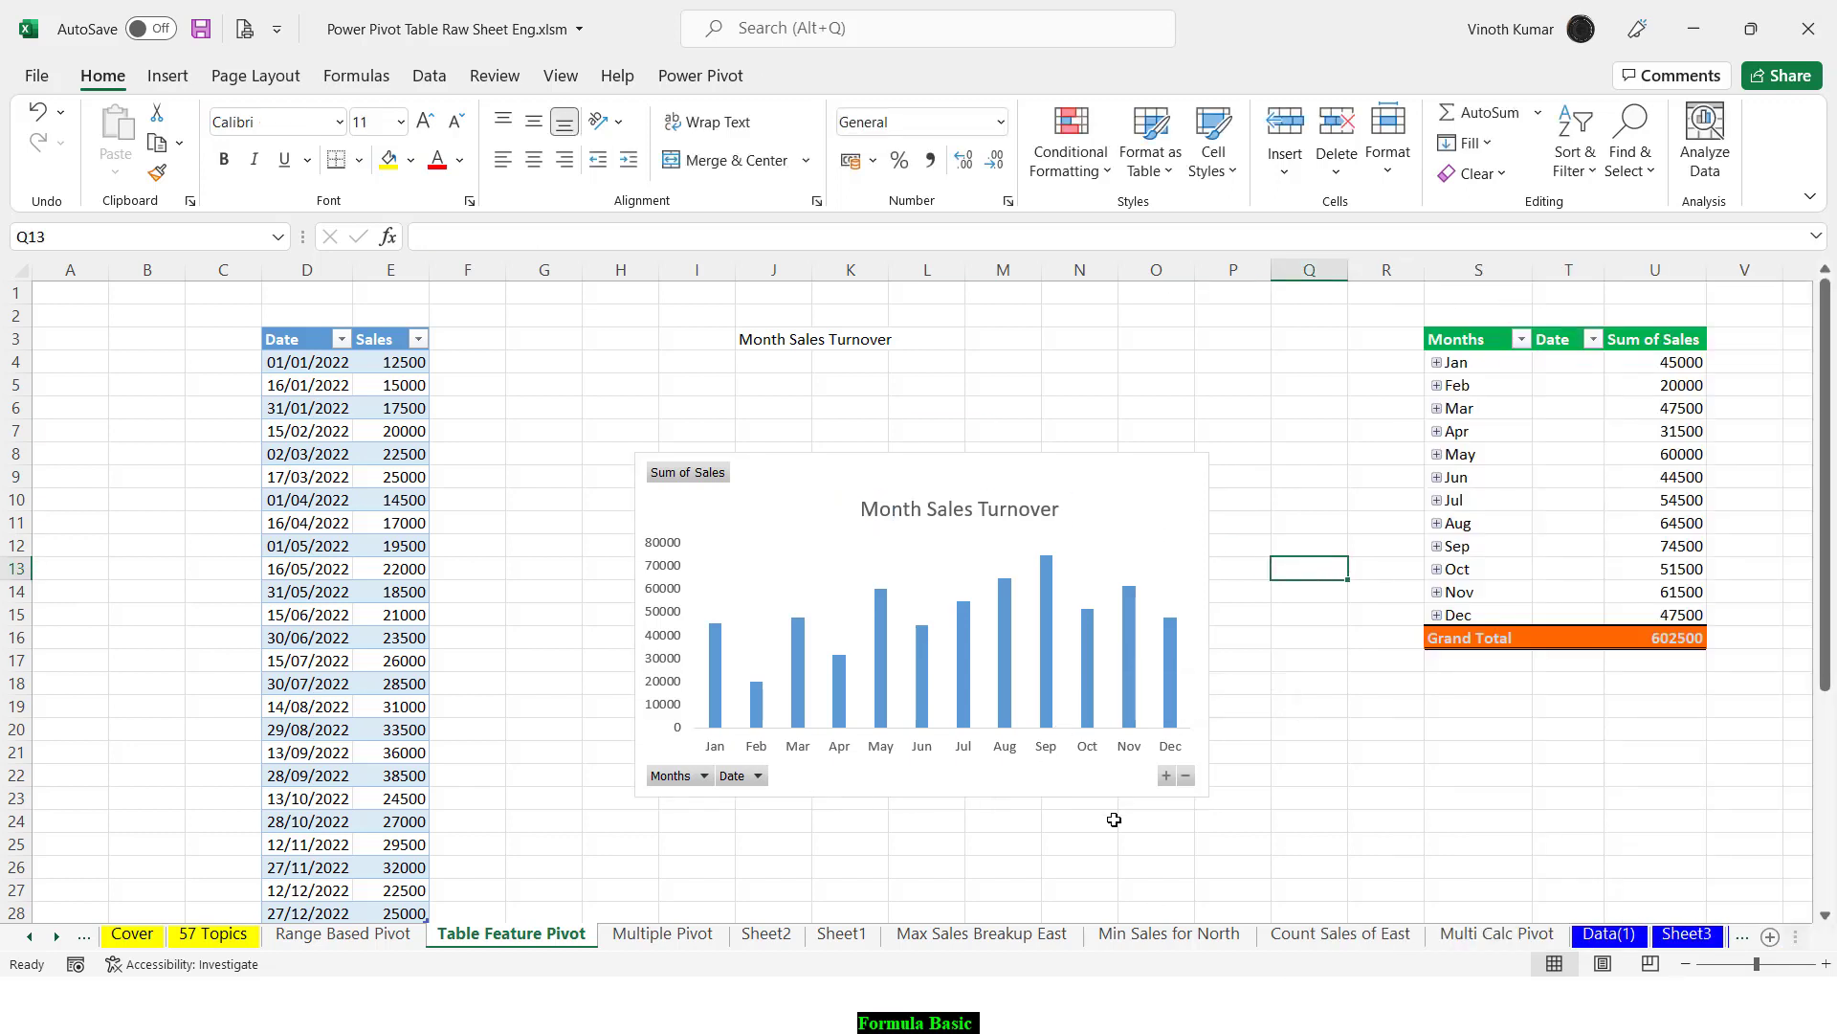
Step: Widen the PivotChart to the end of column P while its axis is expanded to individual dates, and collapse it back to months
{"action": "left_click", "coordinate": [1169, 776]}
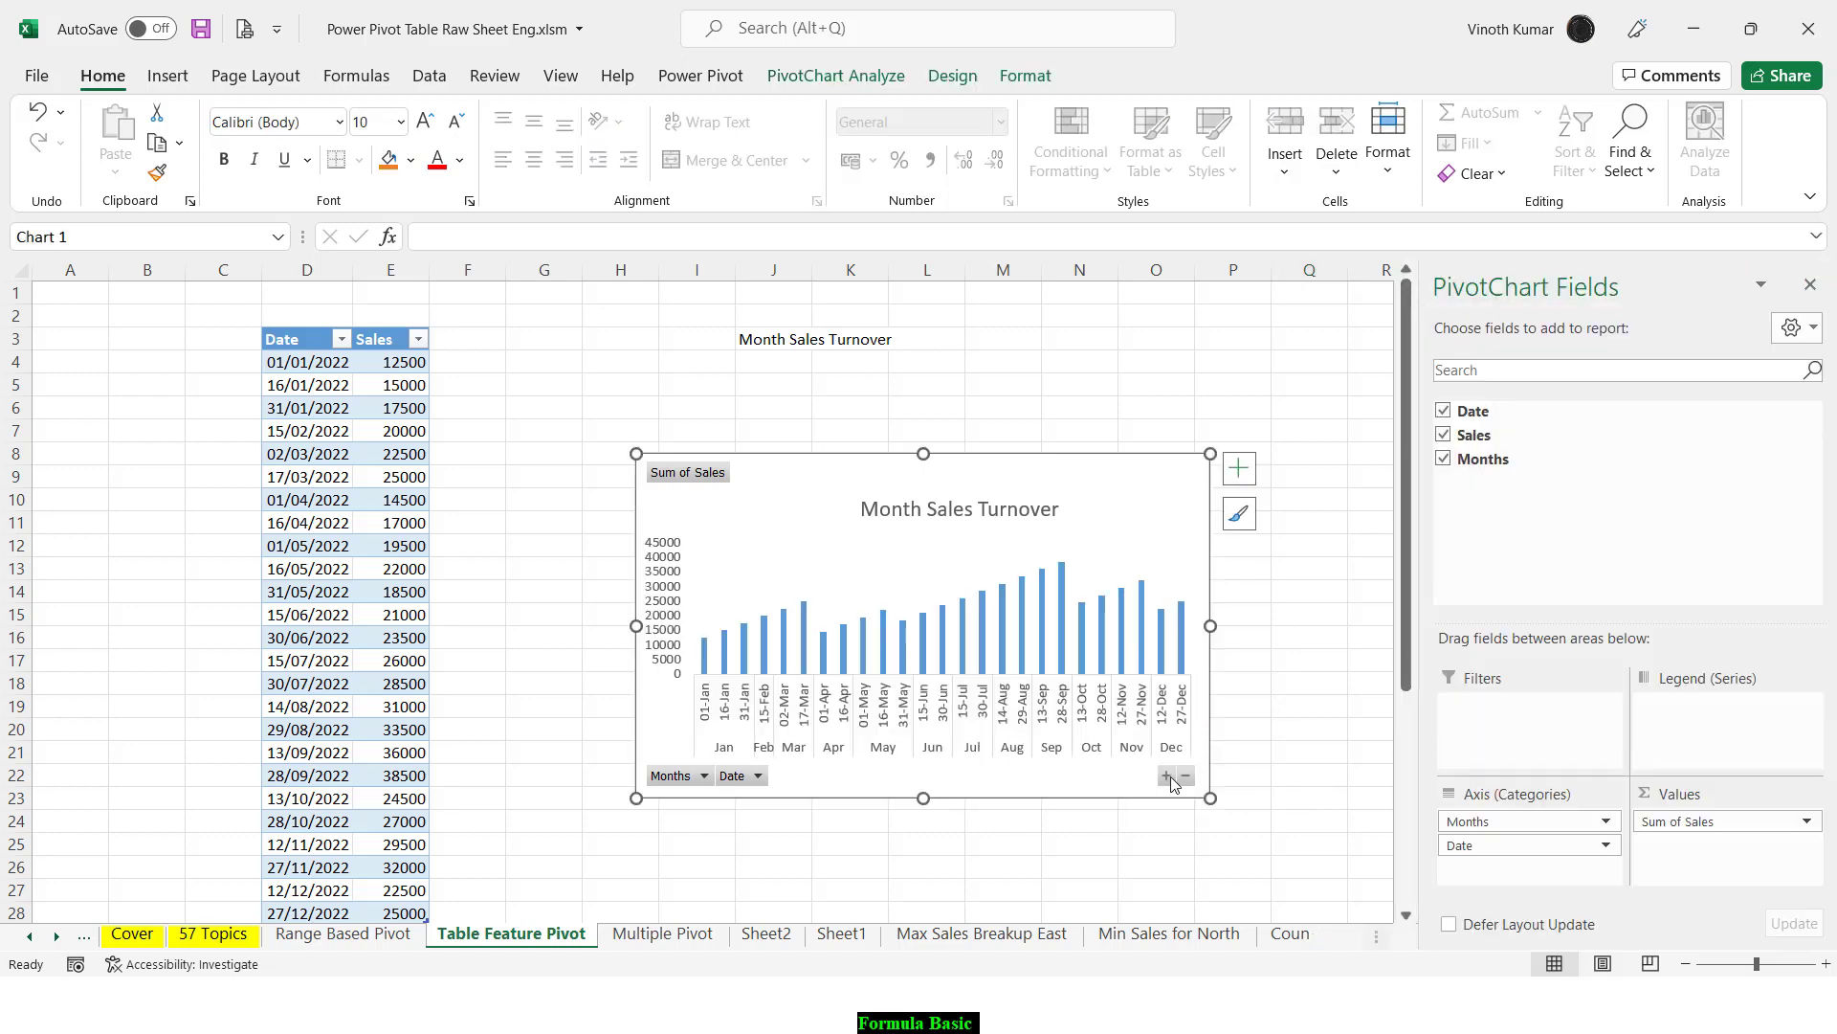
{"action": "mouse_move", "coordinate": [1211, 797]}
{"action": "left_mouse_down"}
{"action": "mouse_move", "coordinate": [1266, 791]}
{"action": "mouse_move", "coordinate": [1331, 821]}
{"action": "left_mouse_up"}
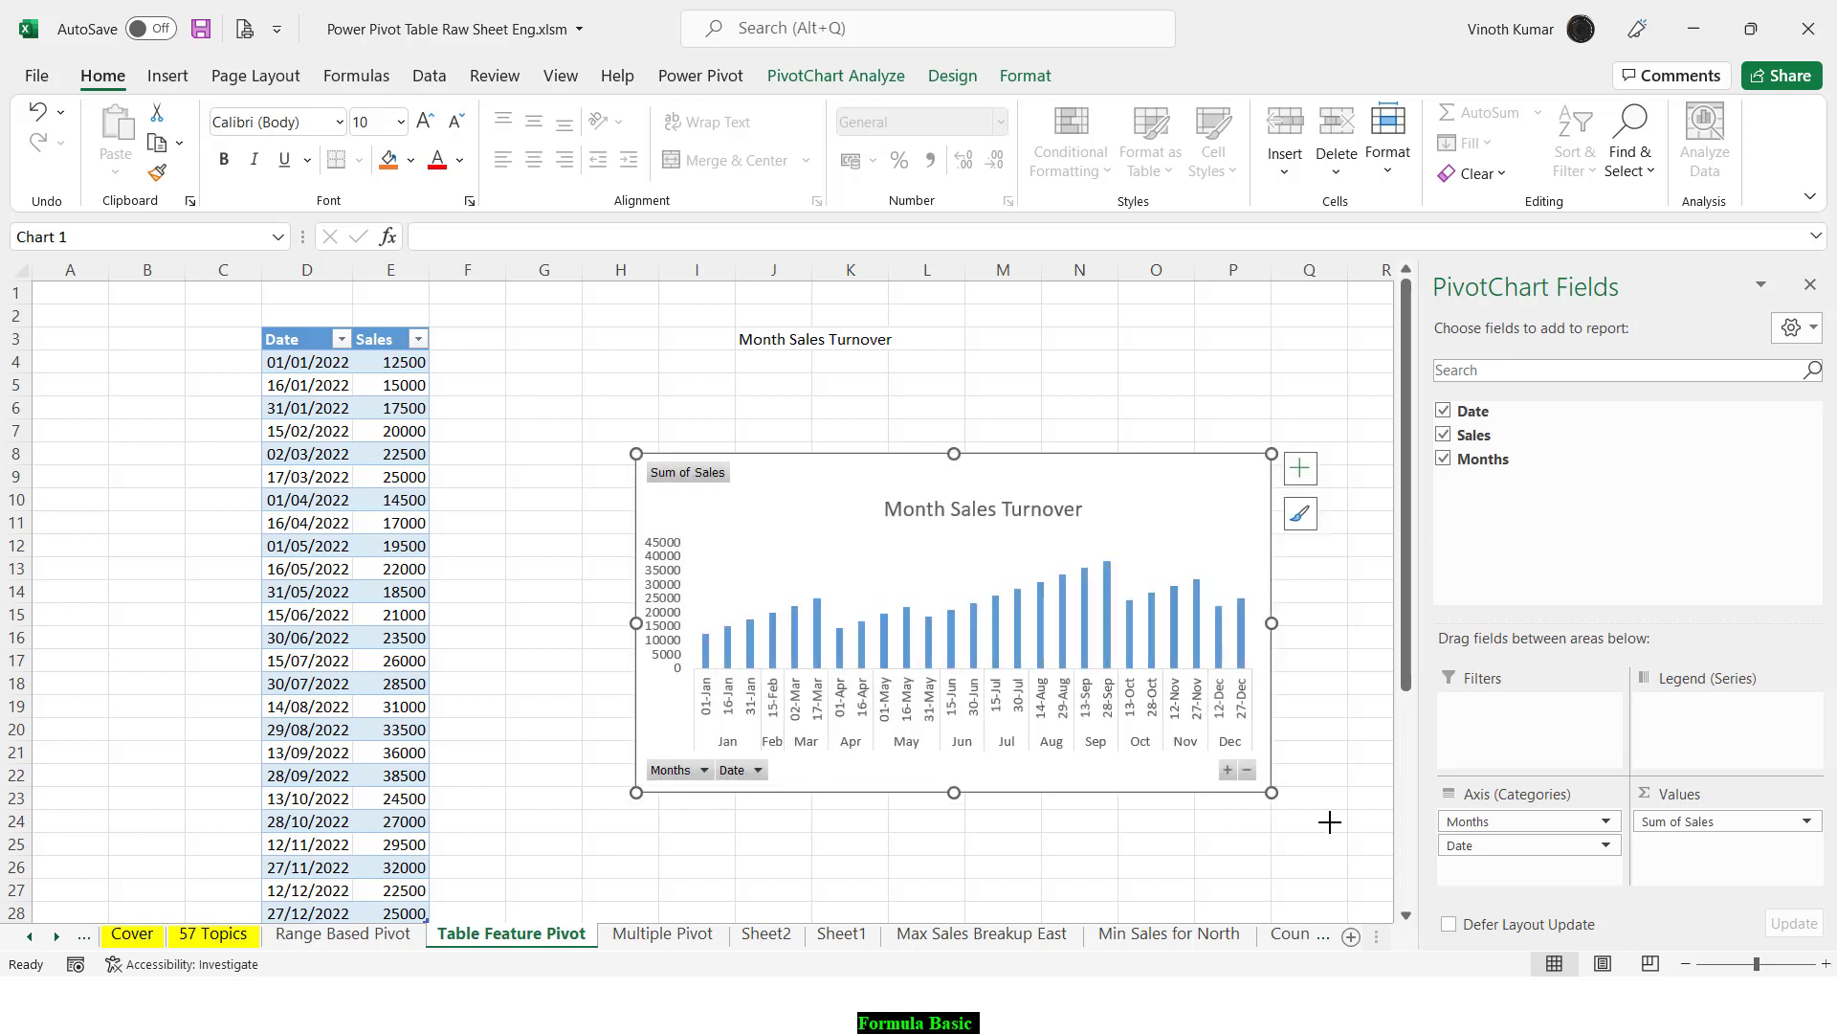
{"action": "left_click", "coordinate": [1247, 772]}
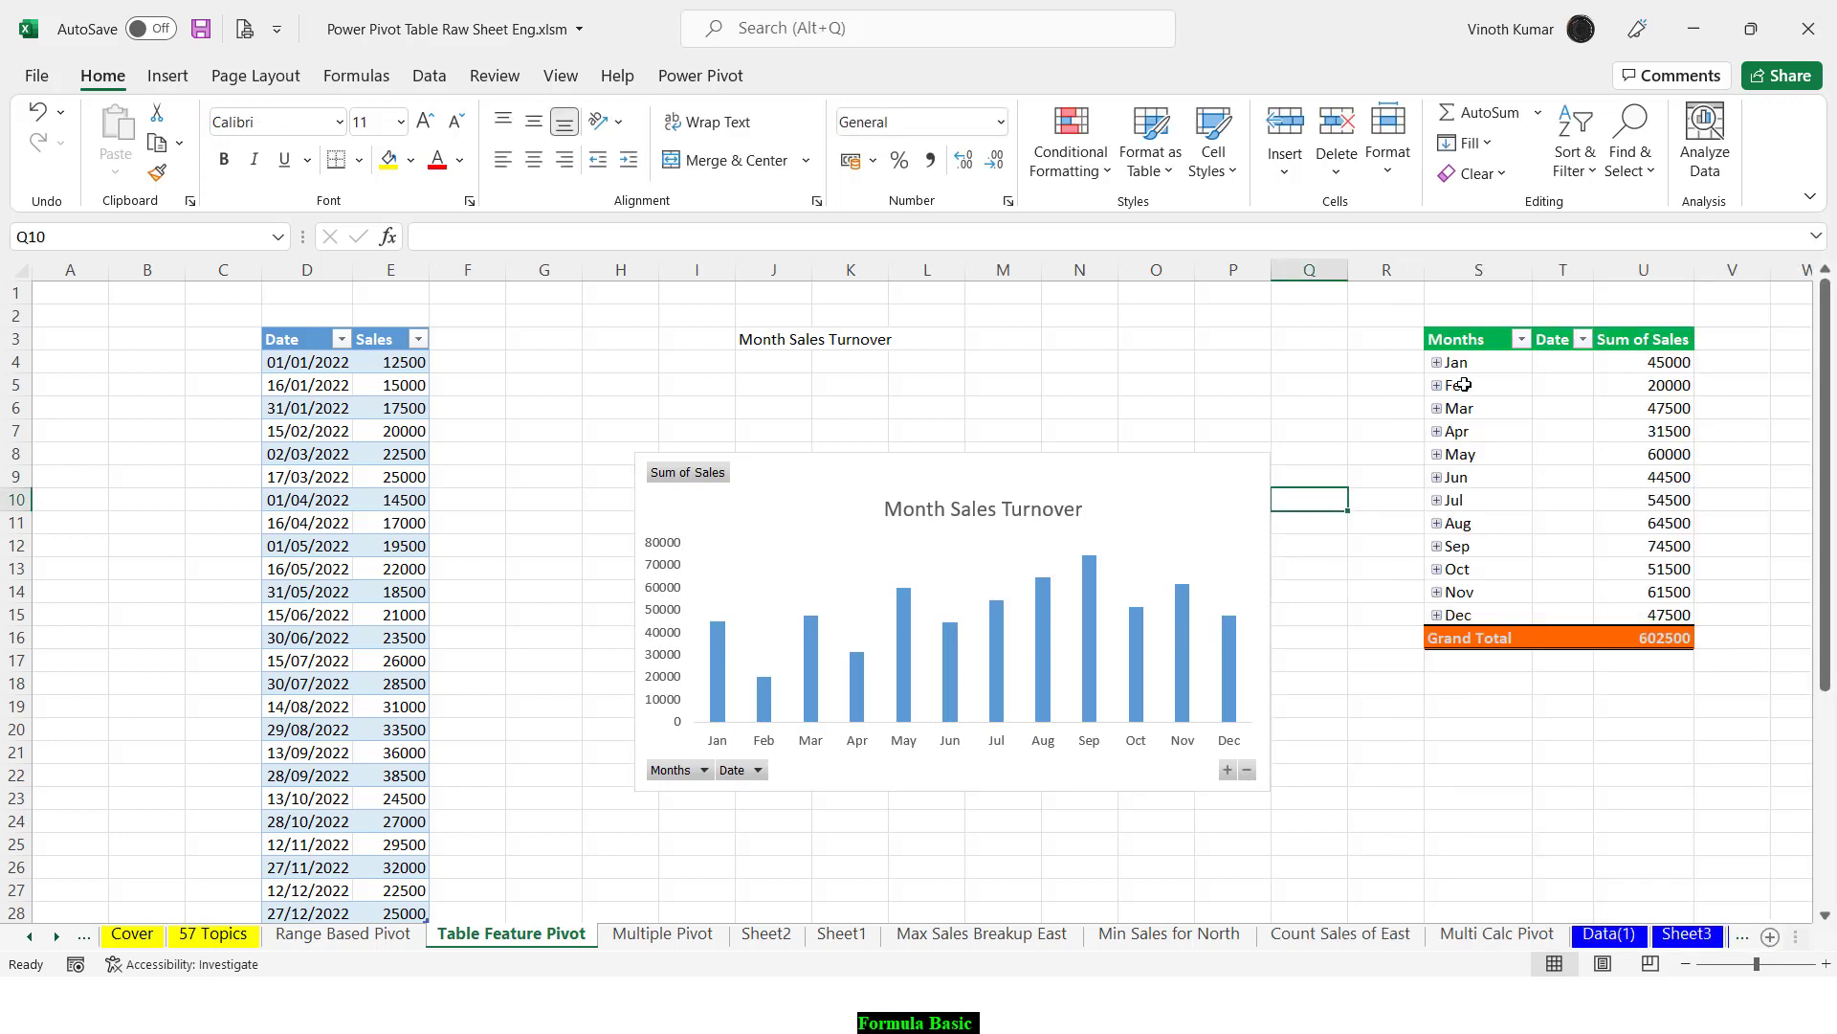
Step: Group the PivotTable's date field by Days, Months, Quarters and Years
{"action": "left_click", "coordinate": [1461, 364]}
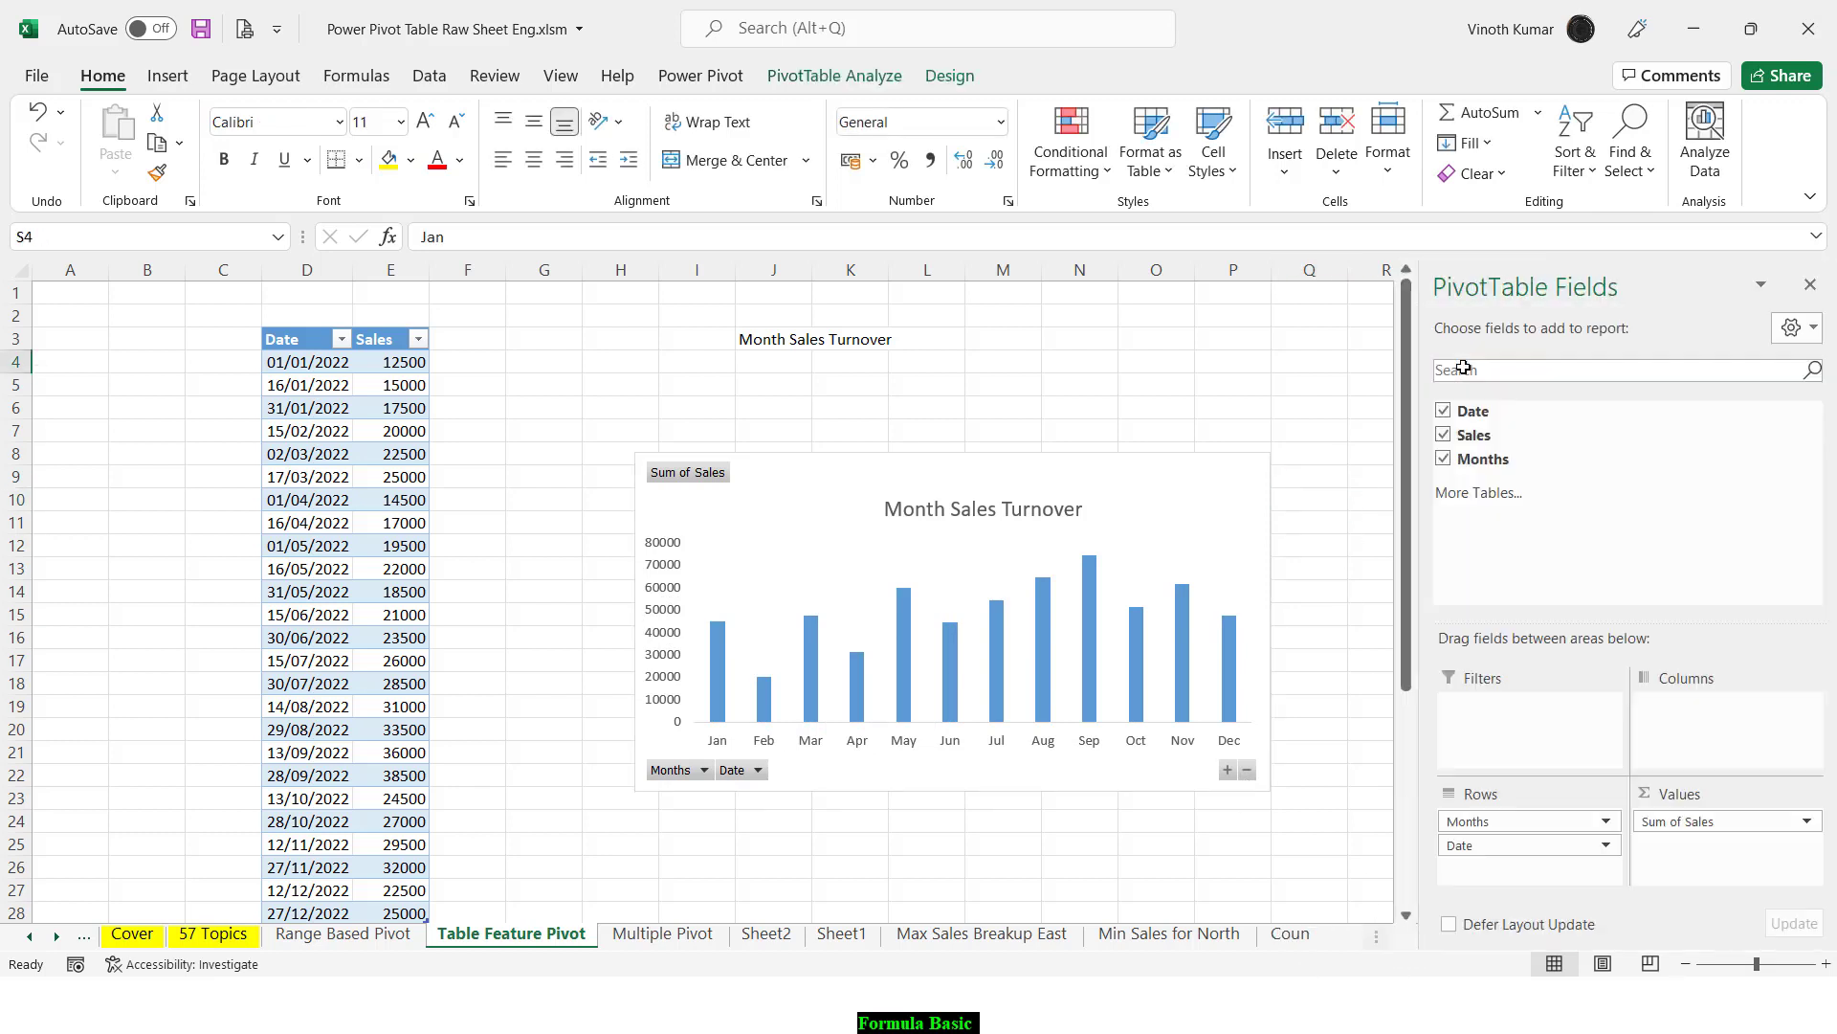
{"action": "left_click", "coordinate": [1810, 284]}
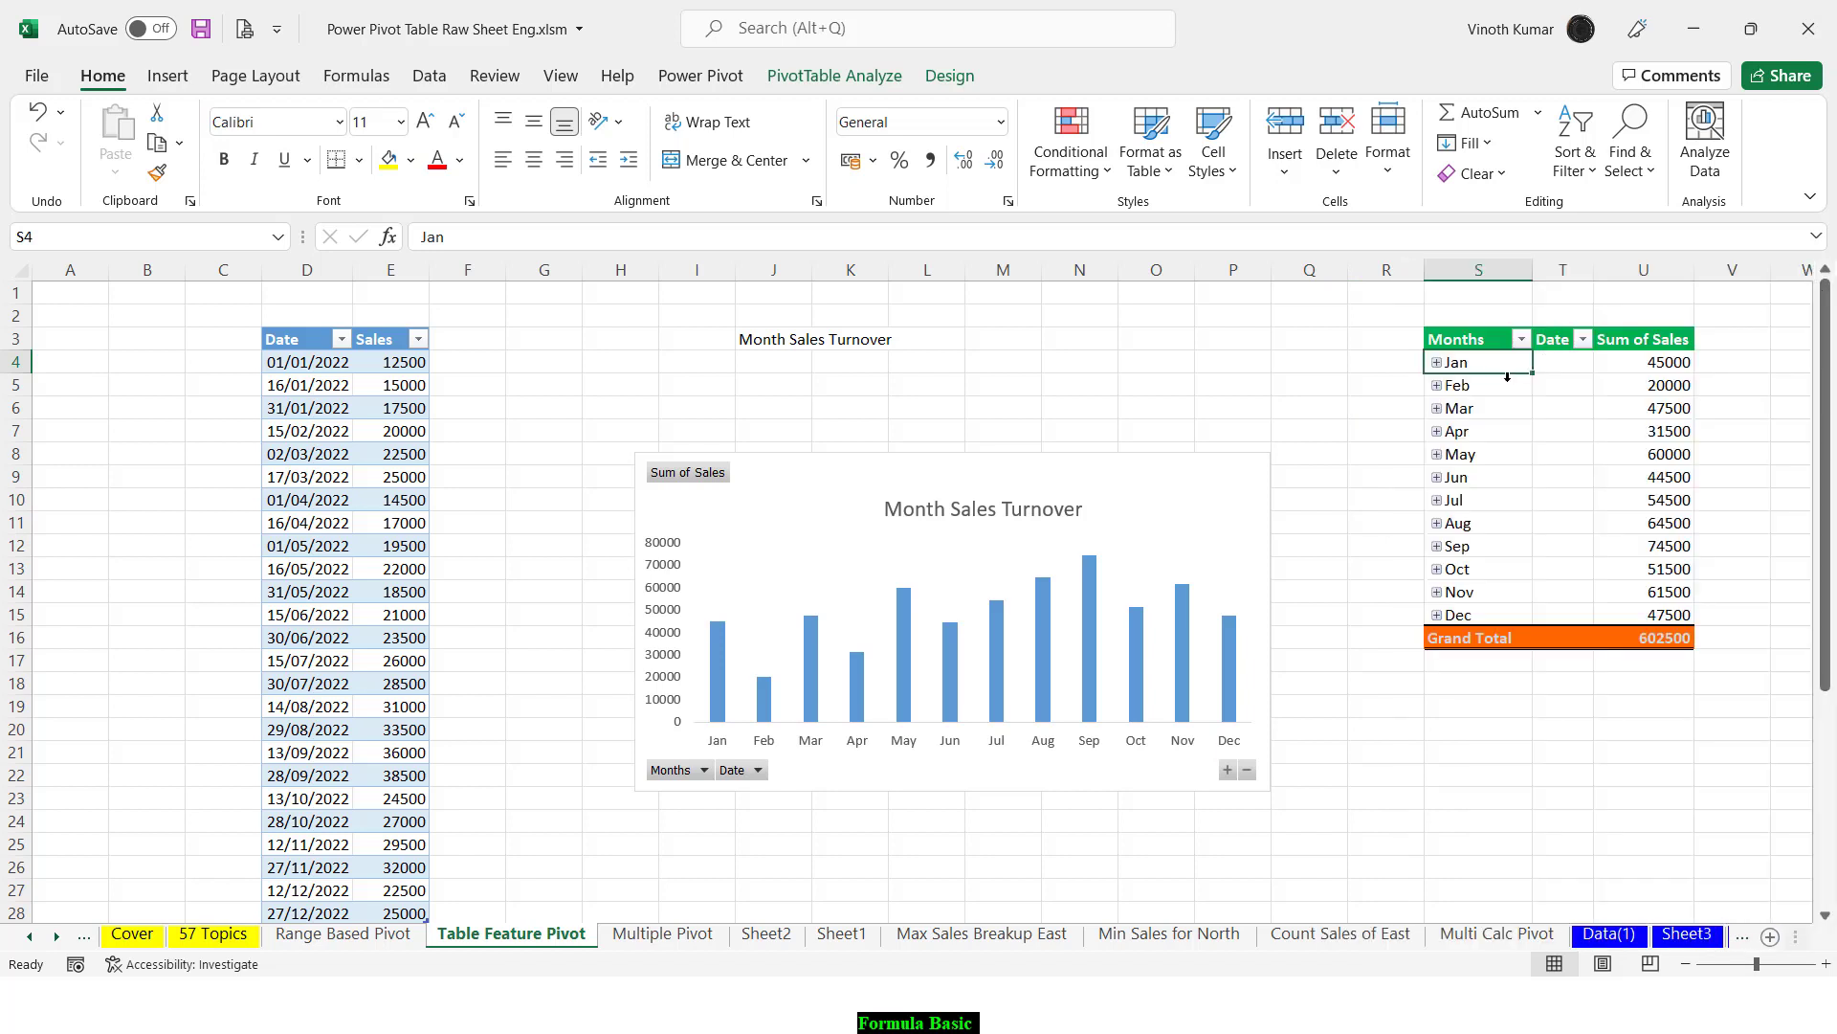
{"action": "right_click", "coordinate": [1475, 362]}
{"action": "left_click", "coordinate": [1536, 634]}
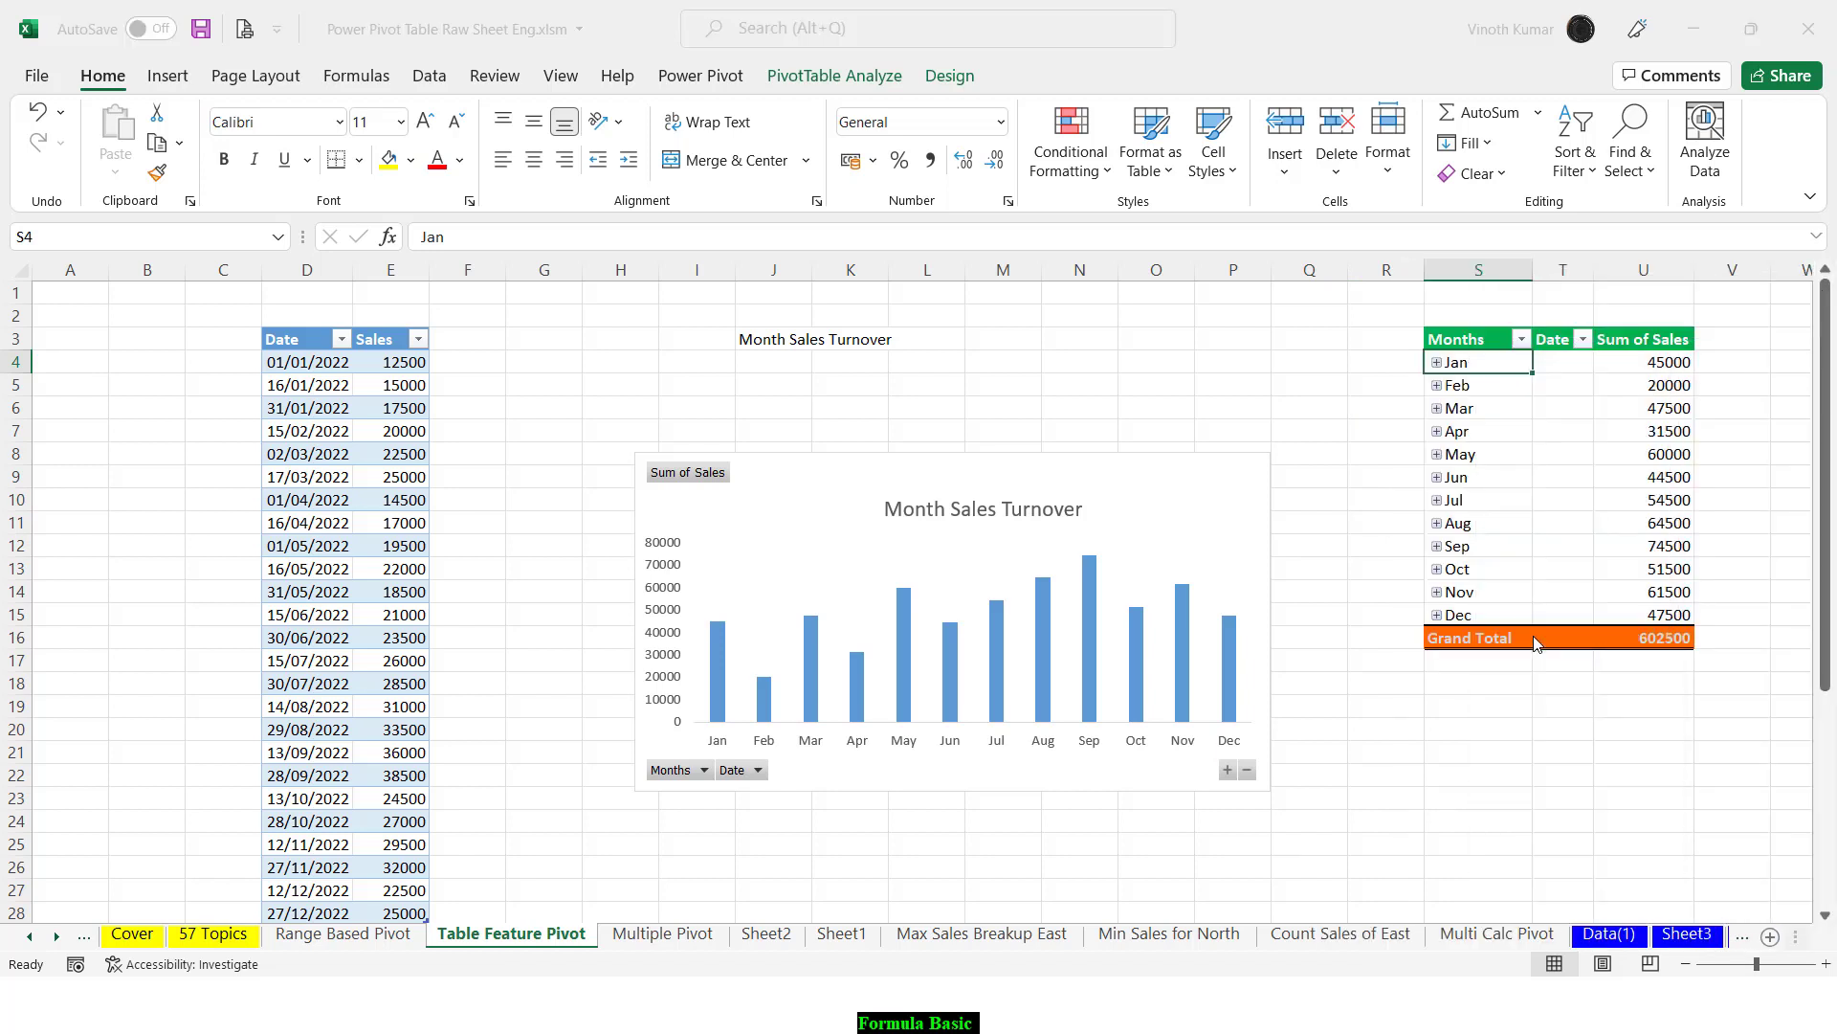
{"action": "left_click", "coordinate": [1418, 681]}
{"action": "left_click", "coordinate": [1414, 697]}
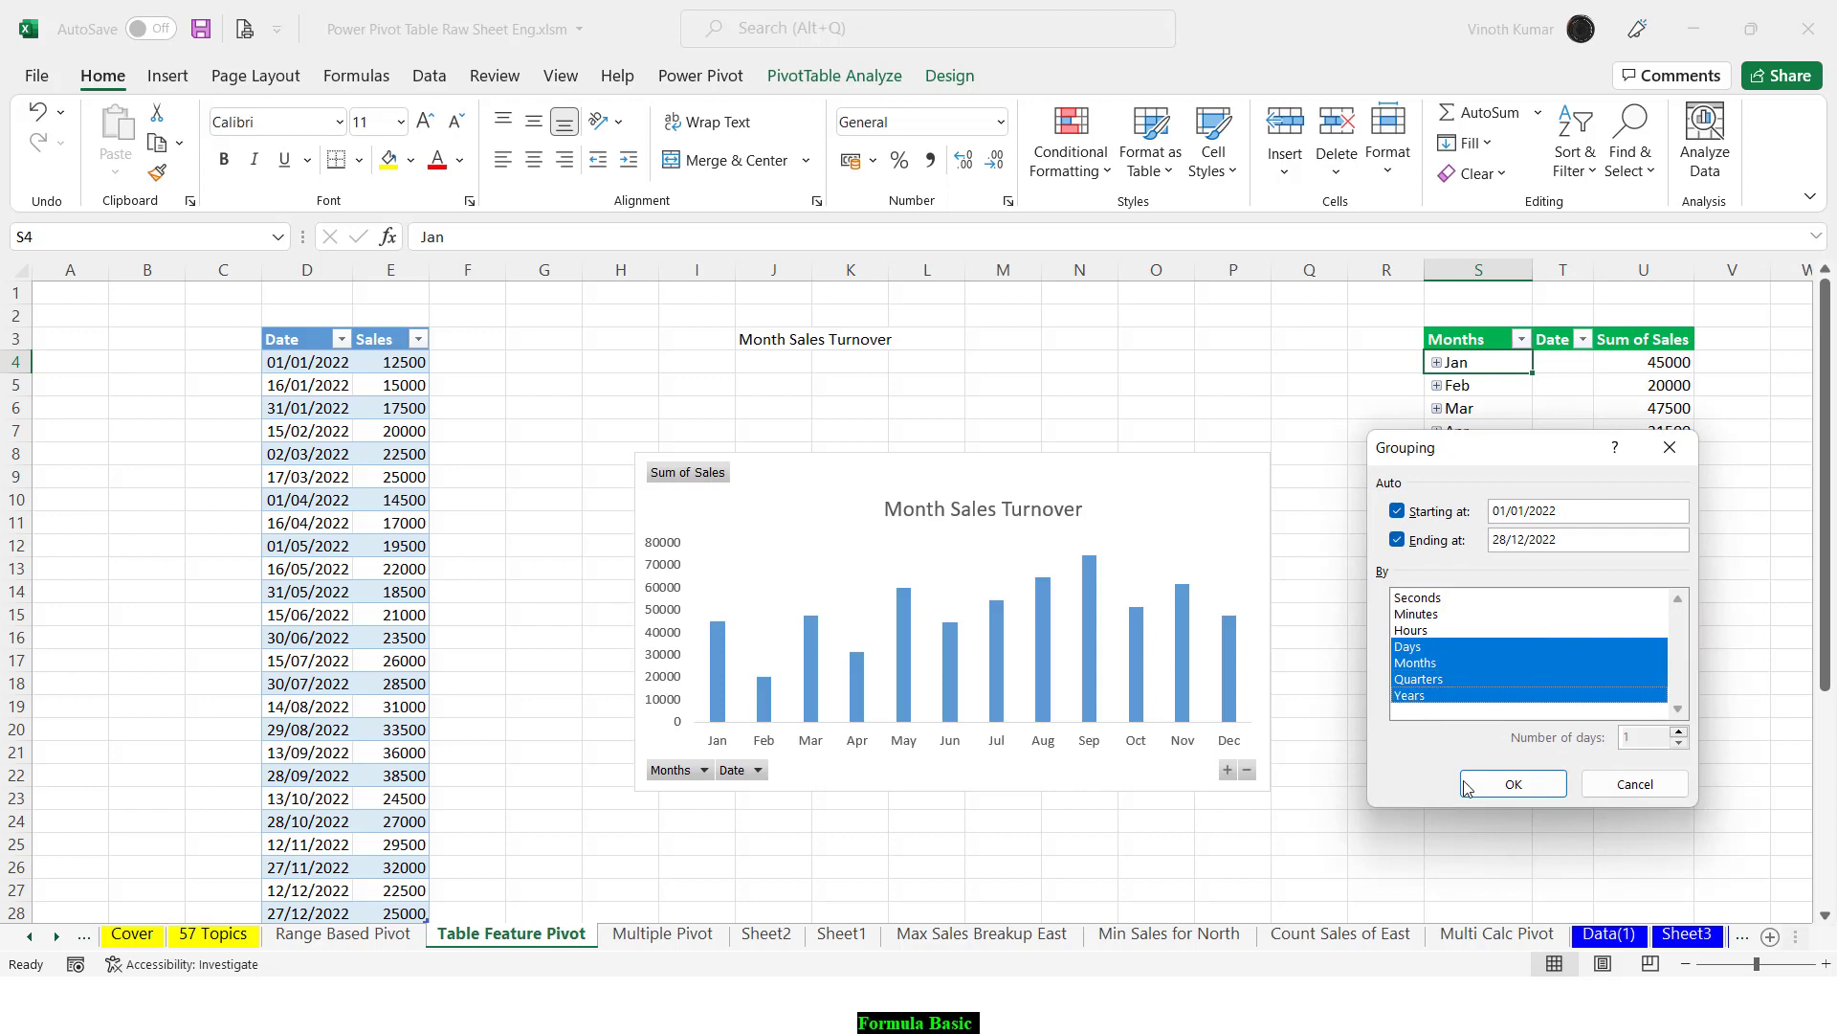
{"action": "left_click", "coordinate": [1495, 787]}
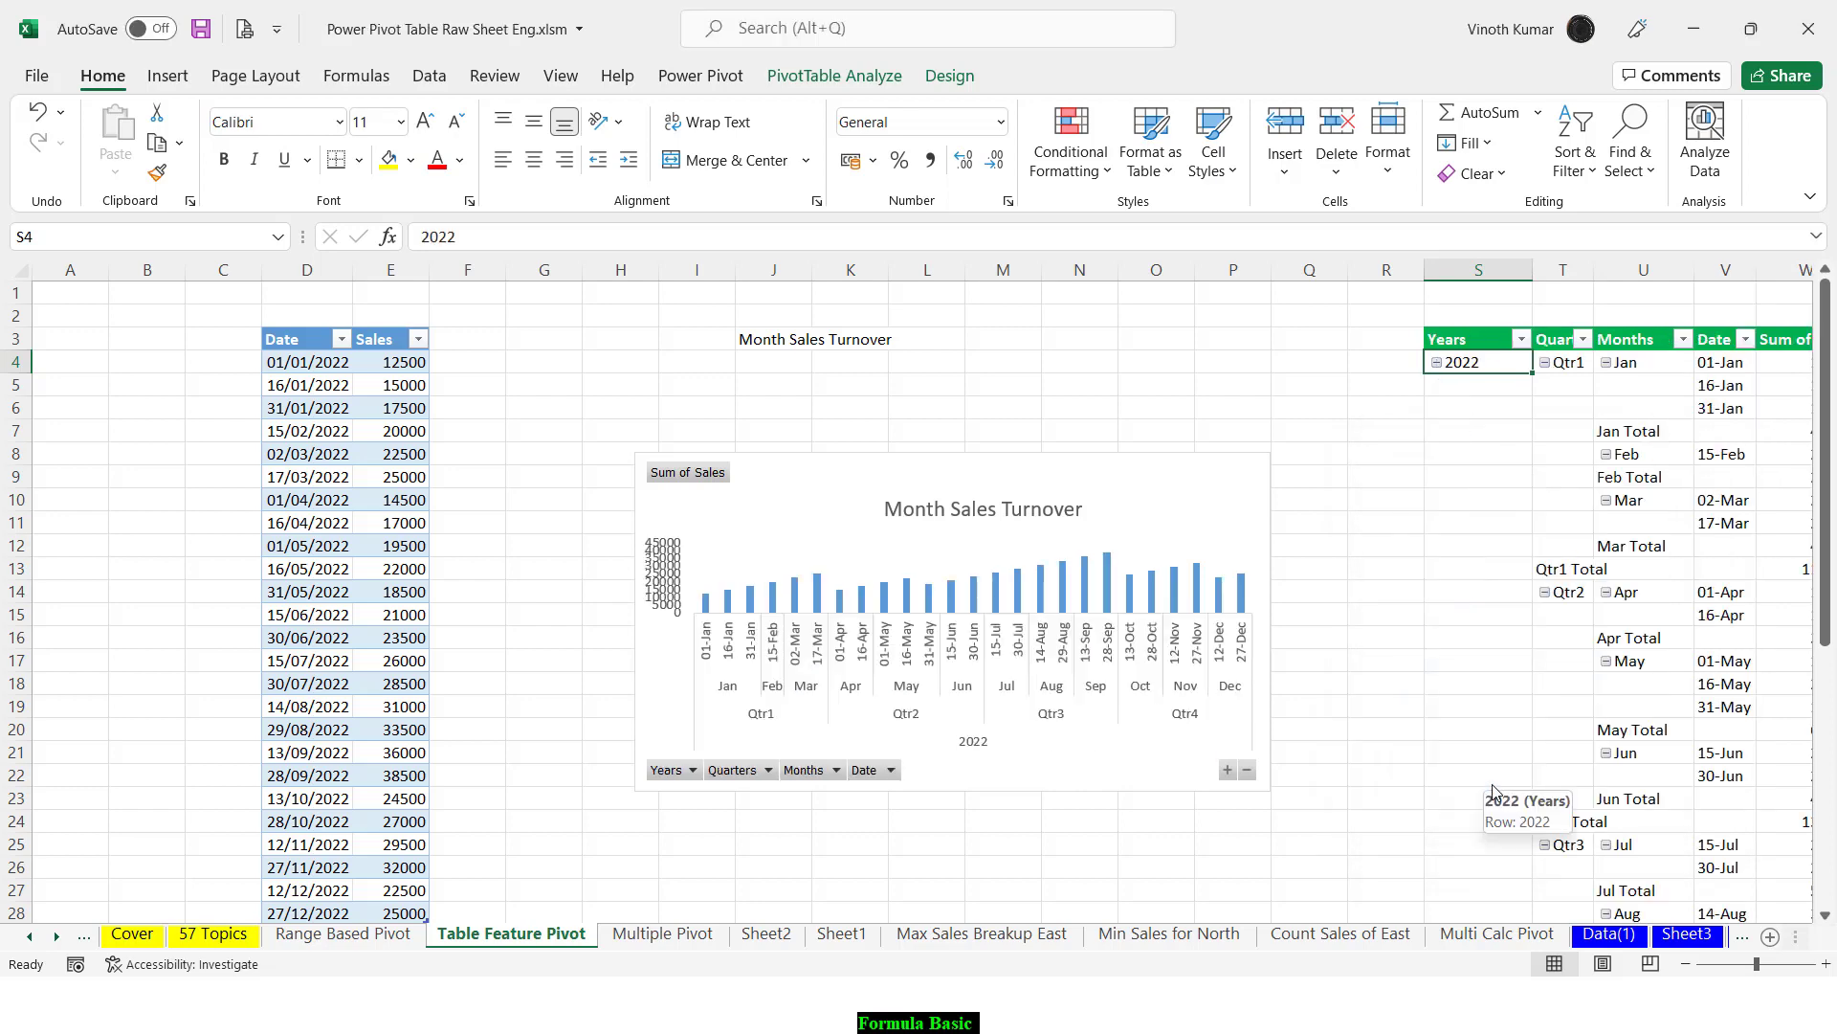
Step: Collapse the PivotChart's axis to the year level and add data labels to the column
{"action": "left_click", "coordinate": [1247, 771]}
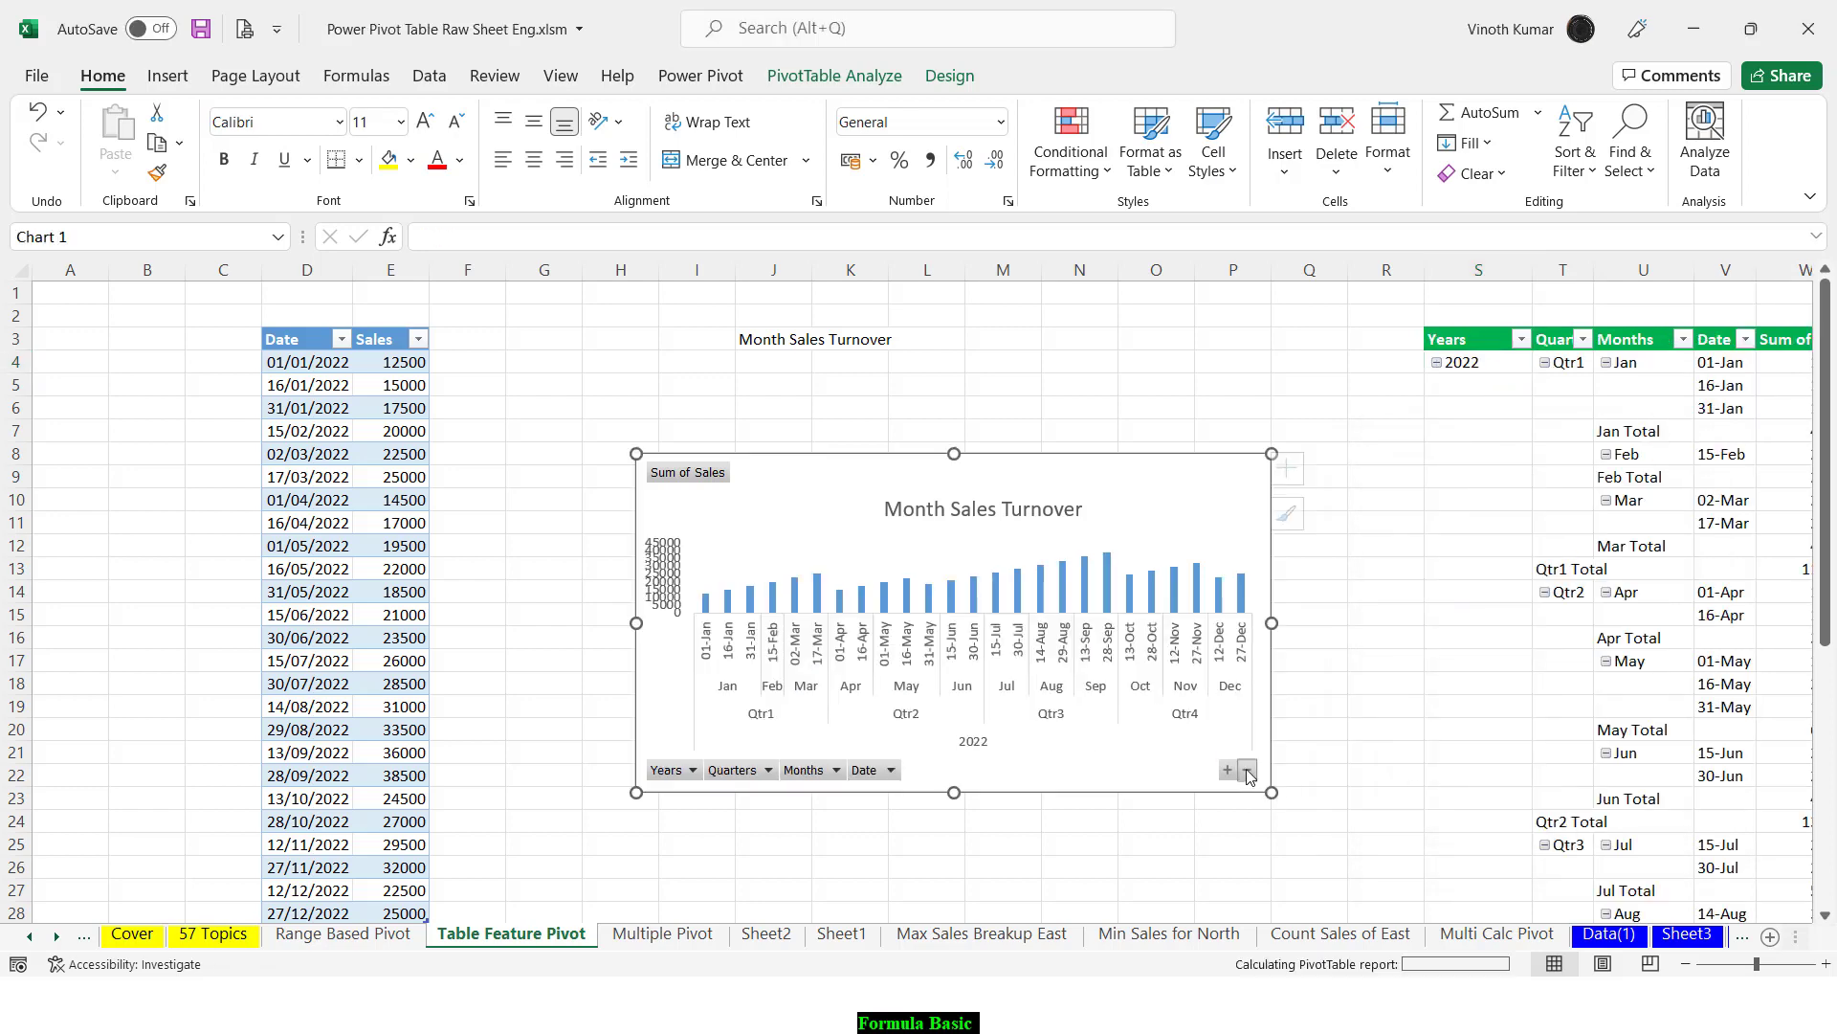
{"action": "left_click", "coordinate": [1247, 770]}
{"action": "left_click", "coordinate": [1247, 770]}
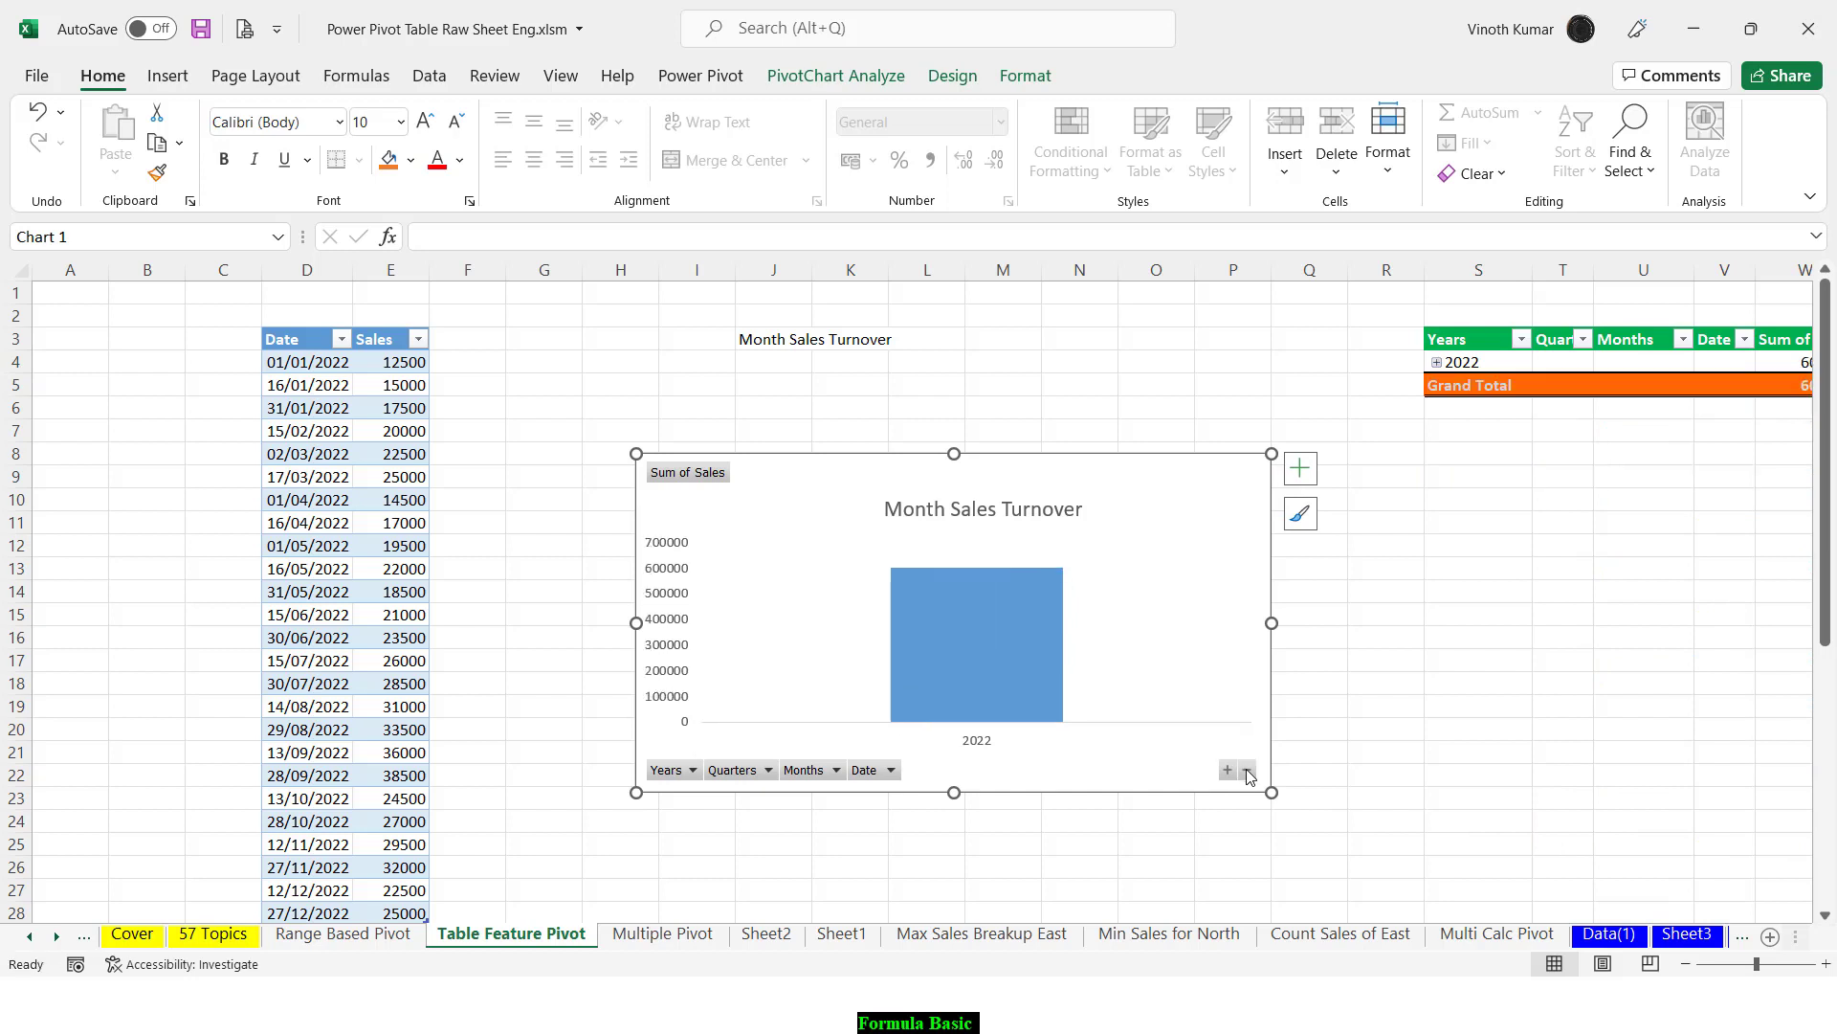
{"action": "left_click", "coordinate": [1300, 468]}
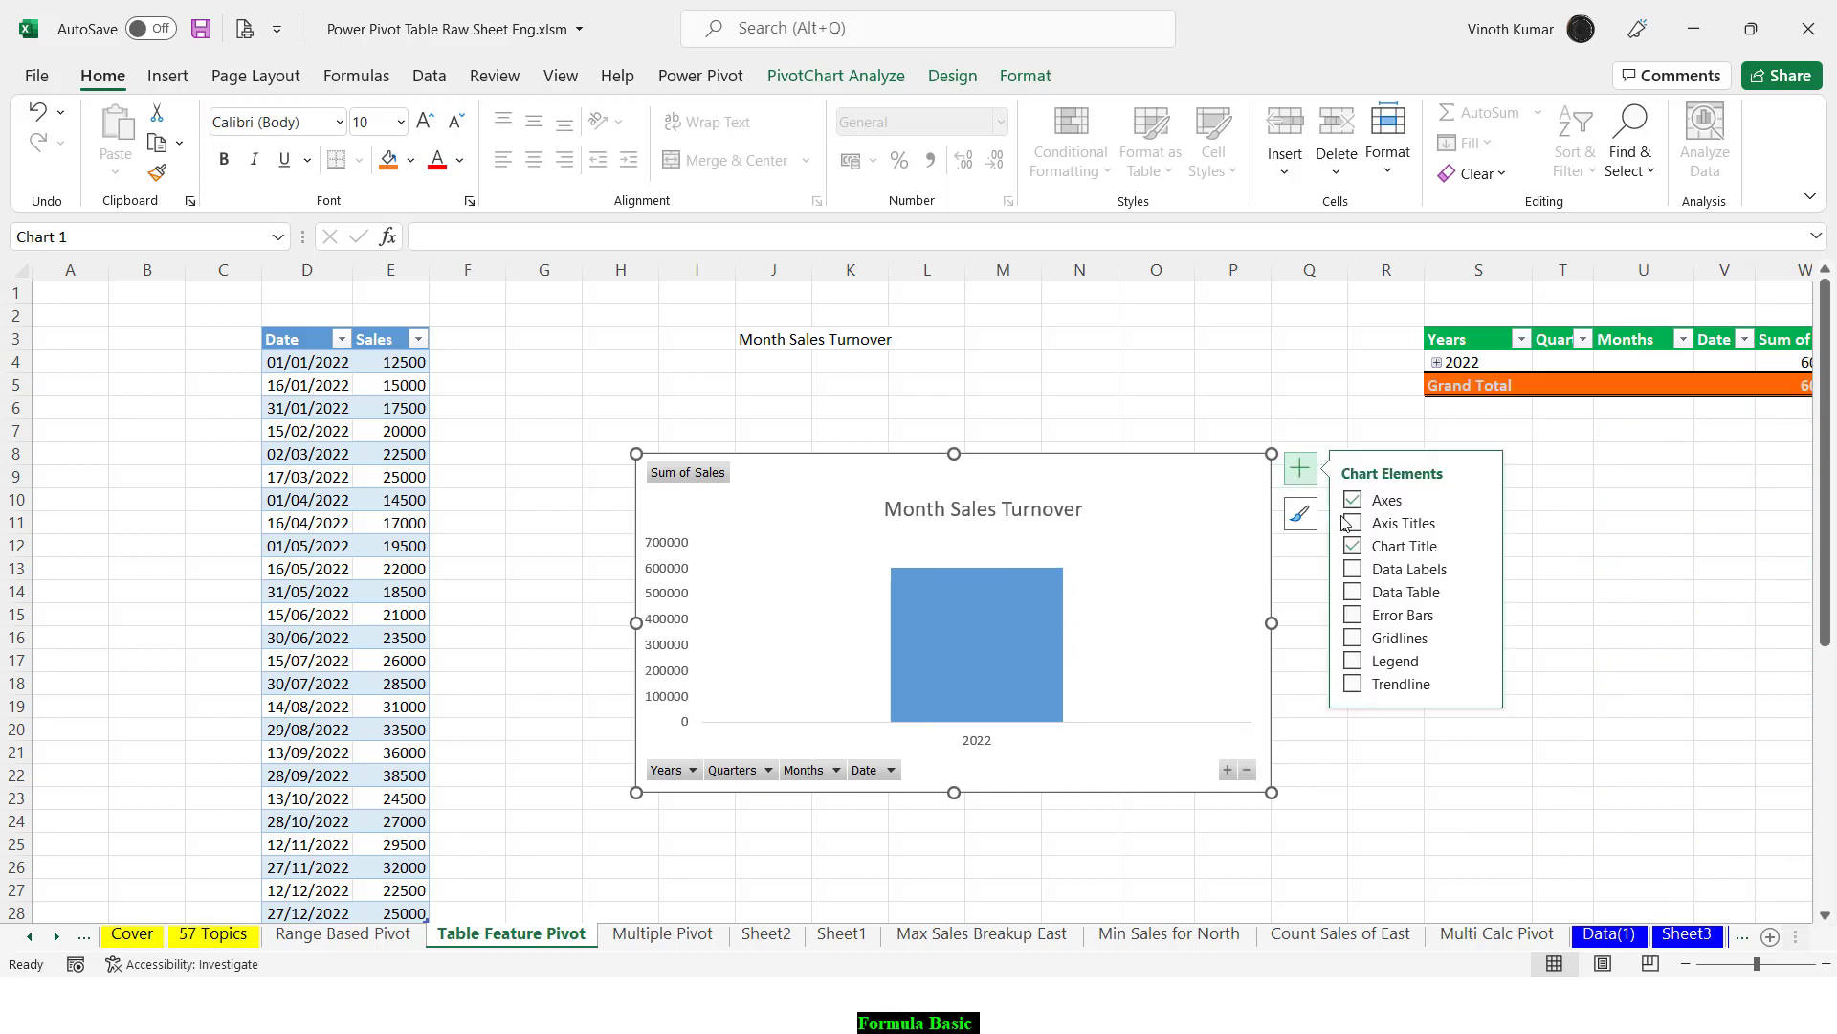
{"action": "left_click", "coordinate": [1354, 578]}
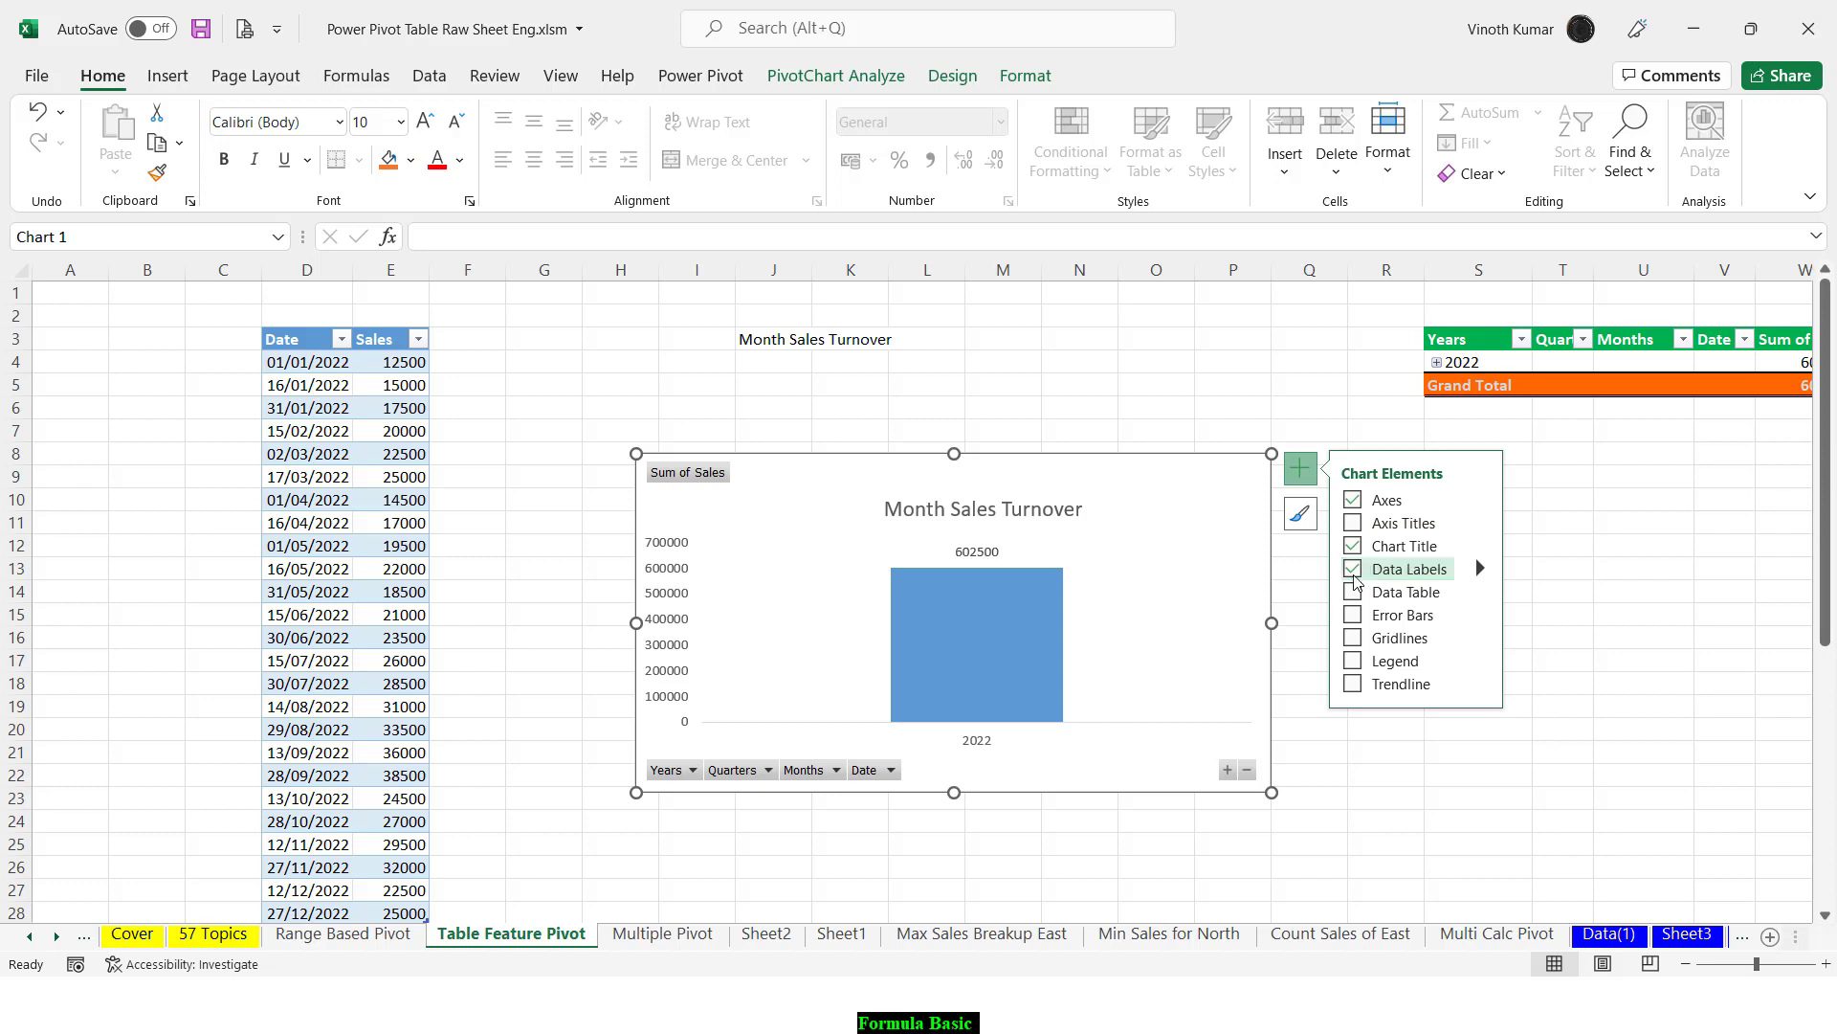
Step: Set the display units of the PivotChart's vertical axis to Thousands, with the units label shown
{"action": "left_click", "coordinate": [686, 578]}
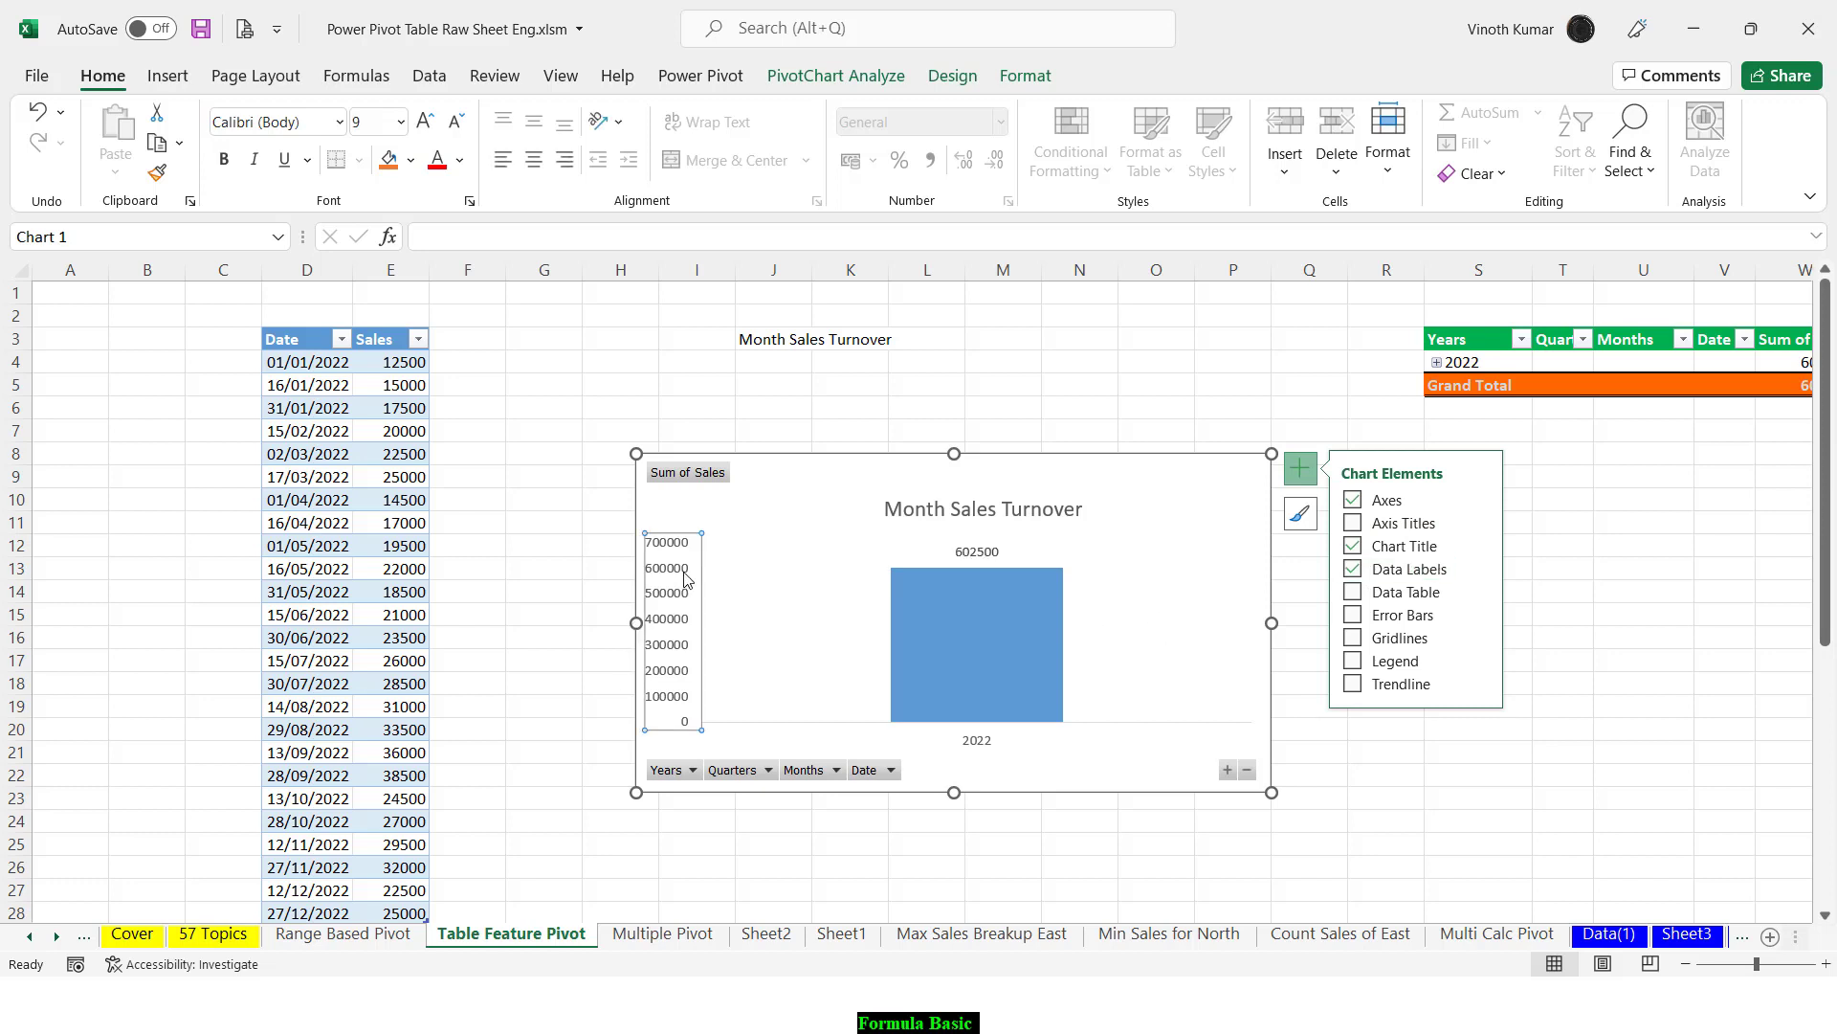
{"action": "right_click", "coordinate": [685, 578]}
{"action": "left_click", "coordinate": [775, 887]}
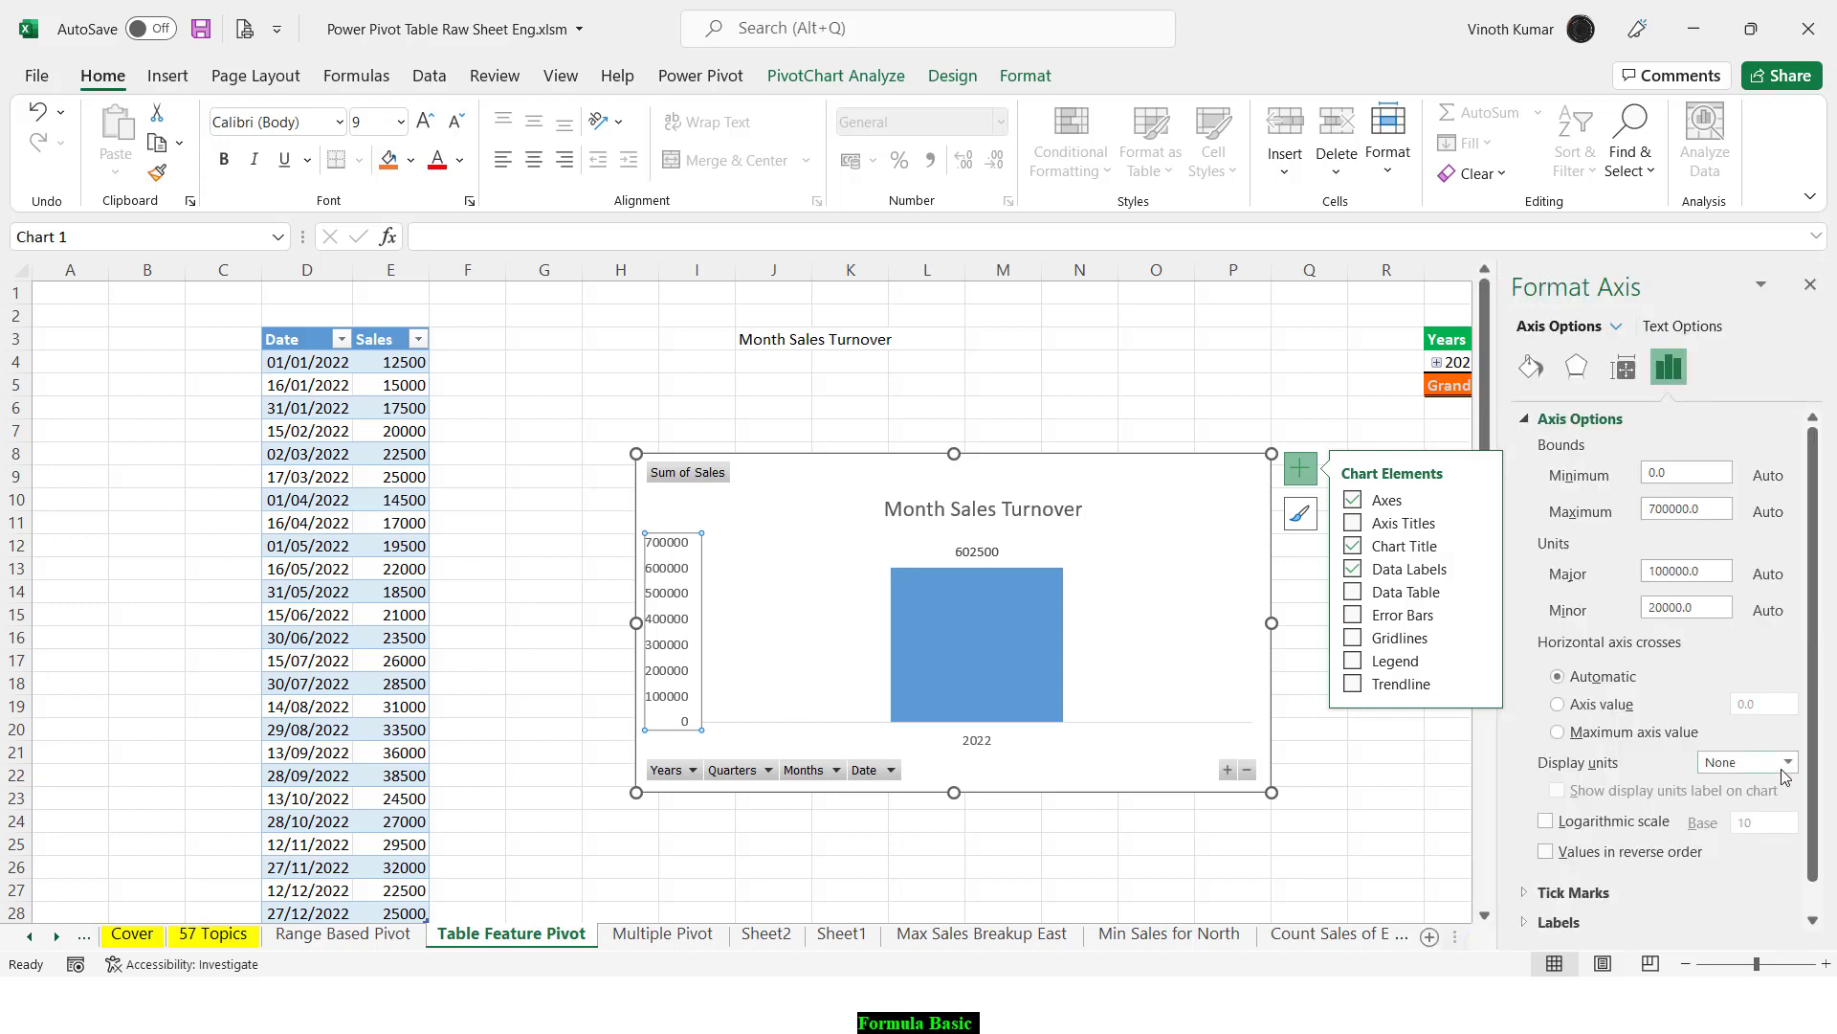
{"action": "left_click", "coordinate": [1788, 763]}
{"action": "left_click", "coordinate": [1735, 578]}
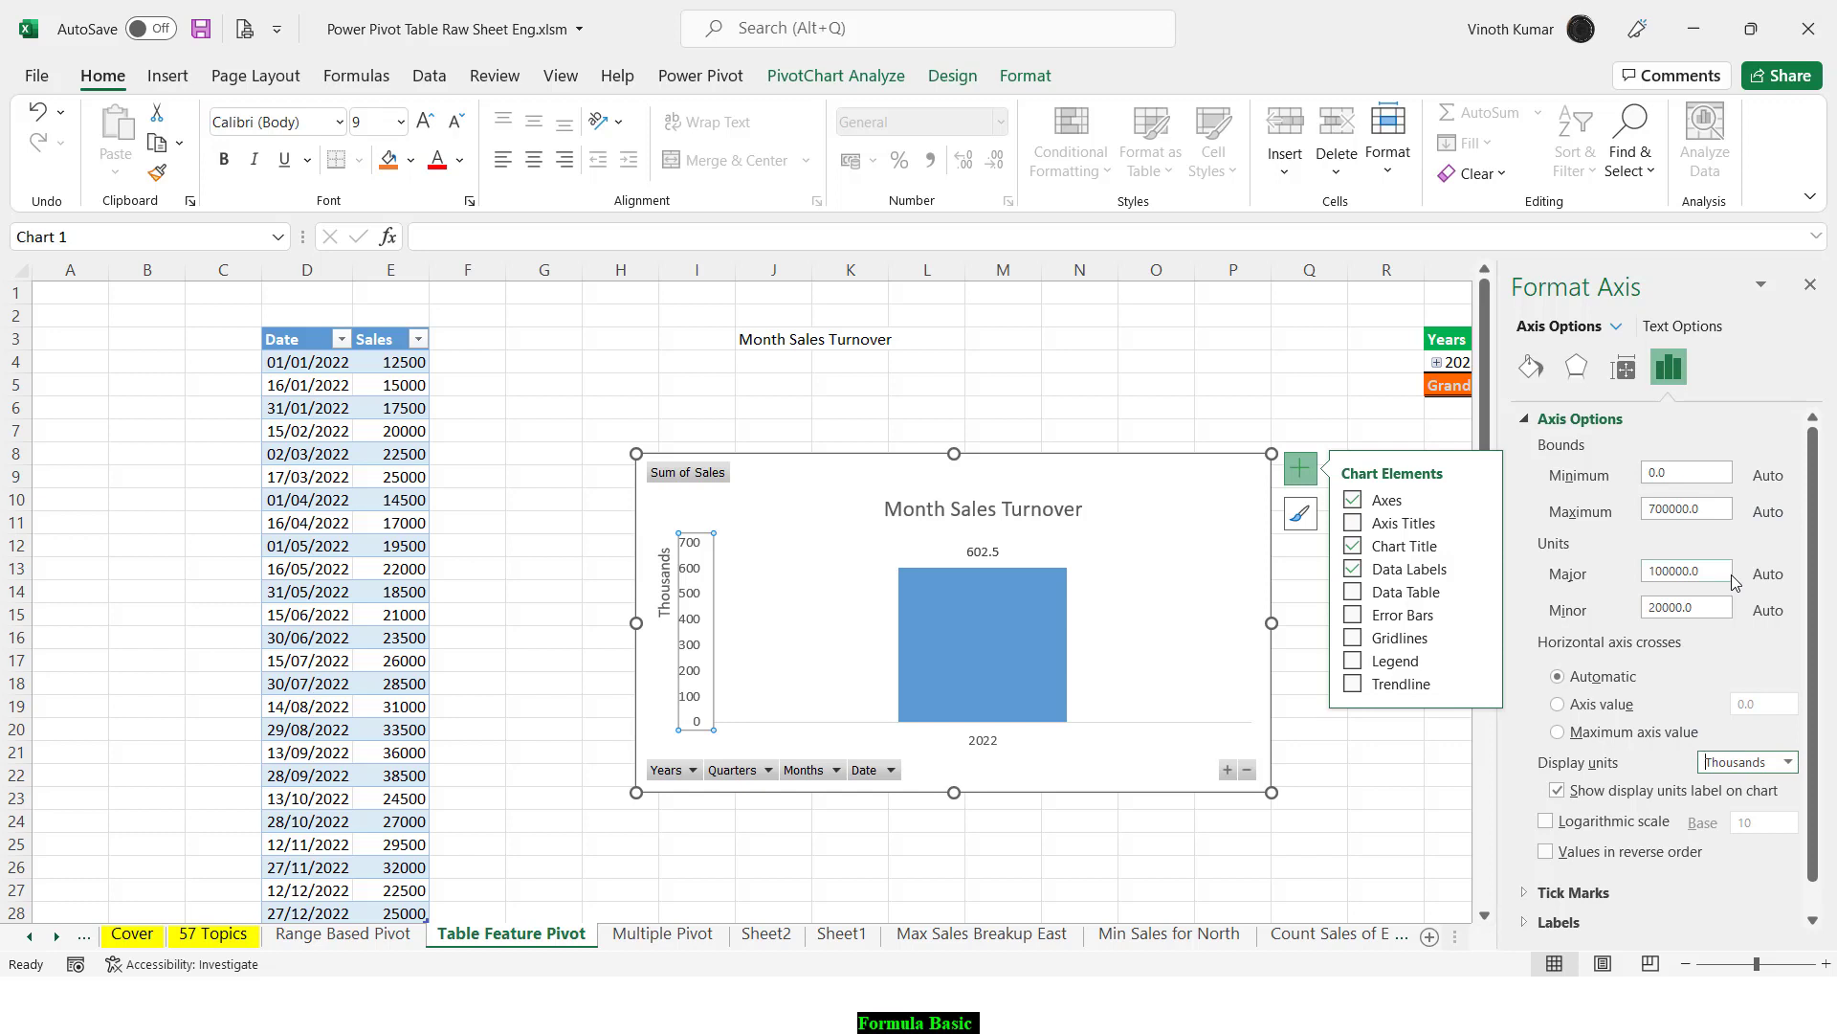
{"action": "left_click", "coordinate": [1327, 387]}
{"action": "left_click", "coordinate": [1381, 775]}
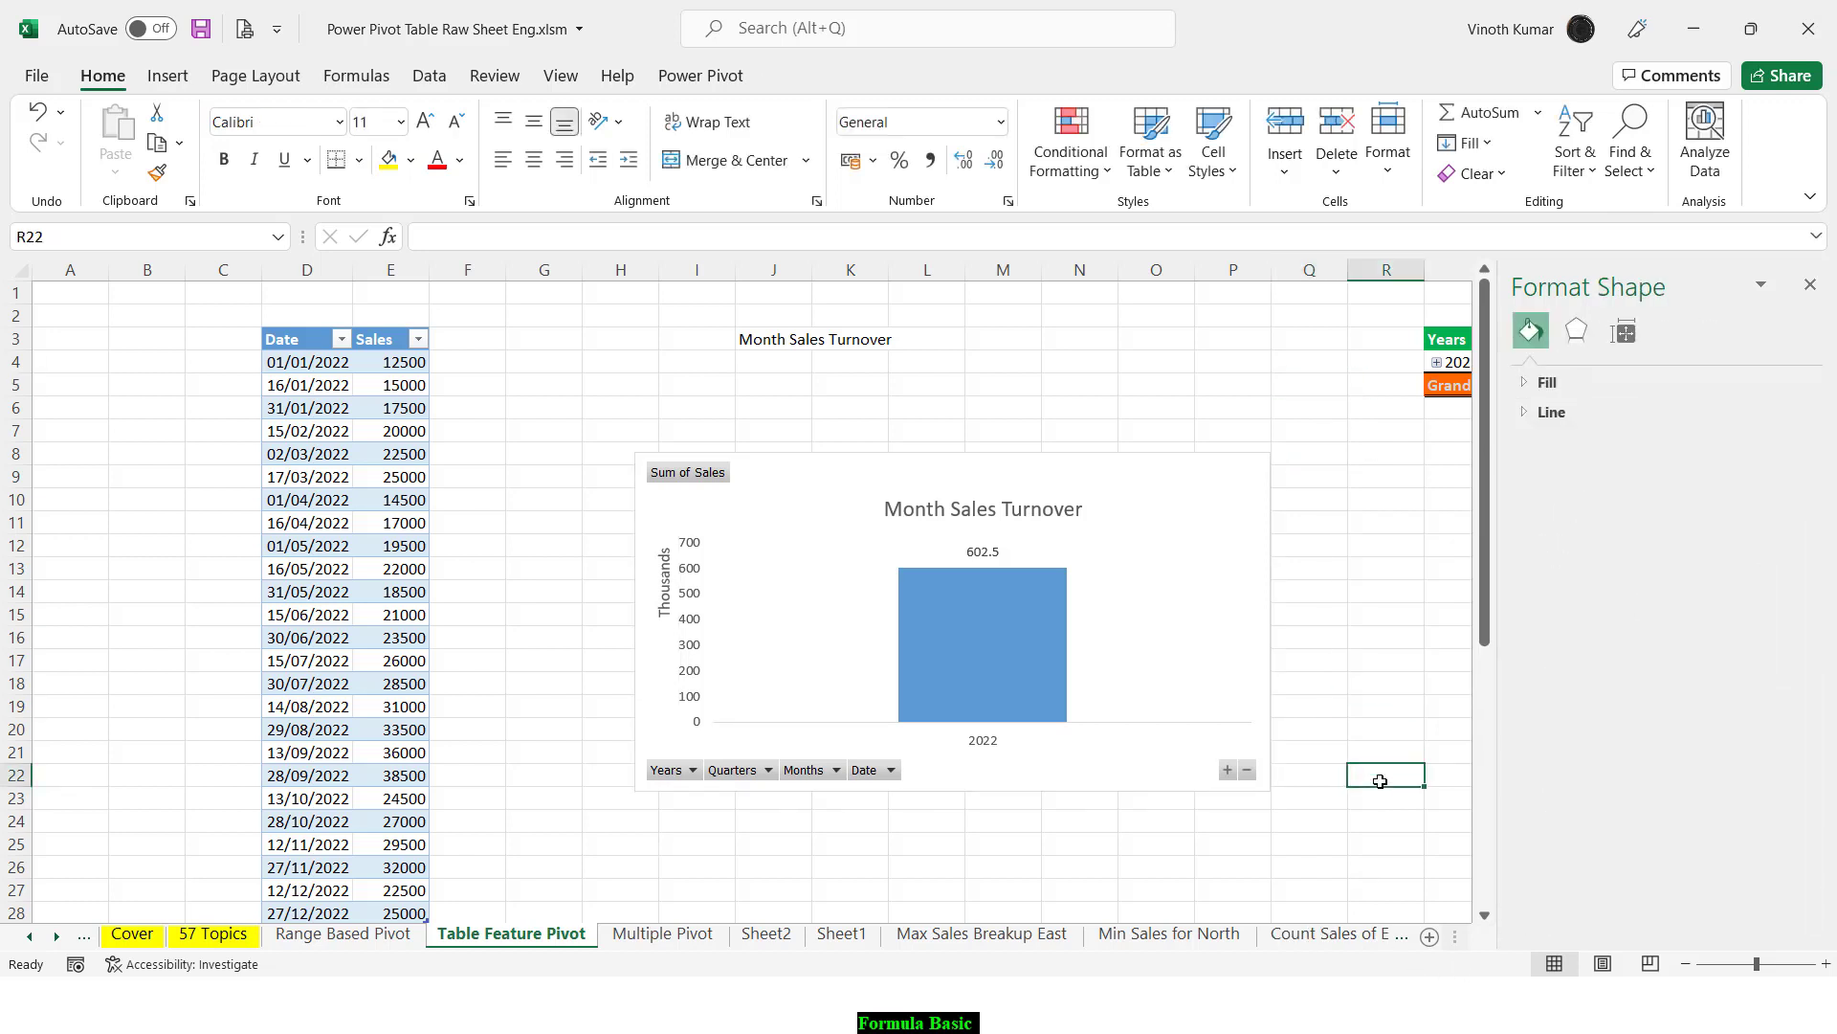
Step: Apply the Currency number format with the ₹ symbol and two decimal places to the PivotTable's Sum of Sales field
{"action": "key", "text": "Right"}
{"action": "key", "text": "Right"}
{"action": "key", "text": "Right"}
{"action": "key", "text": "Right"}
{"action": "key", "text": "Right"}
{"action": "key", "text": "Right"}
{"action": "key", "text": "Right"}
{"action": "key", "text": "Right"}
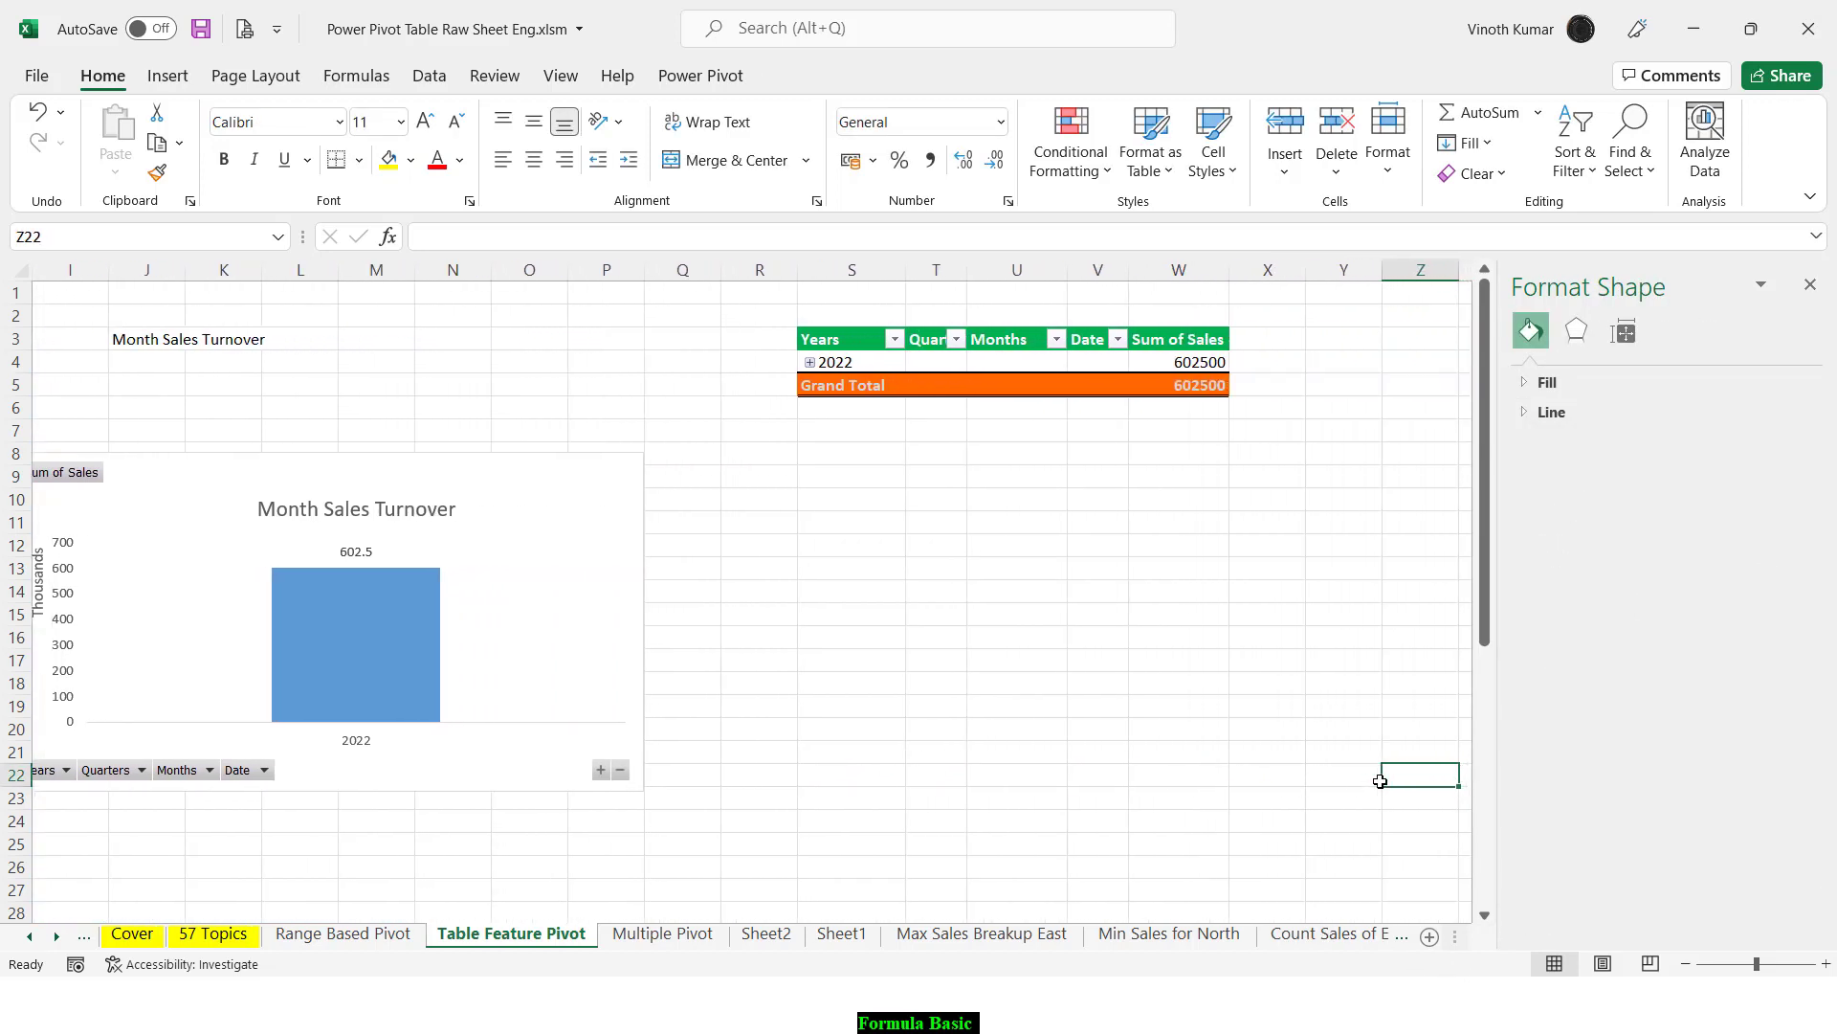
{"action": "right_click", "coordinate": [1196, 364]}
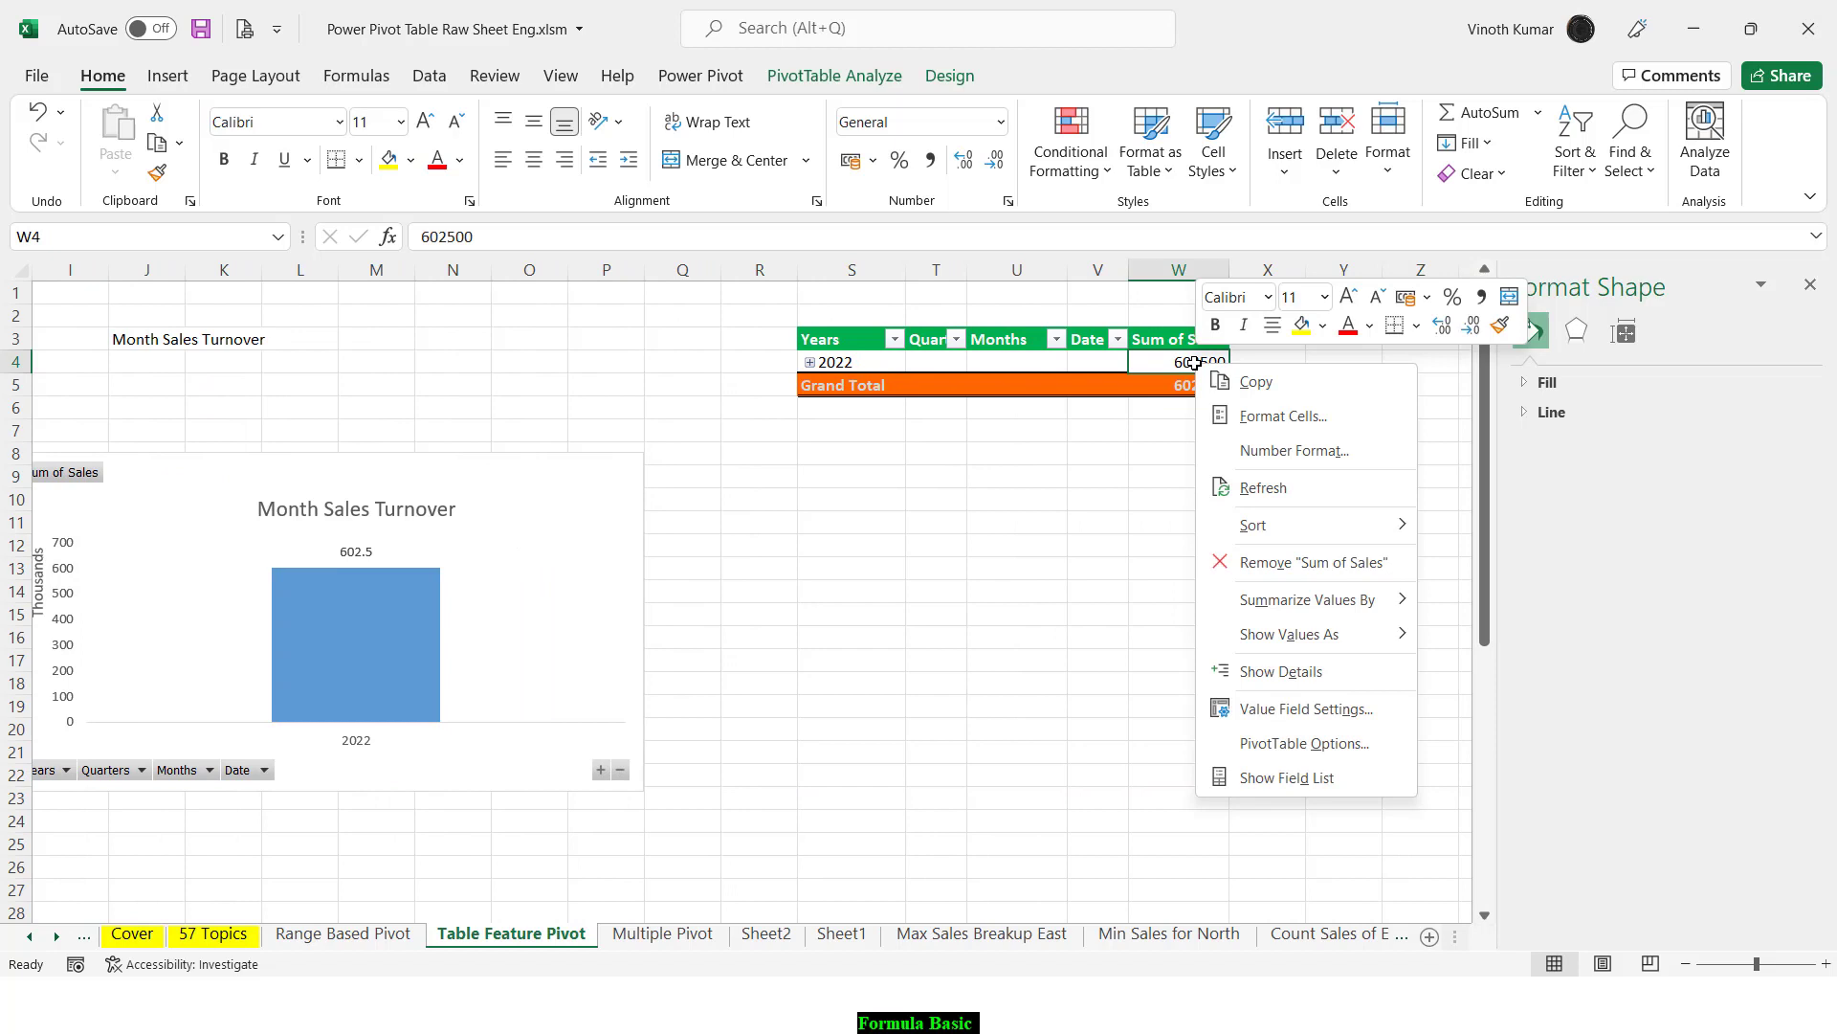
{"action": "left_click", "coordinate": [1314, 719]}
{"action": "left_click", "coordinate": [1137, 873]}
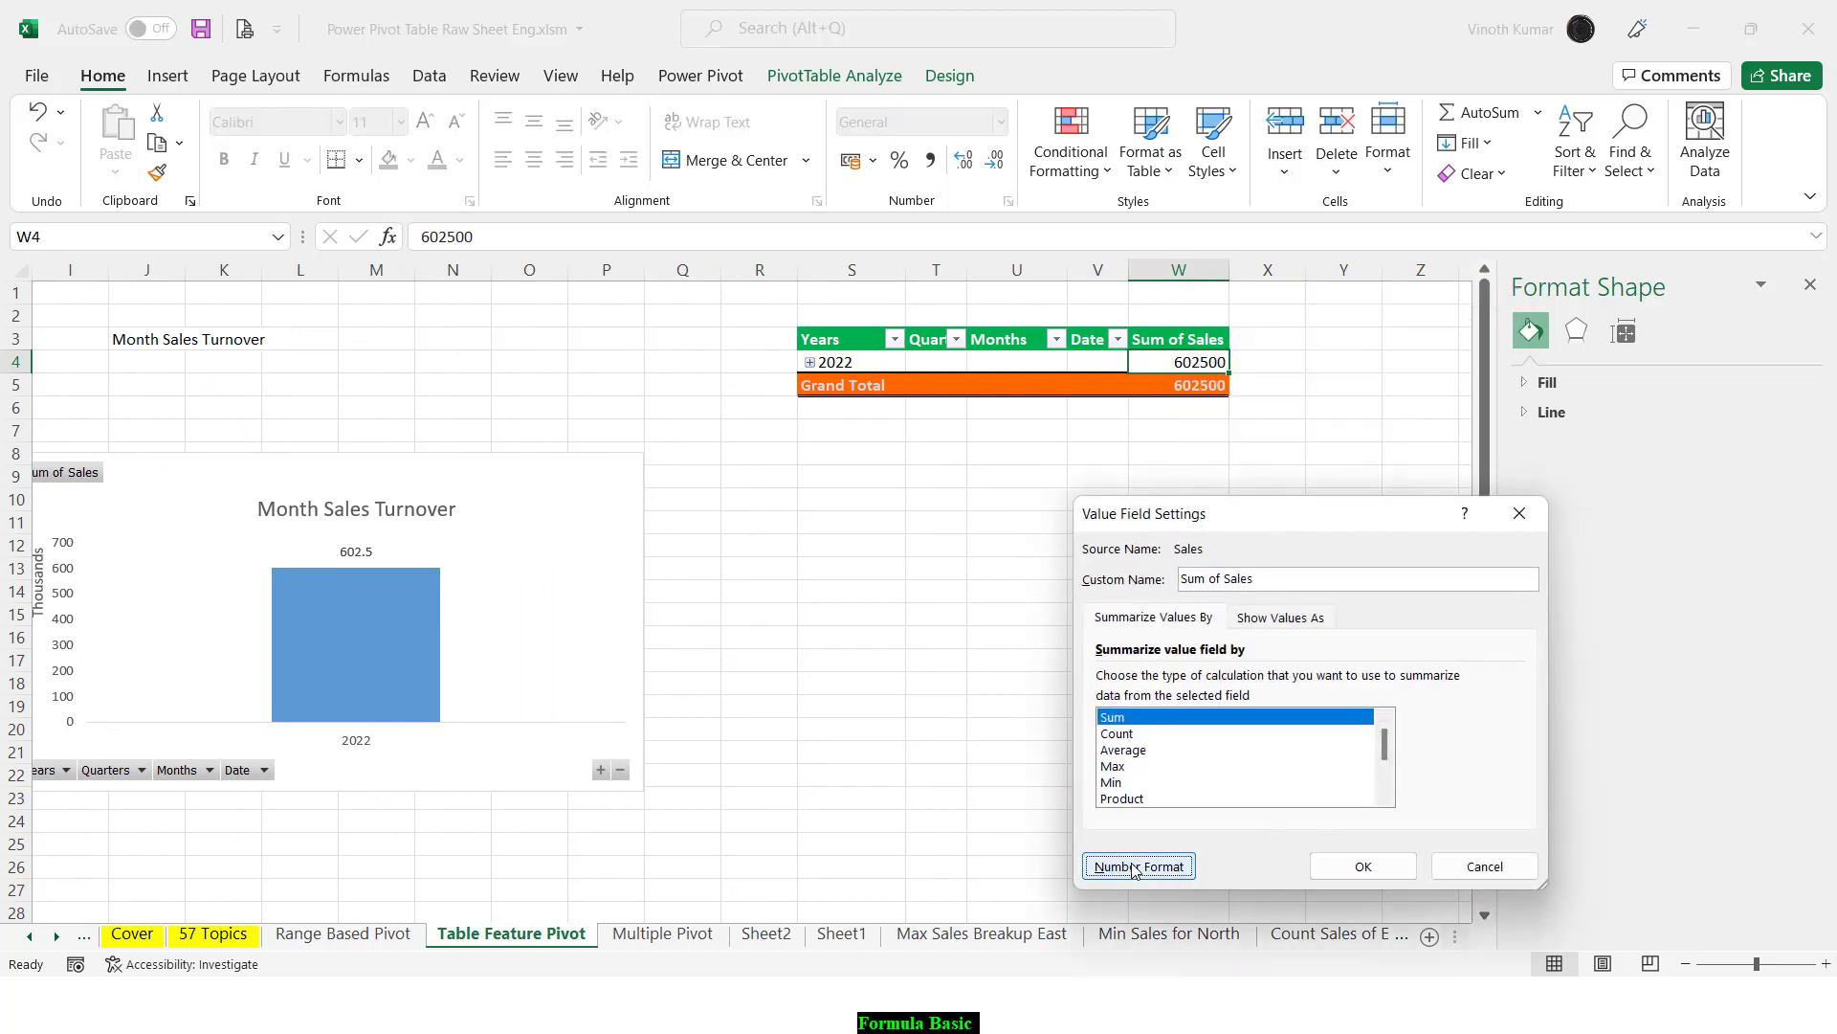
{"action": "left_click", "coordinate": [1042, 514]}
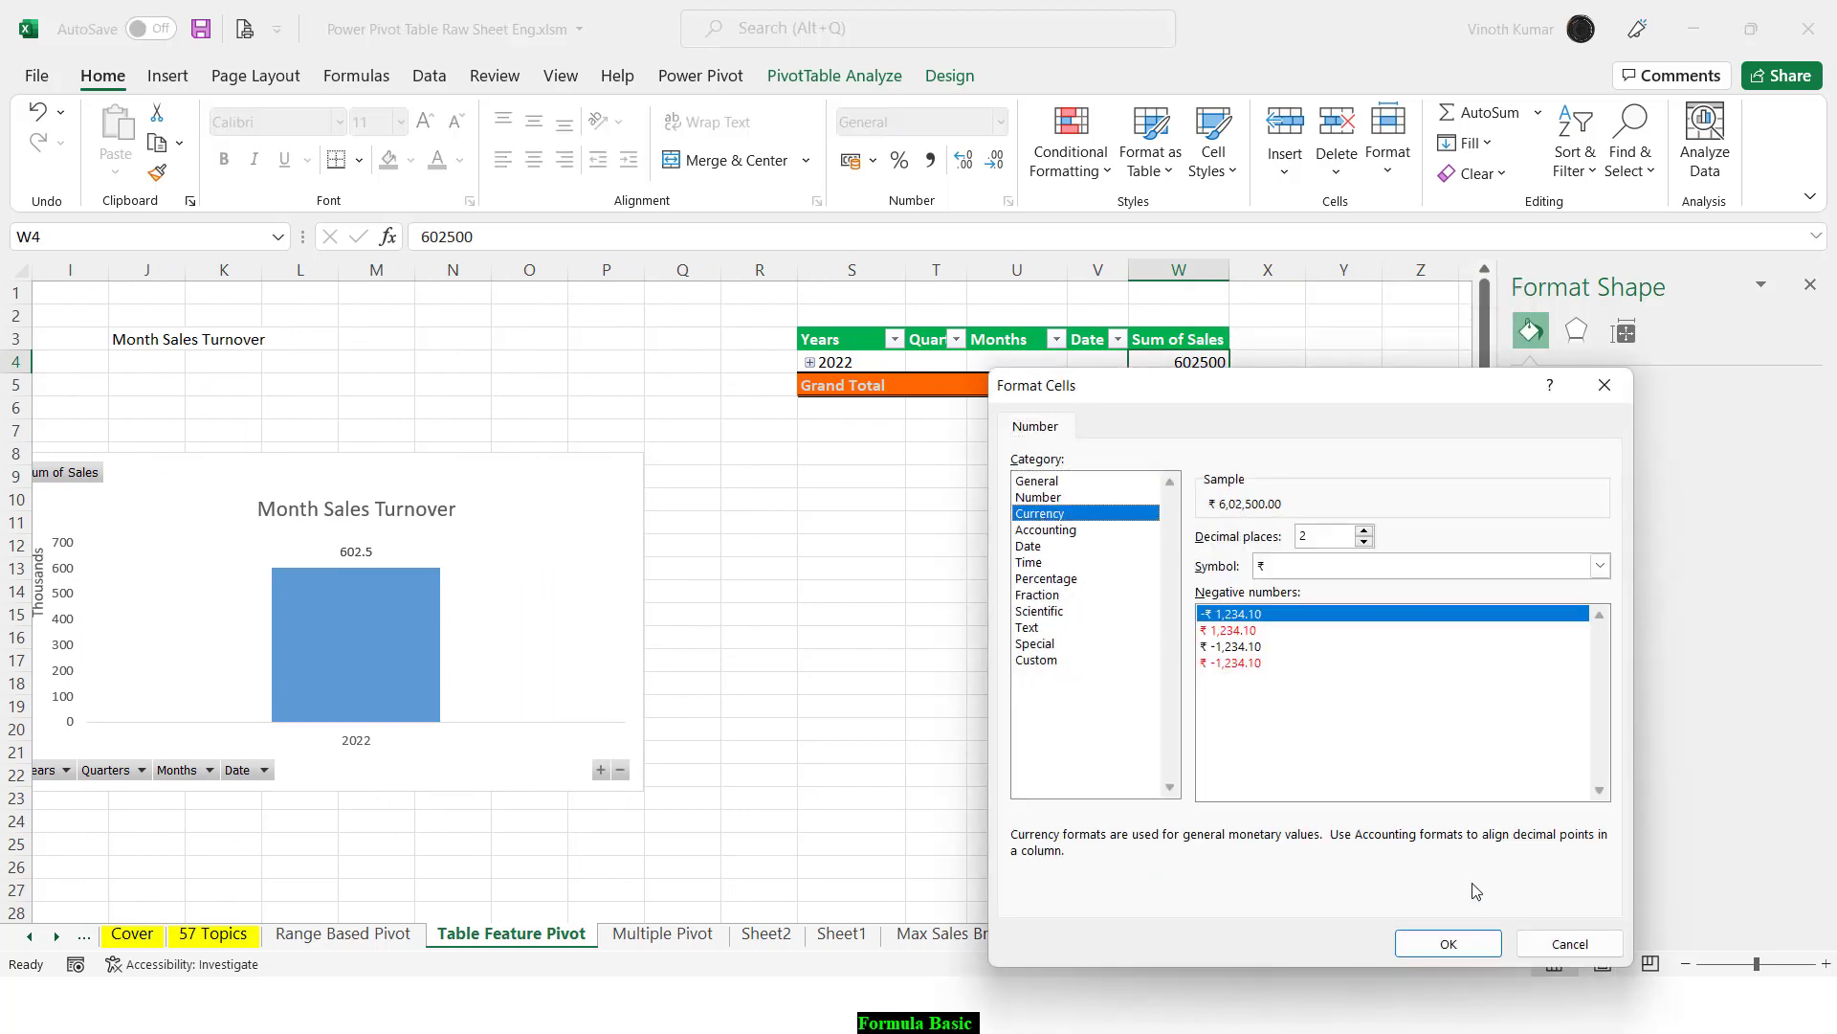
{"action": "left_click", "coordinate": [1443, 941]}
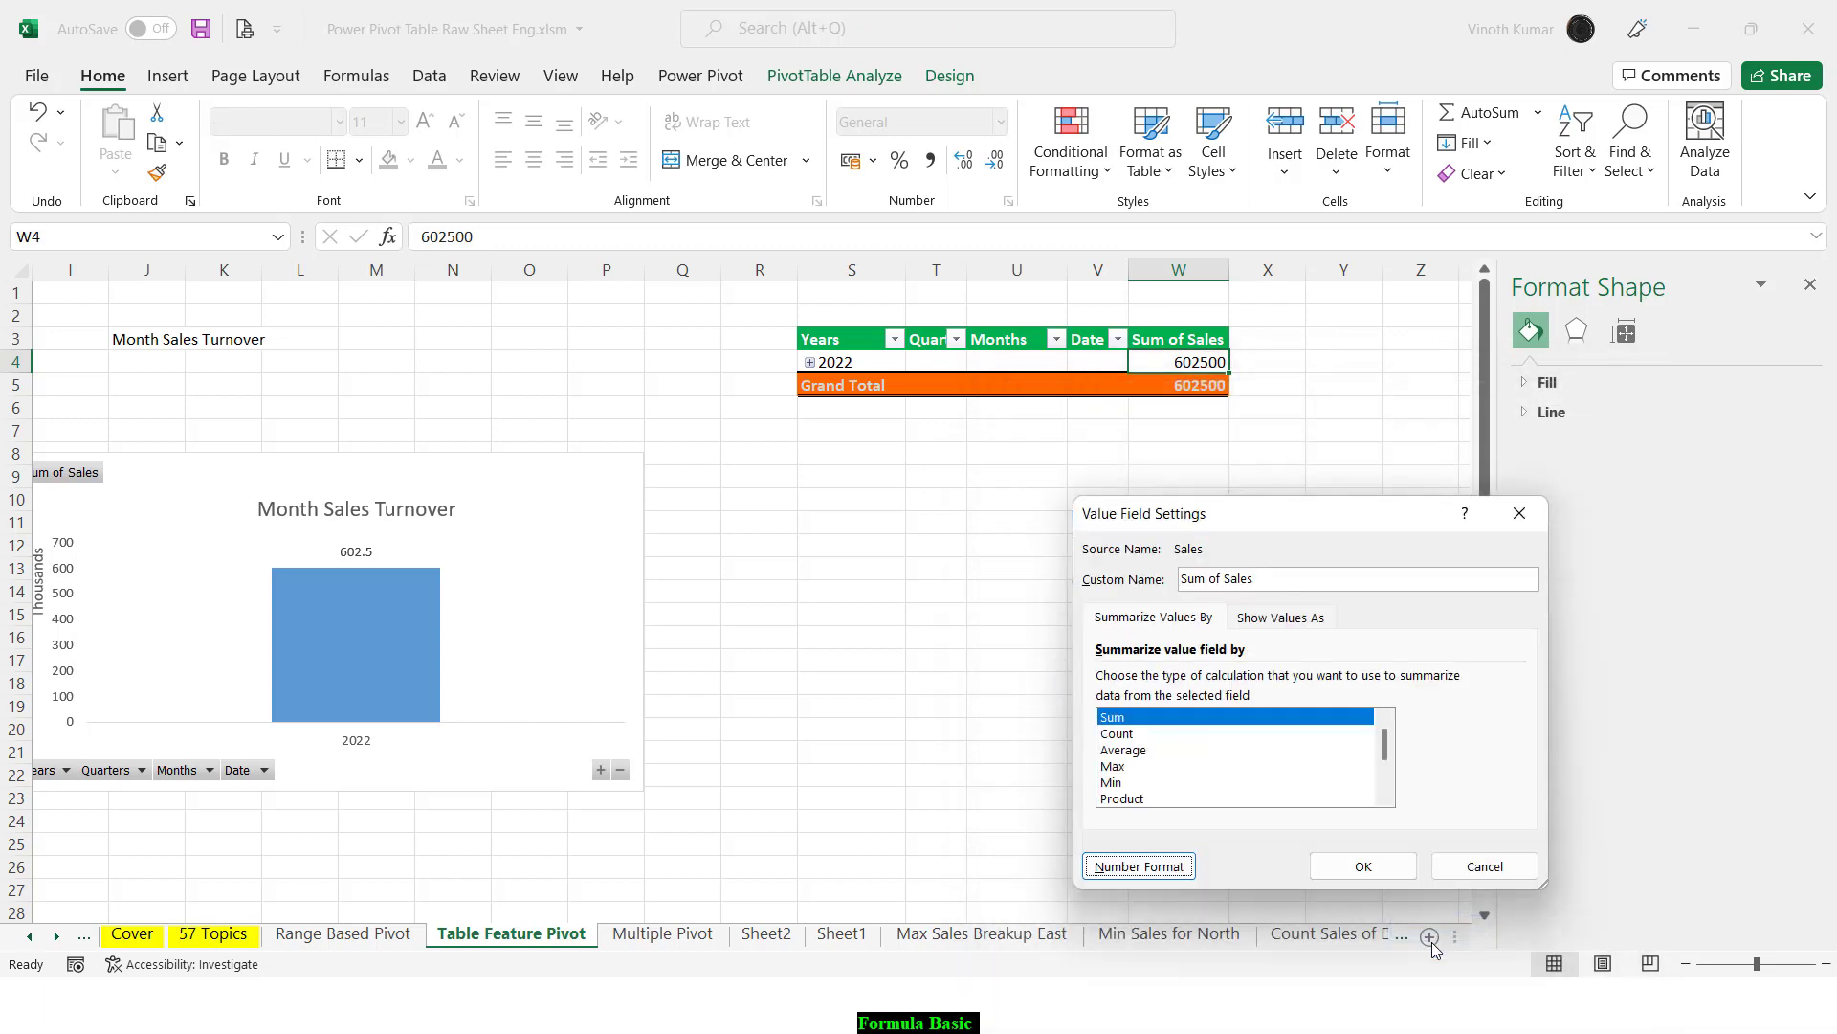
{"action": "left_click", "coordinate": [1353, 866]}
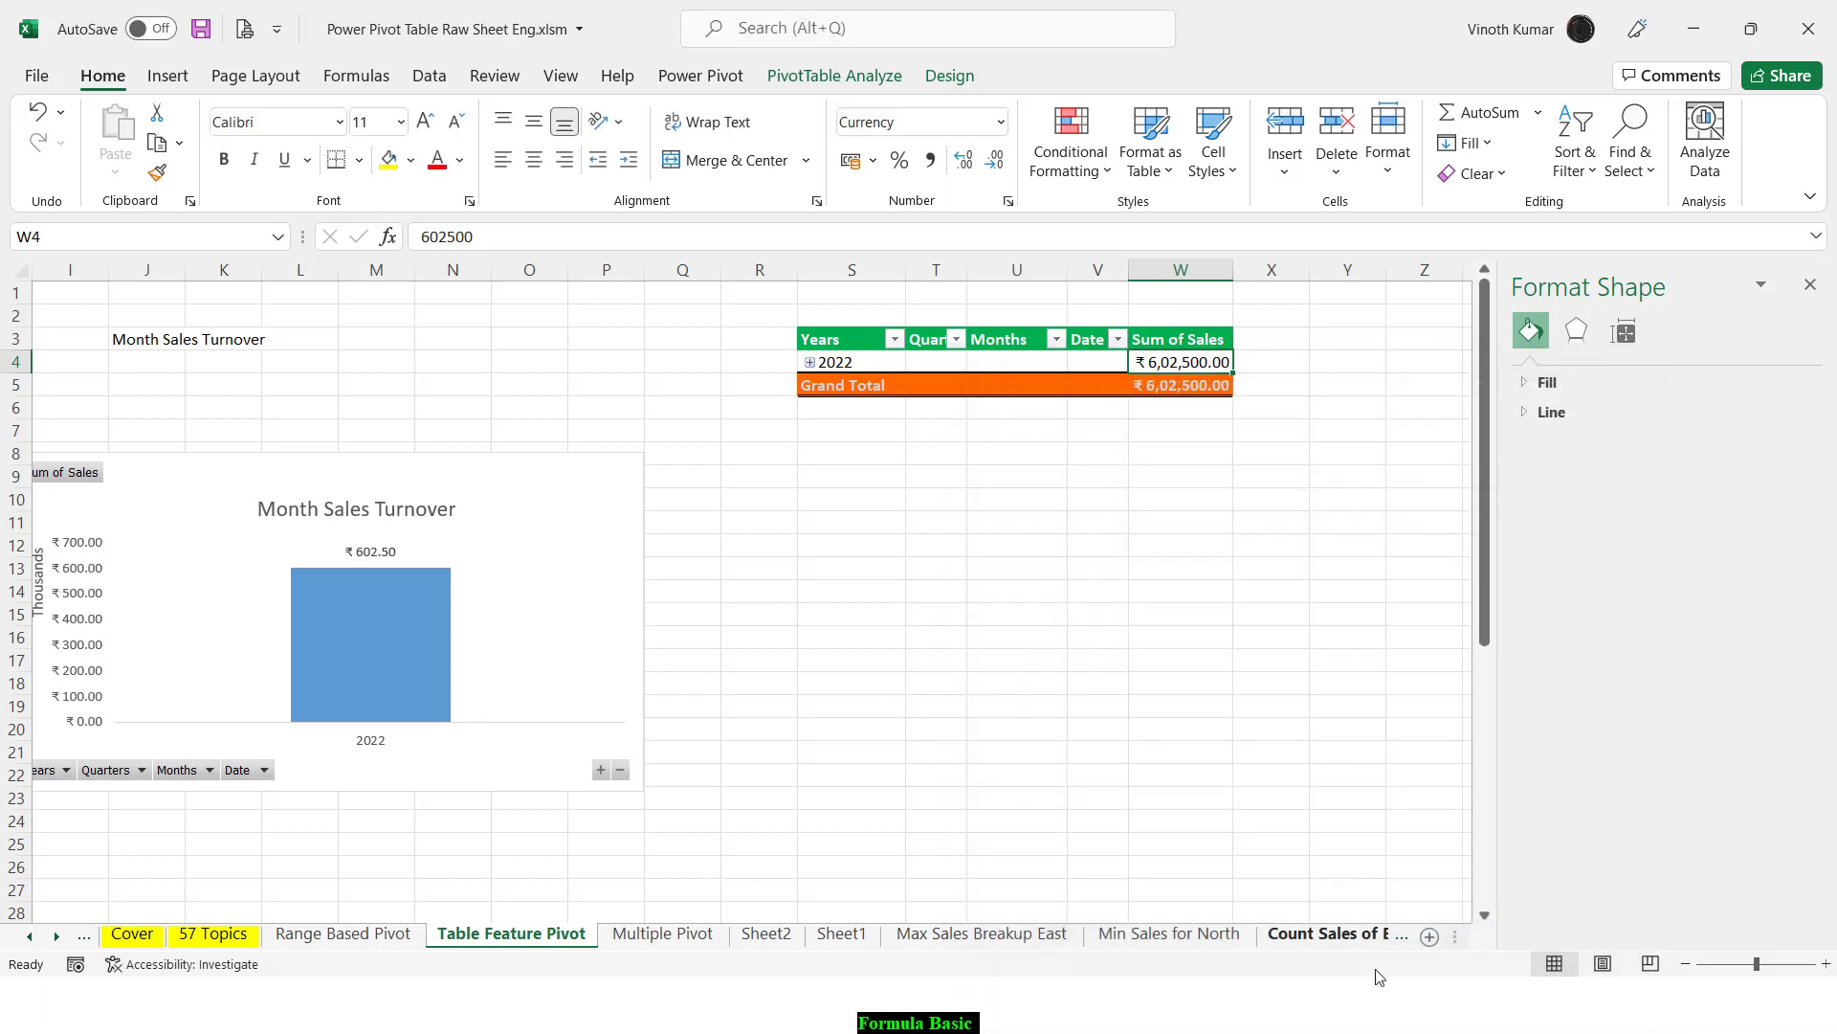
Step: Expand the PivotChart from the year to quarters and move it directly beneath the Month Sales Turnover heading in column J
{"action": "left_click", "coordinate": [1148, 682]}
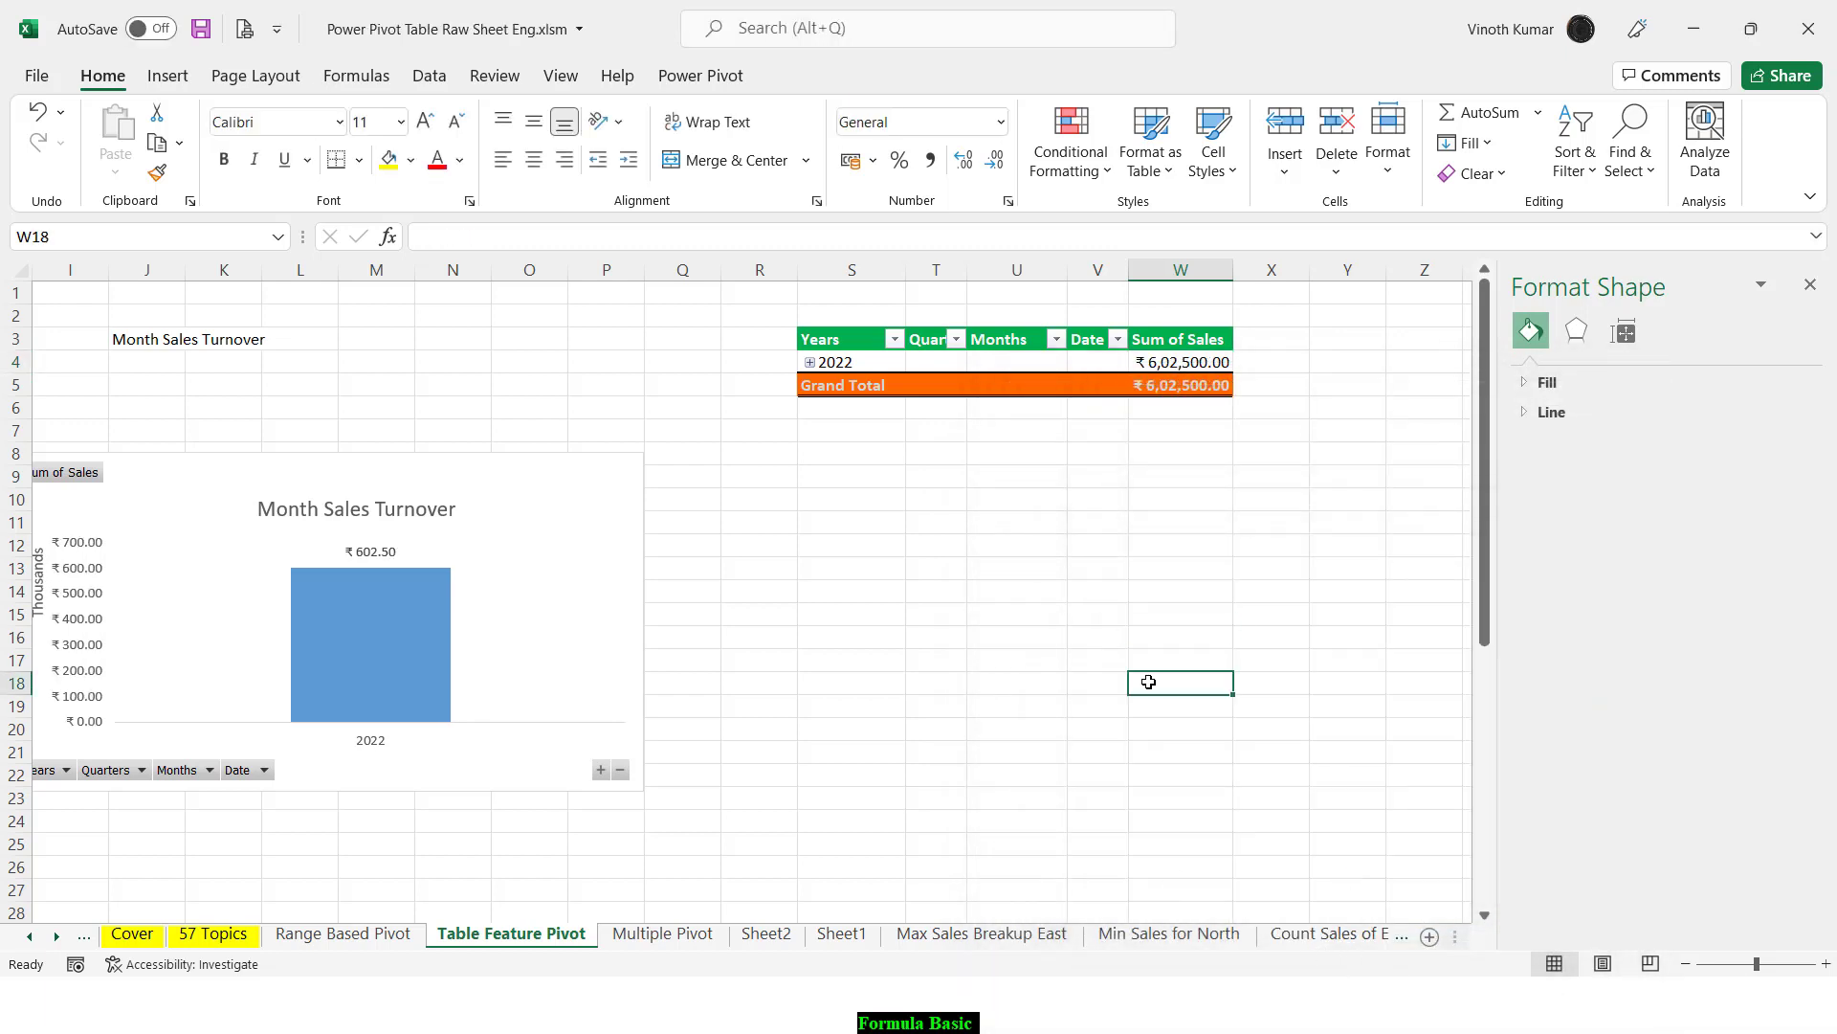
{"action": "key", "text": "Left"}
{"action": "key", "text": "Left"}
{"action": "key", "text": "Left"}
{"action": "key", "text": "Left"}
{"action": "key", "text": "Left"}
{"action": "key", "text": "Left"}
{"action": "key", "text": "Left"}
{"action": "key", "text": "Left"}
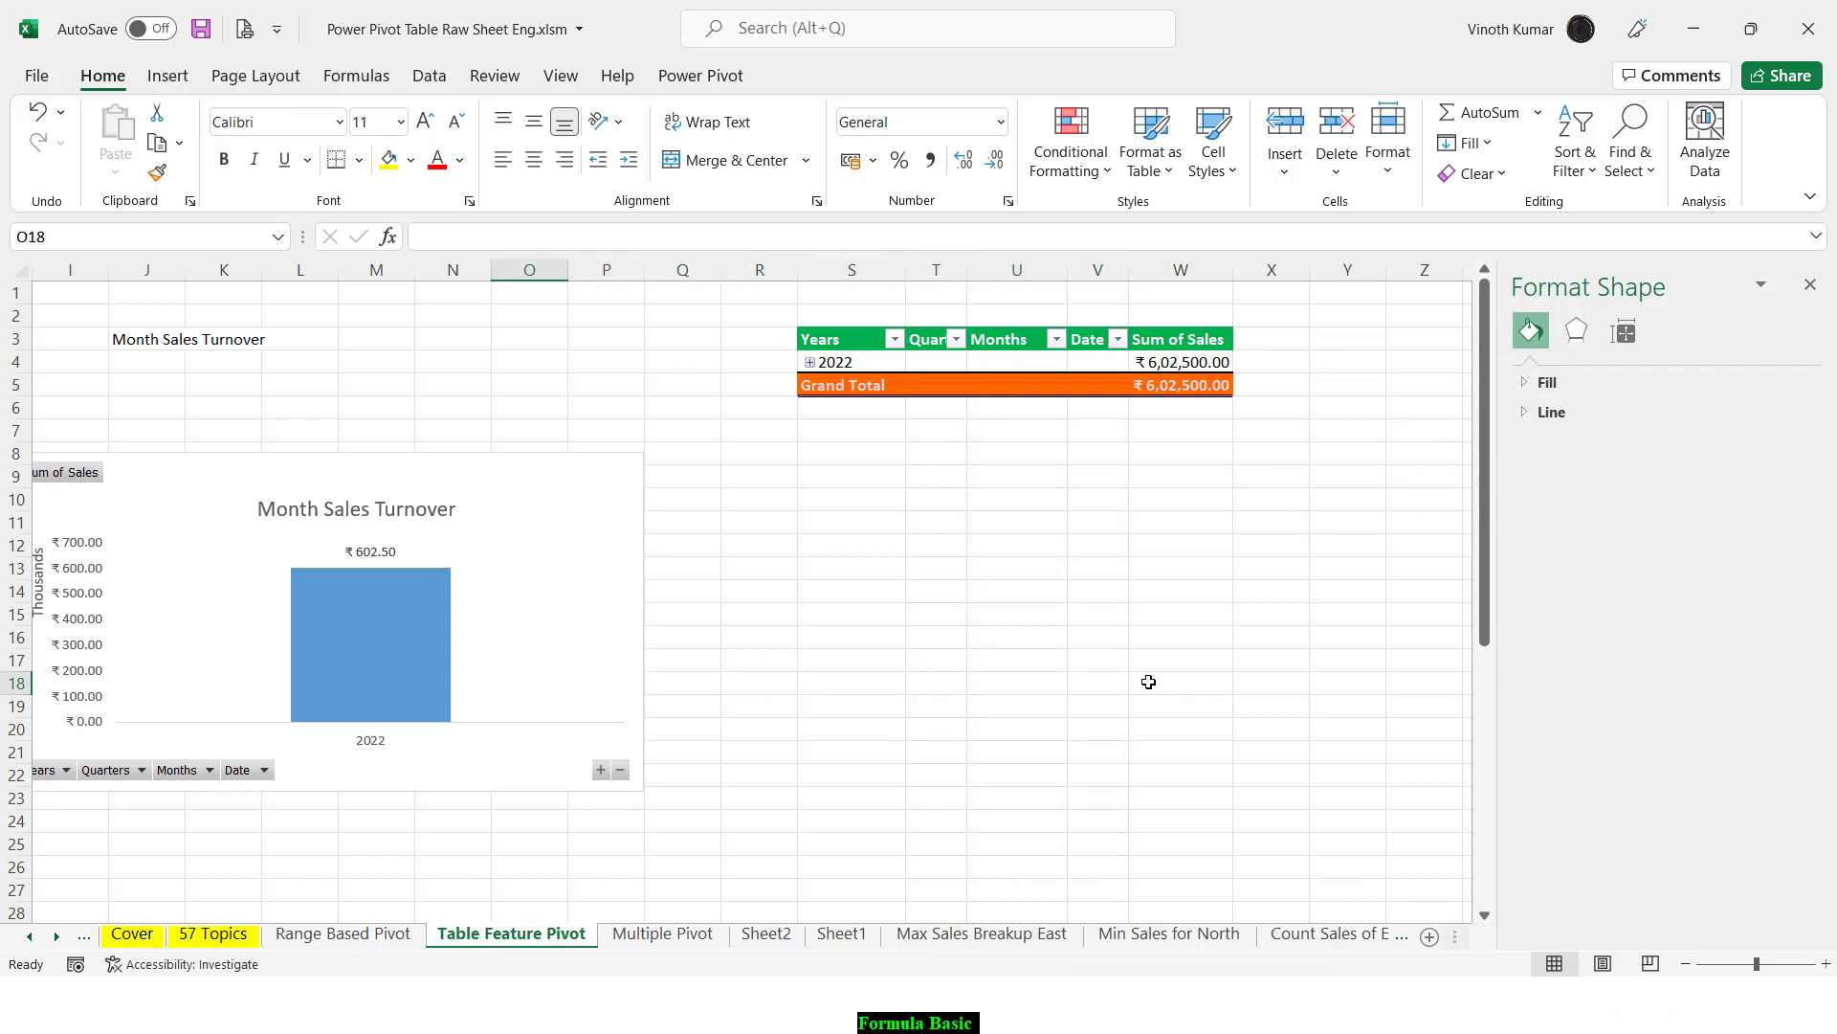
{"action": "left_click", "coordinate": [602, 771]}
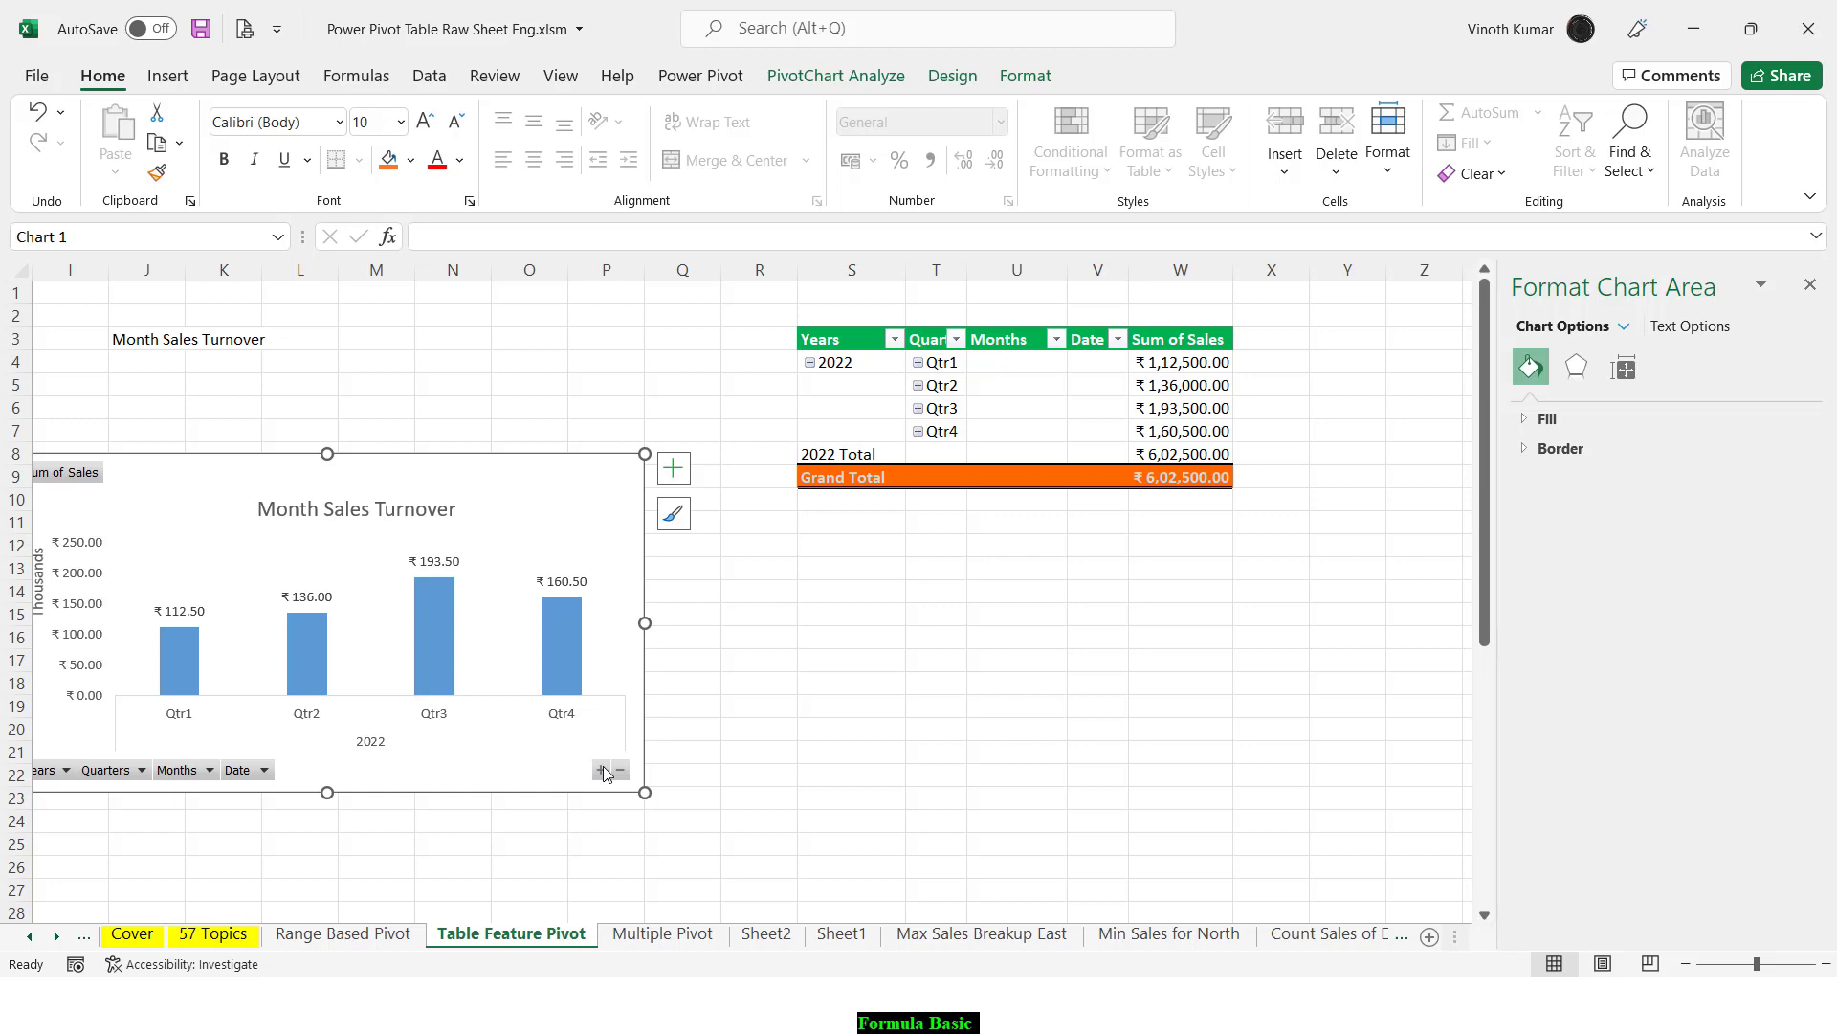
{"action": "left_click_drag", "start_coordinate": [427, 472], "coordinate": [522, 369]}
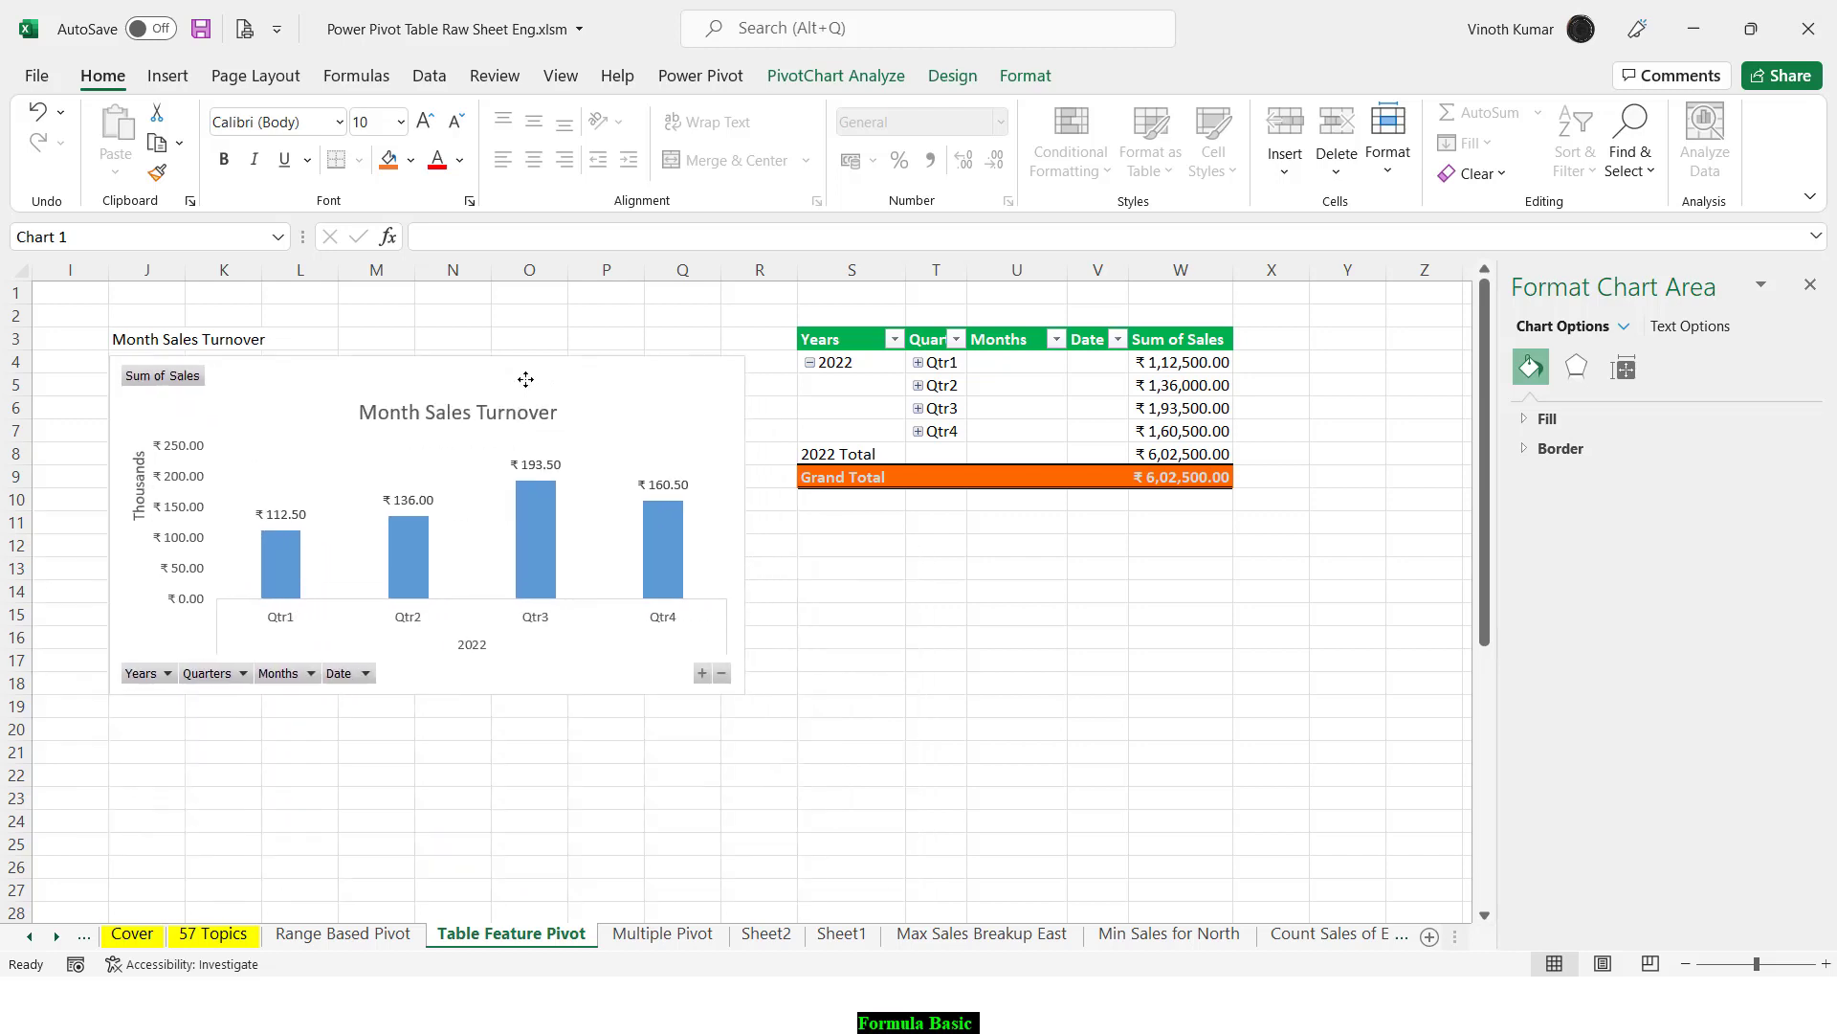
Step: Drill the PivotChart down to individual dates and back up to the year, ending at the quarter level
{"action": "left_click", "coordinate": [701, 676]}
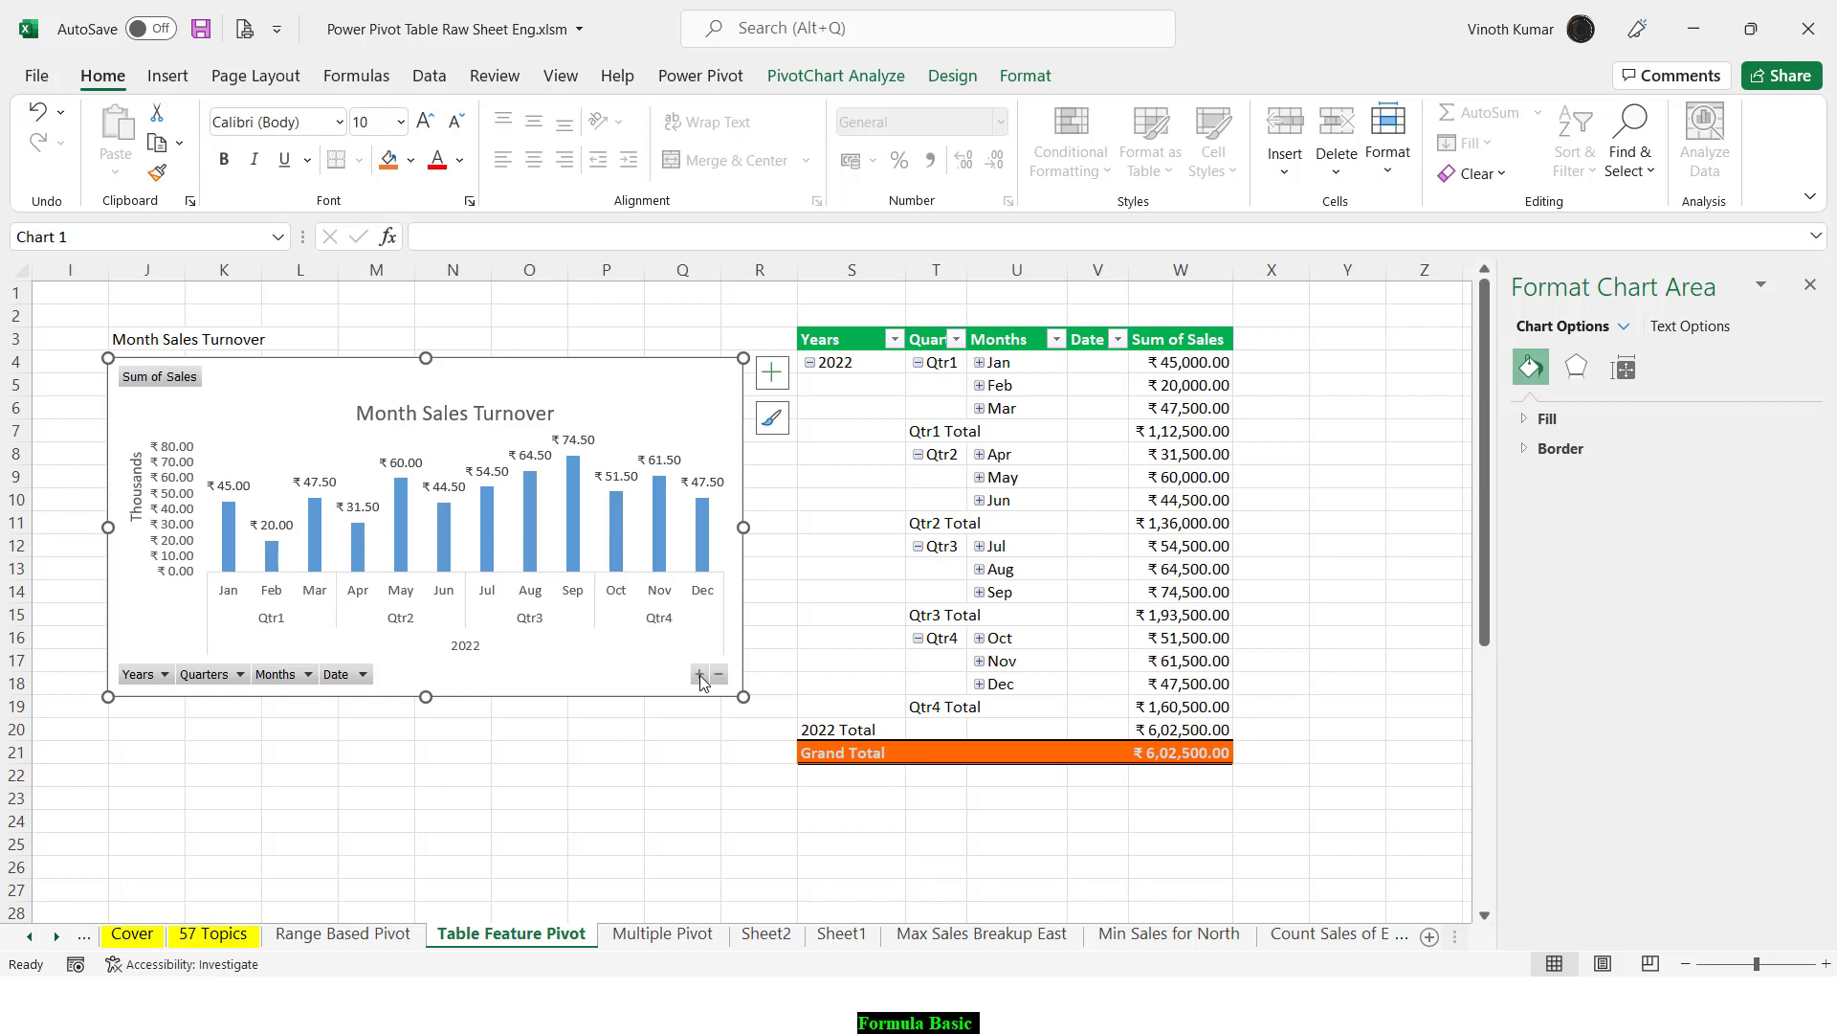
{"action": "left_click", "coordinate": [700, 676]}
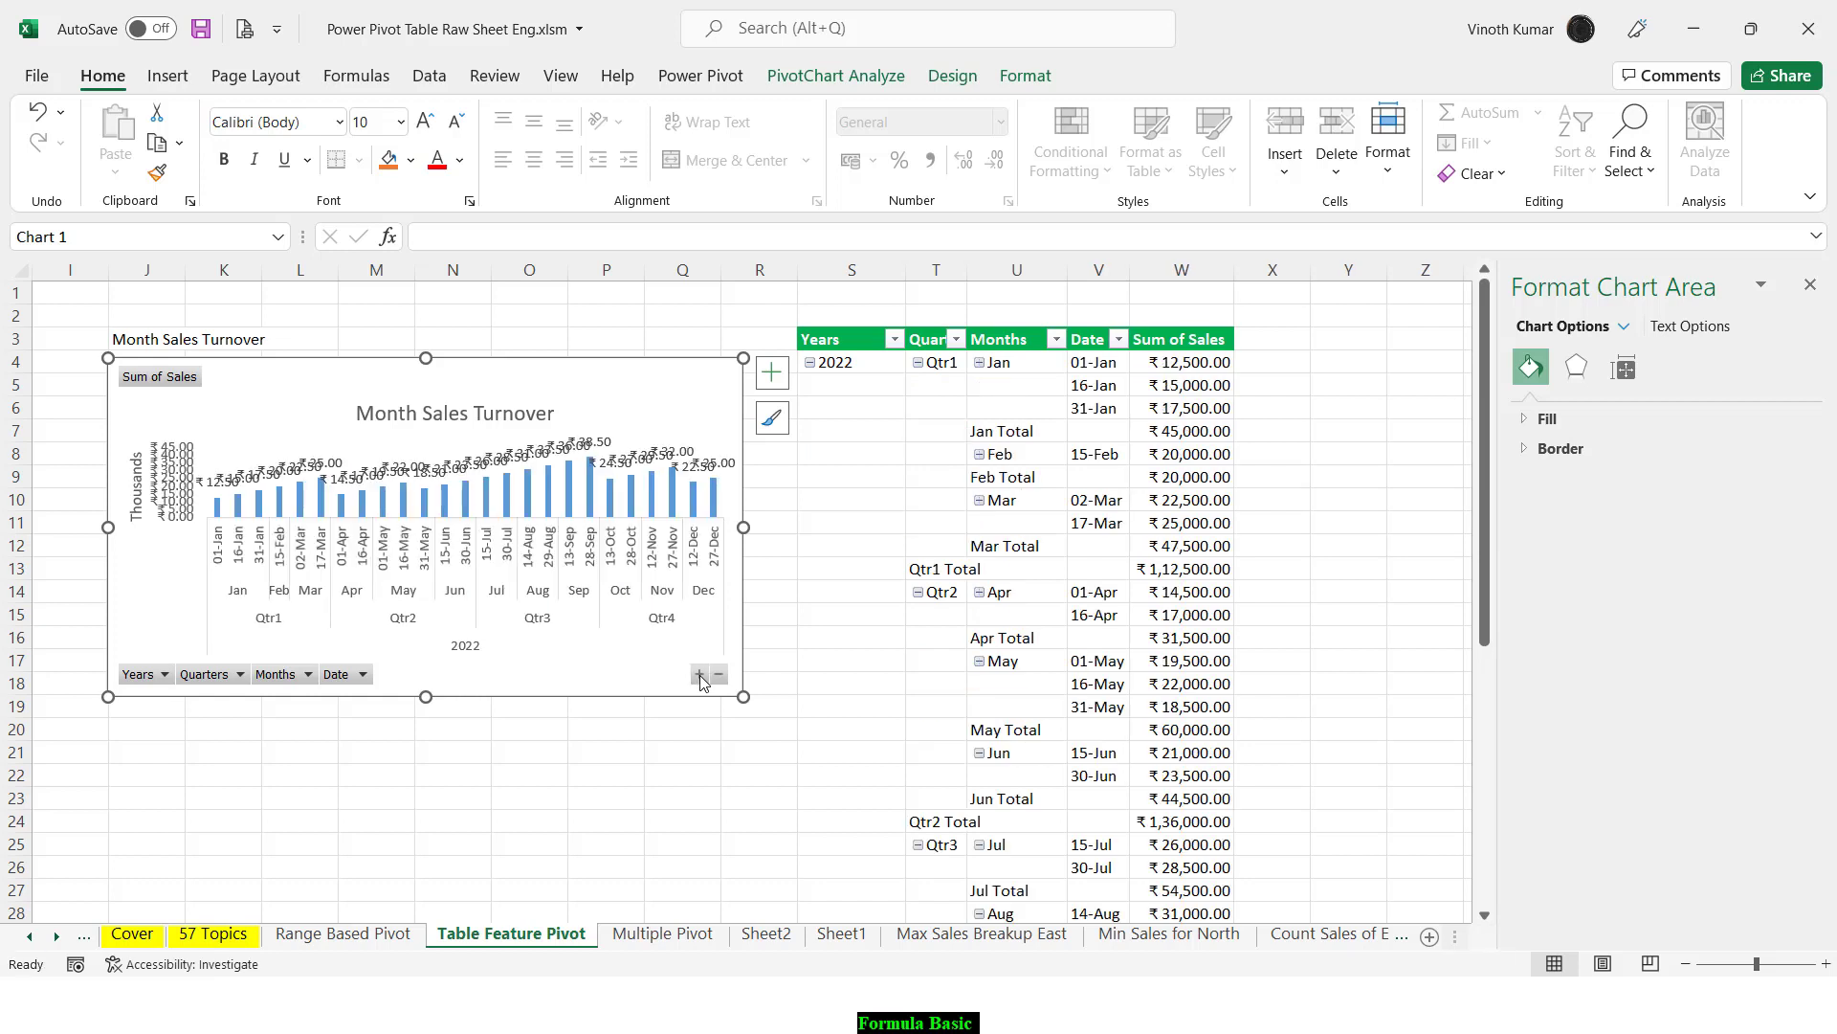
{"action": "left_click", "coordinate": [719, 676]}
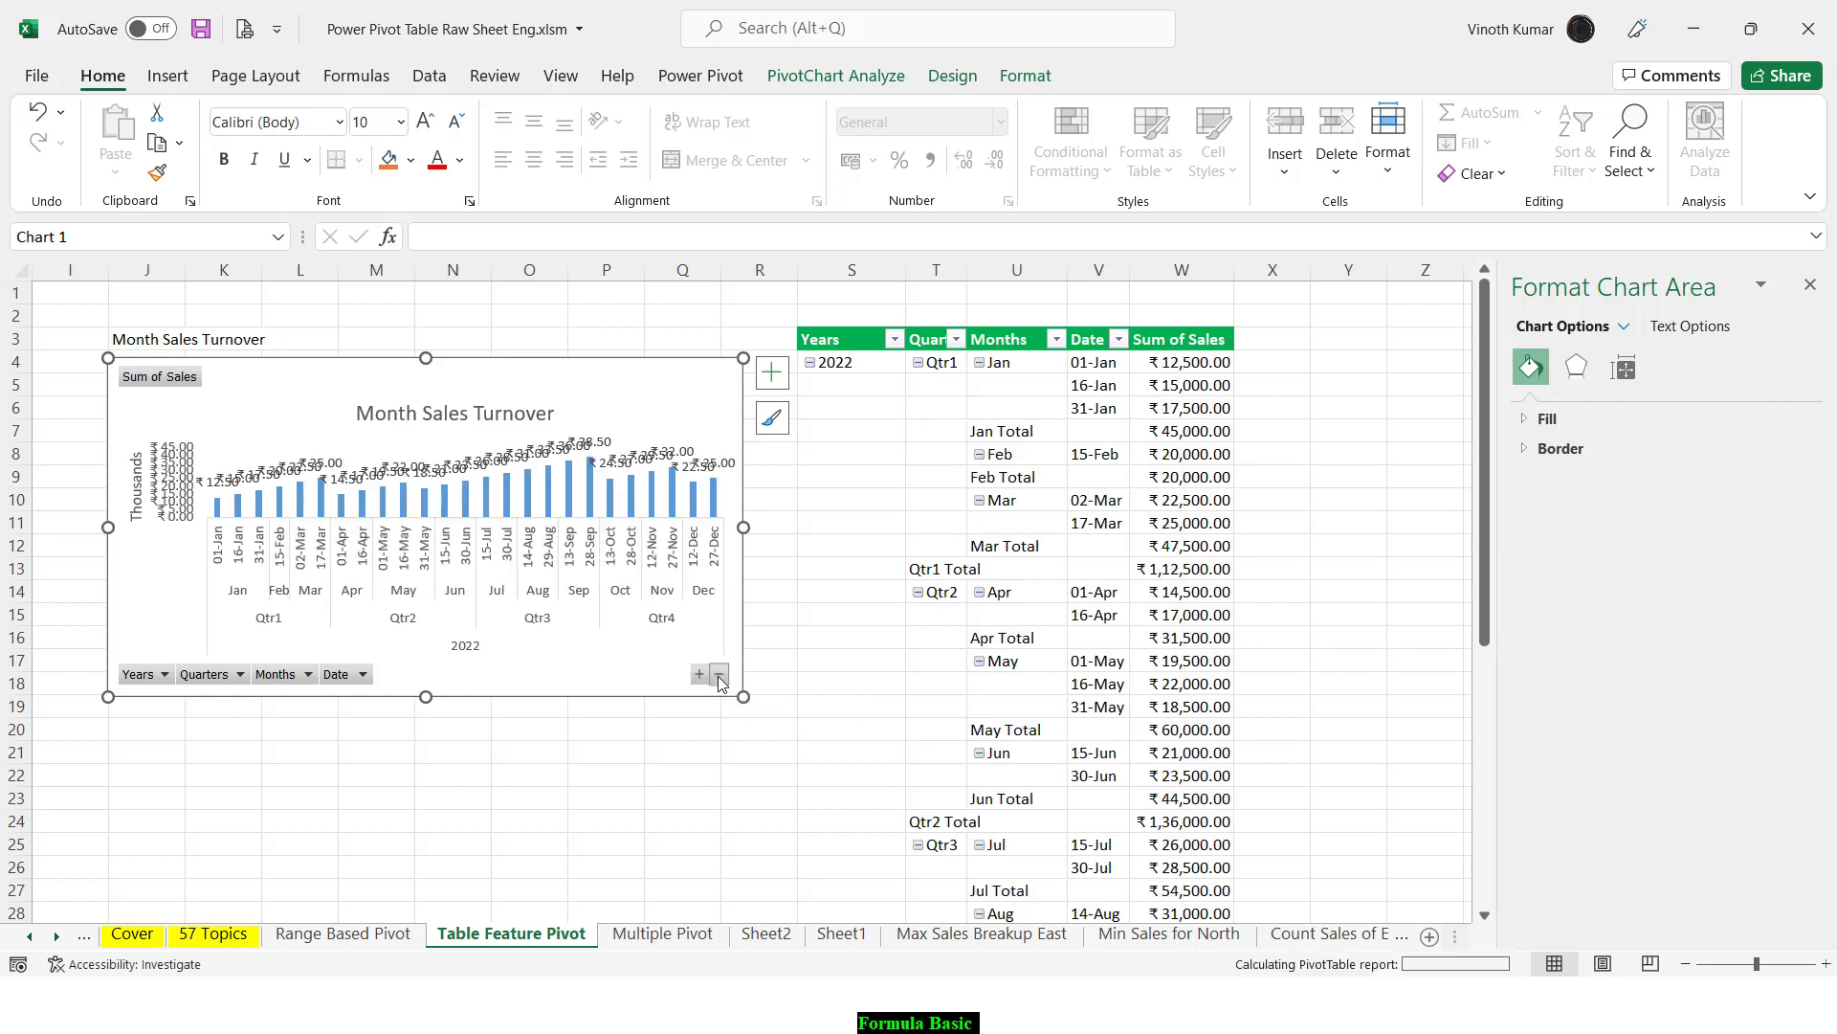
{"action": "left_click", "coordinate": [720, 676]}
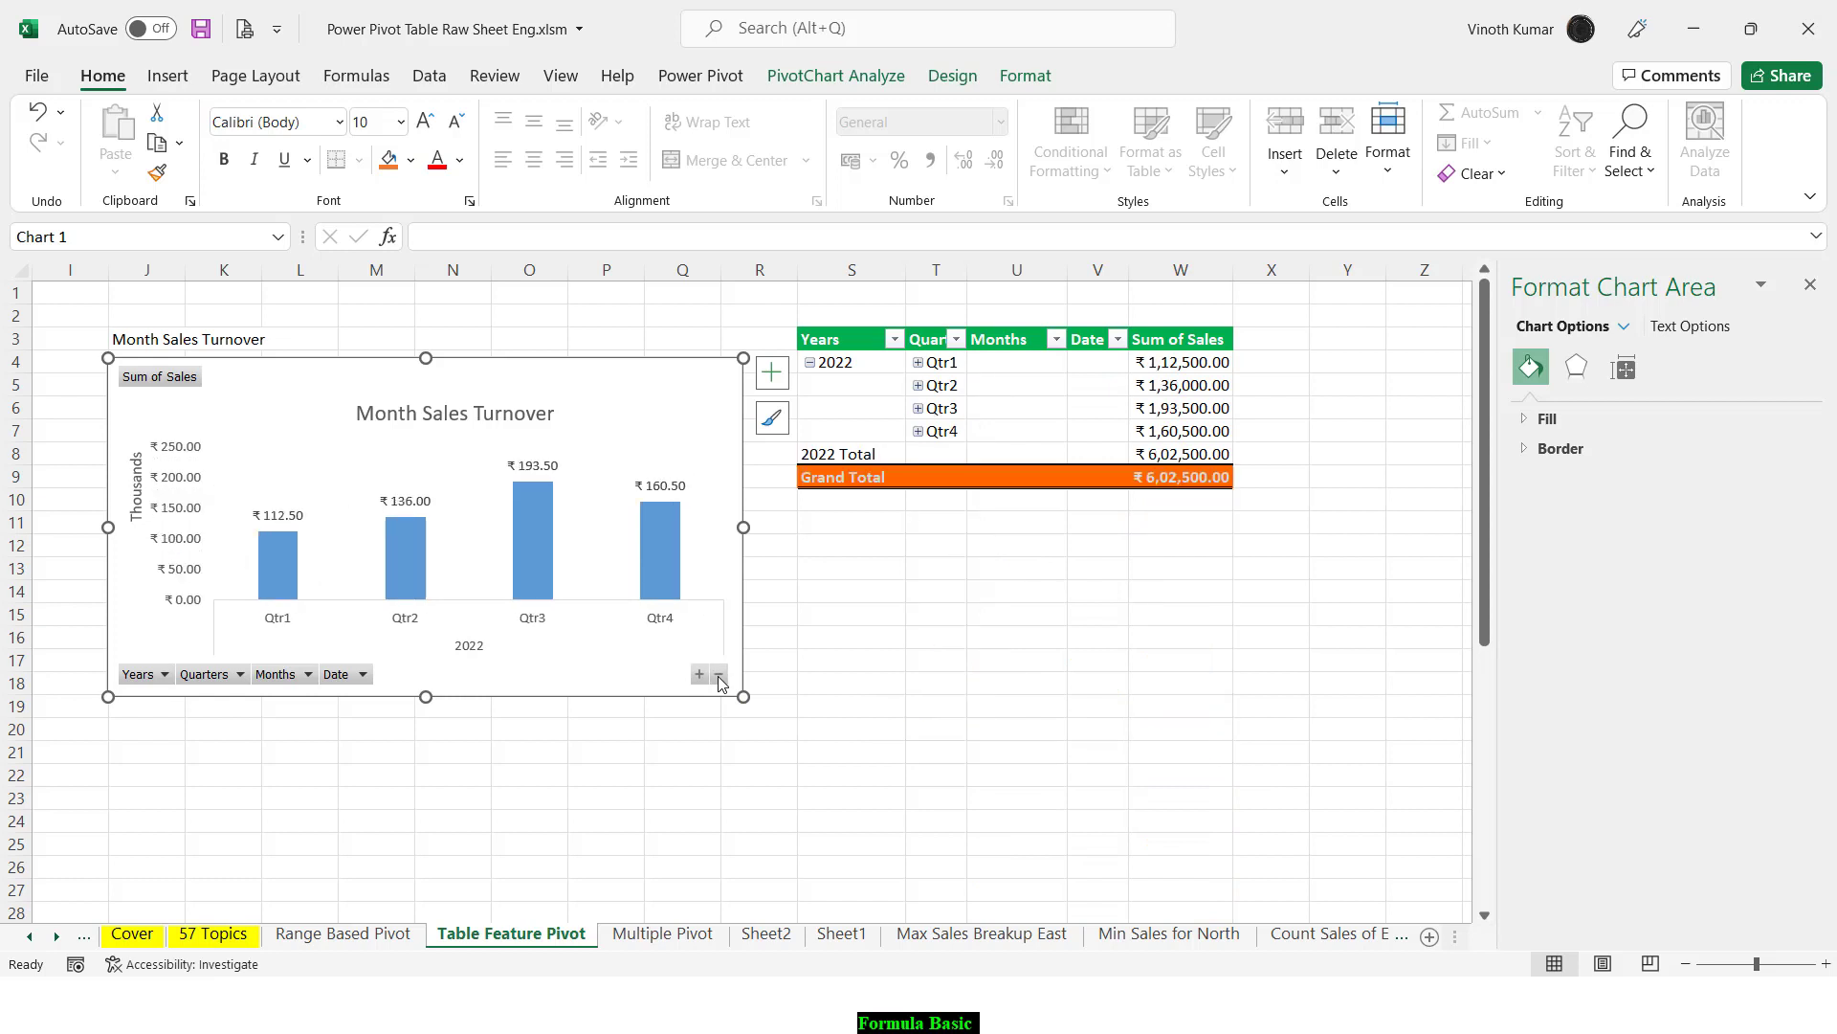
{"action": "left_click", "coordinate": [719, 676]}
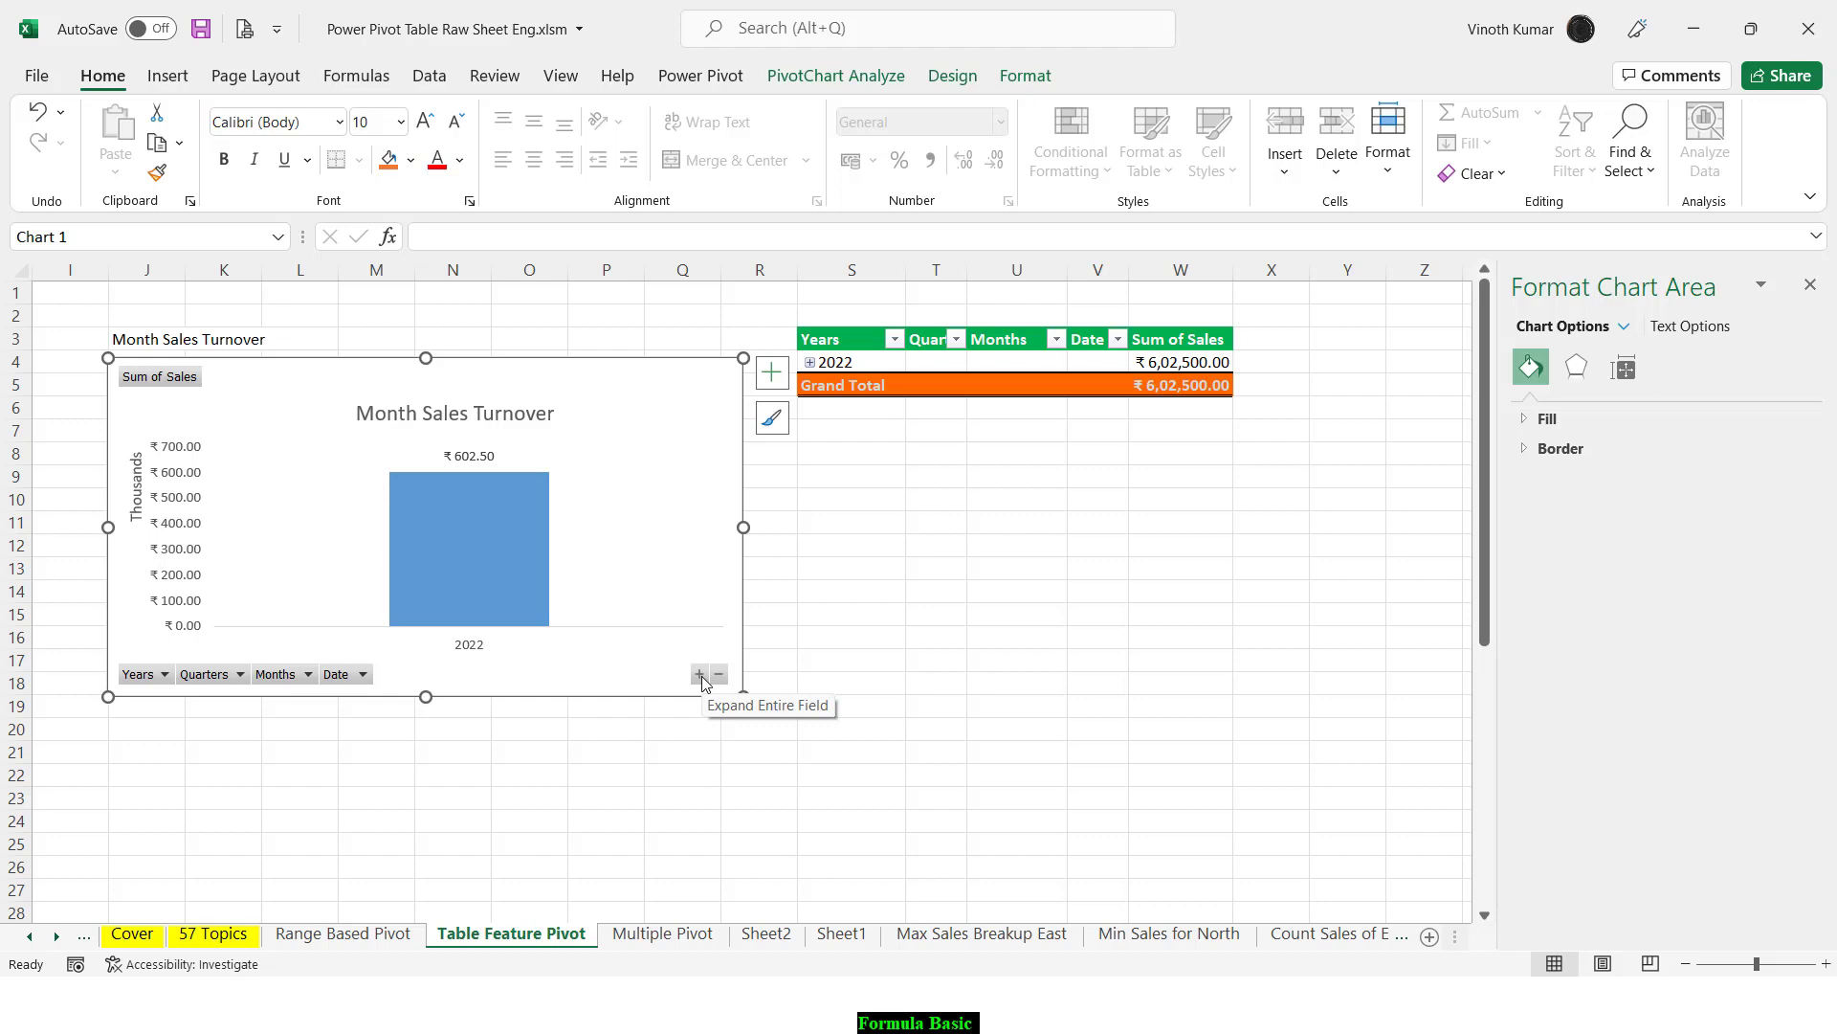
{"action": "left_click", "coordinate": [699, 676]}
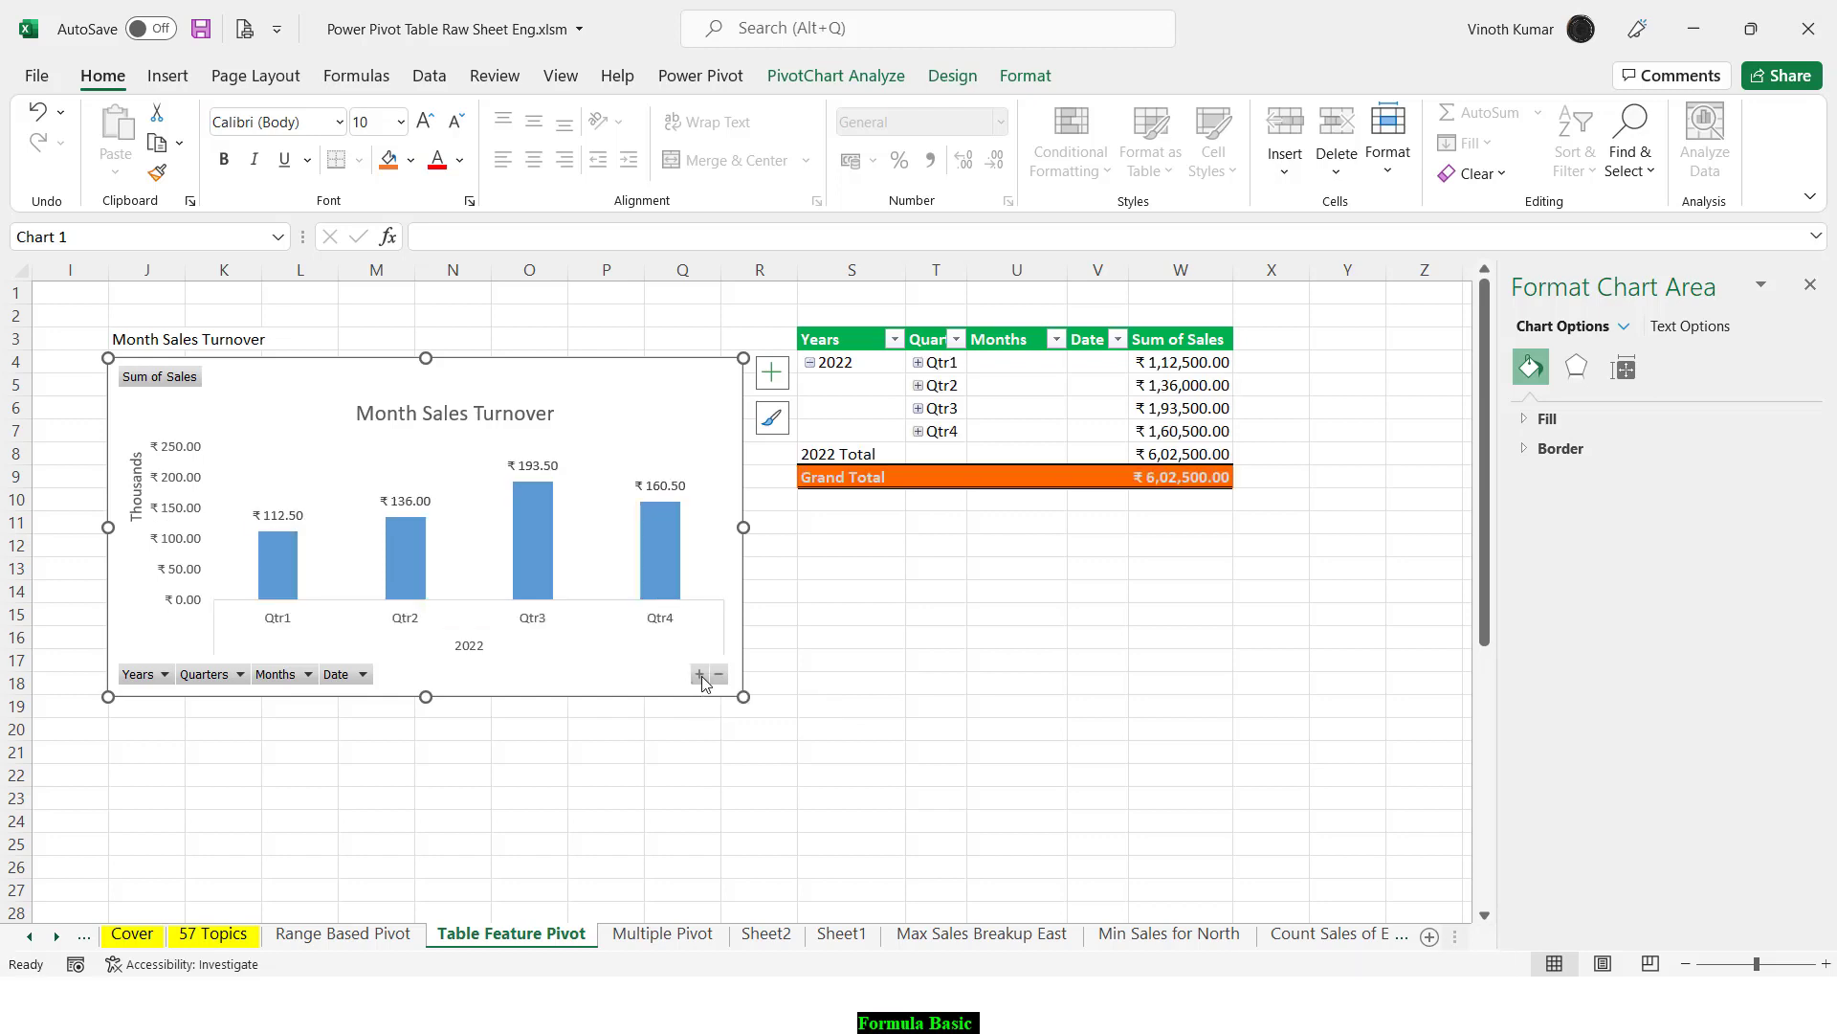
Step: Show the PivotTable's field list in place of the formatting options and remove the Date field from the report
{"action": "left_click", "coordinate": [940, 364]}
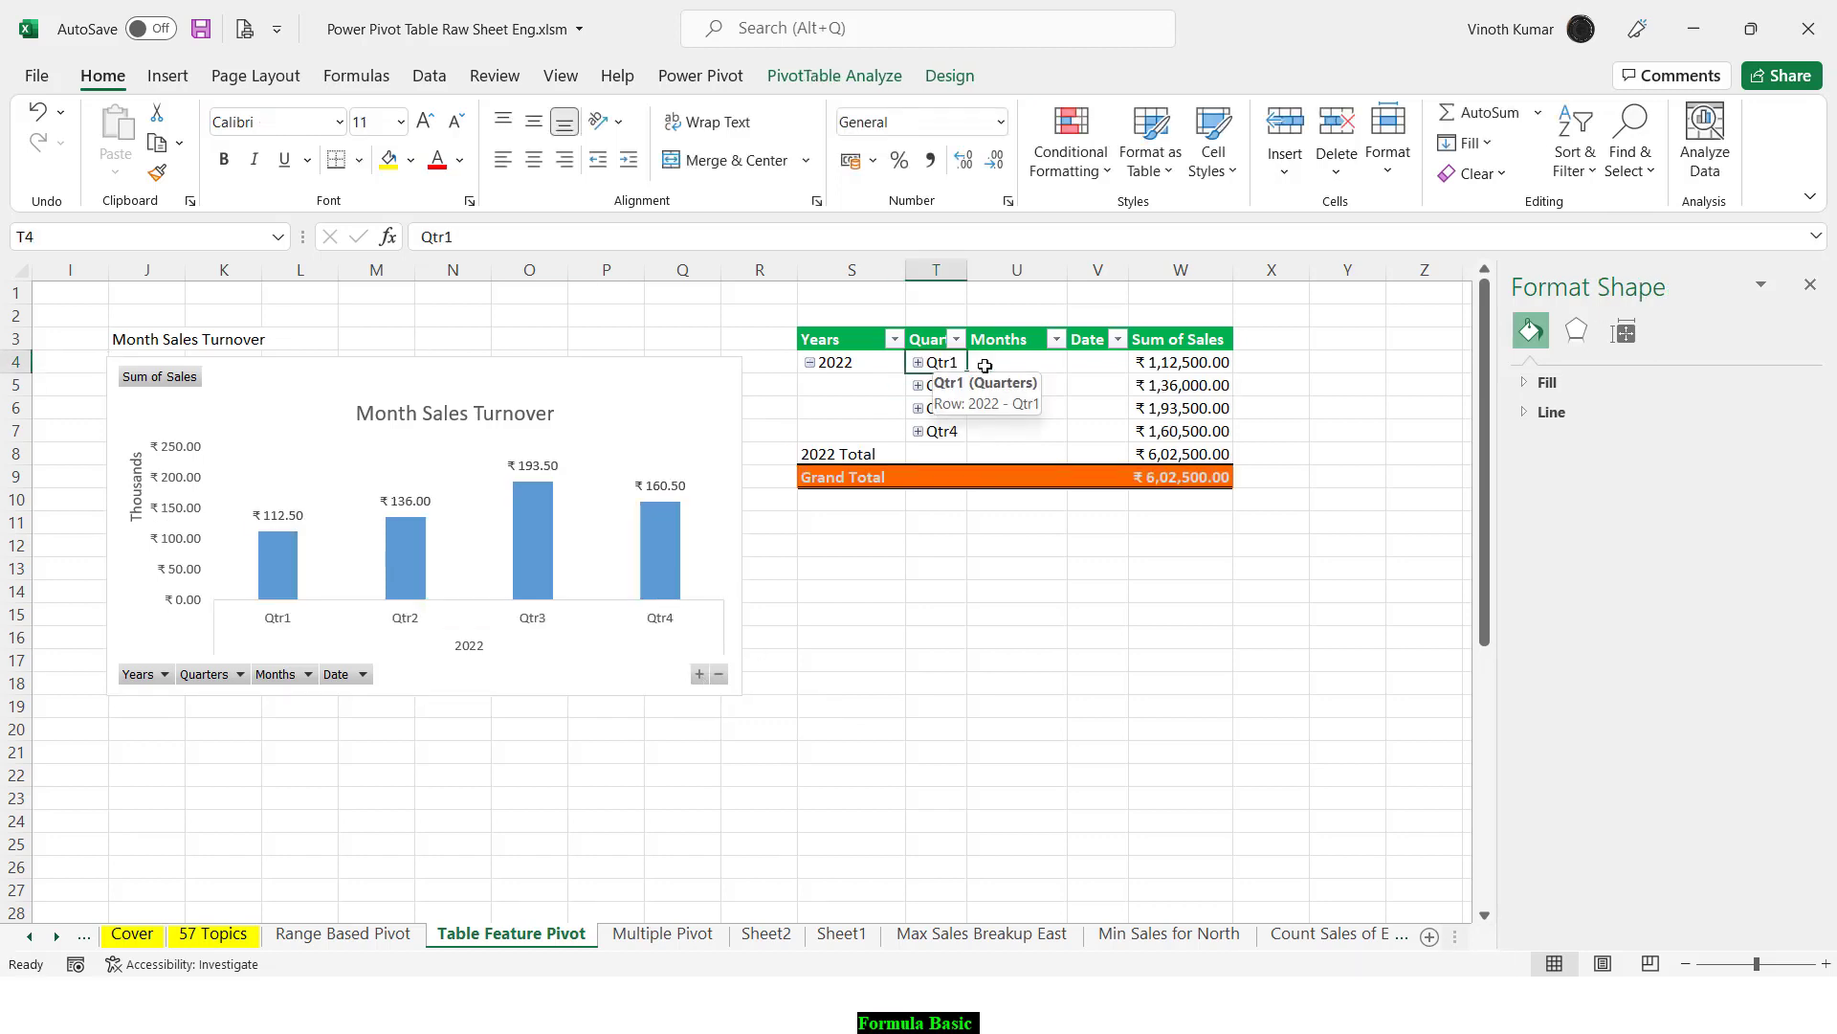
{"action": "left_click", "coordinate": [1811, 285]}
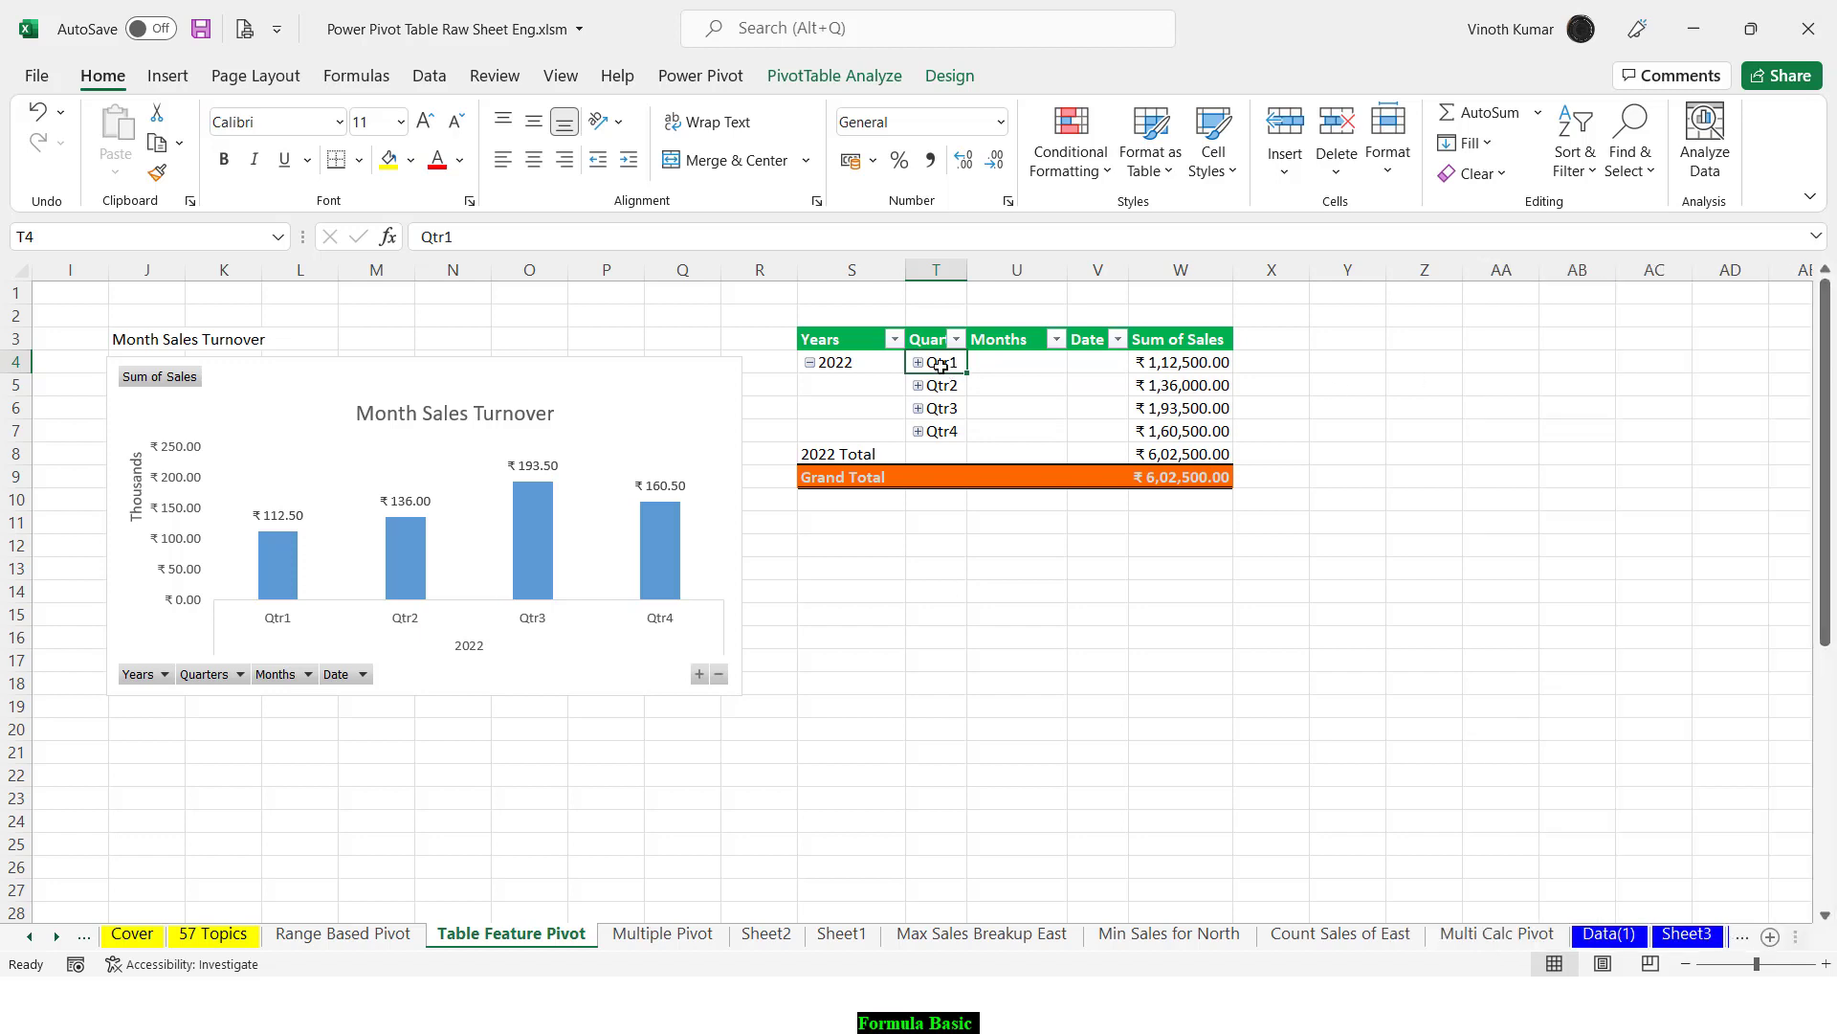
{"action": "right_click", "coordinate": [943, 370]}
{"action": "left_click", "coordinate": [1028, 852]}
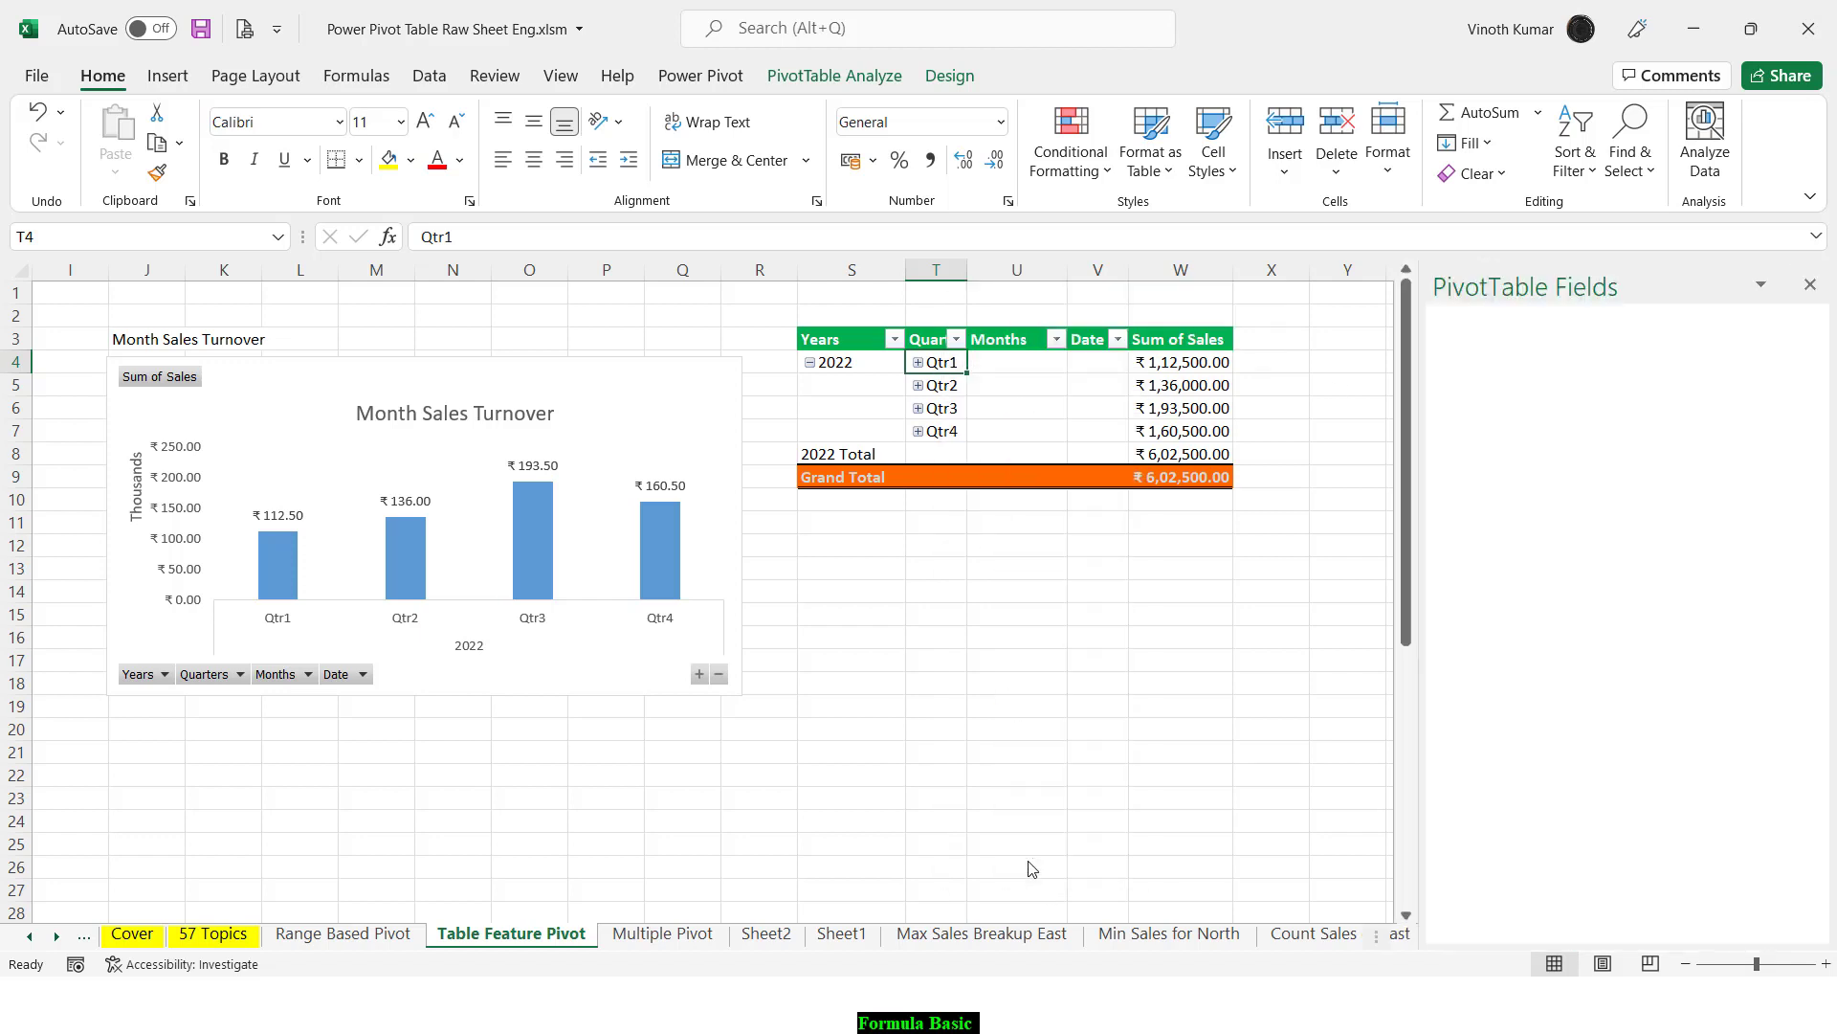
{"action": "left_click", "coordinate": [1444, 413]}
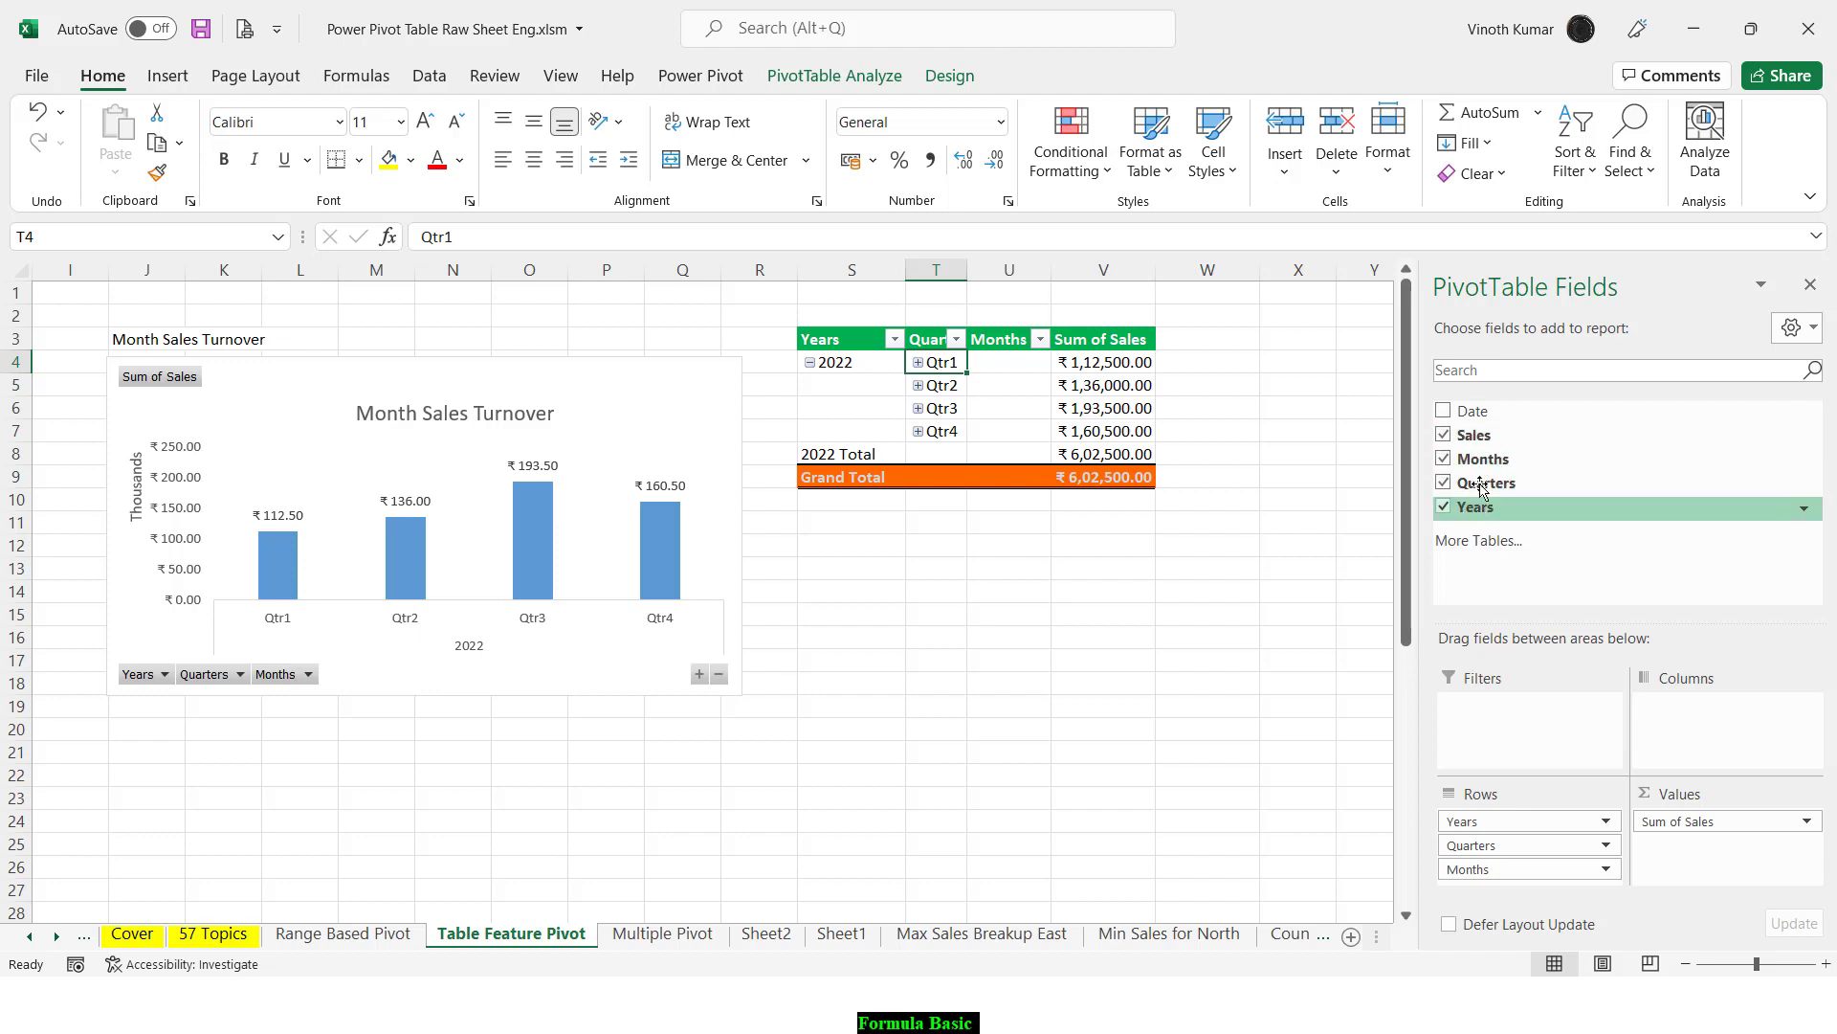
Step: Try the PivotChart's remaining drill levels between year and months, leaving it expanded to months
{"action": "left_click", "coordinate": [698, 673]}
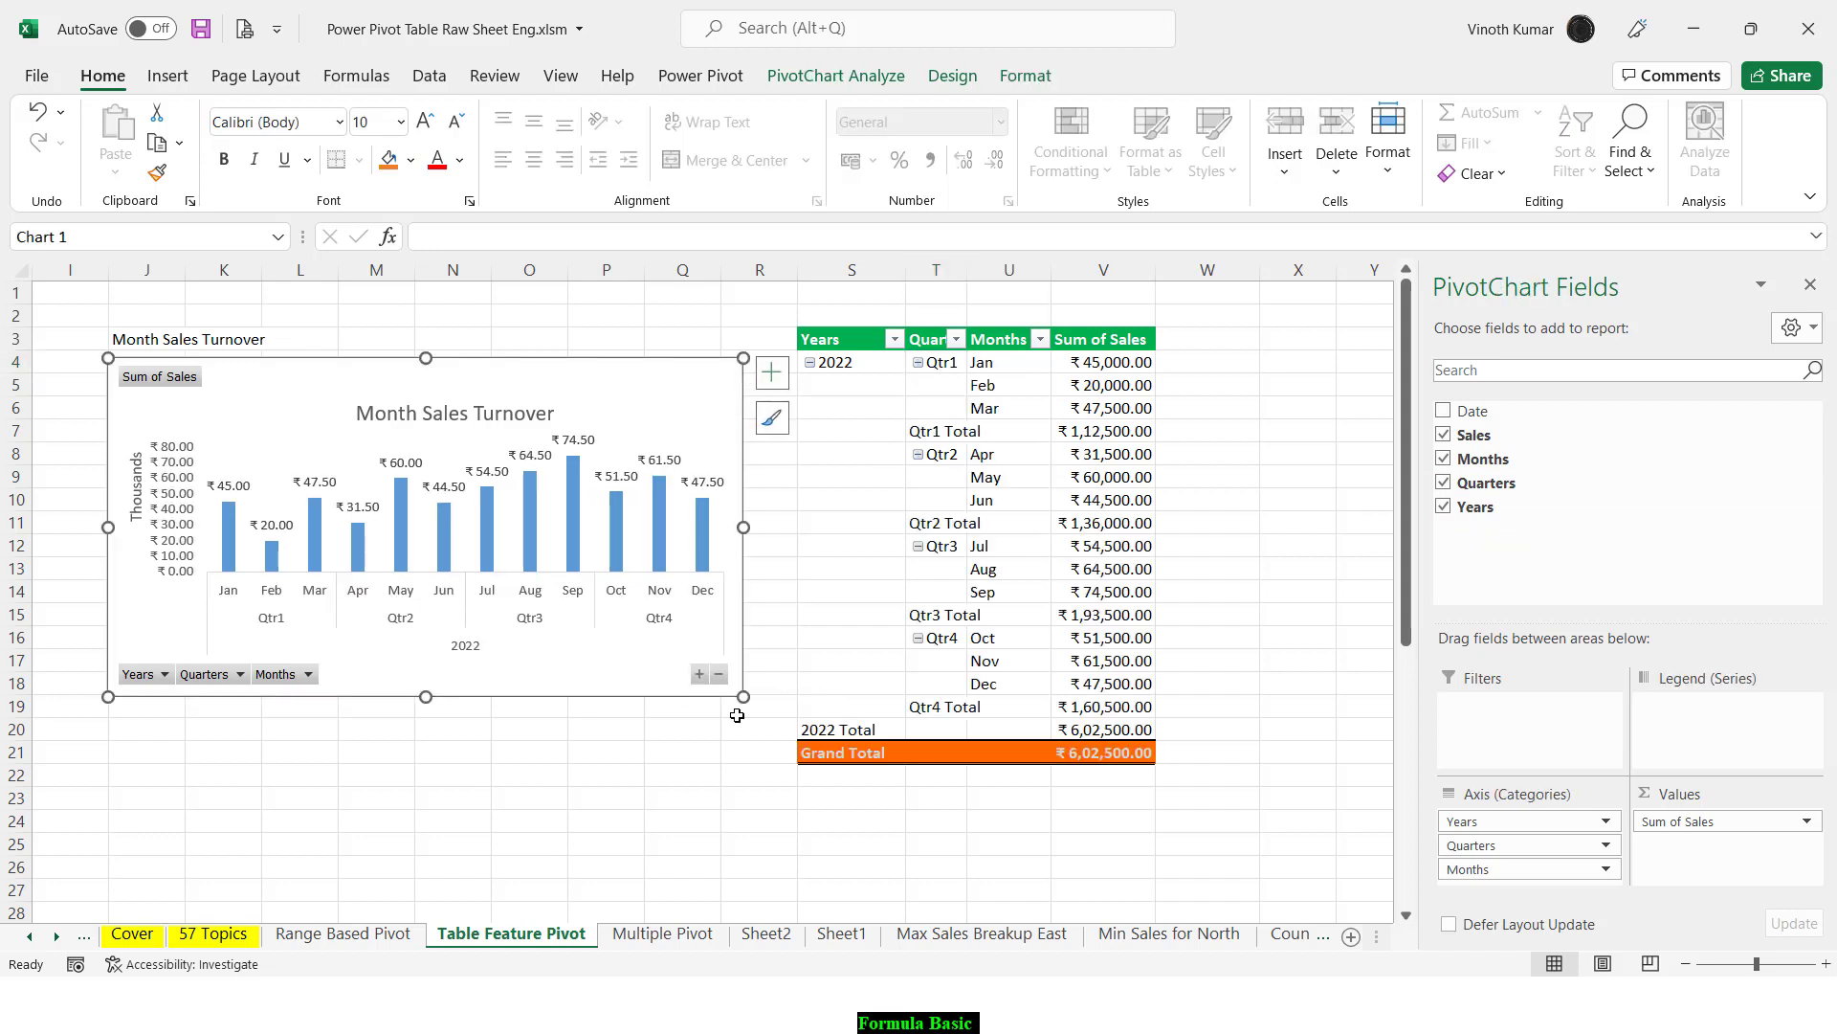
{"action": "left_click", "coordinate": [719, 674]}
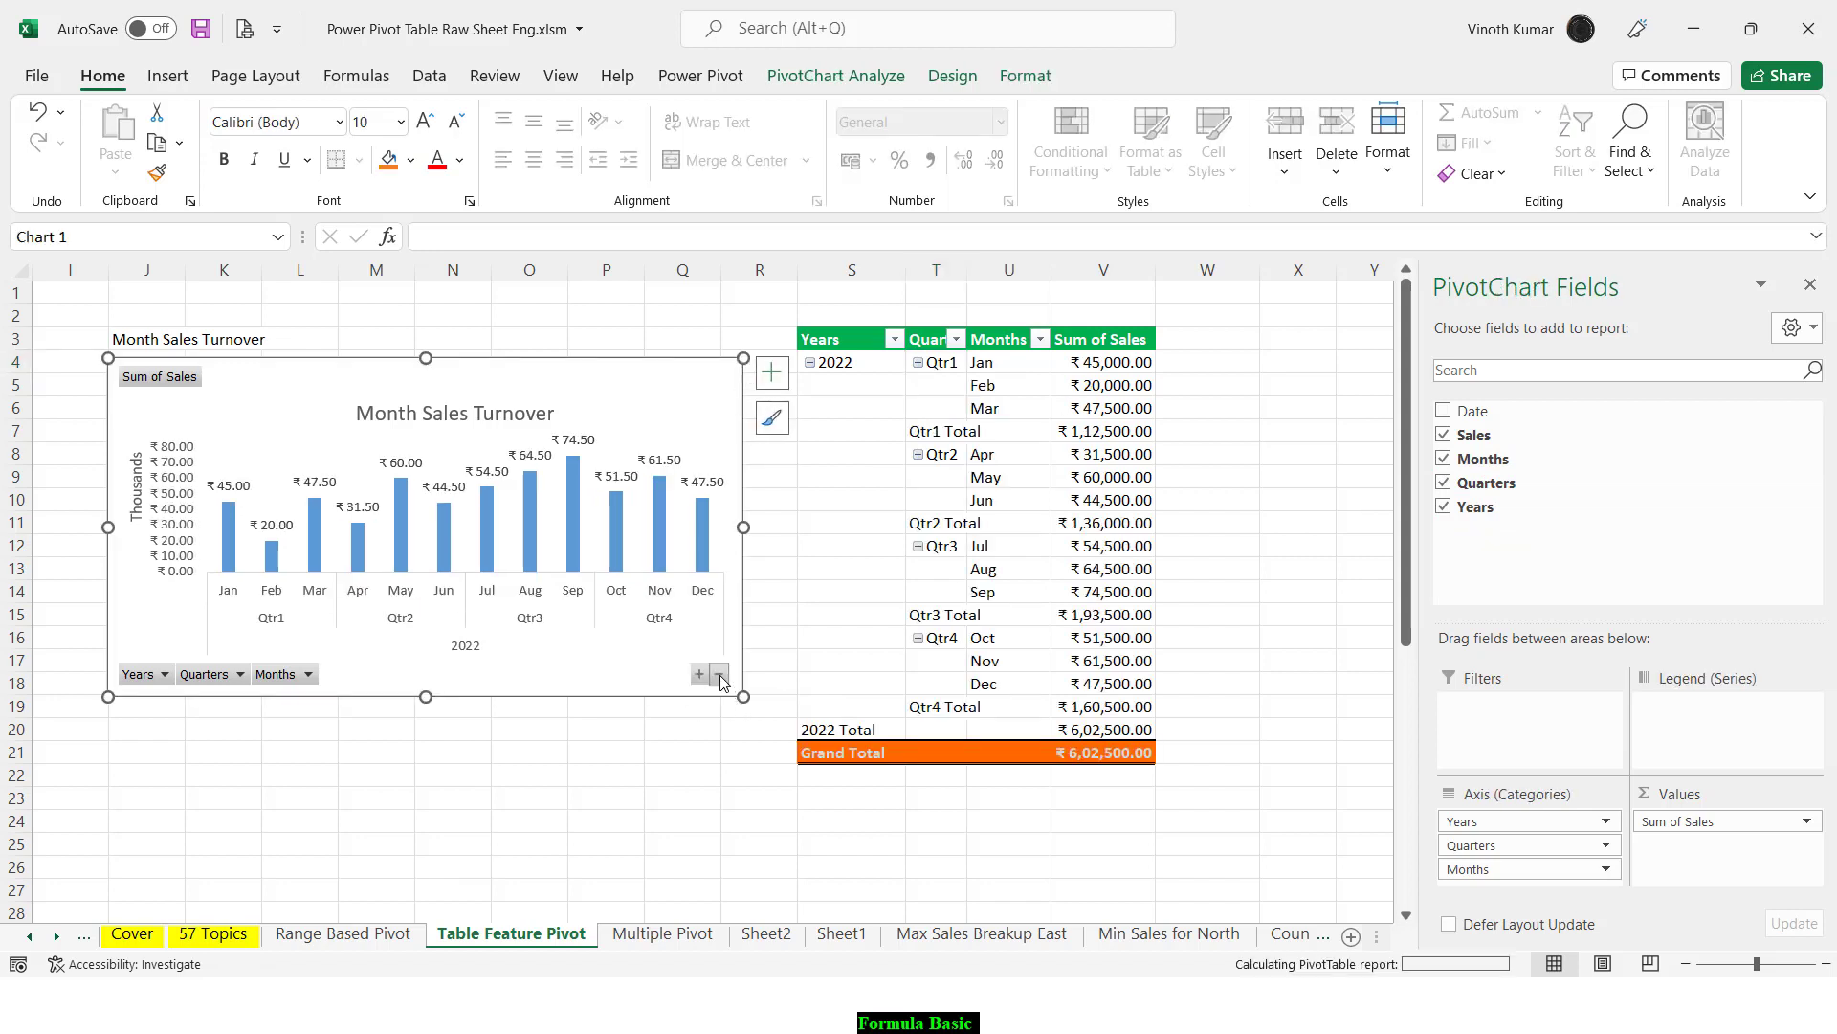
{"action": "left_click", "coordinate": [719, 675]}
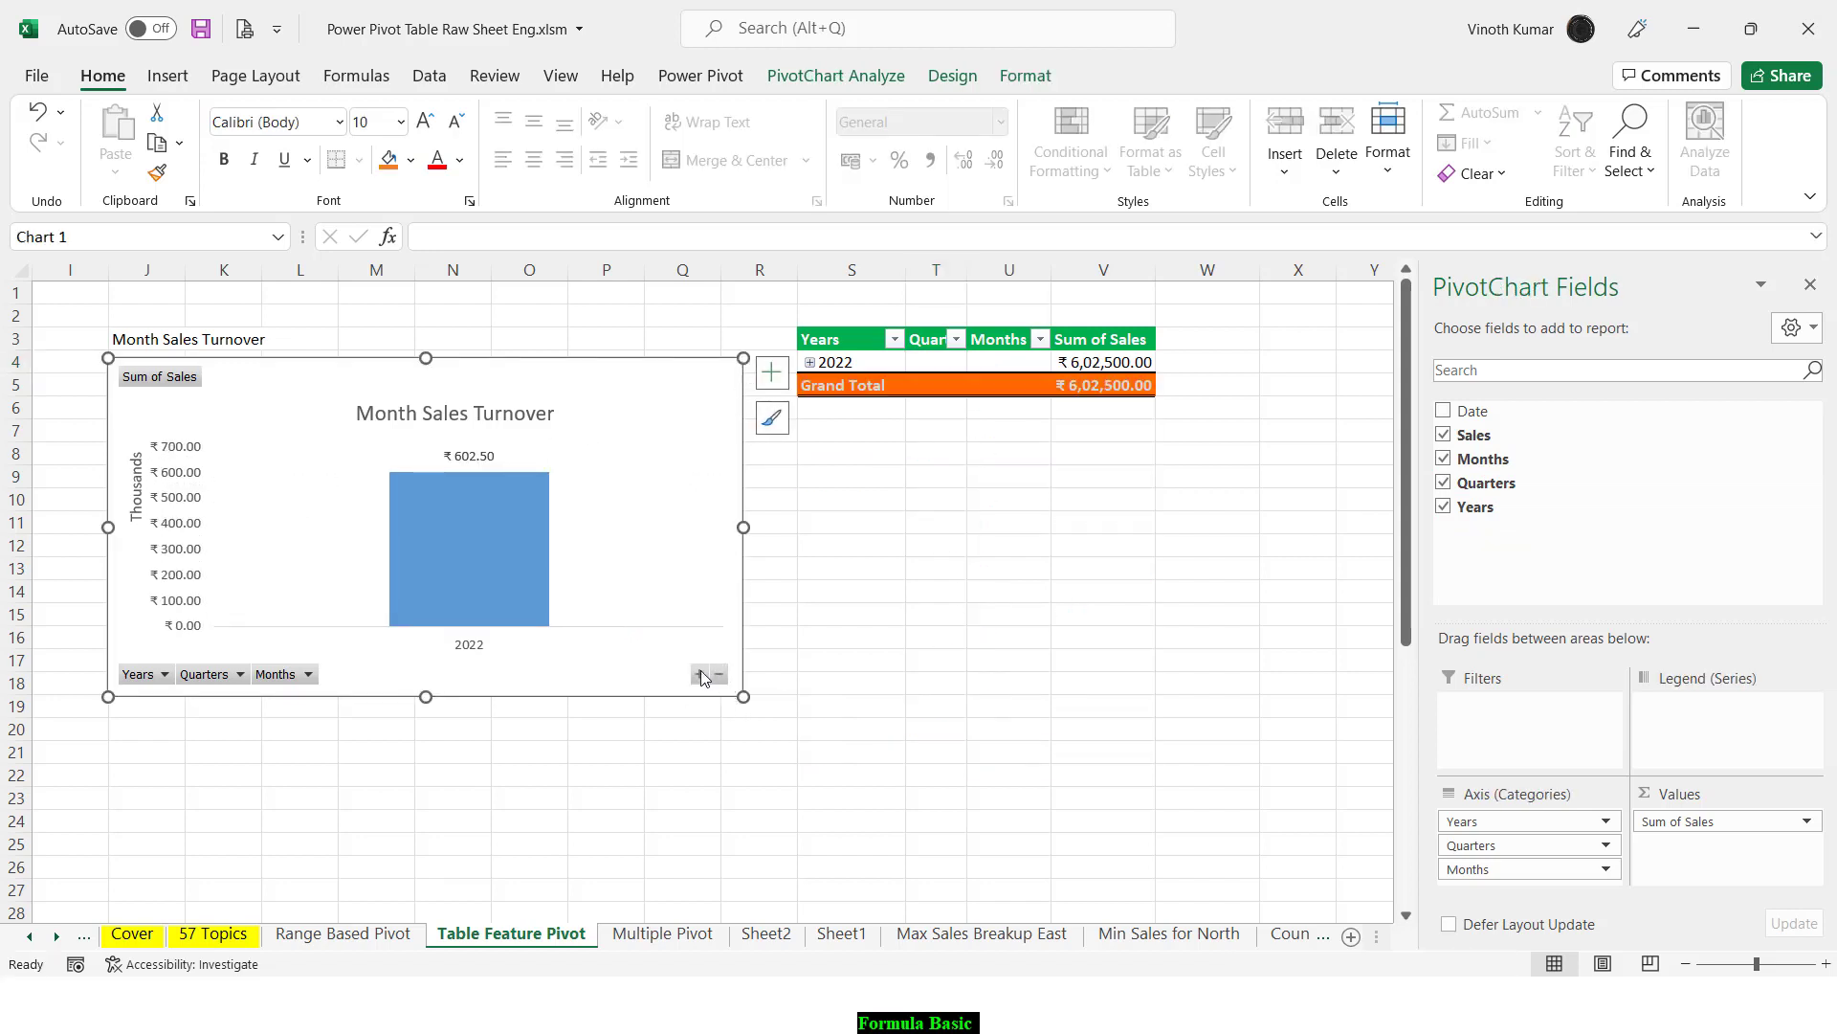
{"action": "left_click", "coordinate": [700, 675]}
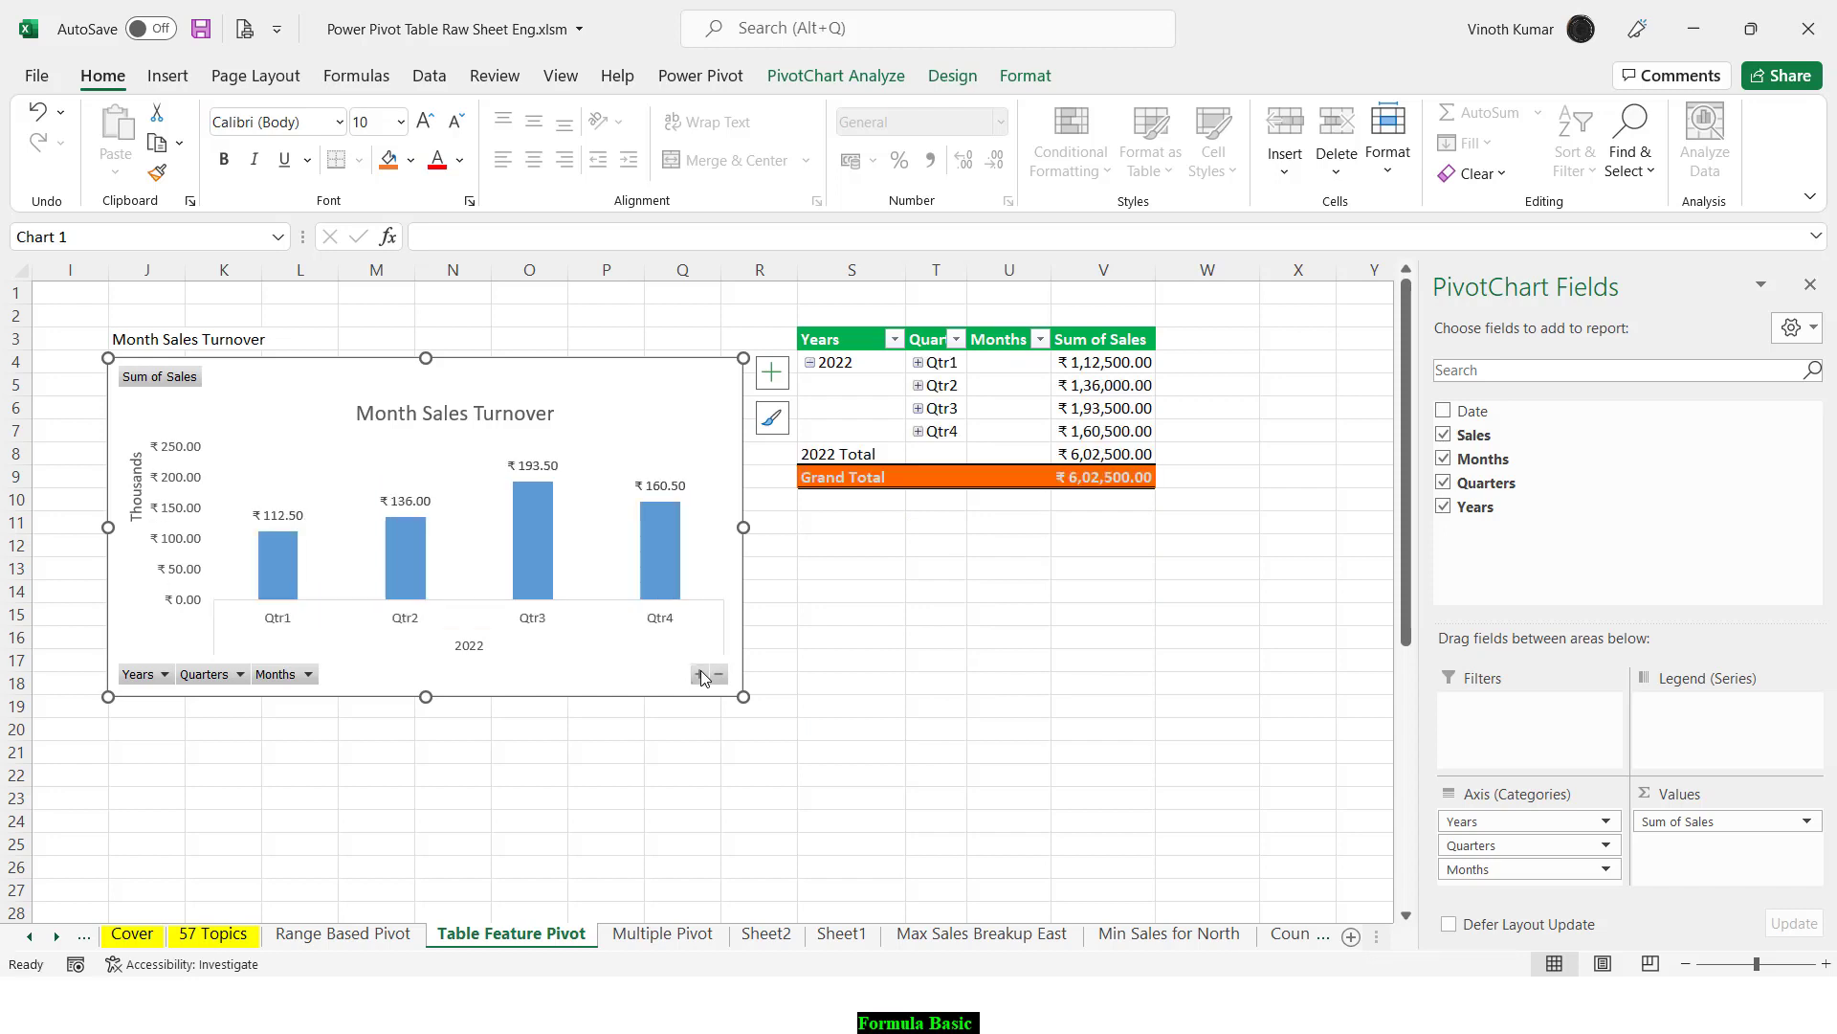
{"action": "left_click", "coordinate": [699, 675]}
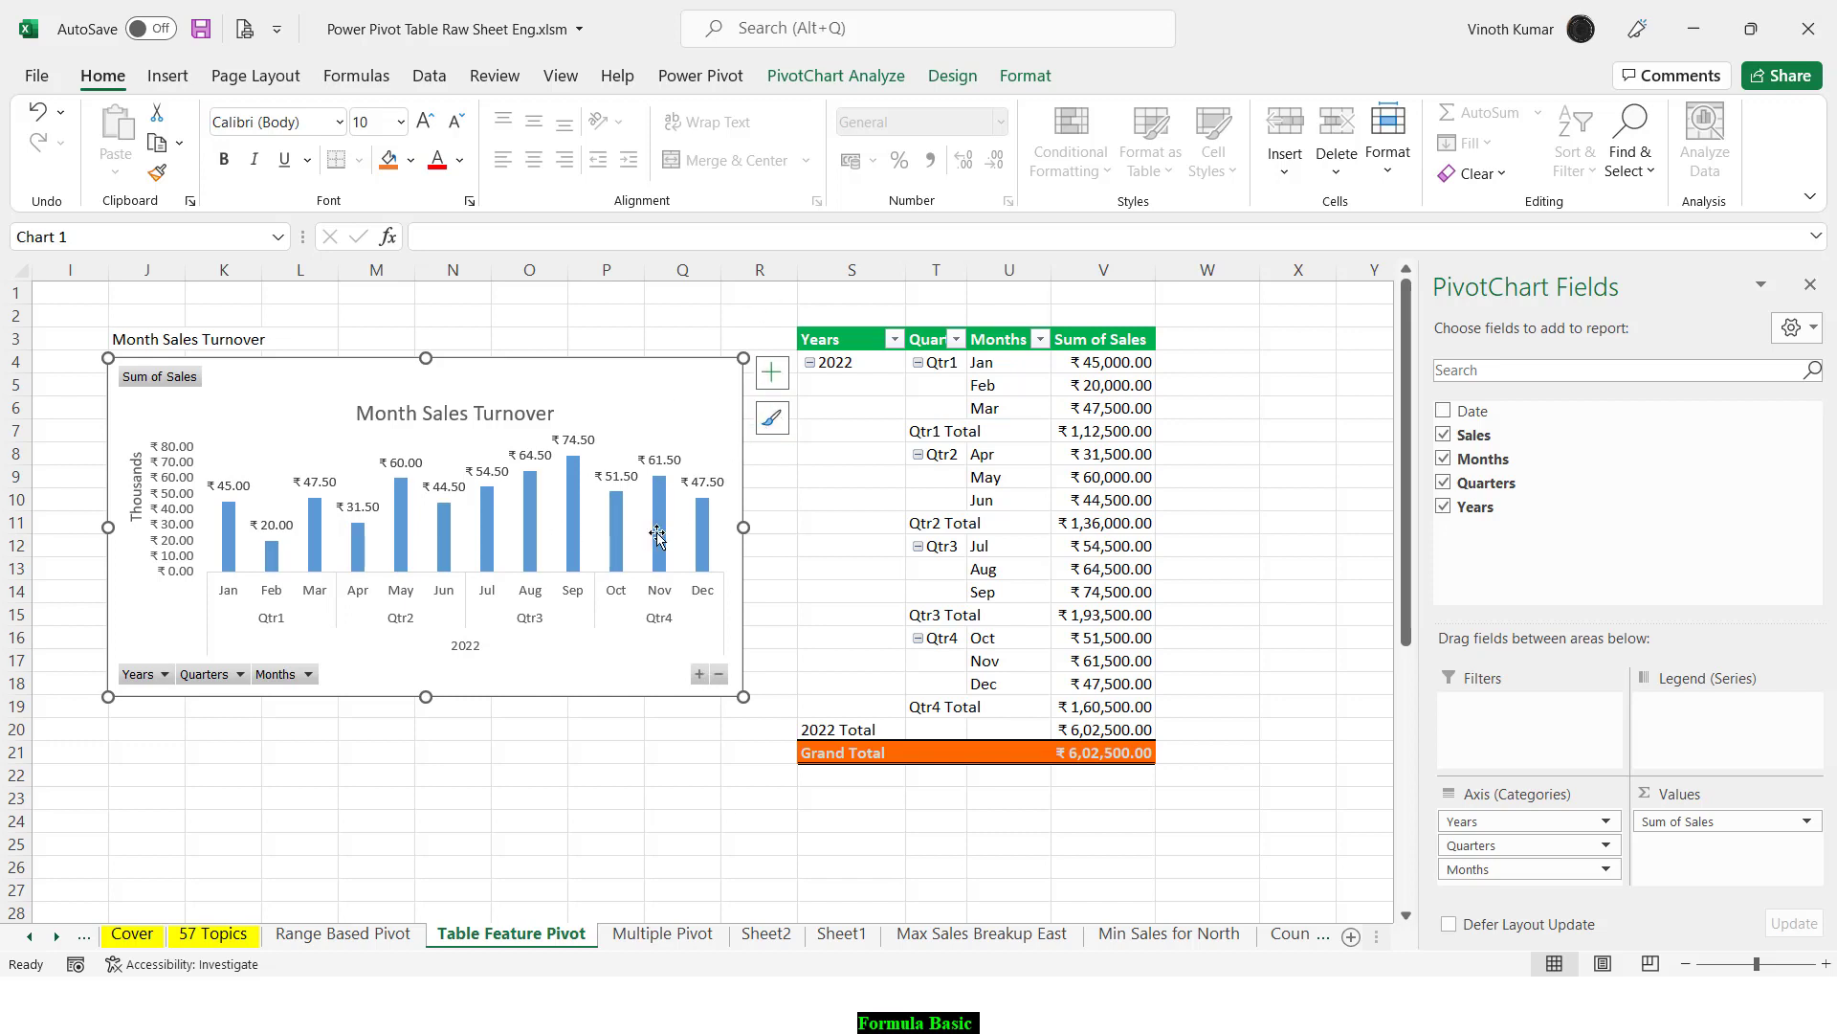
Step: Move the PivotChart to a new chart sheet named Monthly Sales Turnover
{"action": "right_click", "coordinate": [675, 396]}
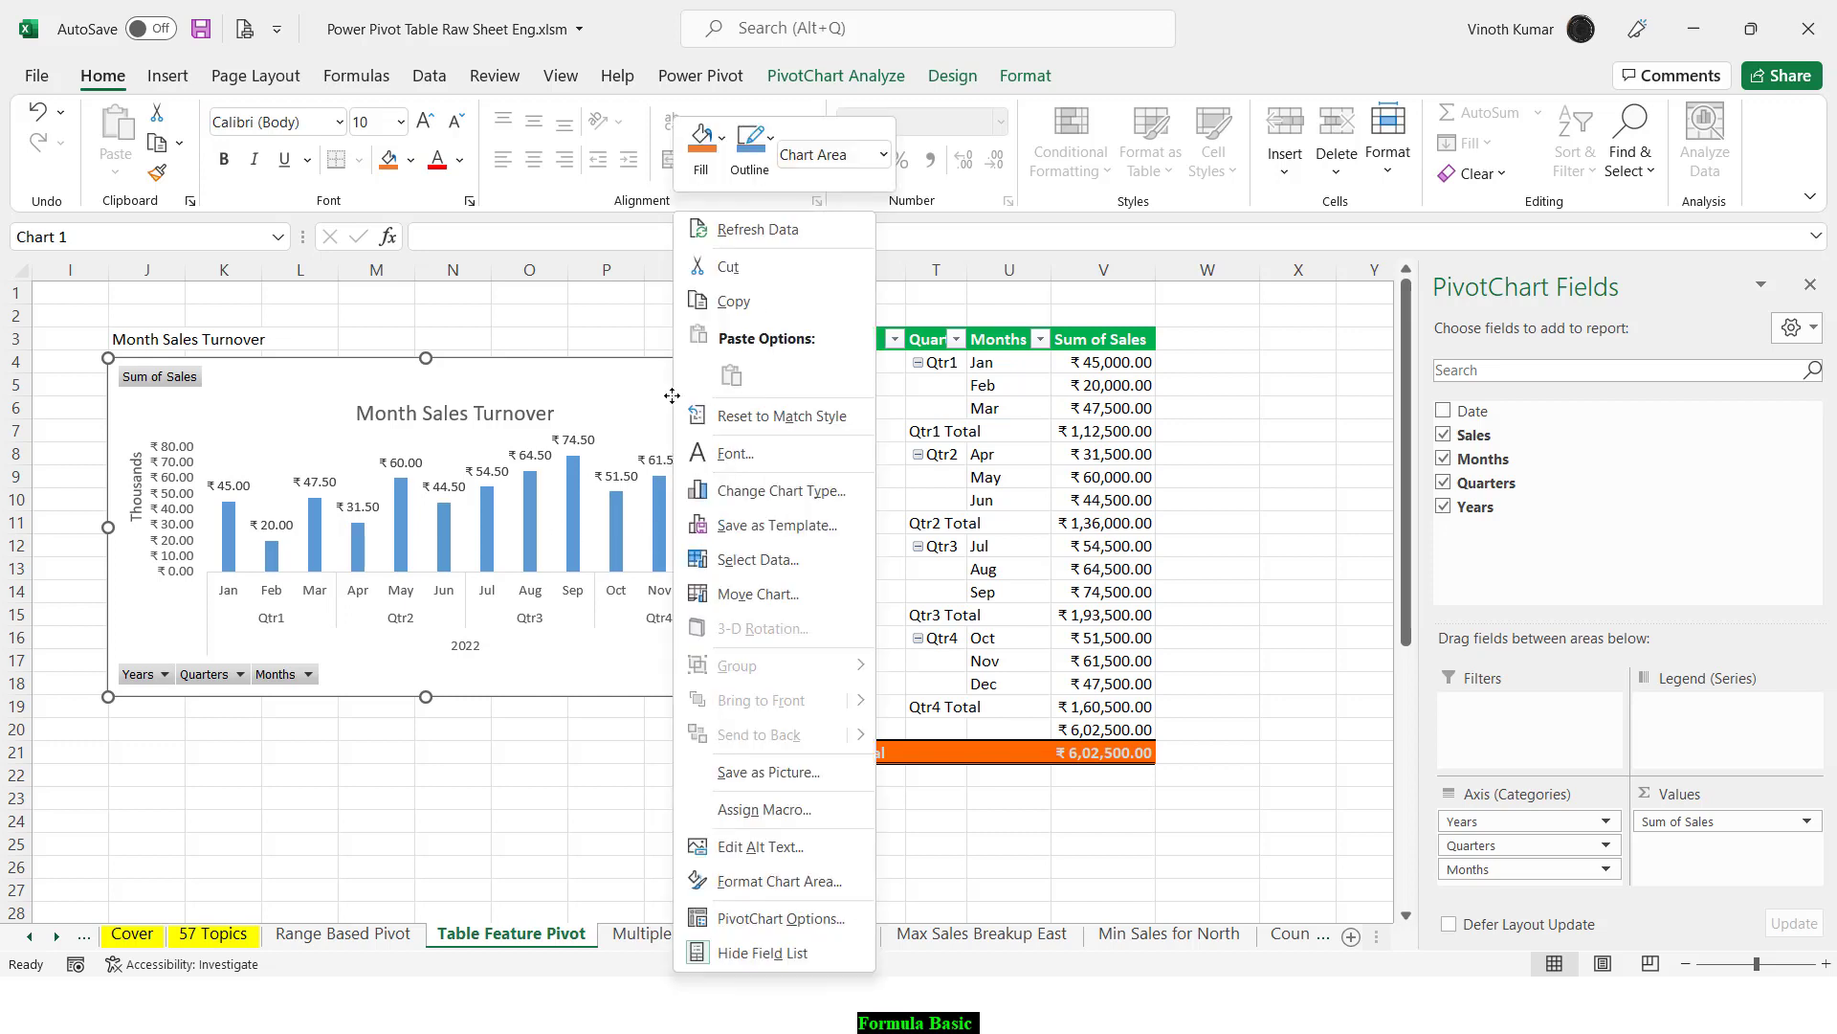
{"action": "left_click", "coordinate": [756, 595]}
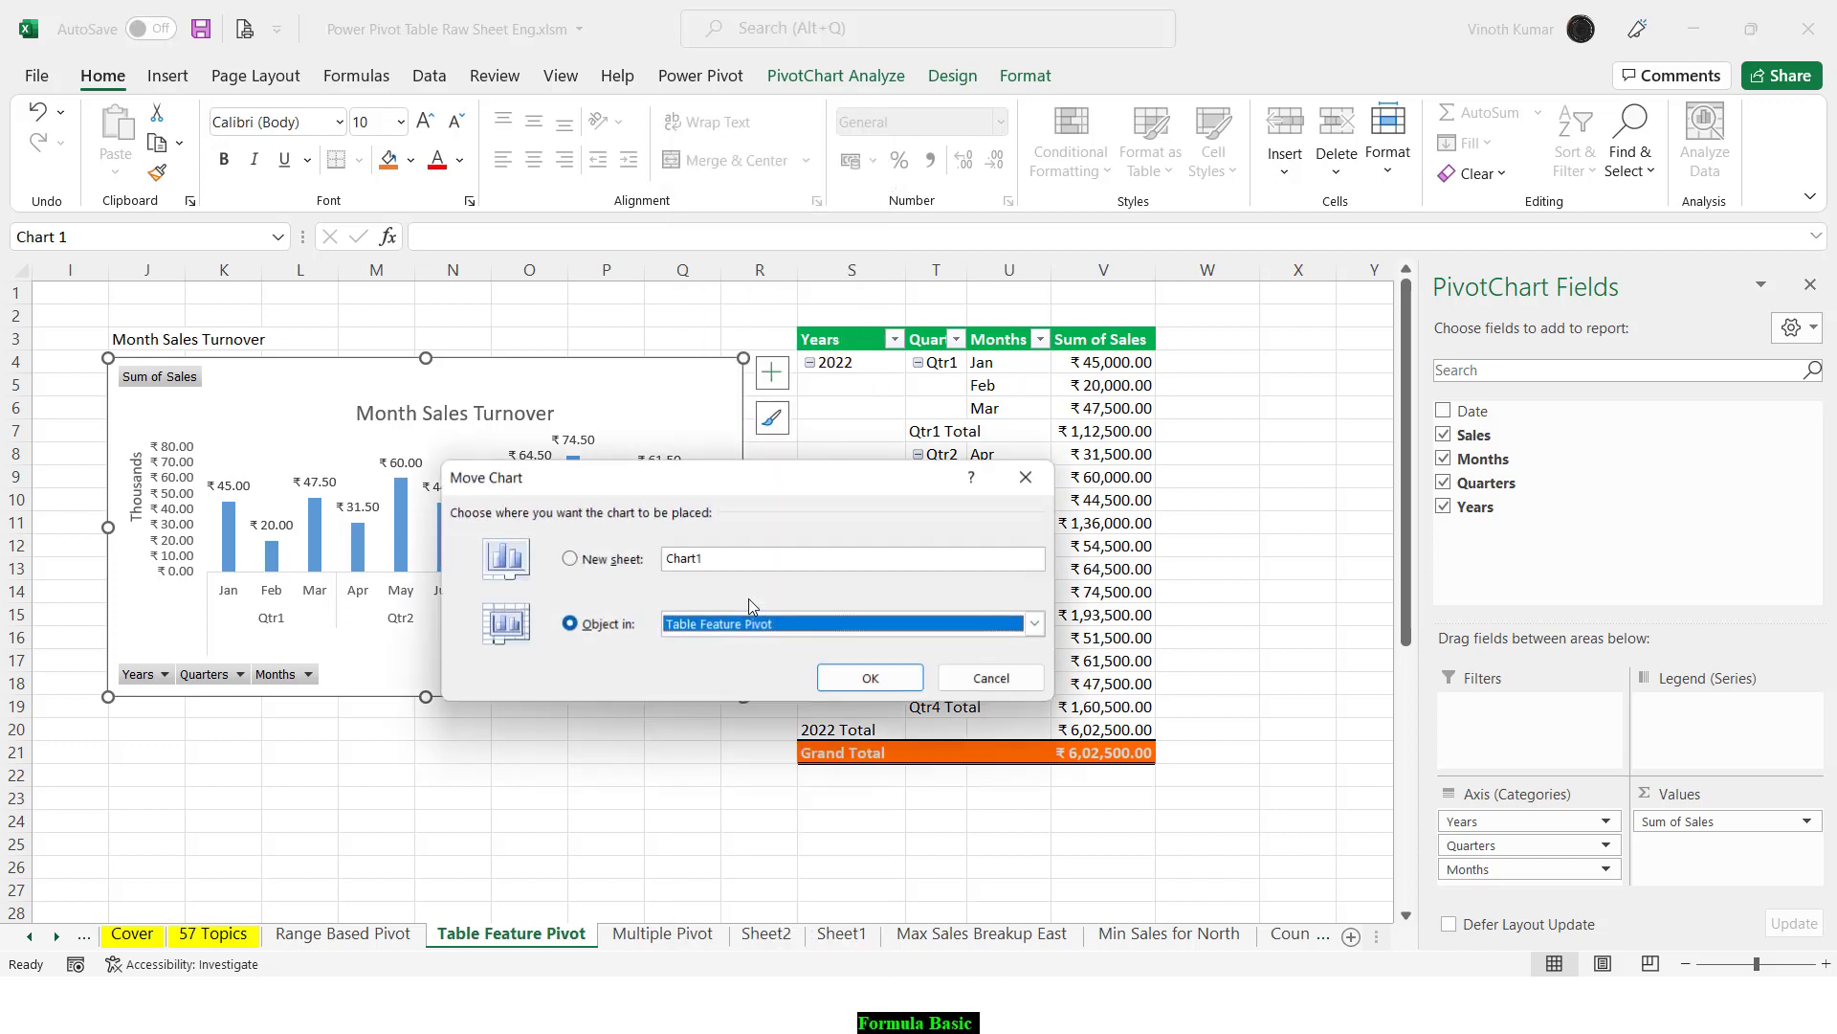
{"action": "left_click", "coordinate": [591, 565]}
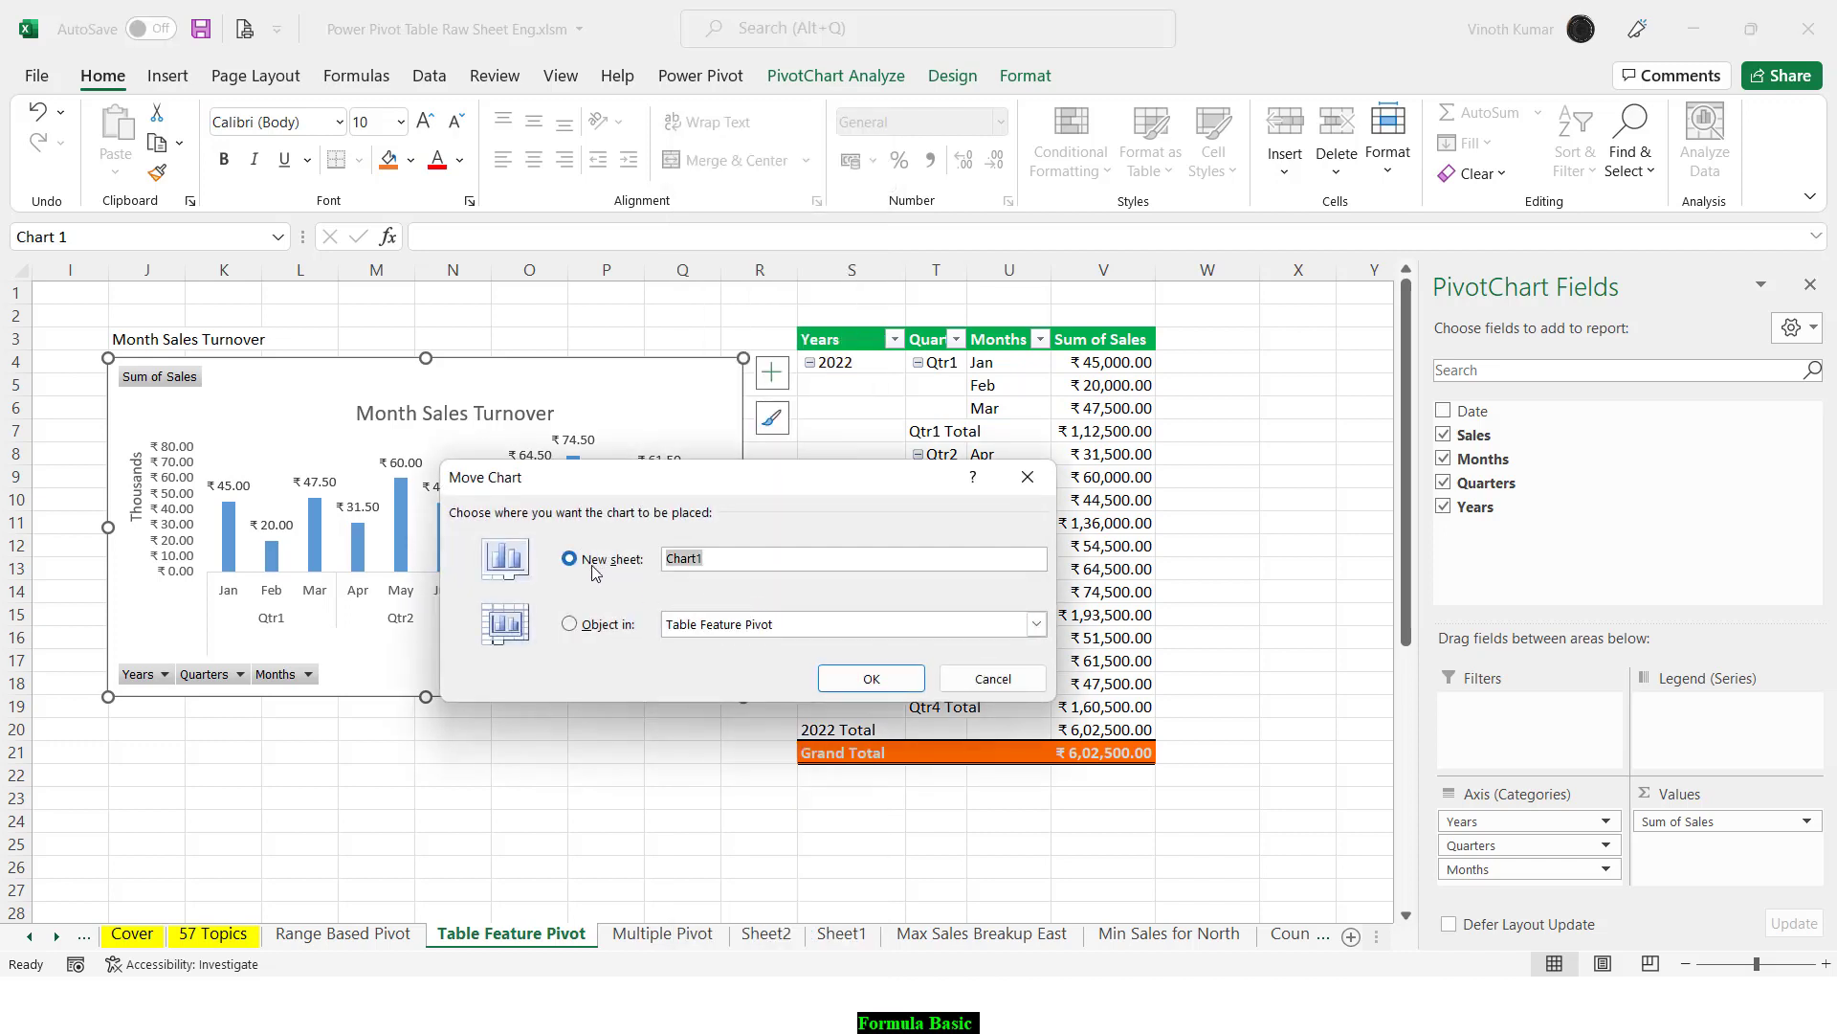
{"action": "type", "text": "MOnthly Sales Turnover"}
{"action": "key", "text": "Delete"}
{"action": "type", "text": "o"}
{"action": "key", "text": "Return"}
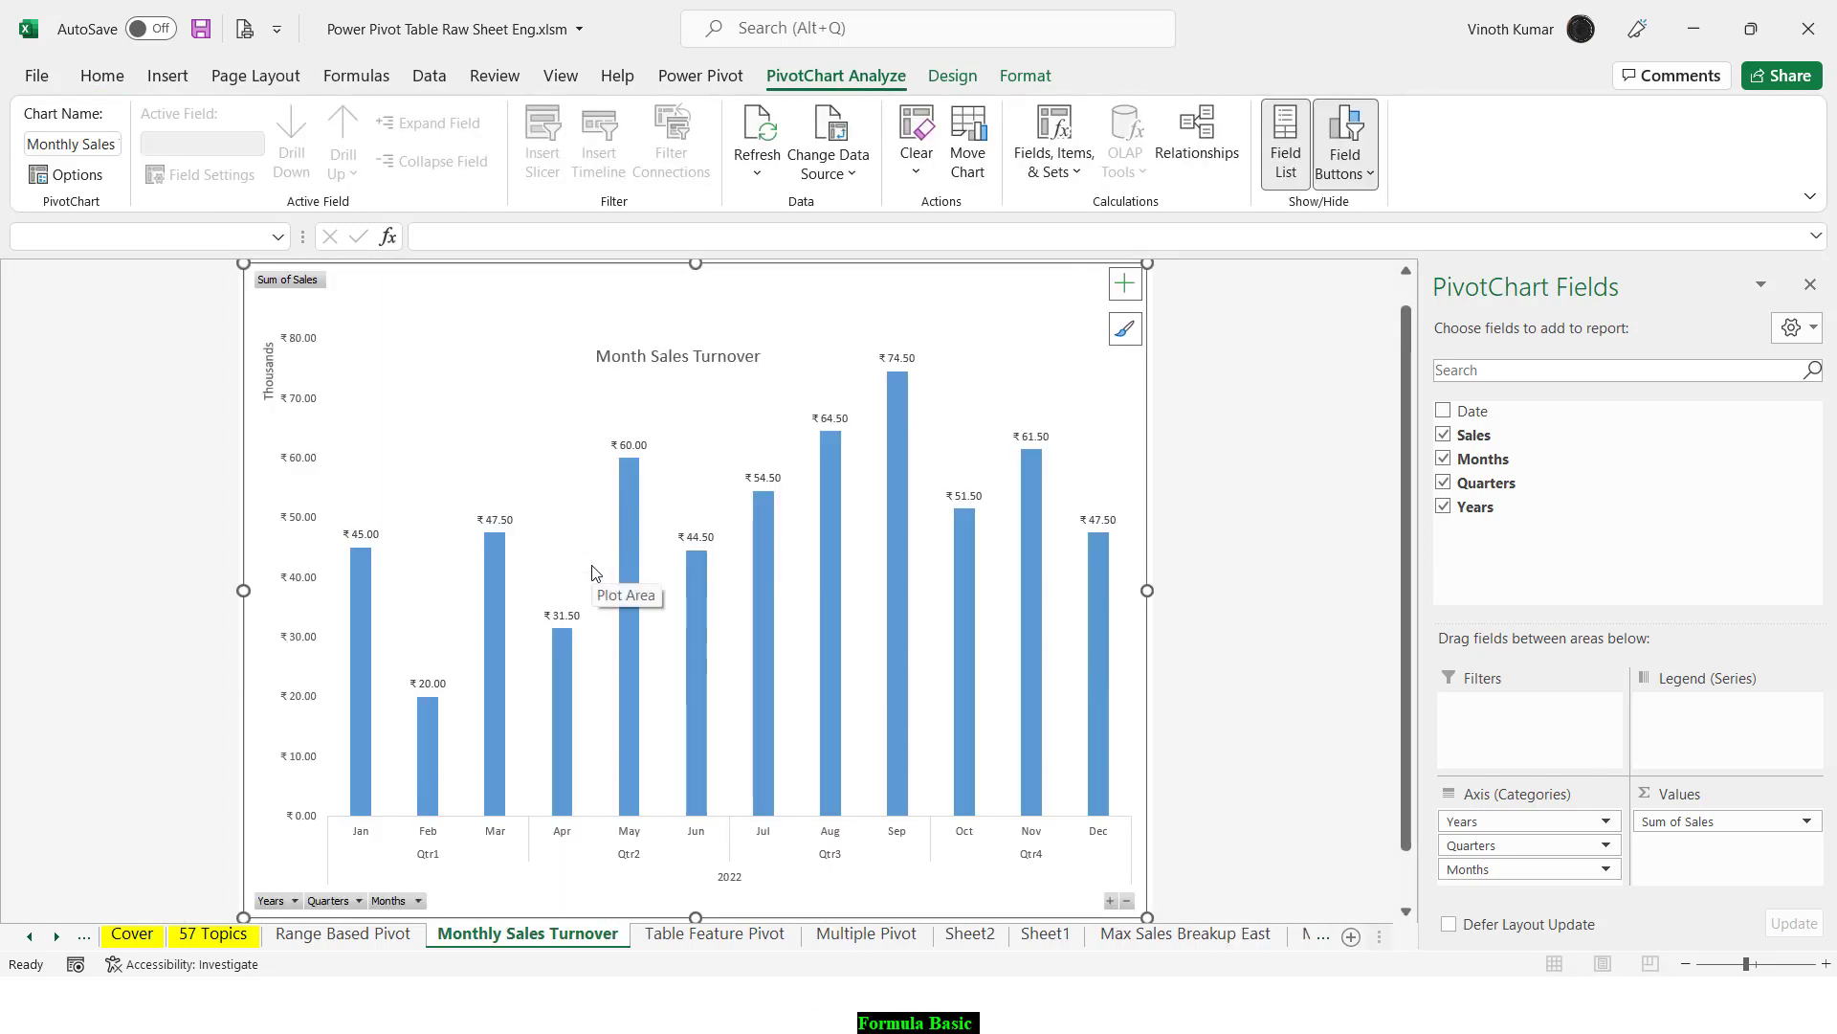
Step: Collapse the chart sheet's PivotChart to the year level and expand it back through quarters to months
{"action": "left_click", "coordinate": [1128, 900]}
{"action": "left_click", "coordinate": [1128, 900]}
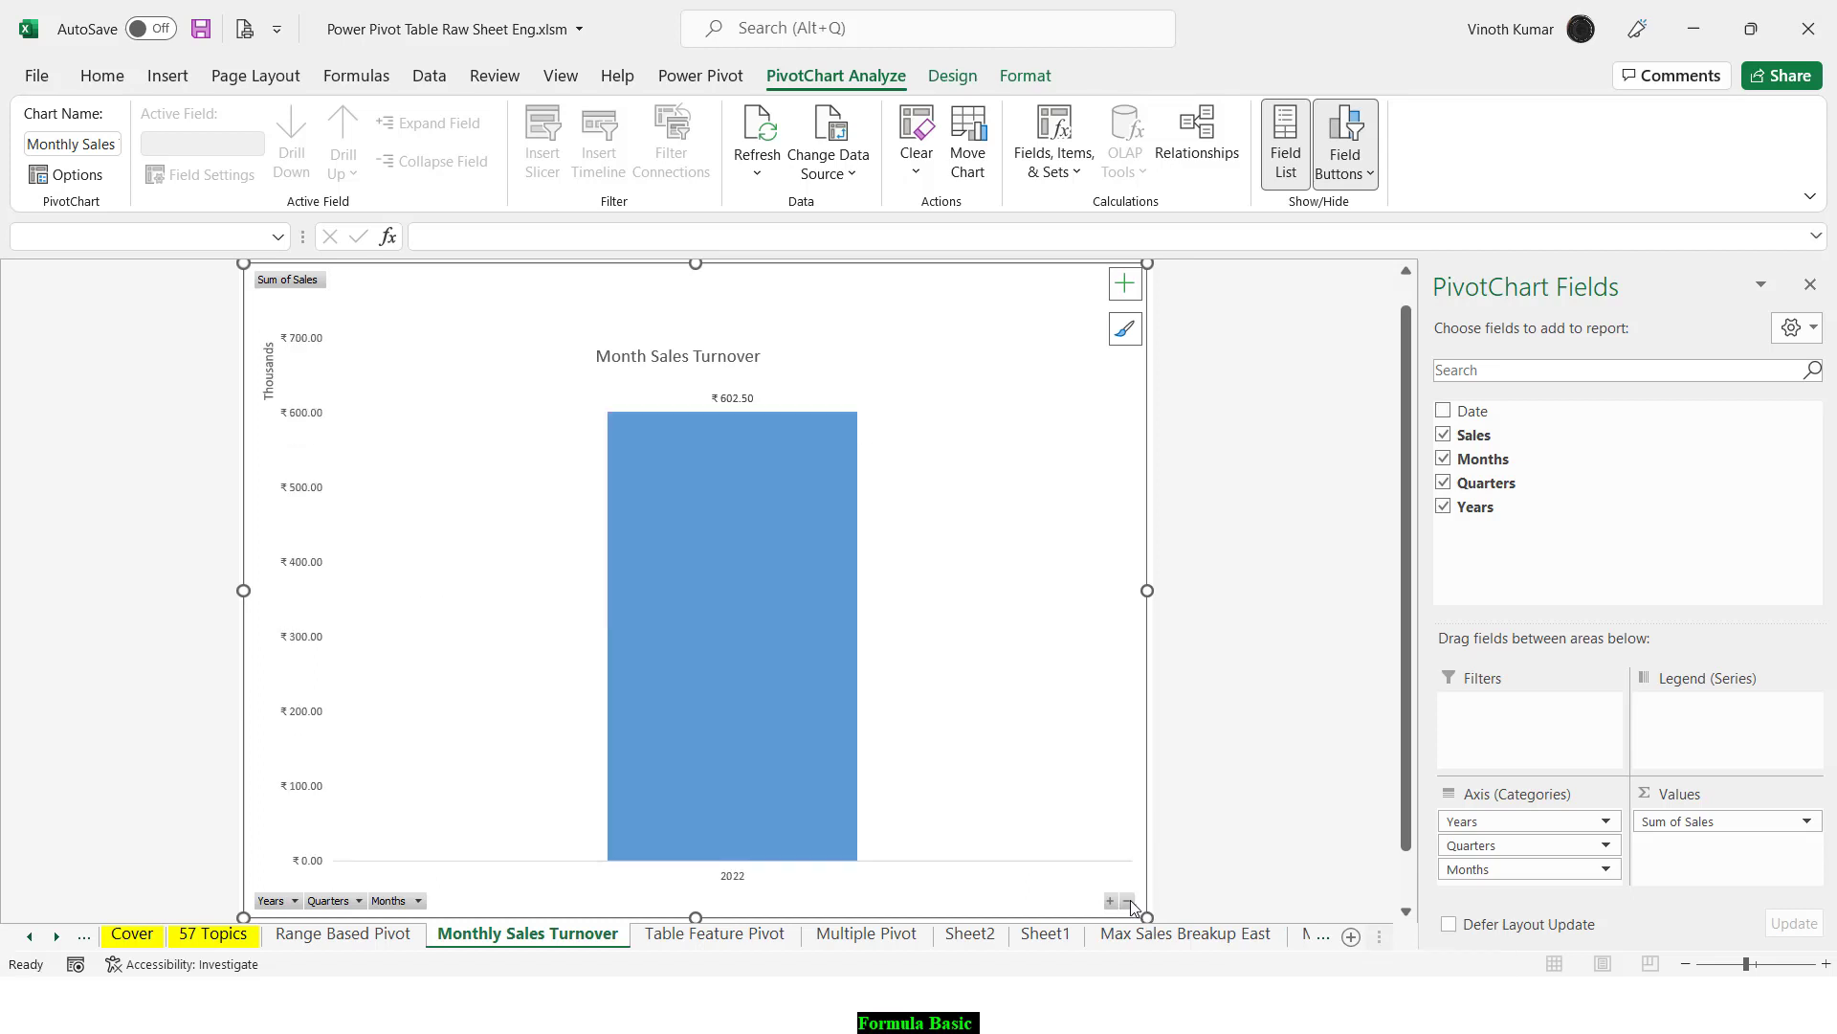
{"action": "left_click", "coordinate": [1111, 902]}
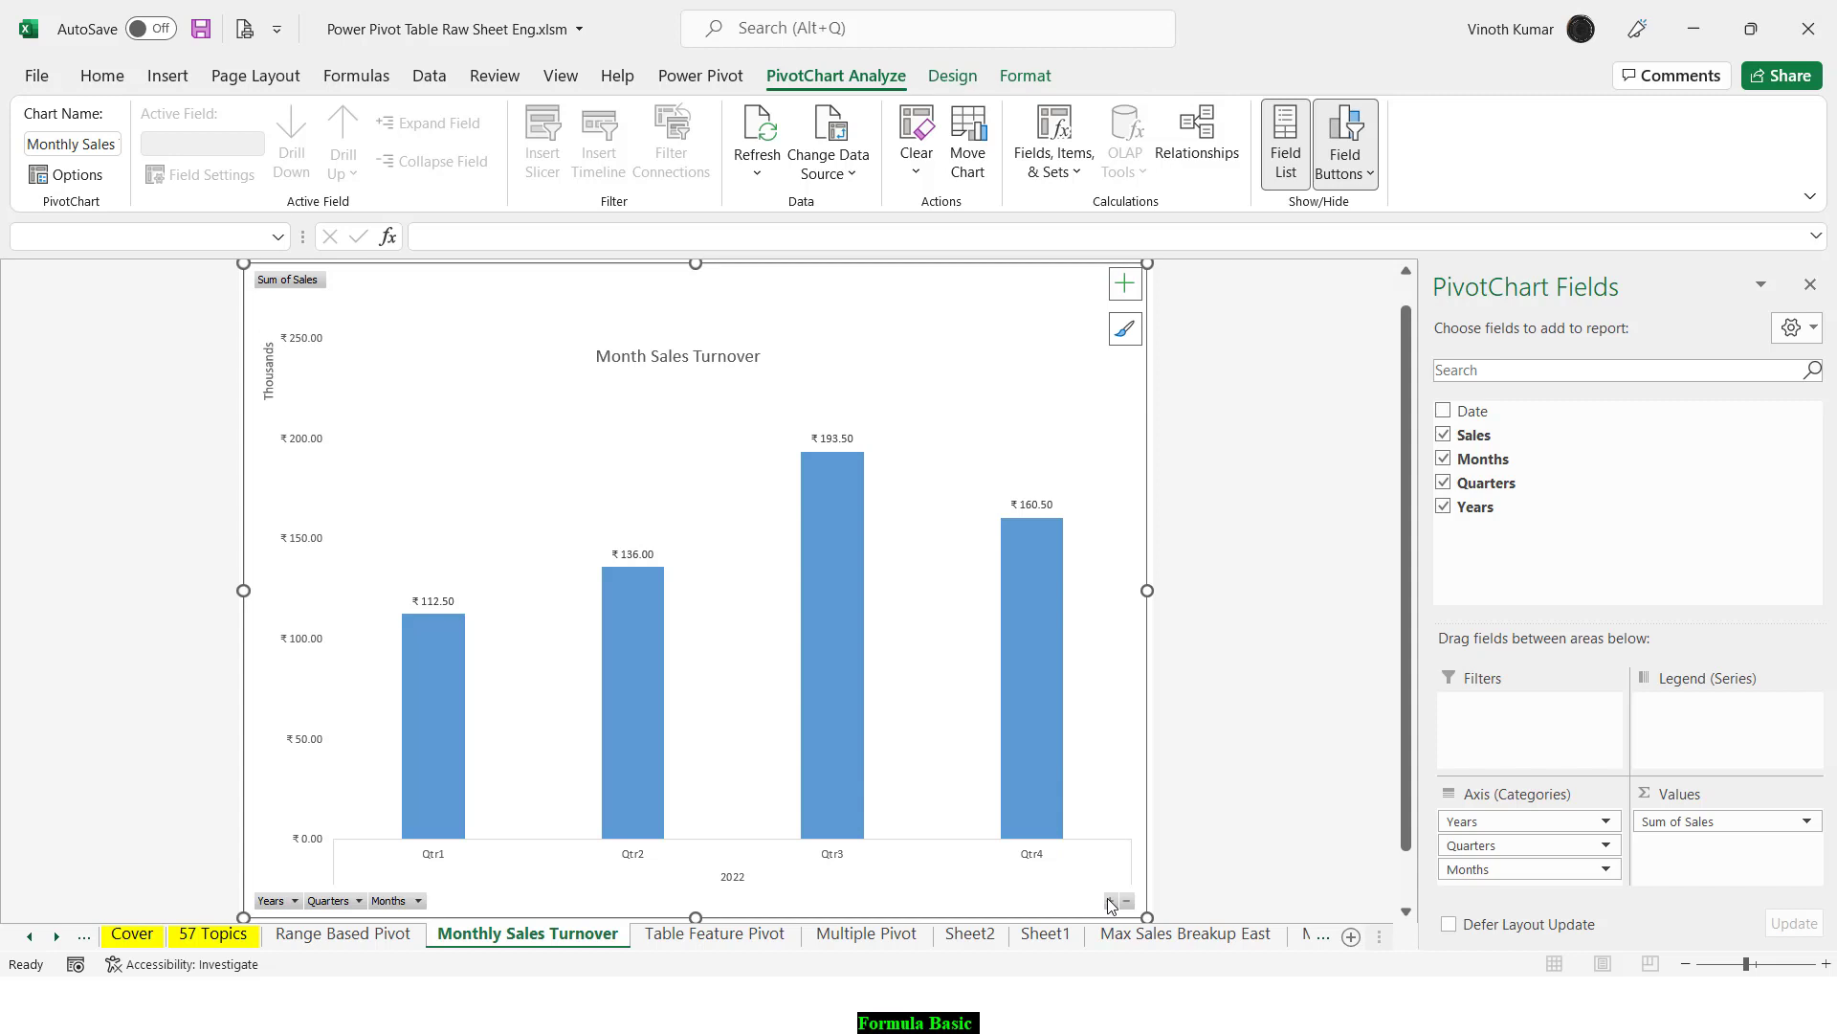
{"action": "left_click", "coordinate": [1111, 901]}
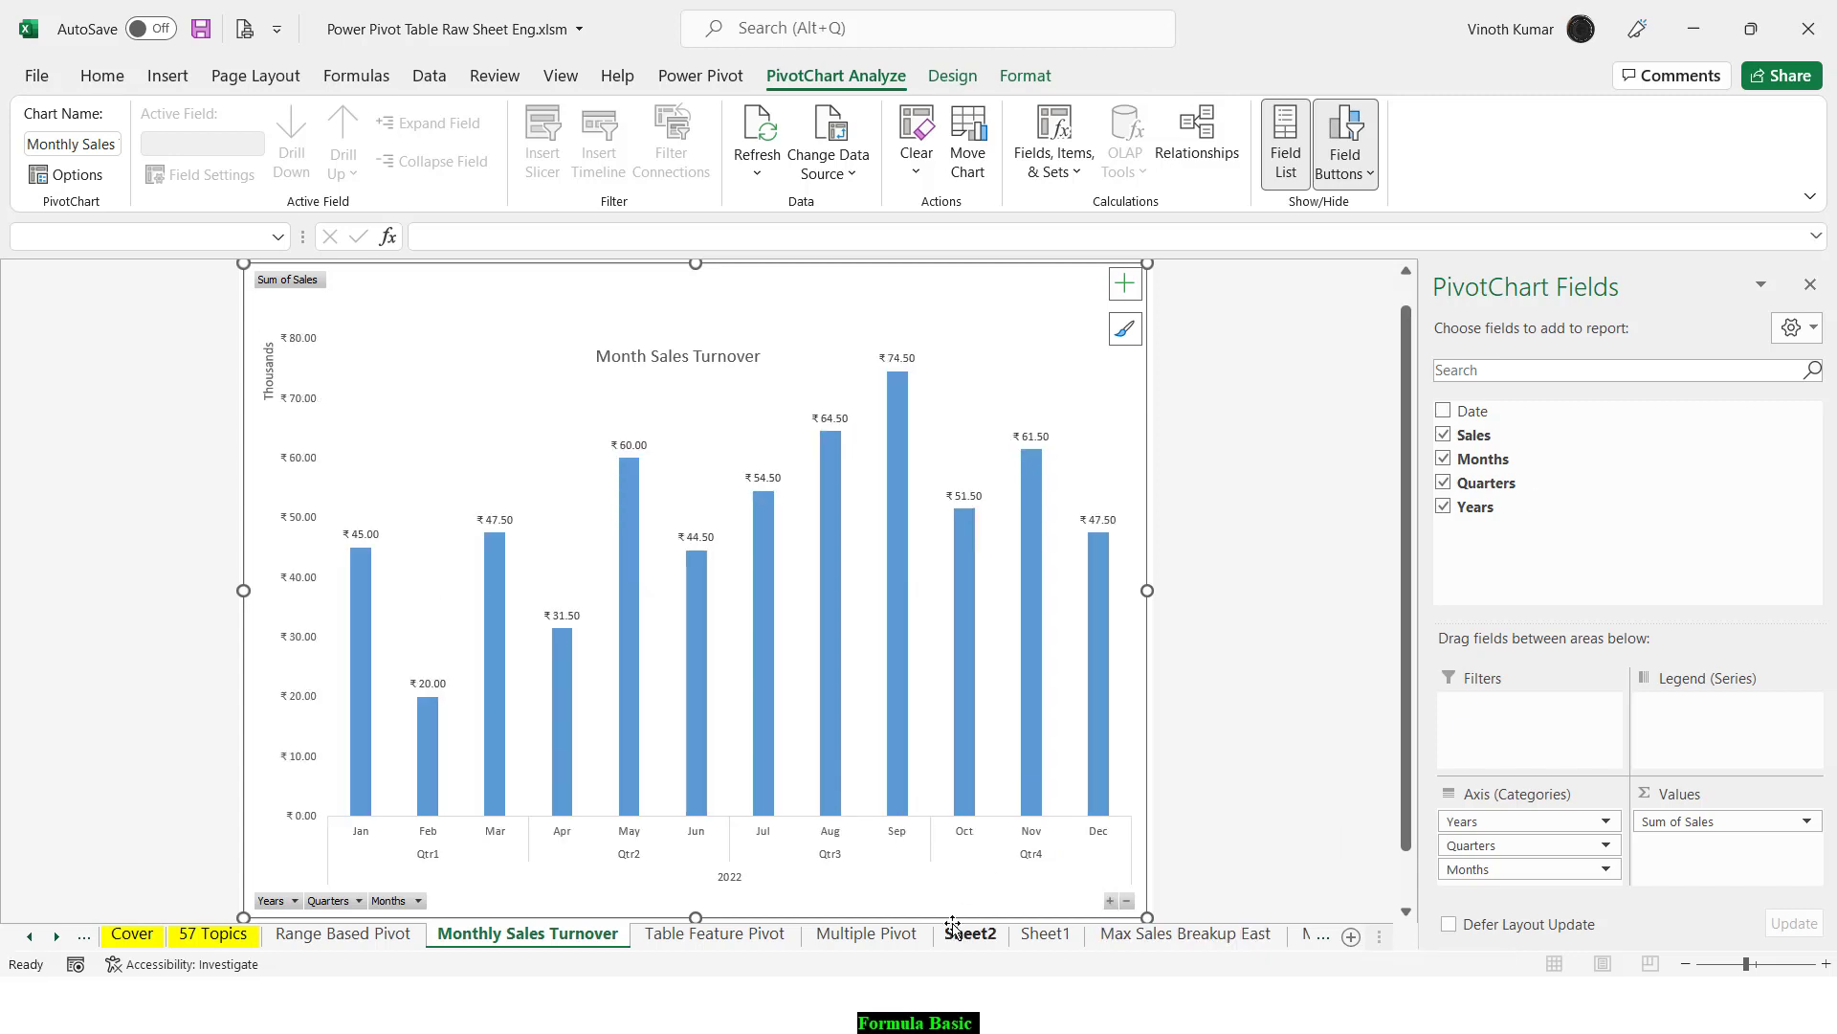
Step: Review the Introduction of Pivot Chart Anatomy & Pivot Charts topic on the 57 Topics sheet and switch to Sheet2
{"action": "left_click", "coordinate": [214, 934]}
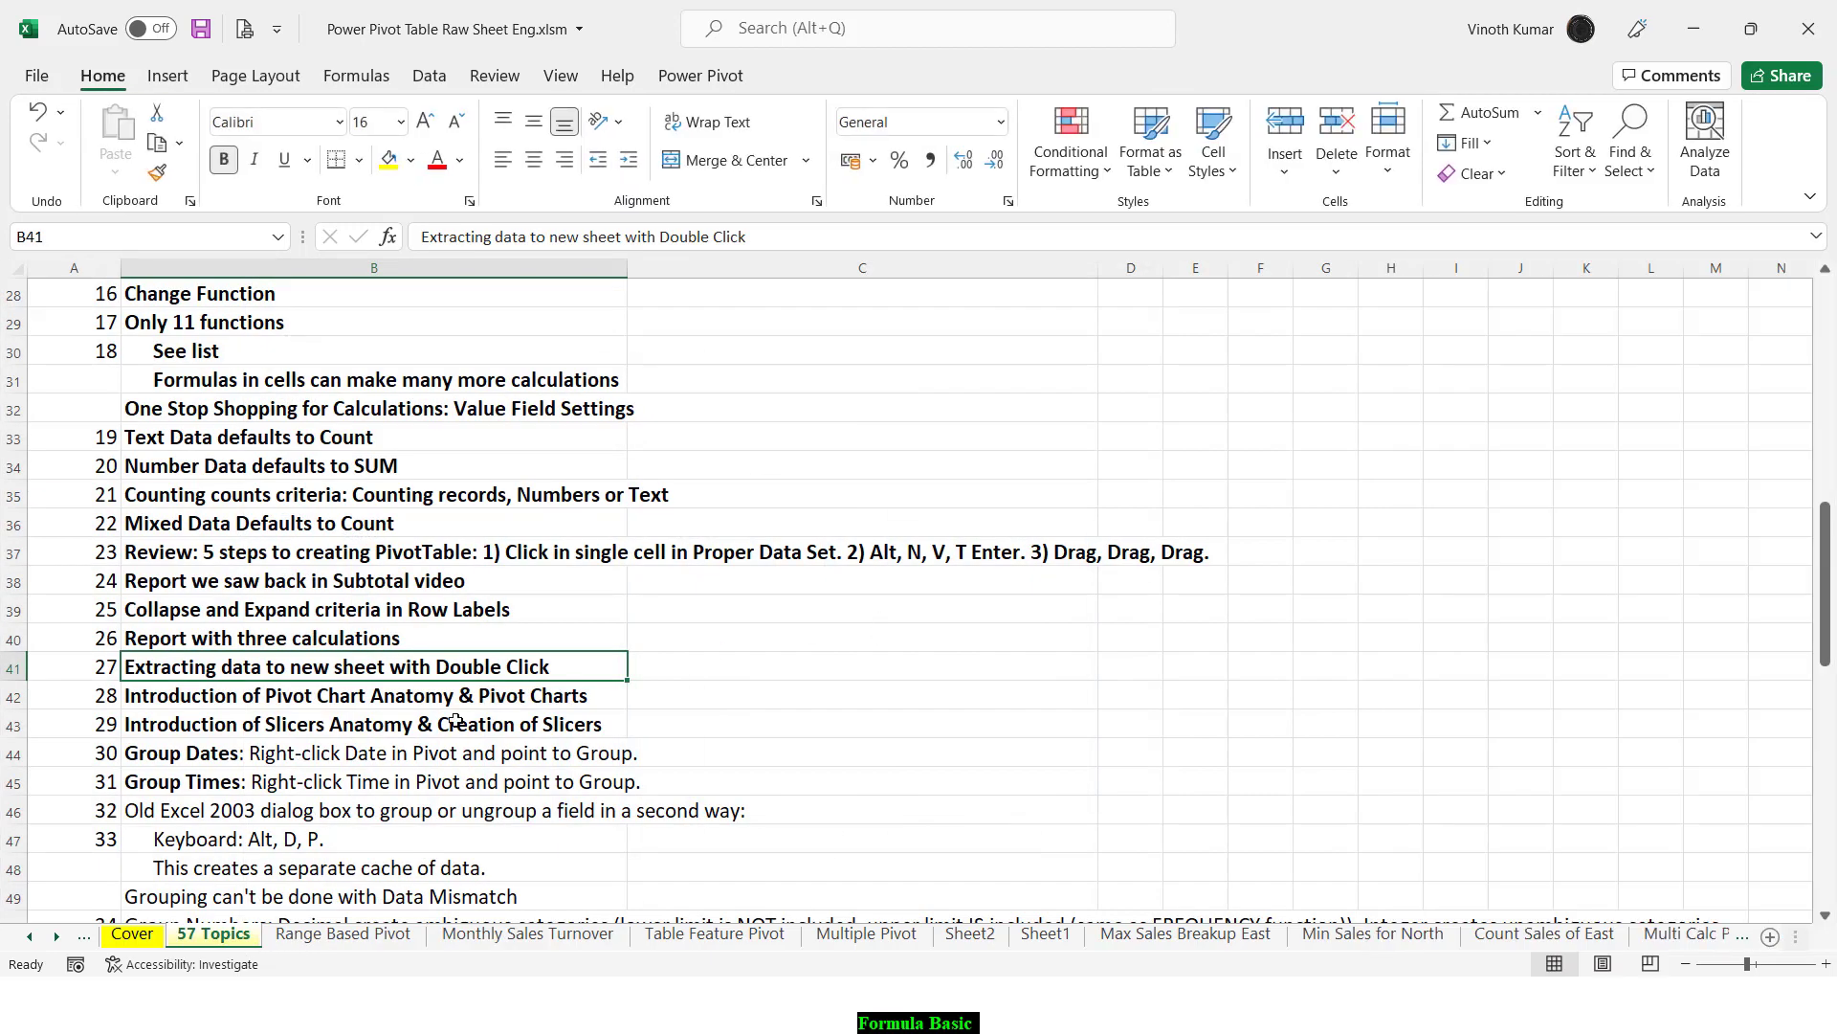
{"action": "left_click", "coordinate": [426, 706]}
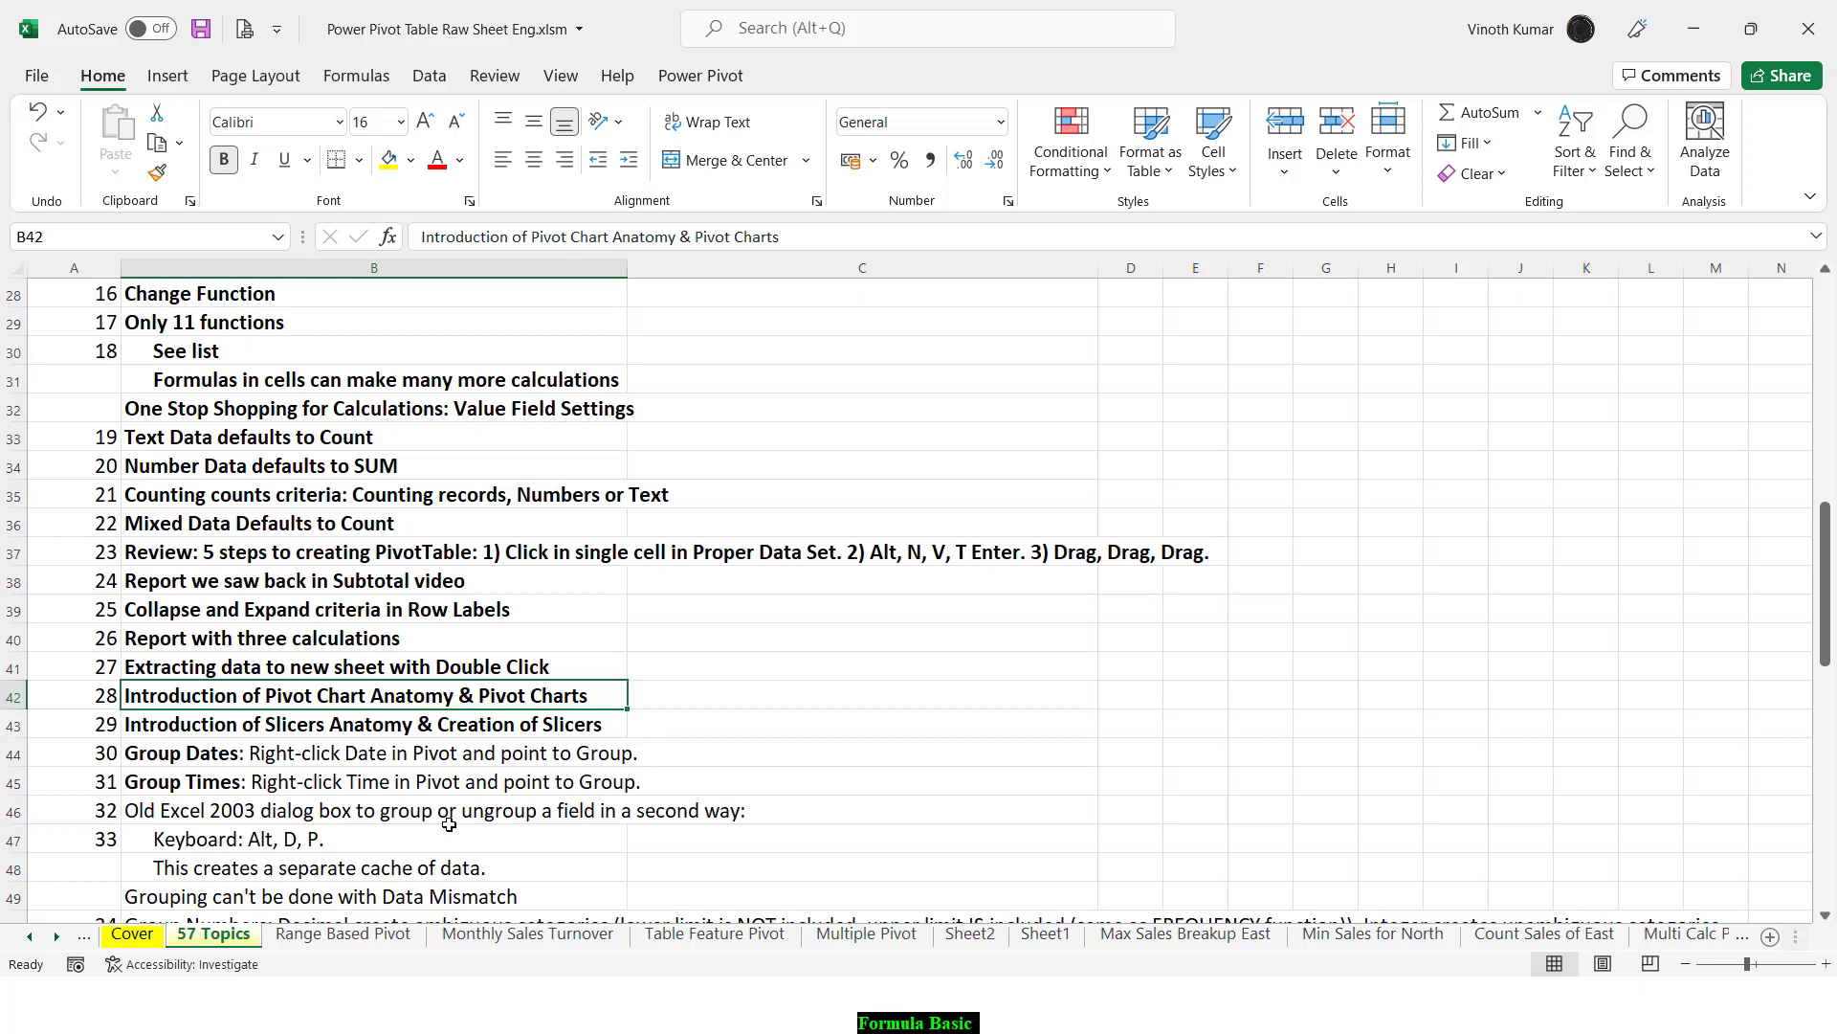
{"action": "left_click", "coordinate": [974, 937]}
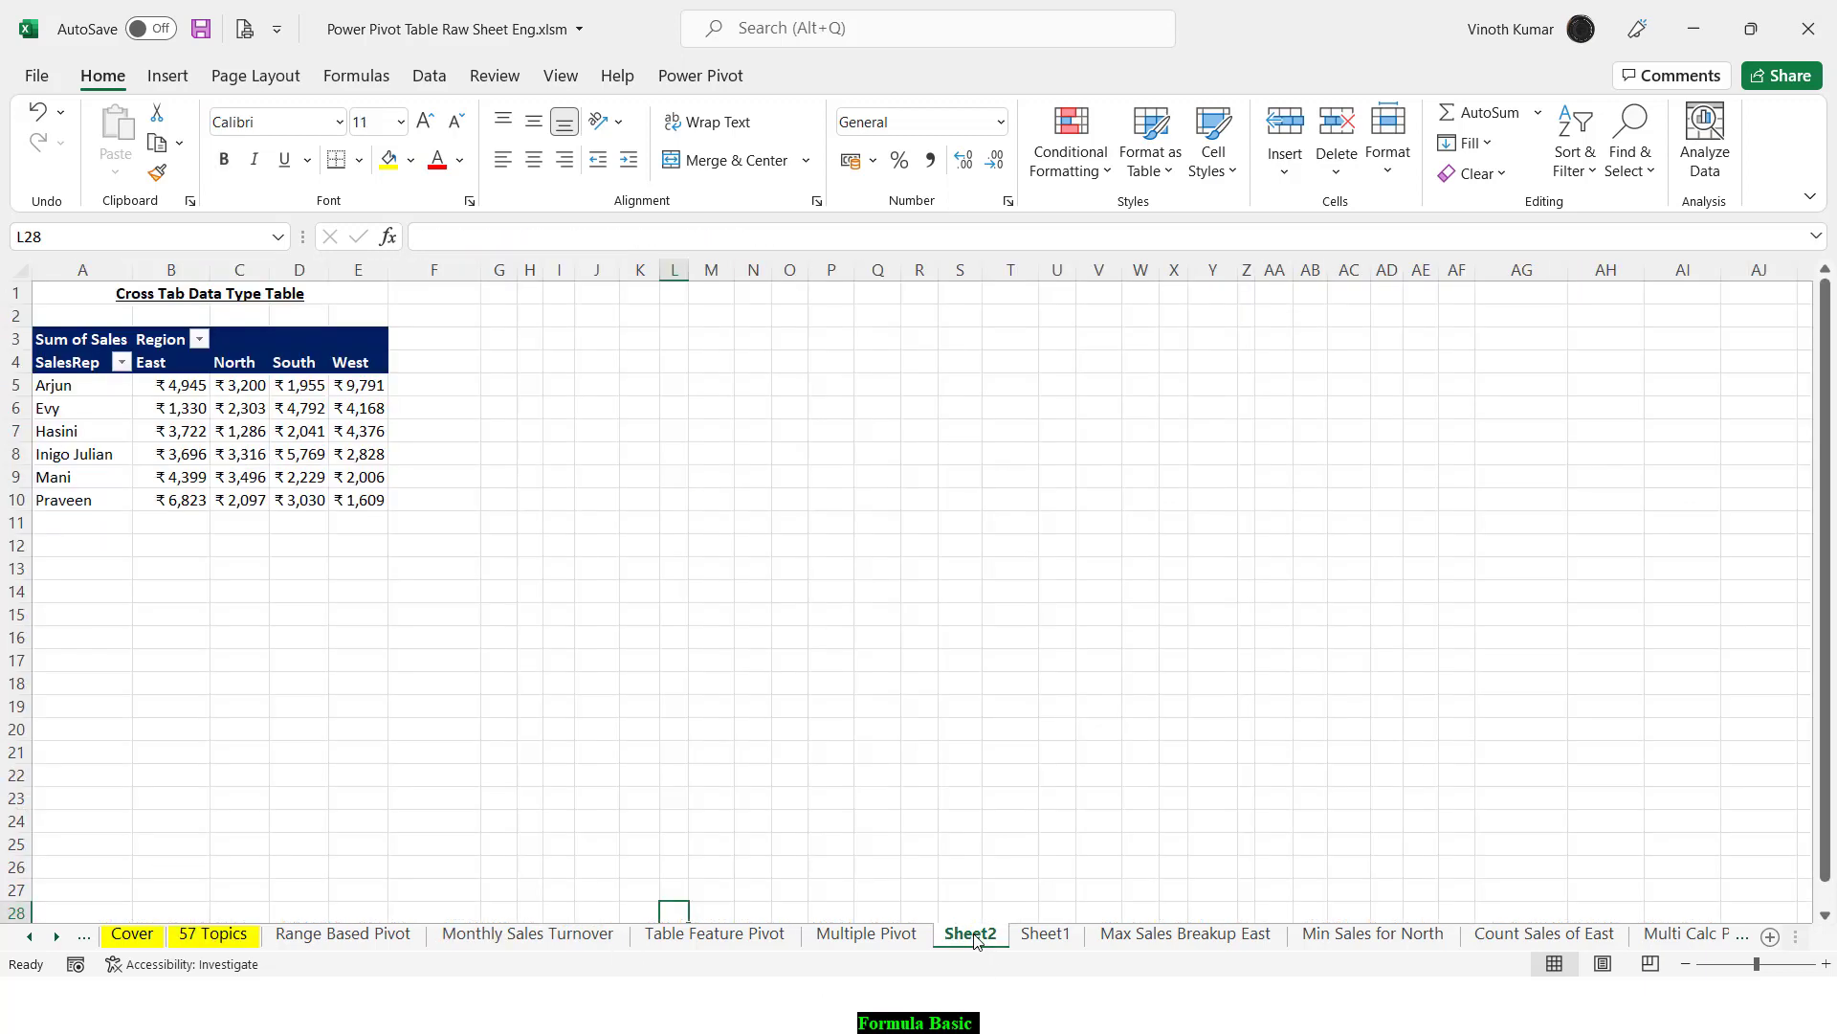
Step: Move the Month Sales Turnover PivotChart from its chart sheet to the Table Feature Pivot sheet as an embedded object
{"action": "left_click", "coordinate": [1063, 947]}
{"action": "left_click", "coordinate": [718, 946]}
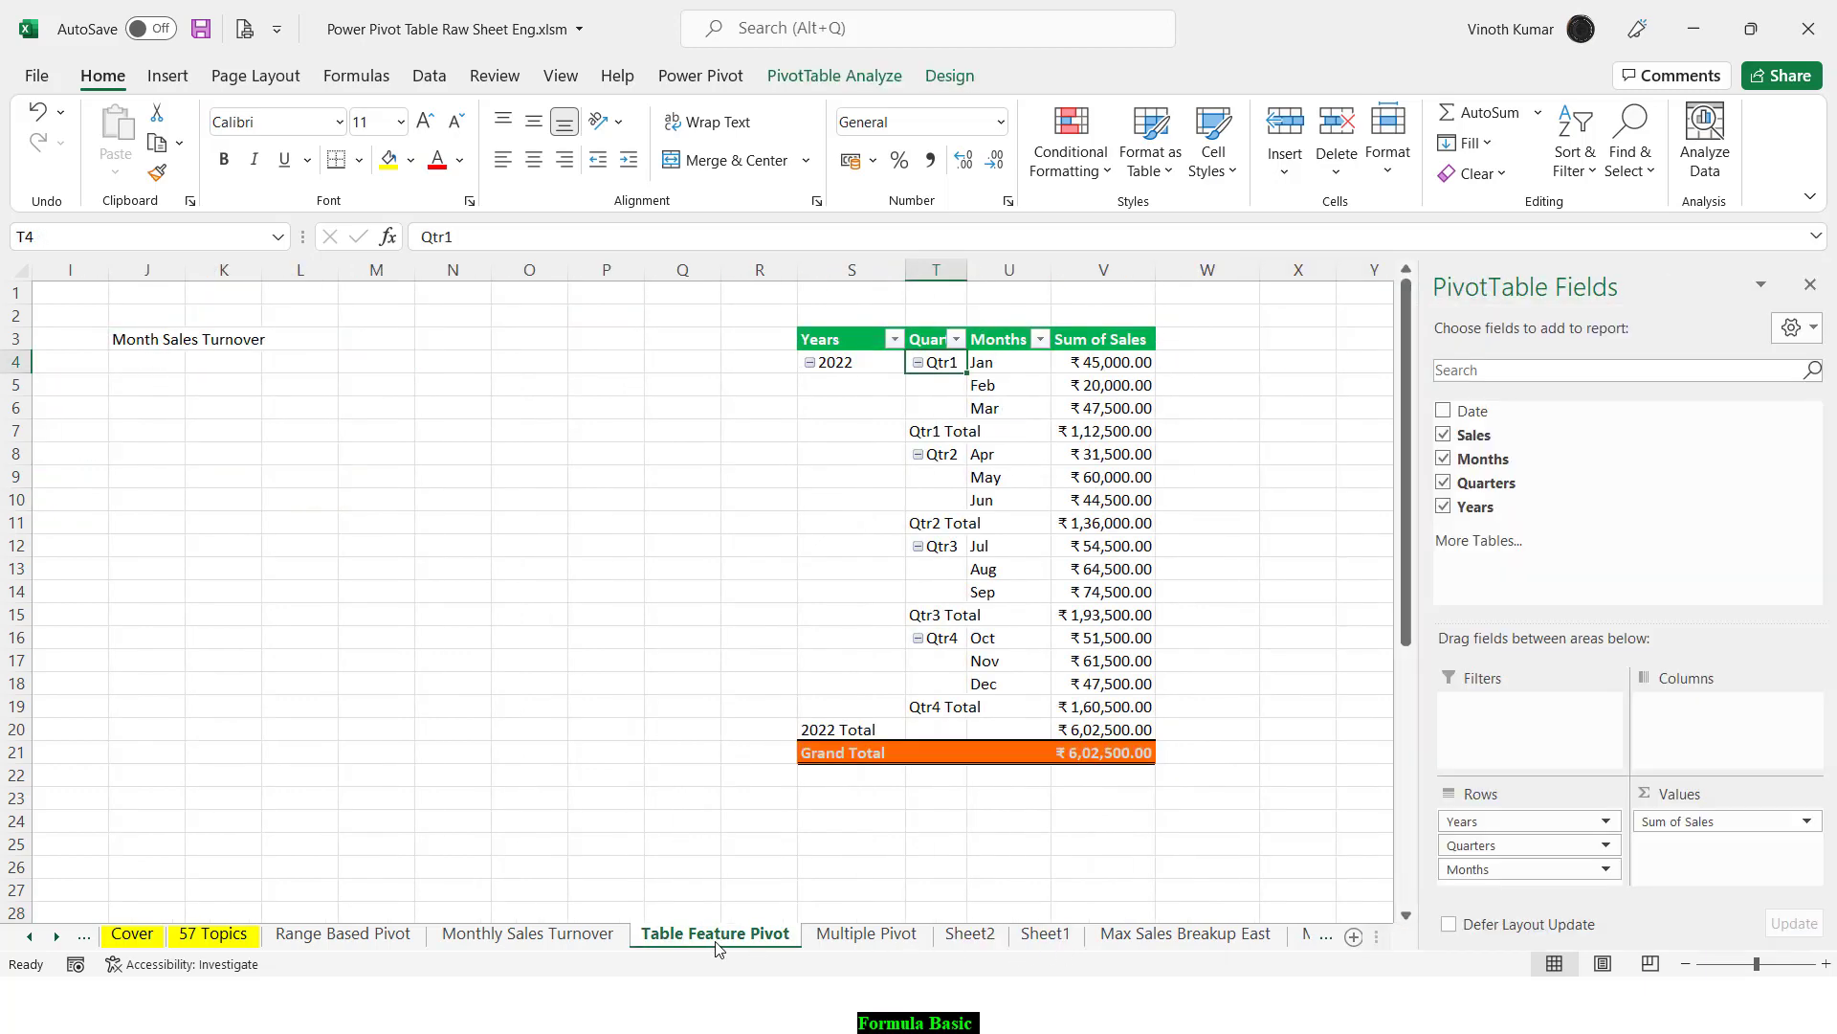
{"action": "left_click", "coordinate": [524, 936]}
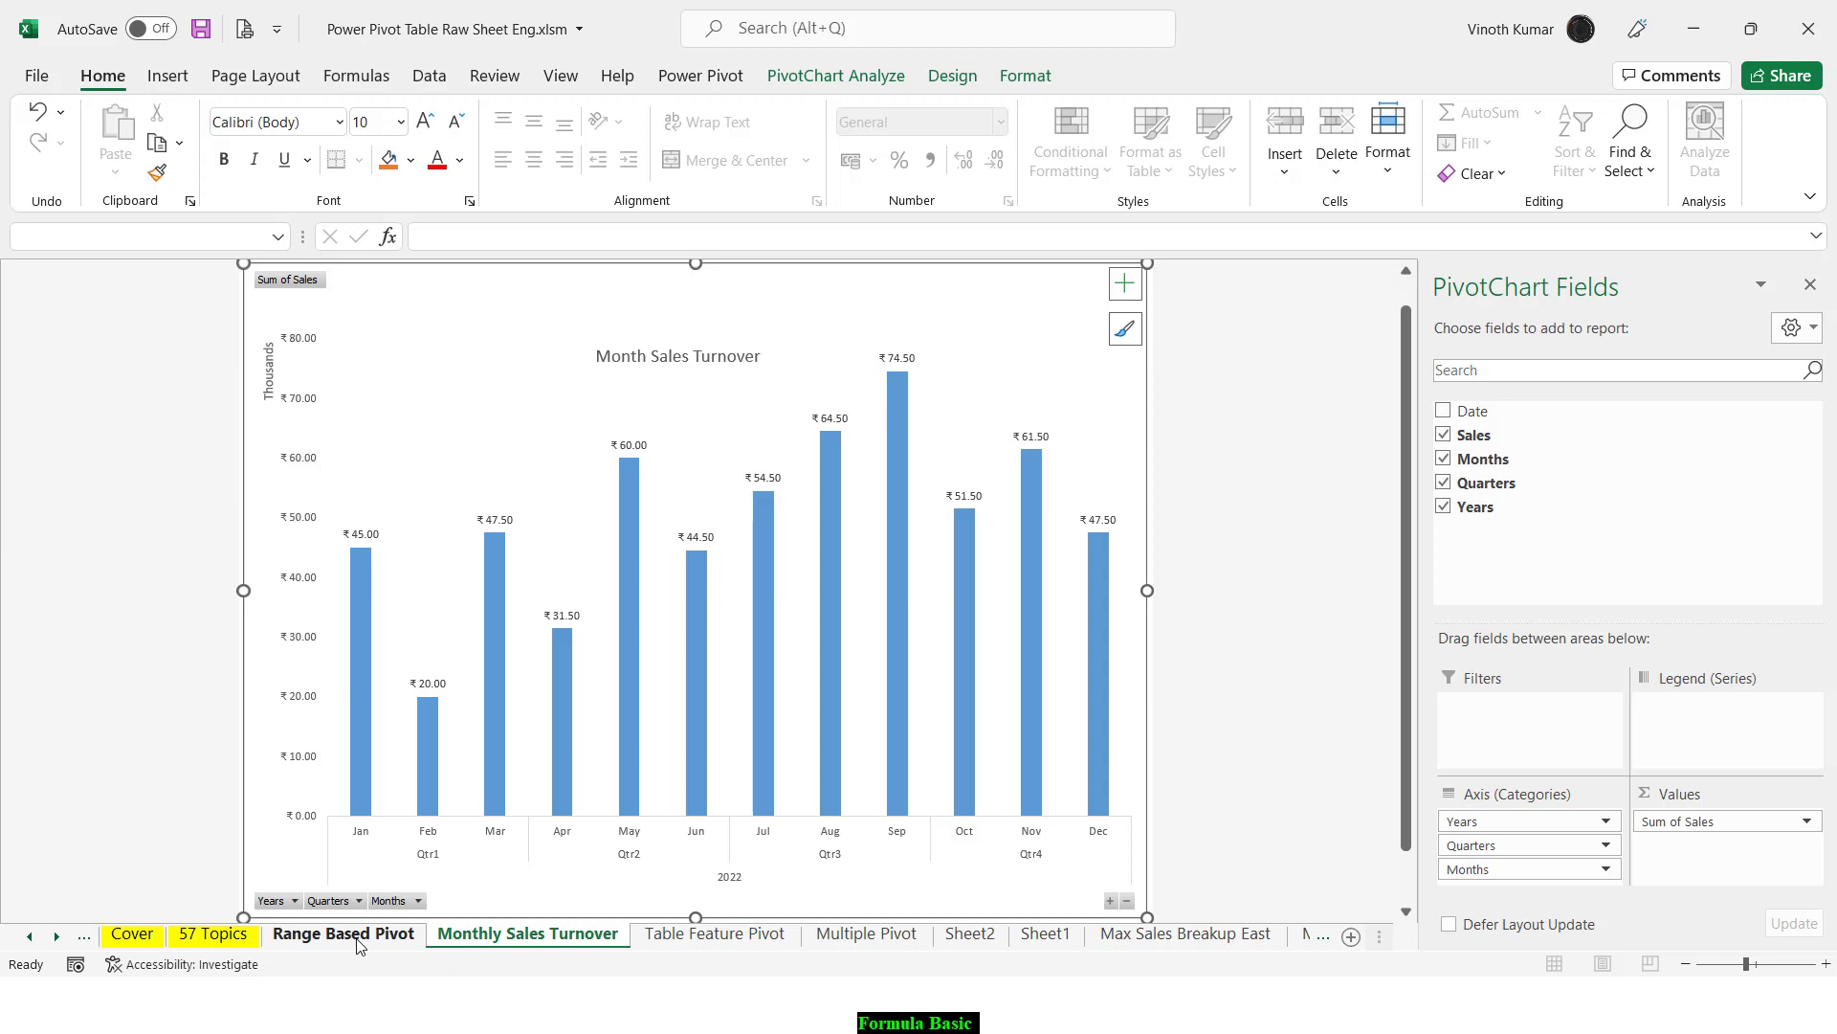
{"action": "left_click", "coordinate": [711, 938]}
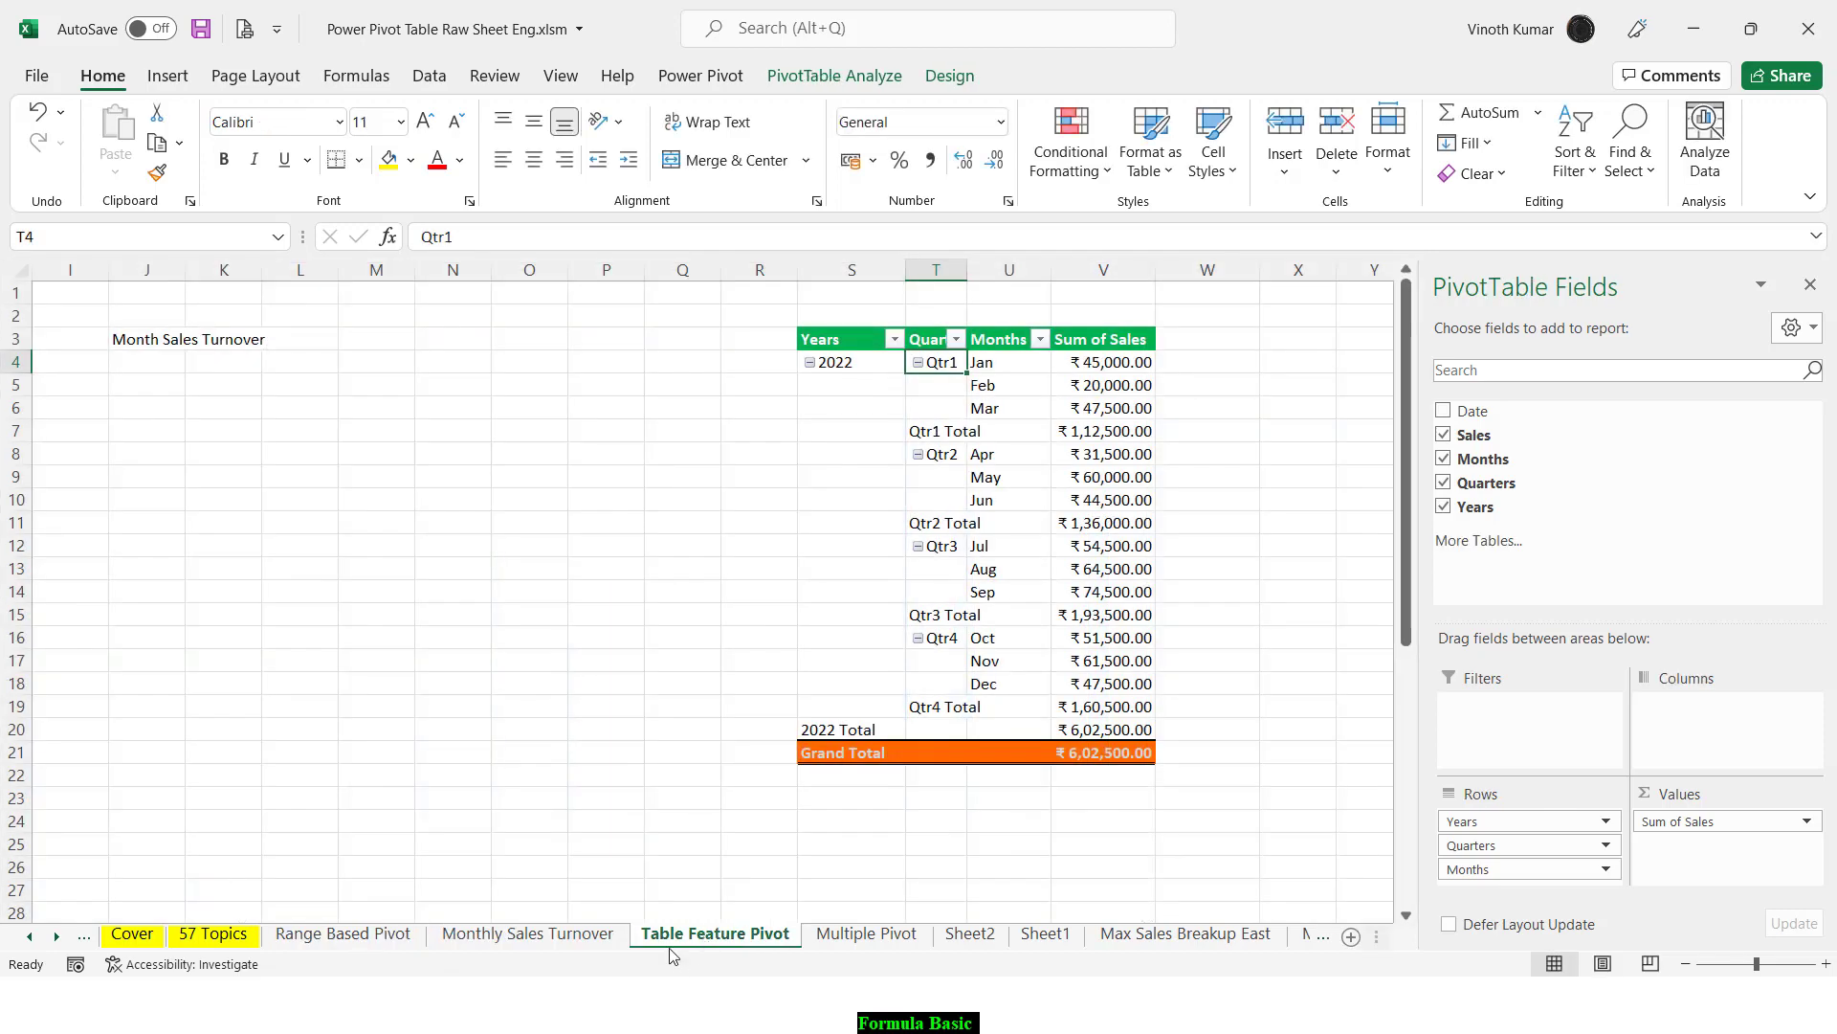
{"action": "left_click", "coordinate": [555, 936]}
{"action": "right_click", "coordinate": [1049, 317]}
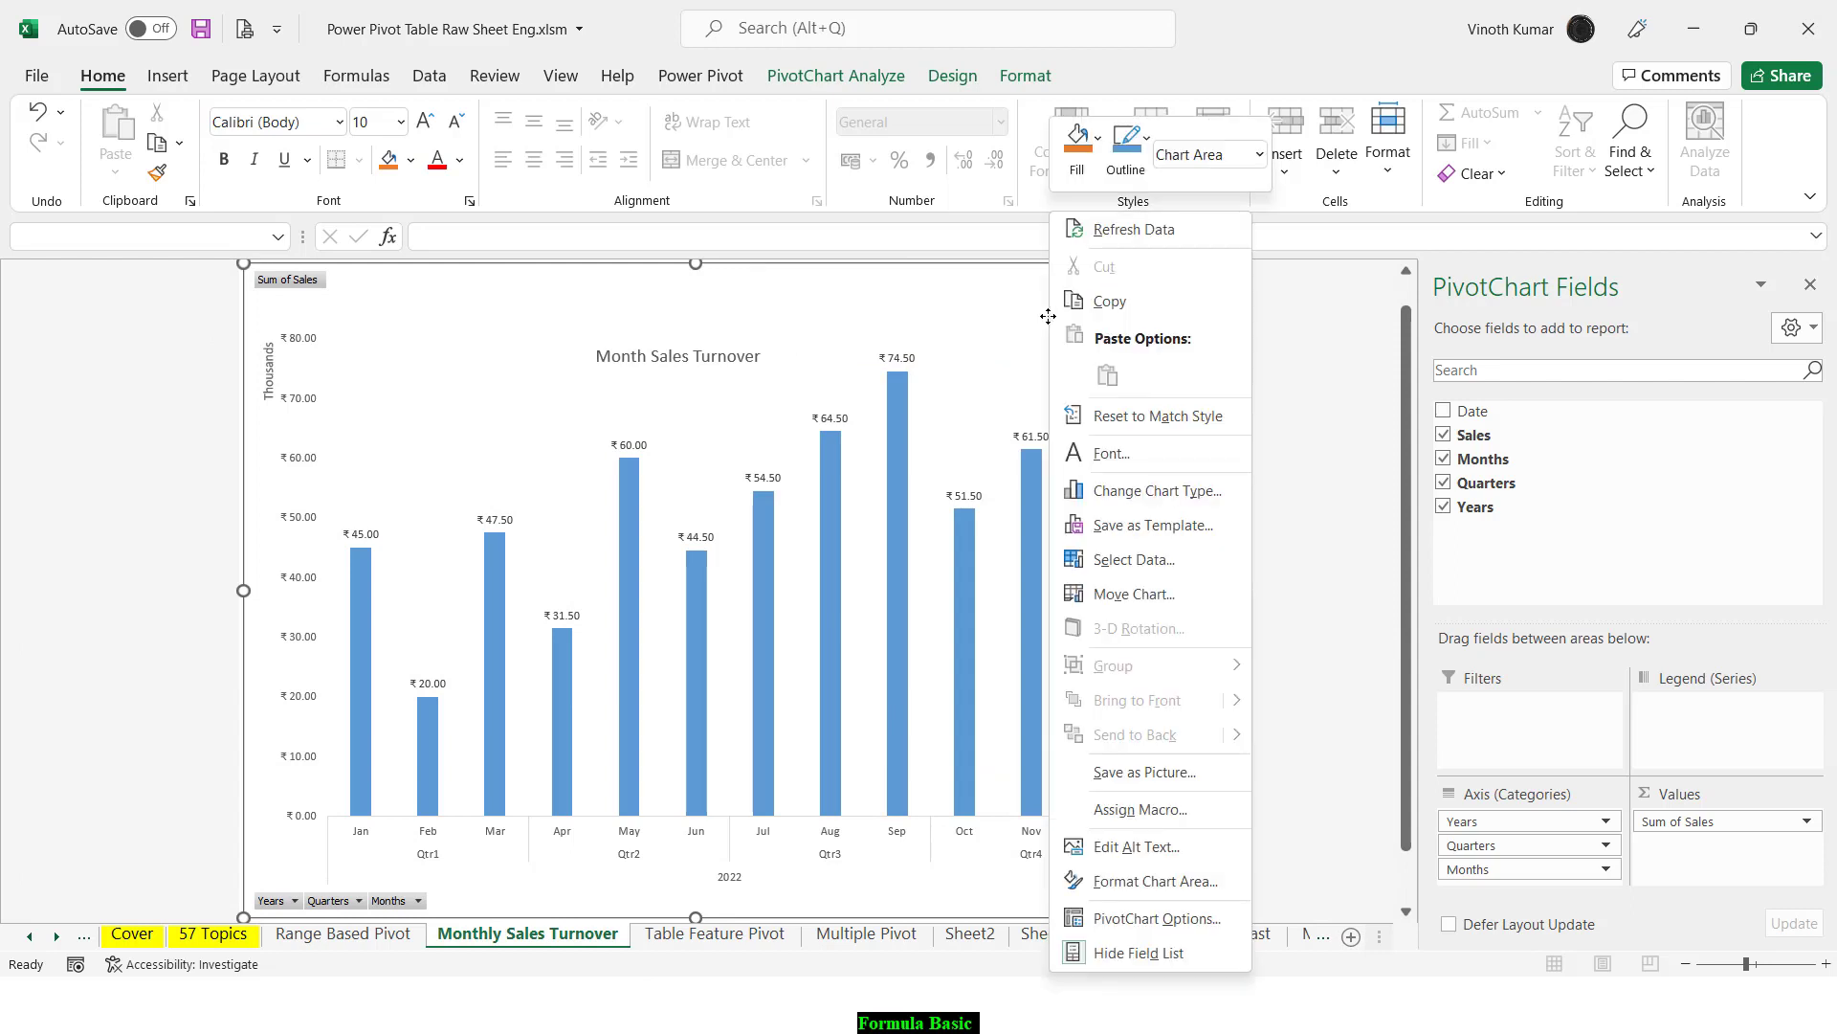
{"action": "left_click", "coordinate": [1153, 593]}
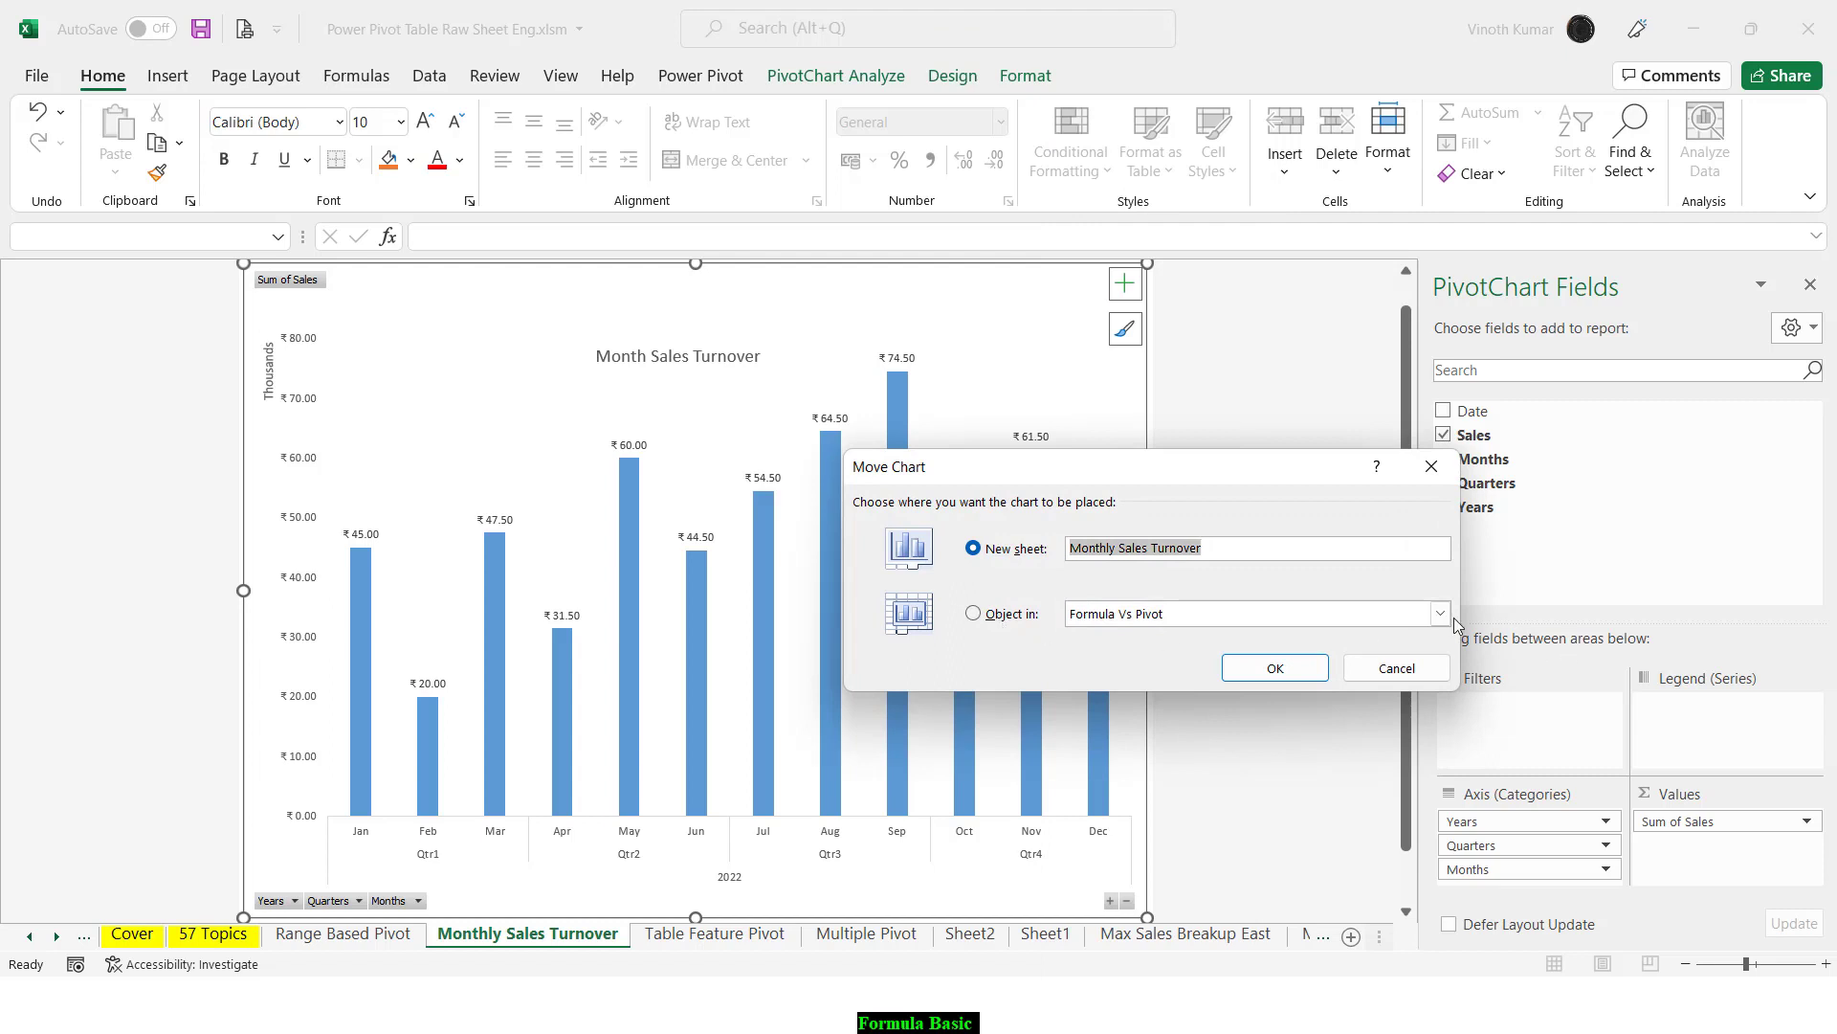
{"action": "left_click", "coordinate": [1443, 615]}
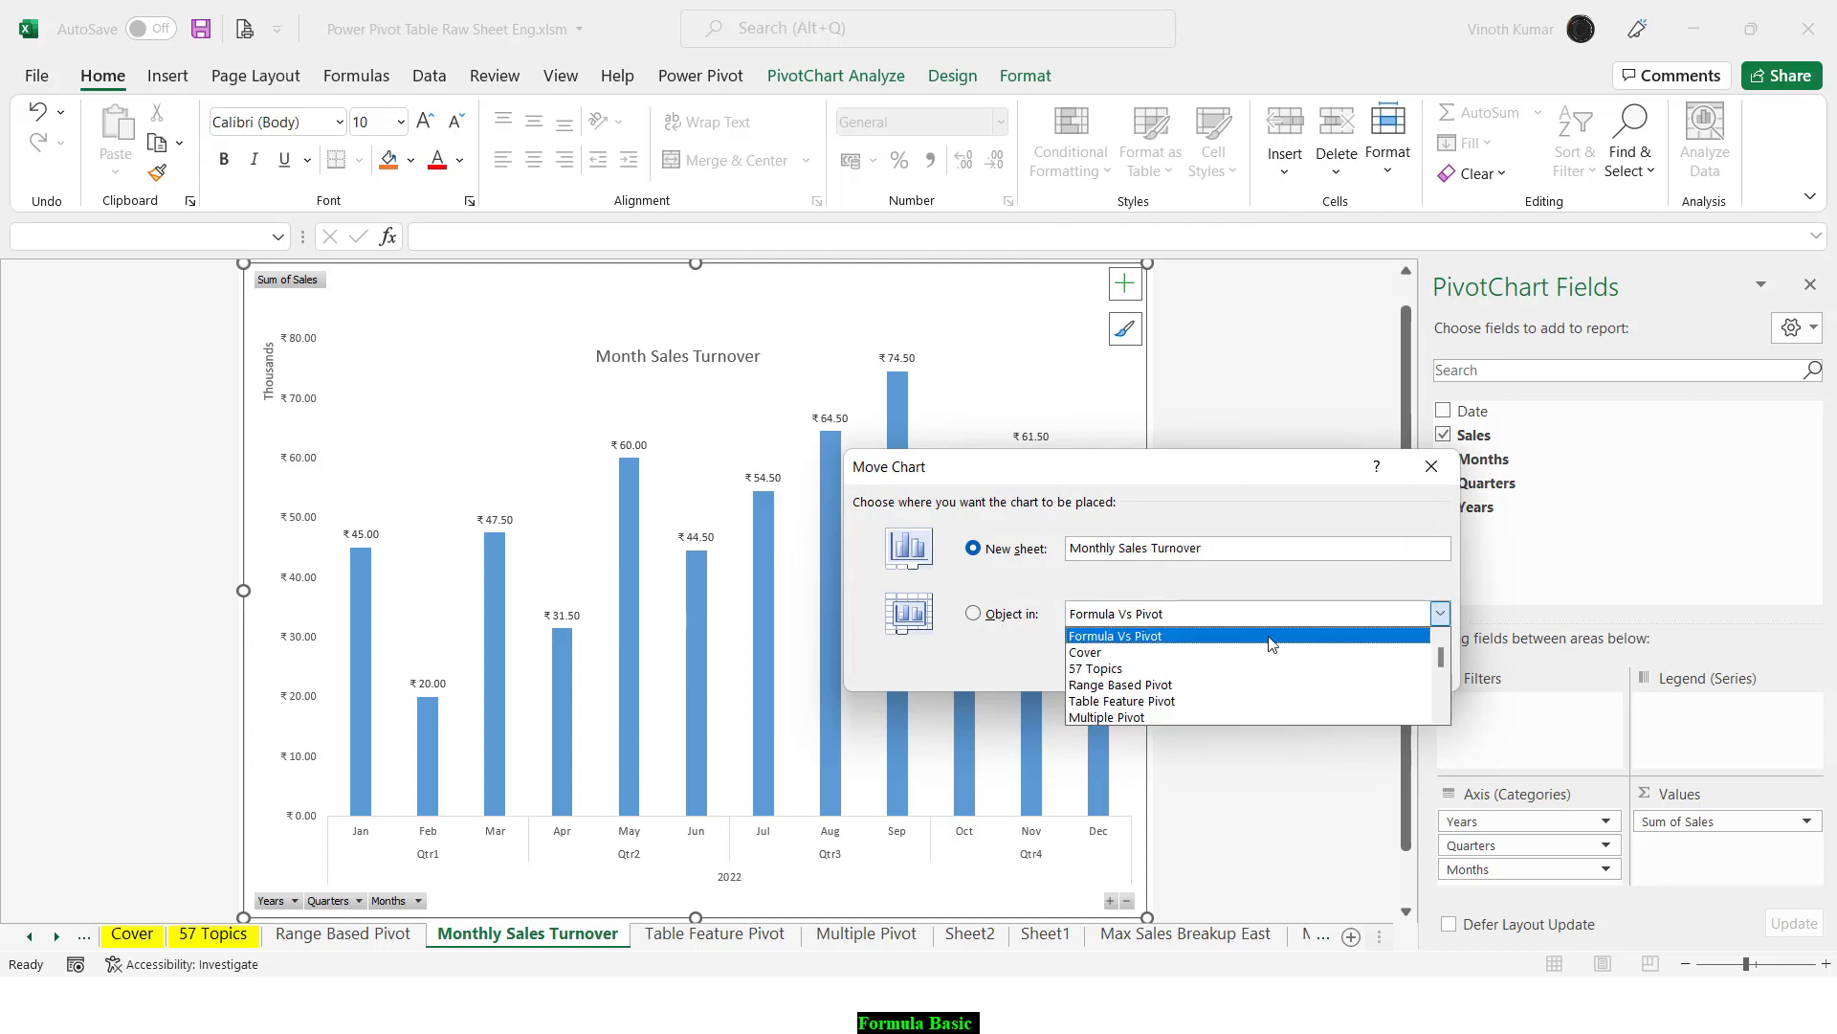
{"action": "left_click", "coordinate": [1176, 701]}
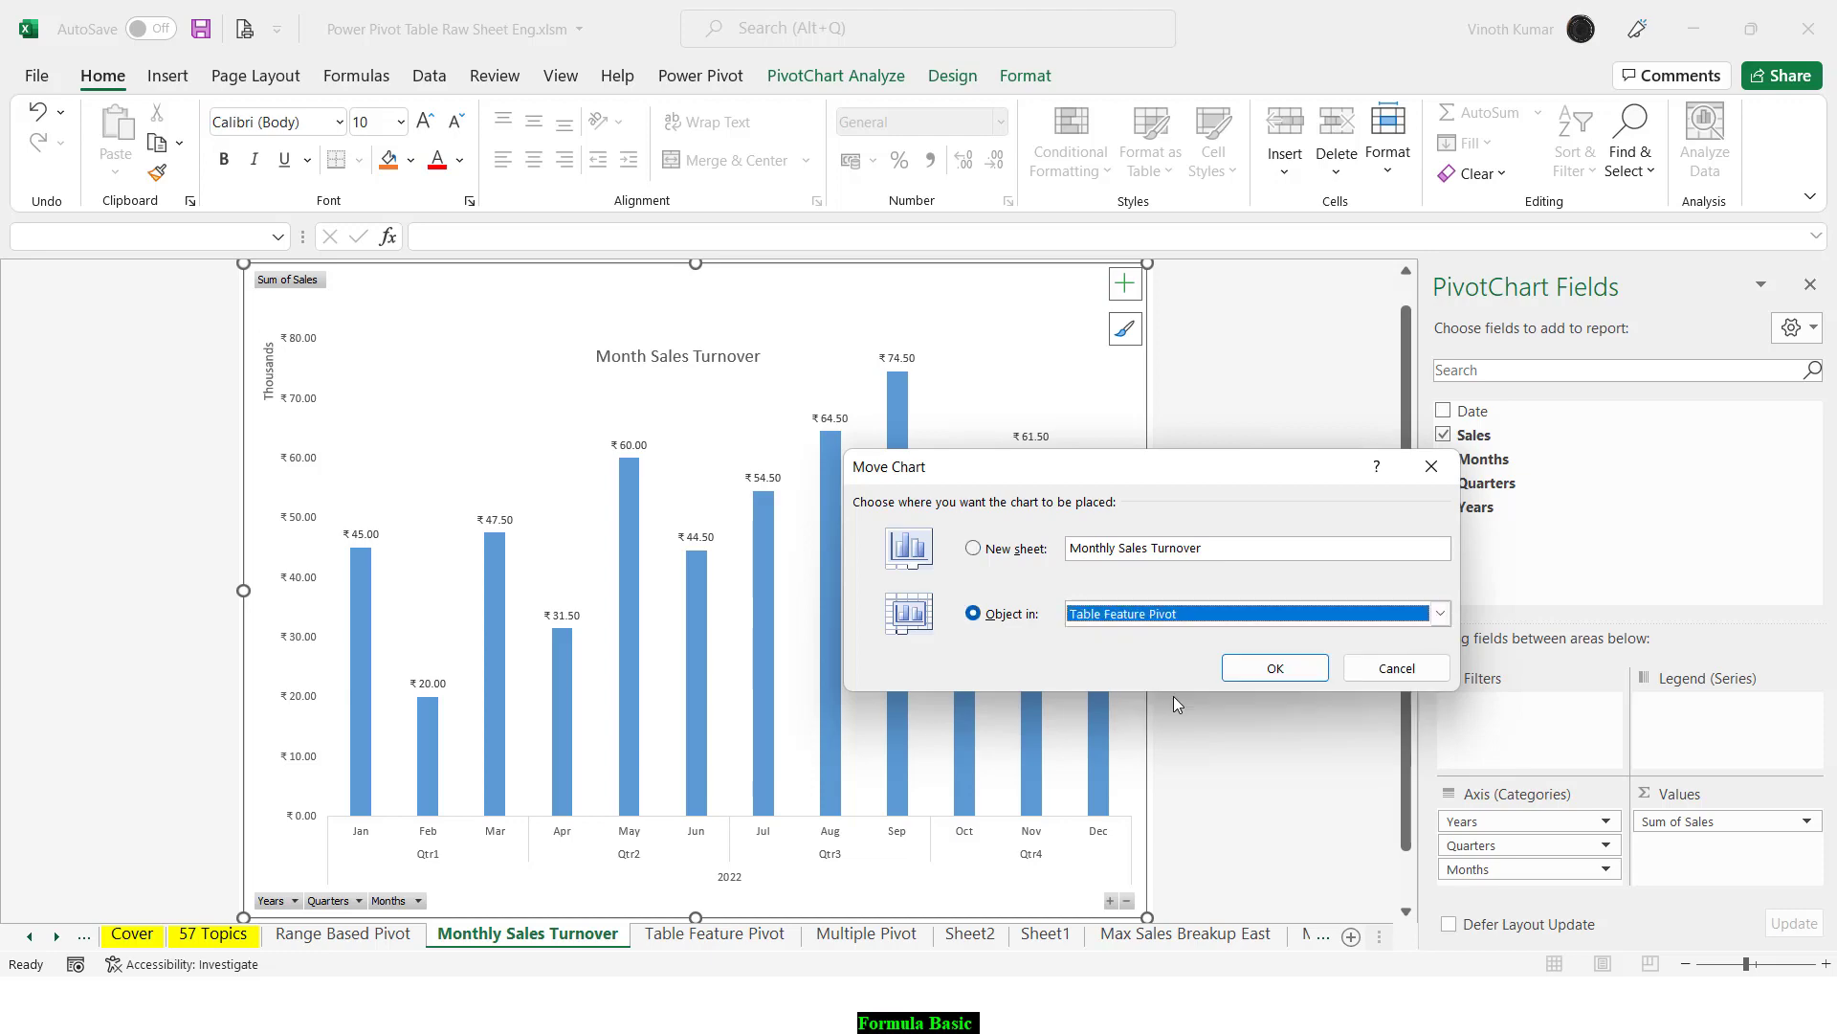
{"action": "left_click", "coordinate": [1283, 670]}
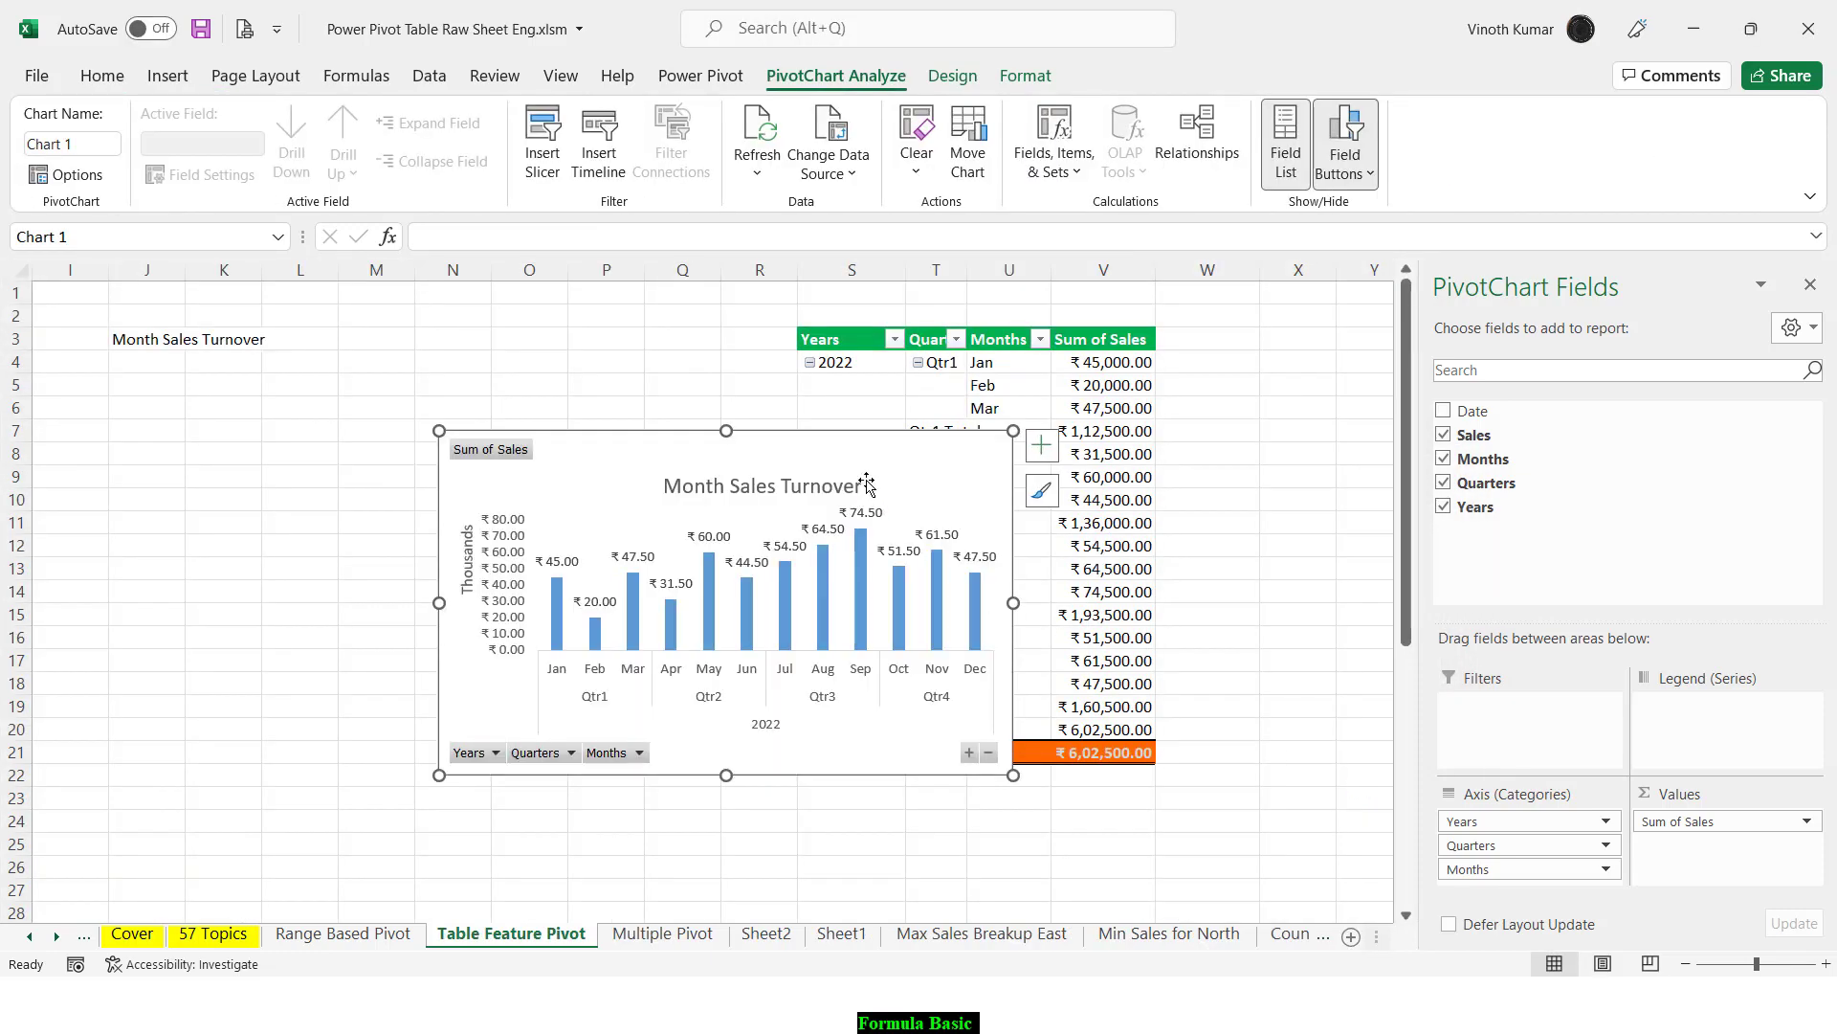
Step: Position the embedded PivotChart directly below the Month Sales Turnover heading, clear of the PivotTable
{"action": "left_click_drag", "start_coordinate": [860, 461], "coordinate": [539, 405]}
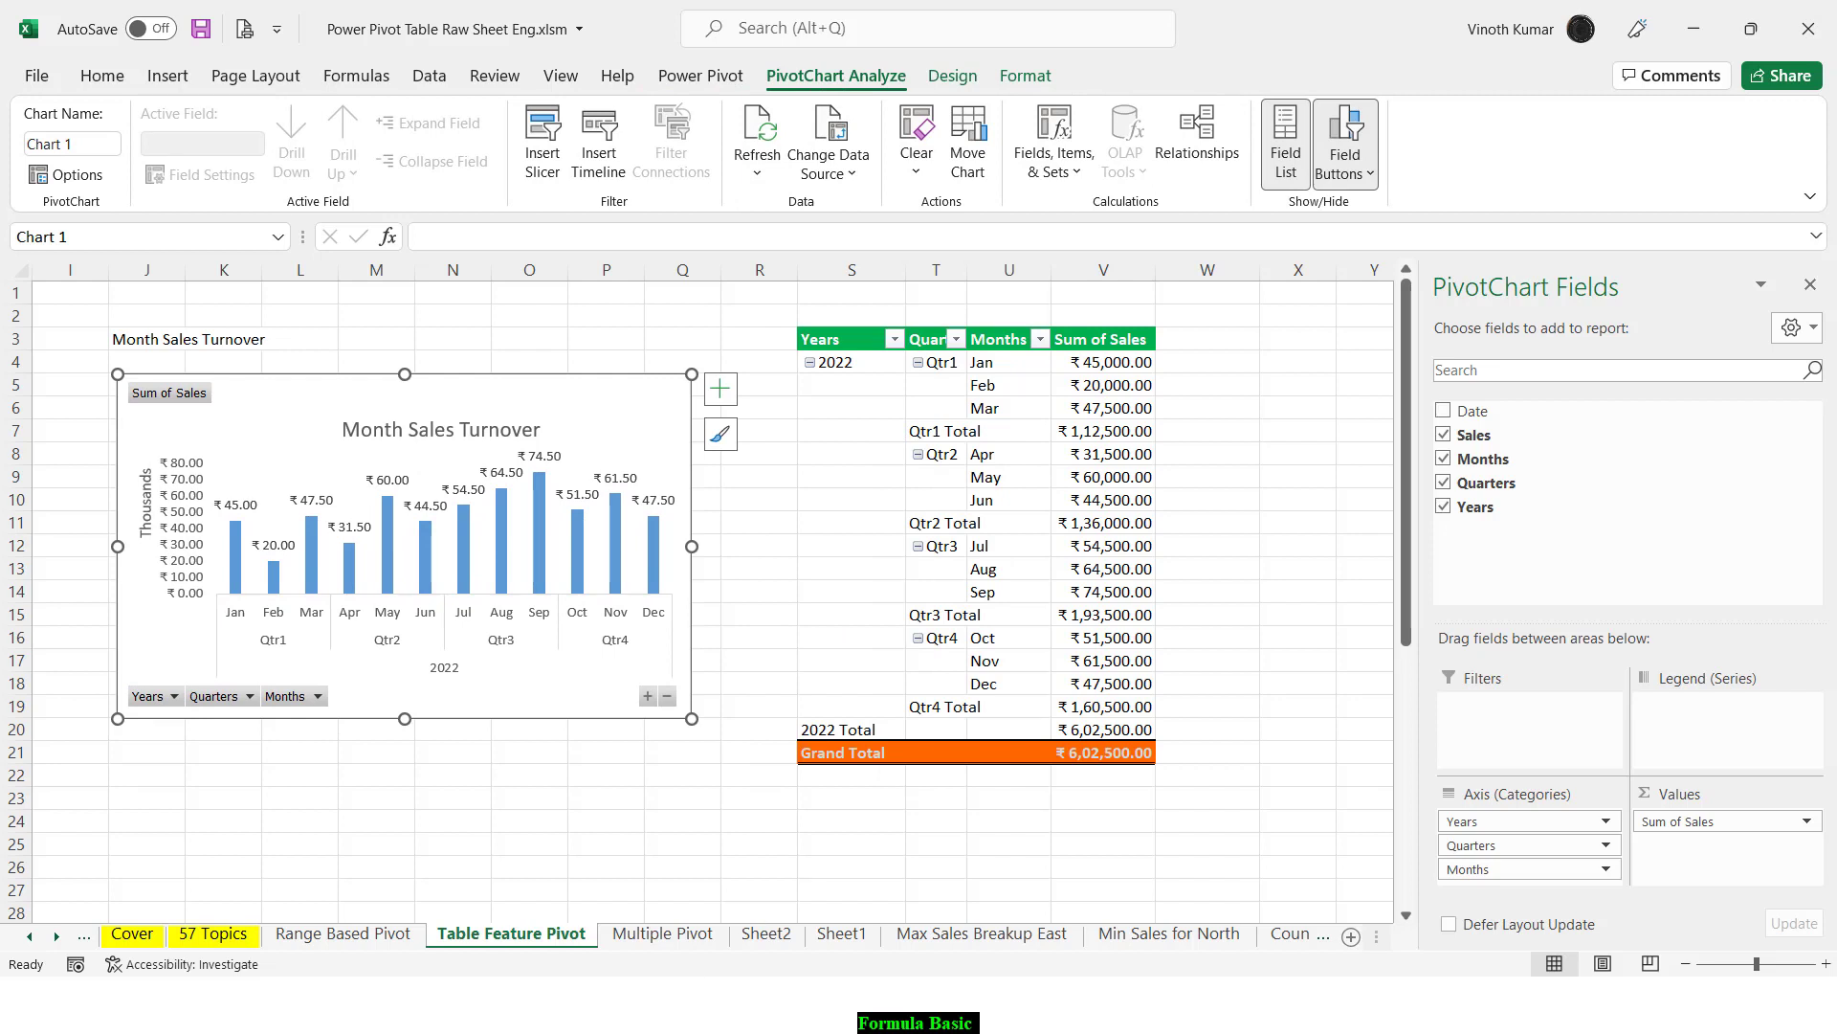
{"action": "left_click", "coordinate": [337, 942]}
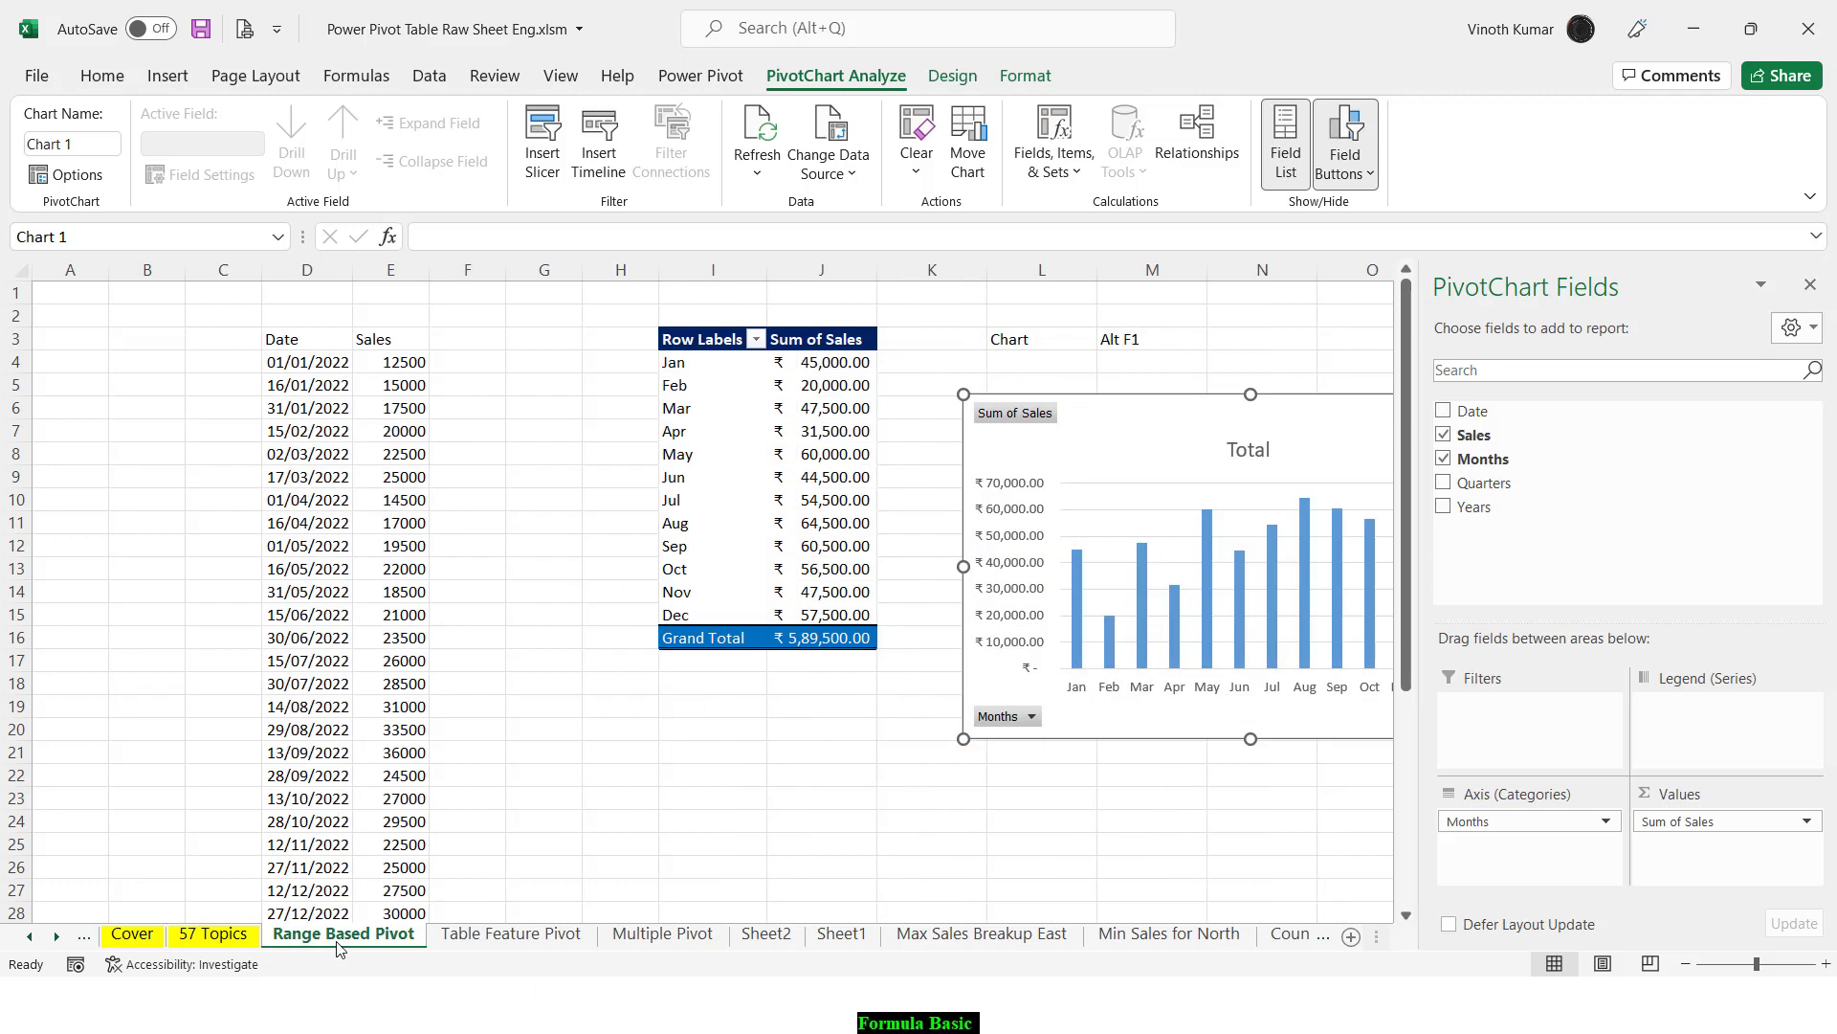
{"action": "left_click", "coordinate": [660, 936]}
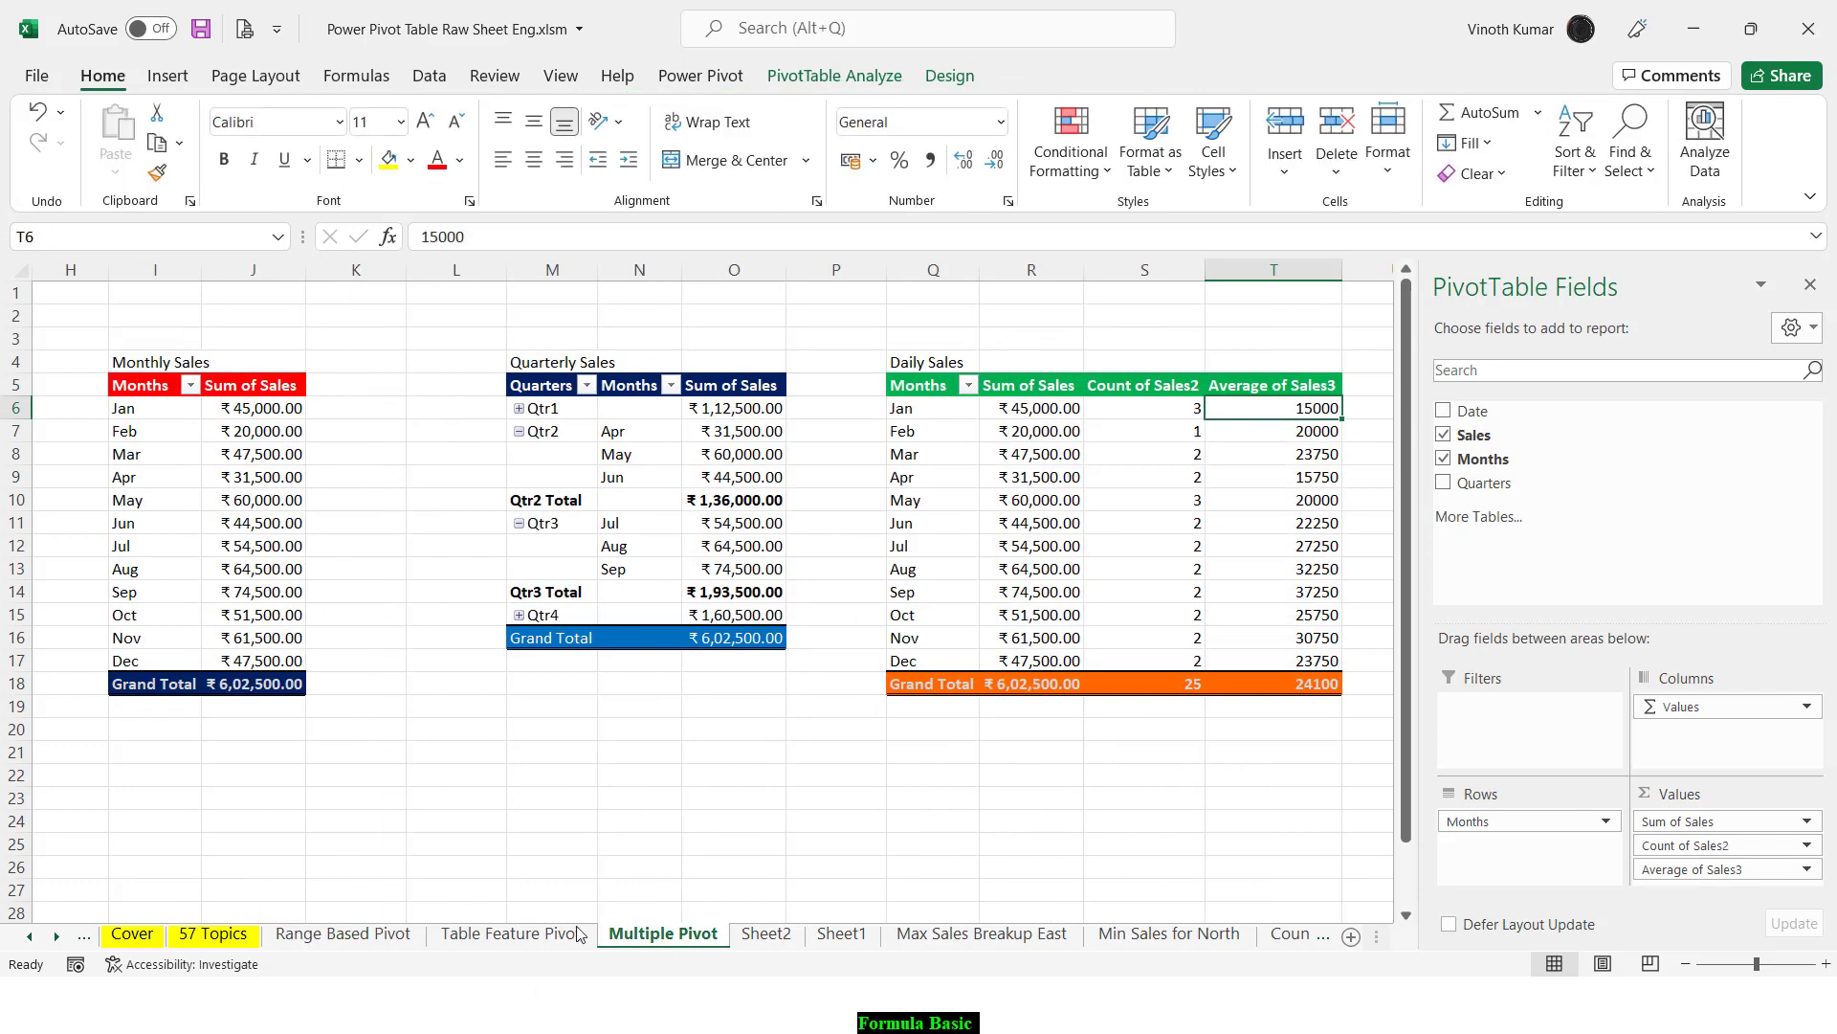
{"action": "left_click", "coordinate": [490, 934]}
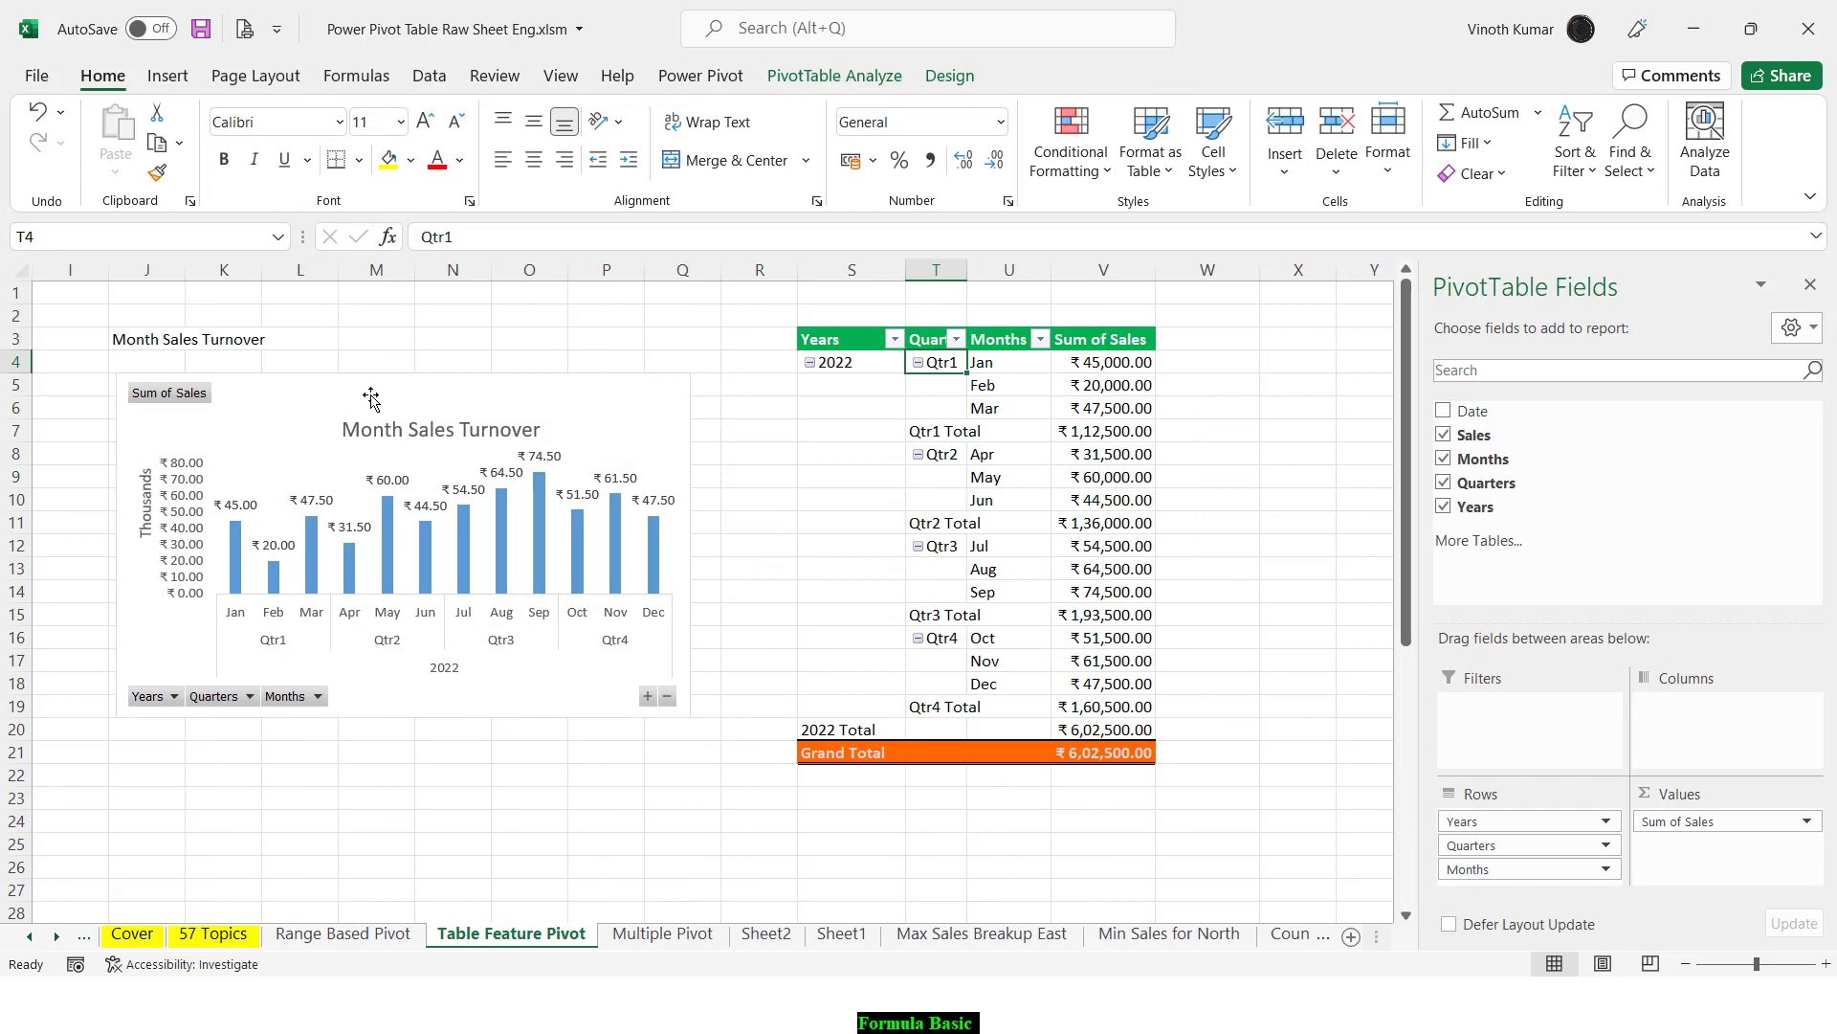
{"action": "left_click", "coordinate": [397, 407]}
{"action": "left_click_drag", "start_coordinate": [370, 396], "coordinate": [362, 391]}
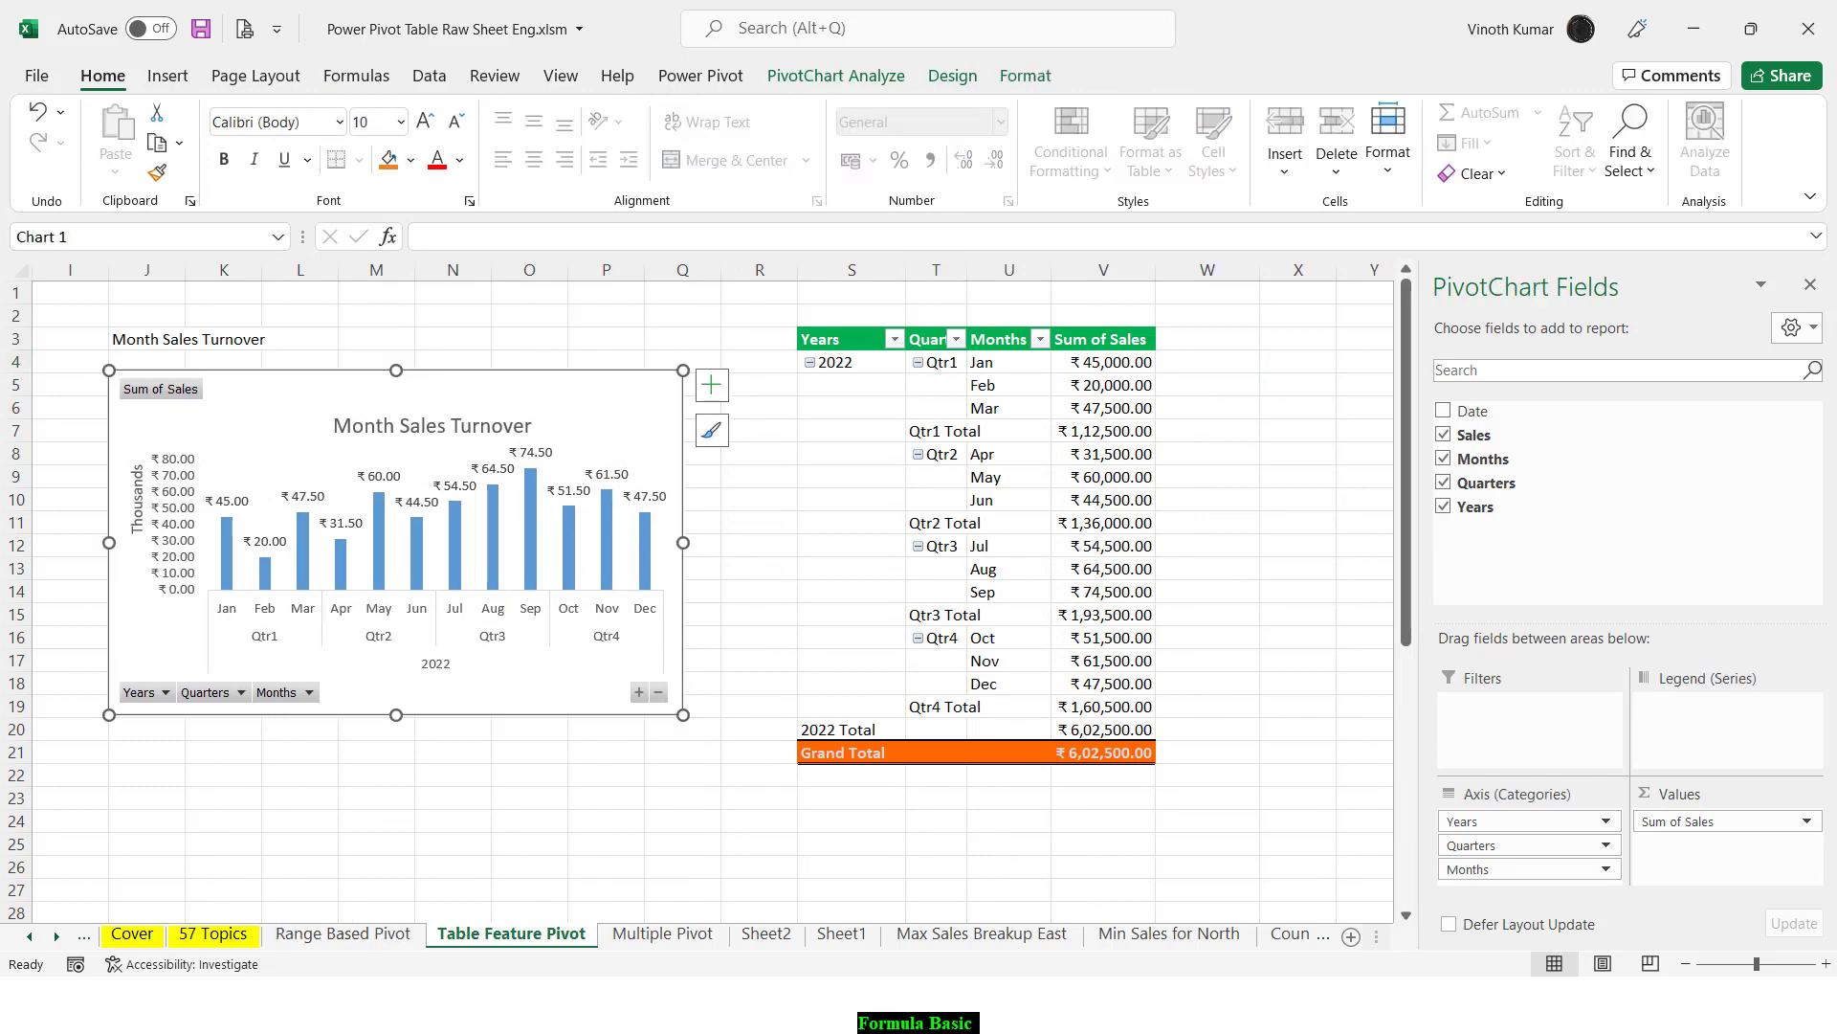
Step: Collapse the Table Feature Pivot sheet's PivotChart to the year level and expand it back to months
{"action": "left_click", "coordinate": [783, 935]}
{"action": "left_click", "coordinate": [844, 936]}
{"action": "left_click", "coordinate": [552, 935]}
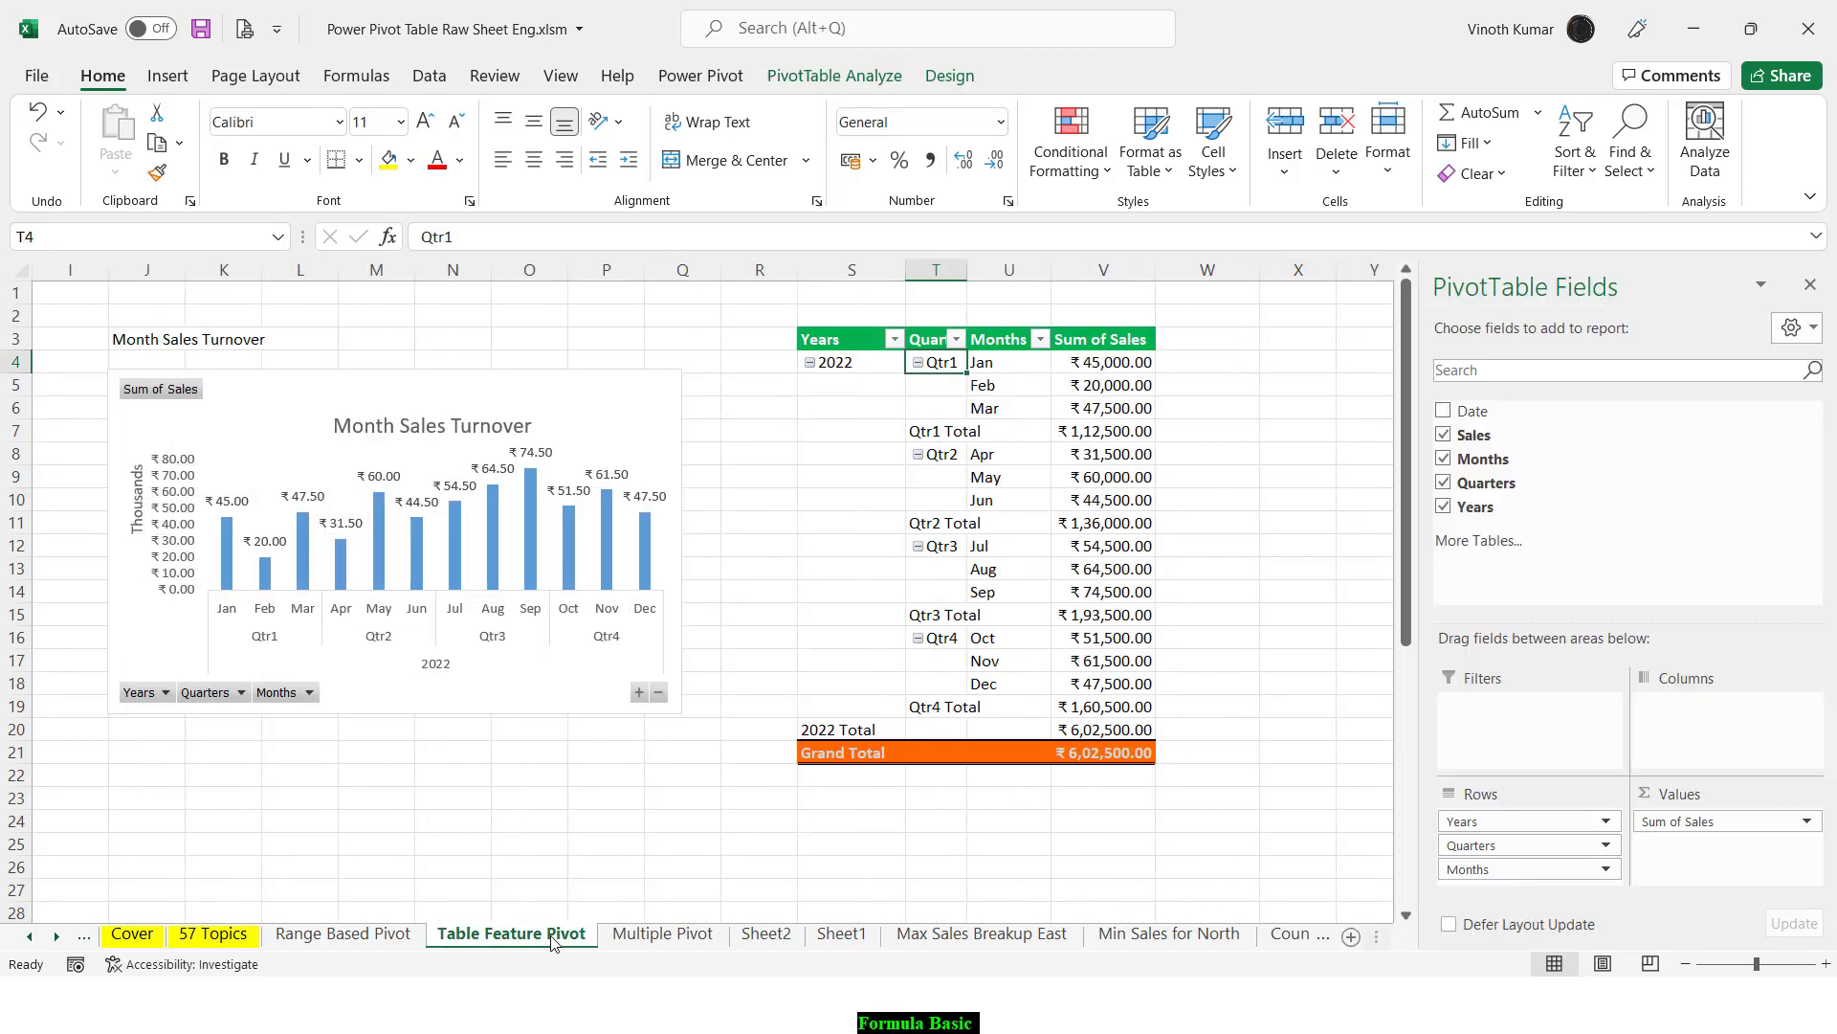
{"action": "left_click", "coordinate": [661, 691]}
{"action": "left_click", "coordinate": [659, 690]}
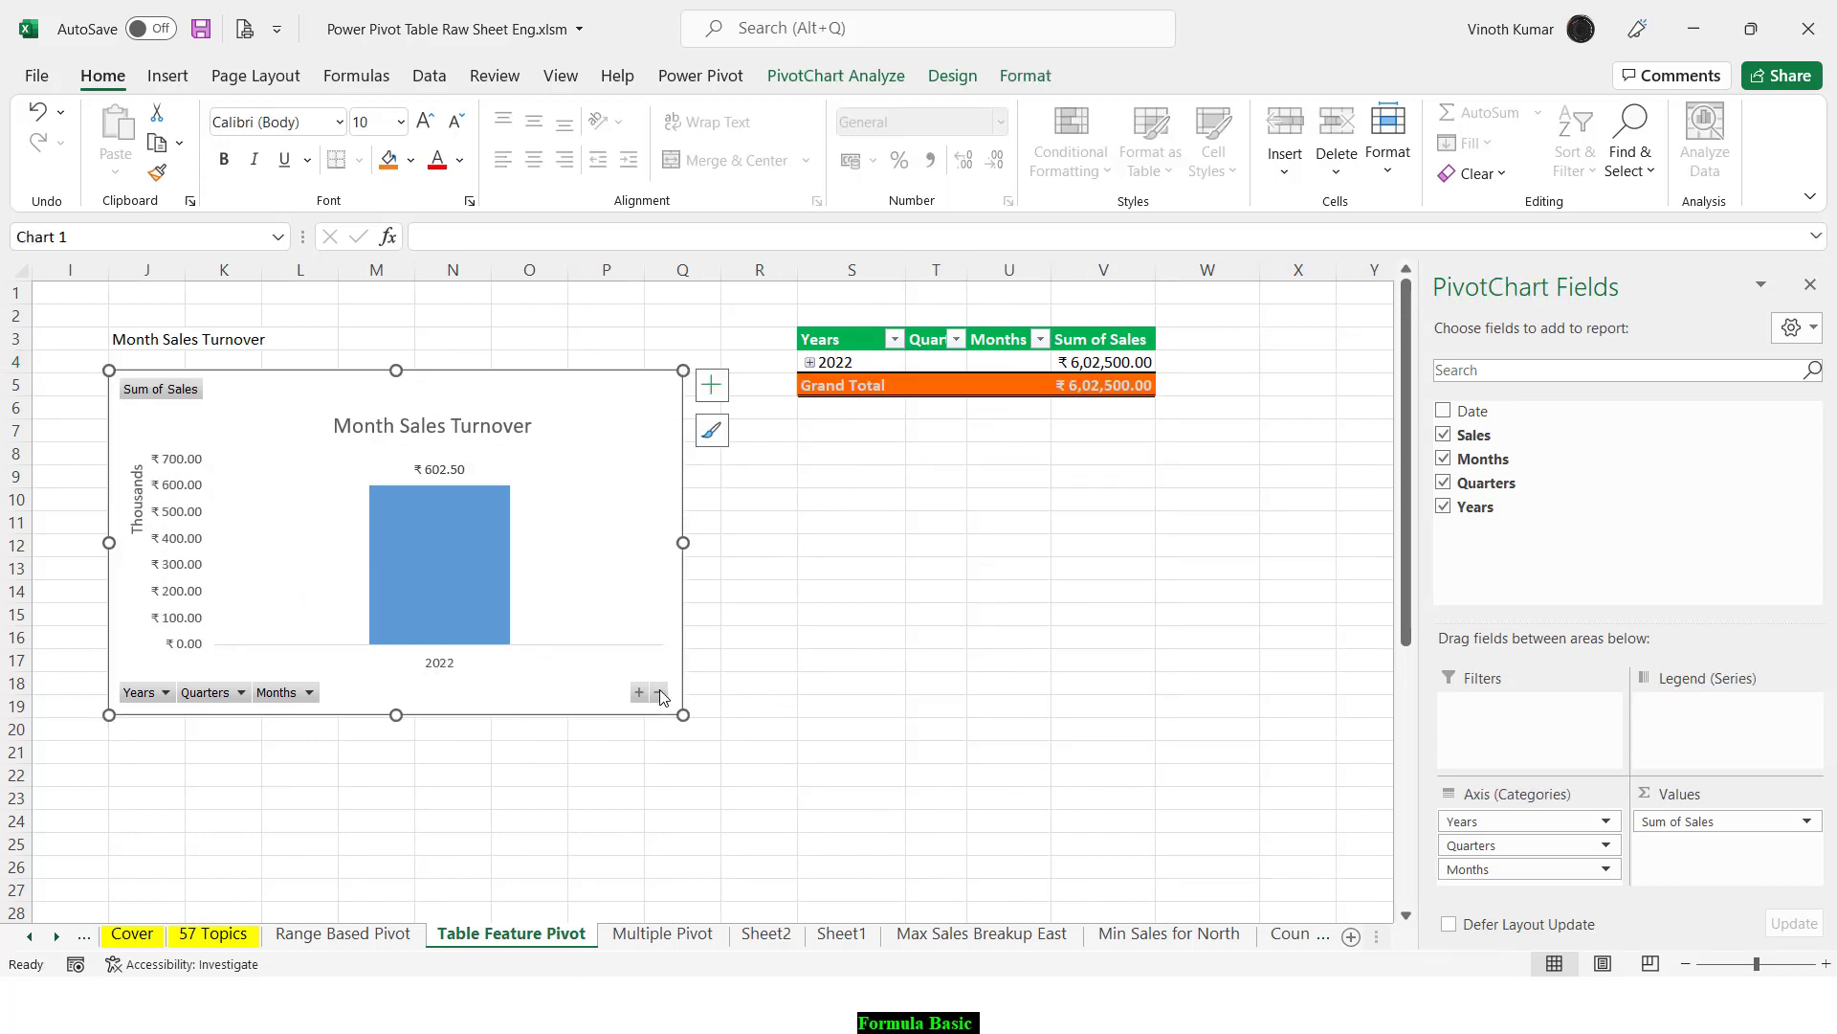
{"action": "left_click", "coordinate": [637, 692]}
{"action": "left_click", "coordinate": [636, 694]}
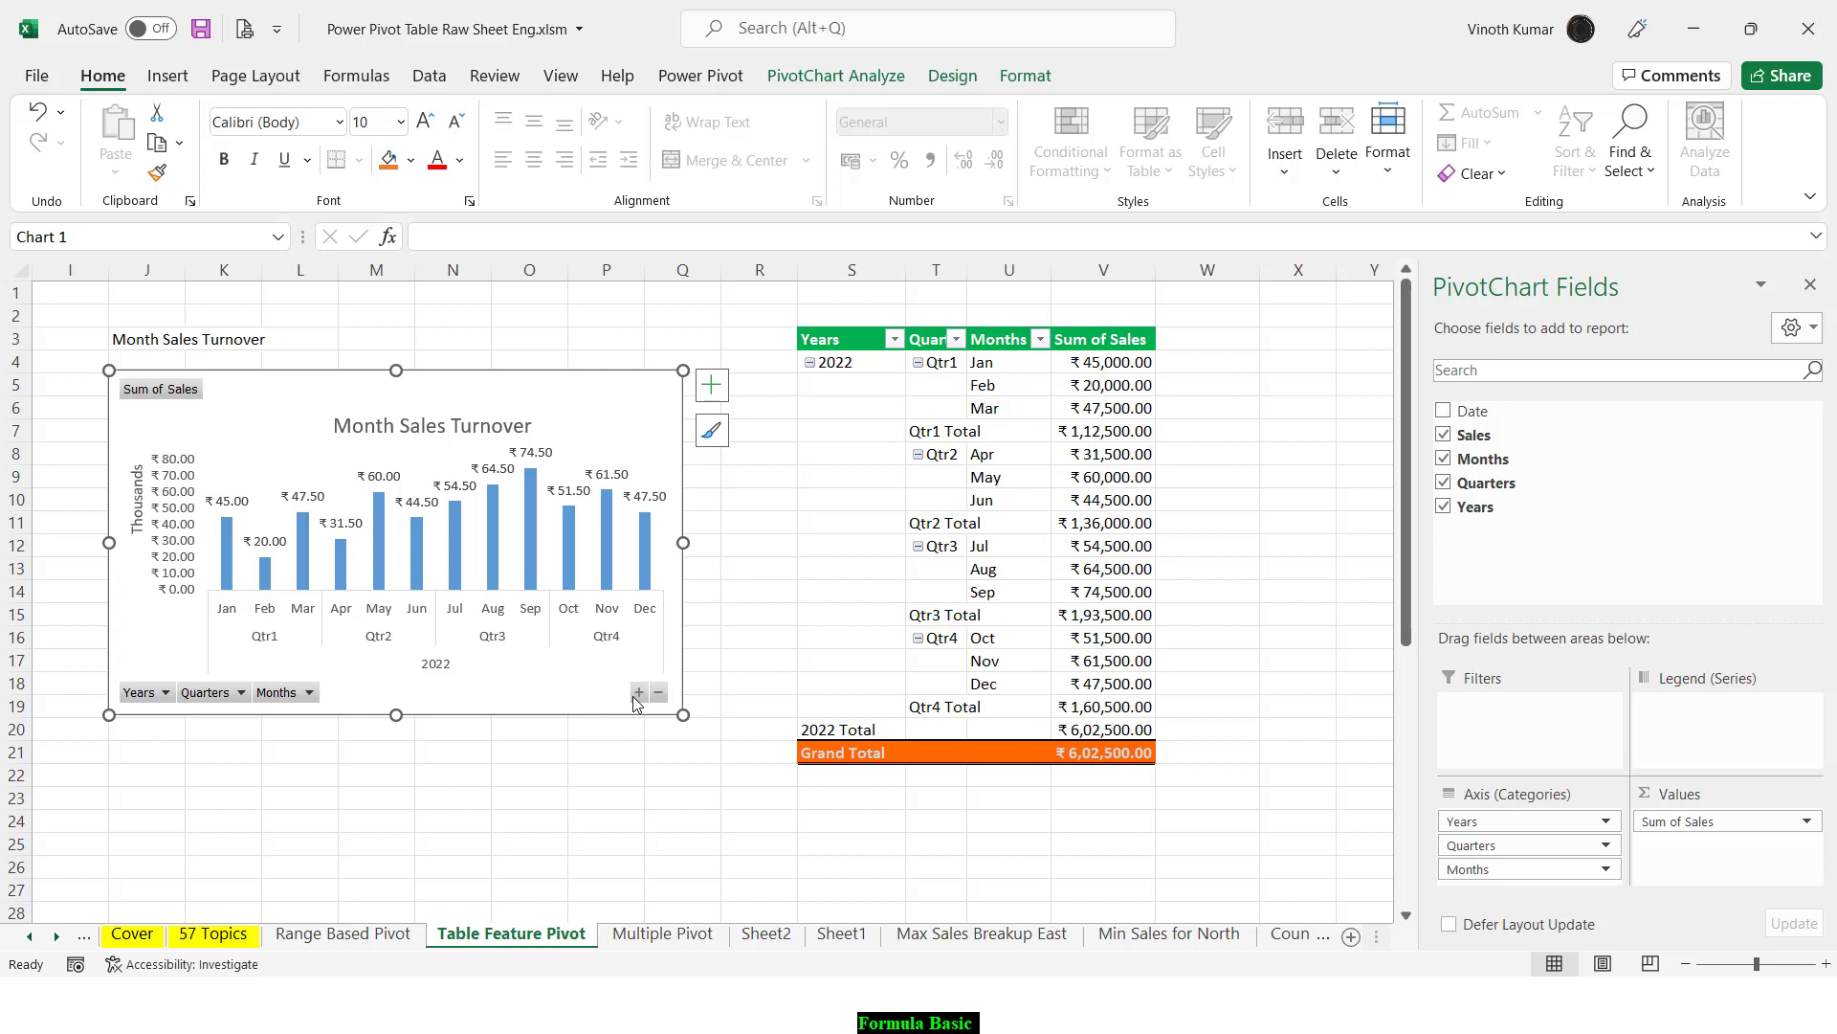
Step: Examine the Expand/Collapse options for the Years field and the PivotTable's analysis commands
{"action": "right_click", "coordinate": [873, 369]}
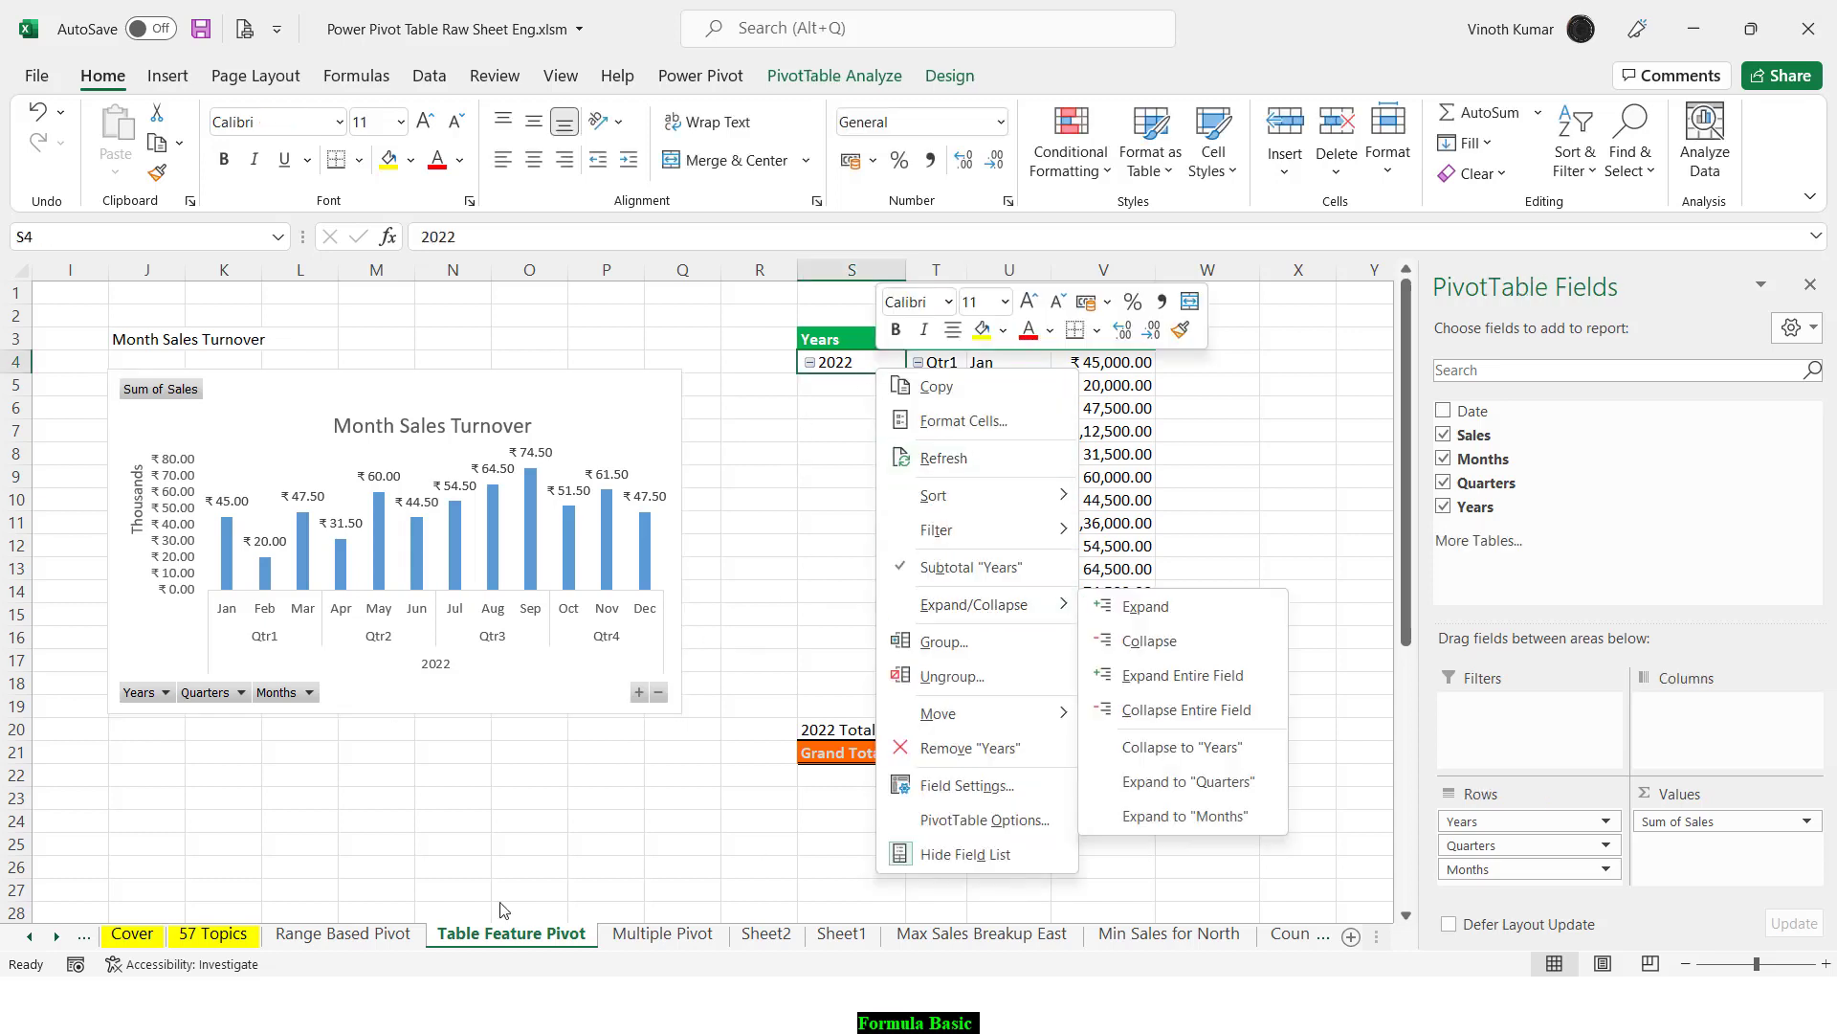
{"action": "key", "text": "Escape"}
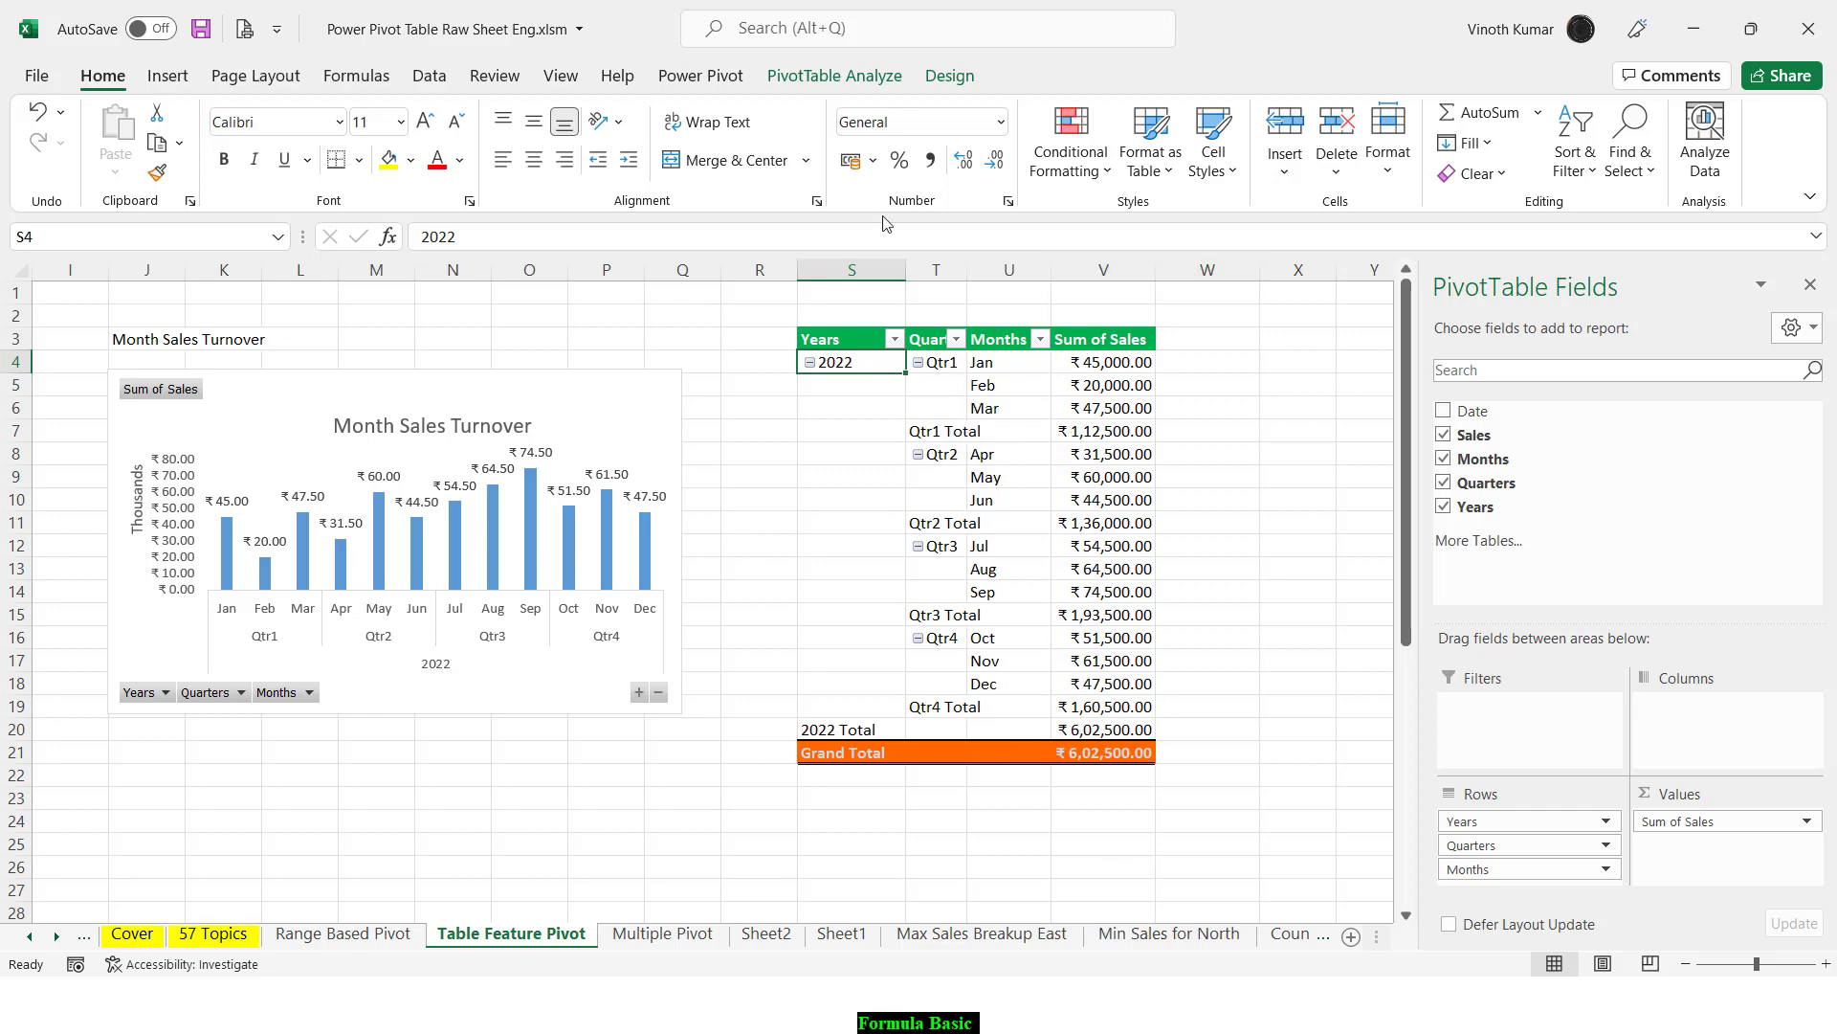
{"action": "left_click", "coordinate": [831, 80]}
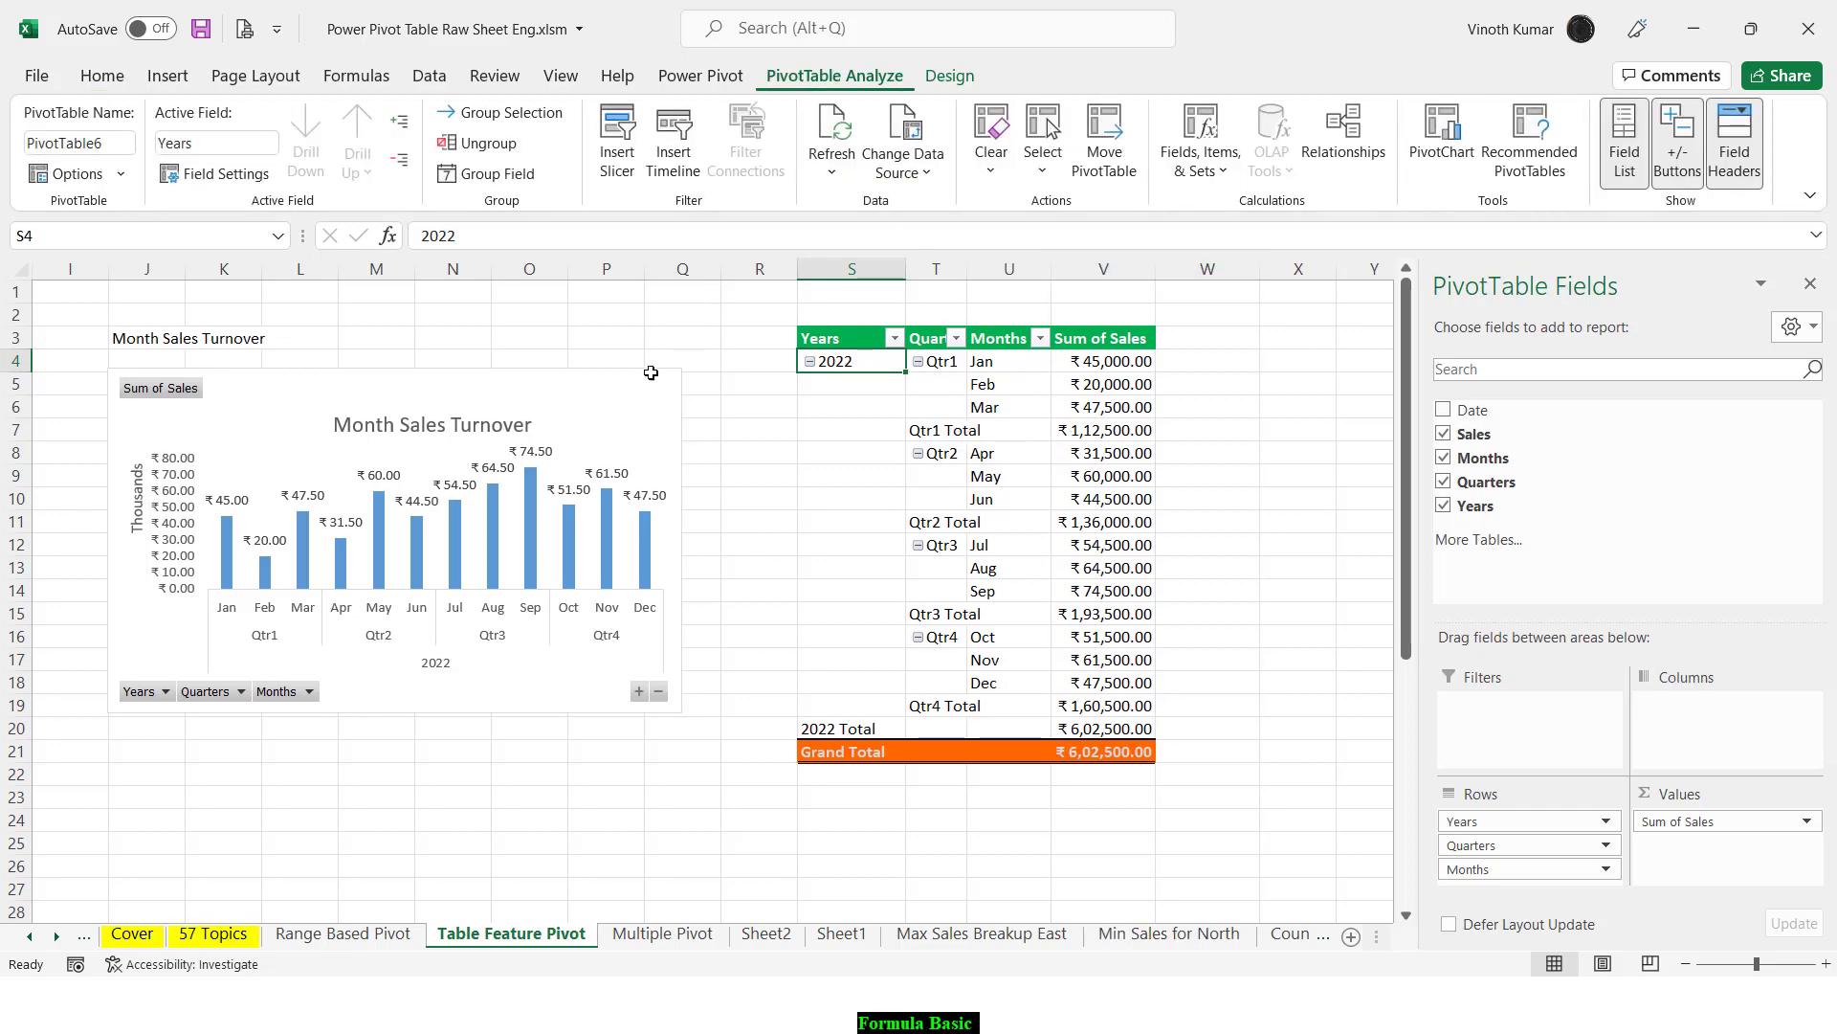
Step: Insert Quarters and Months slicers for the PivotChart and arrange them side by side to the right of the PivotTable
{"action": "left_click", "coordinate": [594, 392]}
{"action": "left_click", "coordinate": [837, 75]}
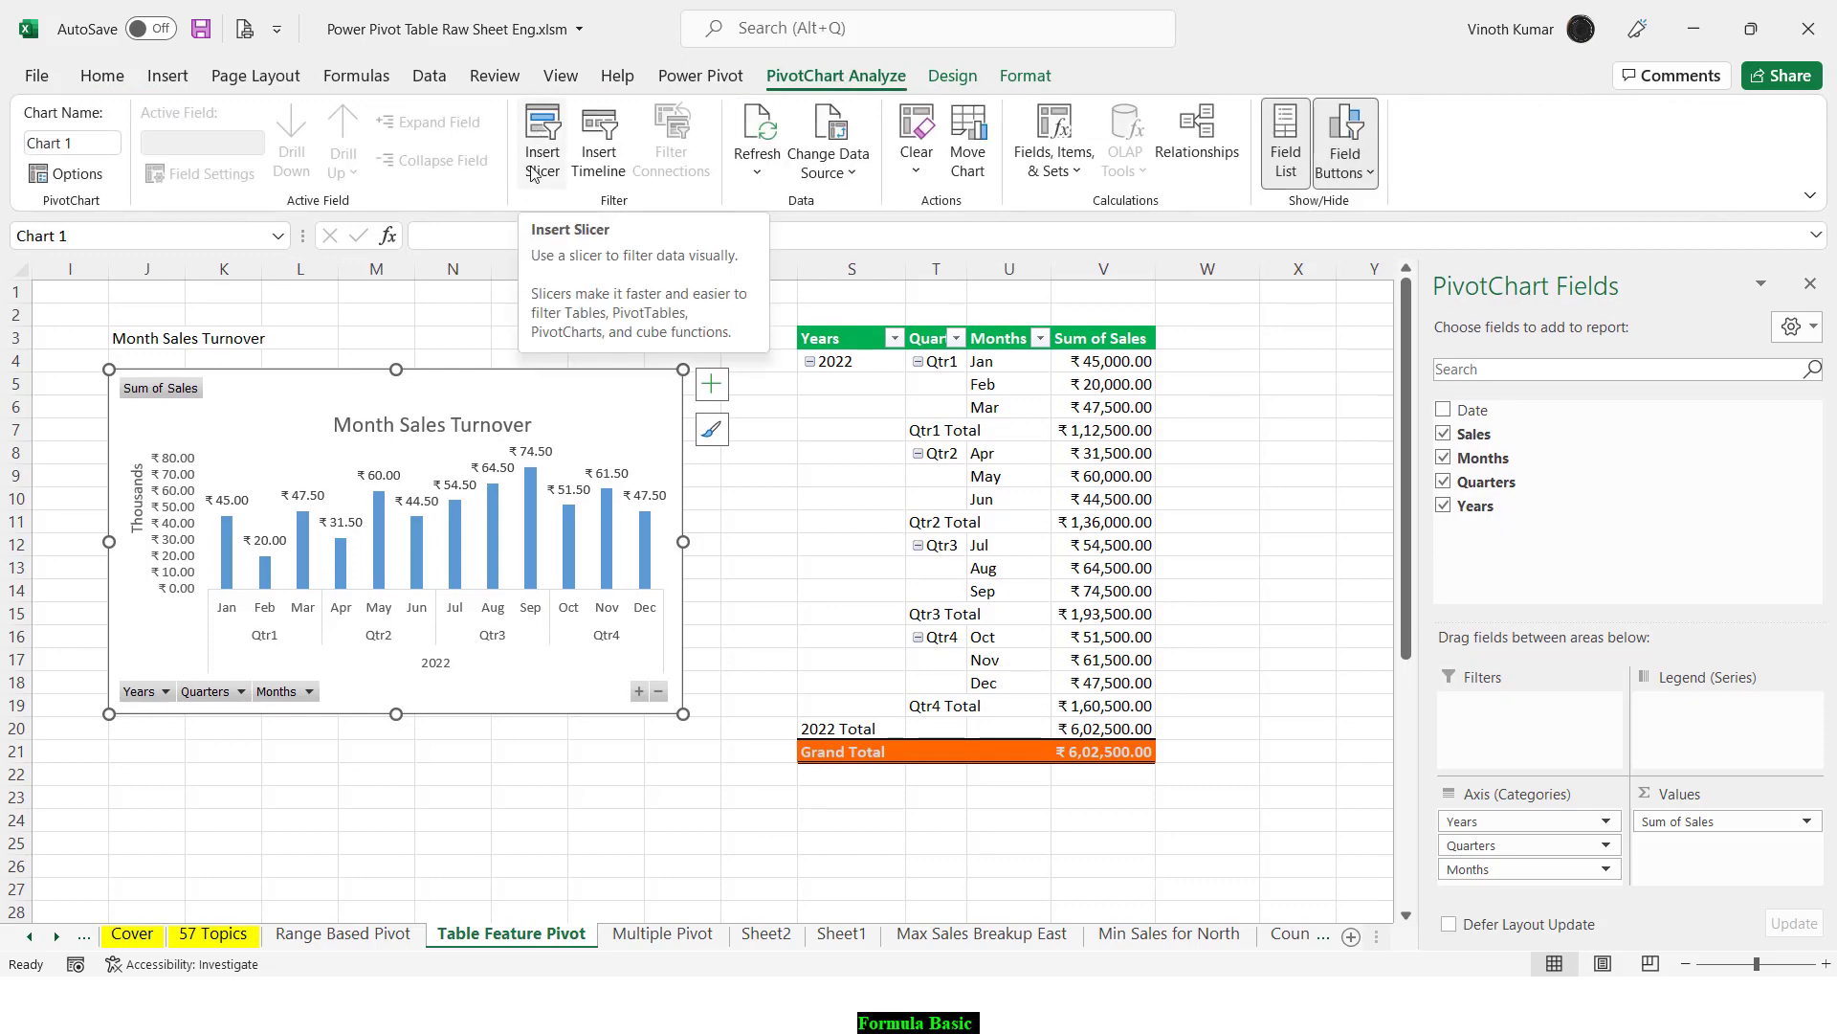
{"action": "left_click", "coordinate": [169, 77]}
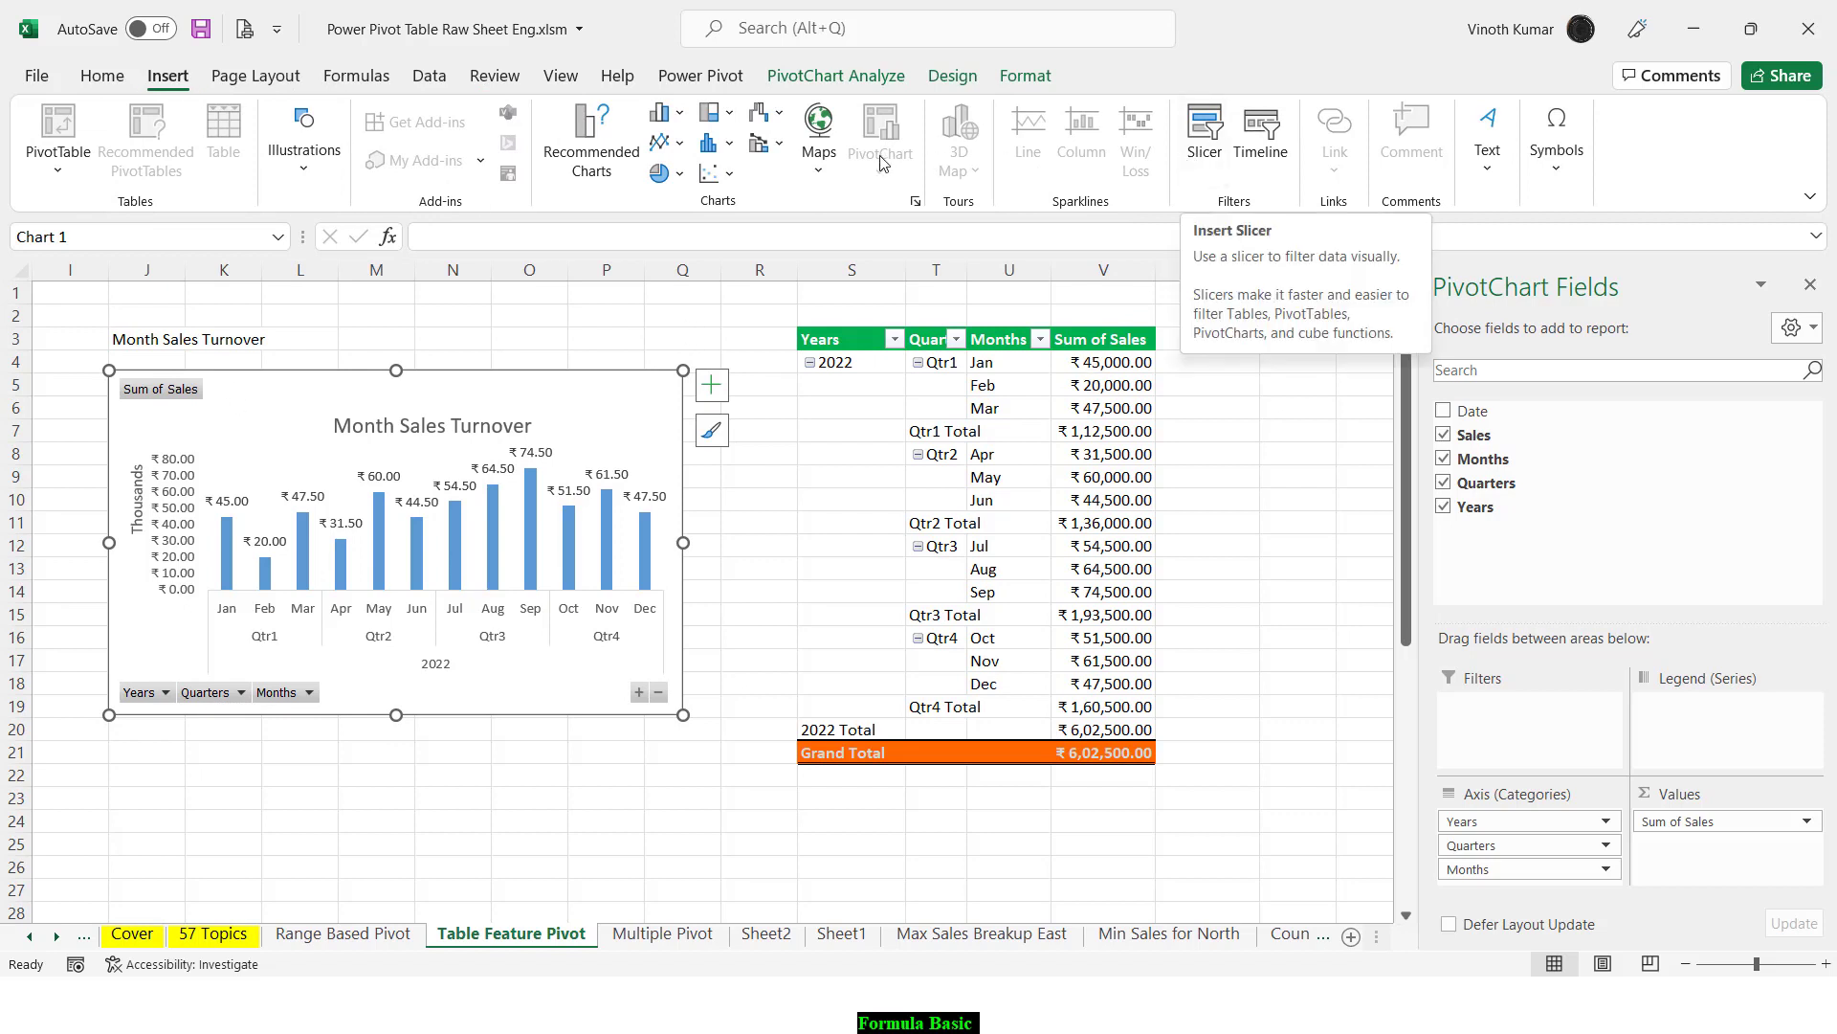
{"action": "left_click", "coordinate": [842, 78]}
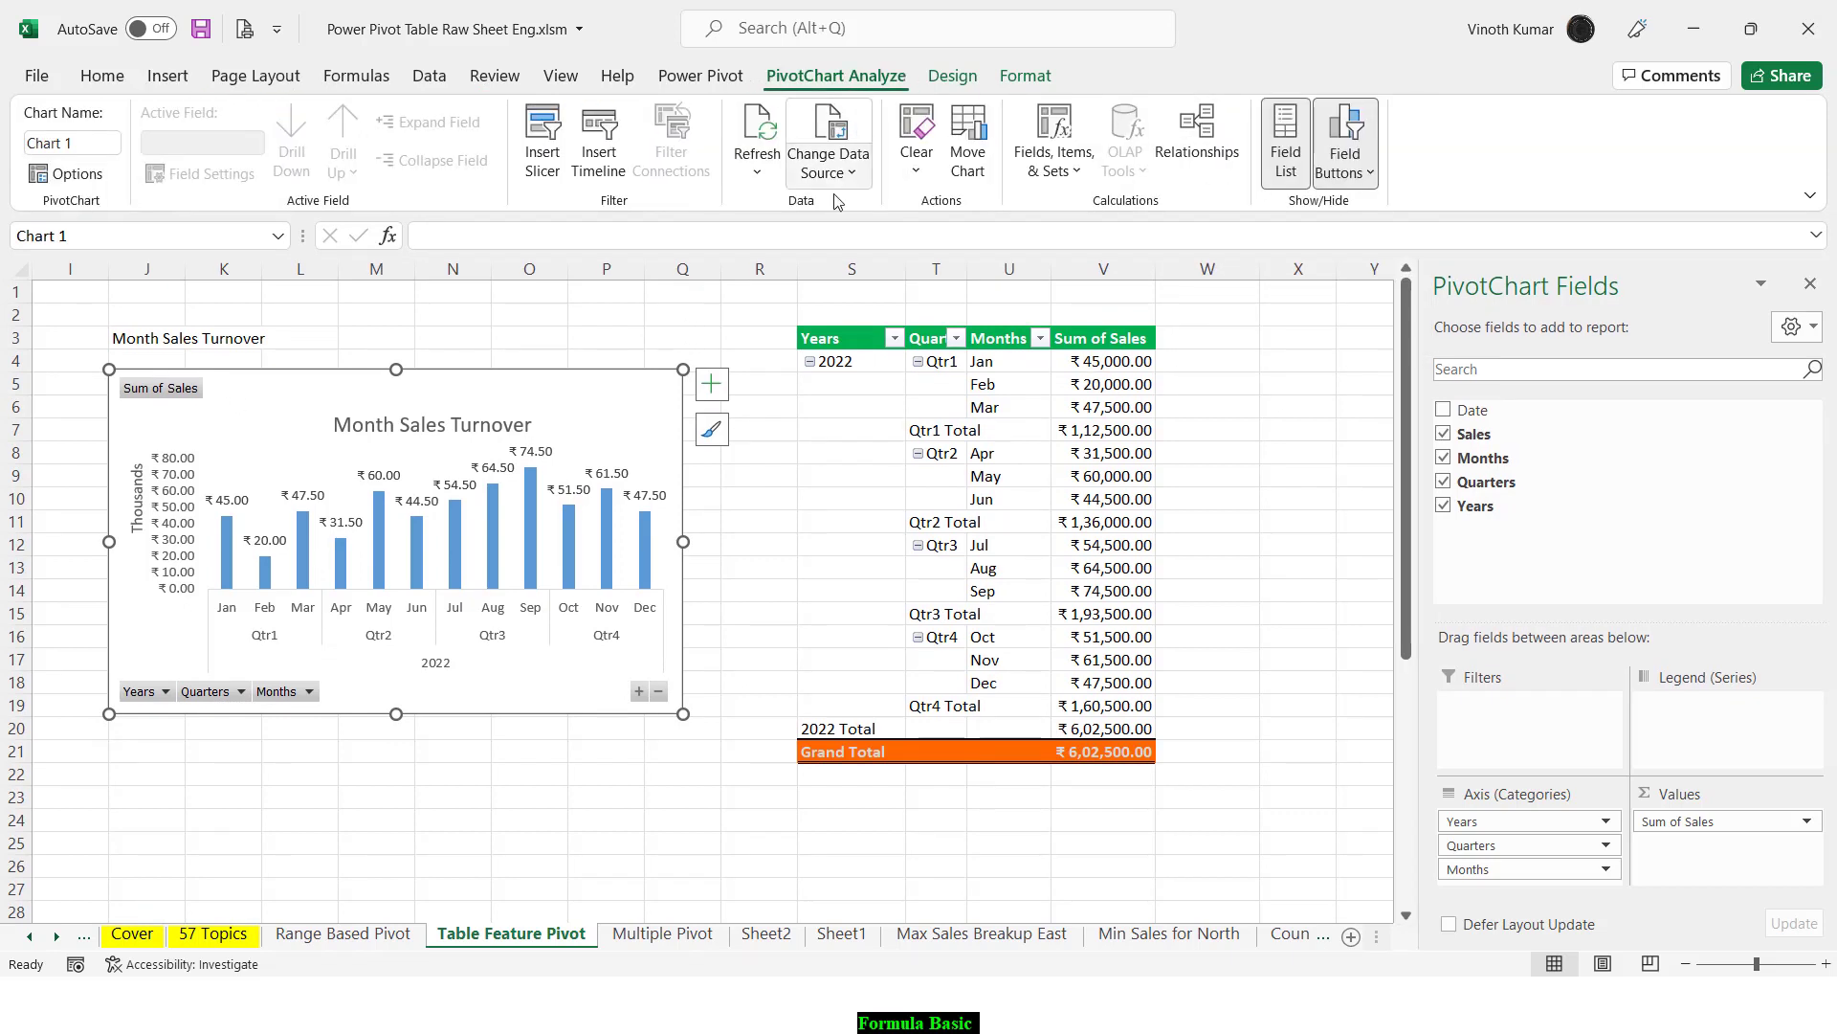
{"action": "left_click", "coordinate": [543, 144]}
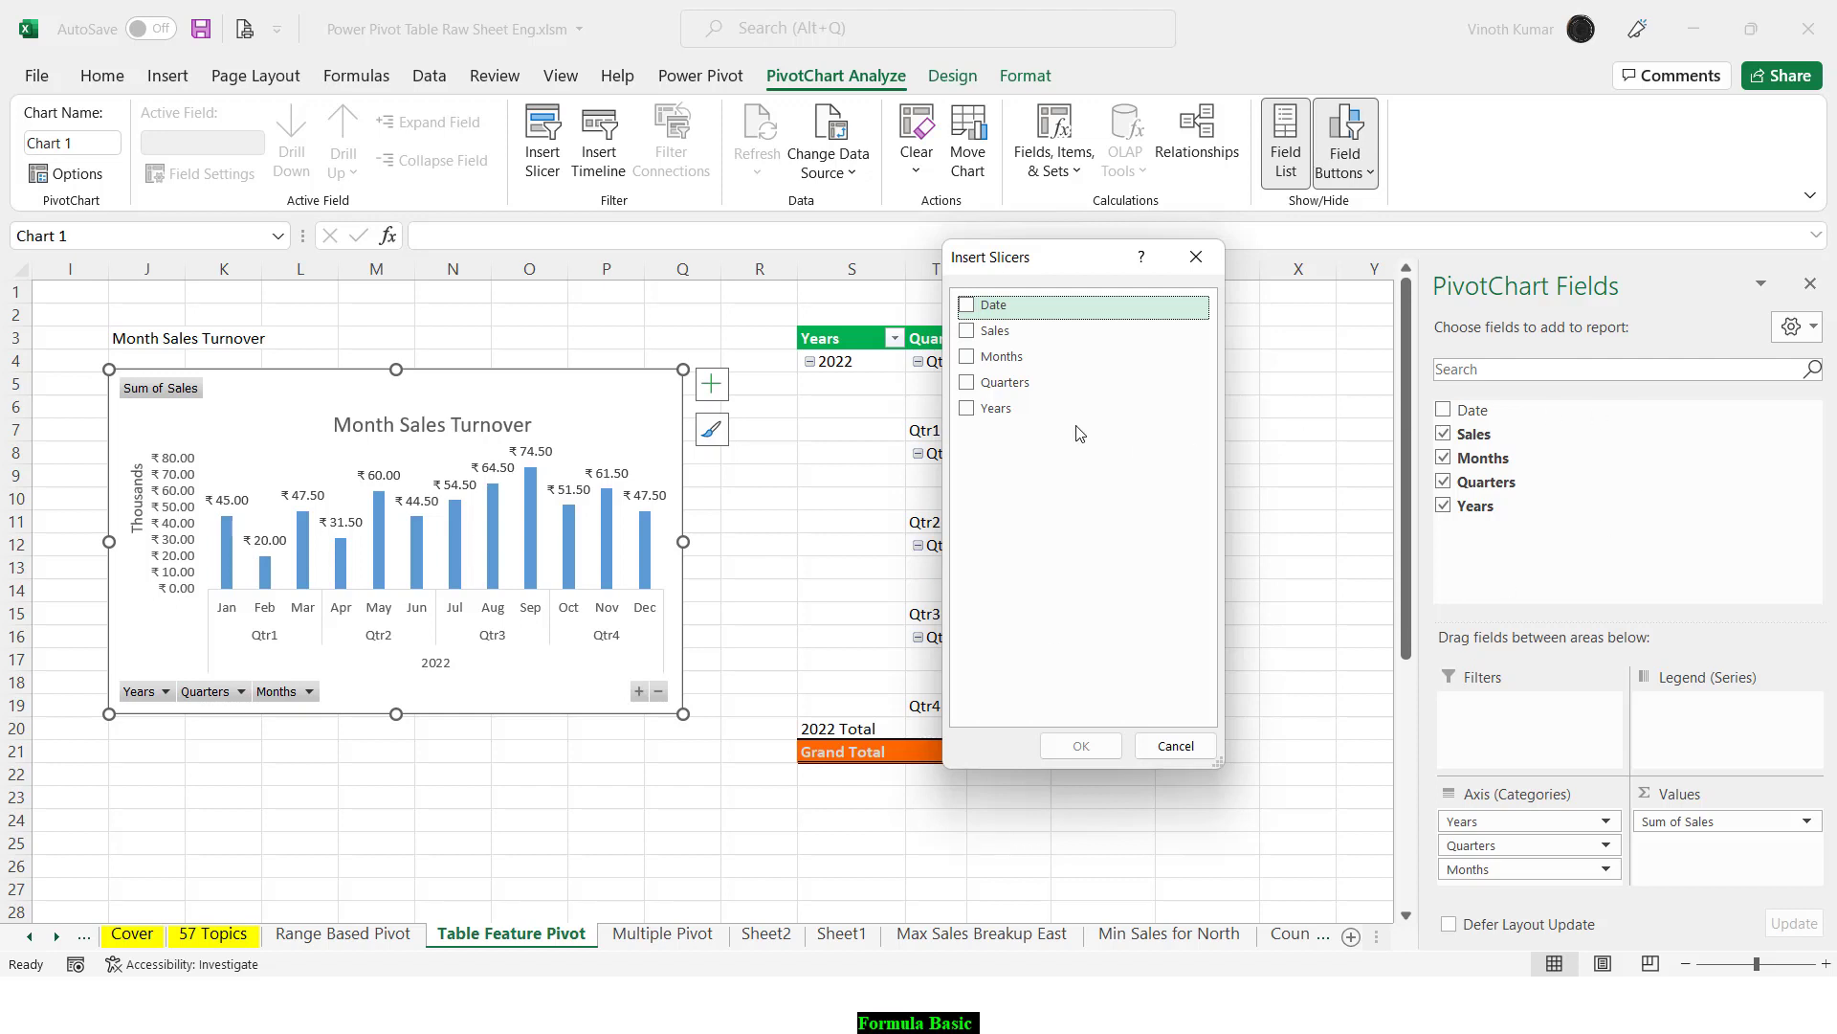
{"action": "left_click", "coordinate": [967, 409]}
{"action": "left_click", "coordinate": [967, 382]}
{"action": "left_click", "coordinate": [967, 357]}
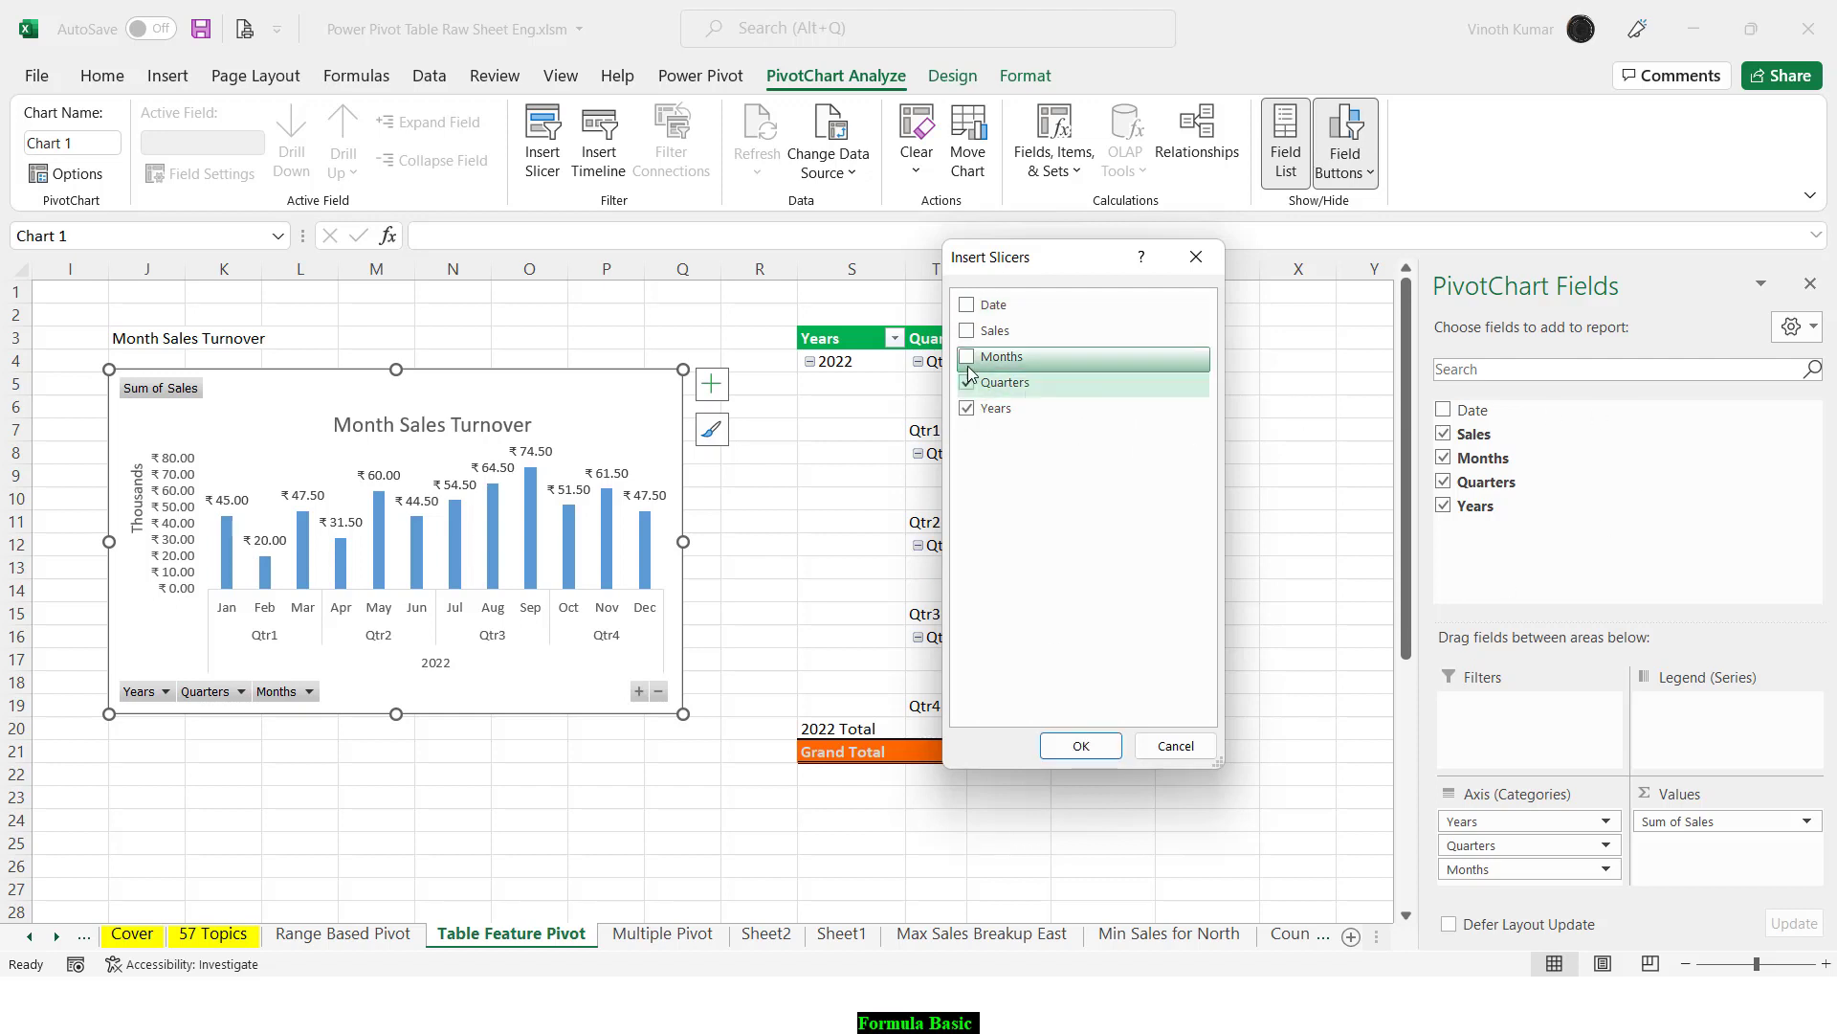
{"action": "left_click", "coordinate": [967, 409]}
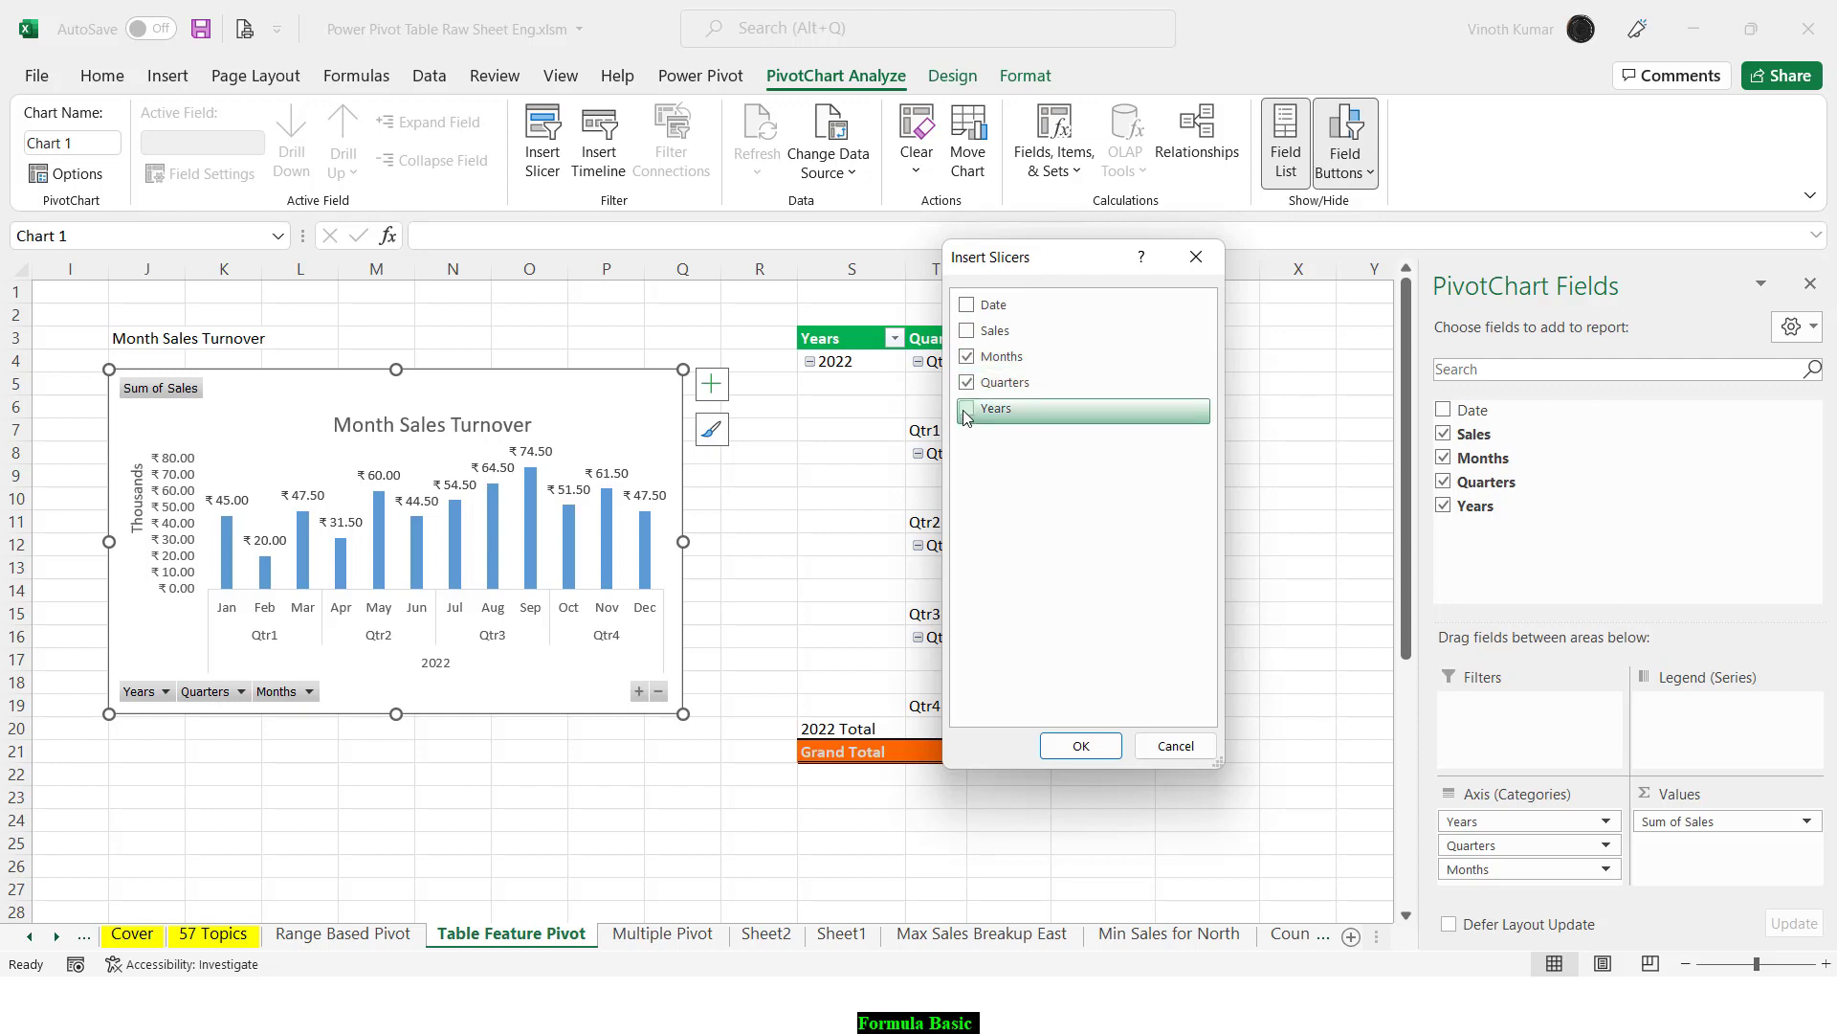
{"action": "left_click", "coordinate": [1057, 755]}
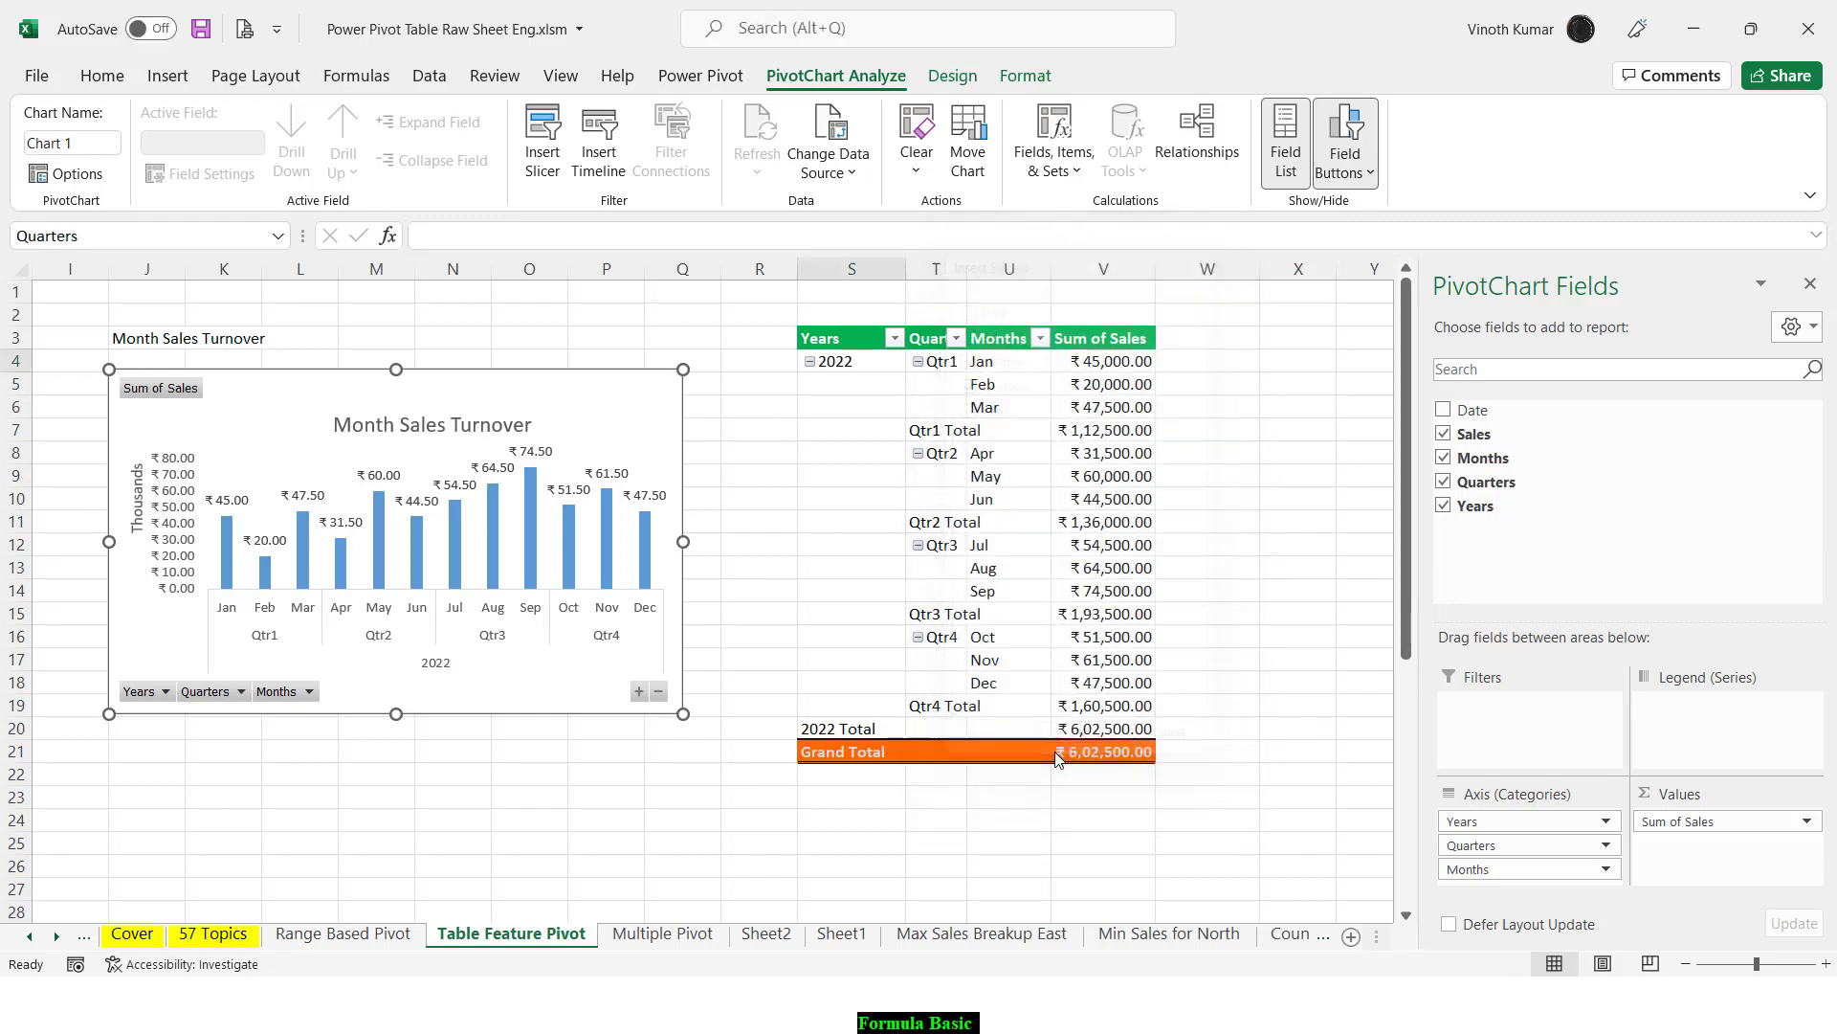
{"action": "left_click_drag", "start_coordinate": [706, 499], "coordinate": [1347, 364]}
{"action": "left_click_drag", "start_coordinate": [649, 432], "coordinate": [1615, 363]}
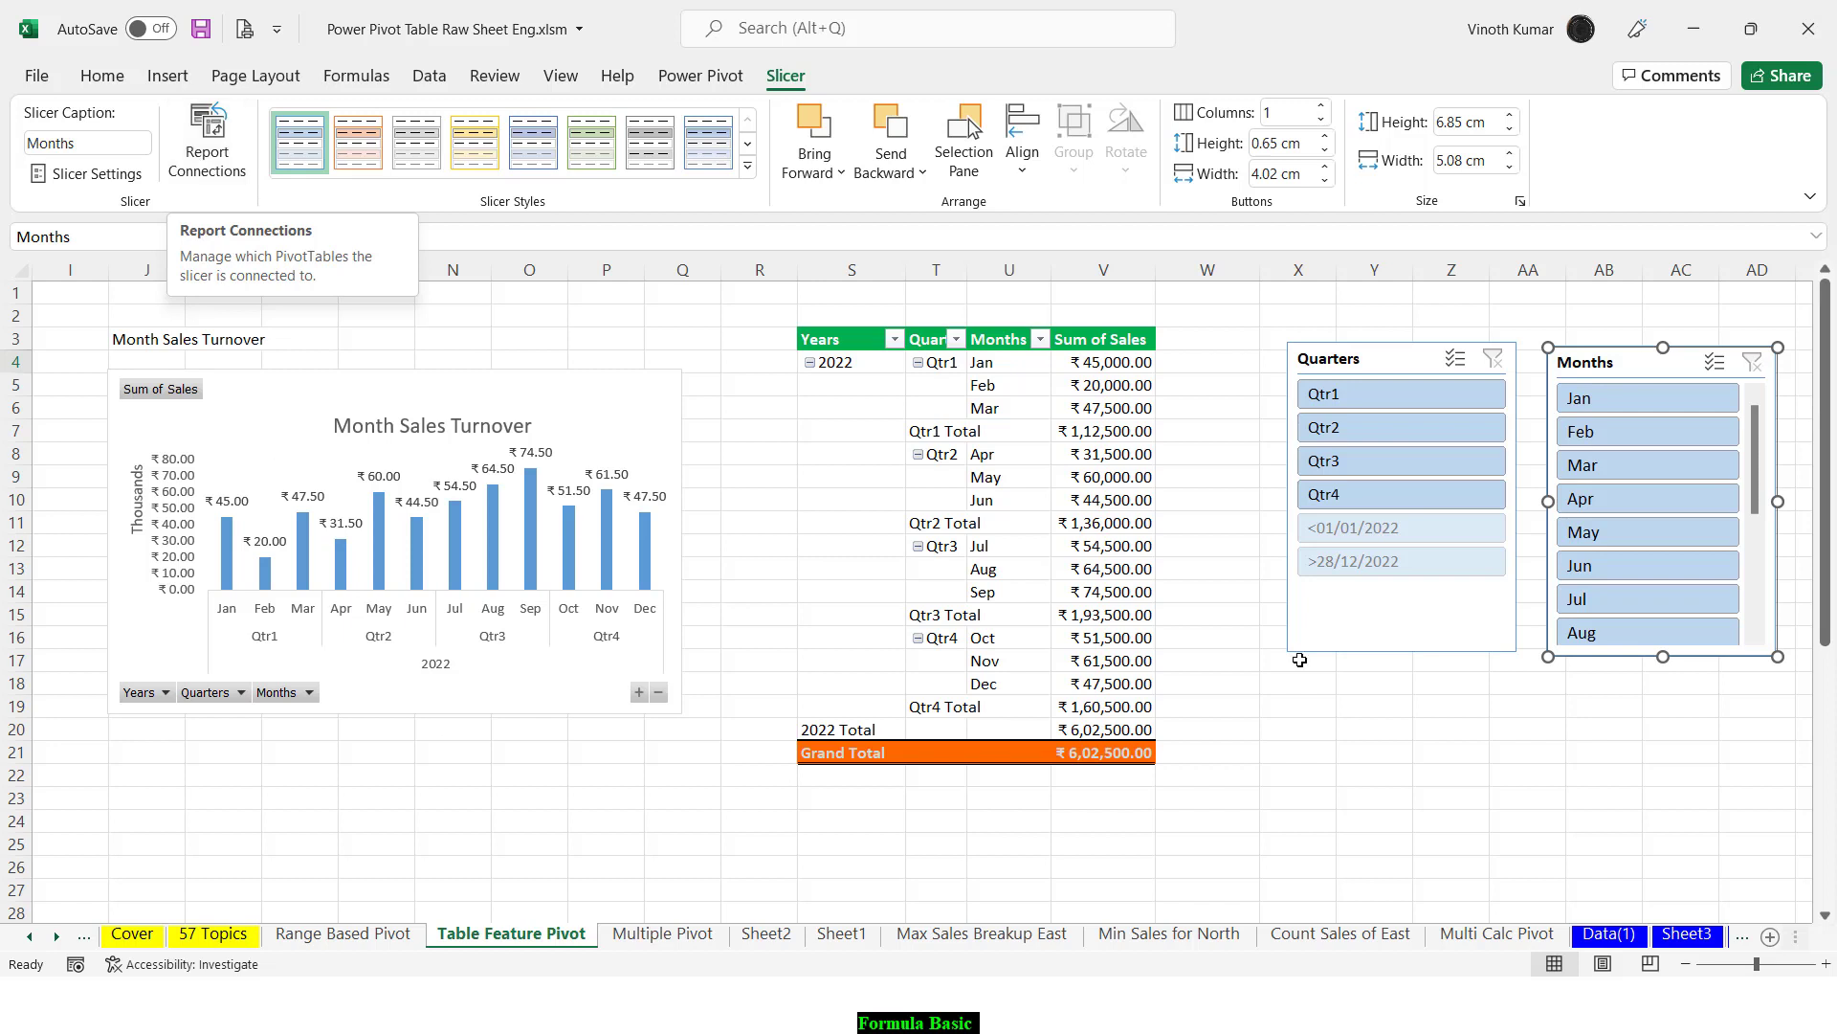
Step: Set the Quarters slicer to hide items with no data
{"action": "left_click", "coordinate": [1426, 364]}
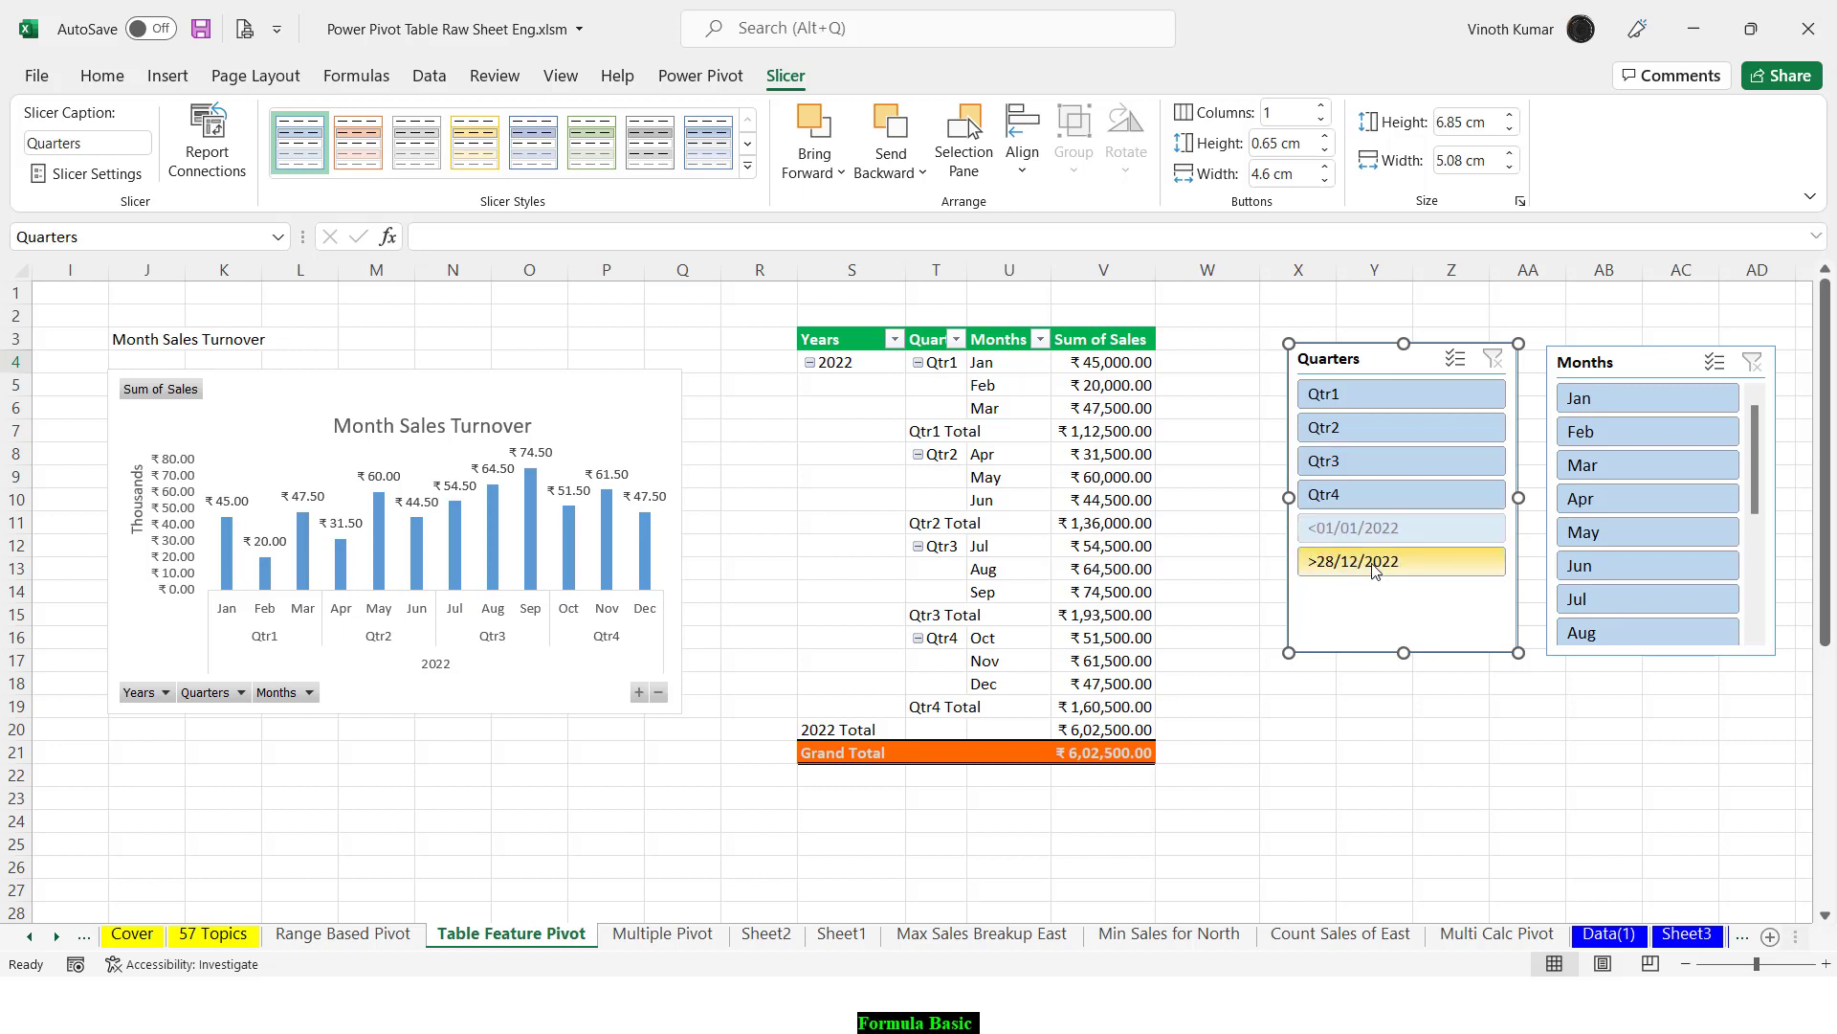
{"action": "right_click", "coordinate": [1382, 348]}
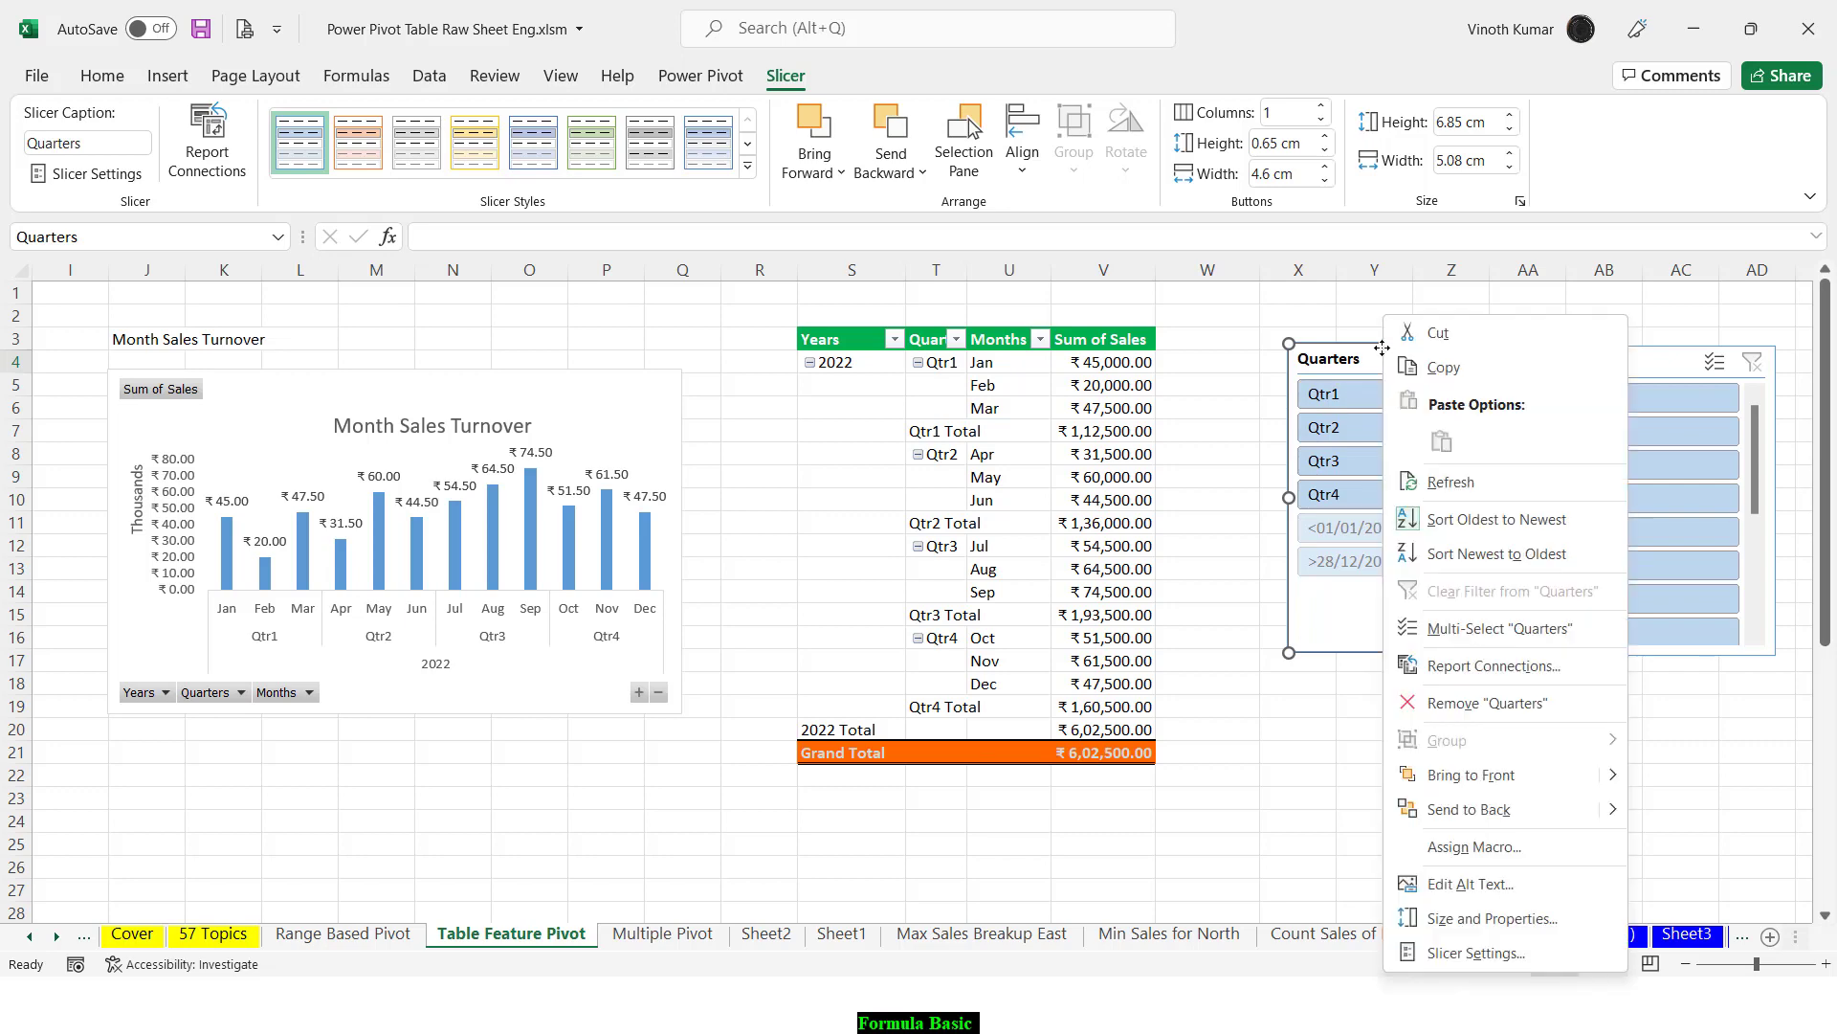
{"action": "left_click", "coordinate": [1503, 951]}
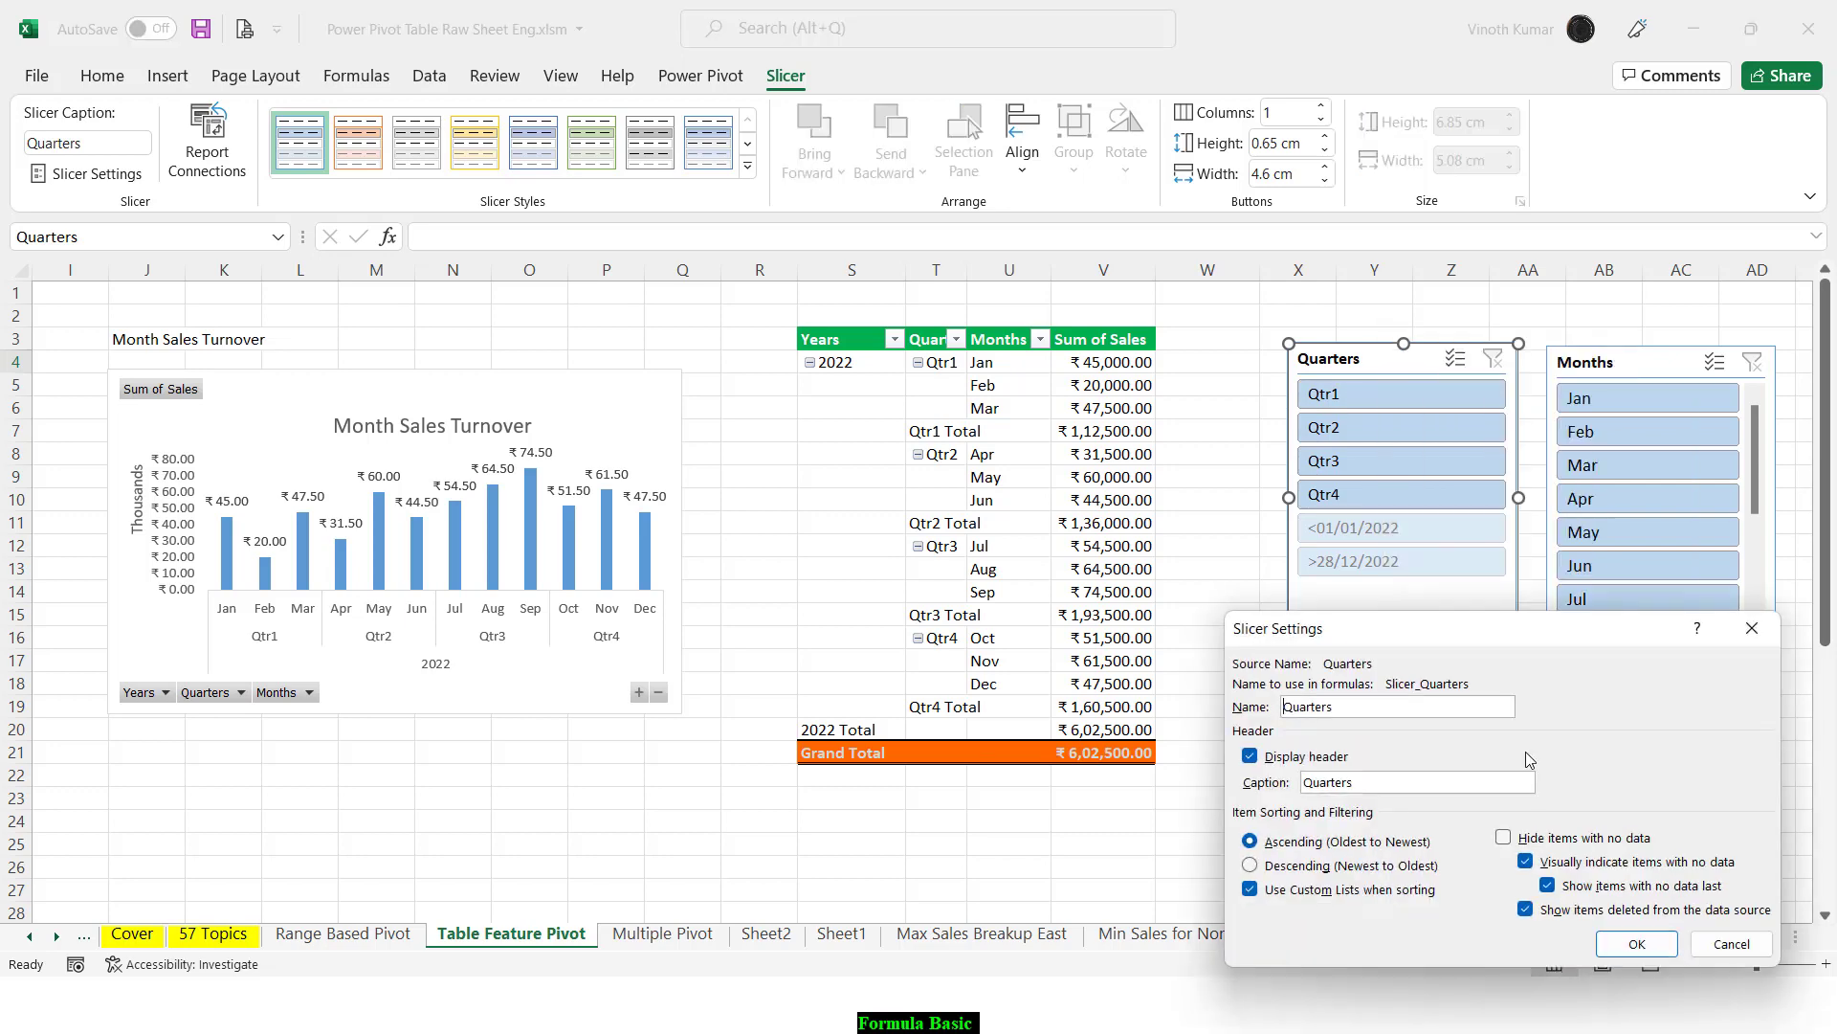
{"action": "left_click_drag", "start_coordinate": [1478, 639], "coordinate": [858, 329]}
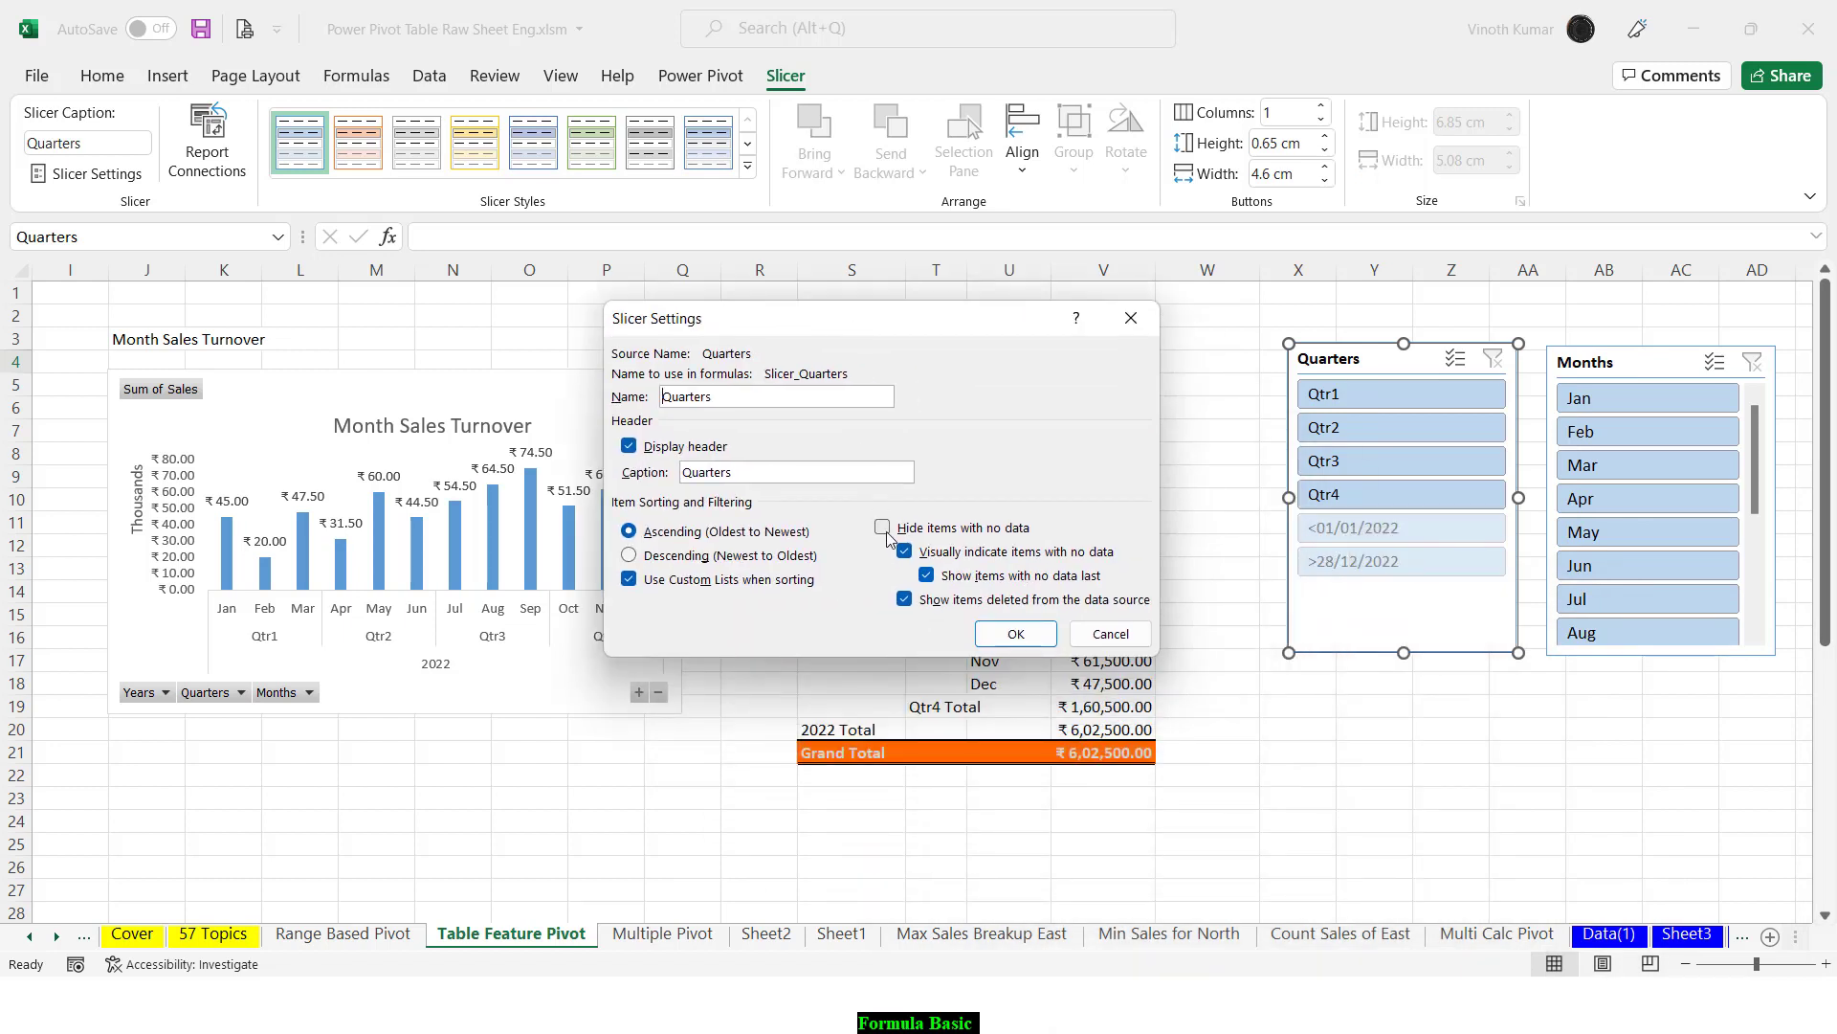
{"action": "left_click", "coordinate": [883, 527]}
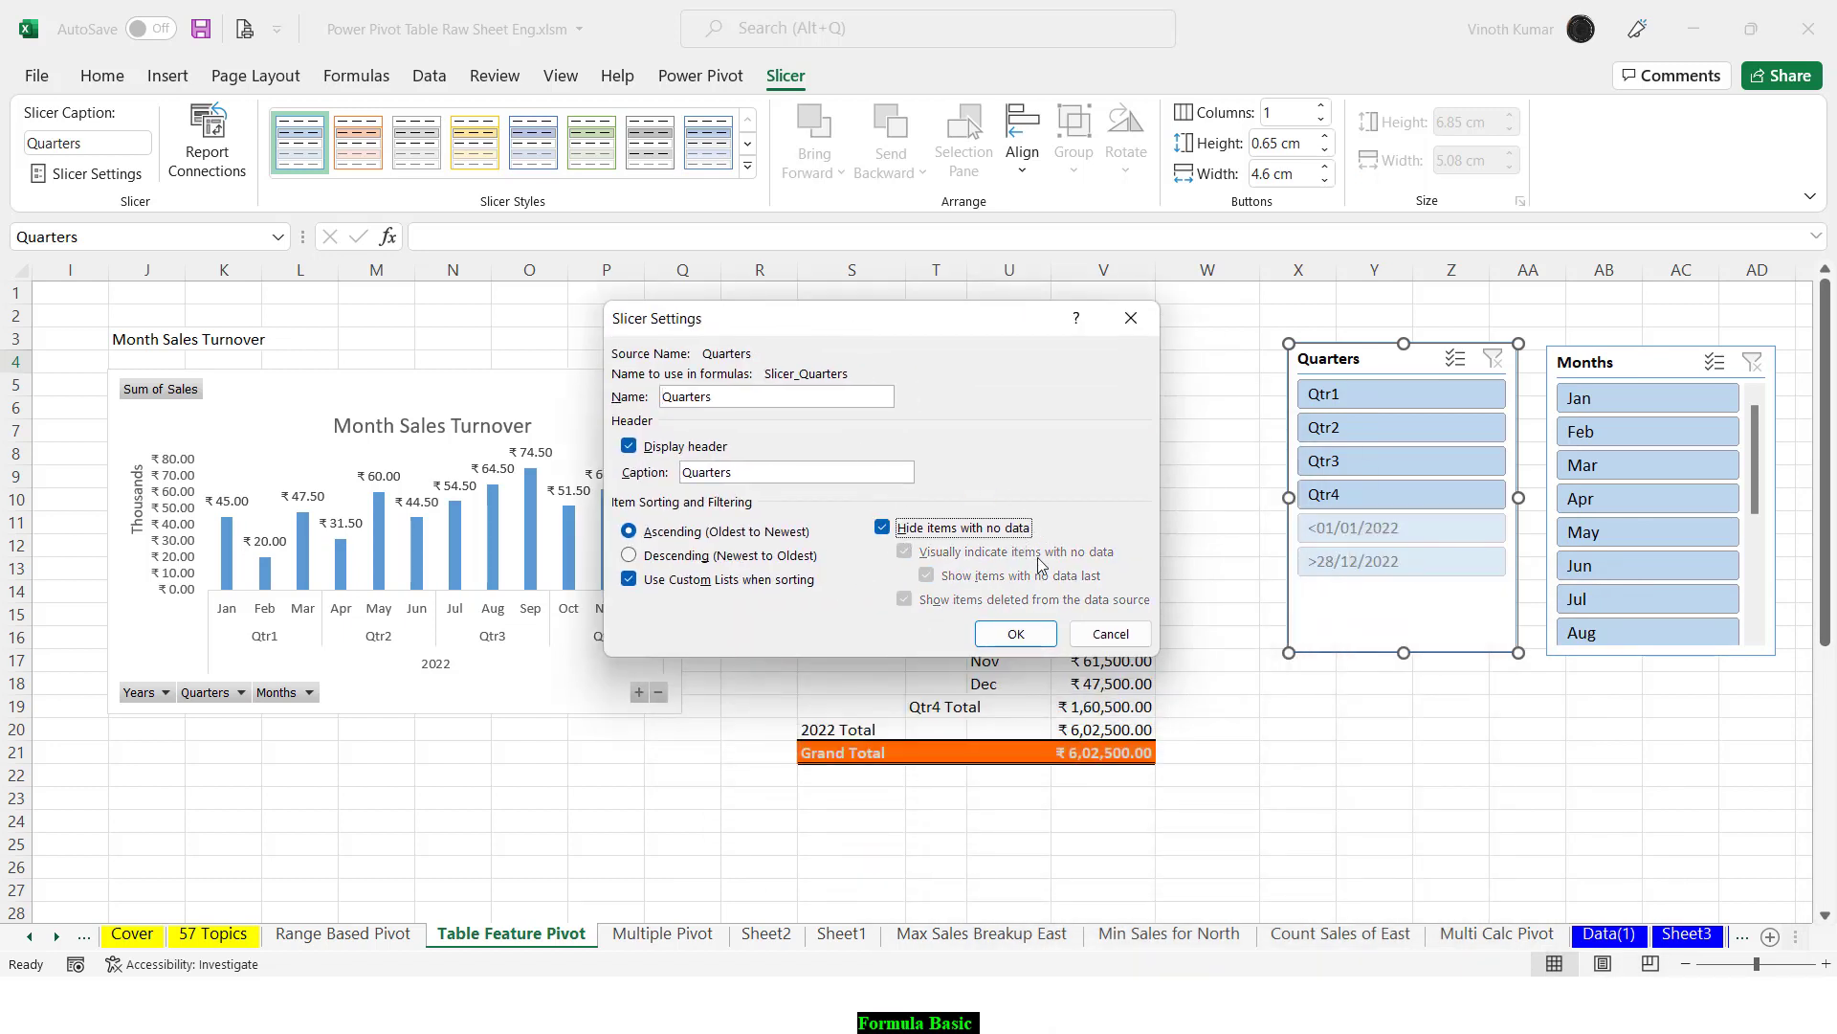
{"action": "left_click", "coordinate": [1029, 639]}
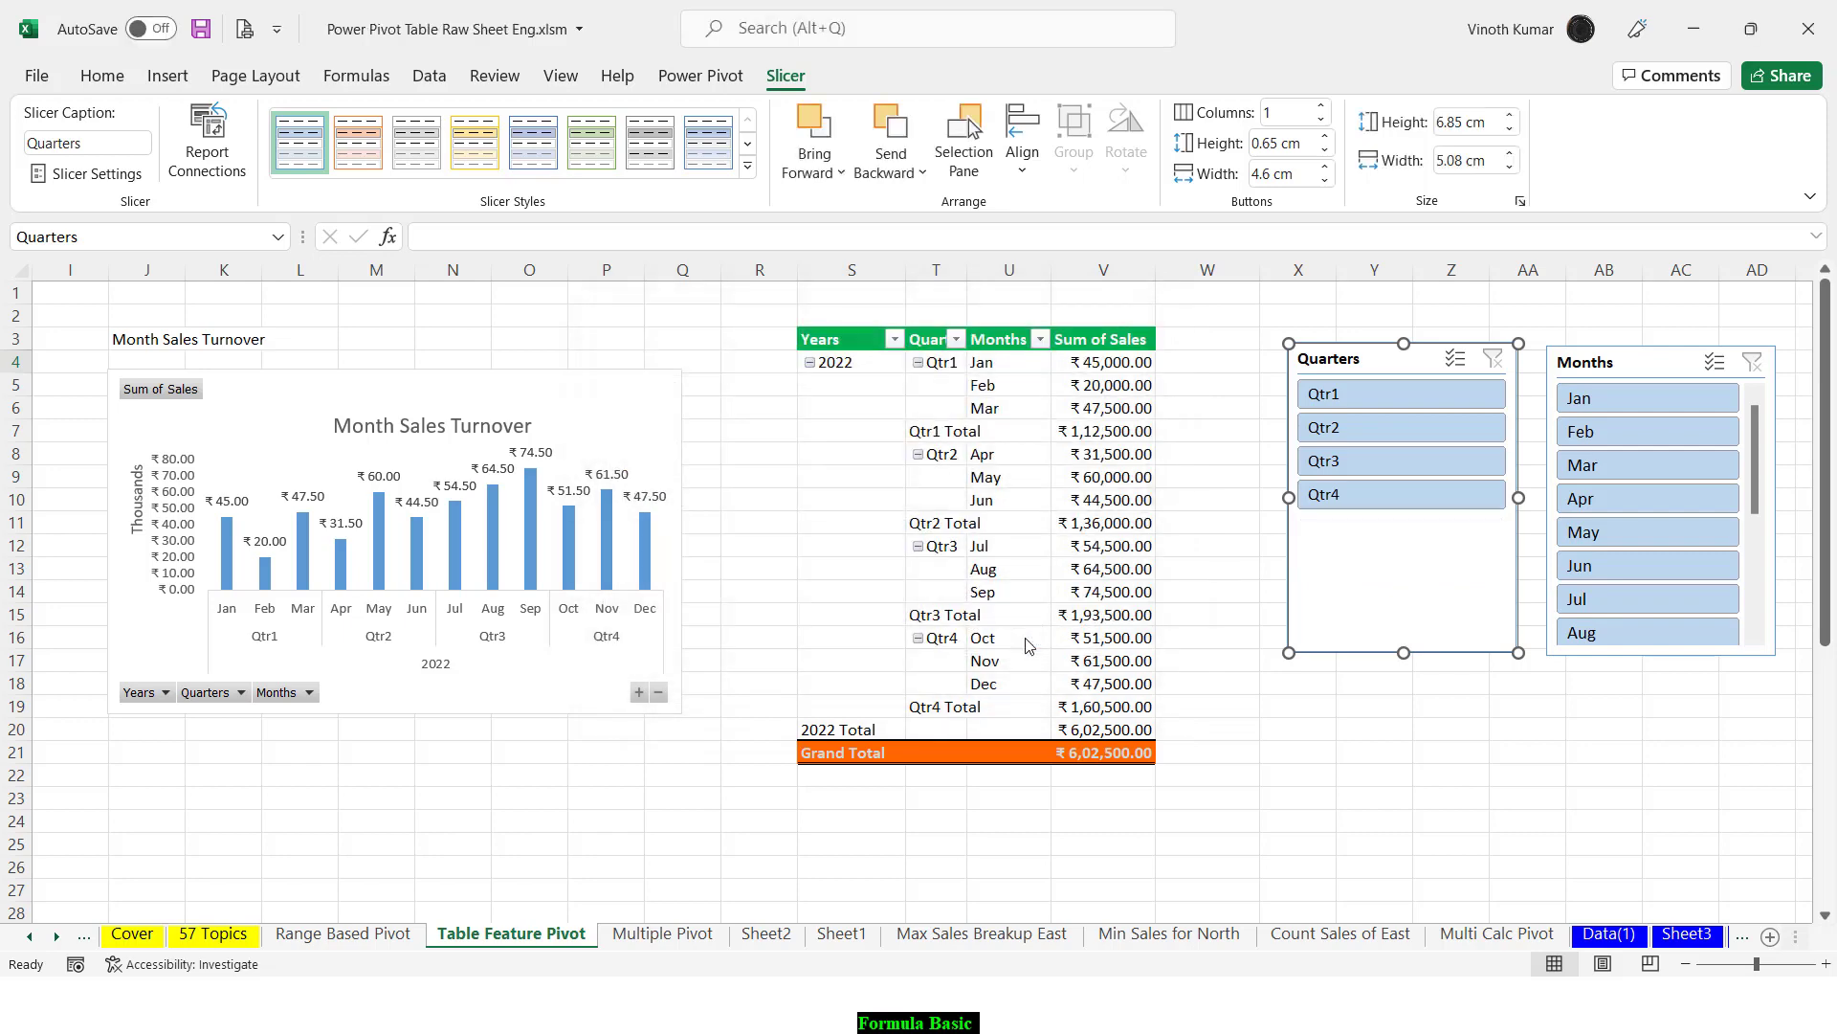
Step: Select the Months slicer and look over its available options
{"action": "left_click", "coordinate": [1627, 364]}
{"action": "right_click", "coordinate": [1622, 366]}
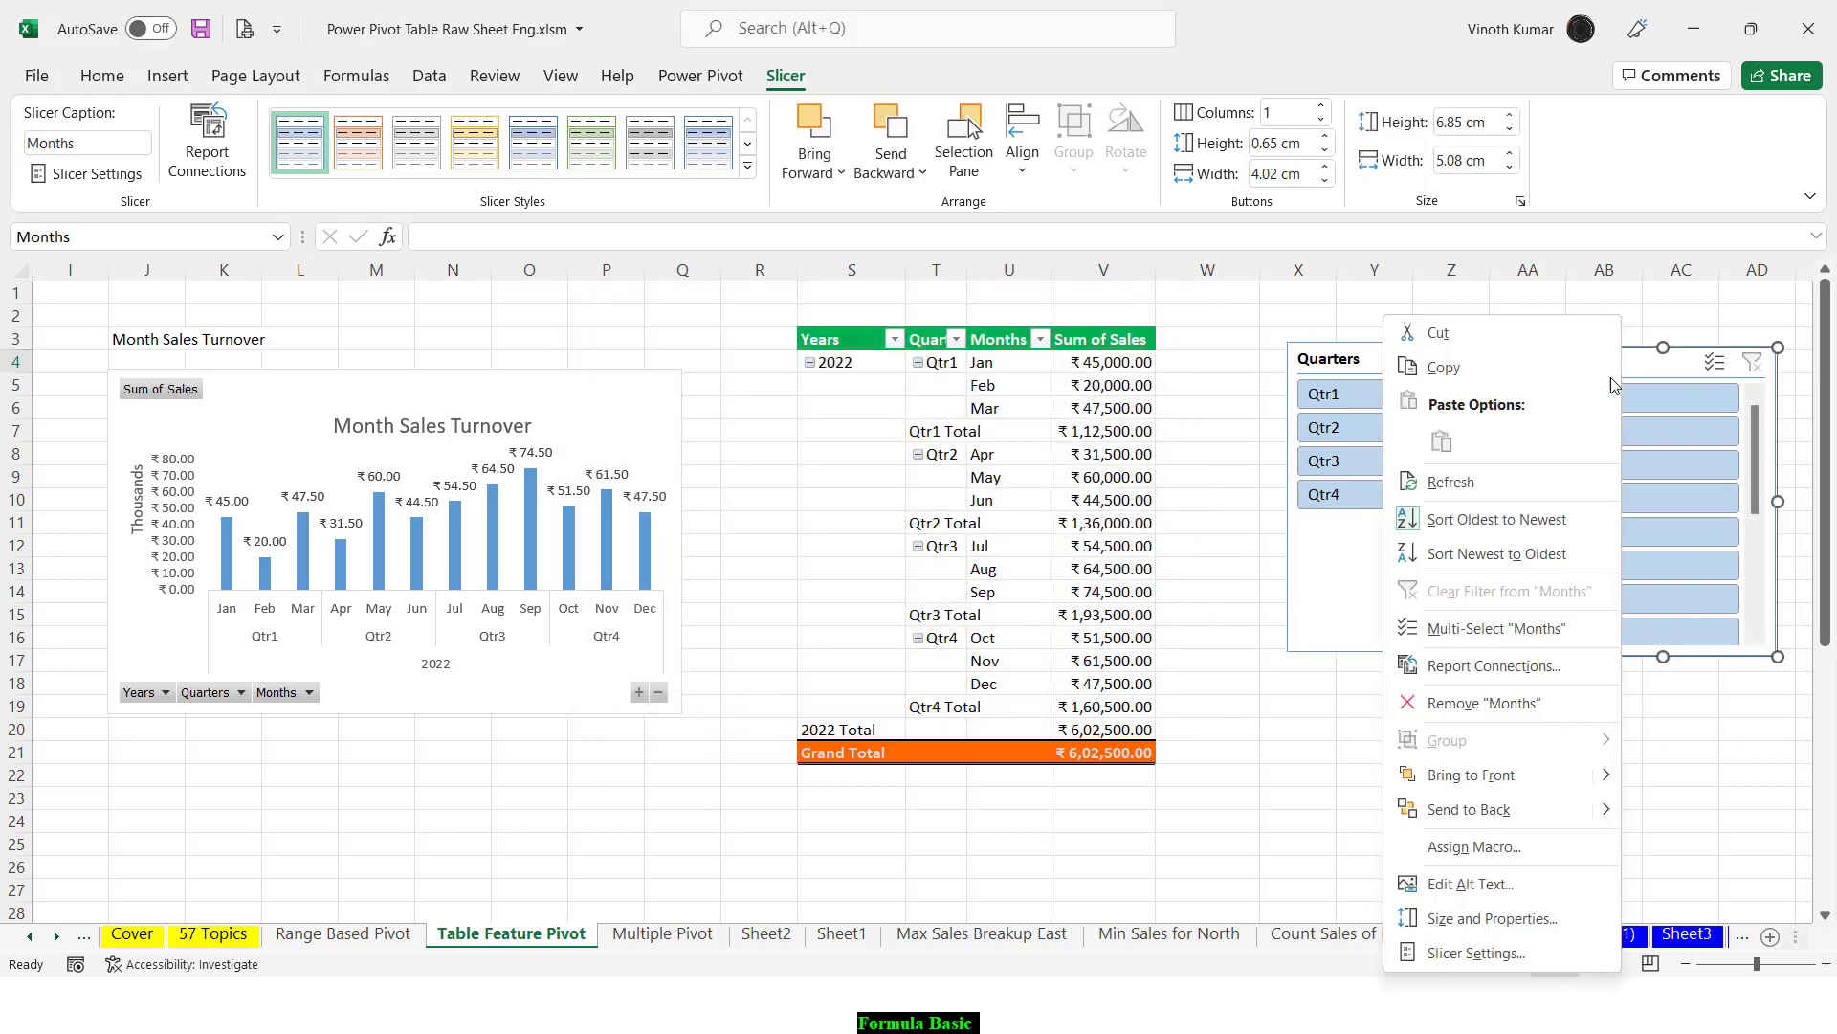
{"action": "left_click", "coordinate": [1720, 675]}
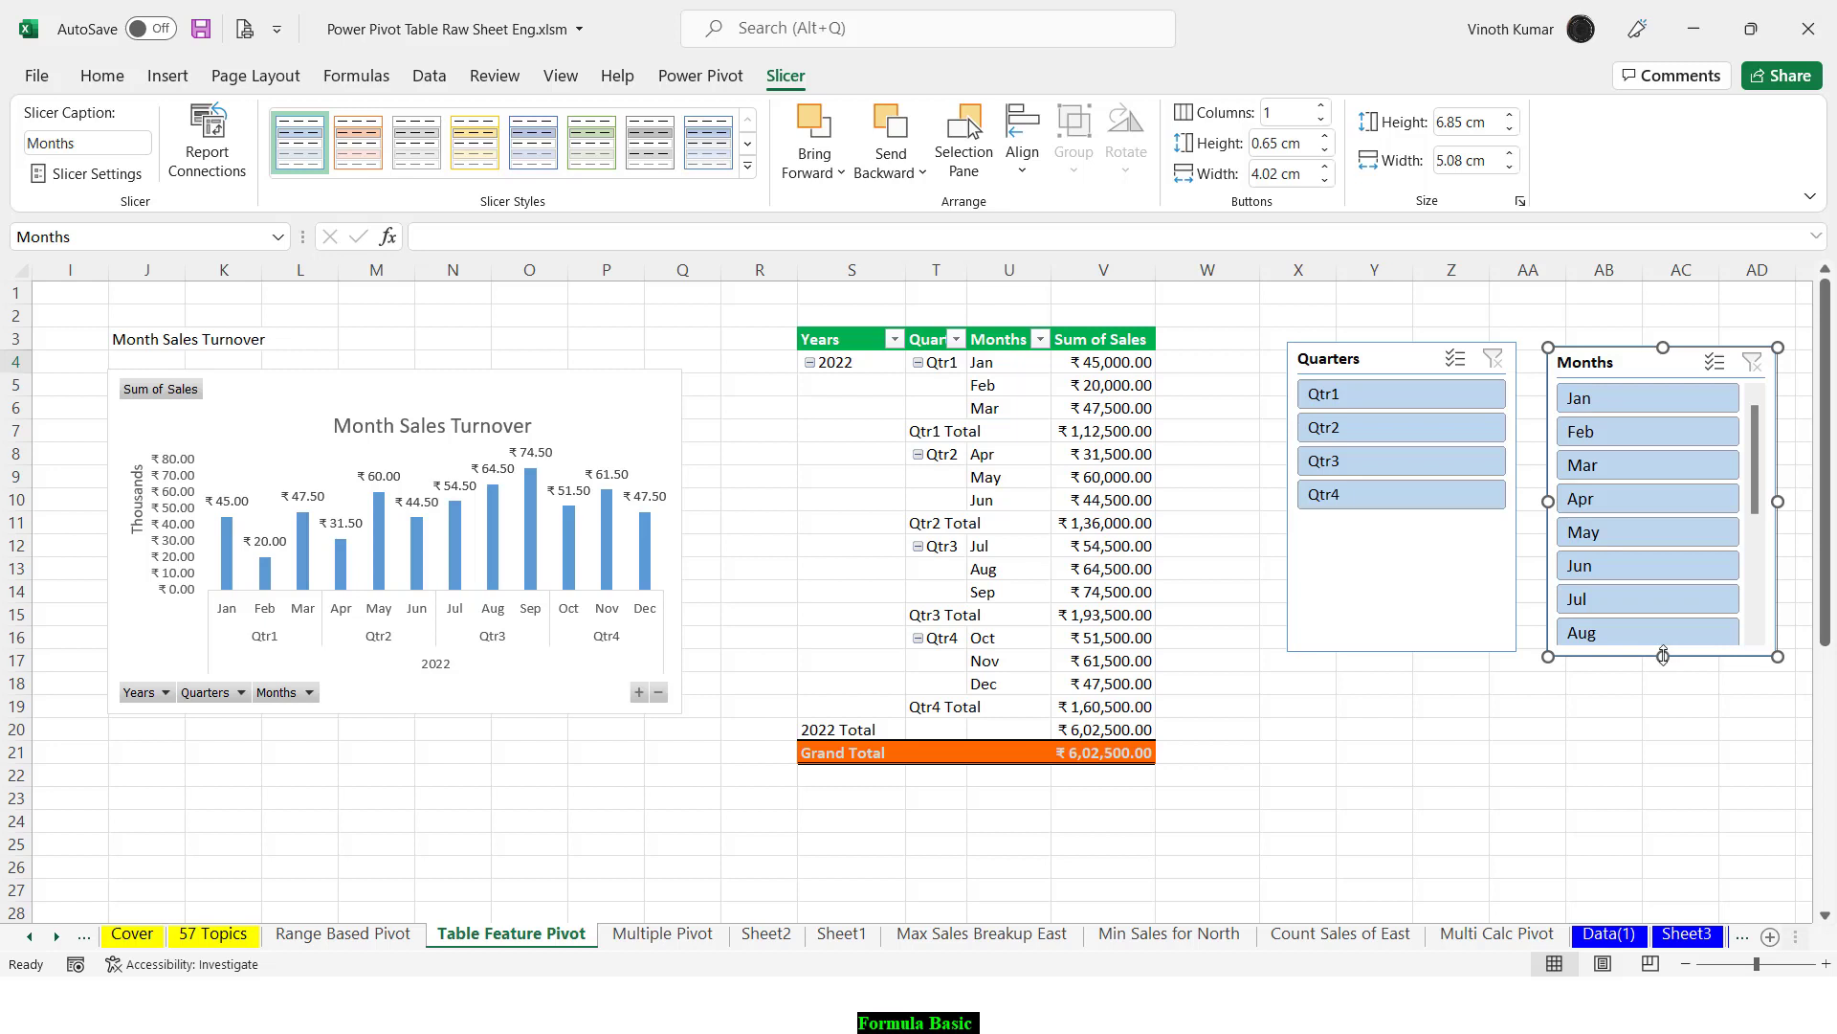
Step: Enlarge the Months slicer to about 11.58 cm high and set it to hide items with no data
{"action": "left_click_drag", "start_coordinate": [1663, 656], "coordinate": [1655, 869]}
{"action": "right_click", "coordinate": [1648, 364]}
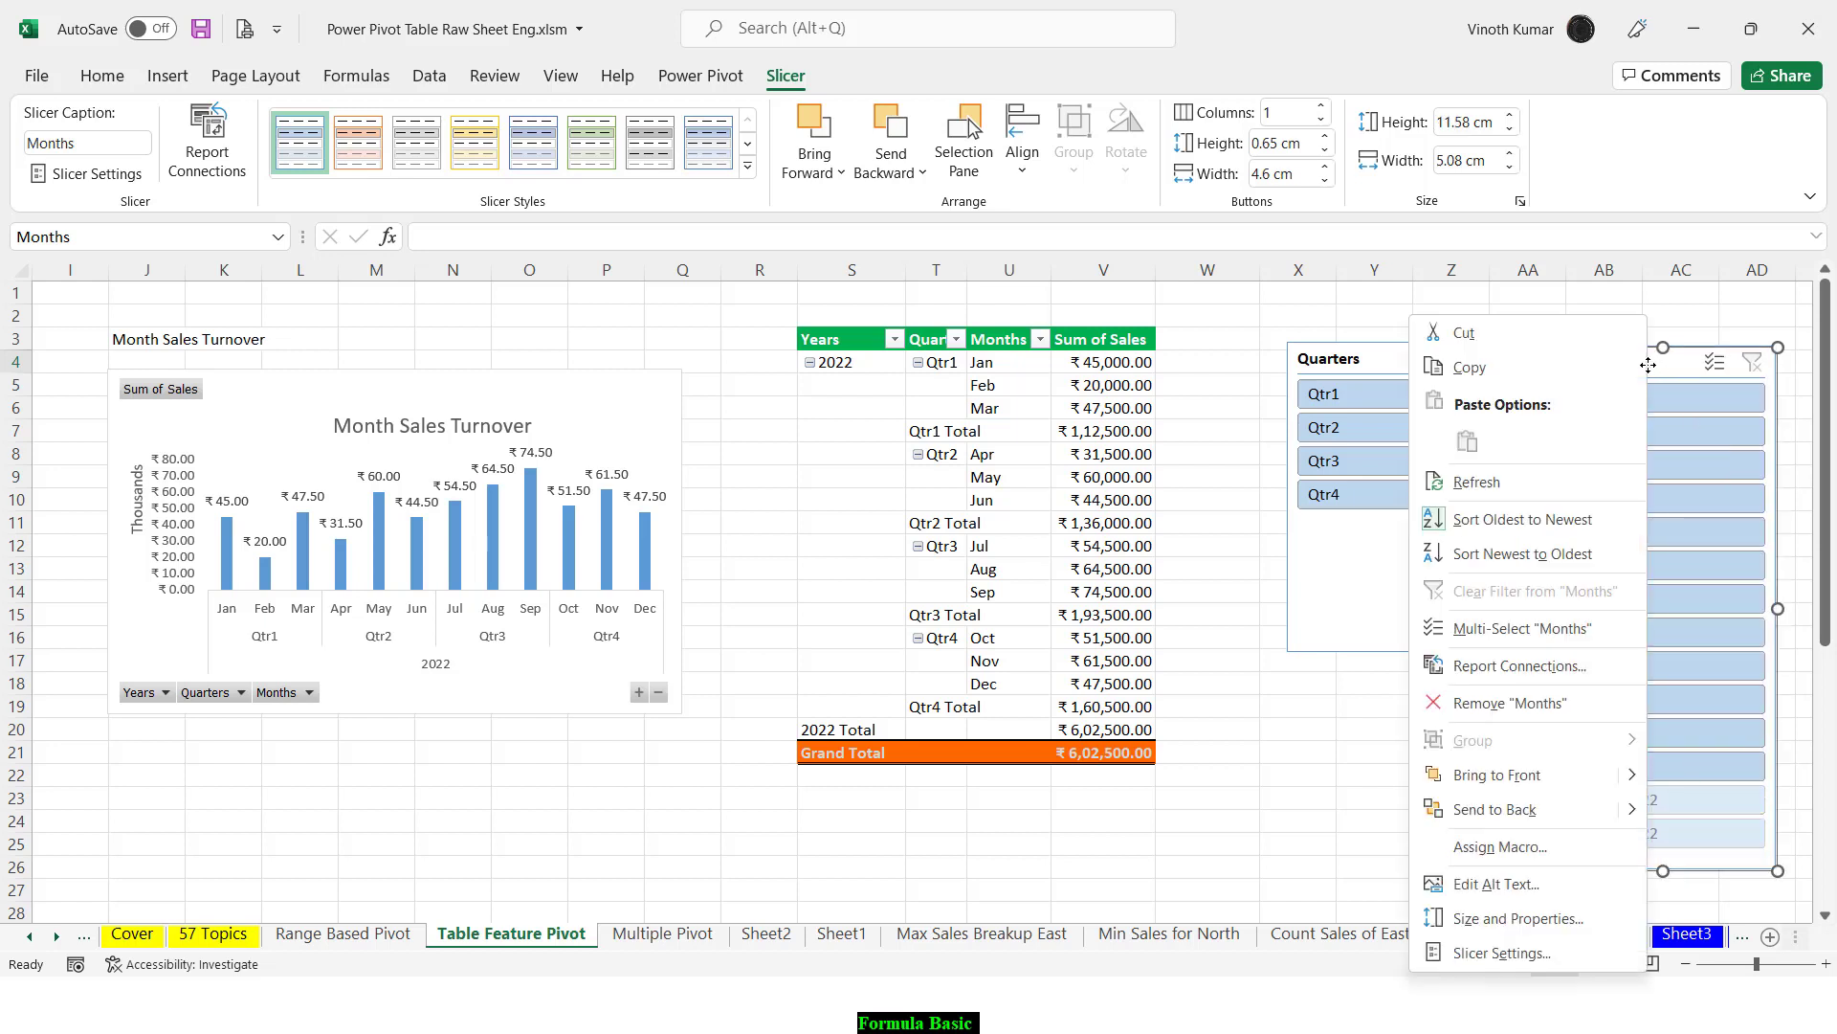
{"action": "left_click", "coordinate": [1502, 952]}
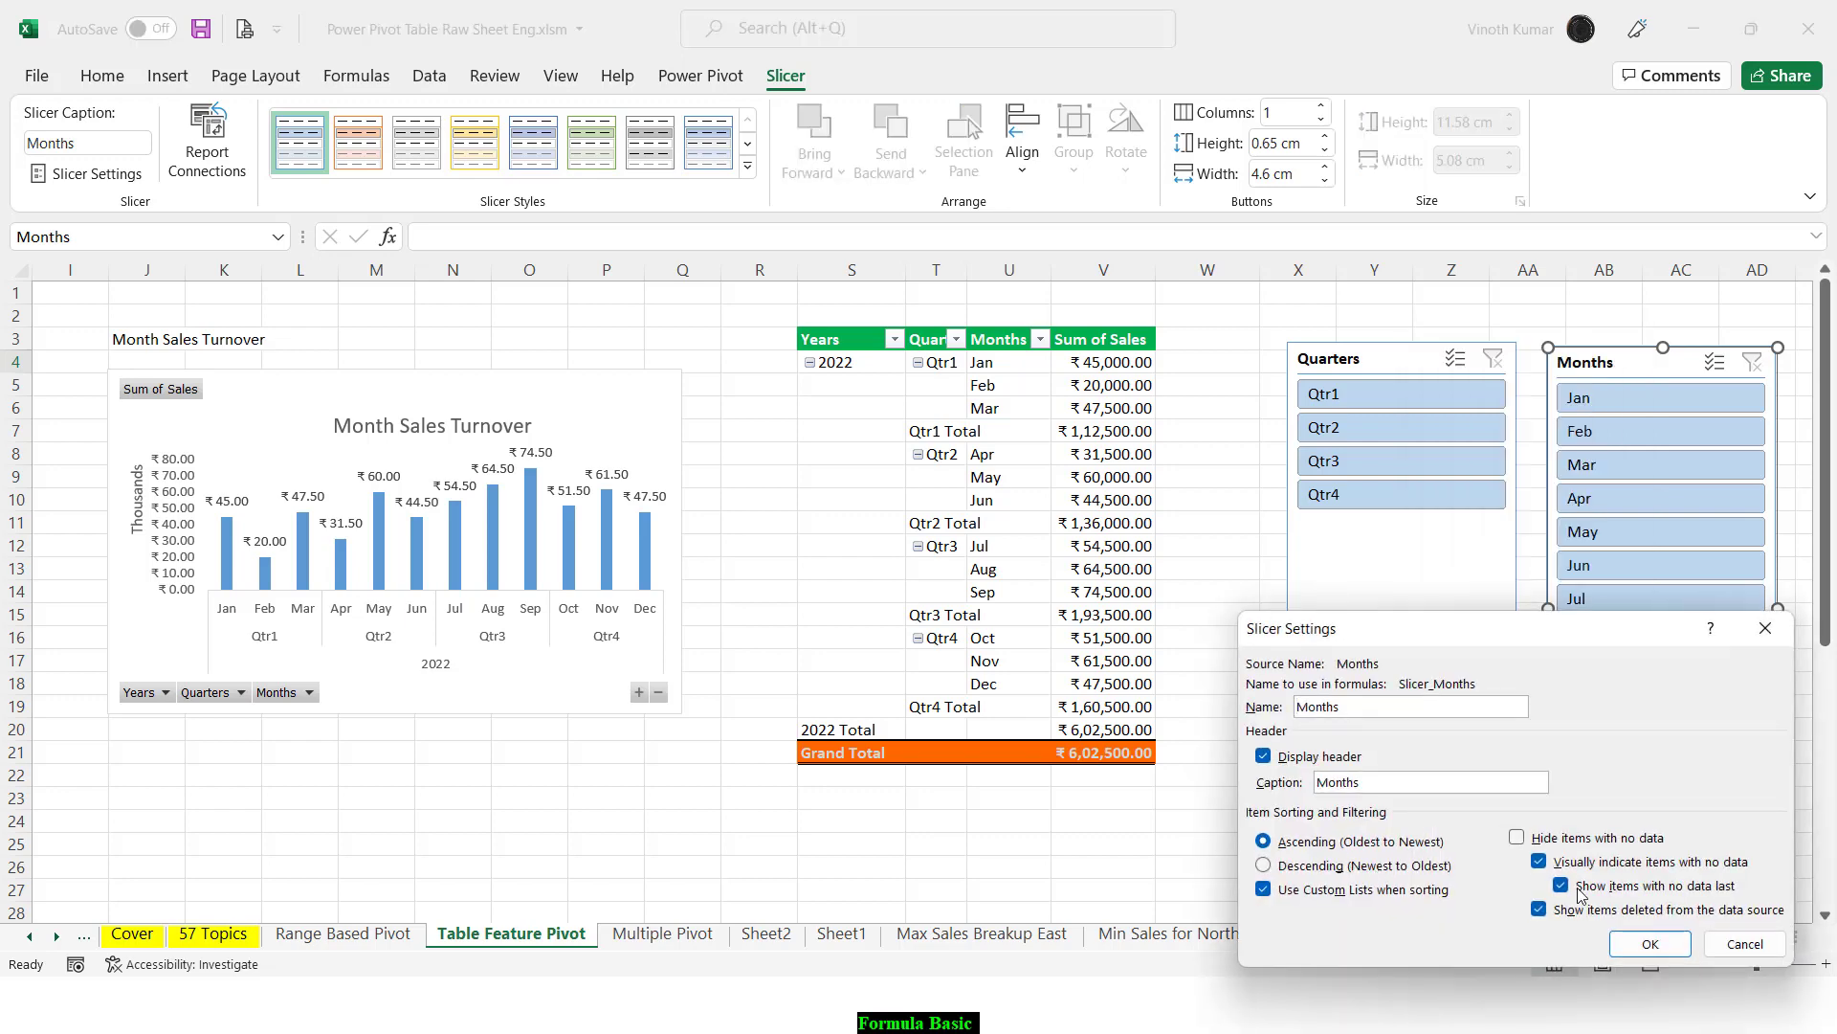
{"action": "left_click", "coordinate": [1517, 838]}
{"action": "left_click", "coordinate": [1632, 946]}
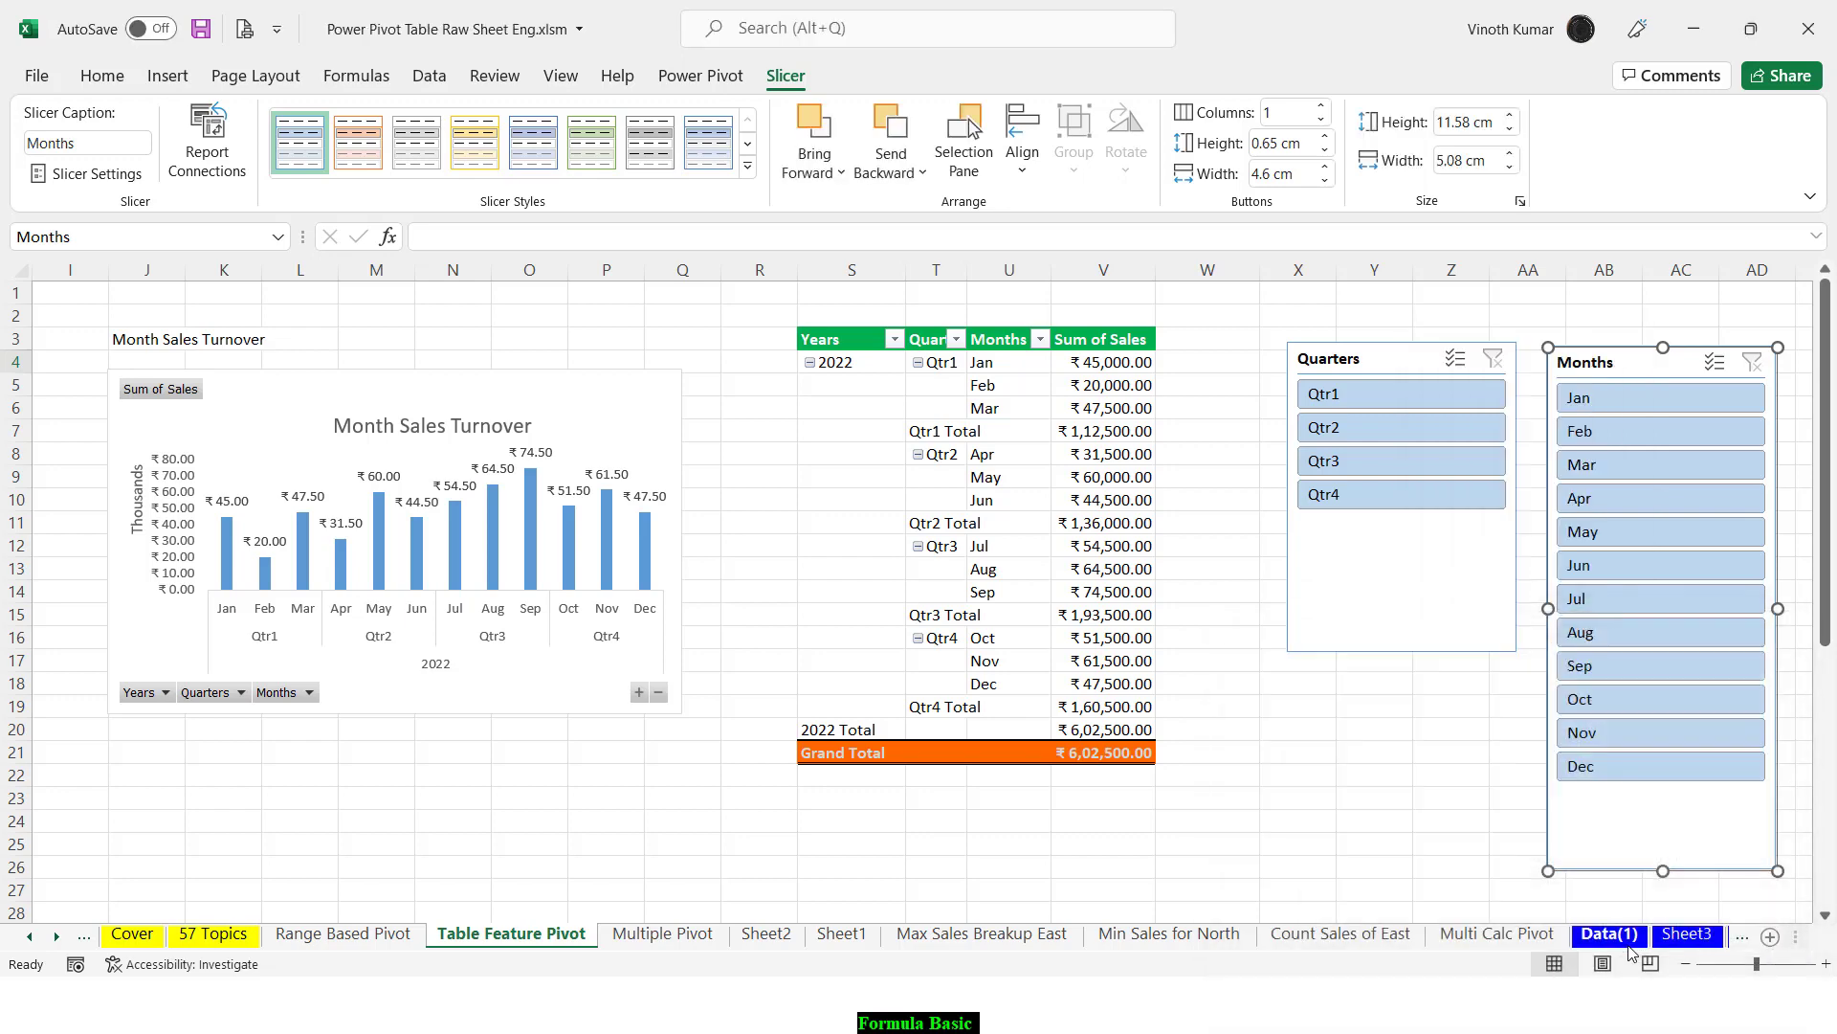
Step: Shift the Quarters slicer closer to the PivotTable and lay it out in four columns, about 2.29 cm high
{"action": "left_click_drag", "start_coordinate": [1394, 361], "coordinate": [1328, 359]}
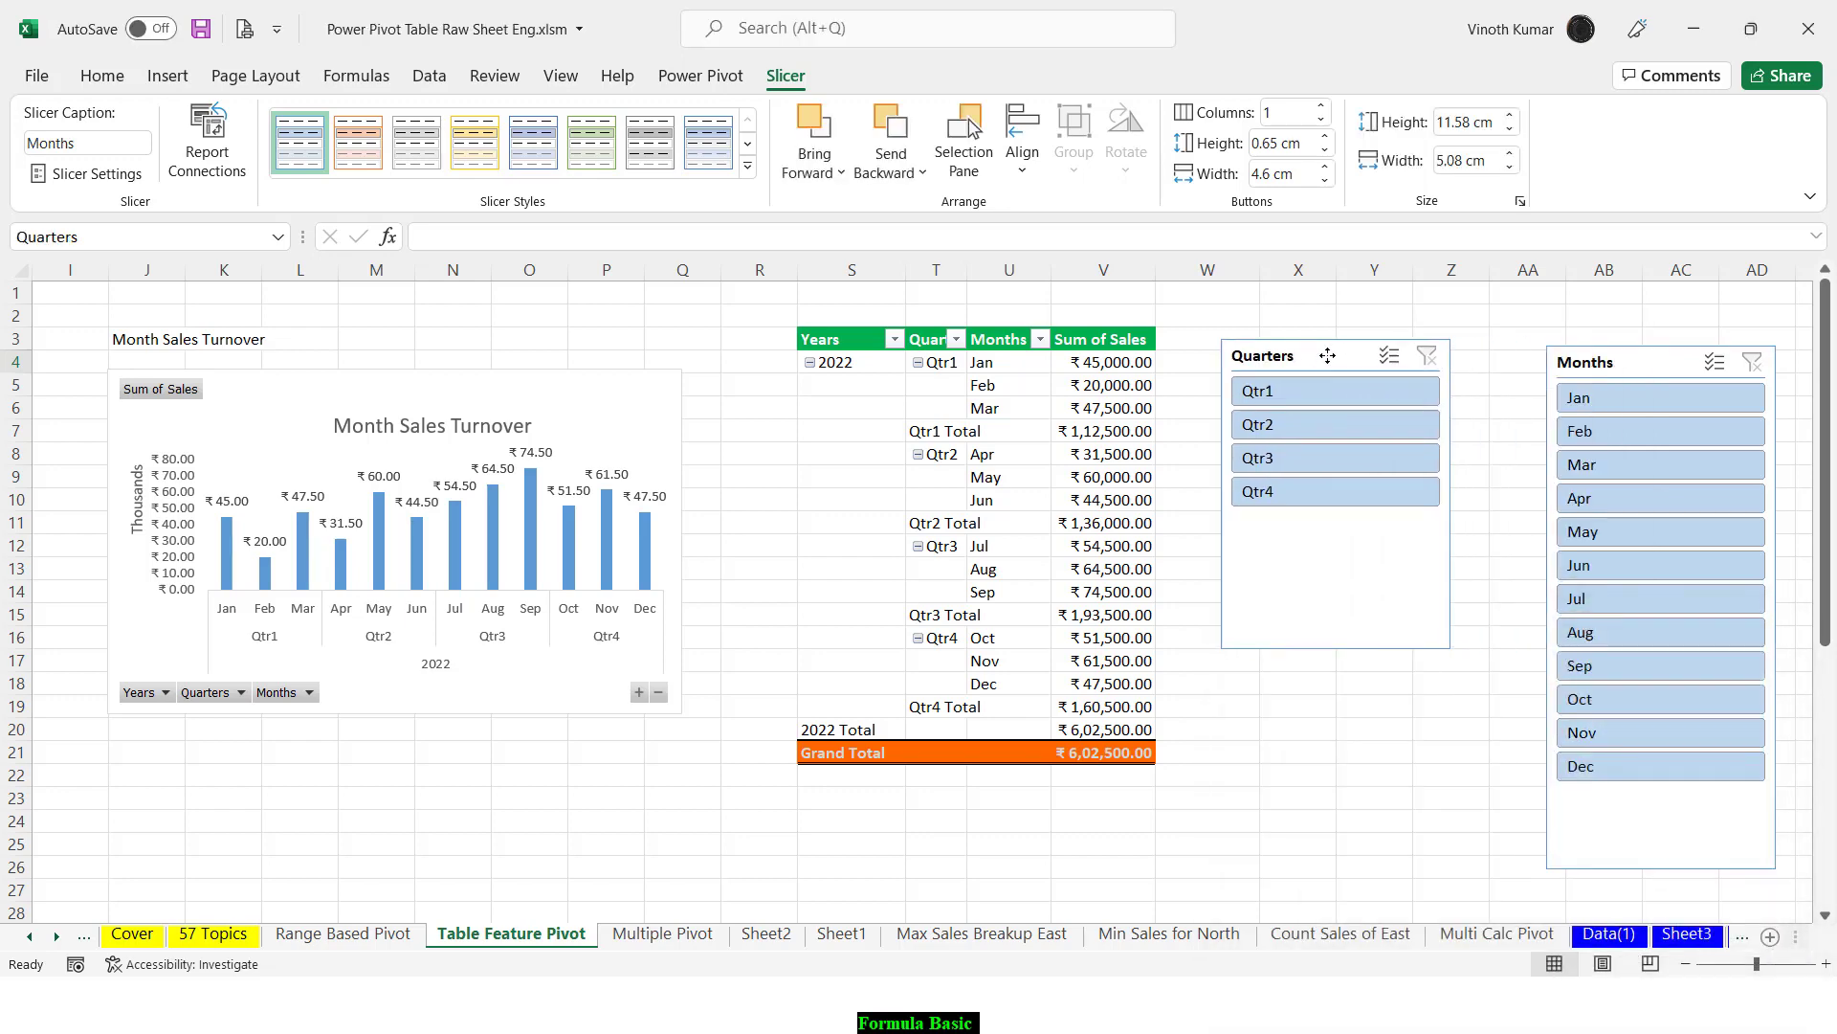
{"action": "left_click", "coordinate": [1320, 107]}
{"action": "left_click", "coordinate": [1321, 107]}
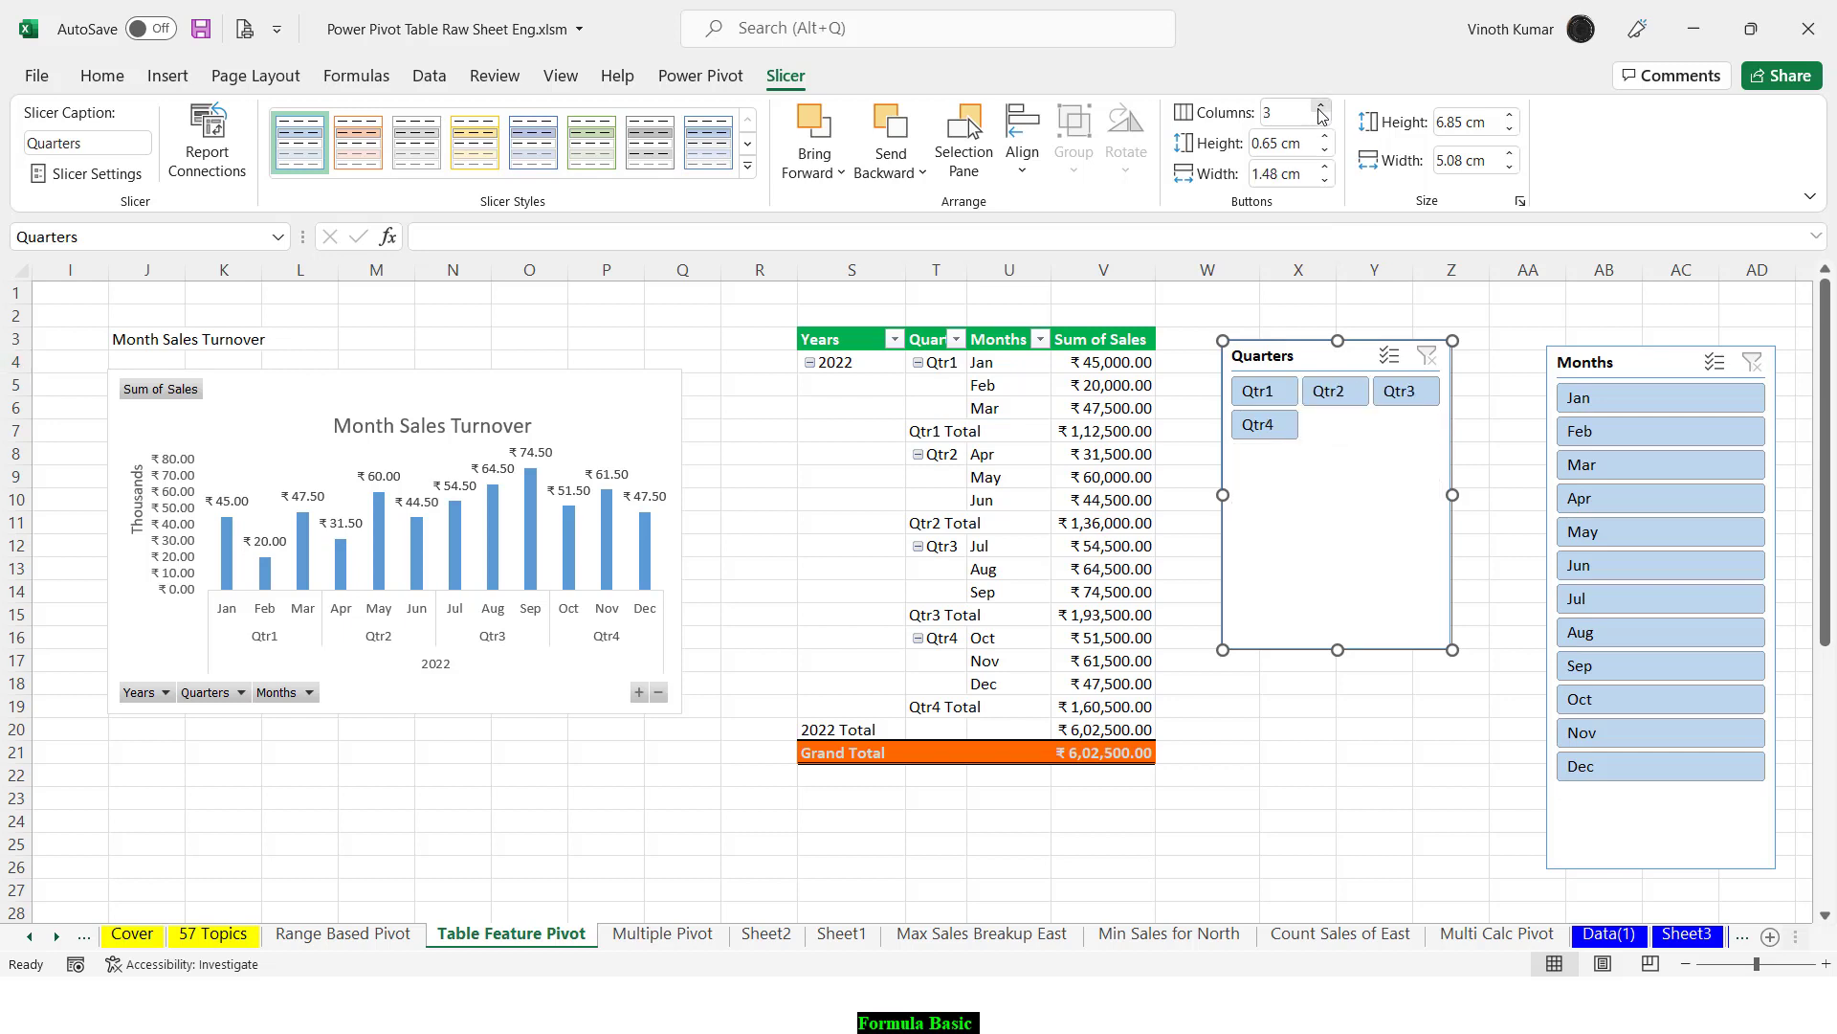
{"action": "left_click", "coordinate": [1320, 107]}
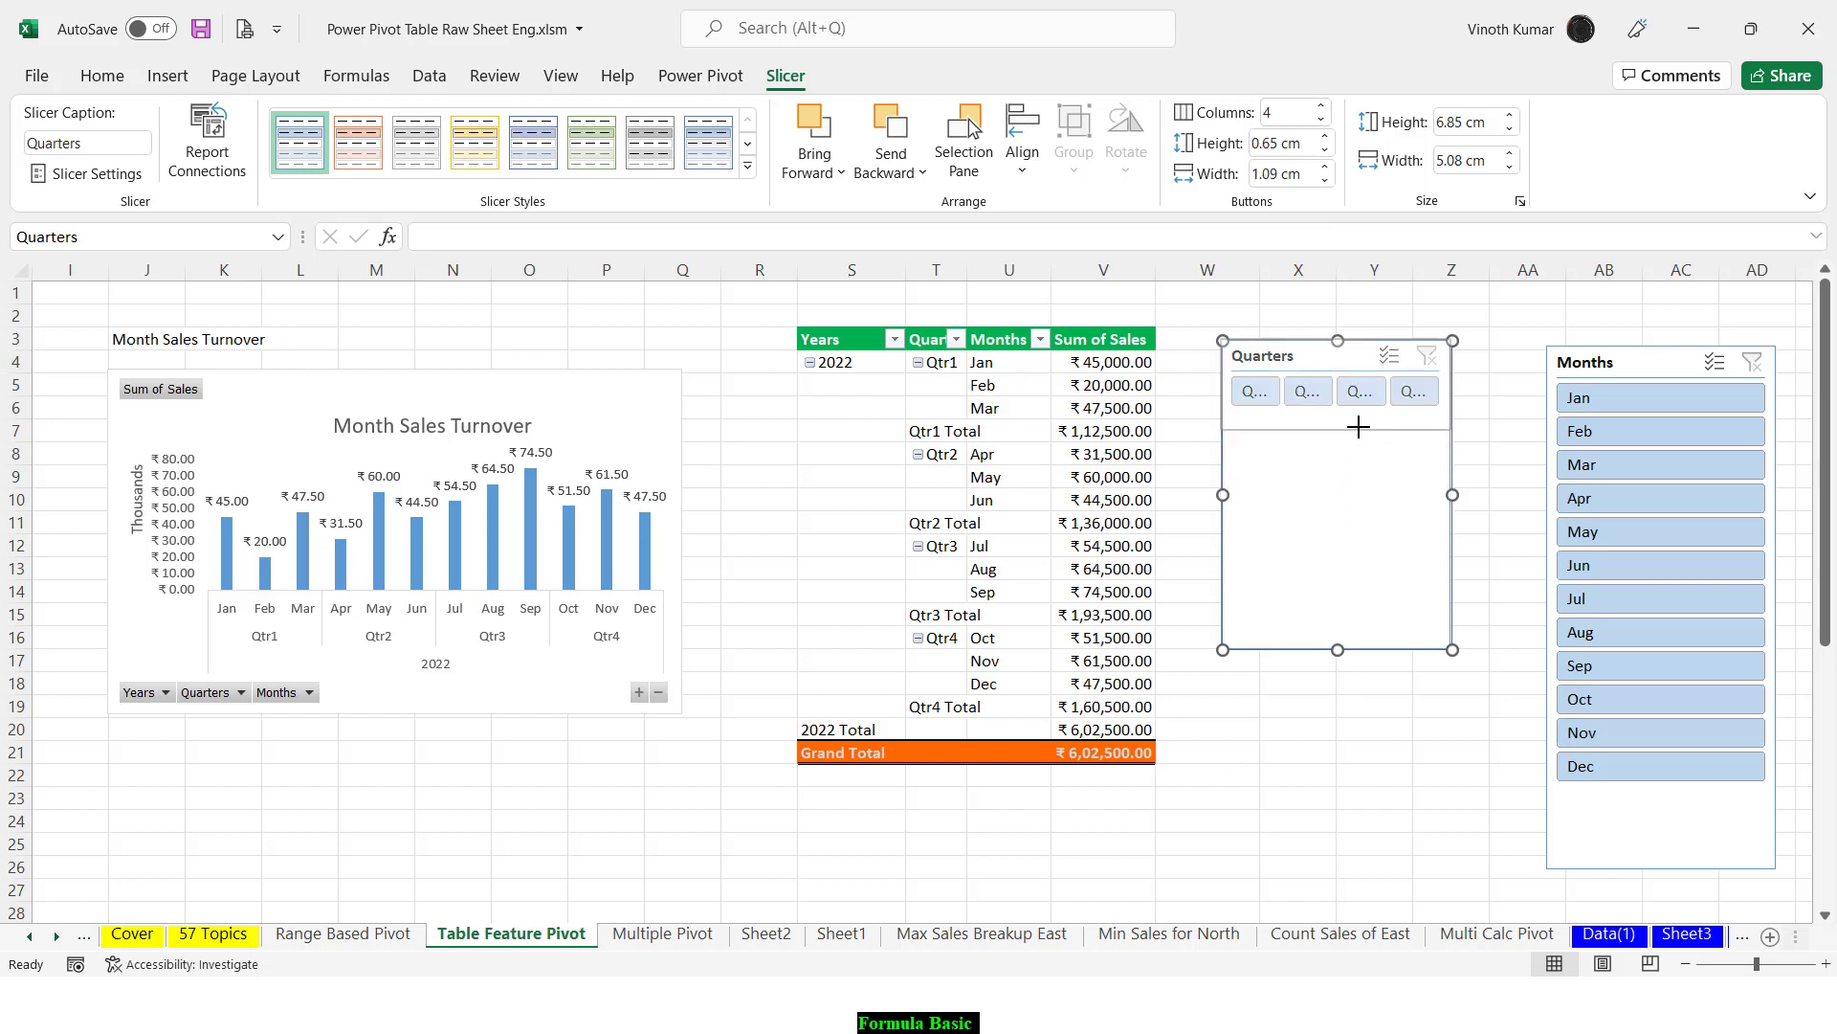
{"action": "left_click_drag", "start_coordinate": [1359, 427], "coordinate": [1341, 444]}
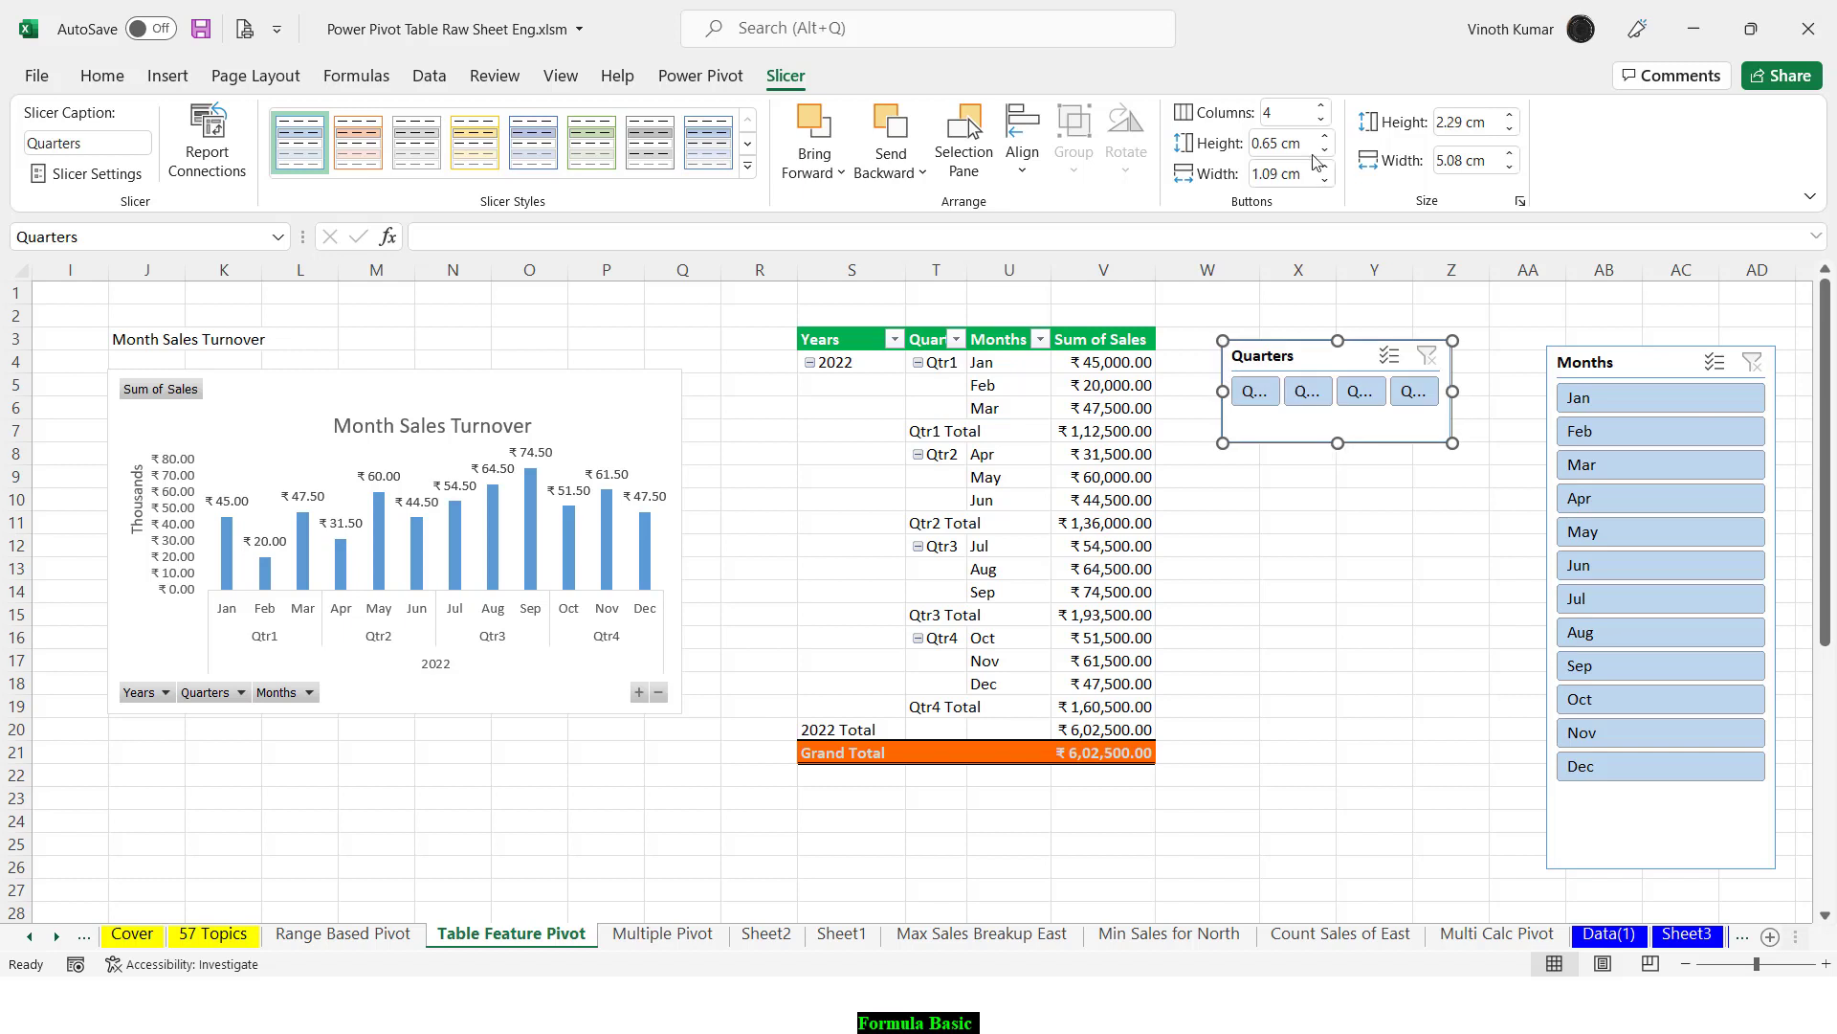
Step: Rearrange the Quarters slicer into two columns, about 2.63 cm high, and apply the solid orange slicer style
{"action": "left_click", "coordinate": [1320, 119]}
{"action": "left_click", "coordinate": [1321, 119]}
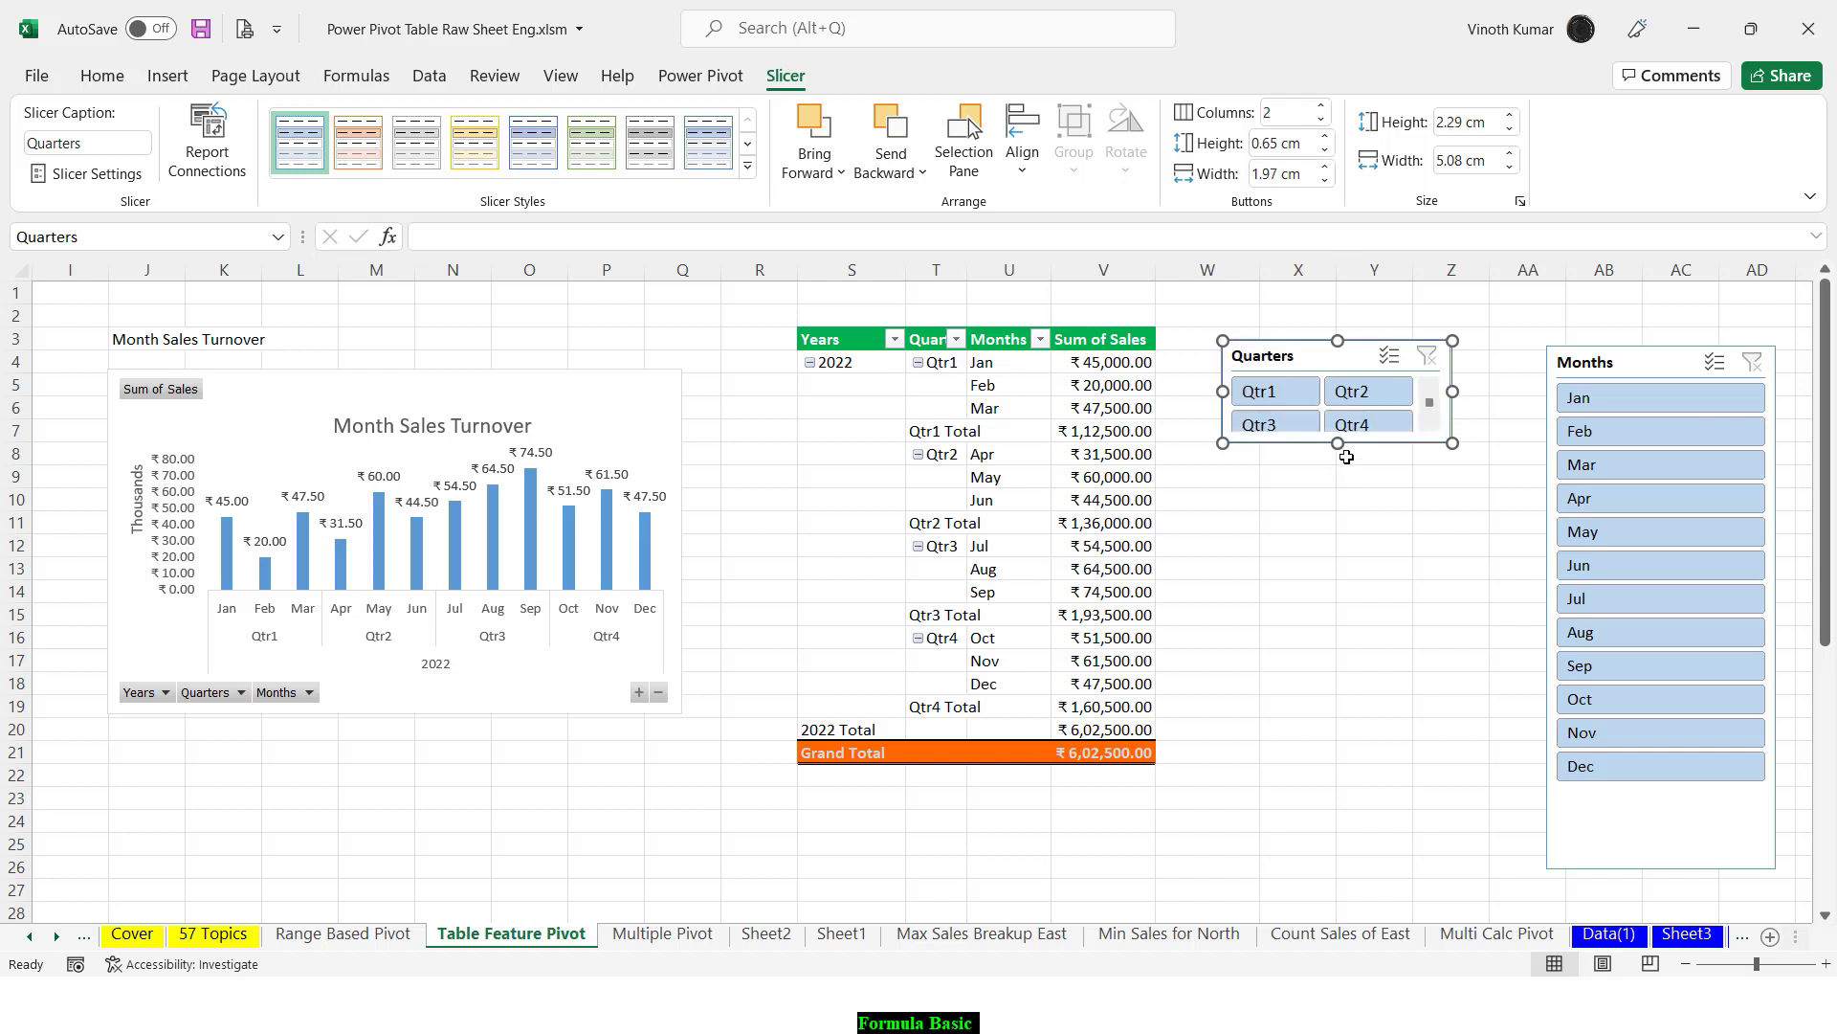
{"action": "left_click_drag", "start_coordinate": [1338, 443], "coordinate": [1340, 460]}
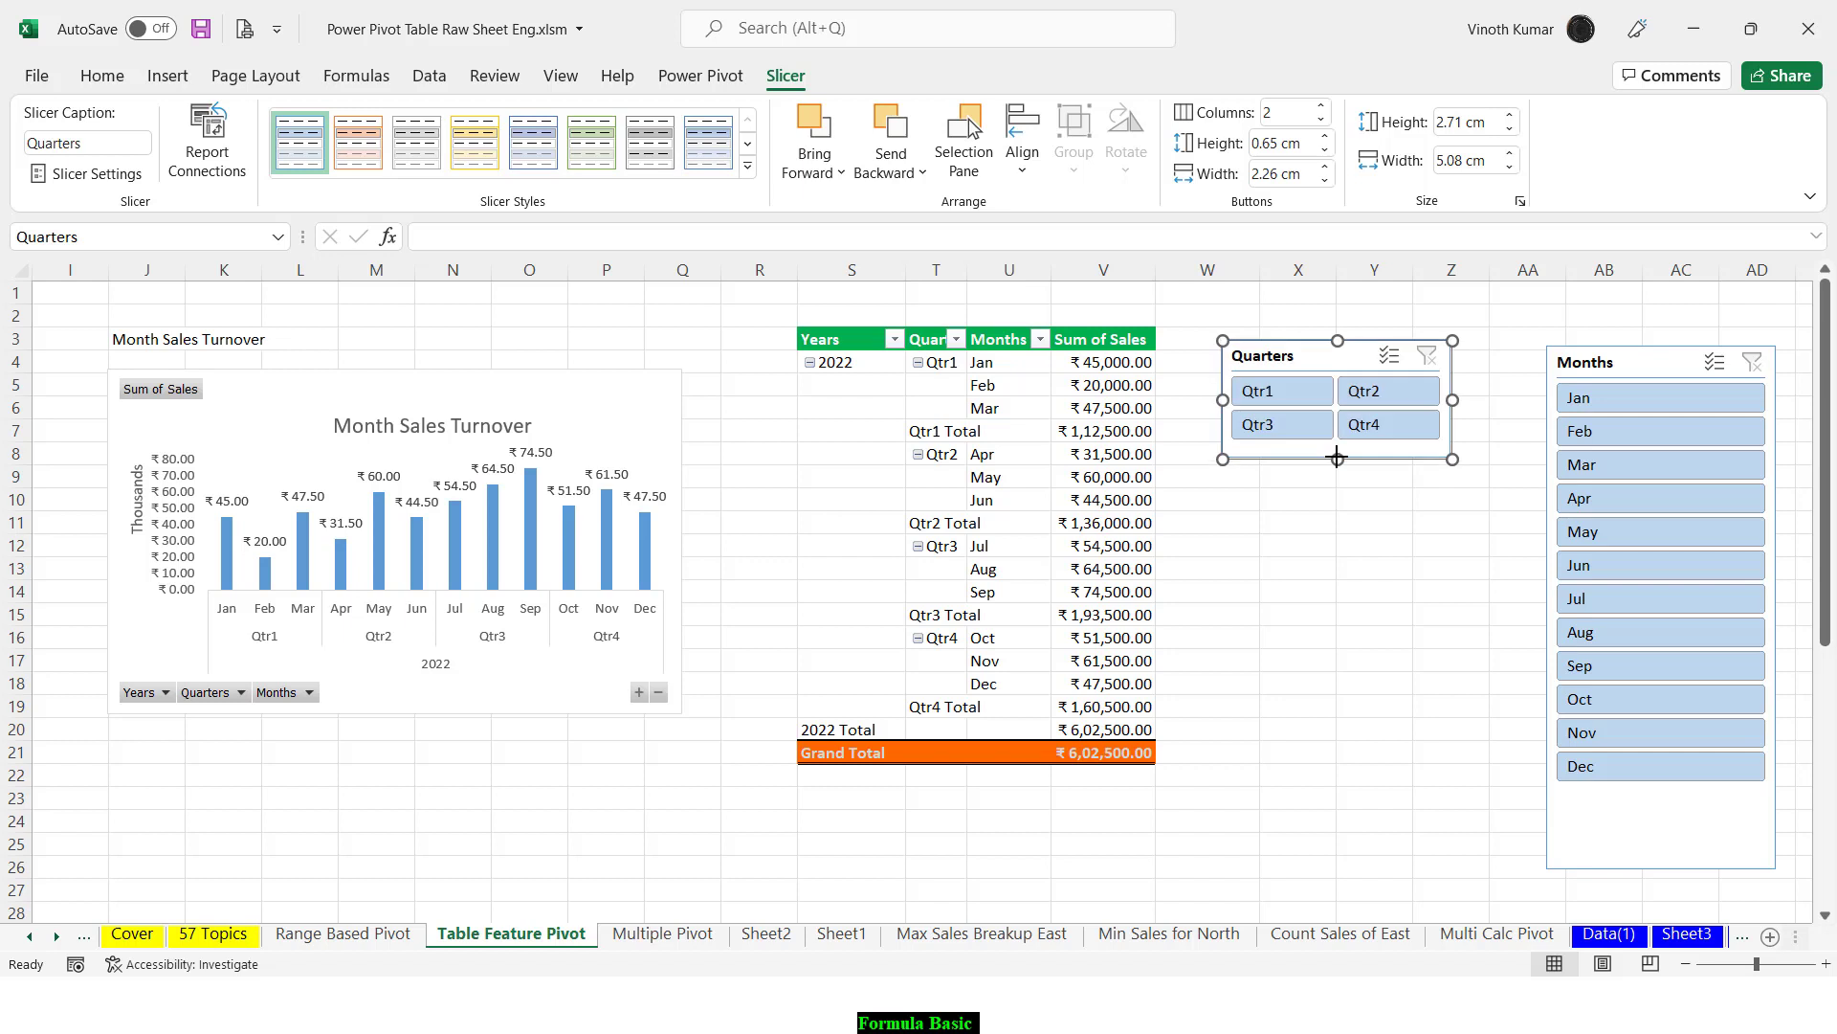
{"action": "left_click", "coordinate": [748, 166]}
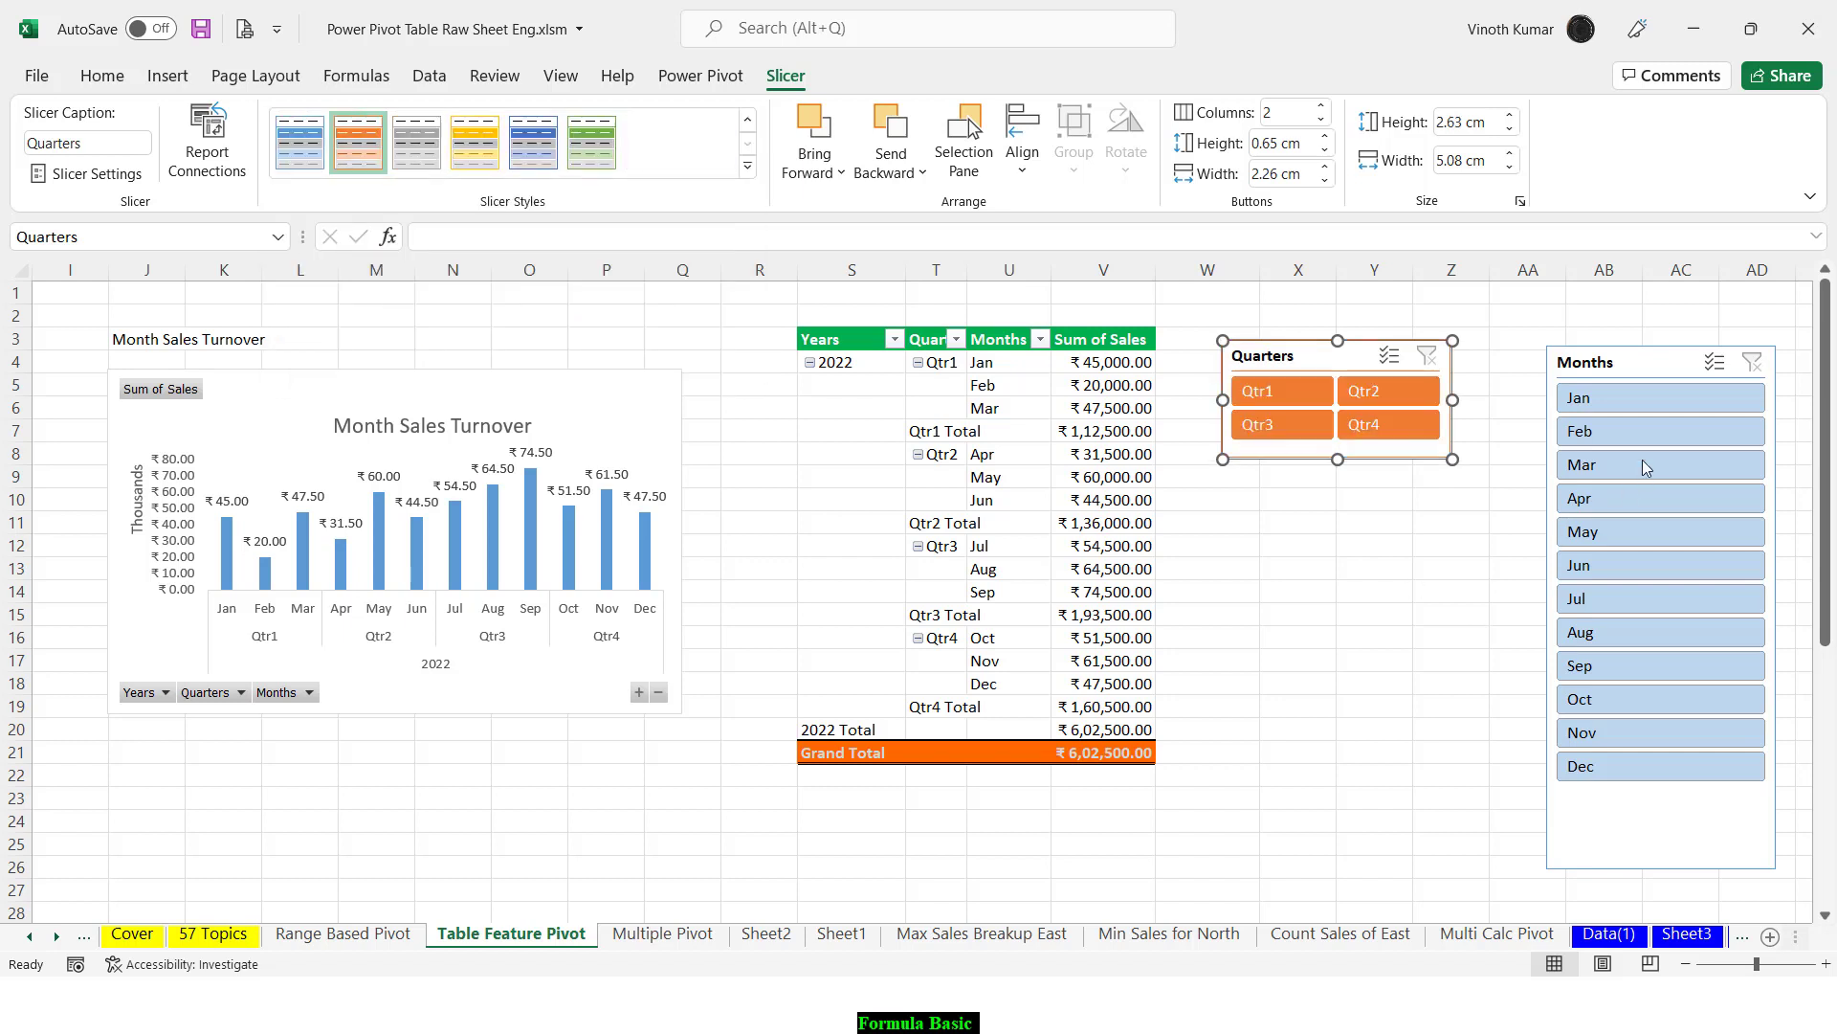
Step: Move the Months slicer next to the Quarters slicer and lay it out in three columns, about 4.09 cm high
{"action": "left_click_drag", "start_coordinate": [1608, 362], "coordinate": [1534, 357]}
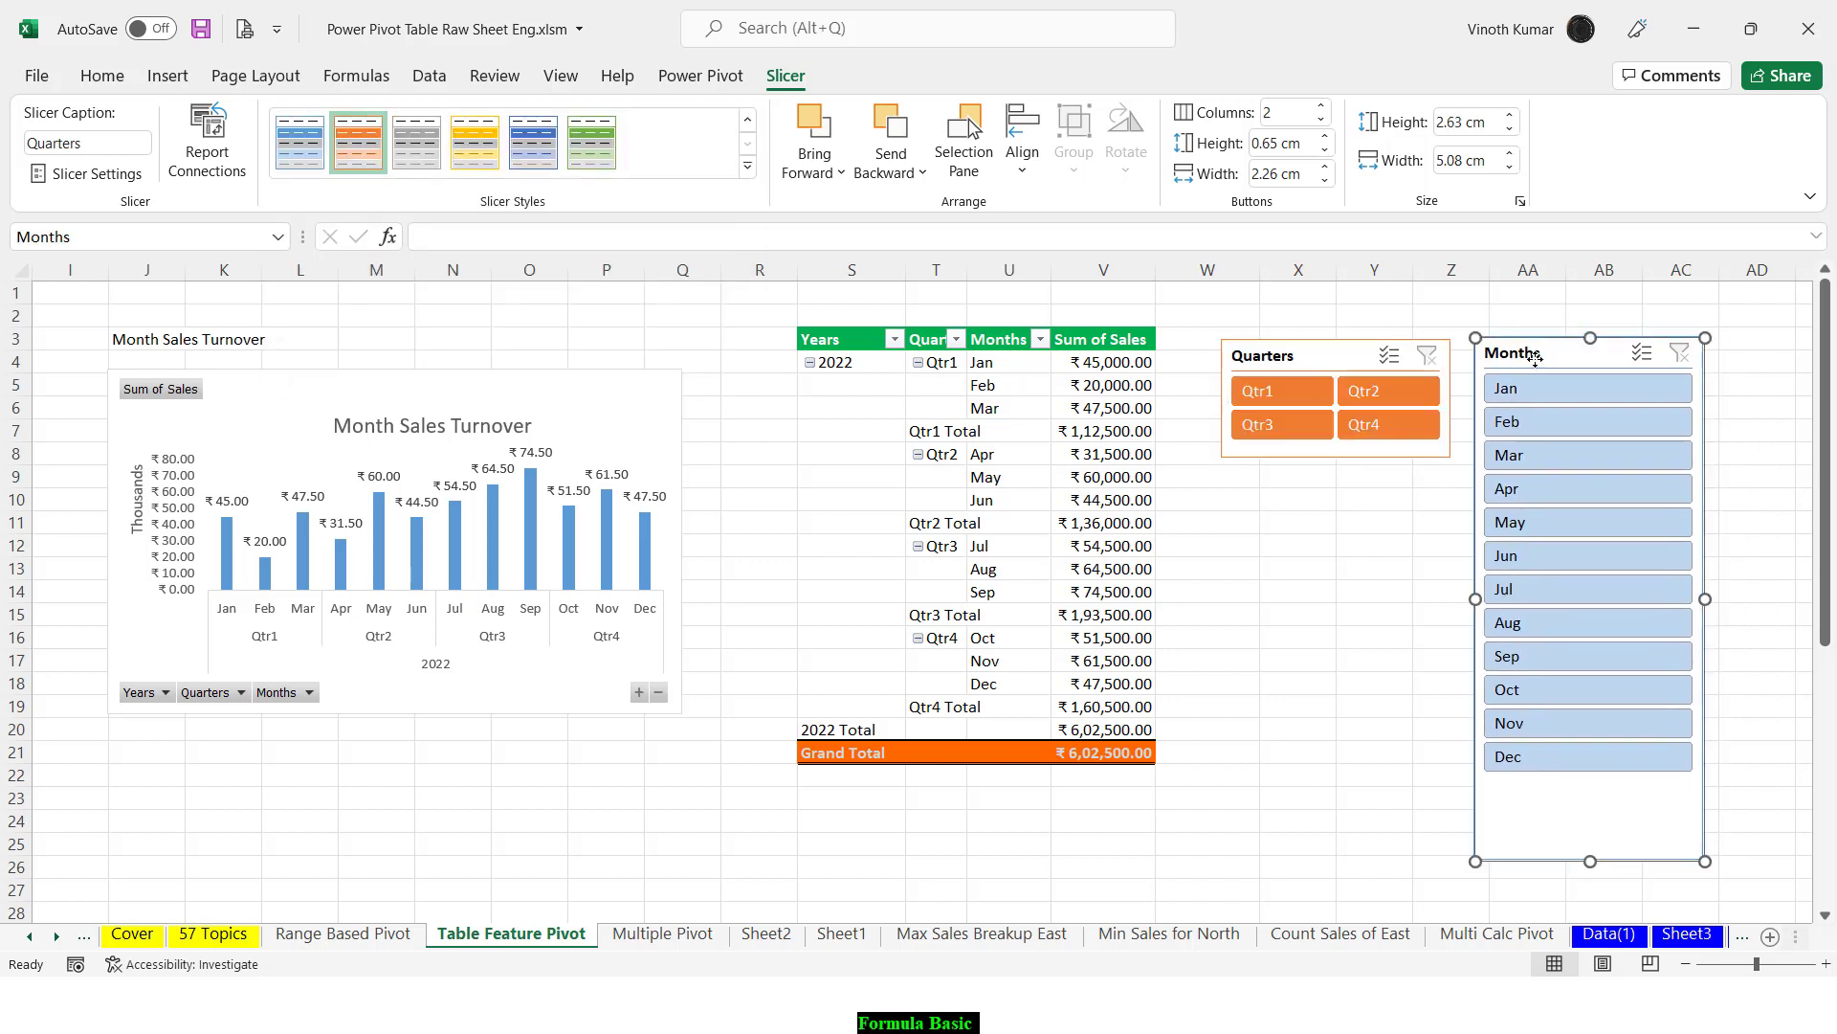
{"action": "left_click", "coordinate": [1324, 107]}
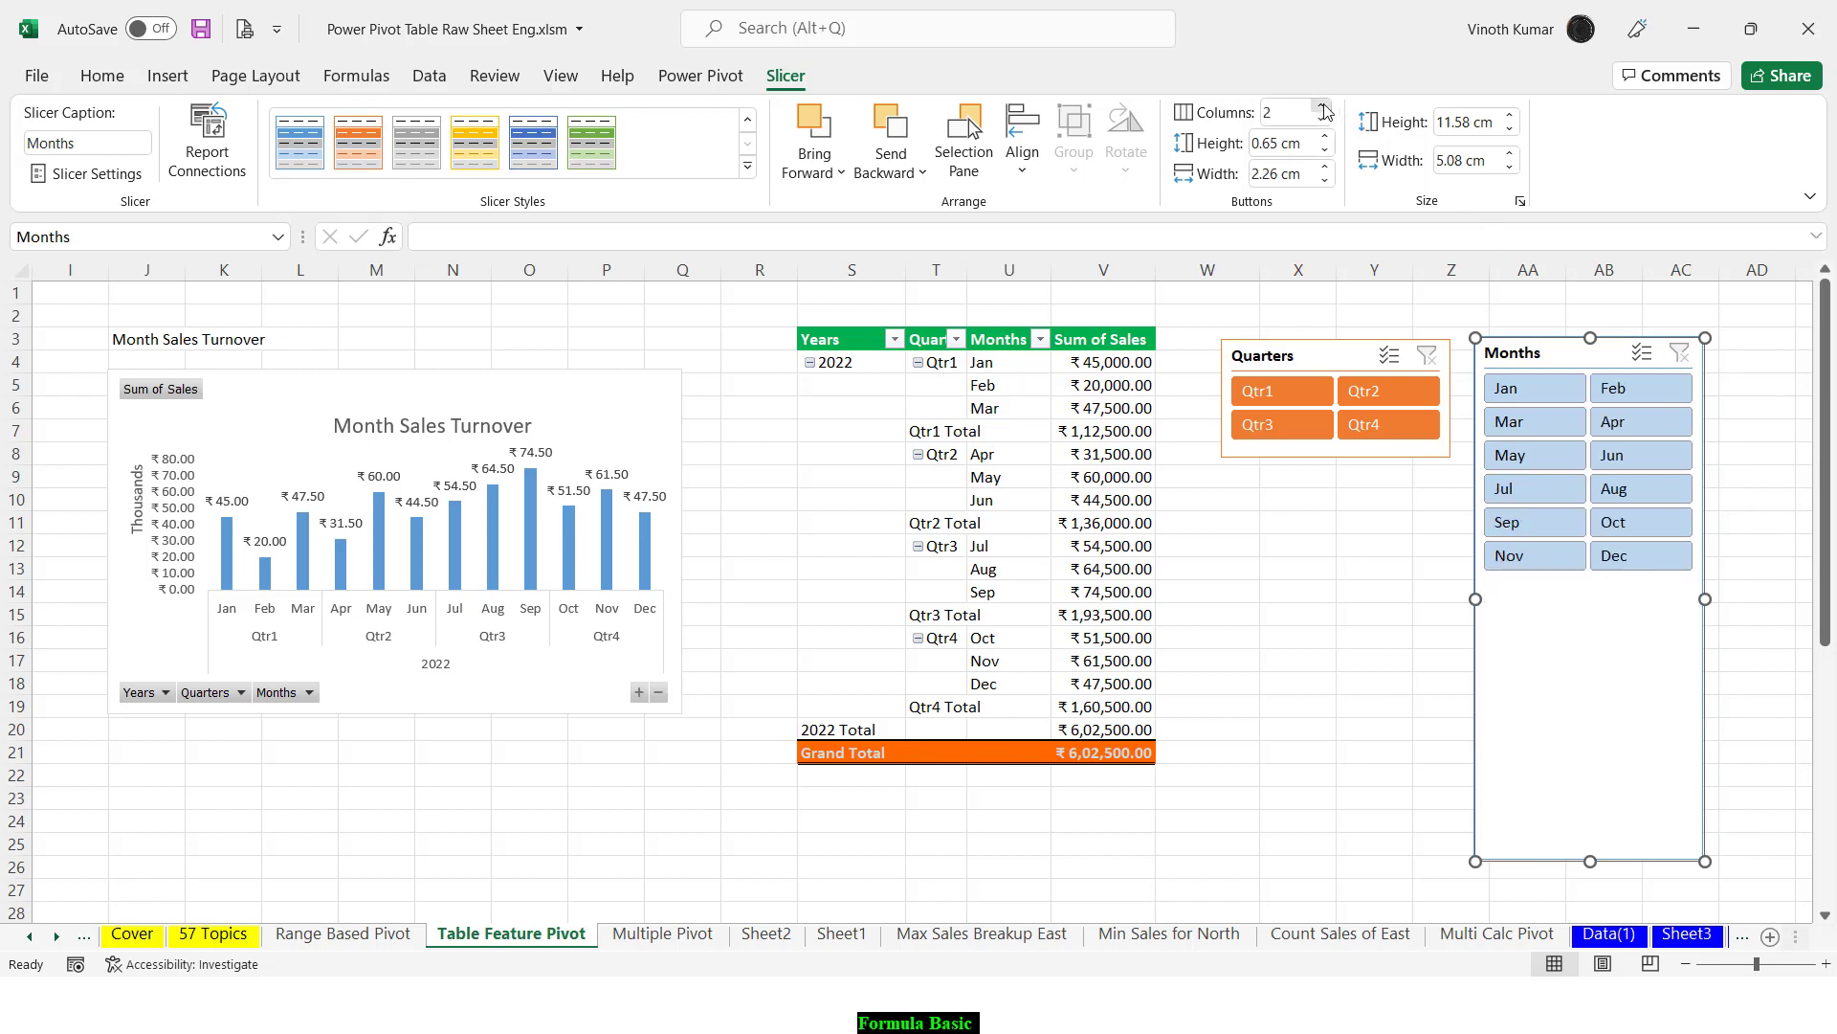
{"action": "left_click", "coordinate": [1323, 107]}
{"action": "left_click_drag", "start_coordinate": [1591, 861], "coordinate": [1591, 522]}
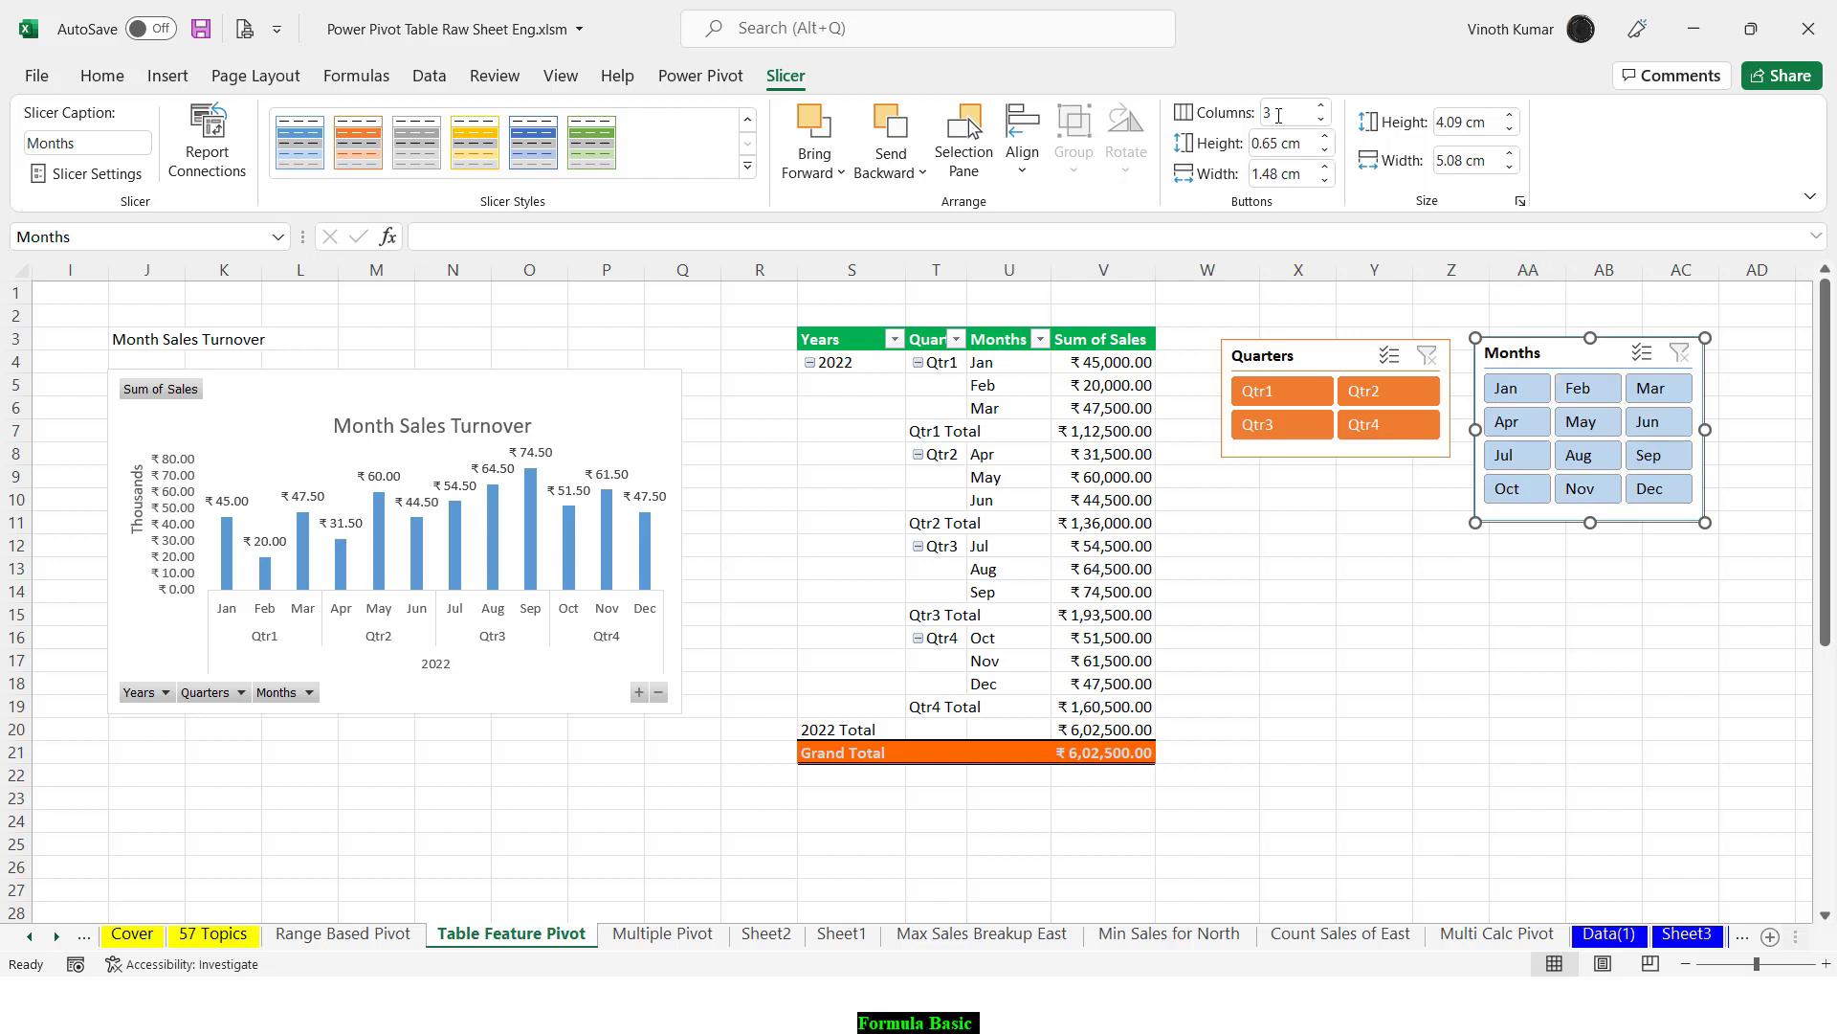
Step: Apply the solid green slicer style to the Months slicer and deselect it
{"action": "left_click", "coordinate": [1301, 356]}
{"action": "left_click", "coordinate": [1517, 355]}
{"action": "left_click", "coordinate": [591, 142]}
{"action": "left_click", "coordinate": [1419, 699]}
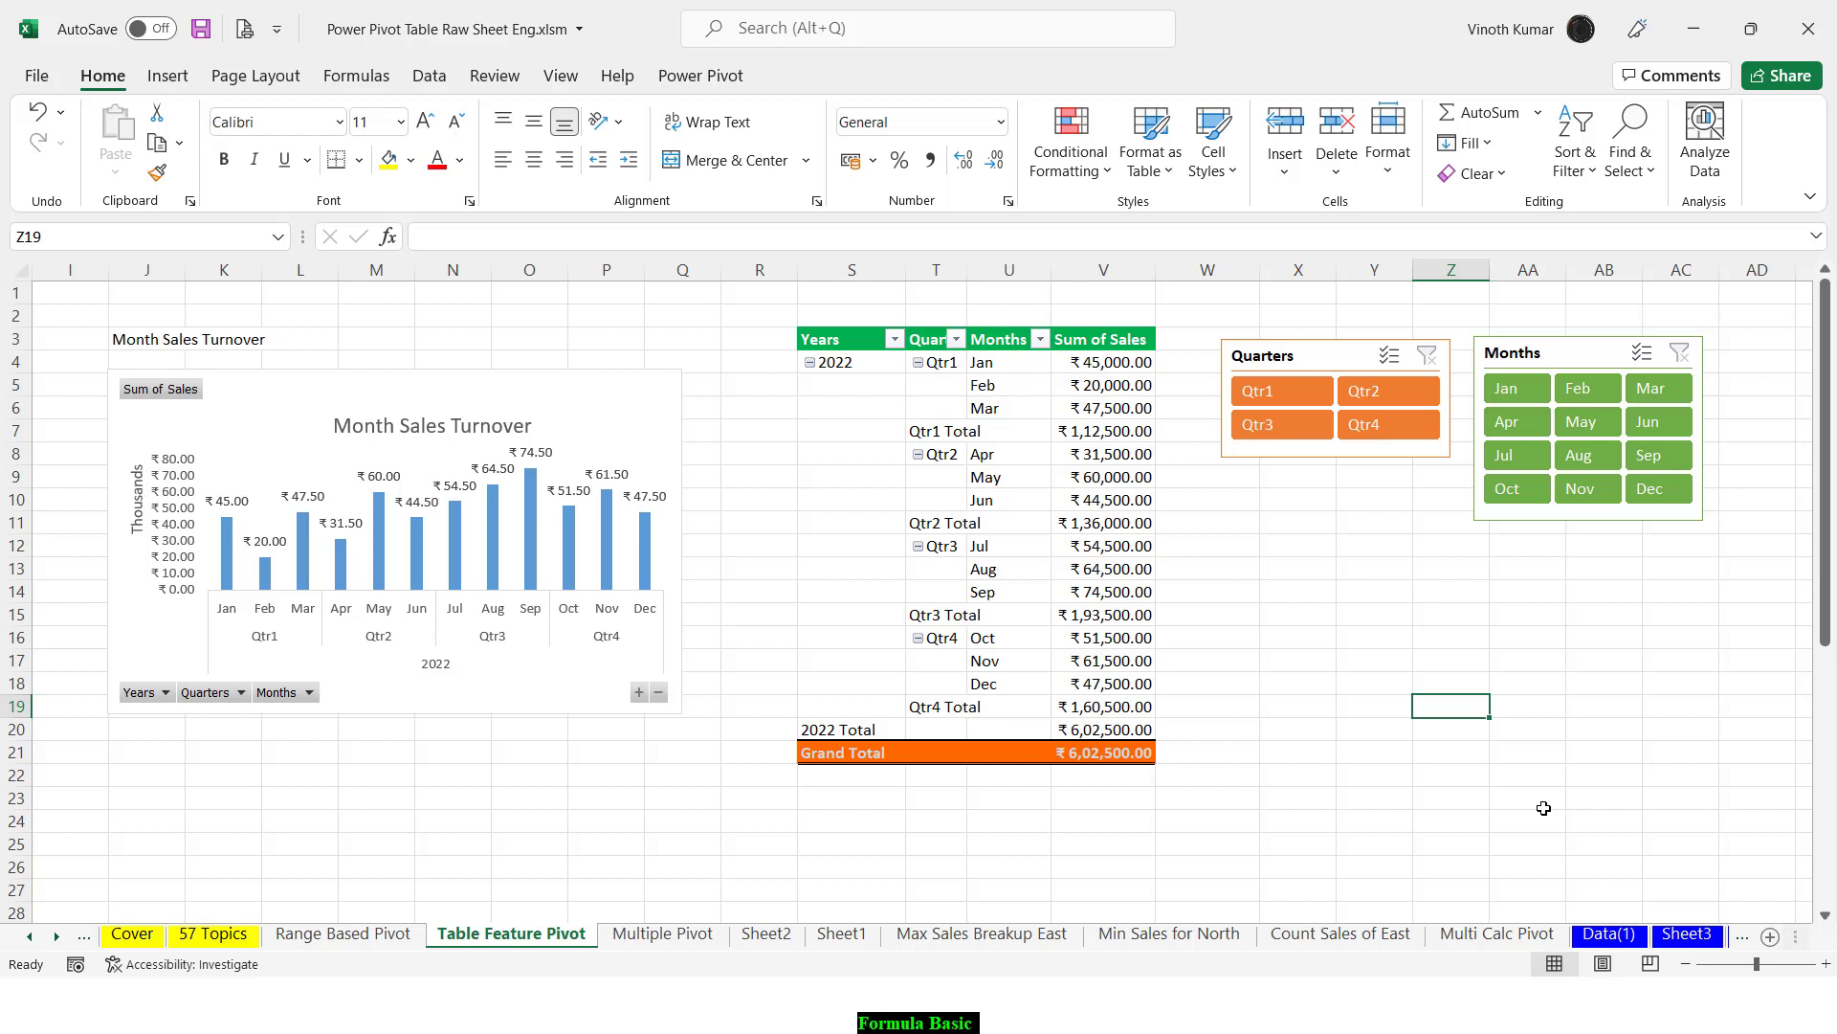
Step: Filter the PivotTable and PivotChart by one quarter at a time: Qtr1, Qtr2, Qtr4 and Qtr3
{"action": "left_click", "coordinate": [1285, 399]}
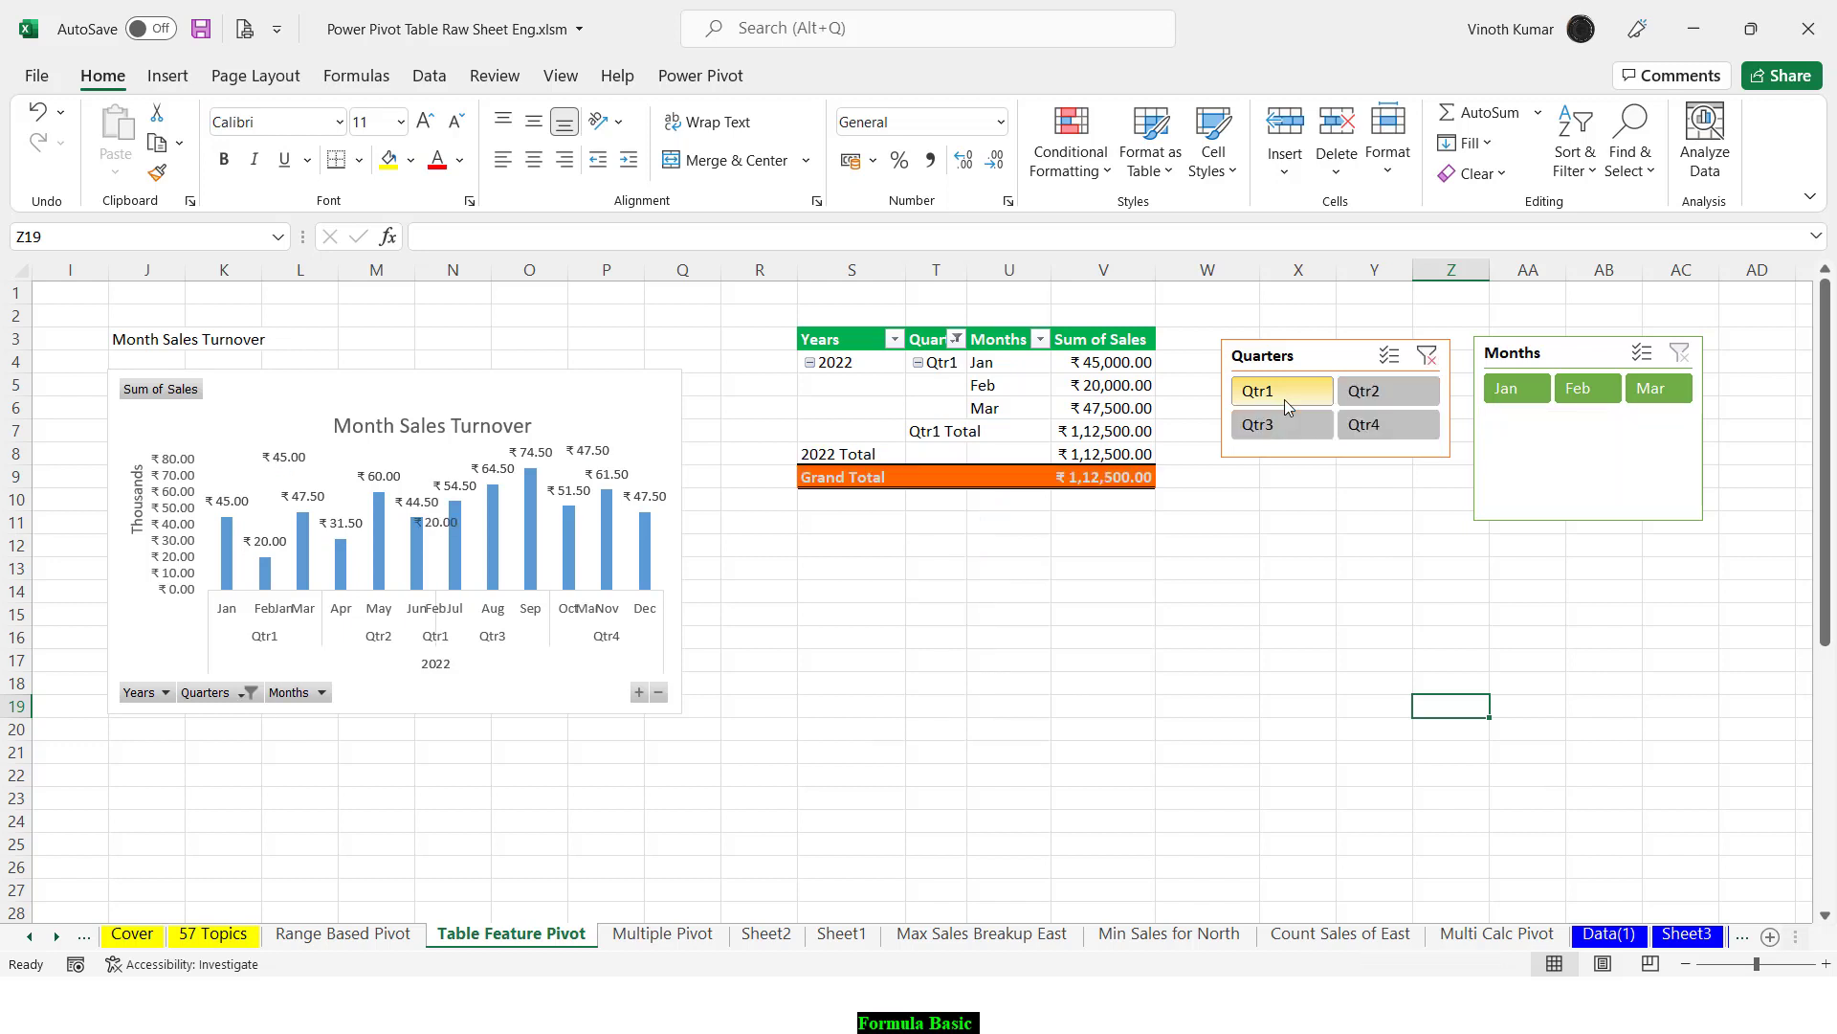
{"action": "left_click", "coordinate": [1395, 397]}
{"action": "left_click", "coordinate": [1378, 424]}
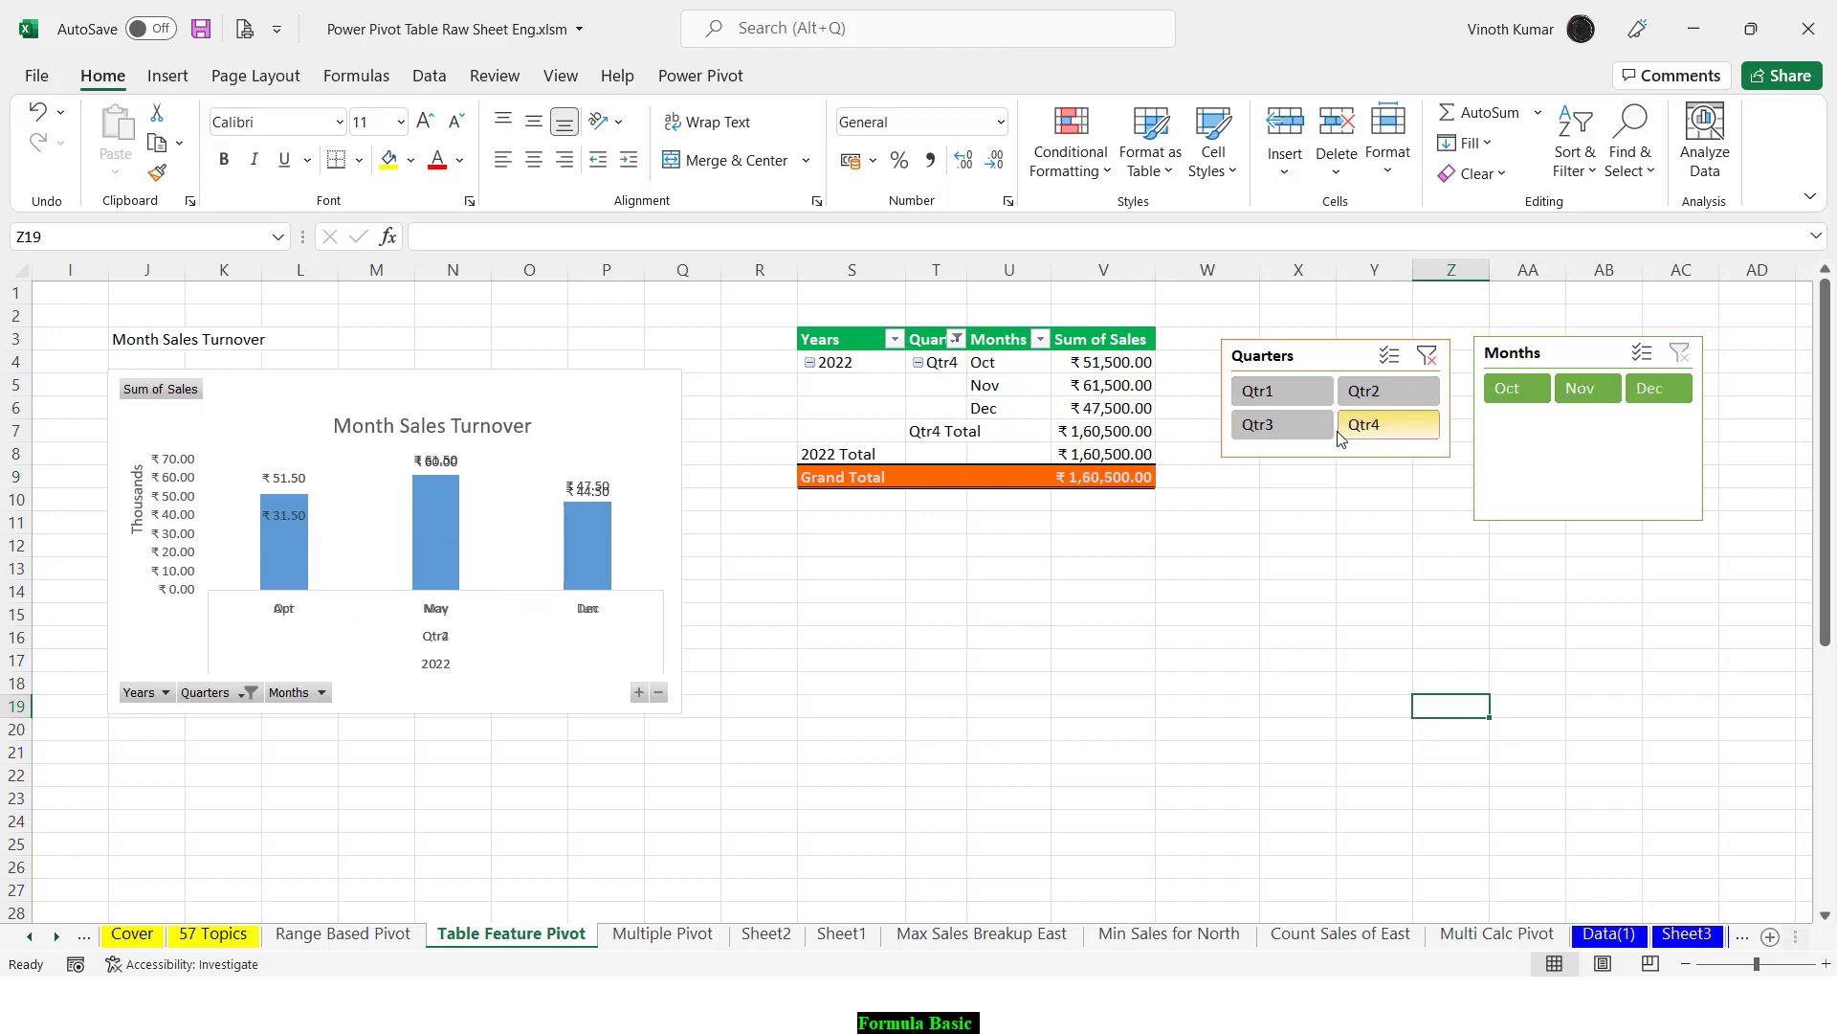
{"action": "left_click", "coordinate": [1304, 431]}
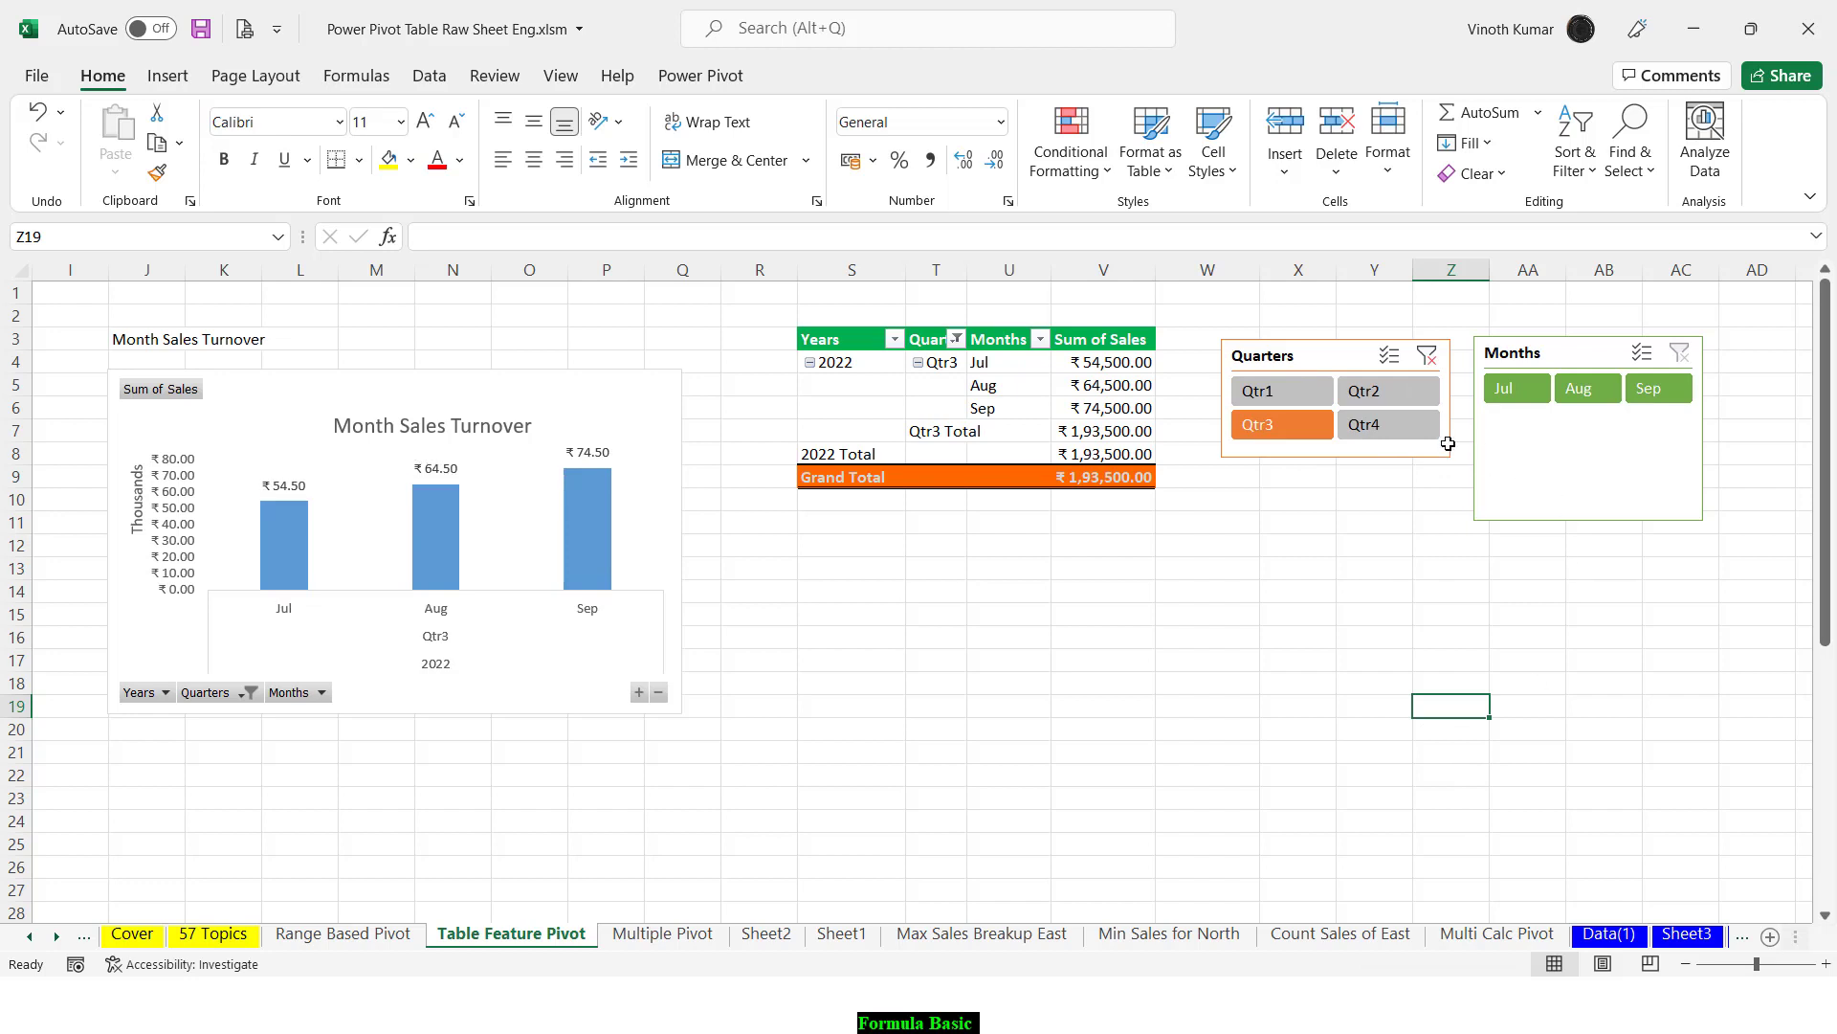
Step: Filter by quarter pairs, adding Qtr2 to Qtr3 and combining Qtr1 with Qtr4, and clear the Quarters filter
{"action": "left_click", "coordinate": [1364, 392], "text": "ctrl"}
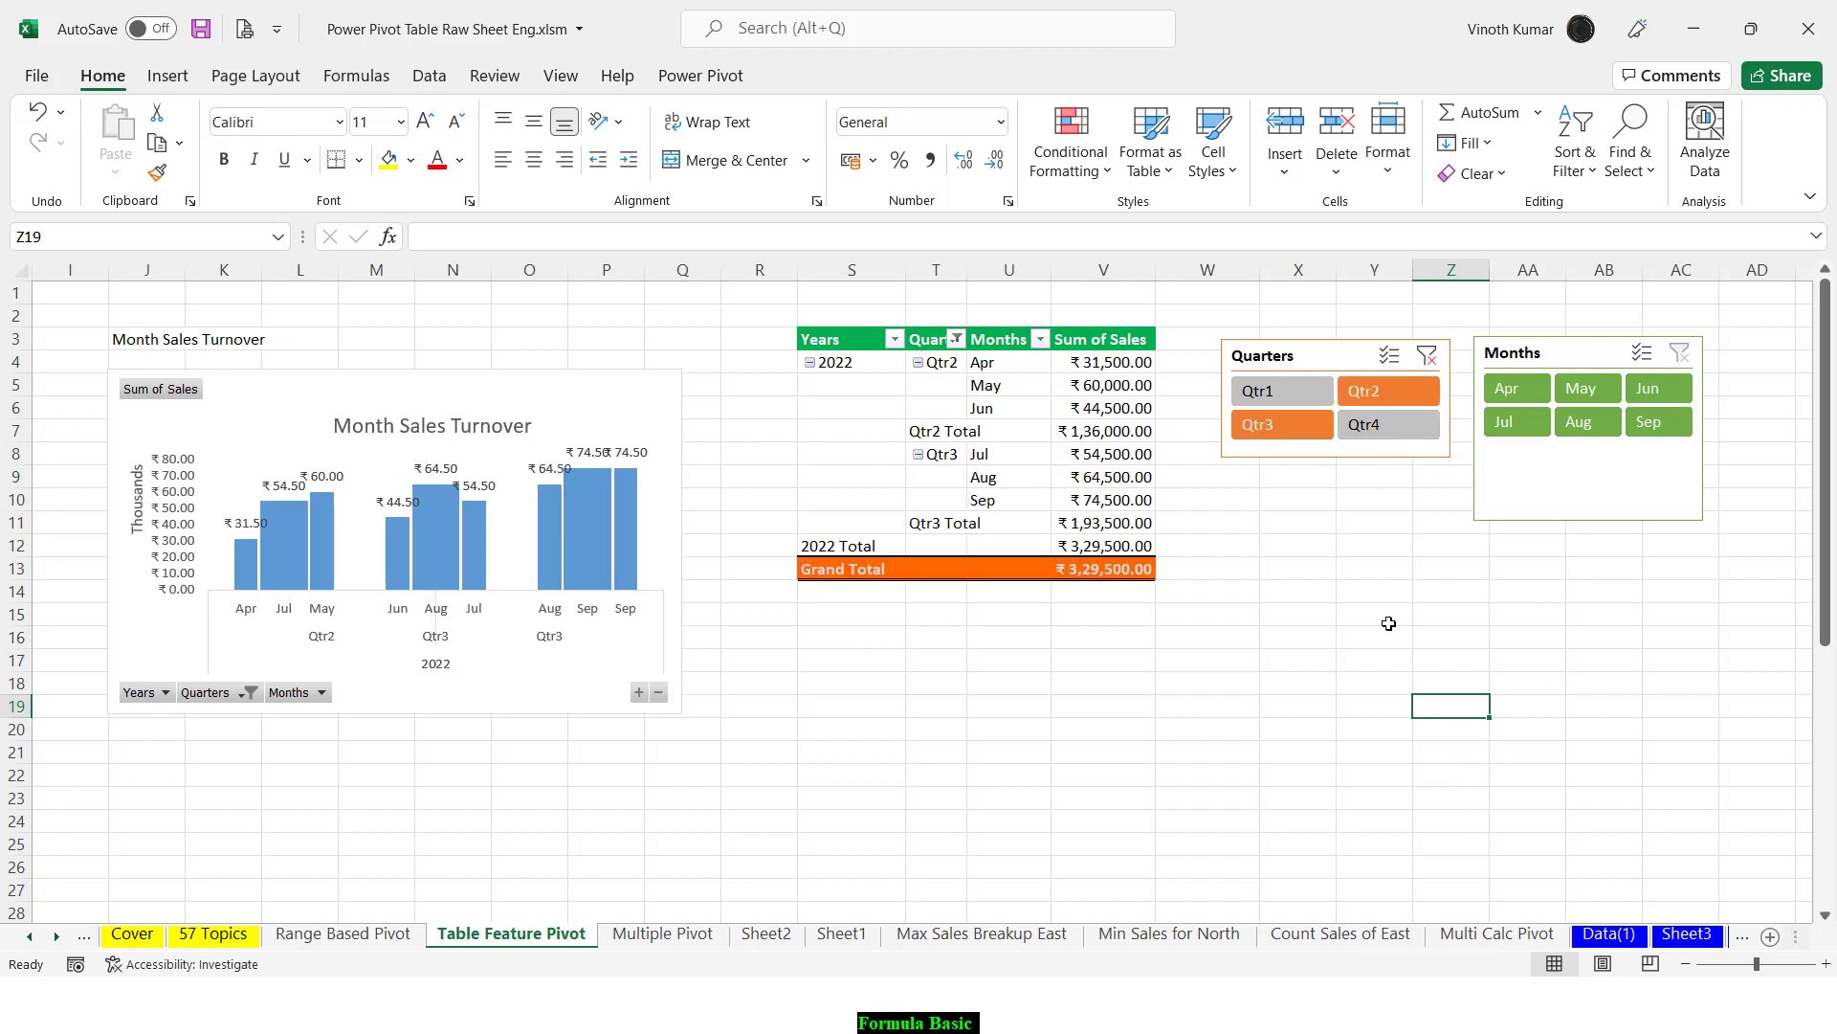
{"action": "left_click", "coordinate": [1295, 396]}
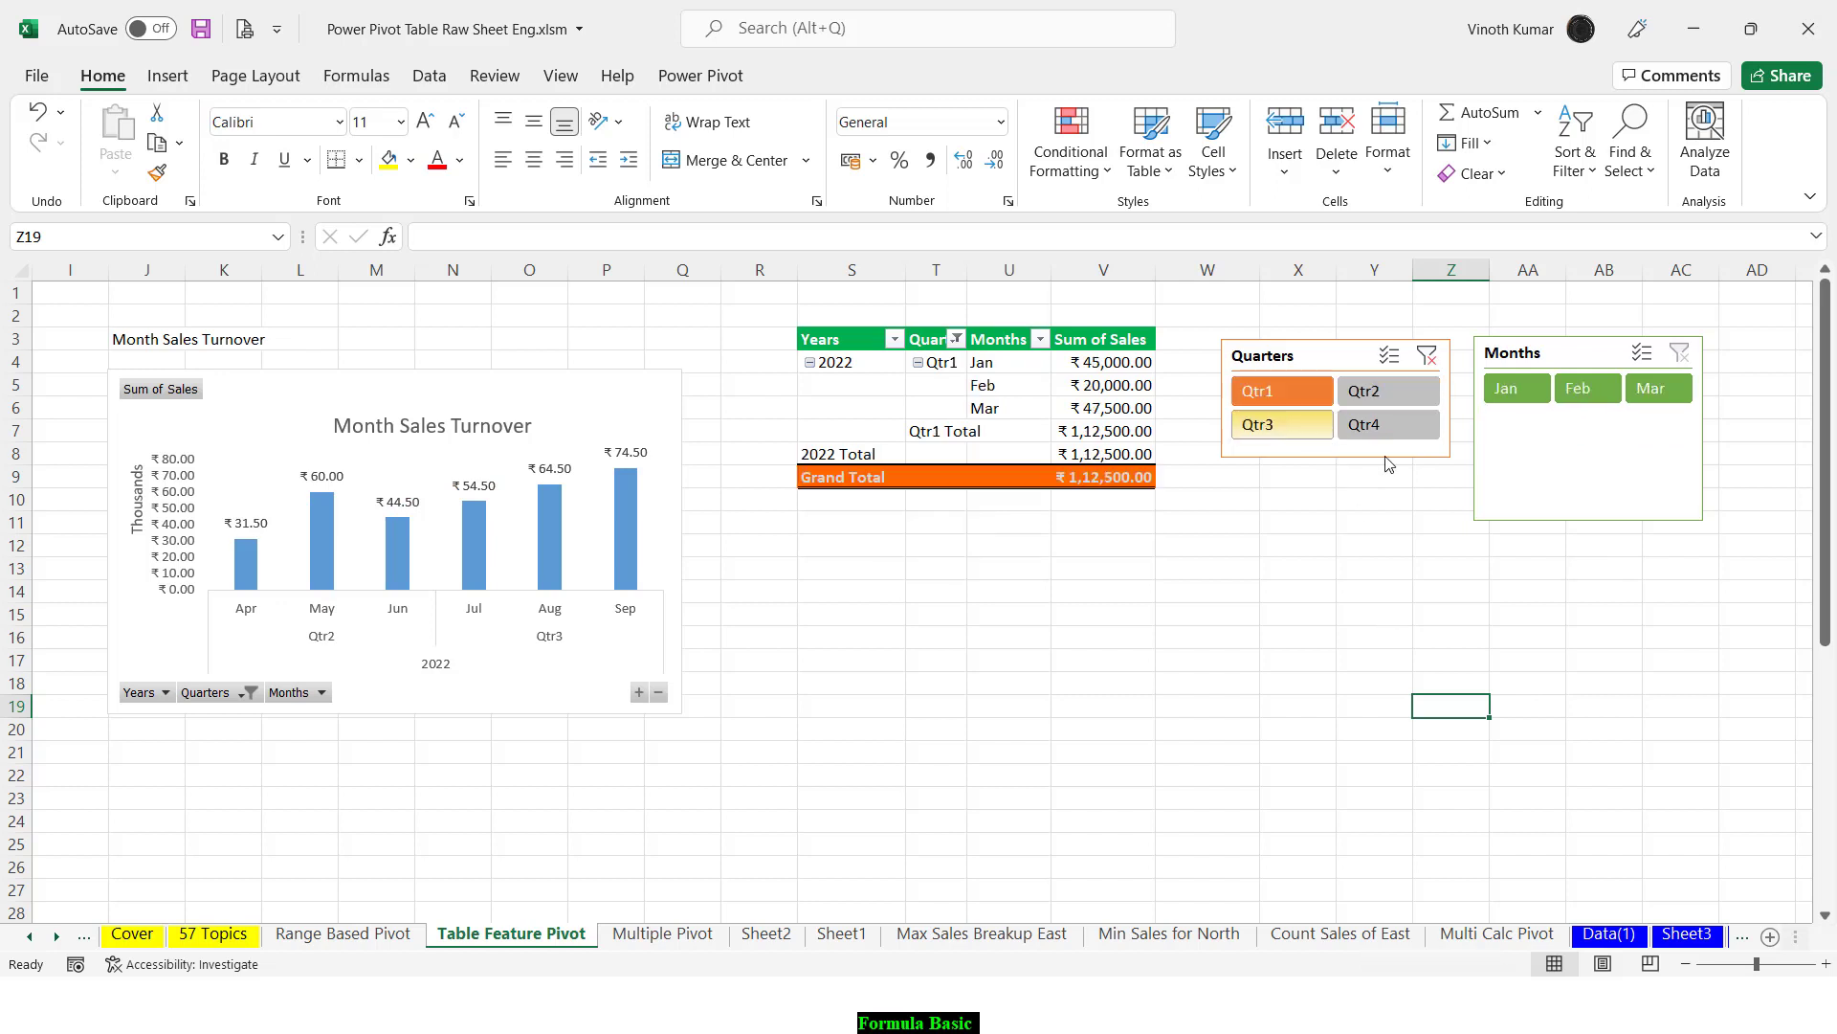
{"action": "left_click", "coordinate": [1381, 429], "text": "ctrl"}
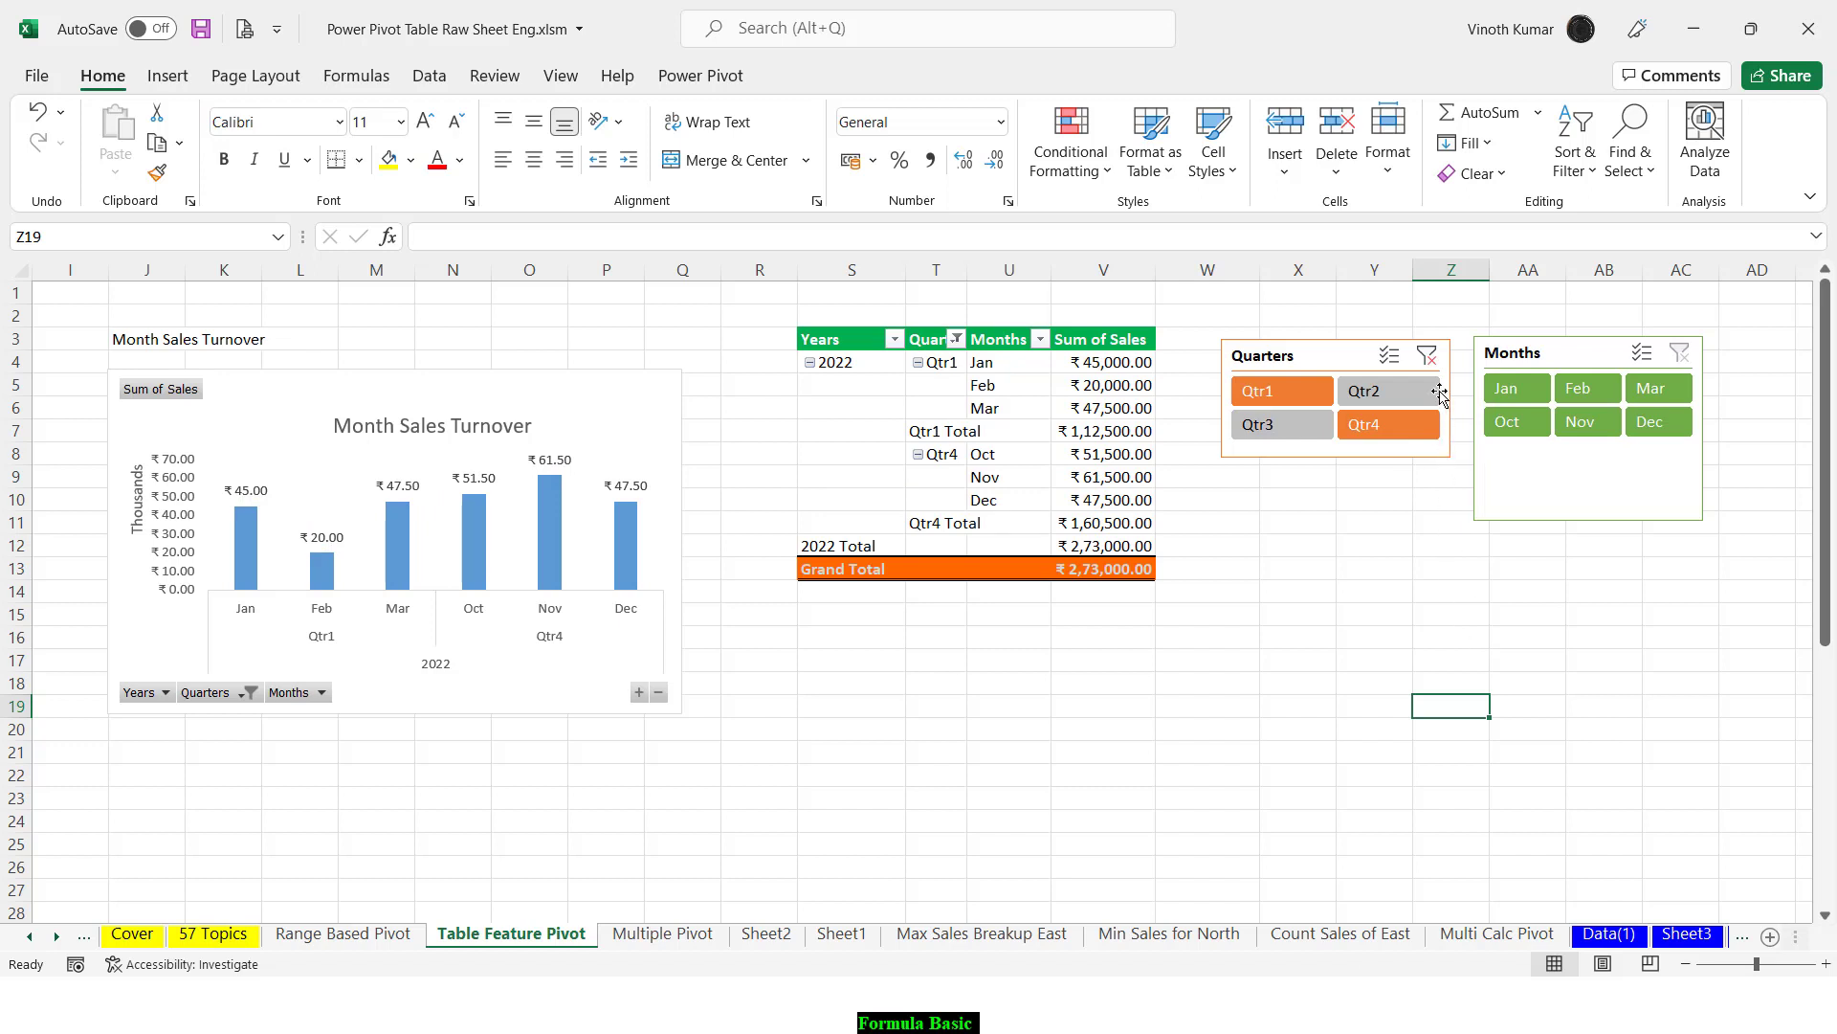
{"action": "left_click", "coordinate": [1427, 356]}
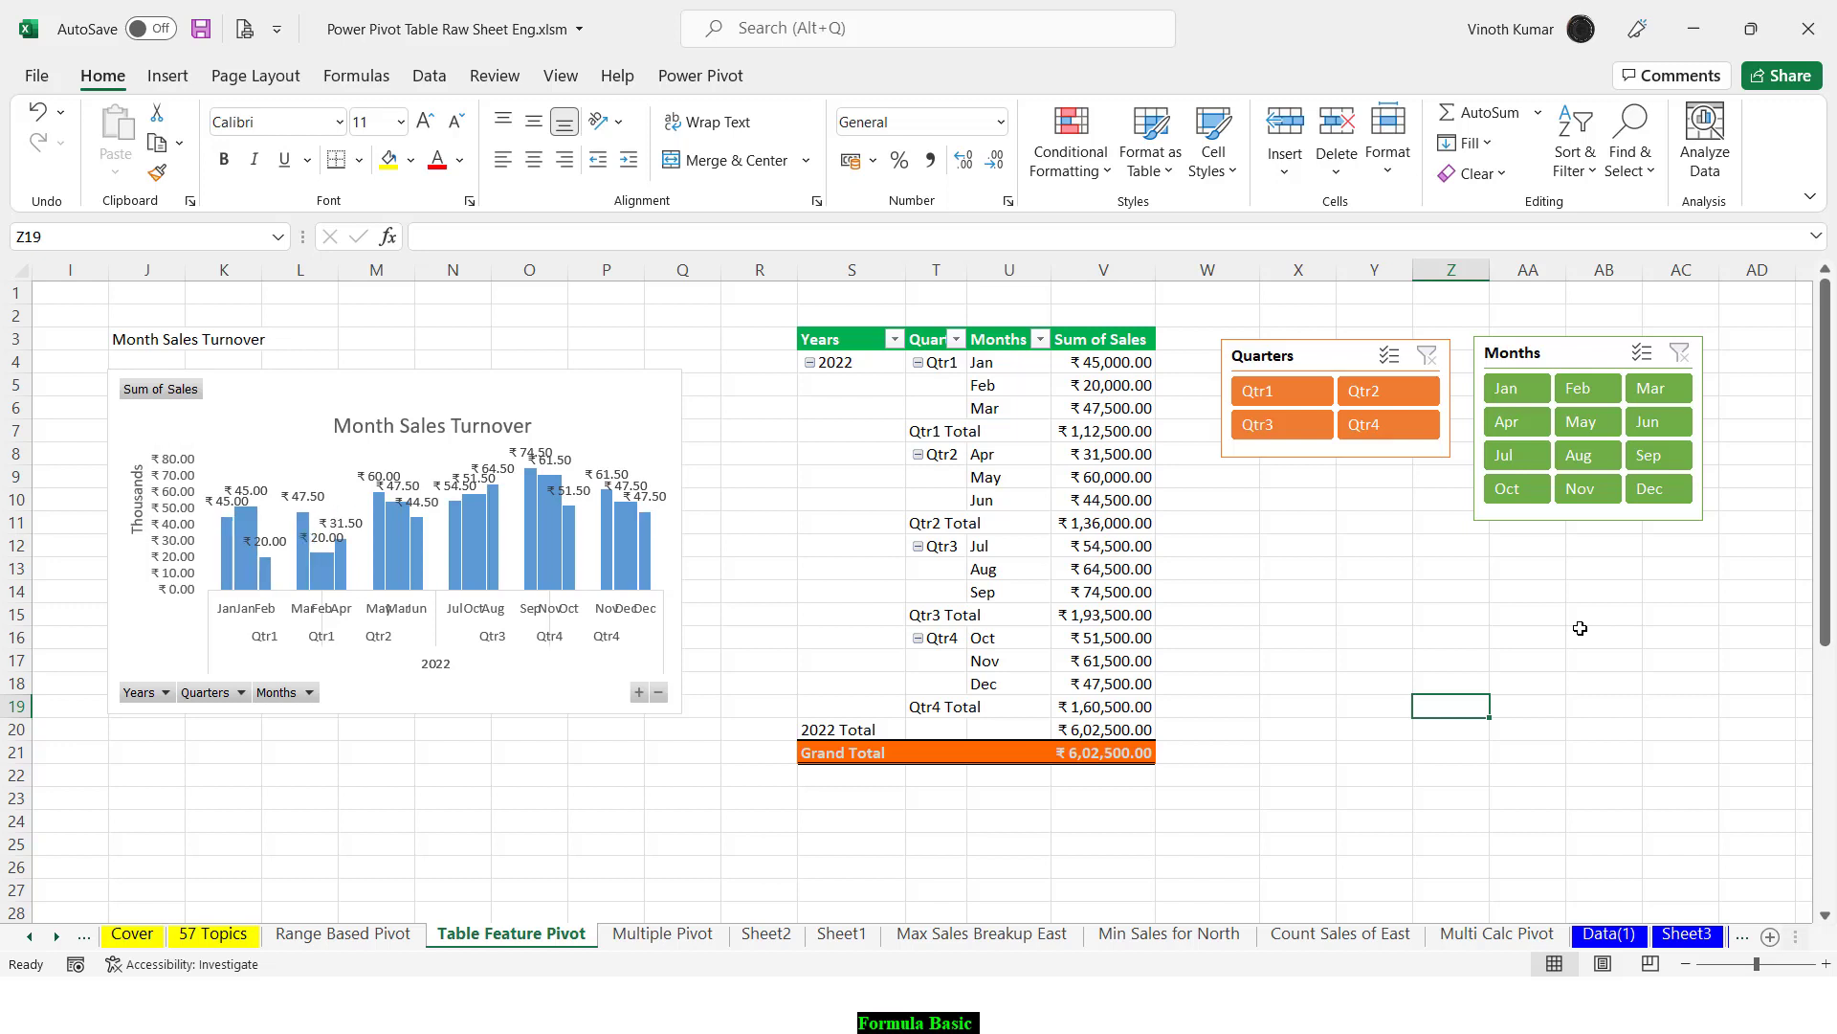
Step: Filter the PivotTable and PivotChart to Jan, May, Aug, Sep, Oct and Nov with the Months slicer
{"action": "left_click", "coordinate": [1525, 395]}
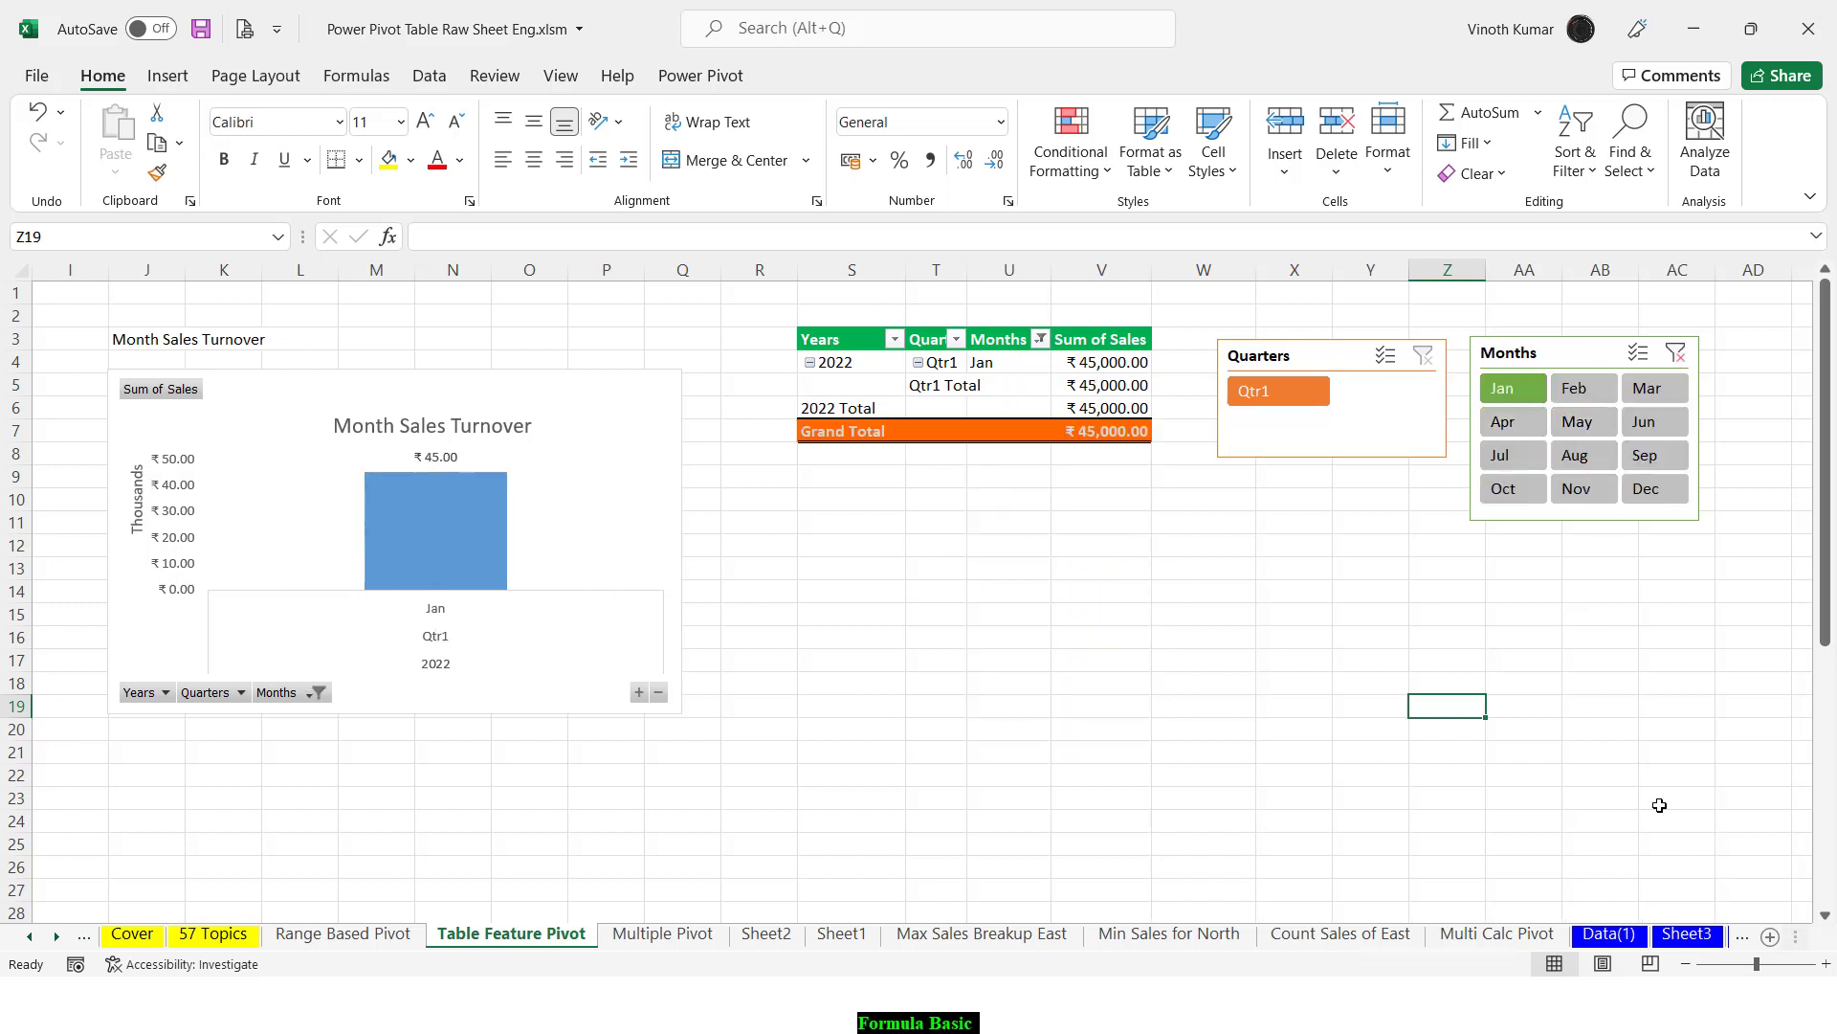
{"action": "left_click", "coordinate": [1581, 422], "text": "ctrl"}
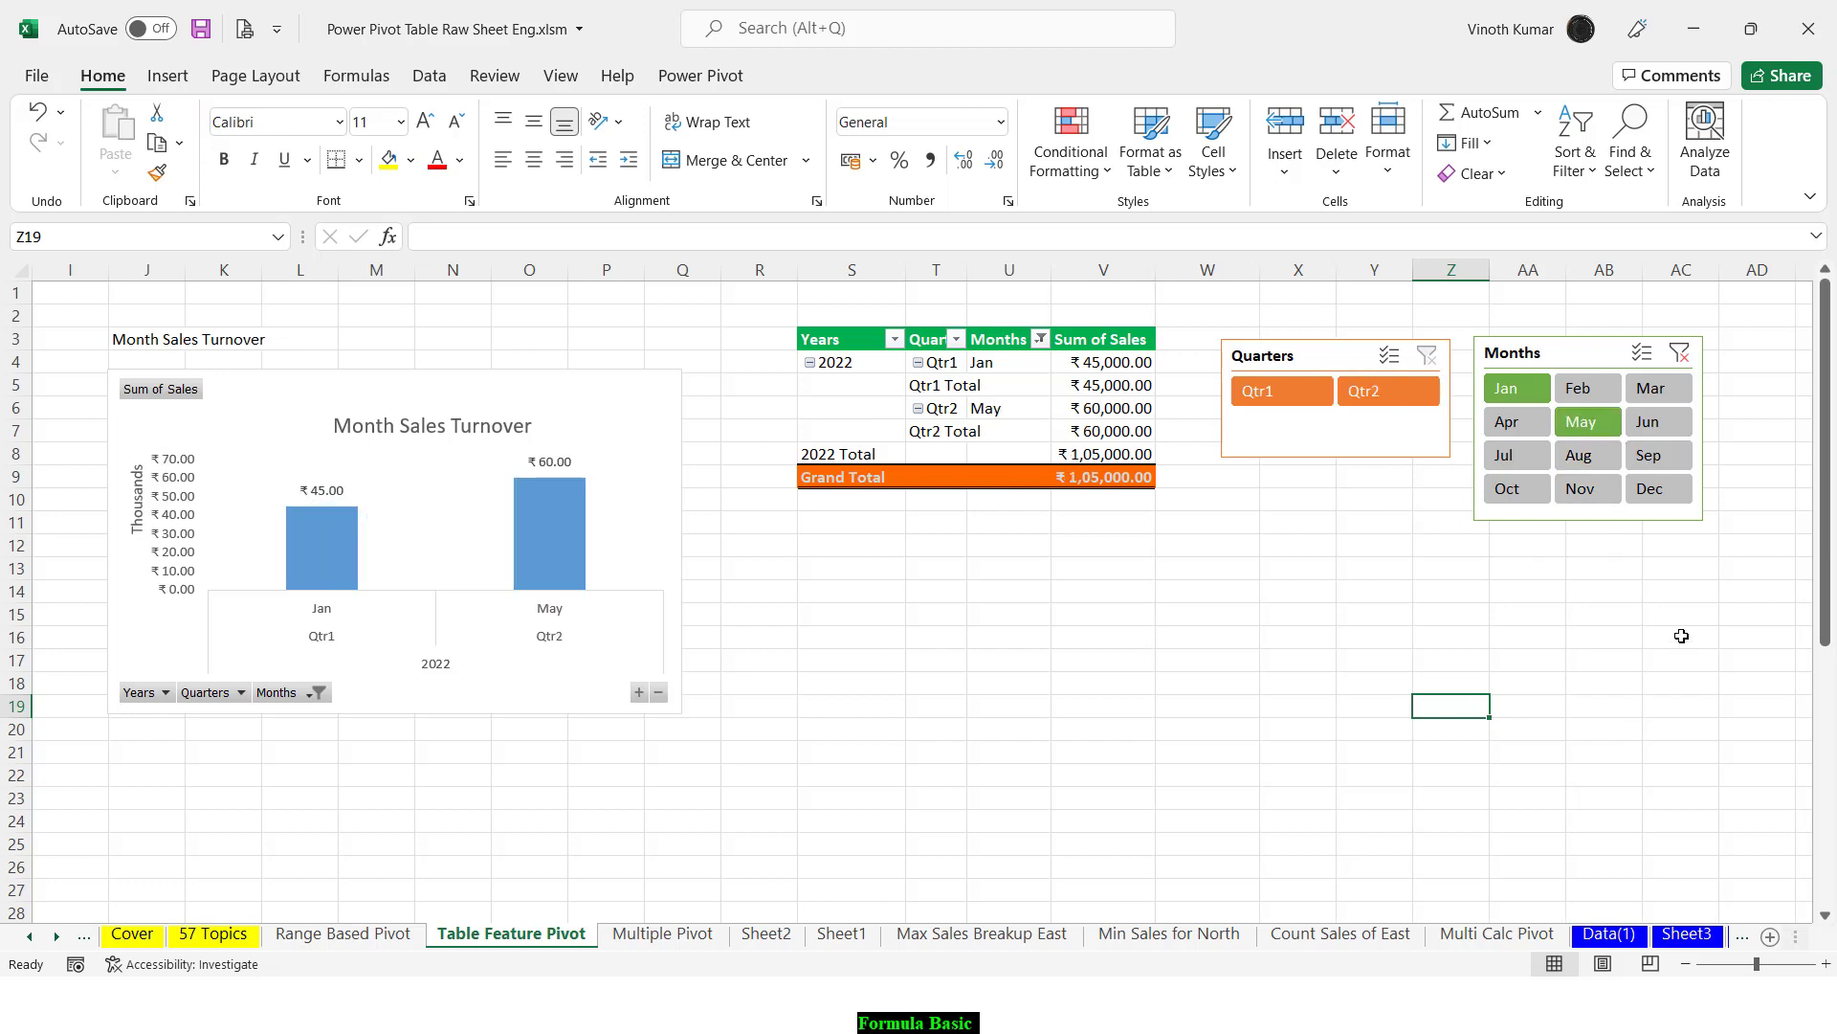
{"action": "left_click", "coordinate": [1588, 457], "text": "ctrl"}
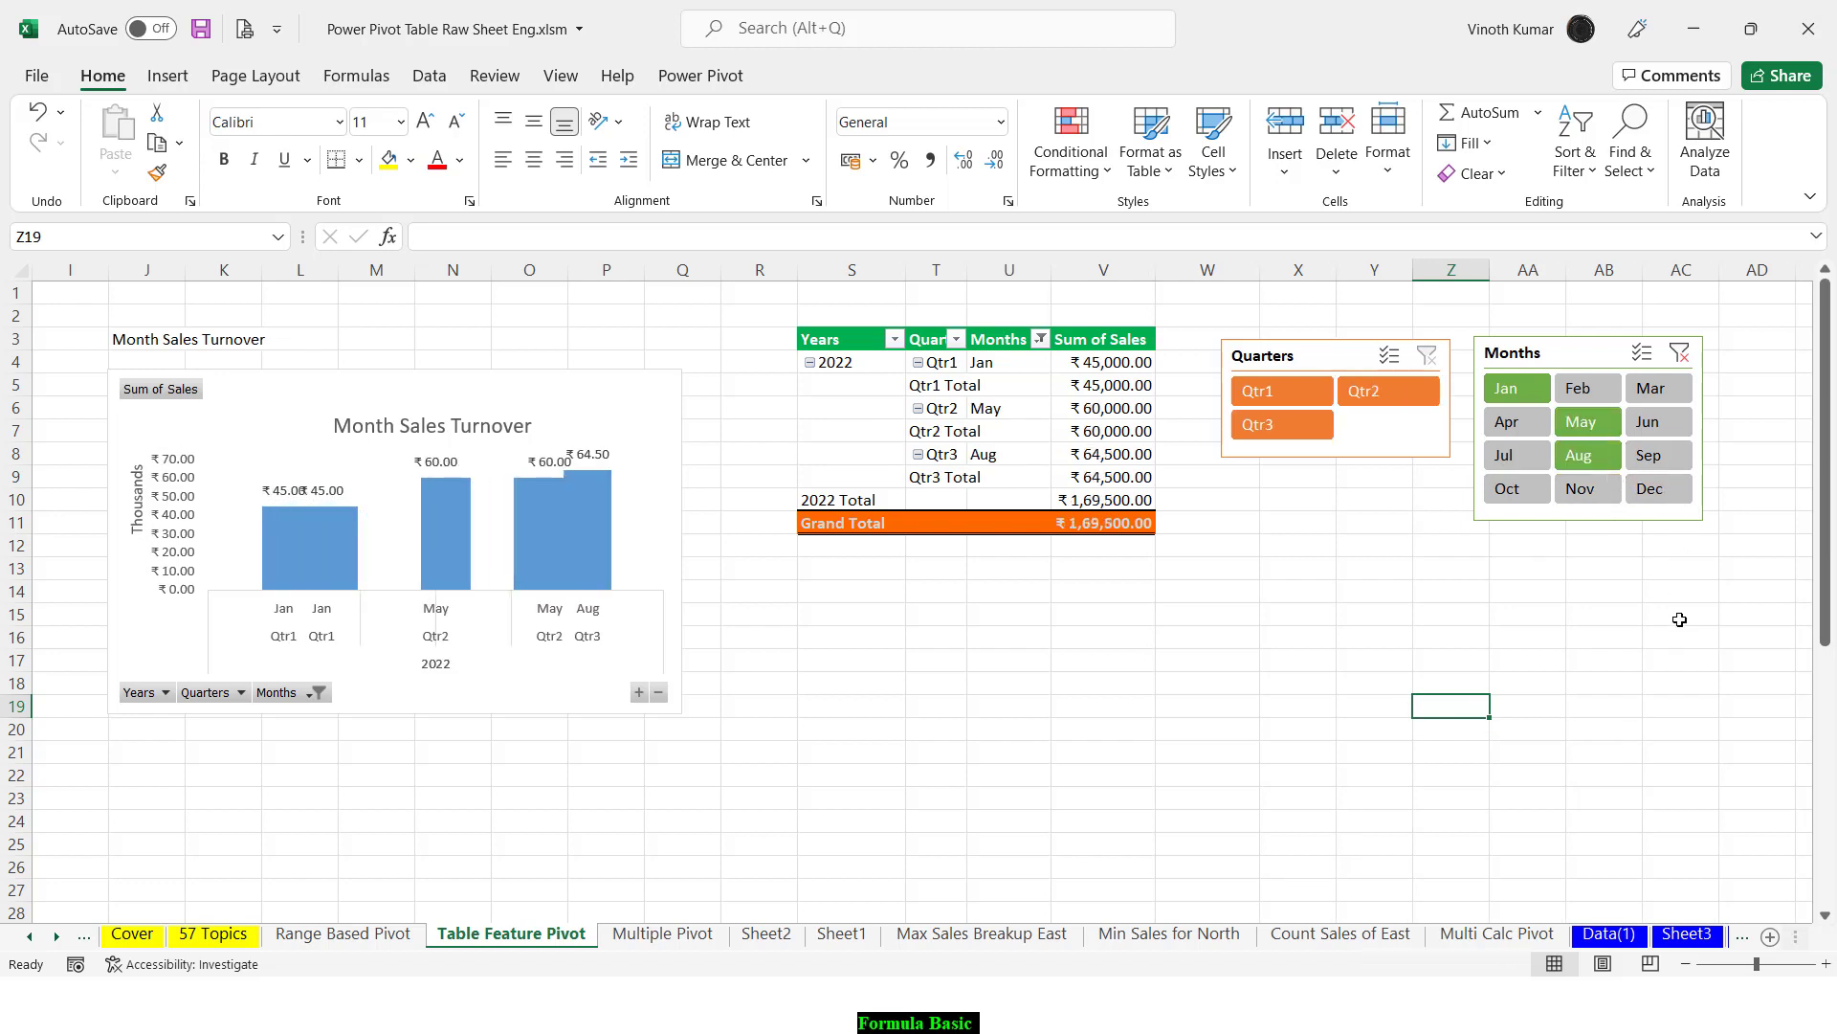
{"action": "left_click", "coordinate": [1655, 463], "text": "ctrl"}
{"action": "left_click", "coordinate": [1510, 490], "text": "ctrl"}
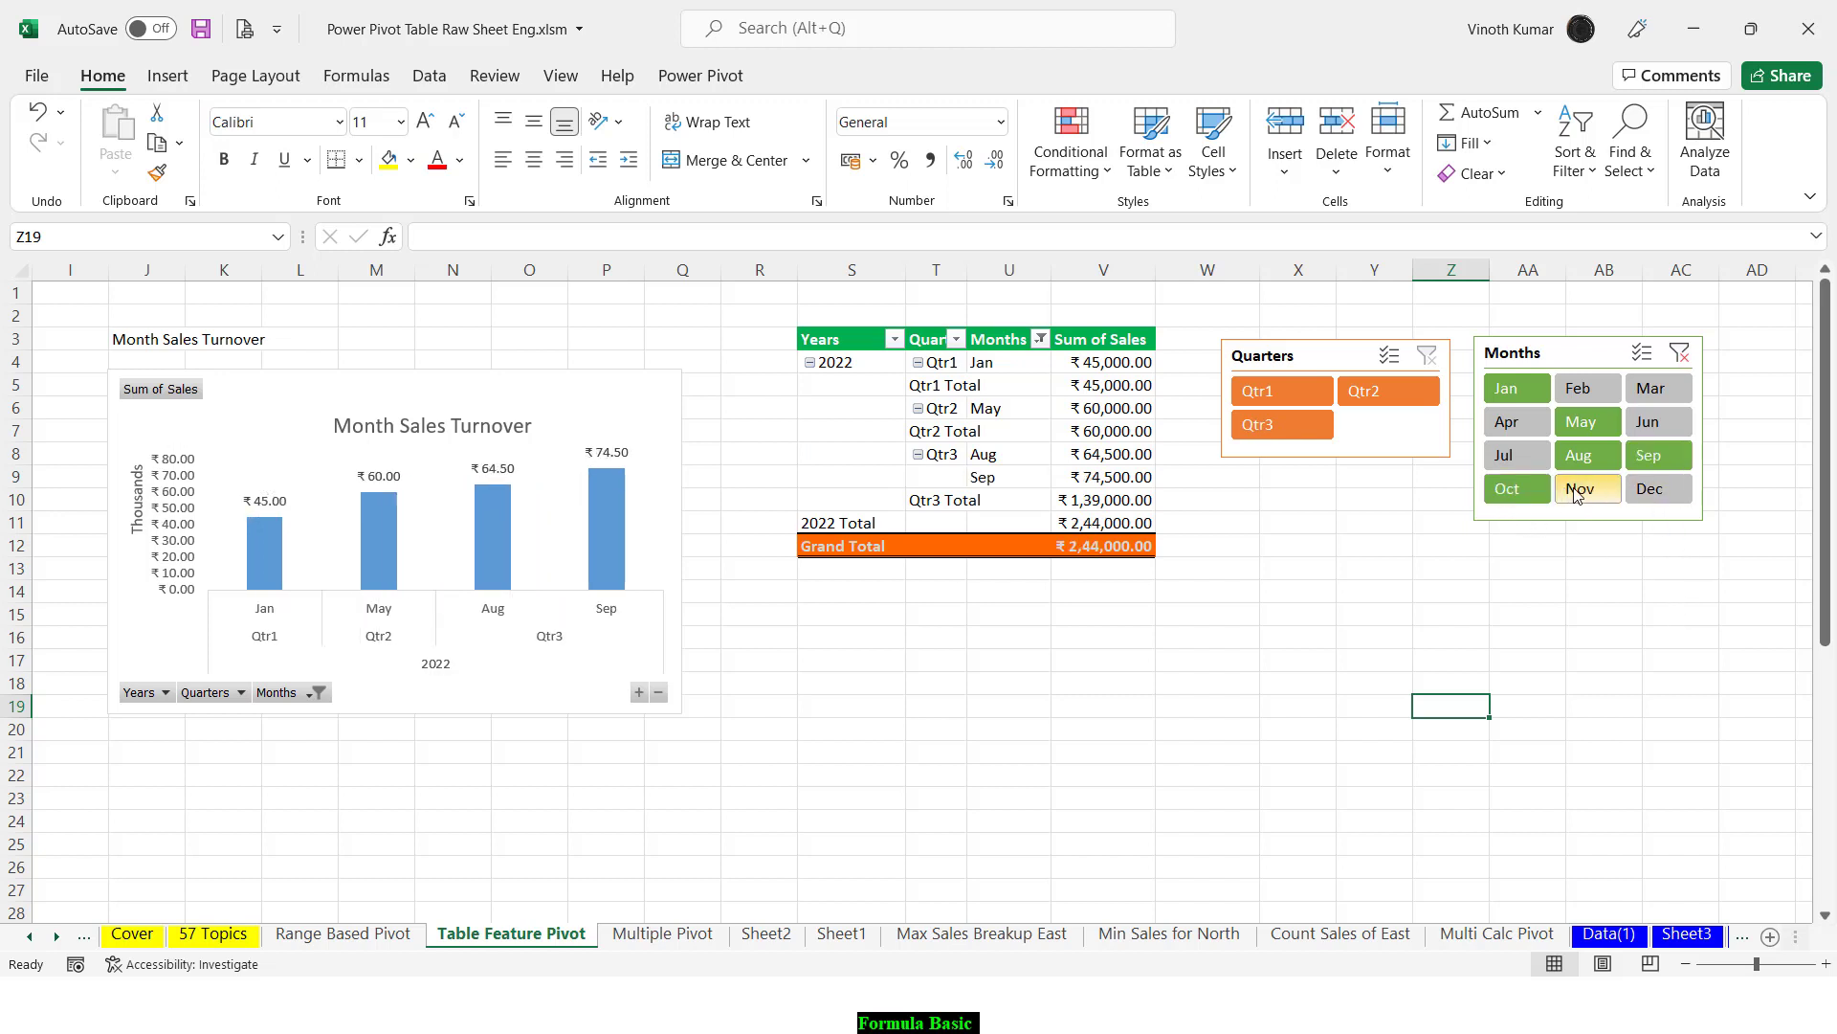
{"action": "left_click", "coordinate": [1577, 490], "text": "ctrl"}
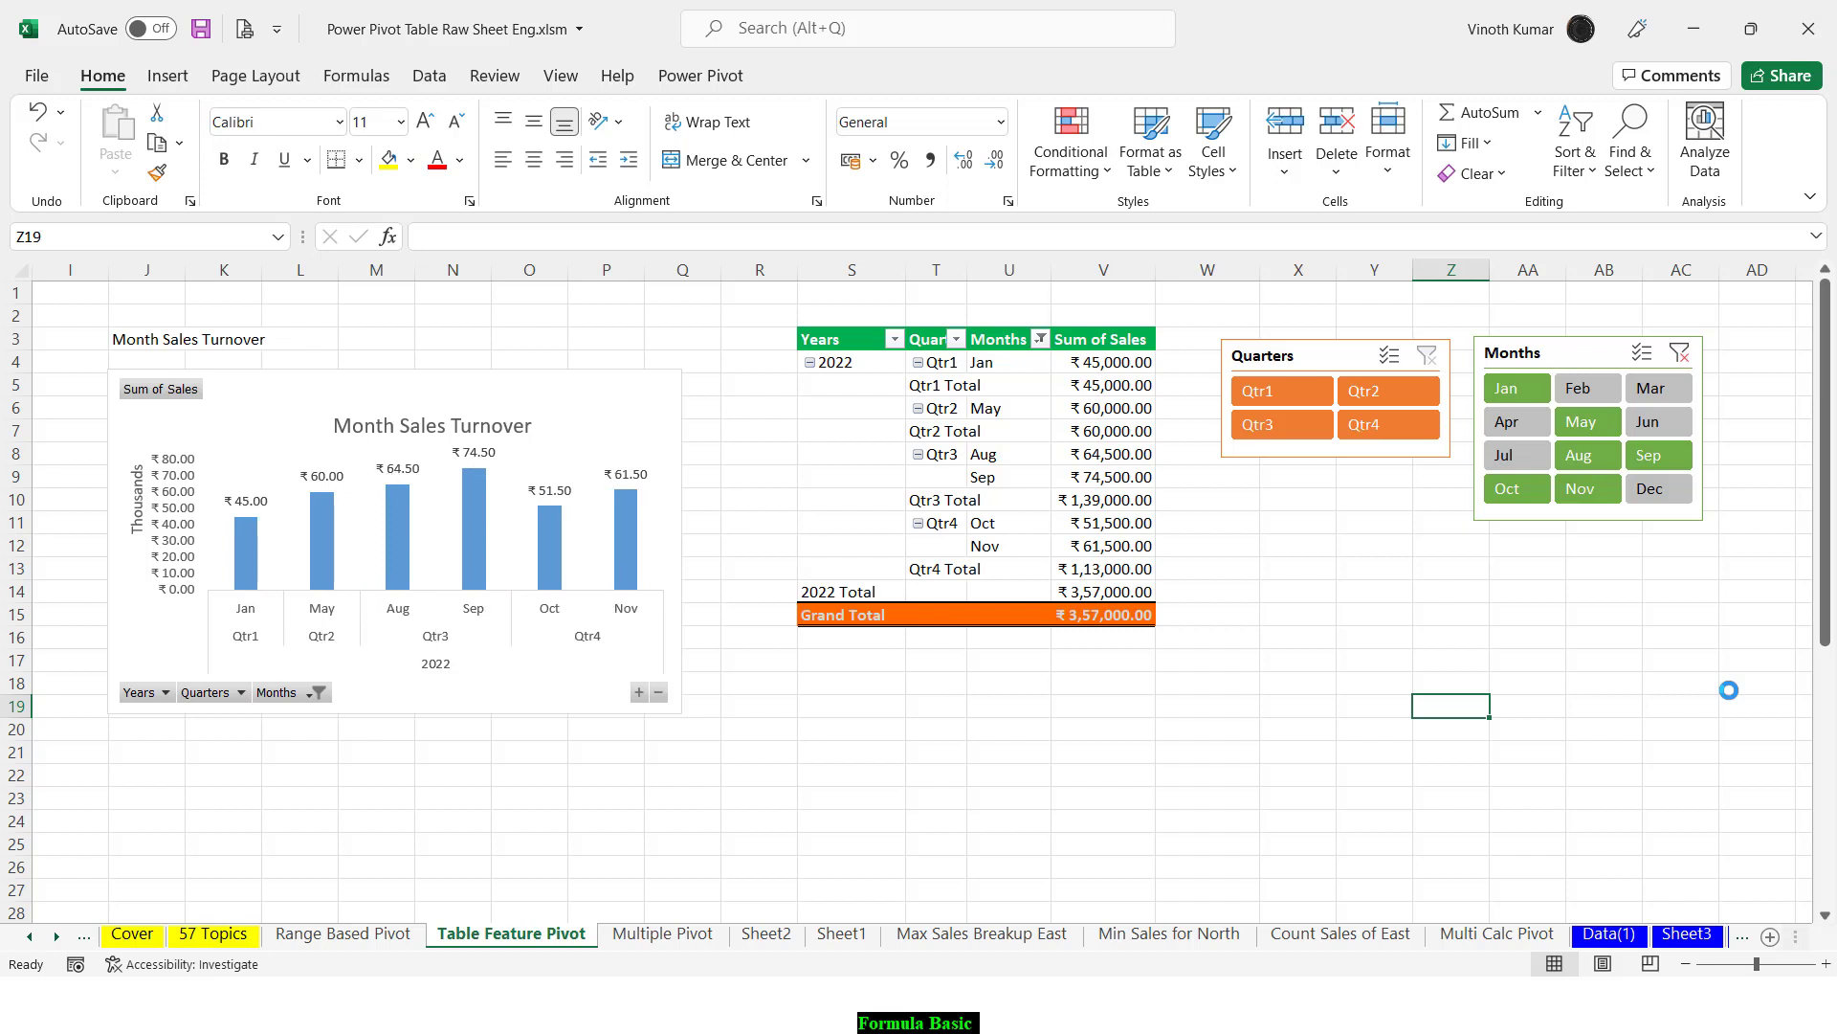